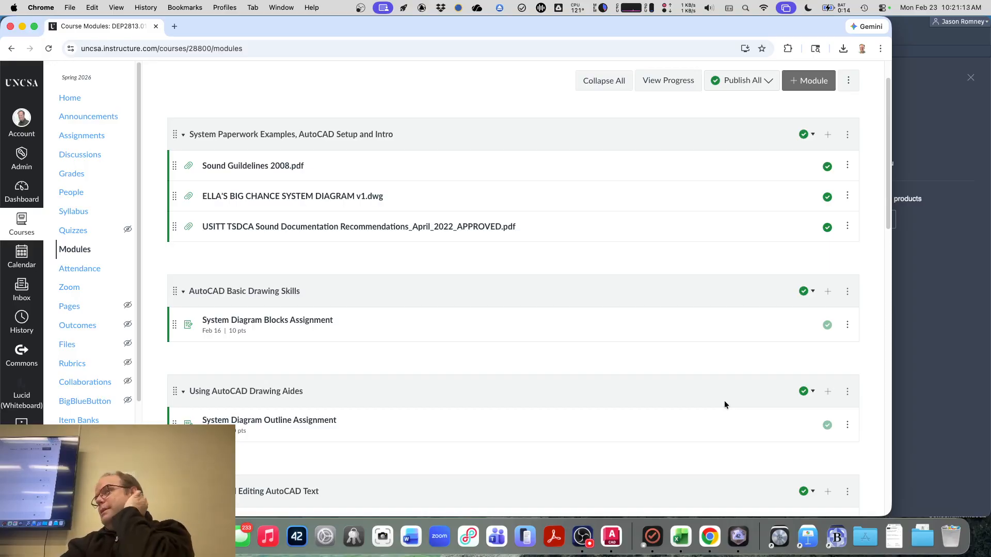
# - Switch to AutoCAD and review the most recently opened System Diagram Outline drawing, closing it without saving changes
pyautogui.press('super+Tab')
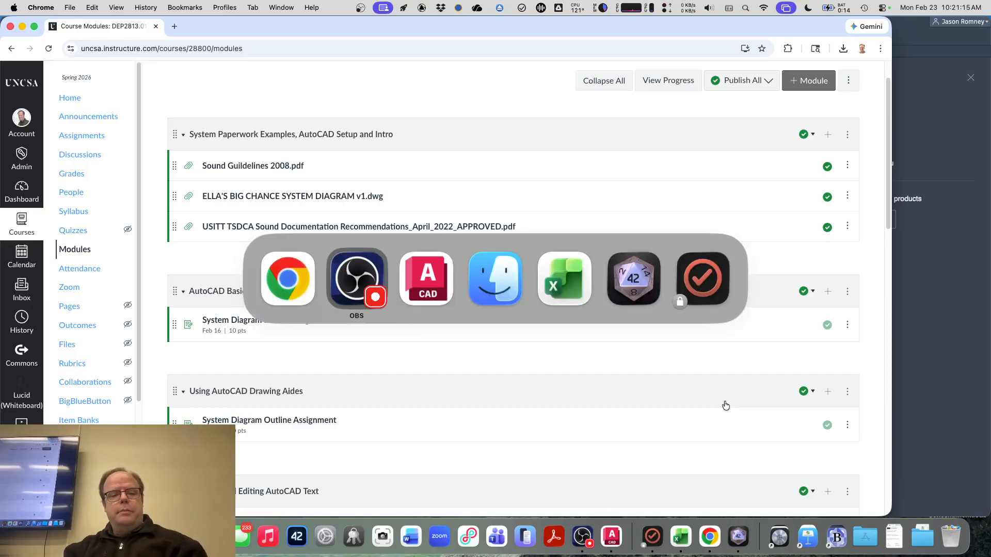
pyautogui.press('super+Tab')
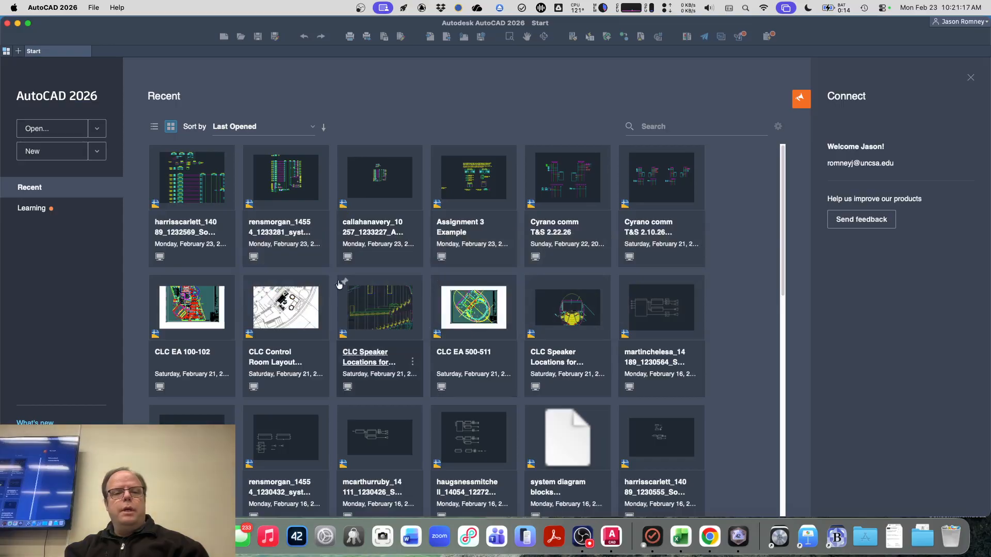
pyautogui.click(181, 176)
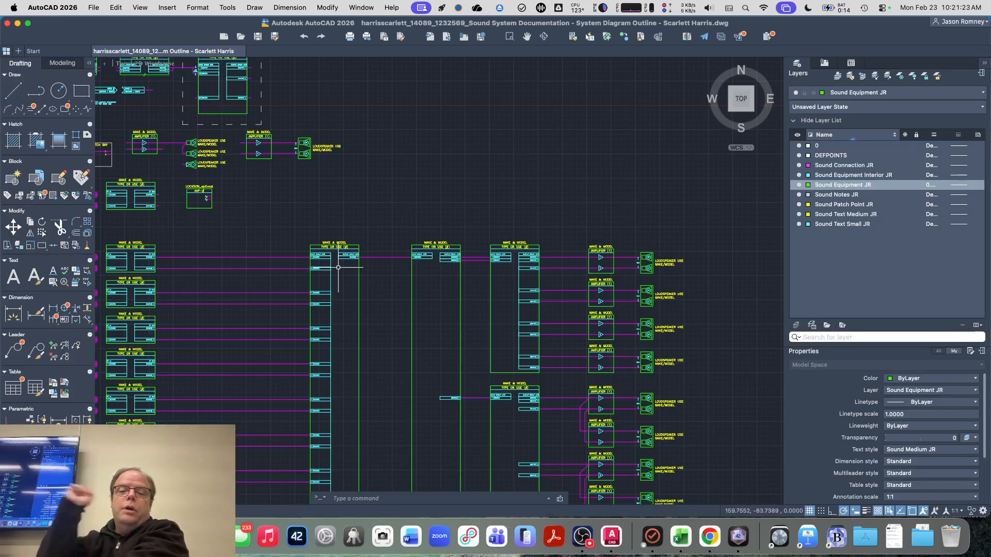
pyautogui.scroll(2, 368, 305)
pyautogui.scroll(-4, 369, 306)
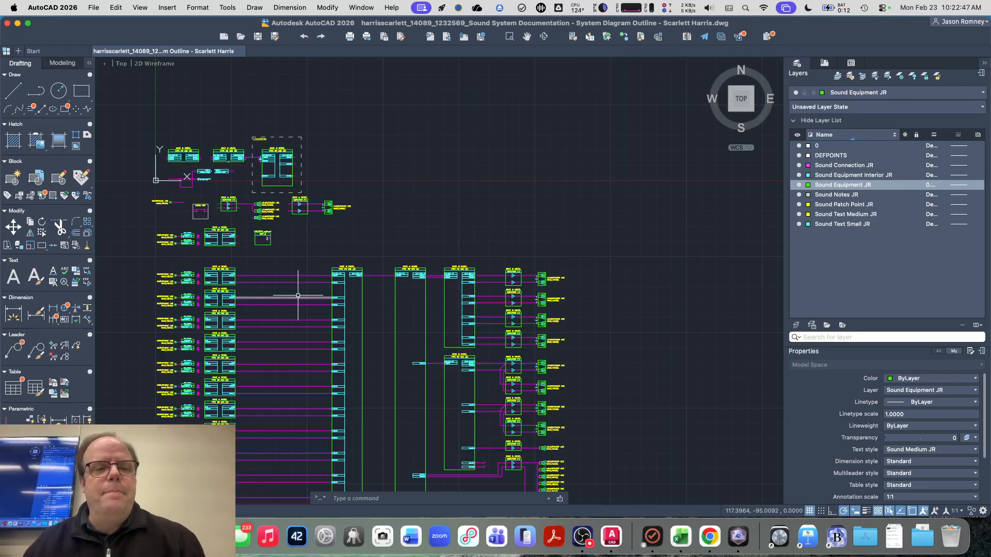
pyautogui.press('super+w')
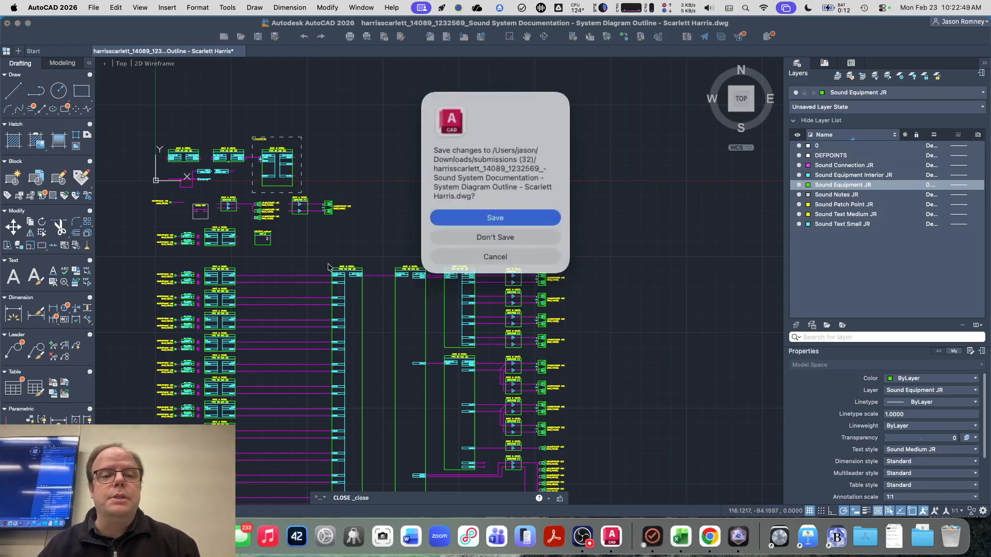
pyautogui.click(470, 229)
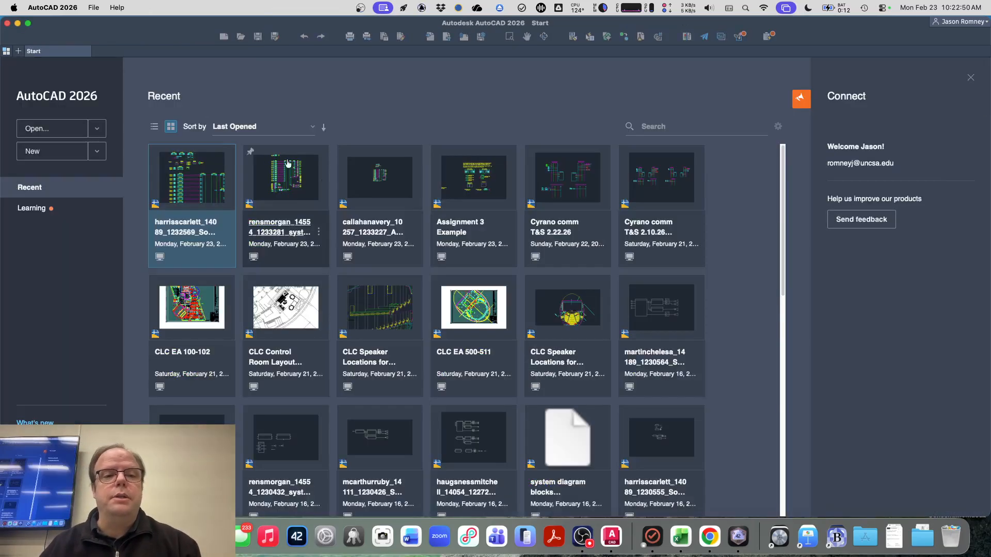
# - Create a new drawing and save it to the Desktop as "Annotated Diagram Demo" in AutoCAD 2018 Drawing format
pyautogui.click(49, 155)
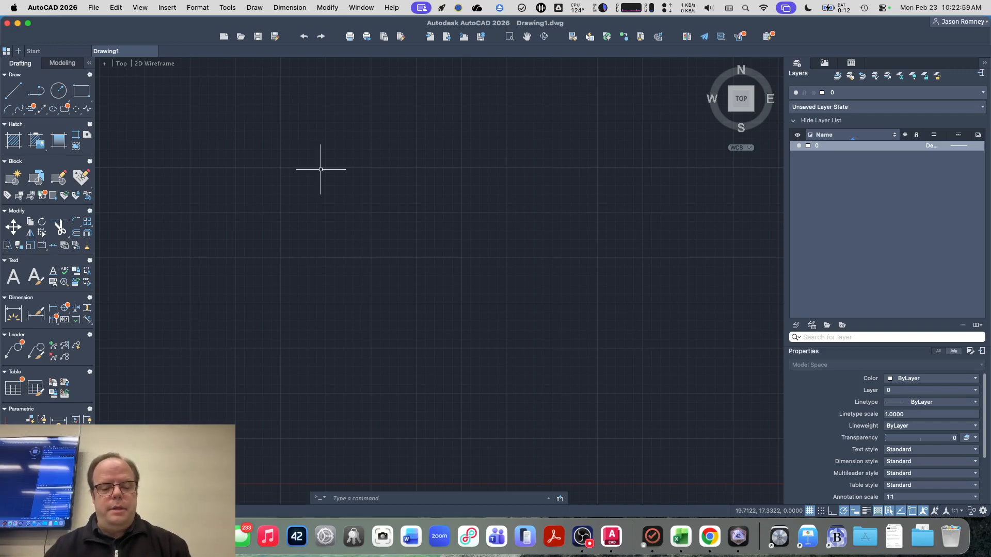
pyautogui.press('super+s')
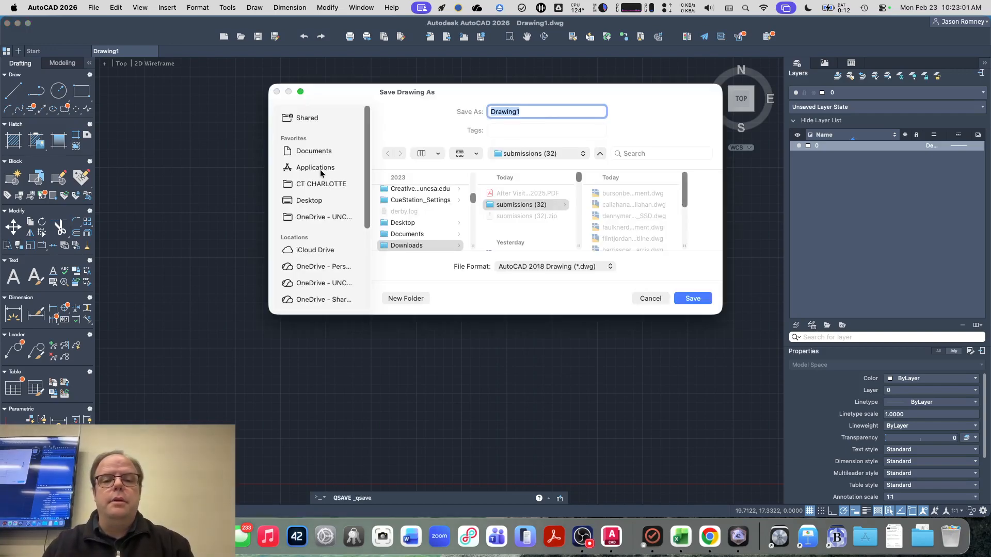
pyautogui.click(308, 200)
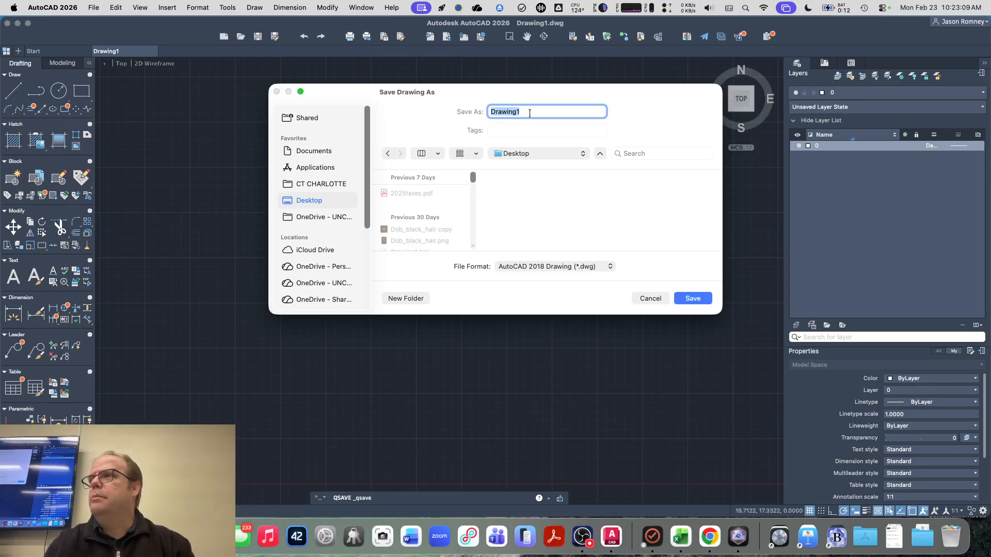
pyautogui.write('An')
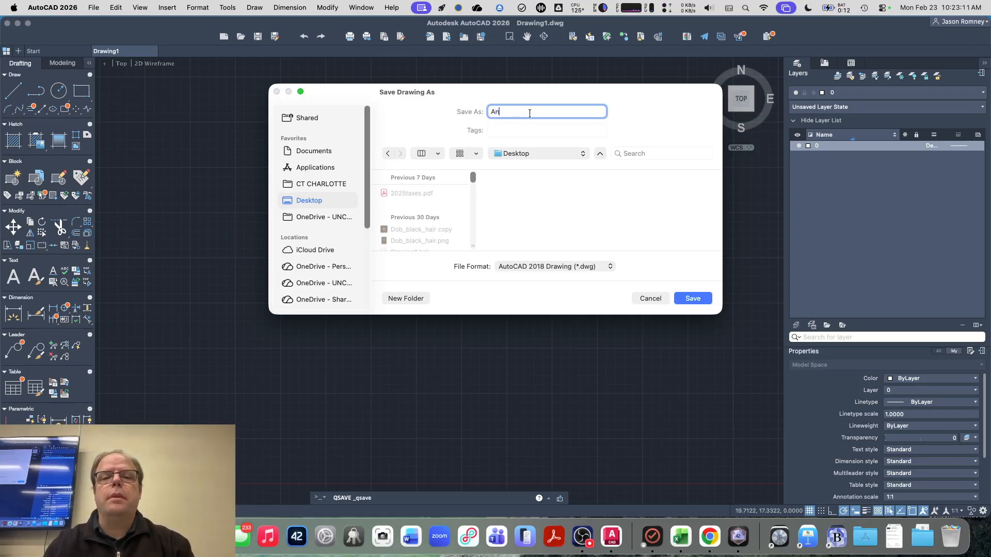
pyautogui.write('notated ')
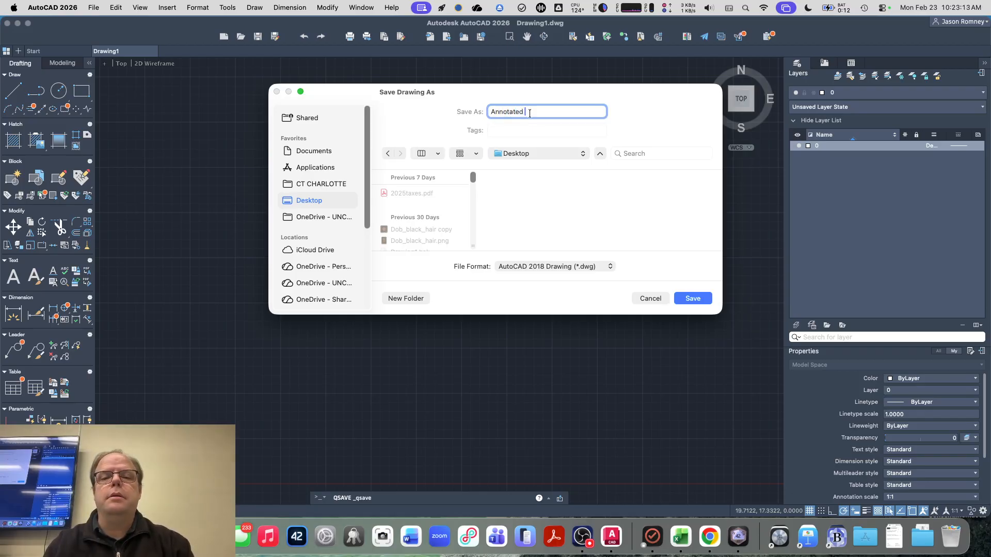
pyautogui.write('Diagram Demo')
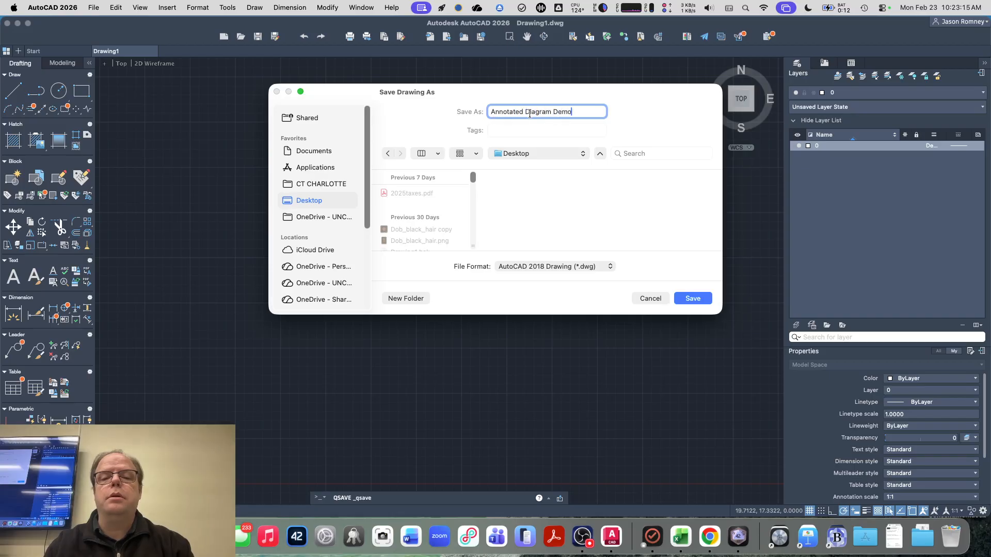
pyautogui.press('Return')
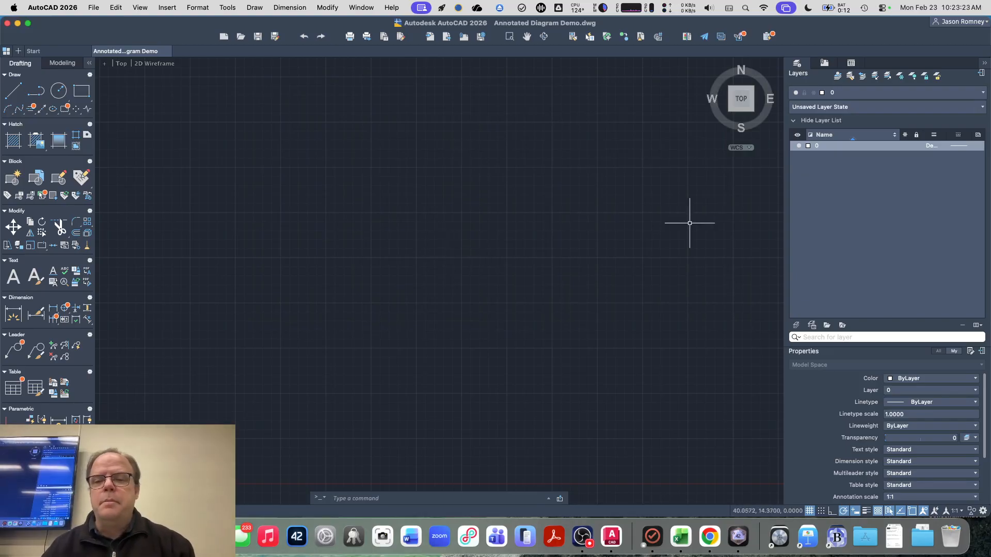
# - Switch to Chrome and open the Annotated System Diagram assignment from the course modules
pyautogui.press('super+Tab')
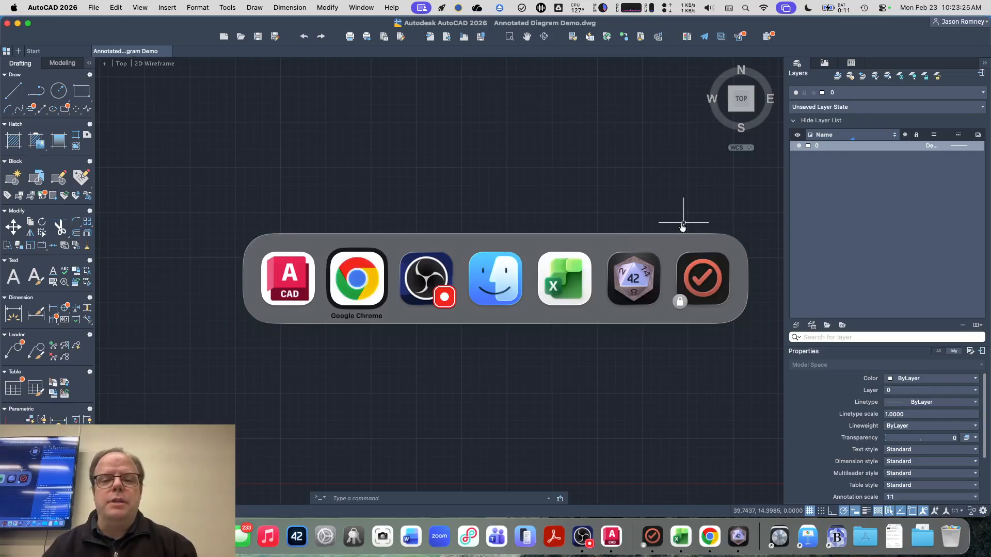
pyautogui.scroll(1, 261, 431)
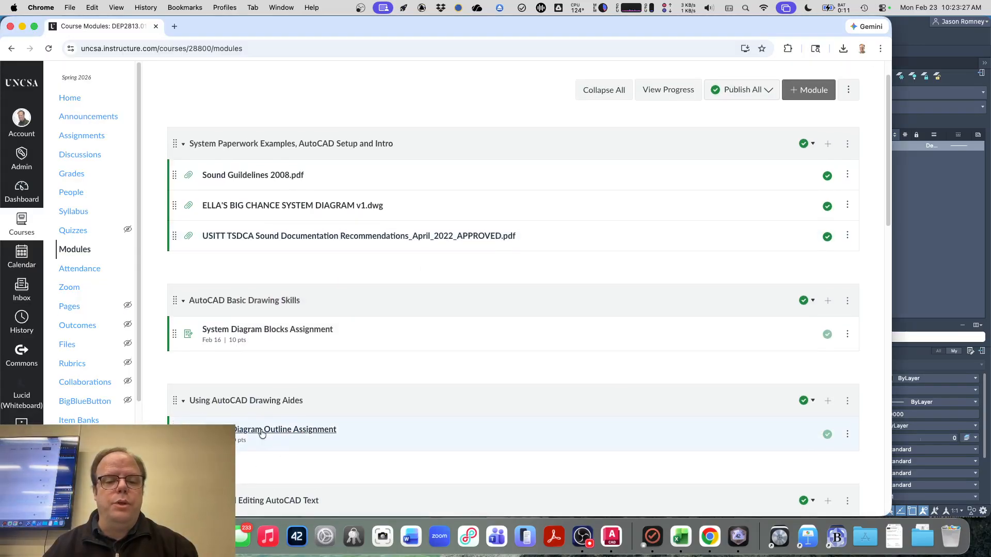
pyautogui.scroll(-7, 261, 432)
pyautogui.scroll(3, 261, 427)
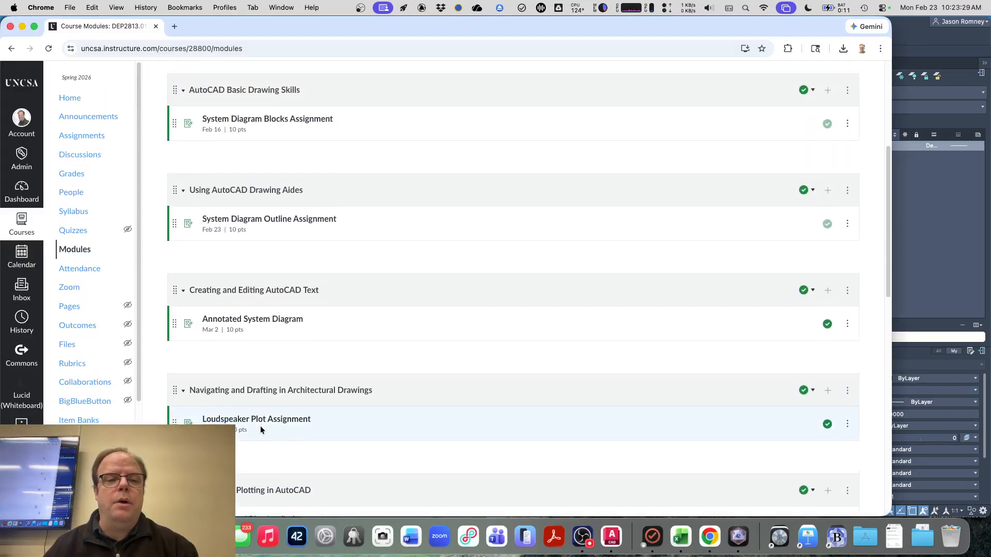
pyautogui.click(259, 323)
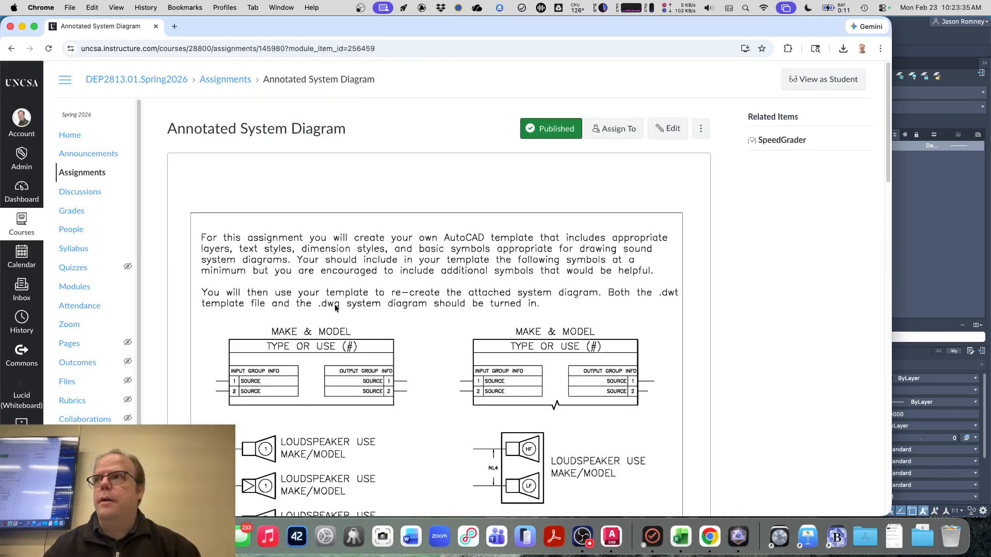
# - Examine the assignment's required symbols and the attached system diagram that must be re-created
pyautogui.scroll(-5, 335, 308)
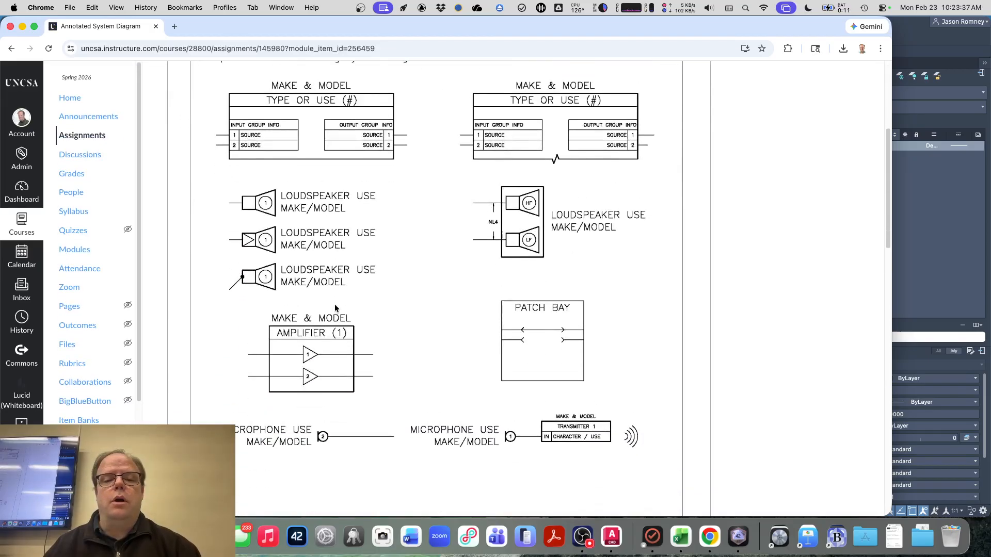
pyautogui.scroll(1, 335, 308)
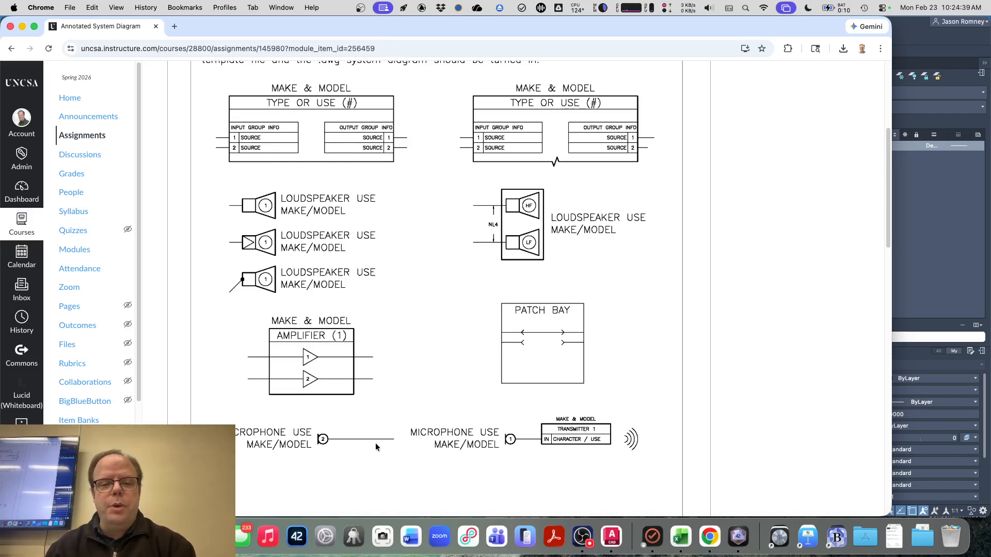
pyautogui.scroll(1, 330, 379)
pyautogui.scroll(-3, 331, 382)
pyautogui.scroll(-10, 330, 380)
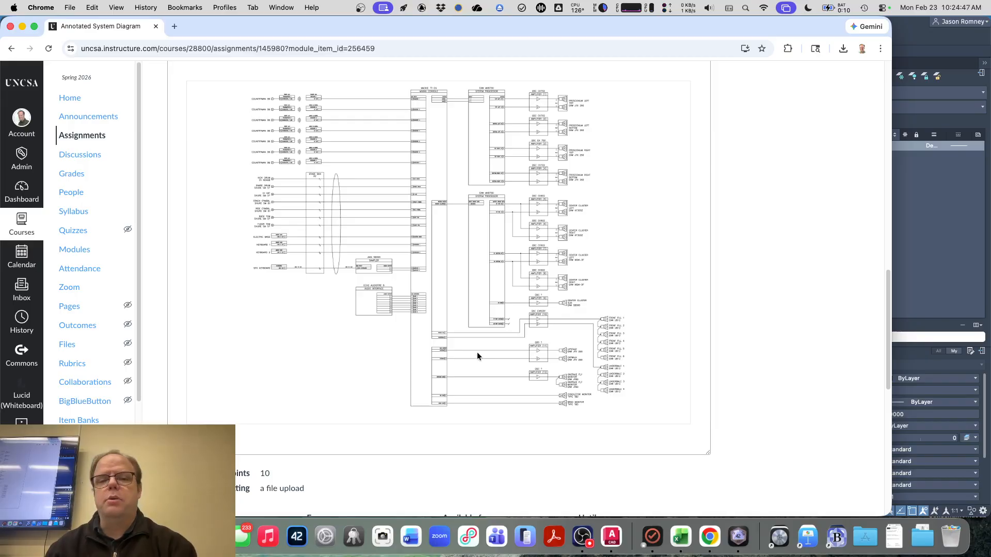
pyautogui.scroll(10, 477, 353)
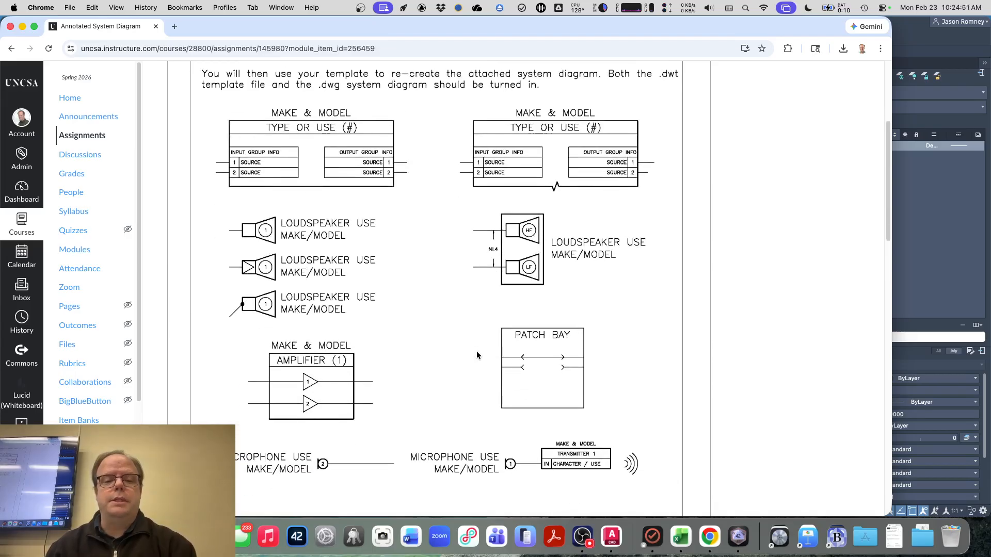
pyautogui.scroll(-1, 476, 352)
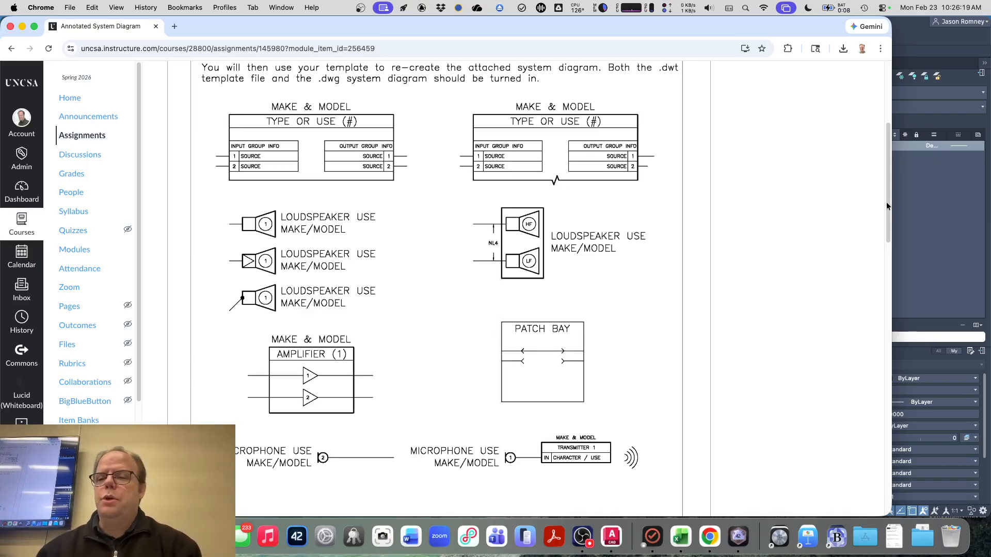
# - Return to the Annotated Diagram Demo drawing in AutoCAD and check which palettes are turned on, including Layers
pyautogui.click(912, 192)
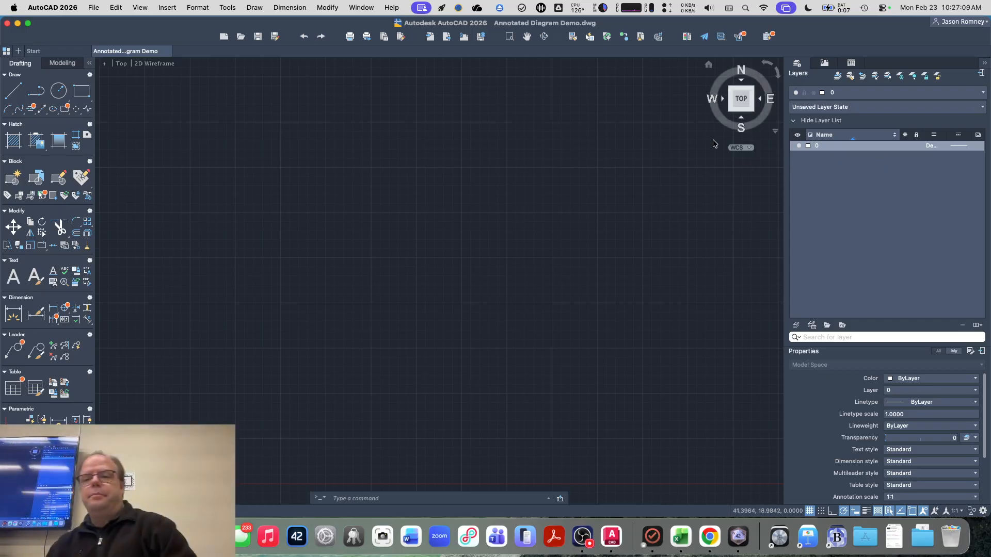
pyautogui.click(359, 7)
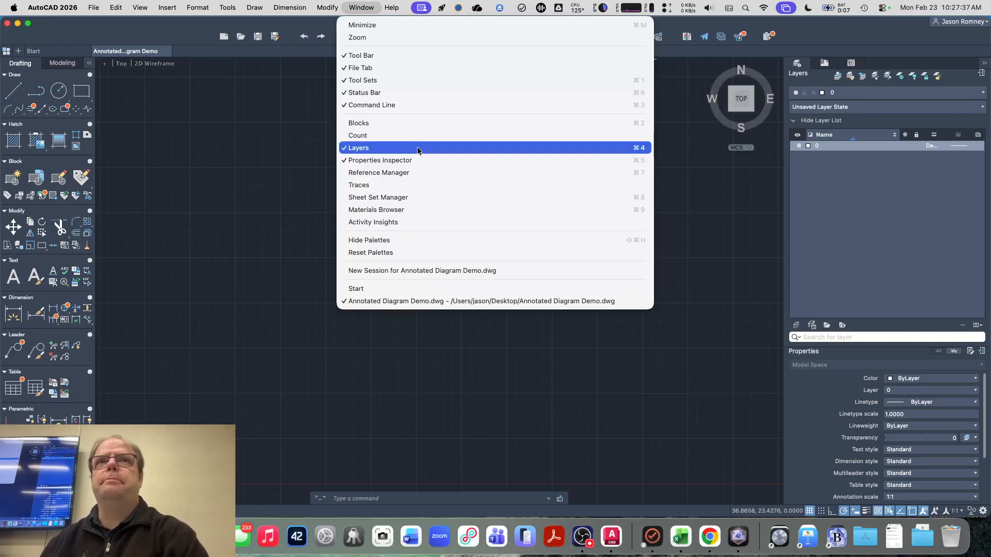
pyautogui.click(368, 6)
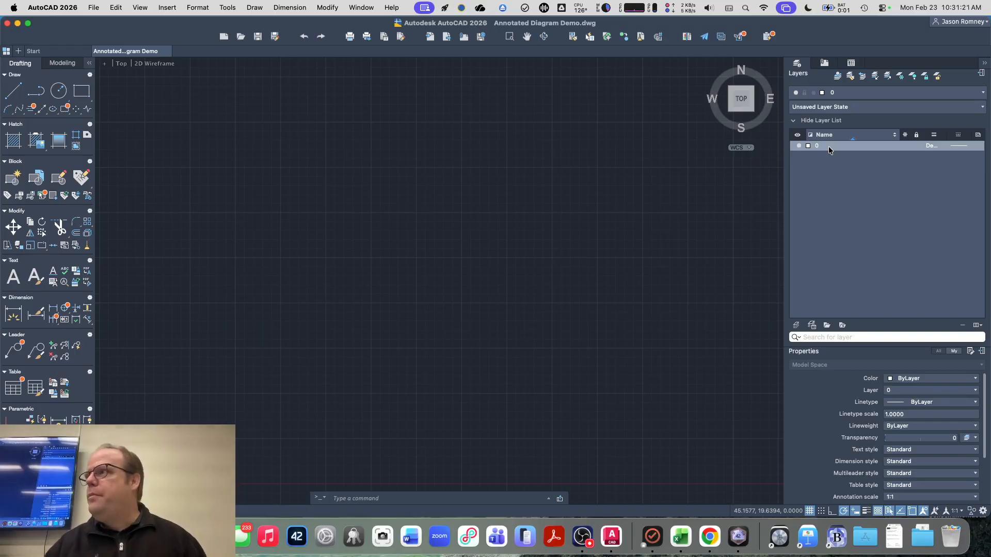
# - Add five new layers to the drawing, keeping their default names
pyautogui.click(795, 326)
pyautogui.click(795, 326)
pyautogui.click(795, 326)
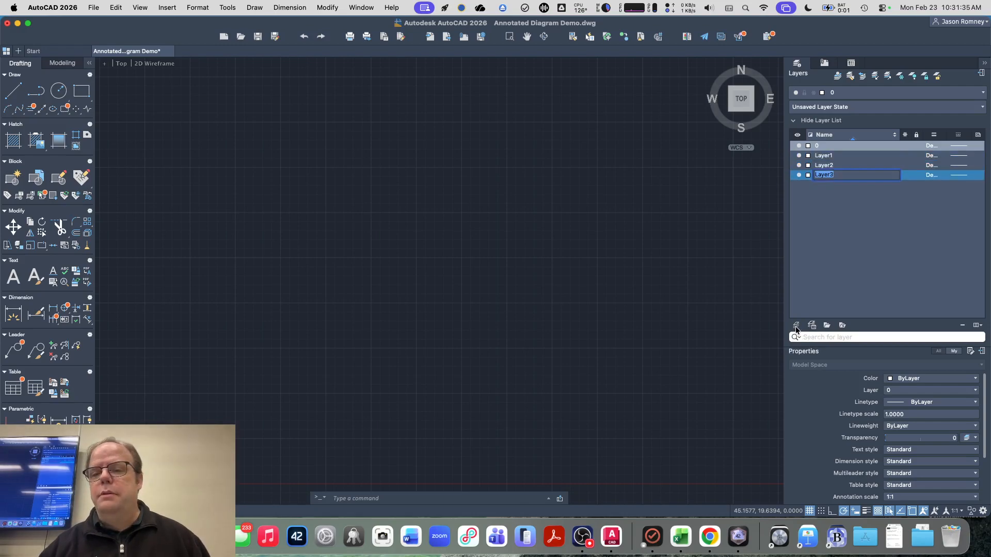
pyautogui.click(795, 326)
pyautogui.click(795, 326)
pyautogui.click(829, 241)
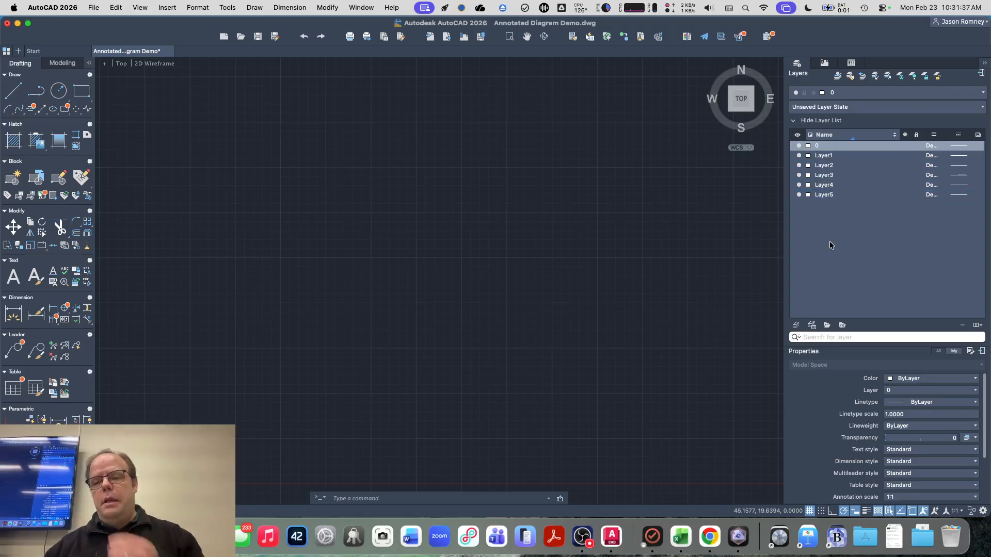
# - Rename Layer1 as "Sound Equipment JR"
pyautogui.click(833, 157)
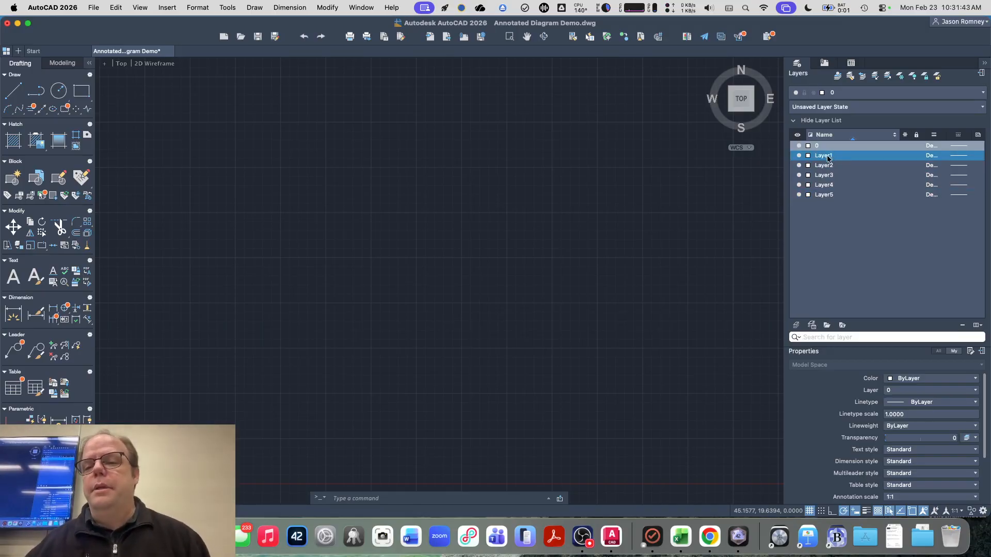
pyautogui.doubleClick(825, 158)
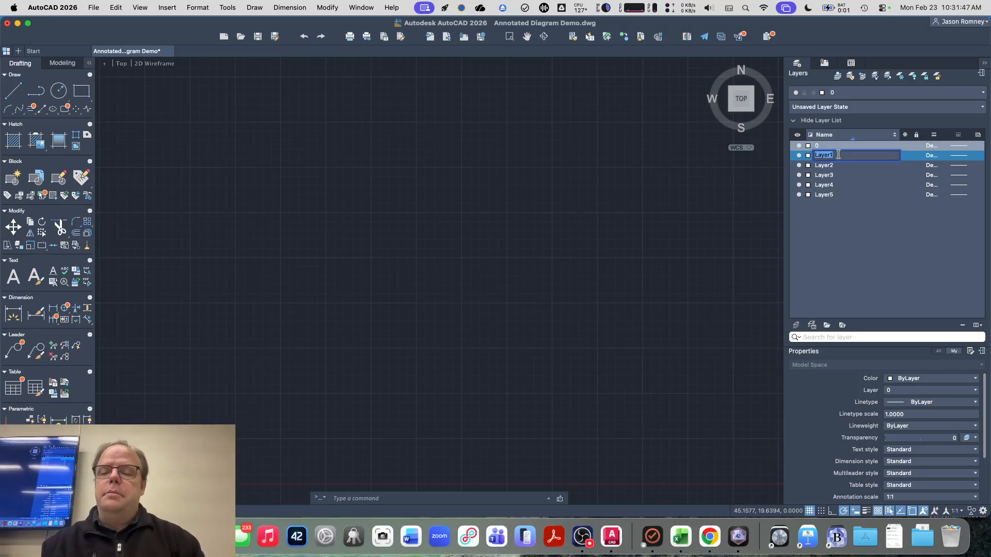
pyautogui.write('Sound E')
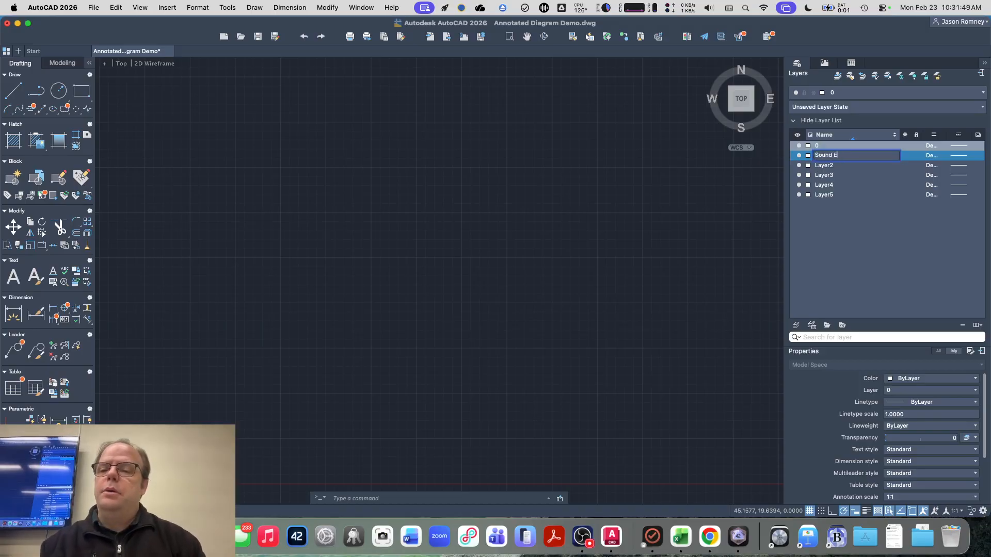
pyautogui.write('quipment J')
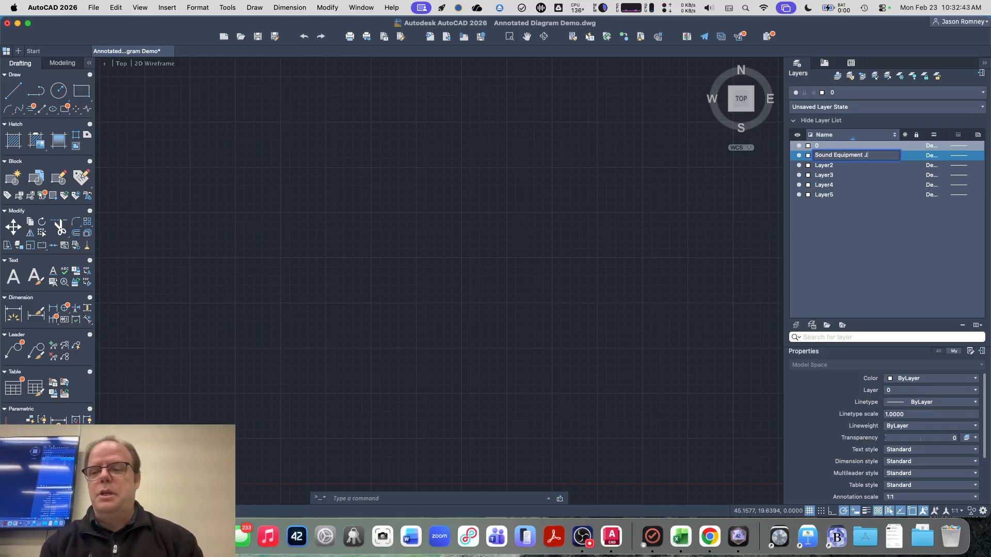
pyautogui.write('R')
pyautogui.press('Return')
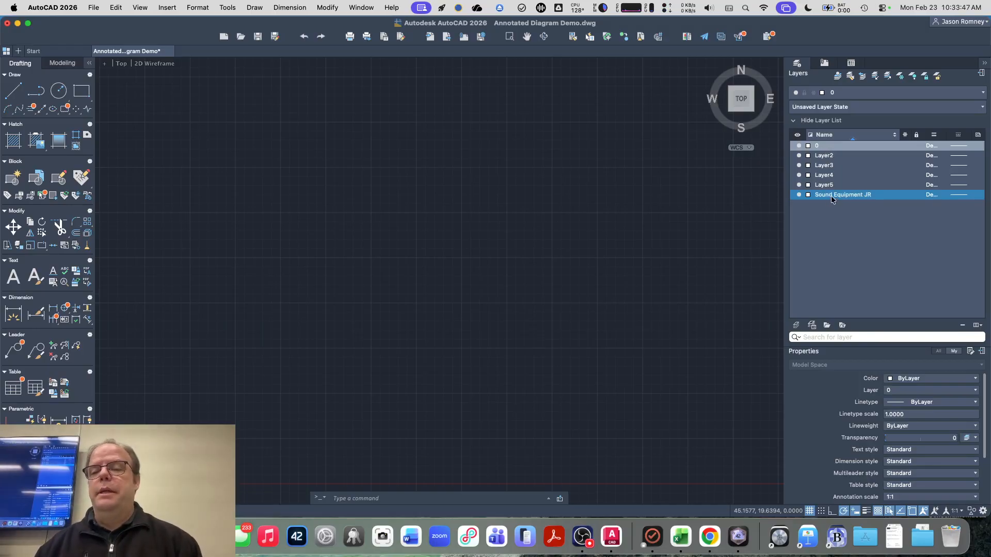
# - Rename Layer2 as "Sound Equip Interior JR"
pyautogui.click(818, 157)
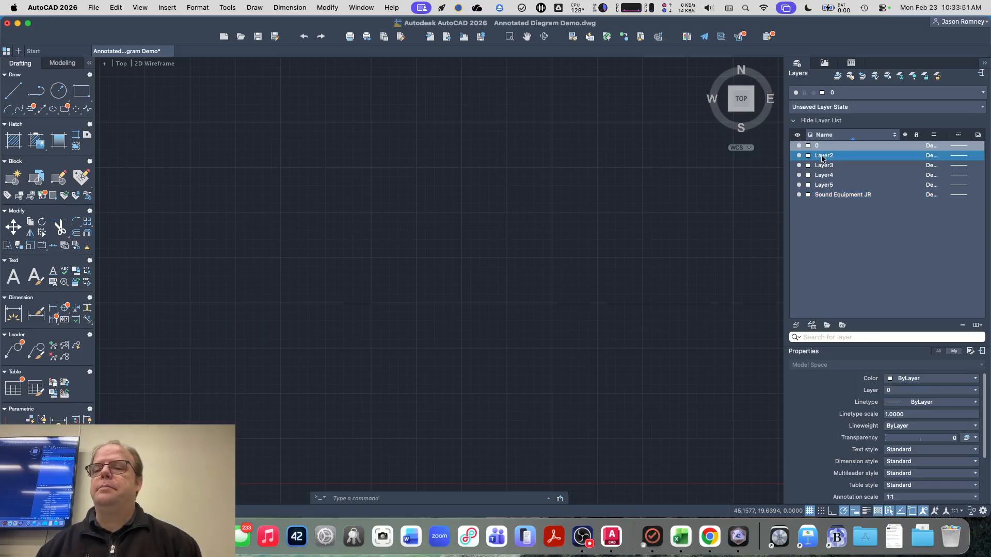
pyautogui.doubleClick(822, 157)
pyautogui.click(822, 157)
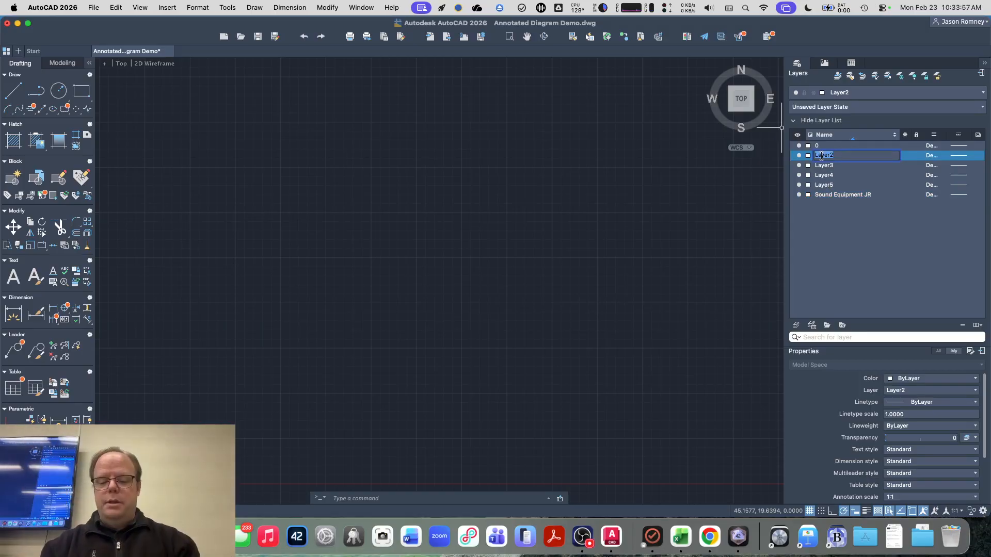
pyautogui.write('Sound E')
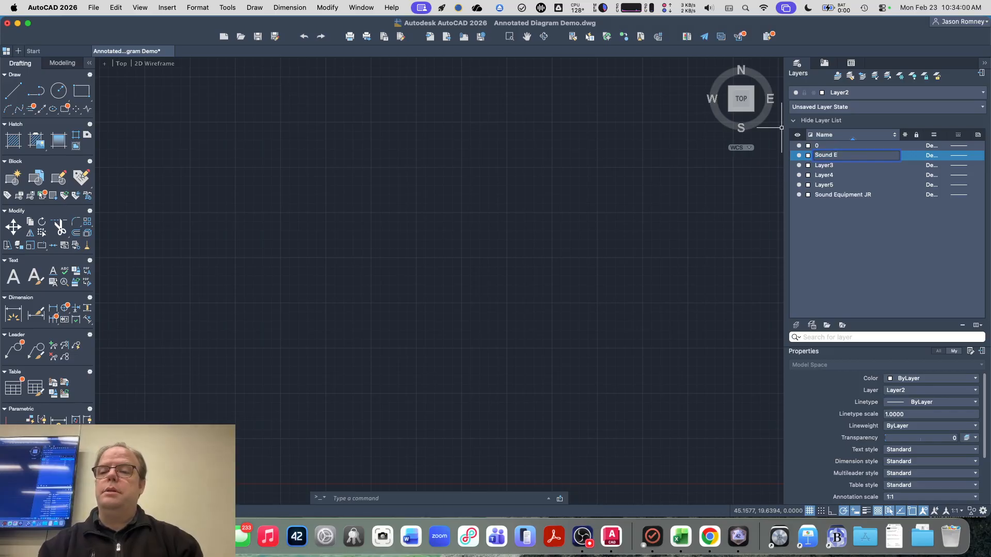
pyautogui.press('BackSpace')
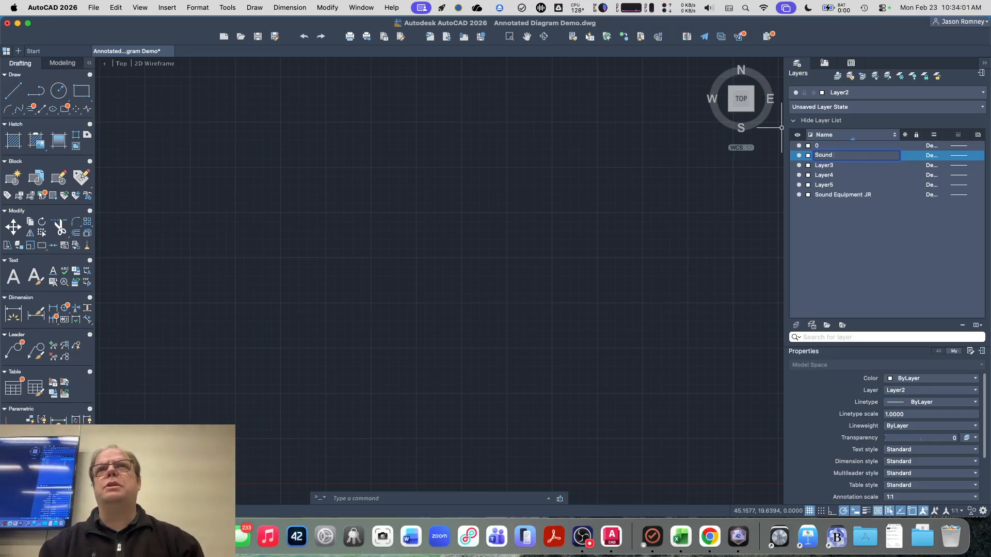
pyautogui.write('Inter')
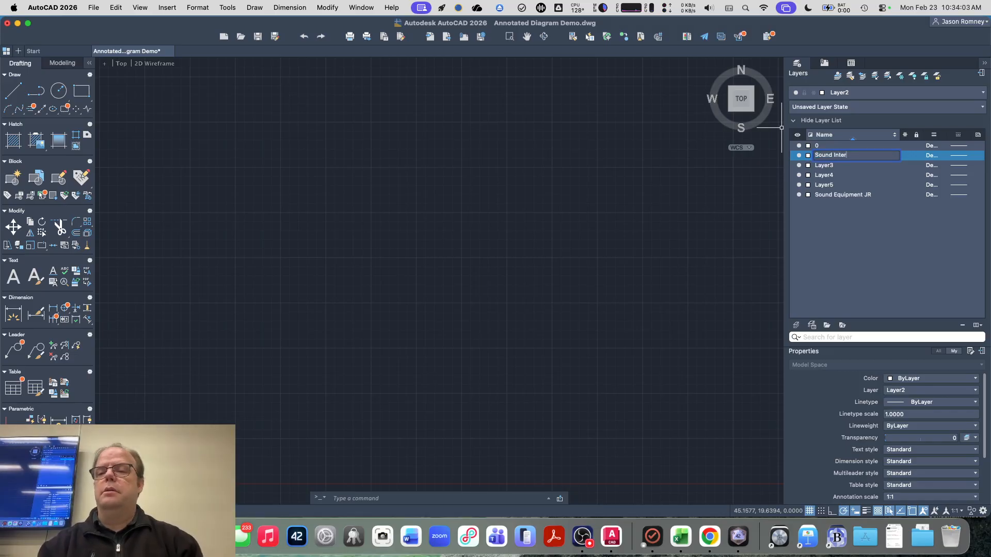
pyautogui.write('ior')
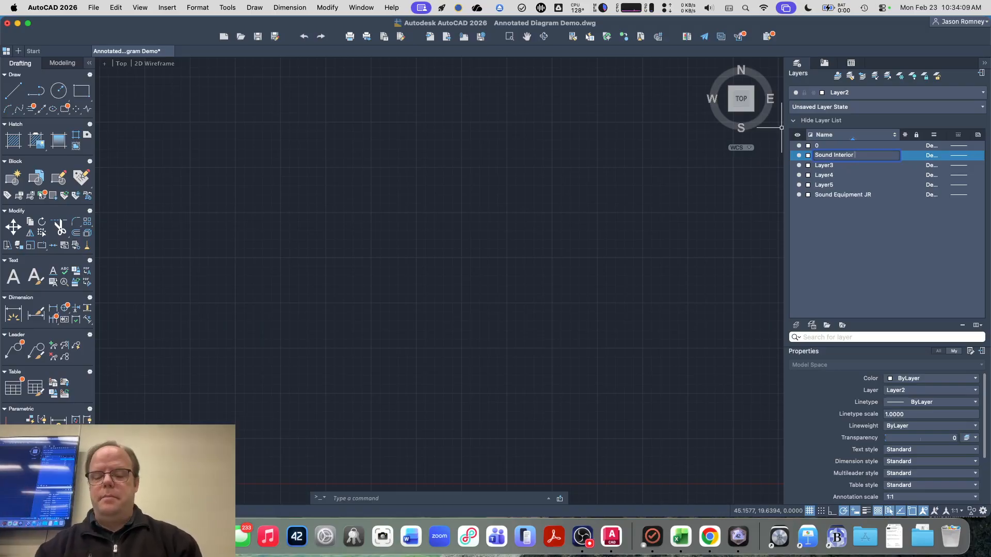
pyautogui.write(' JR')
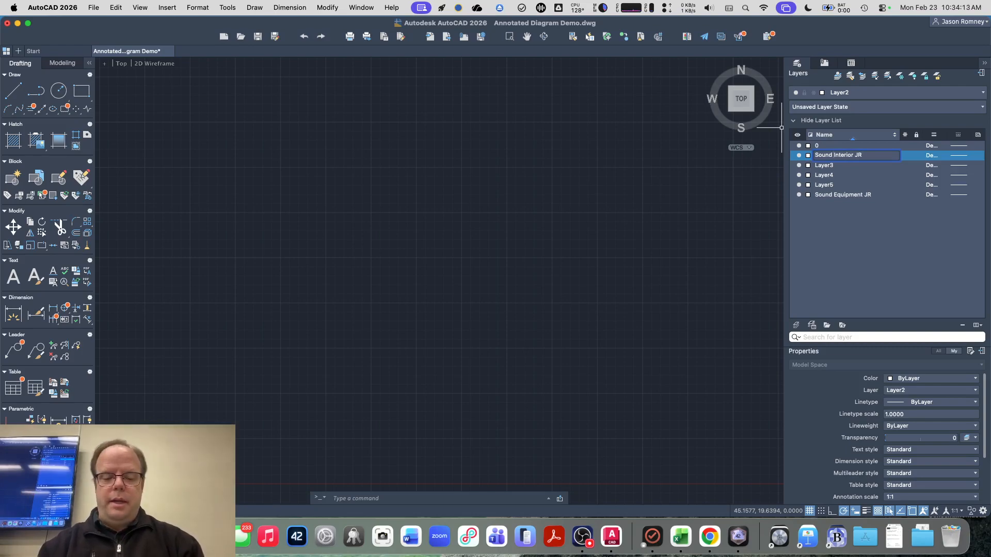
pyautogui.write('QU')
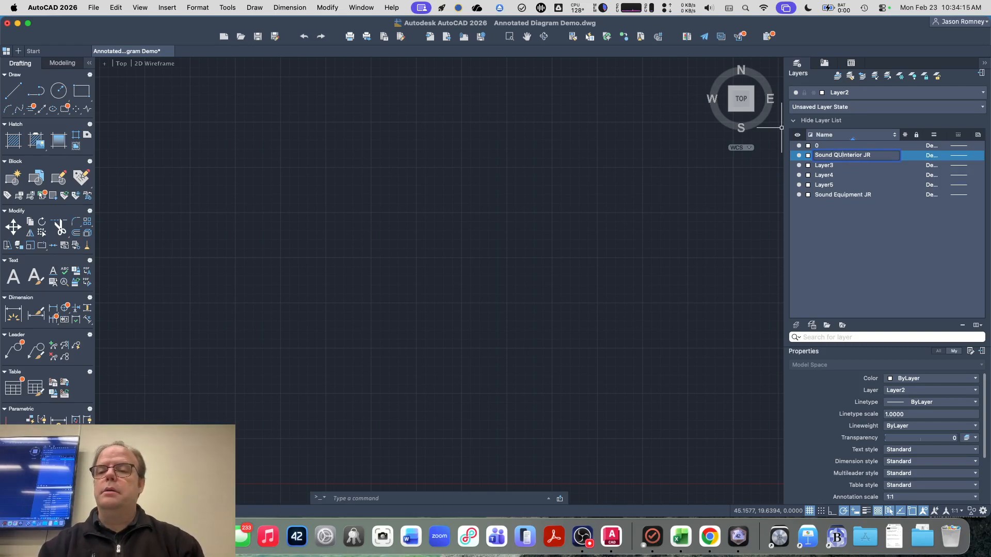
pyautogui.press('BackSpace')
pyautogui.press('BackSpace')
pyautogui.write('Equip')
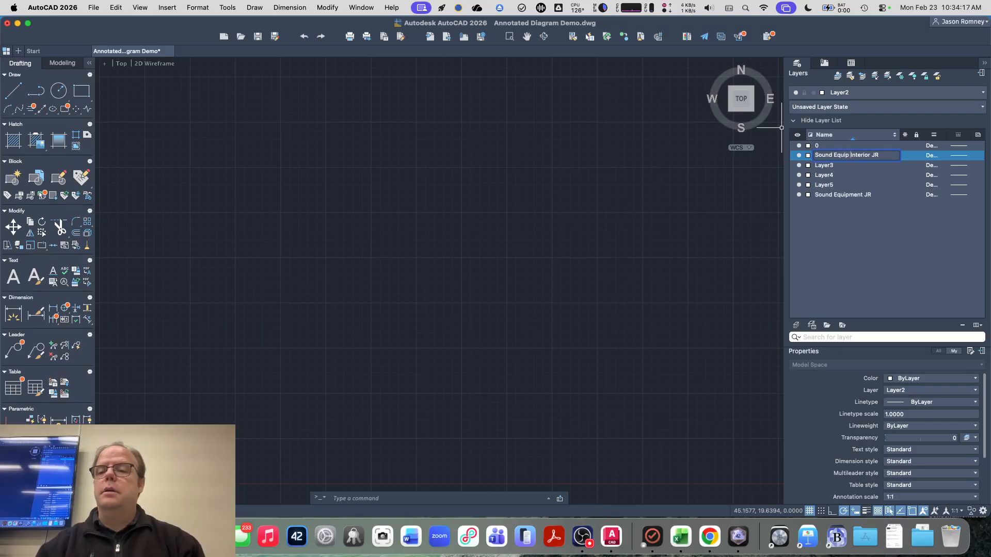
pyautogui.press('Return')
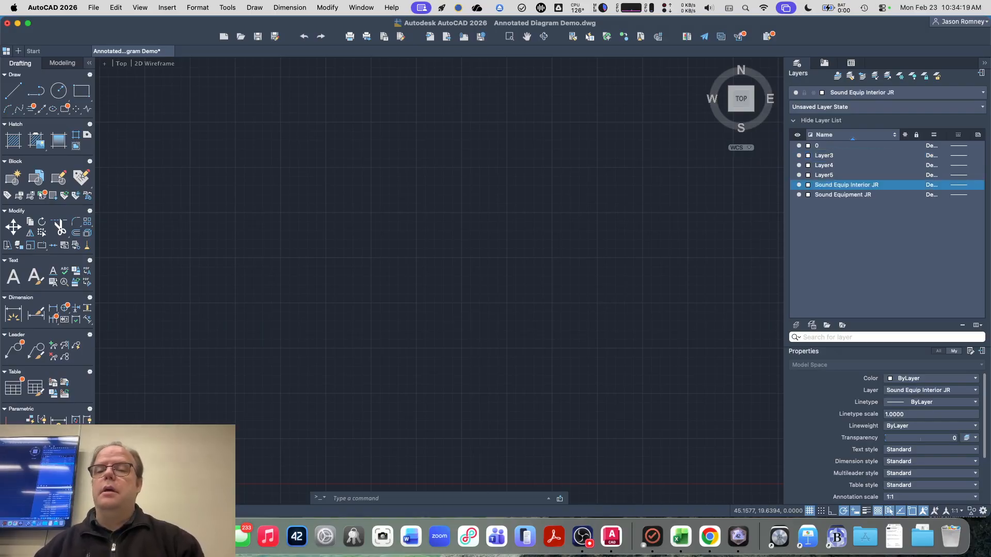
# - Rename Layer3 as "Sound Connect JR"
pyautogui.click(821, 156)
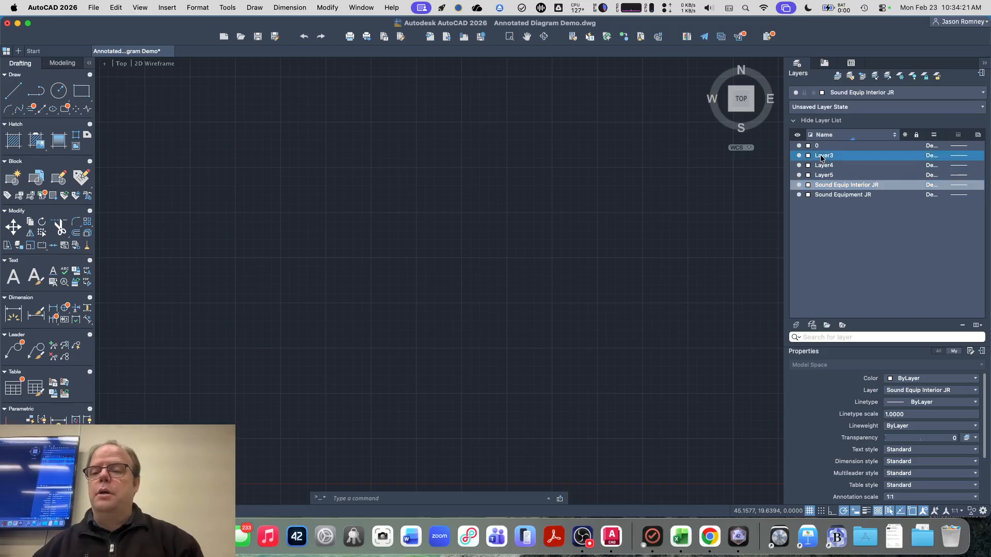
pyautogui.doubleClick(822, 157)
pyautogui.click(821, 157)
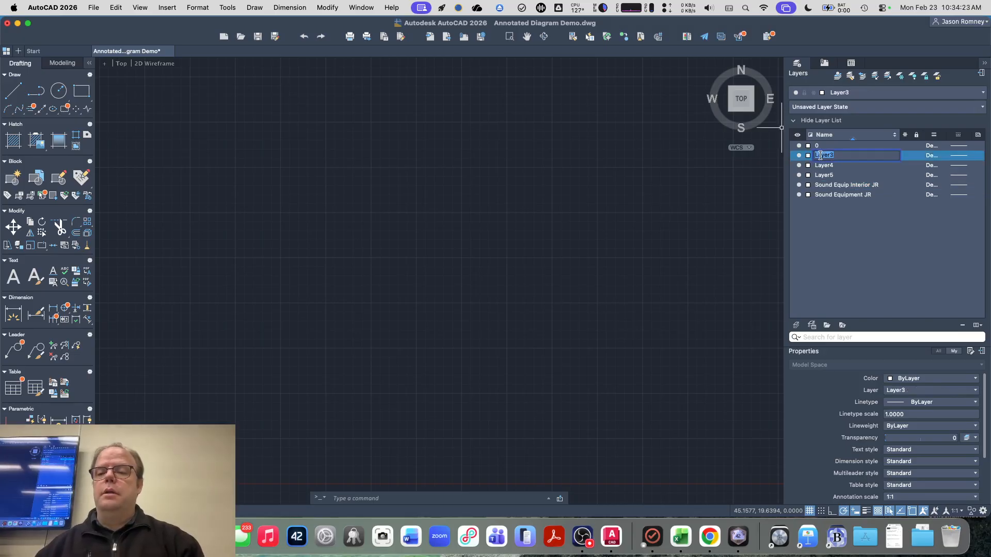
pyautogui.write('Sound Connect')
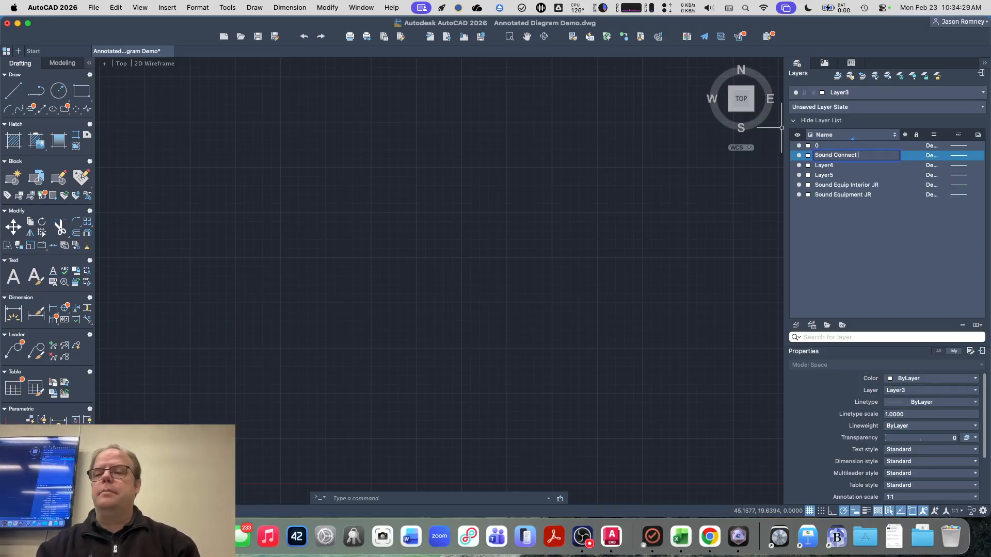
pyautogui.write(' JR')
pyautogui.press('Return')
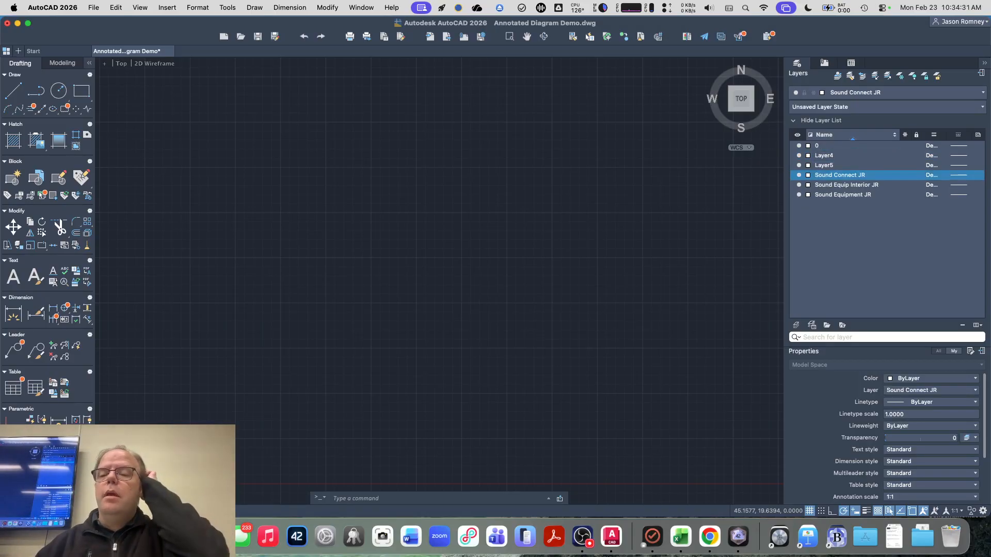
# - Rename Layer4 as "Sound Text MID JR"
pyautogui.click(825, 157)
pyautogui.click(824, 157)
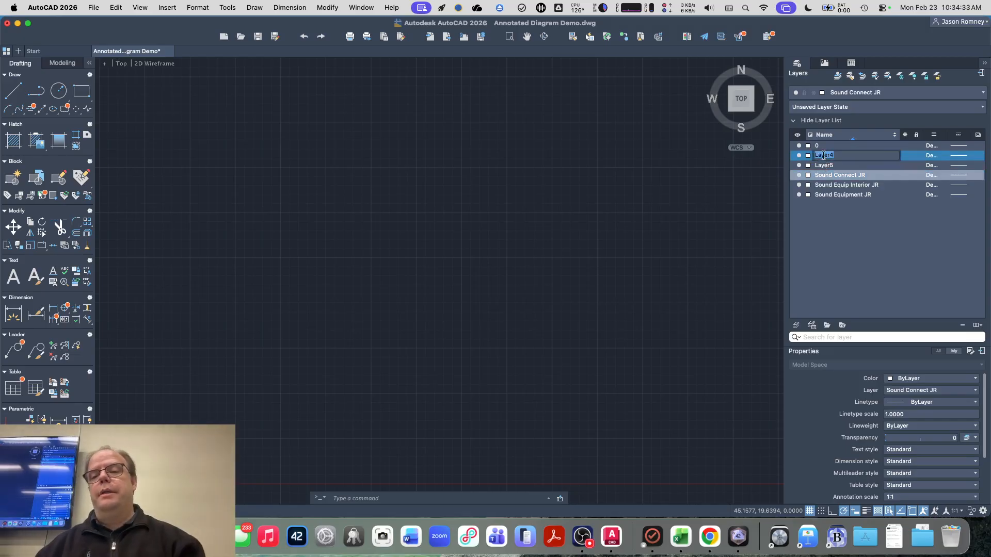
pyautogui.write('Sound ')
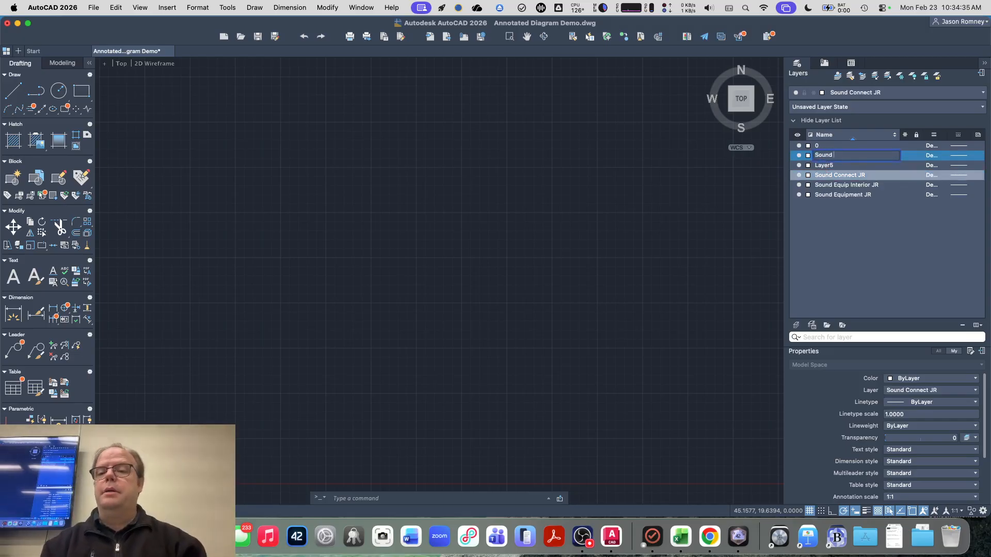
pyautogui.write('Text ')
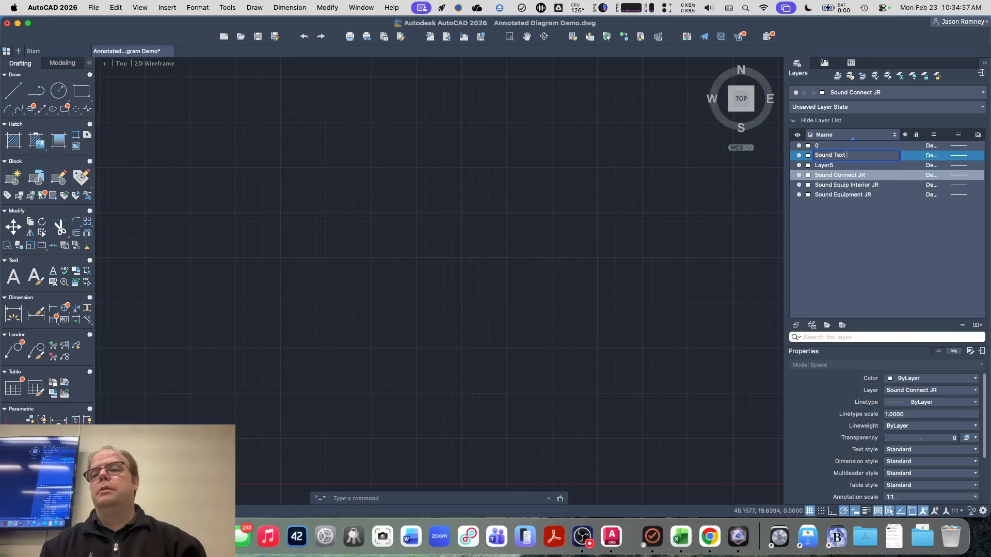
pyautogui.write('MID JR')
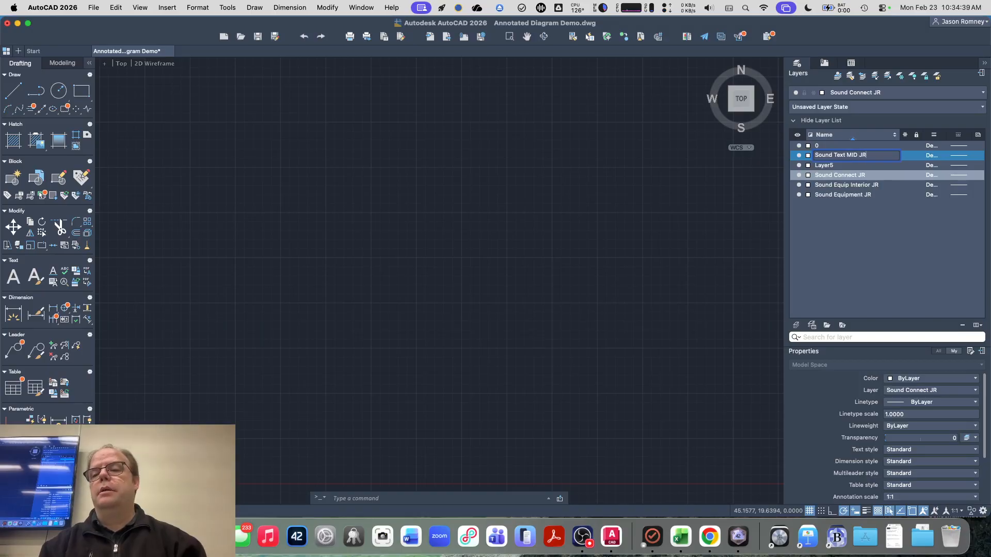
pyautogui.press('Return')
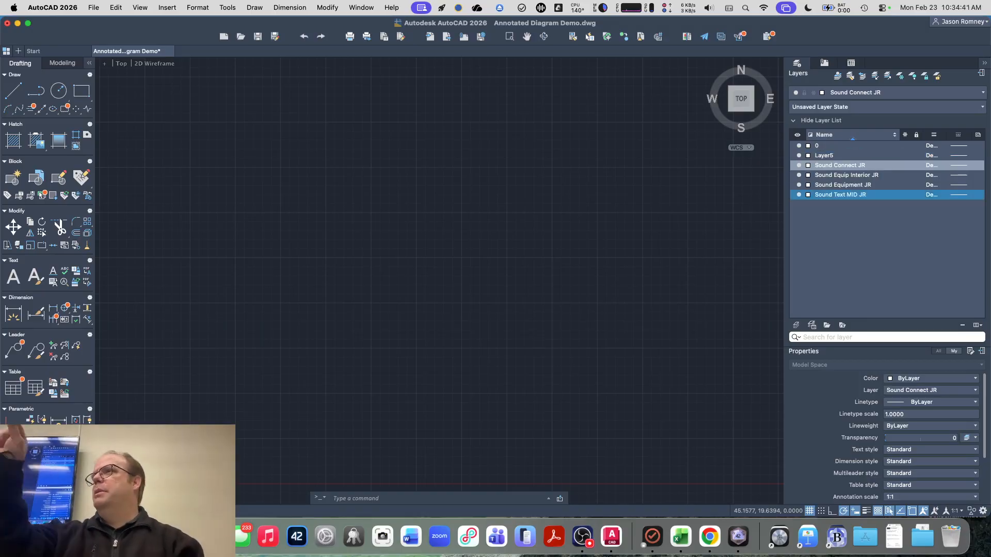
# - Rename Layer5 as "Sound Text SMALL JR"
pyautogui.click(826, 156)
pyautogui.click(828, 157)
pyautogui.write('Sound Text ')
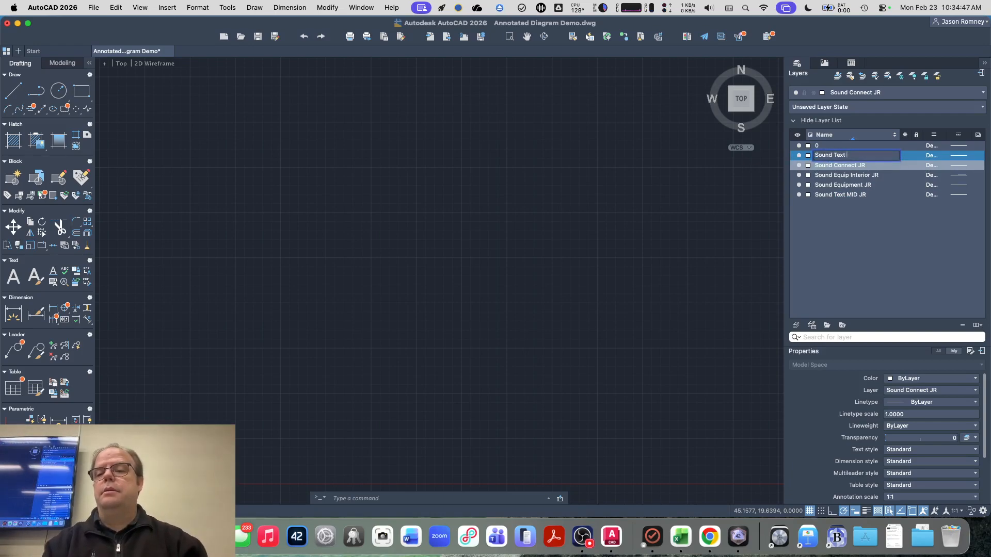
pyautogui.write('SMALL JR')
pyautogui.press('Return')
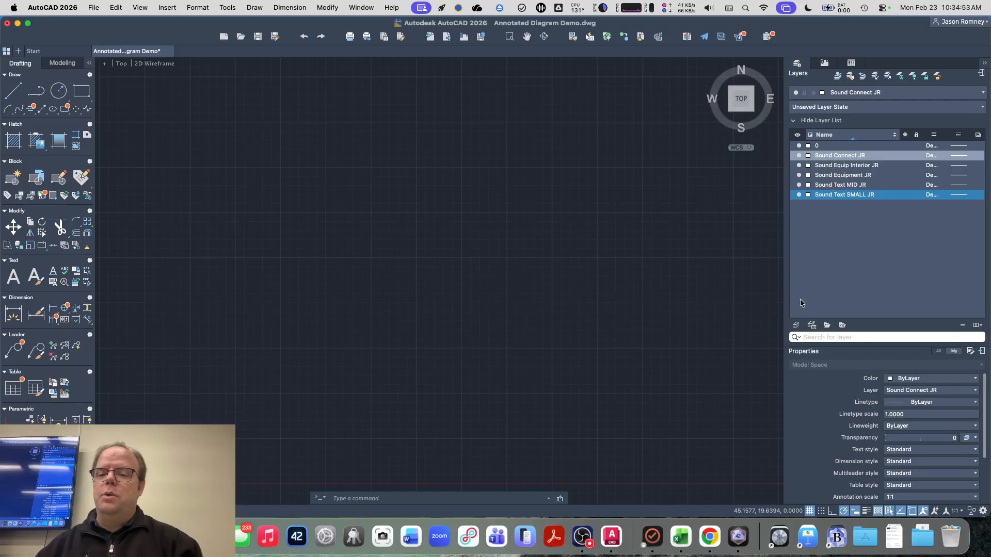
# - Add one more layer to the drawing and name it "Sound Other JR"
pyautogui.click(795, 325)
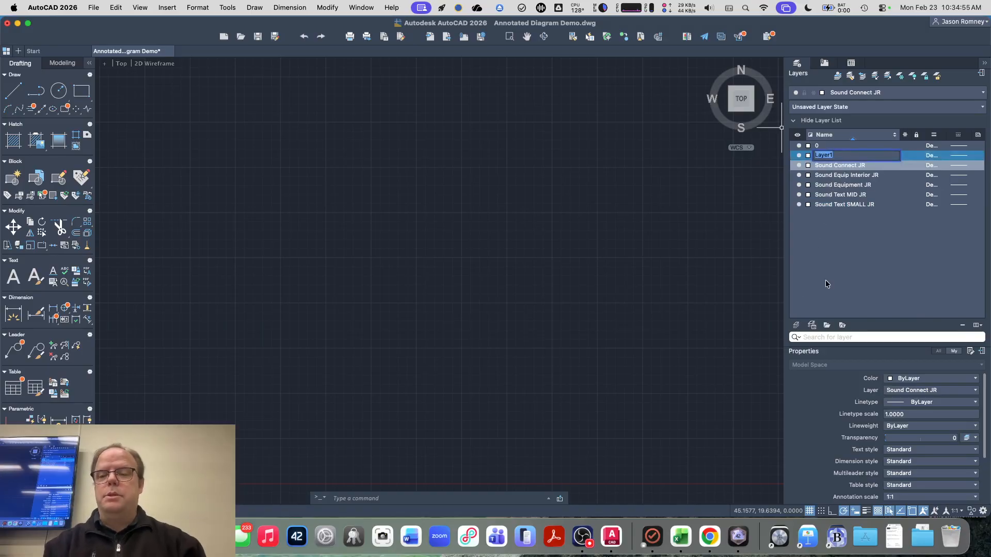
pyautogui.write('Sound Other ')
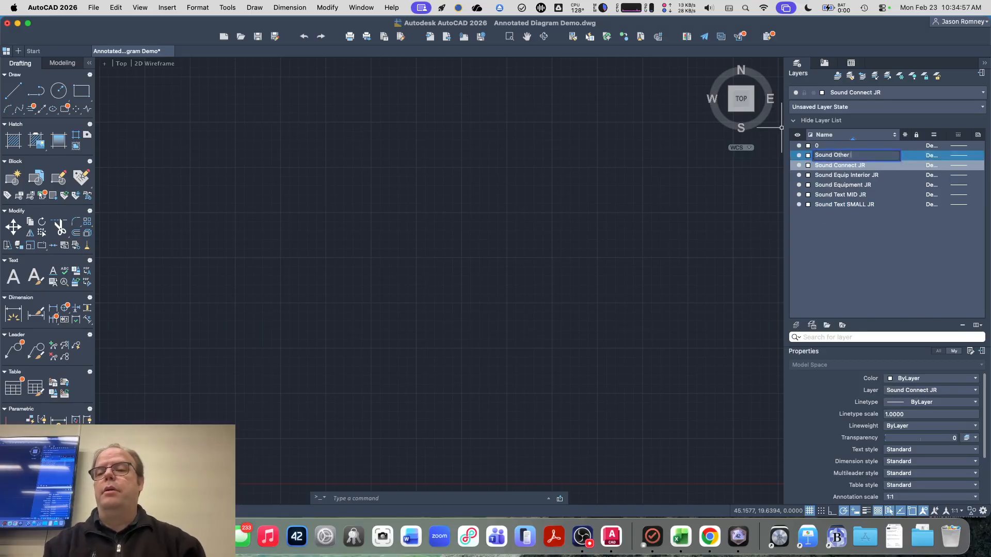
pyautogui.write('JR')
pyautogui.press('Return')
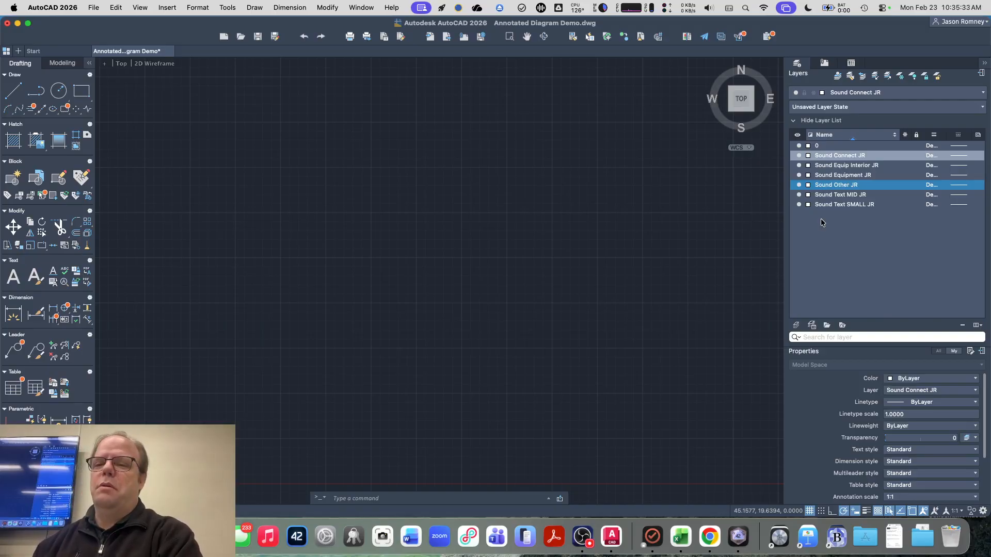
# - Set the layer colors to green for Sound Equipment JR, magenta for Sound Connect JR and cyan for Sound Equip Interior JR
pyautogui.click(808, 175)
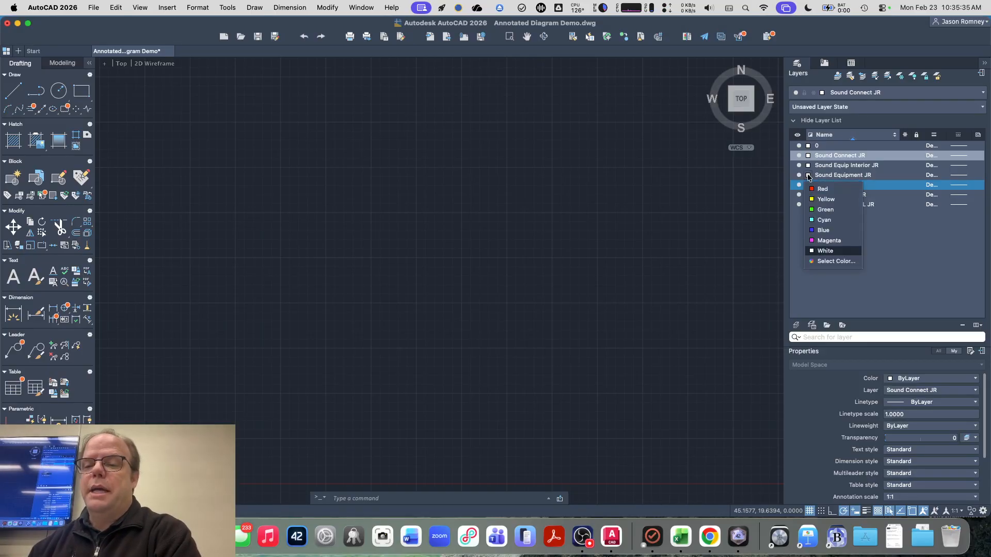
pyautogui.click(823, 210)
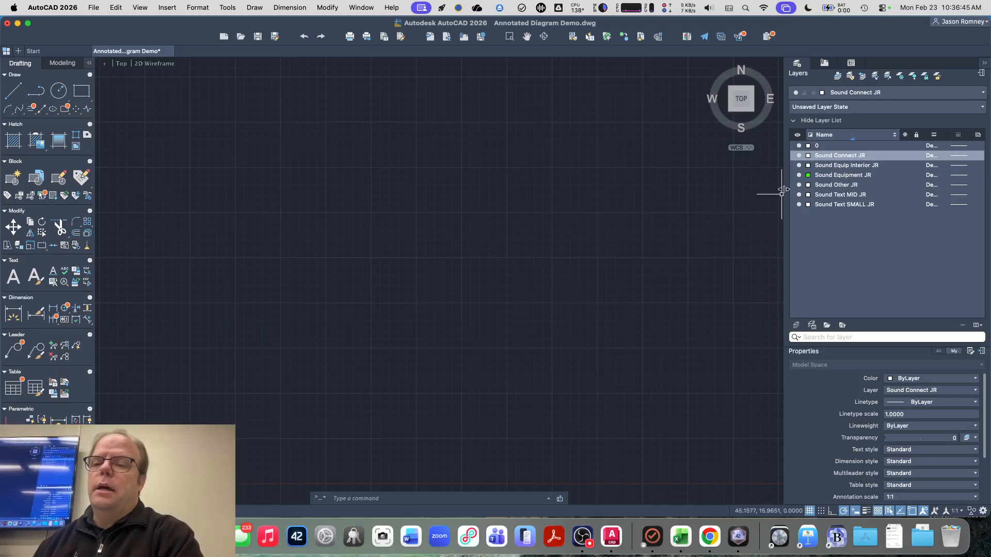
pyautogui.click(808, 155)
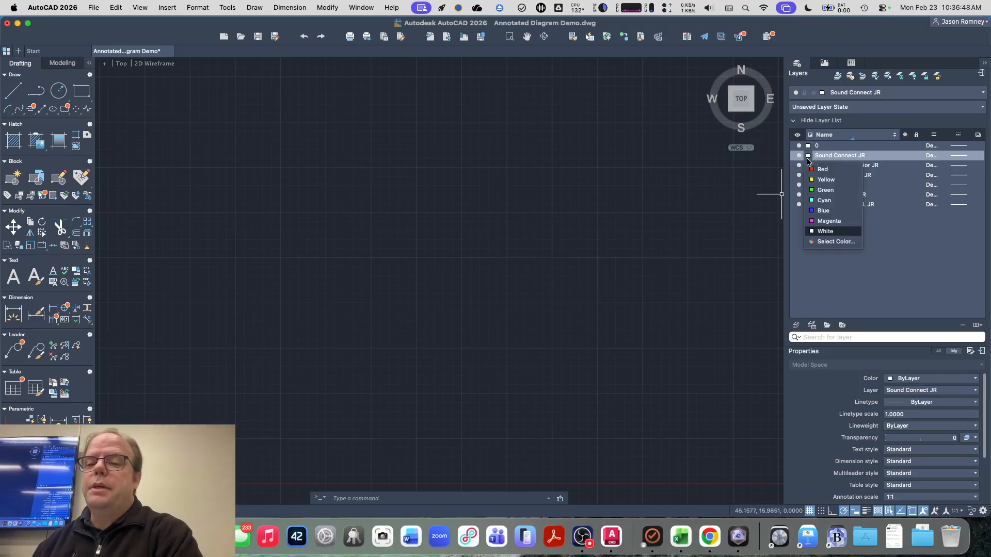
pyautogui.click(826, 220)
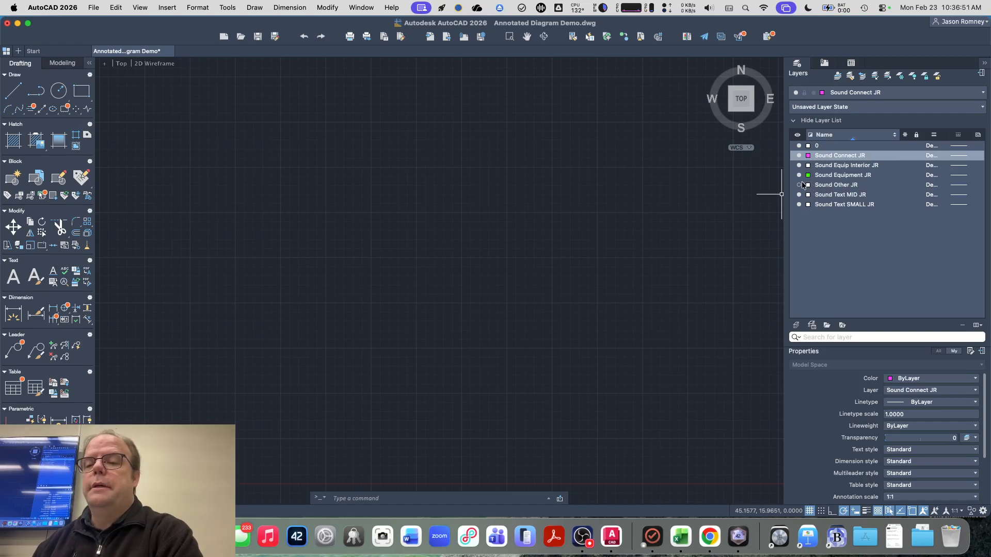
pyautogui.click(808, 165)
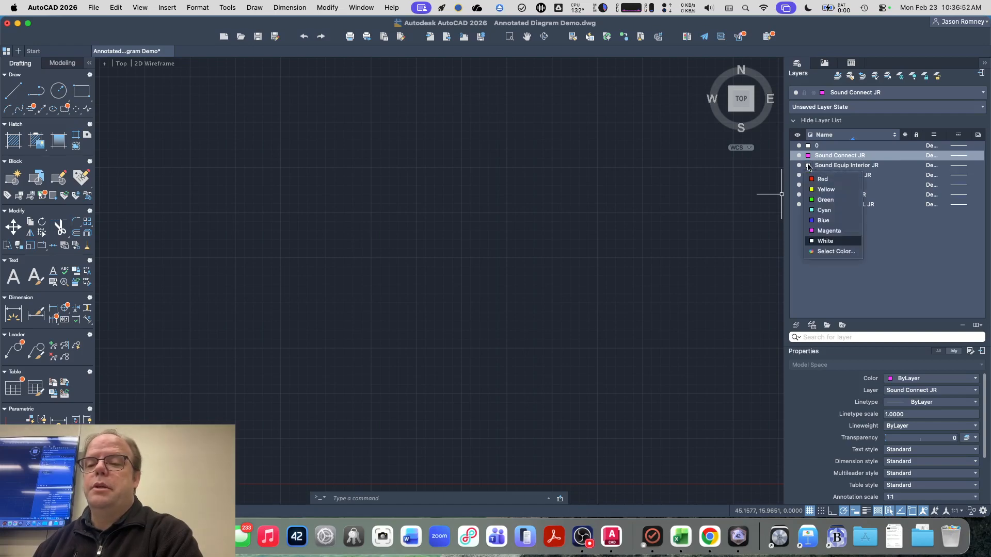
pyautogui.click(821, 210)
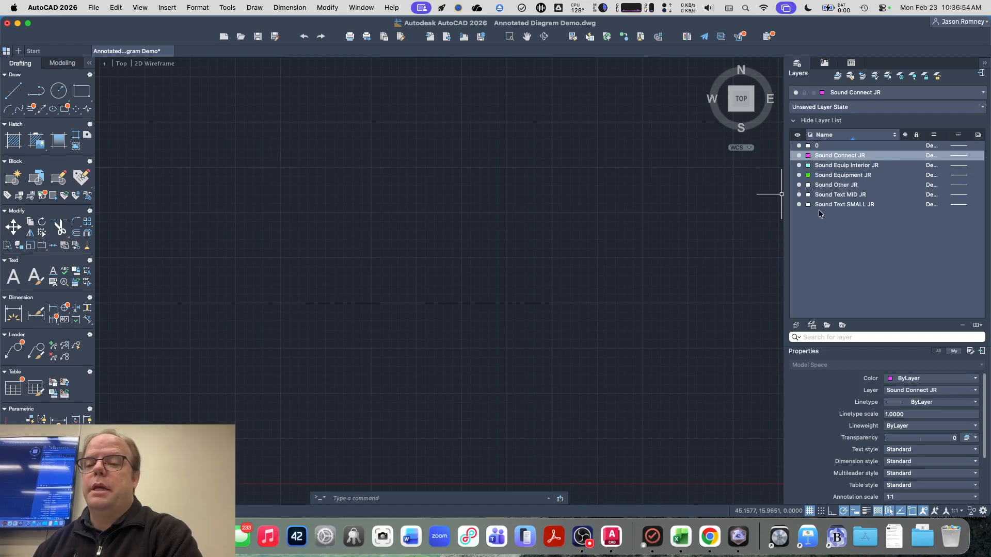
# - Give the Sound Other JR layer a gray index color and set the Sound Text MID JR layer to cyan
pyautogui.click(808, 186)
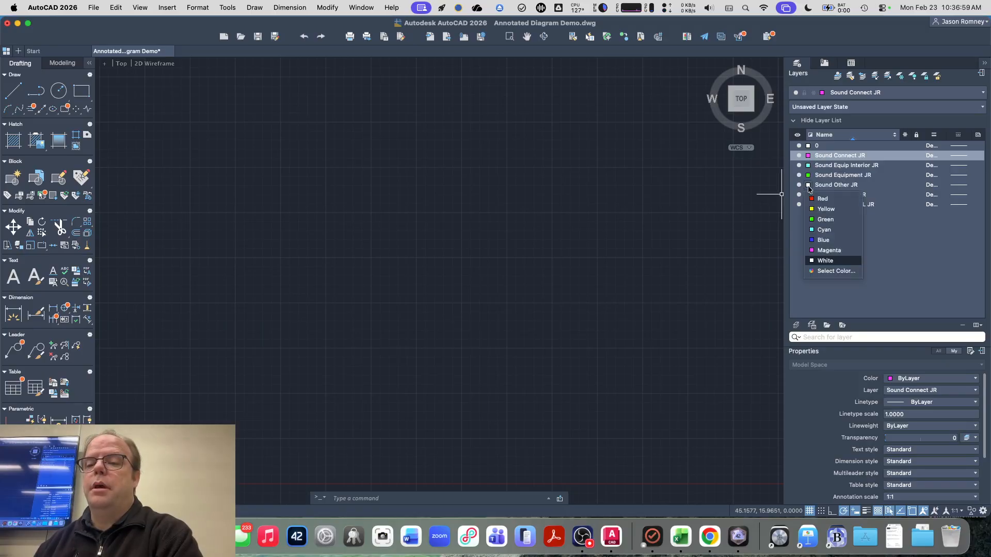
pyautogui.click(825, 272)
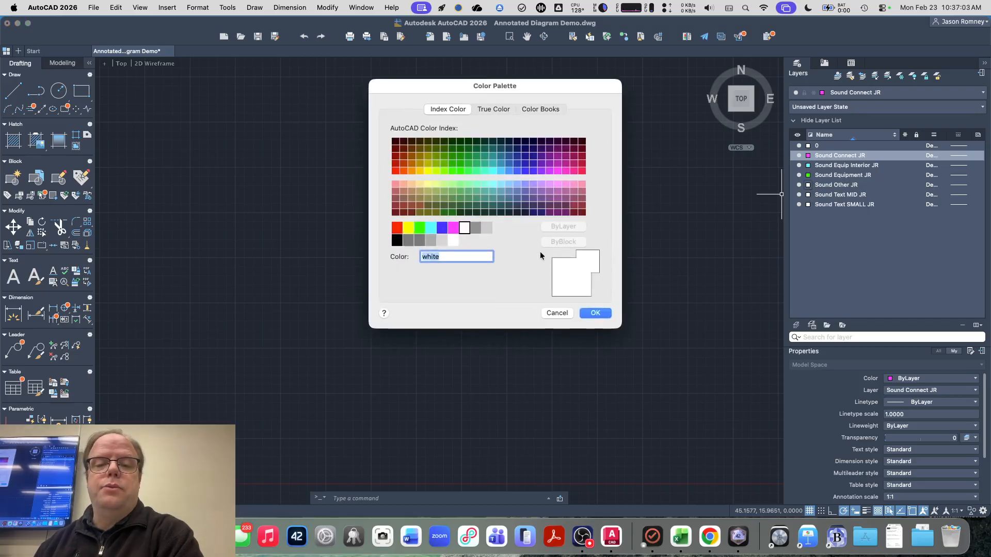
pyautogui.click(475, 227)
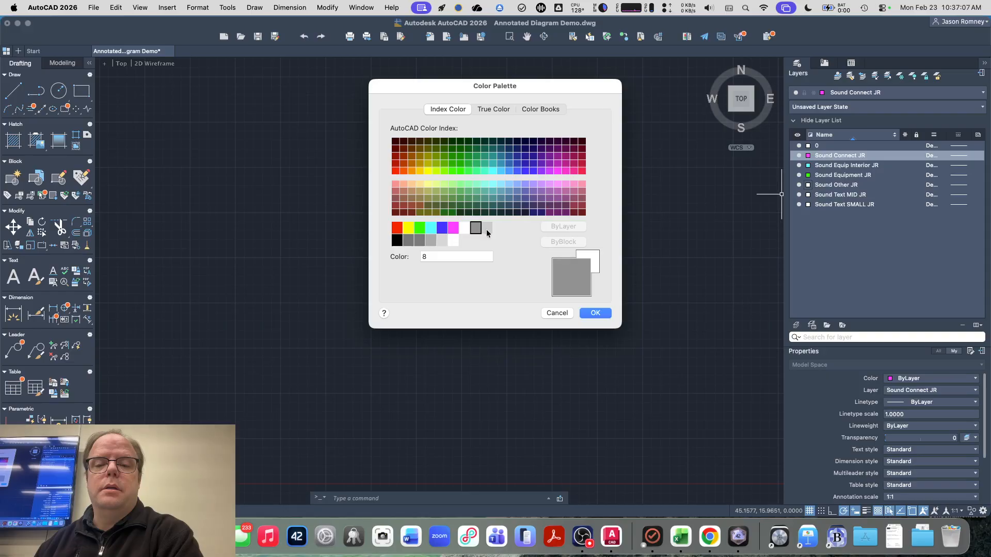
pyautogui.click(595, 313)
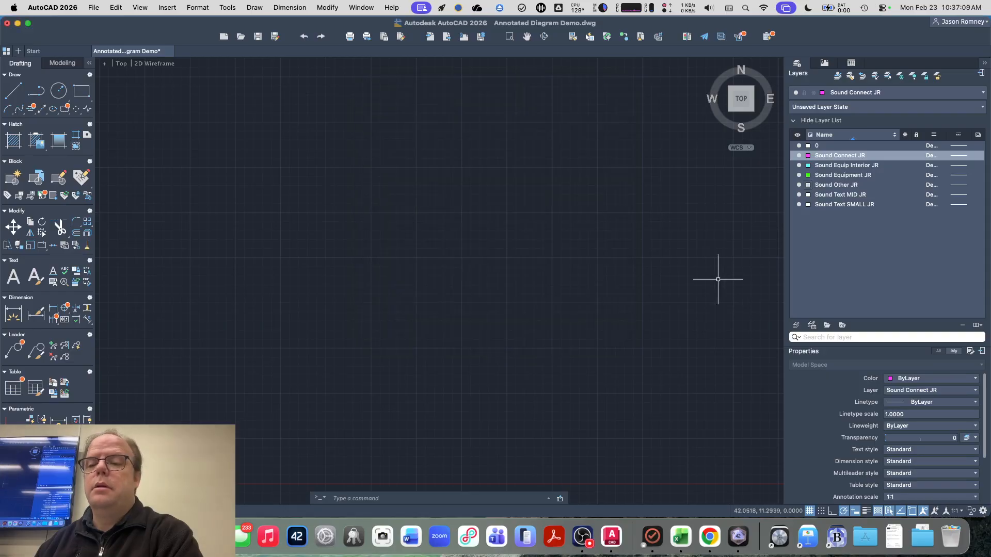
pyautogui.click(808, 195)
pyautogui.click(816, 239)
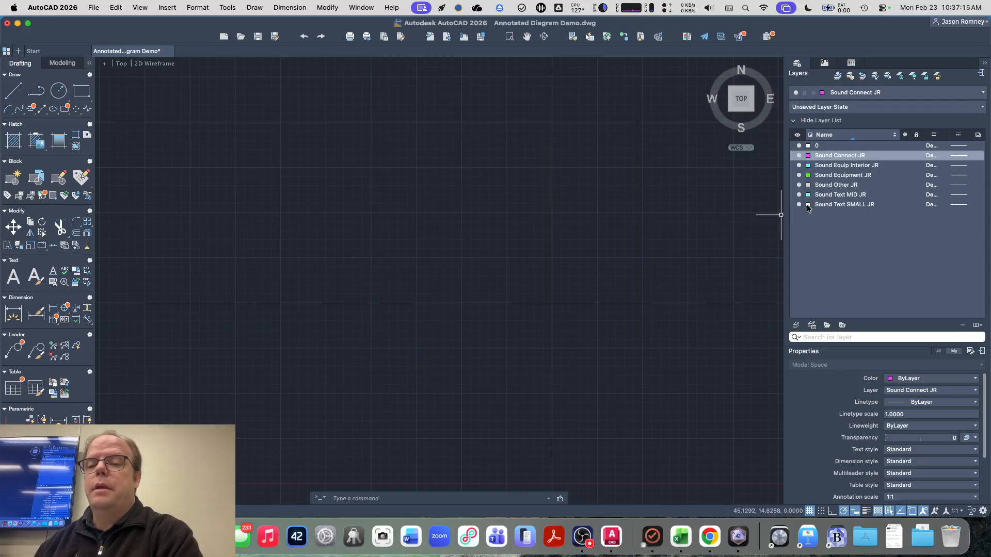
# - Set the layer colors to yellow for Sound Text MID JR and cyan for Sound Text SMALL JR
pyautogui.click(807, 195)
pyautogui.click(817, 219)
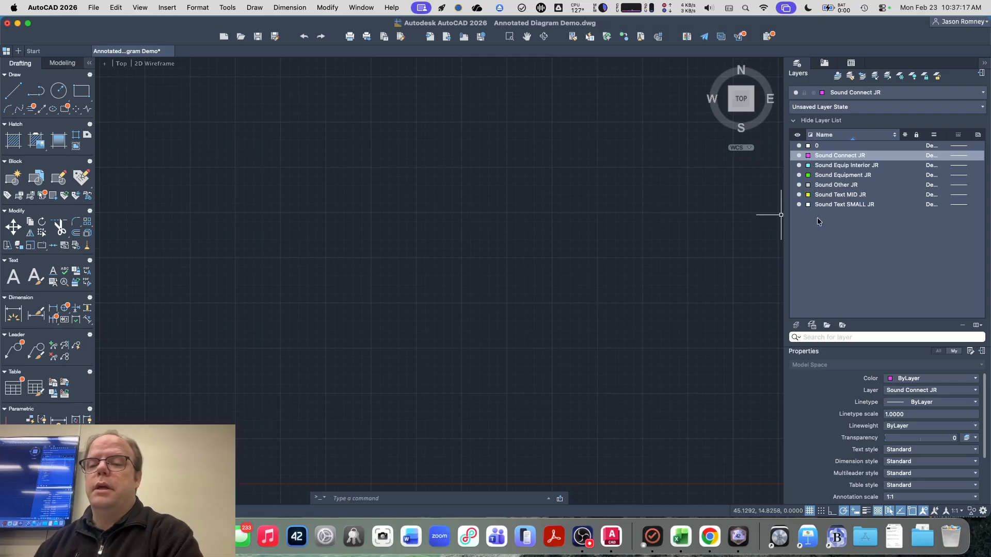
pyautogui.click(808, 205)
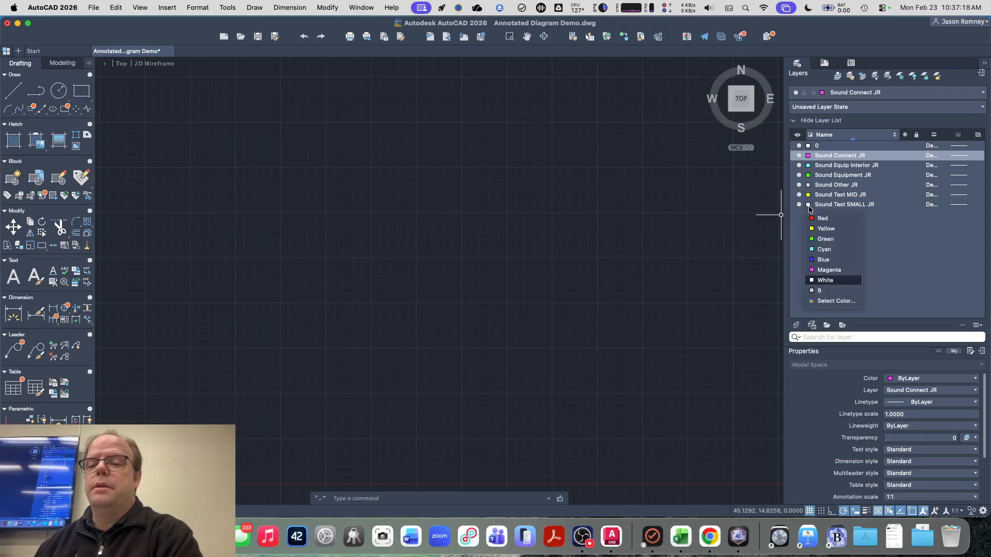
pyautogui.click(817, 248)
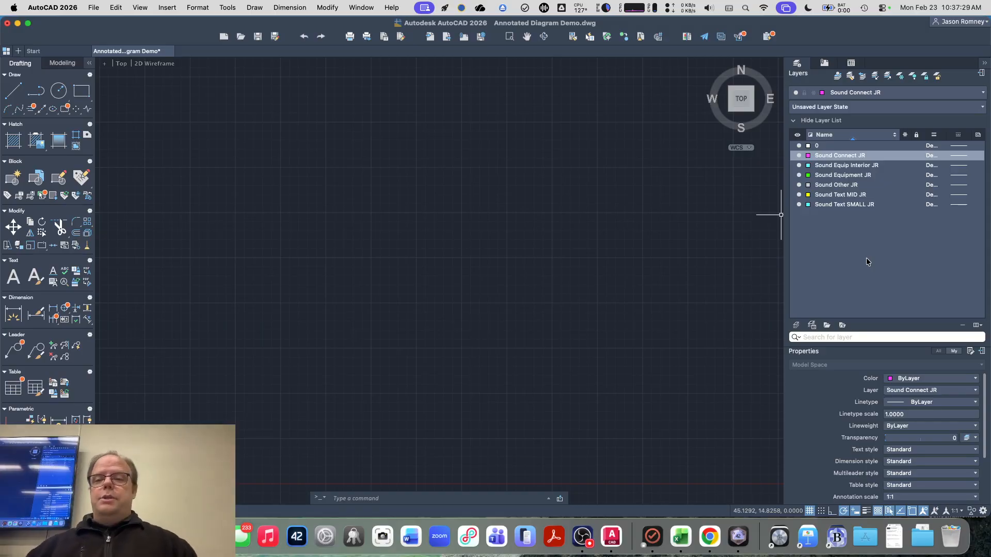
# - Check the symbol examples on the assignment page in Chrome and make Sound Equipment JR the current layer in AutoCAD
pyautogui.press('super+Tab')
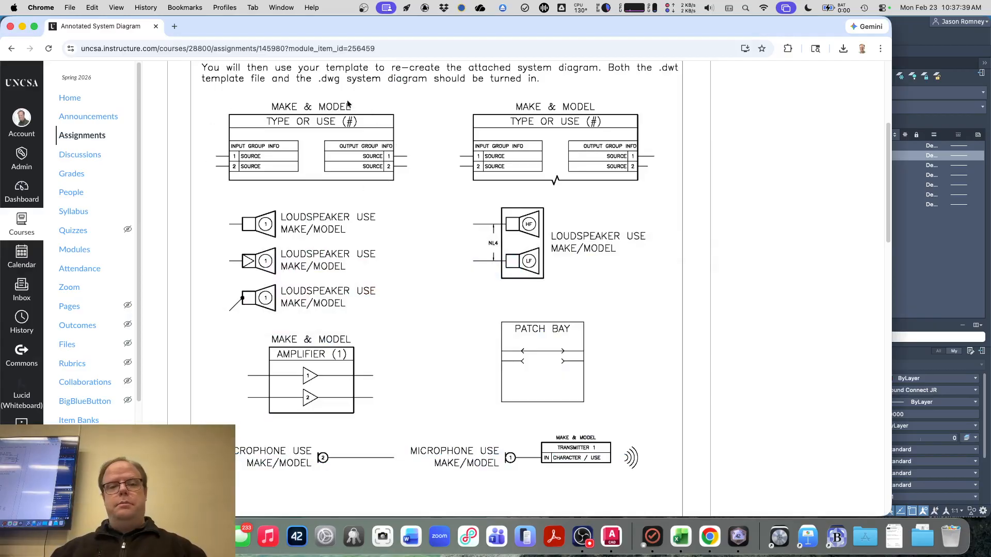
pyautogui.press('super+Tab')
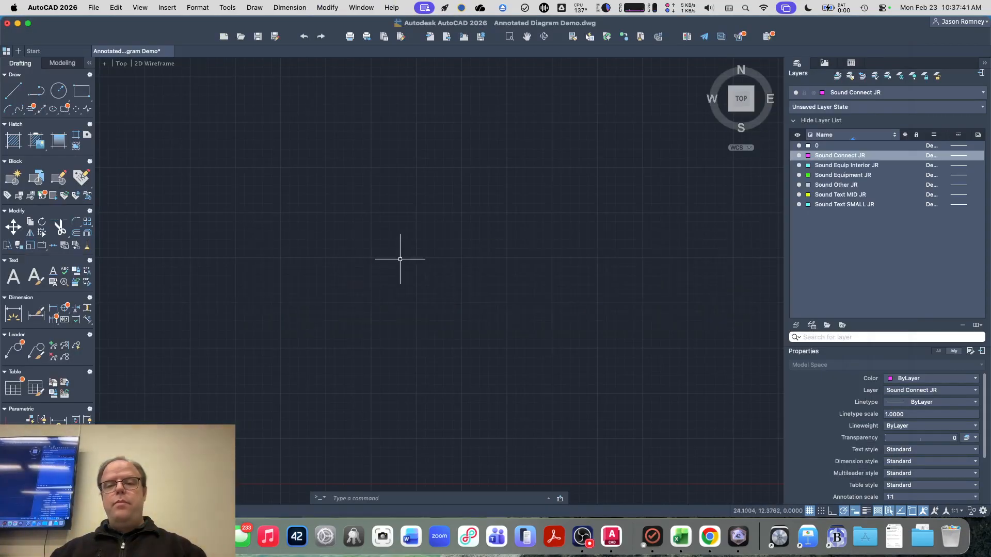
pyautogui.write('re')
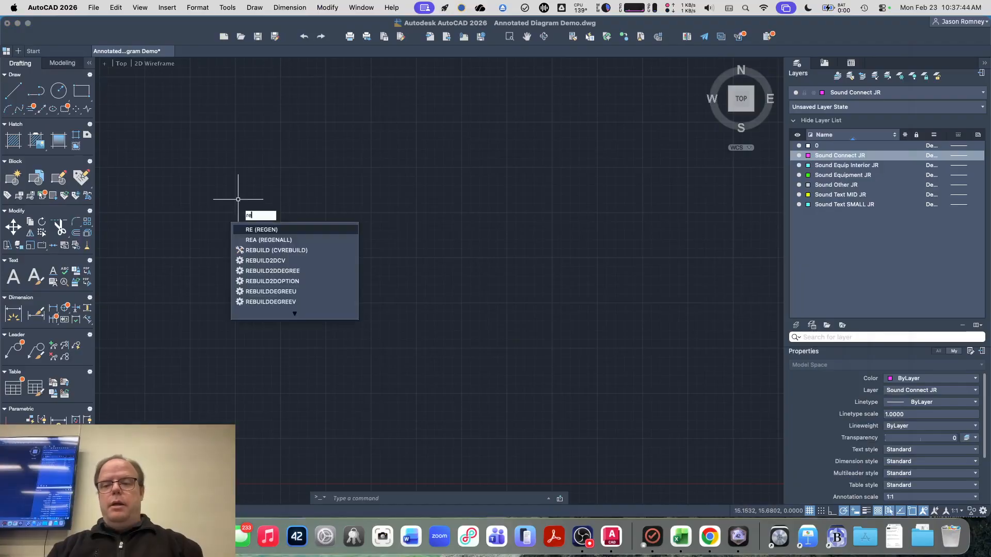
pyautogui.press('Return')
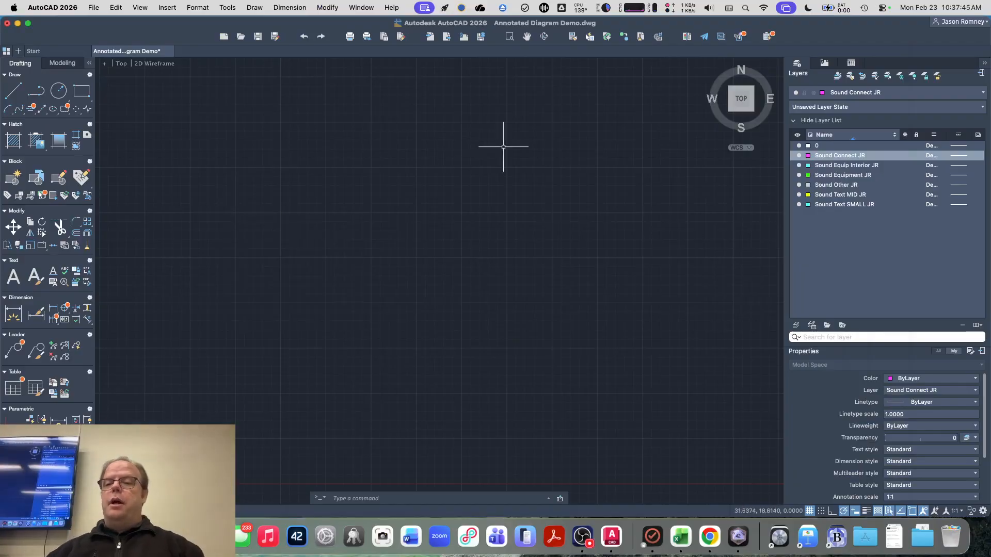
pyautogui.click(863, 95)
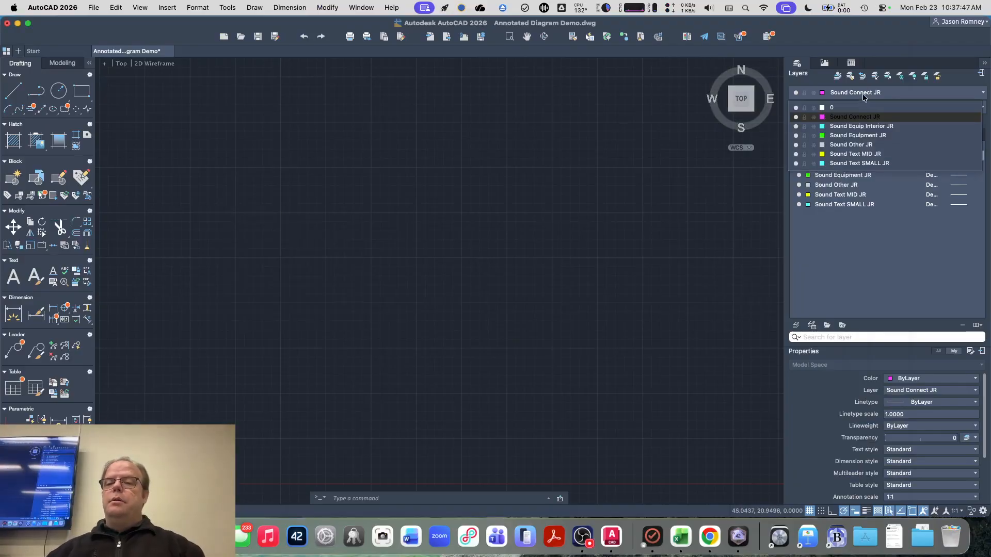
pyautogui.click(863, 95)
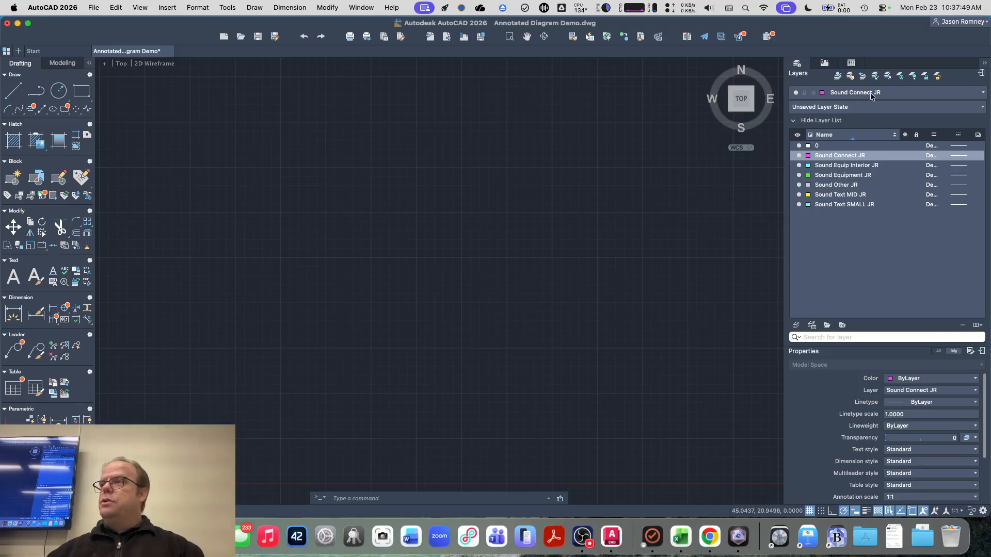
pyautogui.click(869, 95)
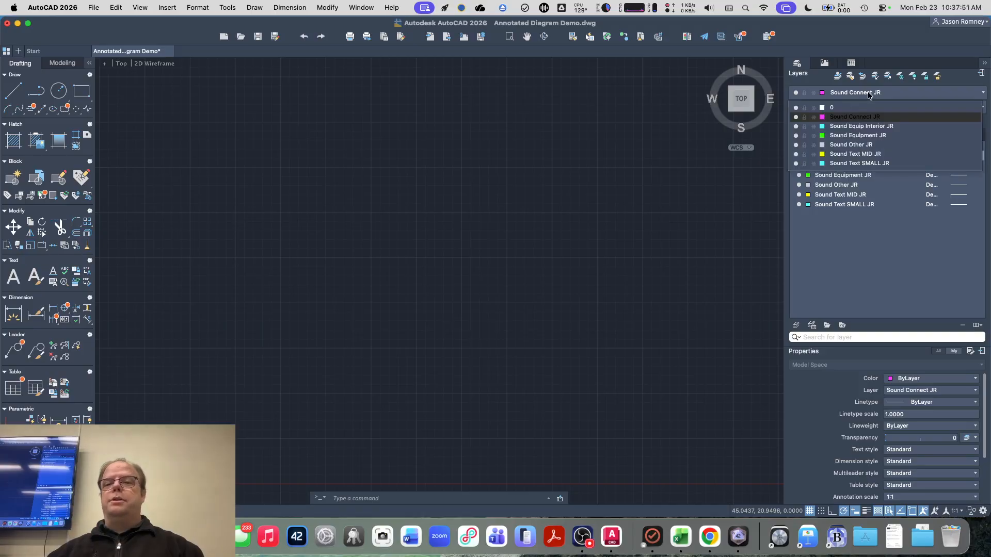
pyautogui.click(870, 136)
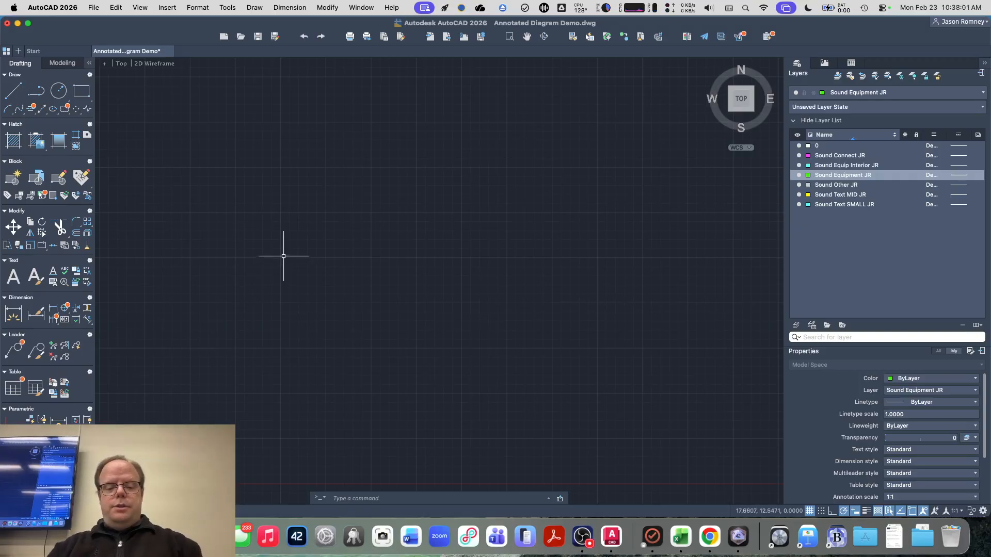
# - Draw a rectangle 25 units wide and 10 units high for the equipment outline
pyautogui.write('rec')
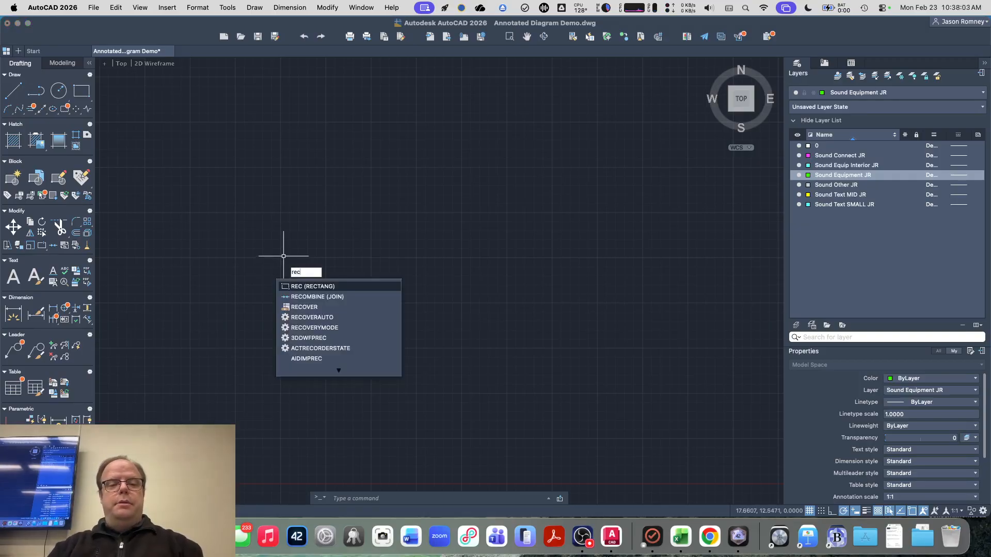
pyautogui.press('Return')
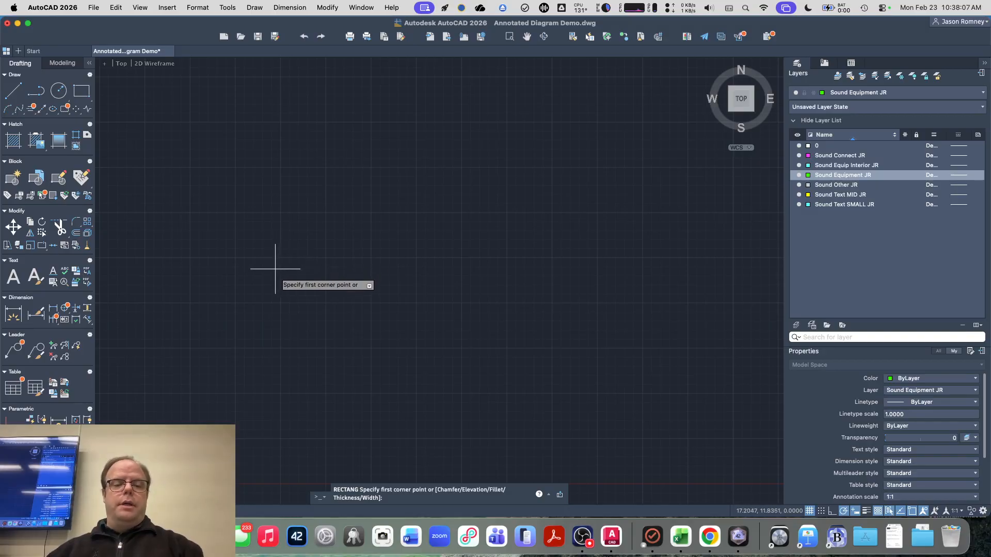
pyautogui.click(275, 269)
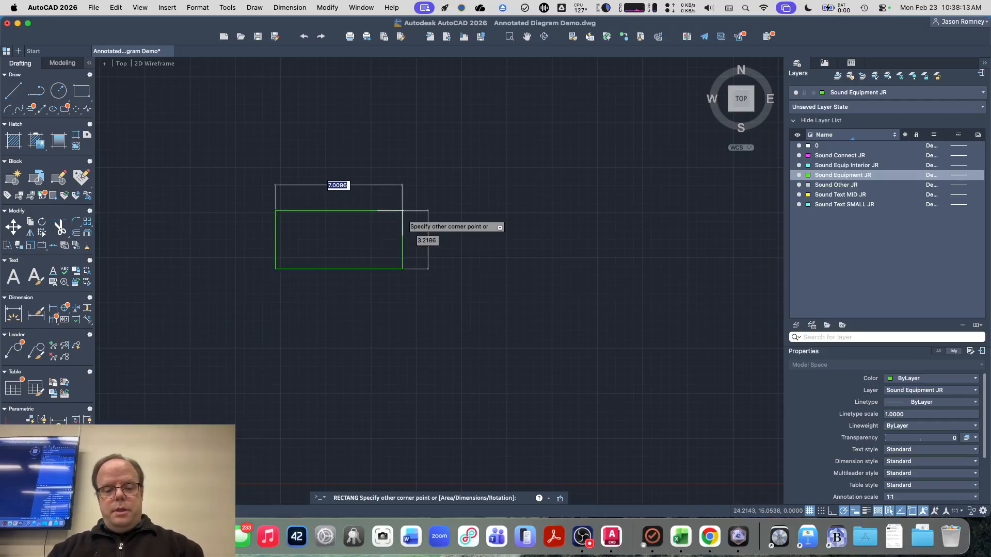
pyautogui.write('25')
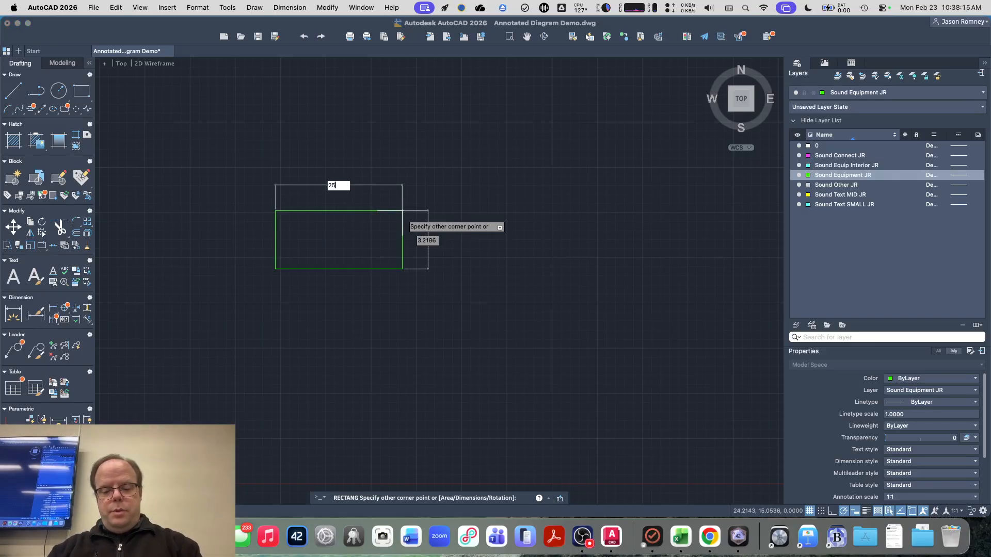
pyautogui.press('Tab')
pyautogui.write('1')
pyautogui.press('Return')
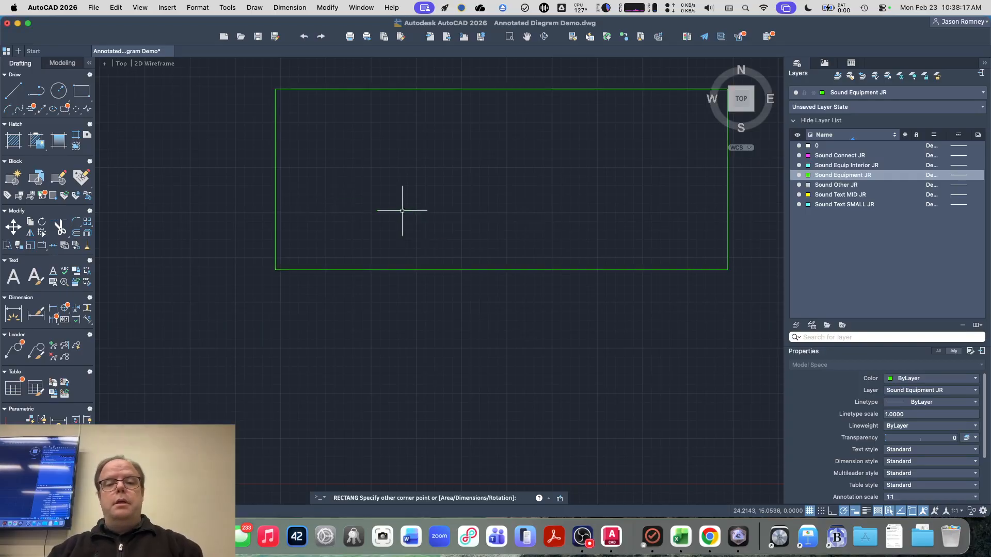
# - Draw a second rectangle 25 units wide and 10 units high below the first one
pyautogui.scroll(4, 343, 239)
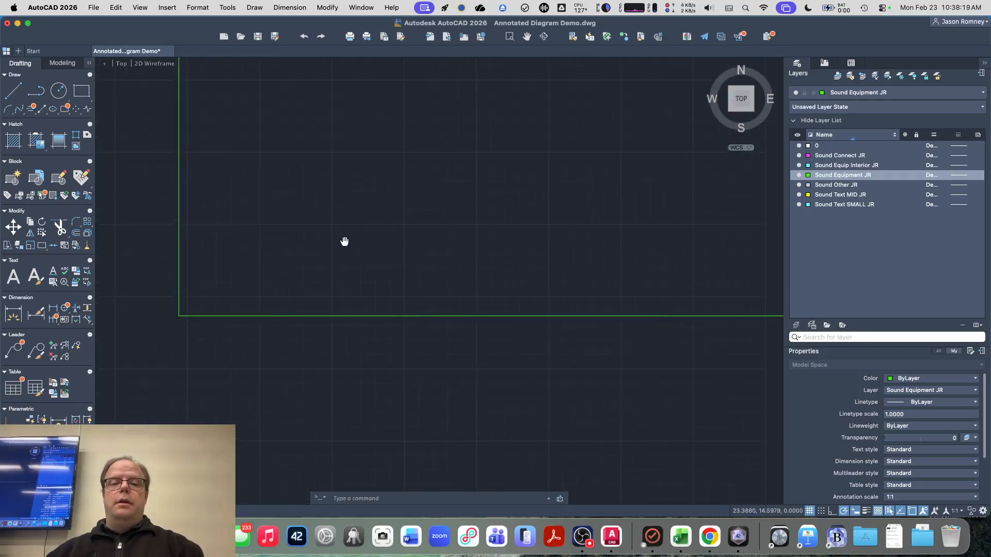
pyautogui.scroll(-6, 285, 261)
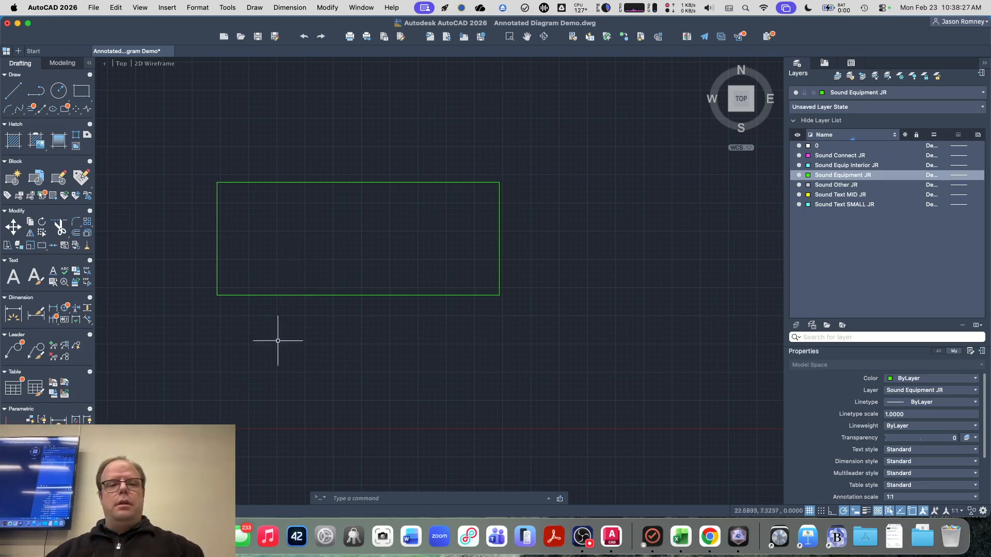
pyautogui.write('rec')
pyautogui.press('Return')
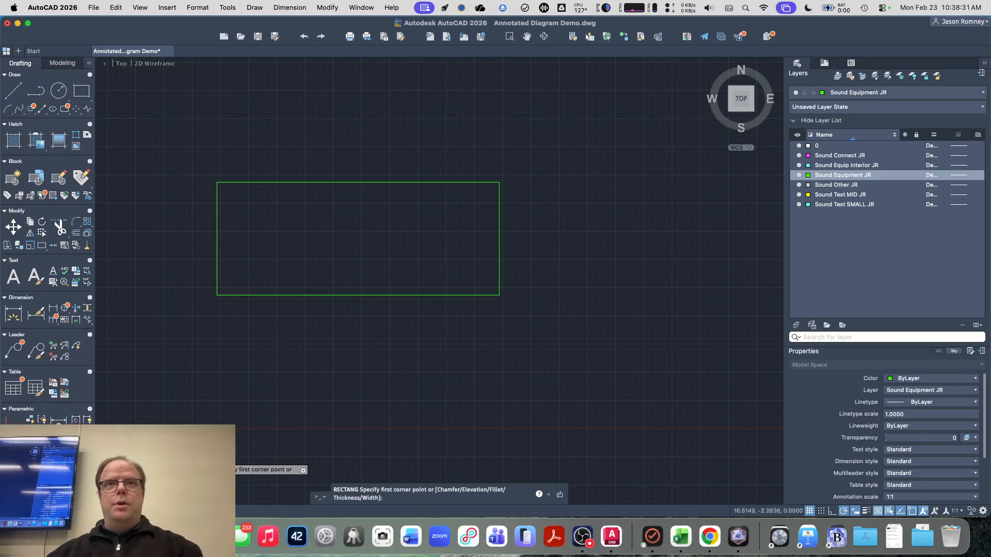
pyautogui.click(216, 442)
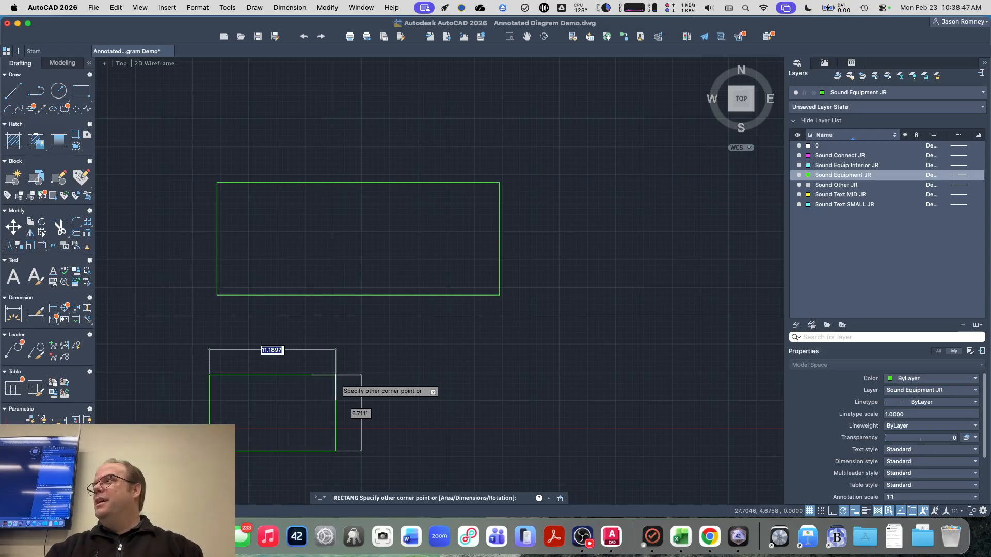
pyautogui.write('25')
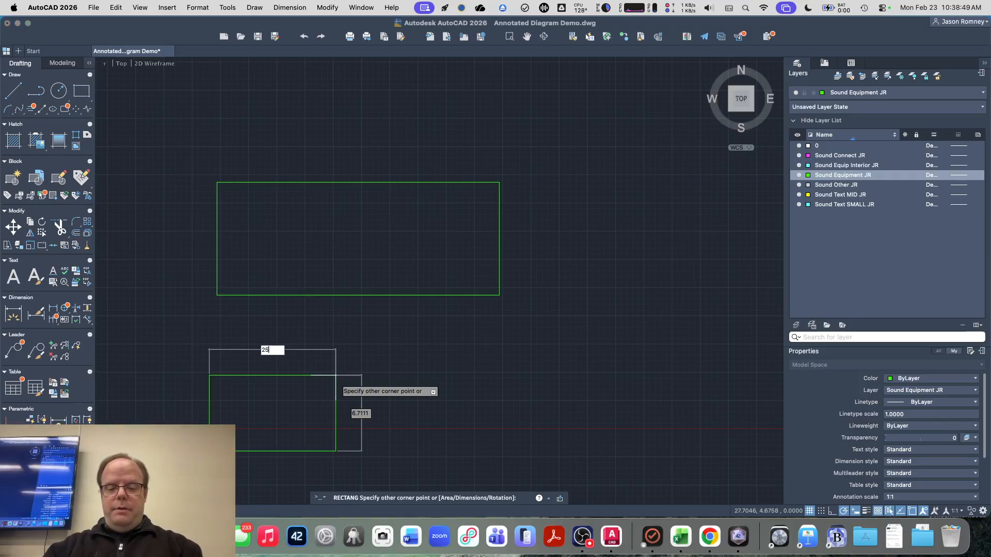
pyautogui.press('Tab')
pyautogui.write('10')
pyautogui.press('Return')
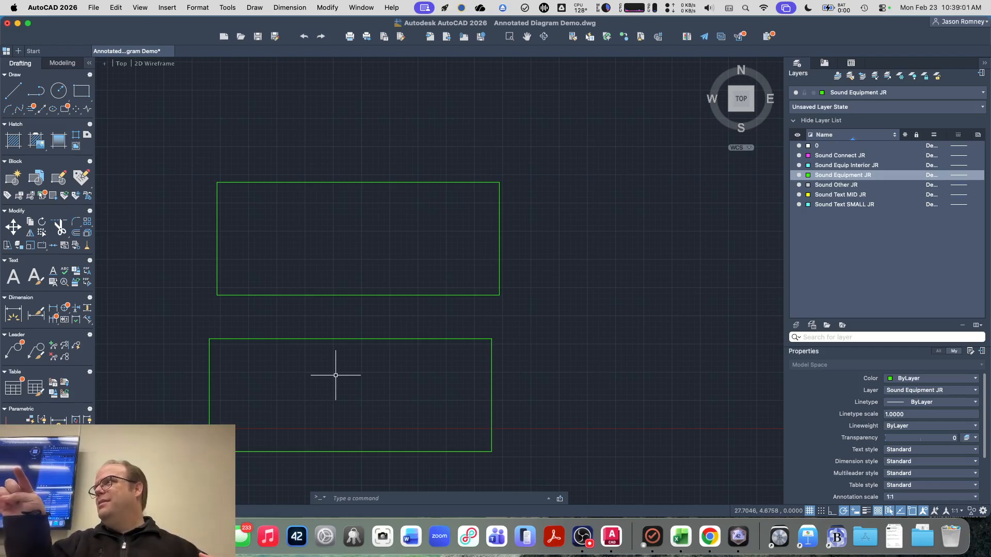
# - Delete the second rectangle below the equipment outline
pyautogui.click(331, 366)
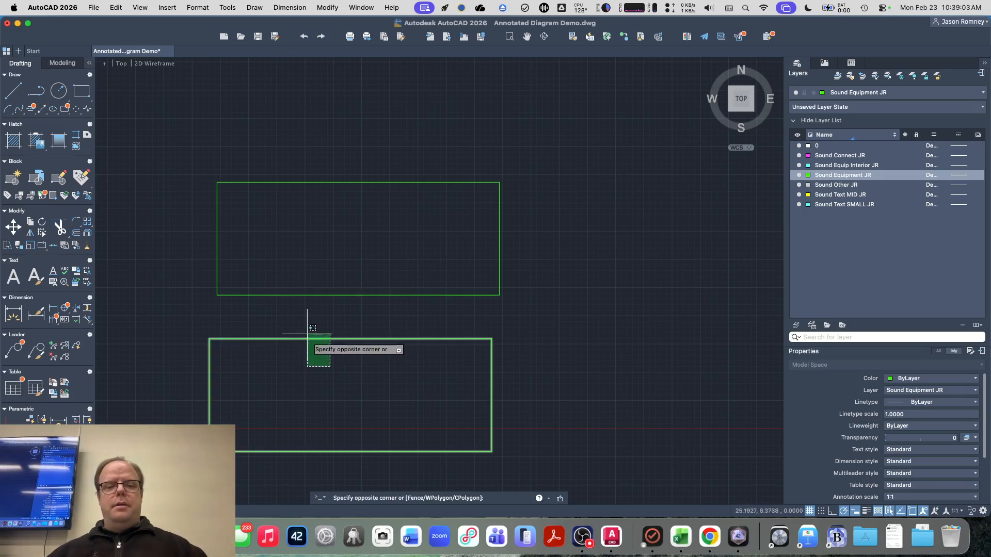
pyautogui.click(307, 332)
pyautogui.press('Delete')
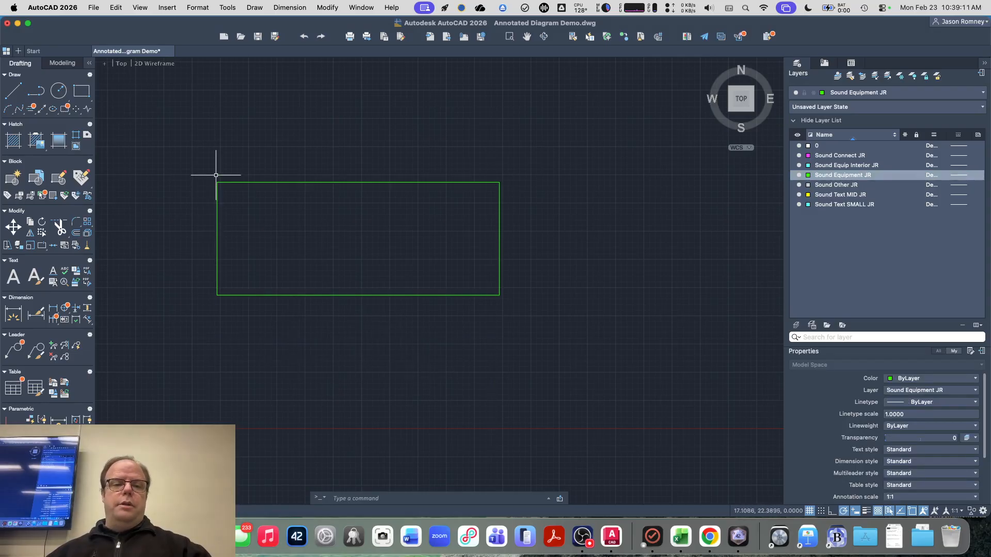
# - Check the equipment symbol on the assignment page in Chrome and make Sound Equip Interior JR the current layer in AutoCAD
pyautogui.press('super+Tab')
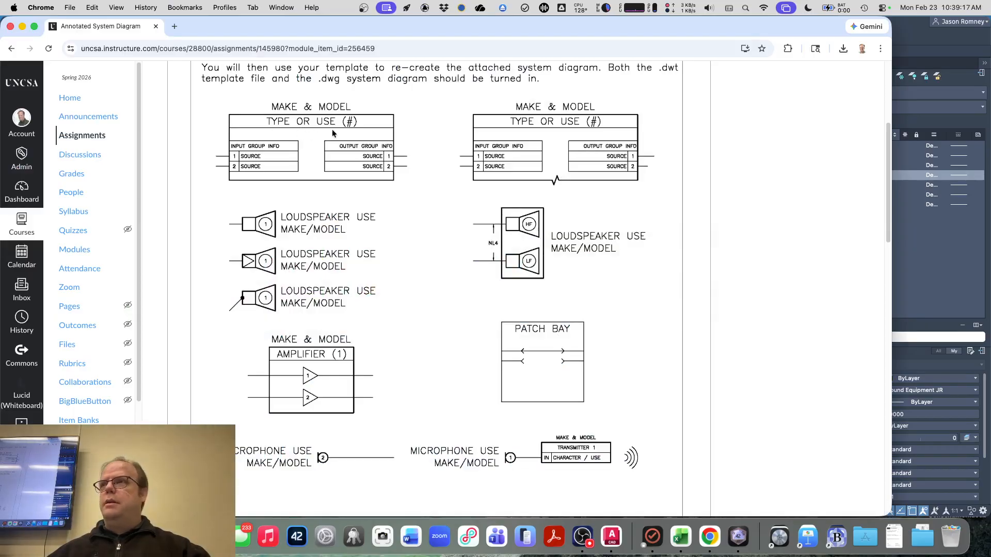
pyautogui.press('super+Tab')
pyautogui.click(862, 98)
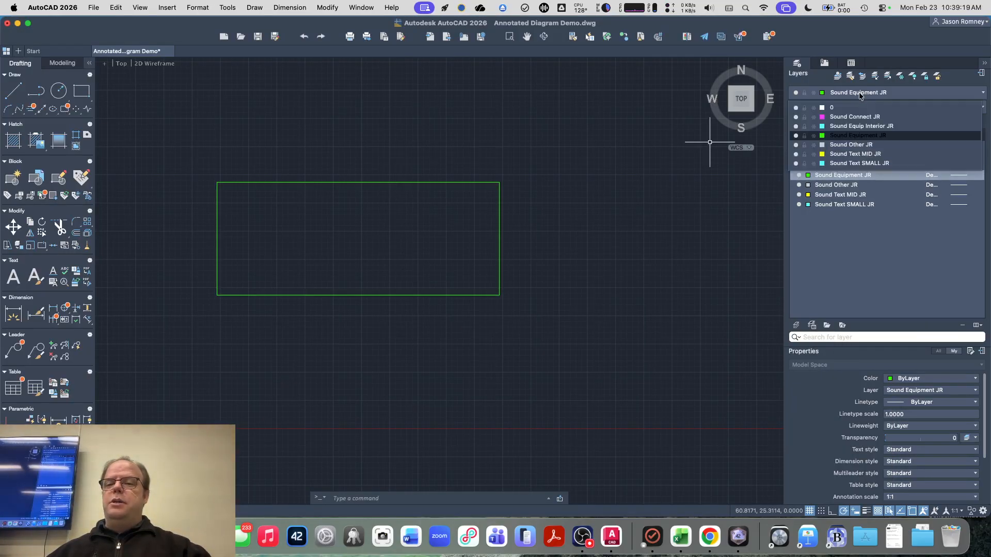
pyautogui.click(857, 130)
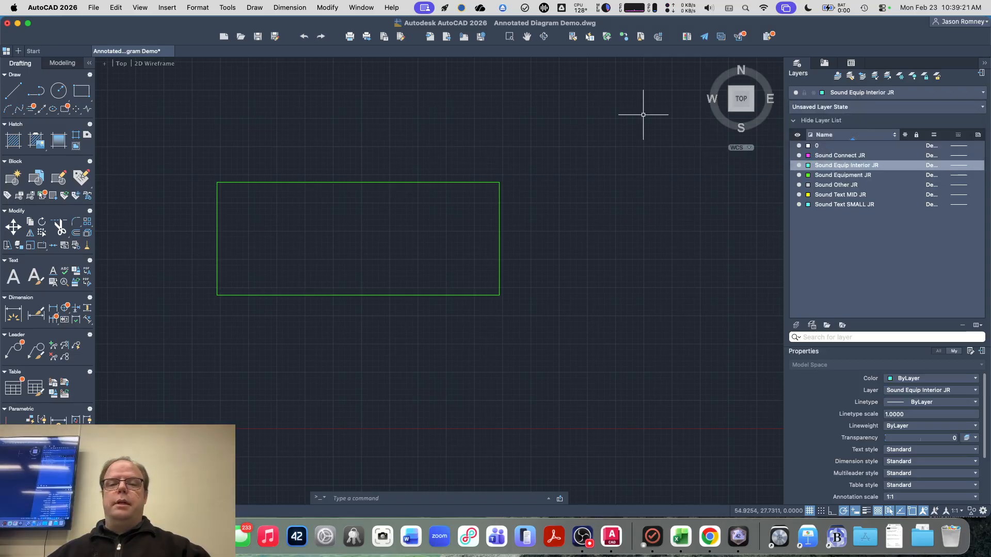
pyautogui.write('l')
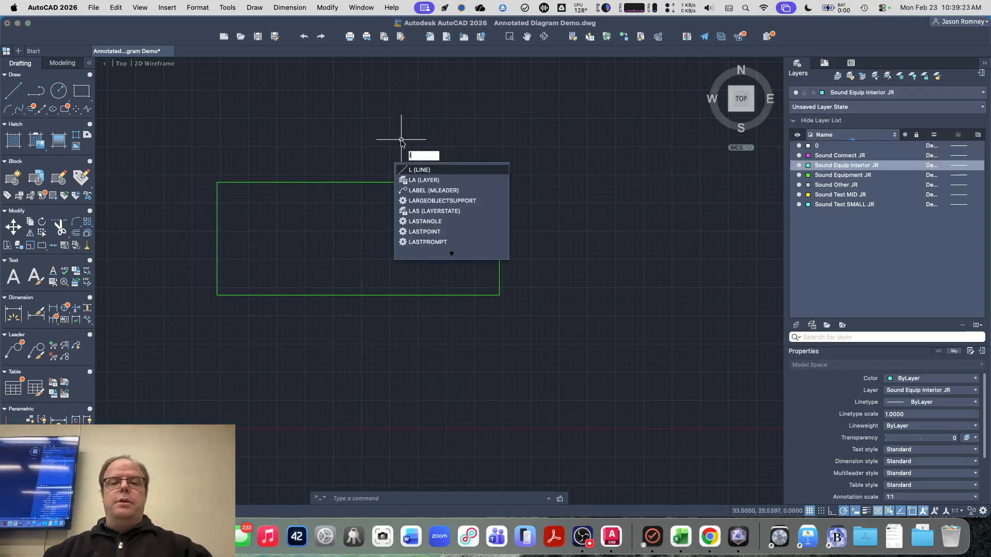
pyautogui.press('Return')
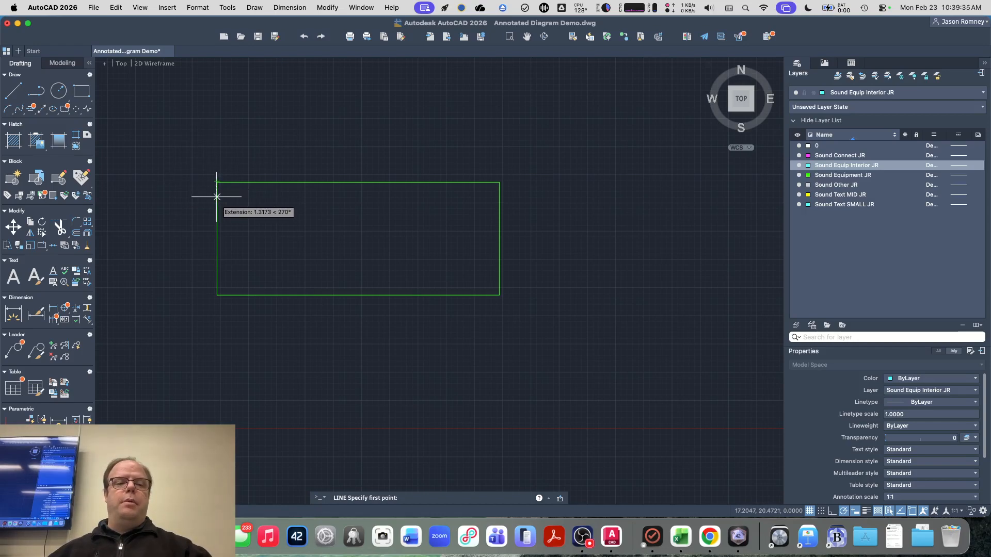
pyautogui.write('2')
pyautogui.press('Return')
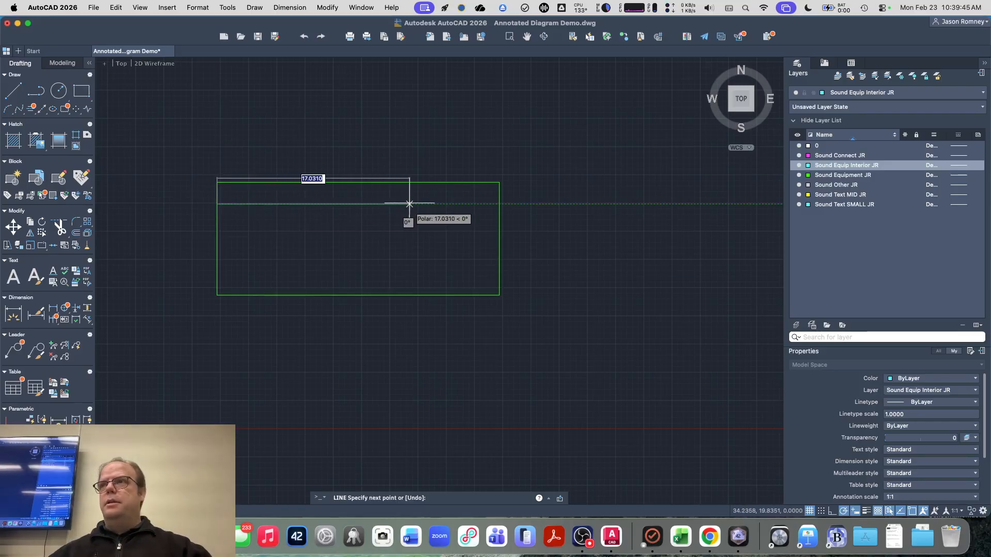
pyautogui.press('Escape')
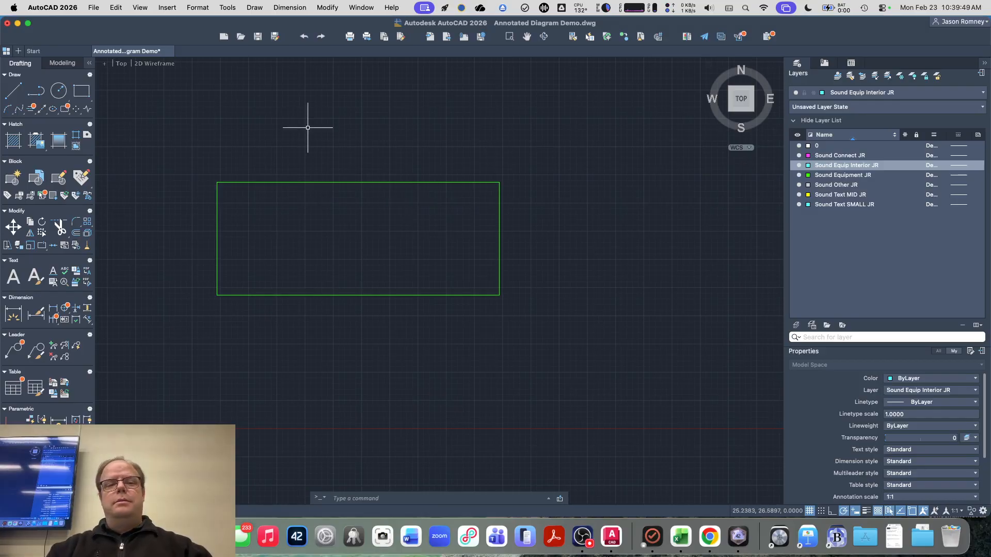
# - Draw a horizontal line 25 units long across the rectangle, 2 units below its upper edge
pyautogui.write('l')
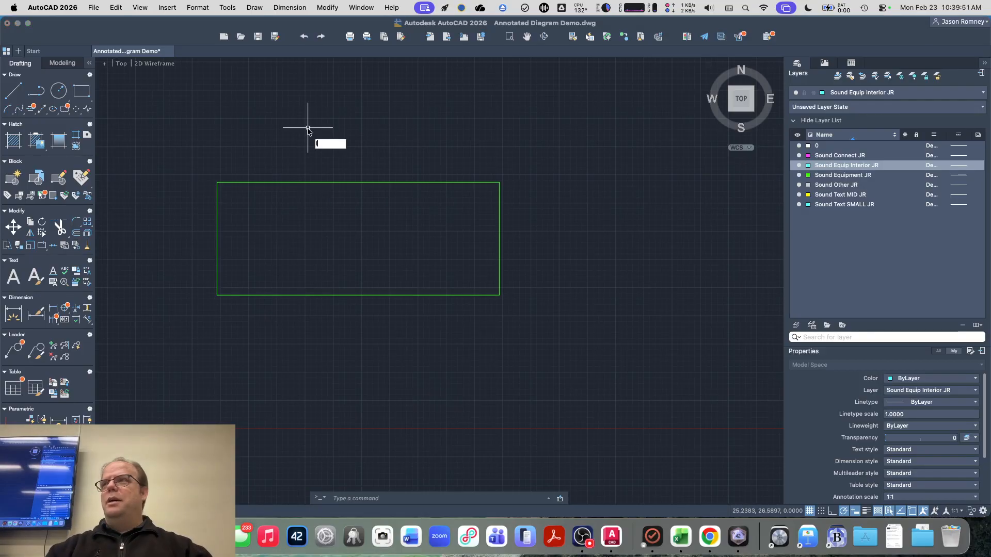
pyautogui.press('Return')
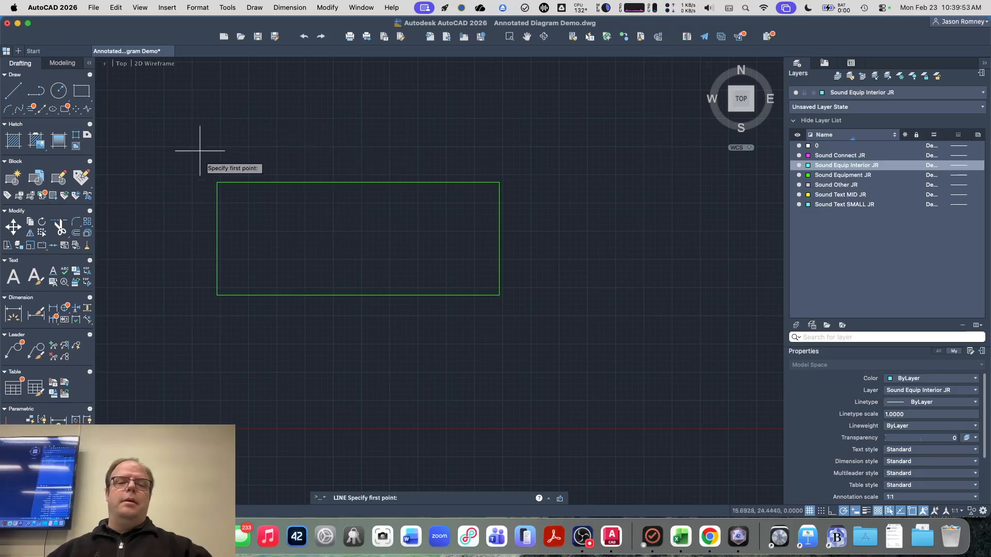
pyautogui.click(217, 204)
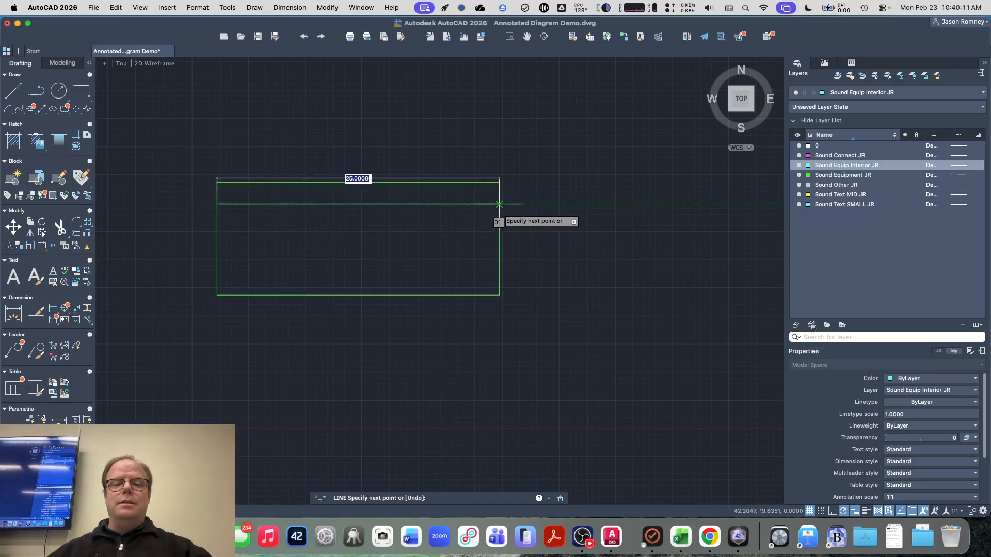
pyautogui.click(498, 204)
pyautogui.press('Escape')
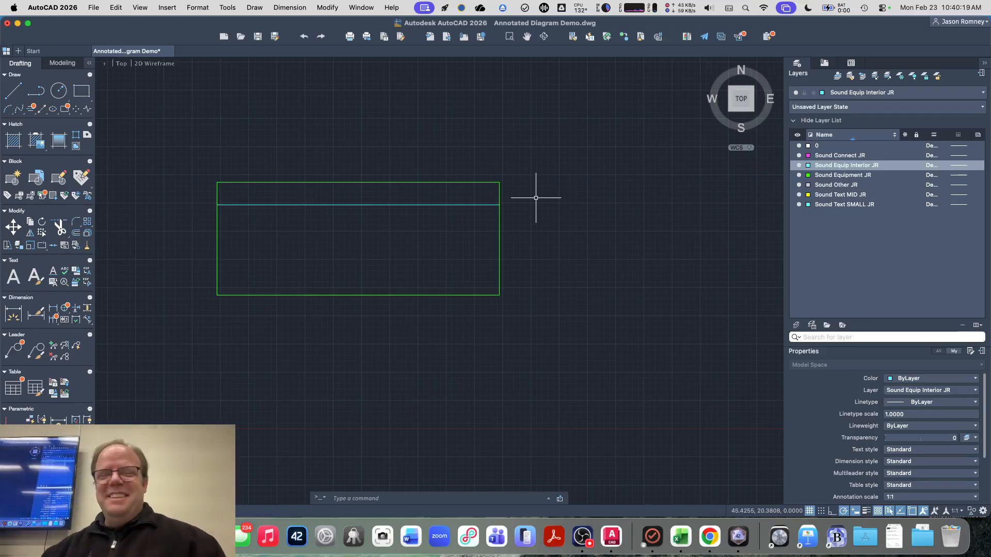
# - Check the input group rows of the equipment symbol on the assignment page in Chrome and return to AutoCAD
pyautogui.click(535, 197)
pyautogui.click(645, 150)
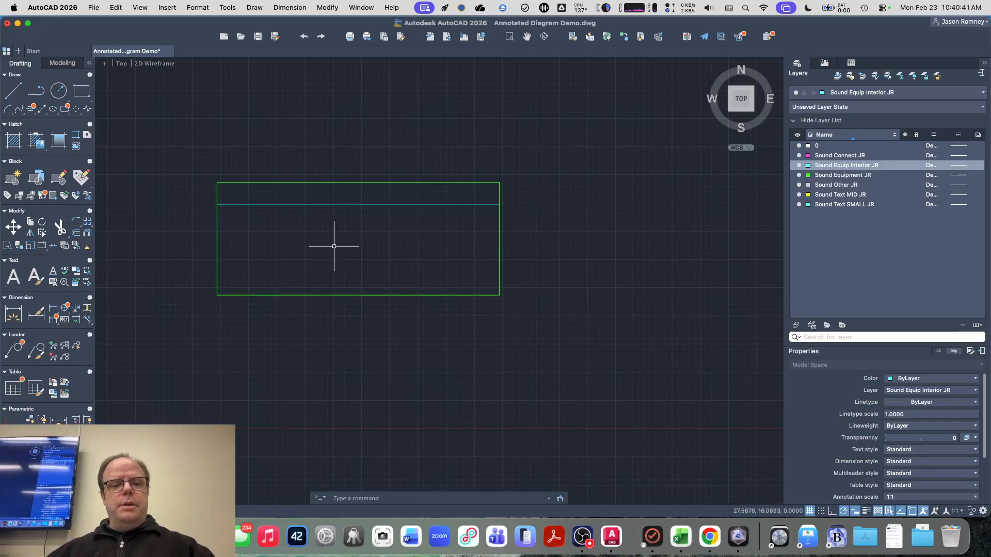
pyautogui.press('super+Tab')
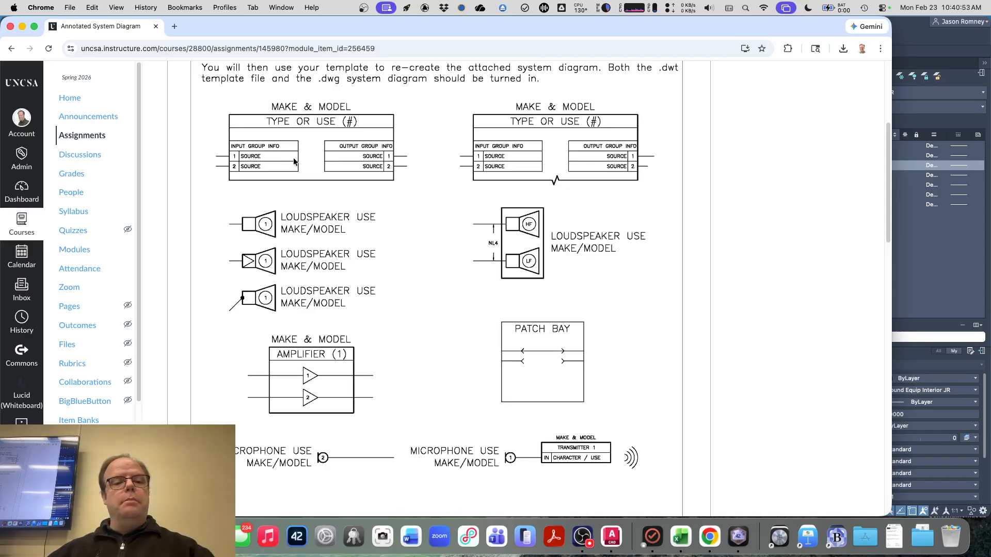
pyautogui.scroll(-1, 261, 156)
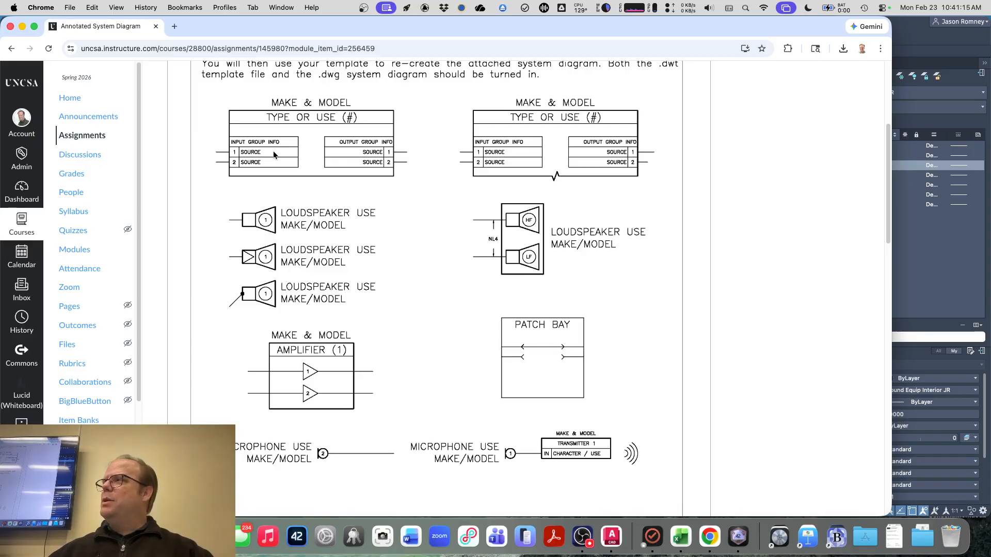
pyautogui.press('super+Tab')
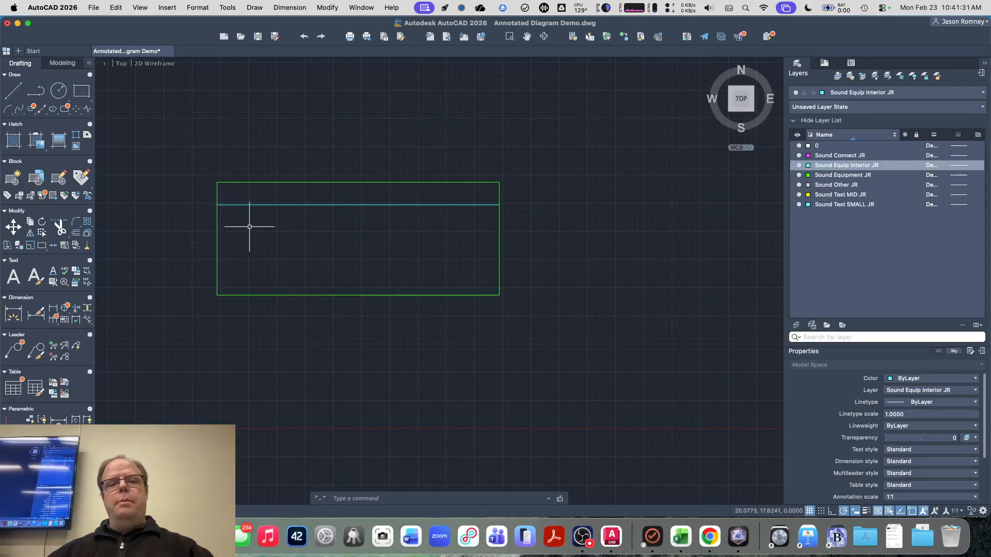
pyautogui.write('rec')
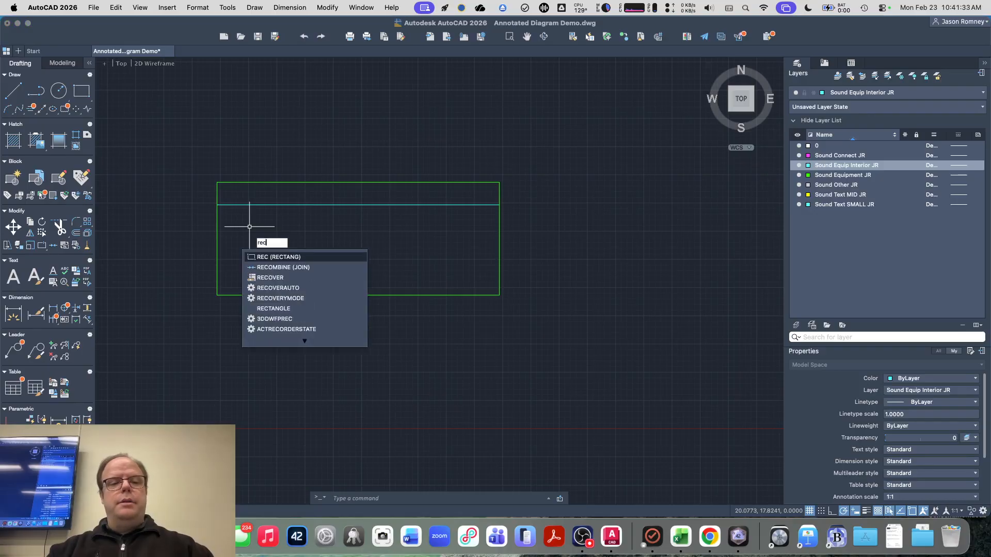
pyautogui.press('Return')
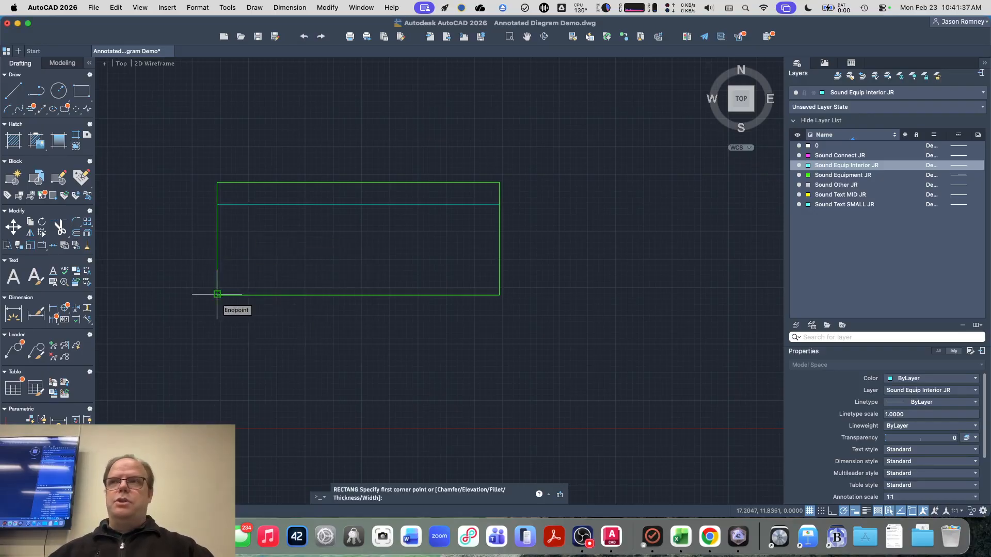
pyautogui.click(217, 294)
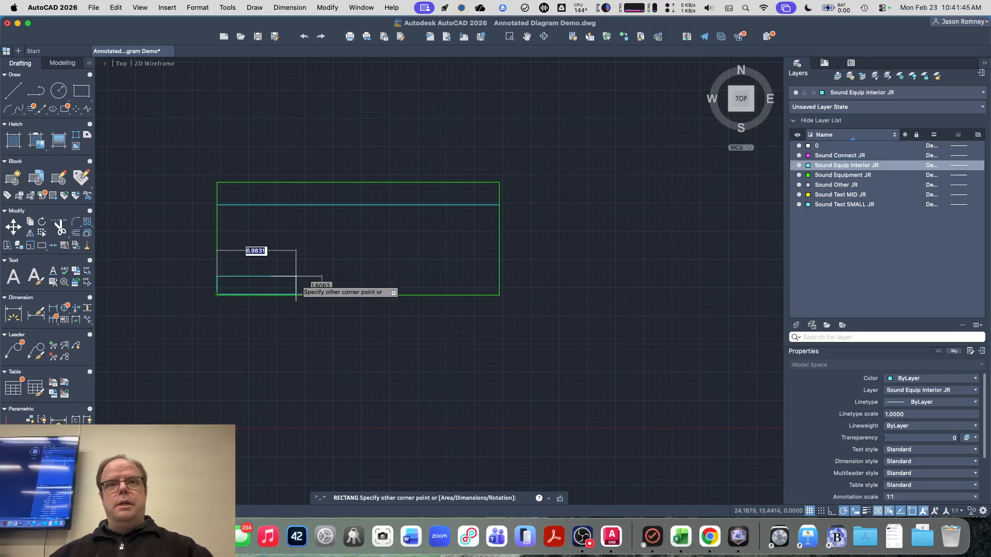
pyautogui.press('super+Tab')
pyautogui.press('super+Tab')
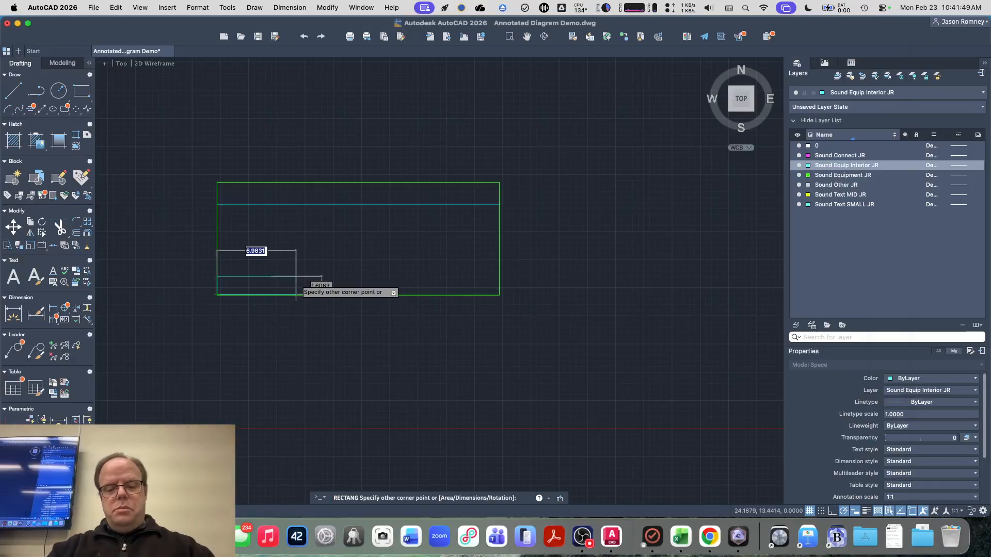
pyautogui.write('10')
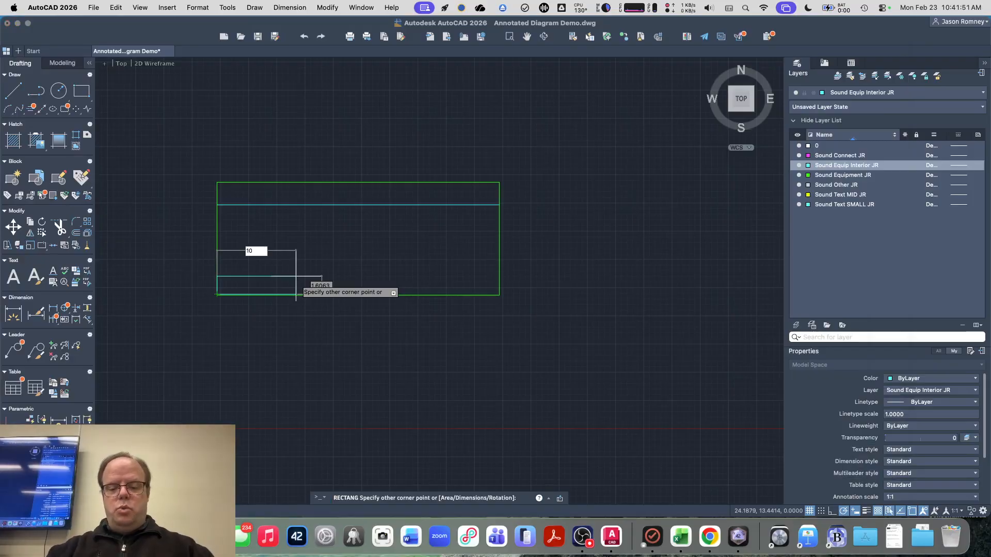
pyautogui.press('Tab')
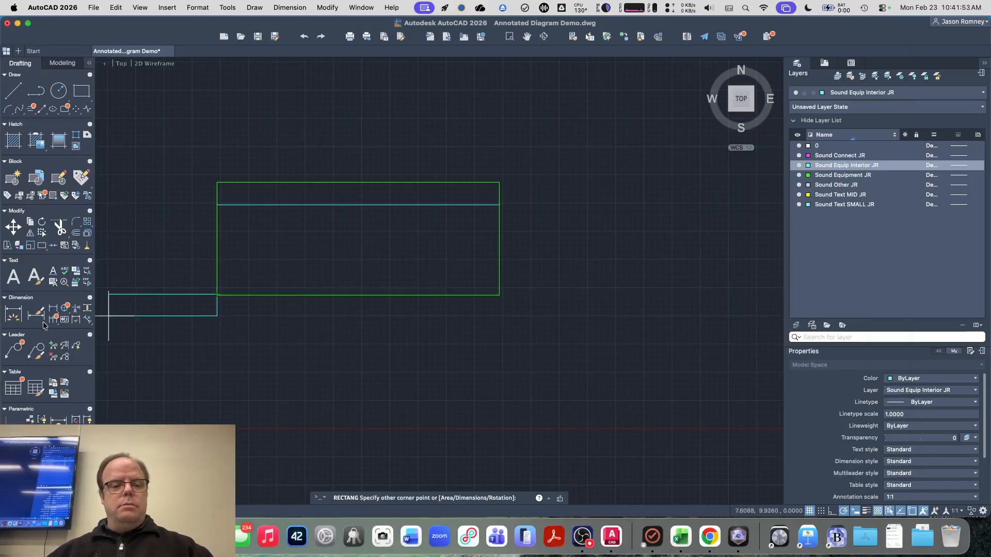
pyautogui.press('Escape')
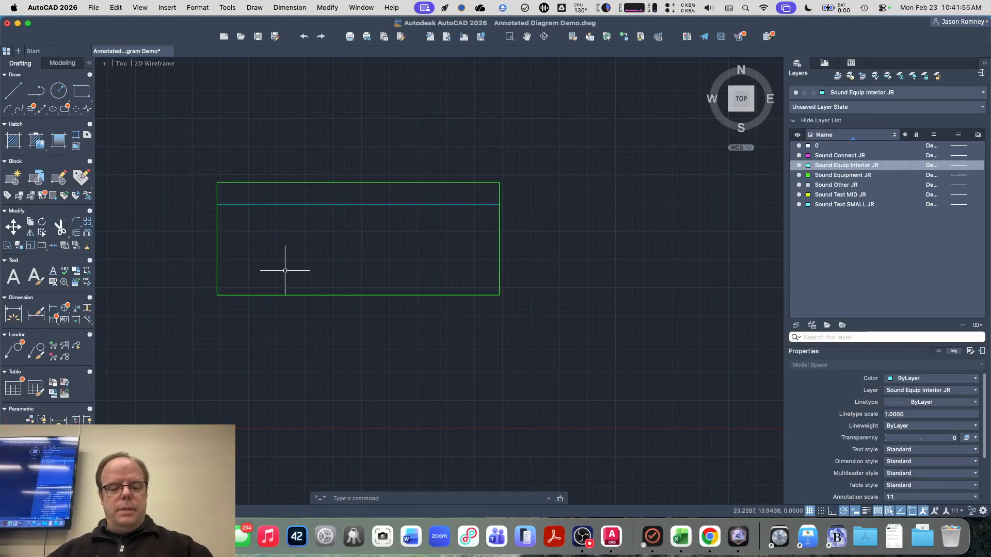
# - Draw a rectangle 10 units wide and 1.5 units high inside the equipment outline, starting at its lower-left corner
pyautogui.write('re')
pyautogui.press('Return')
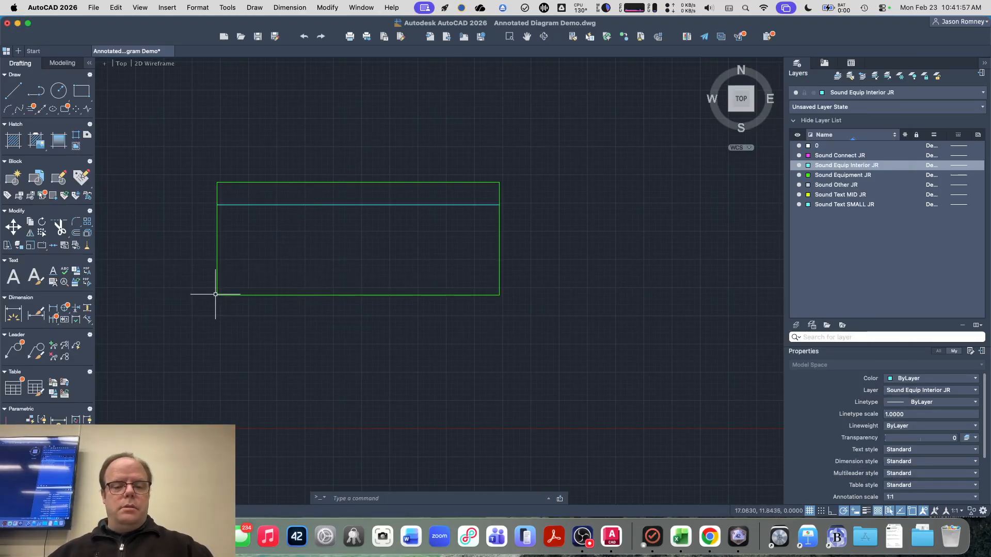
pyautogui.write('re')
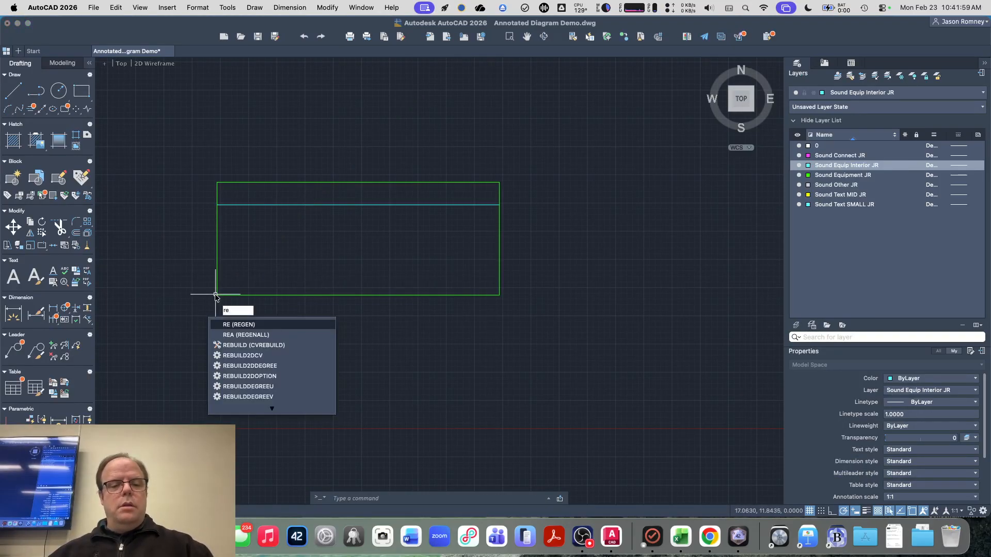
pyautogui.write('c')
pyautogui.press('Return')
pyautogui.click(215, 294)
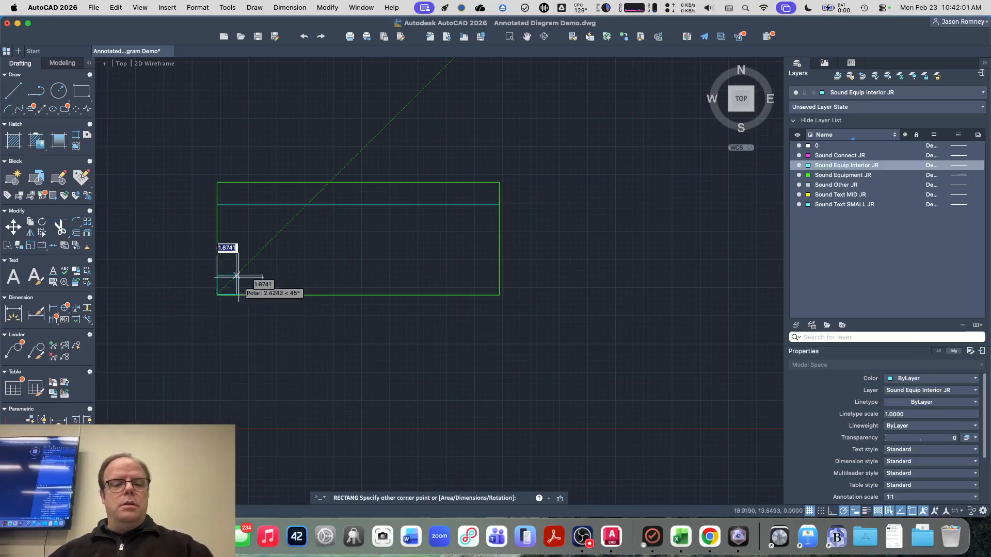
pyautogui.write('10')
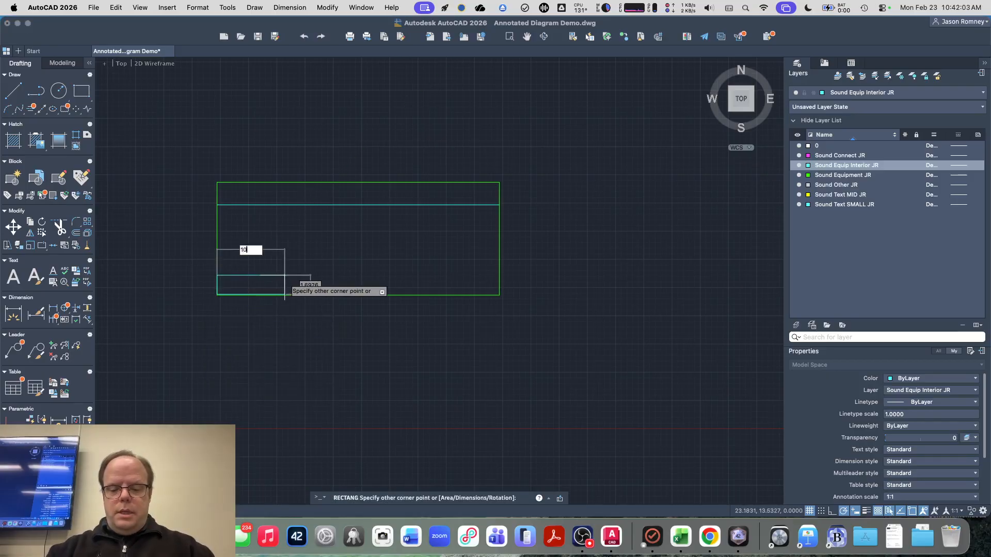
pyautogui.press('Tab')
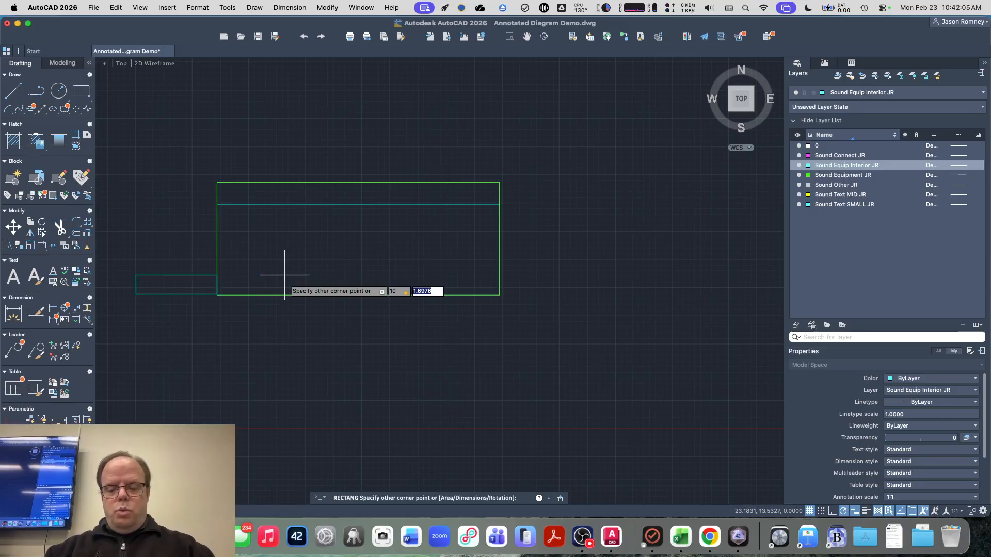
pyautogui.write('1.5')
pyautogui.press('Return')
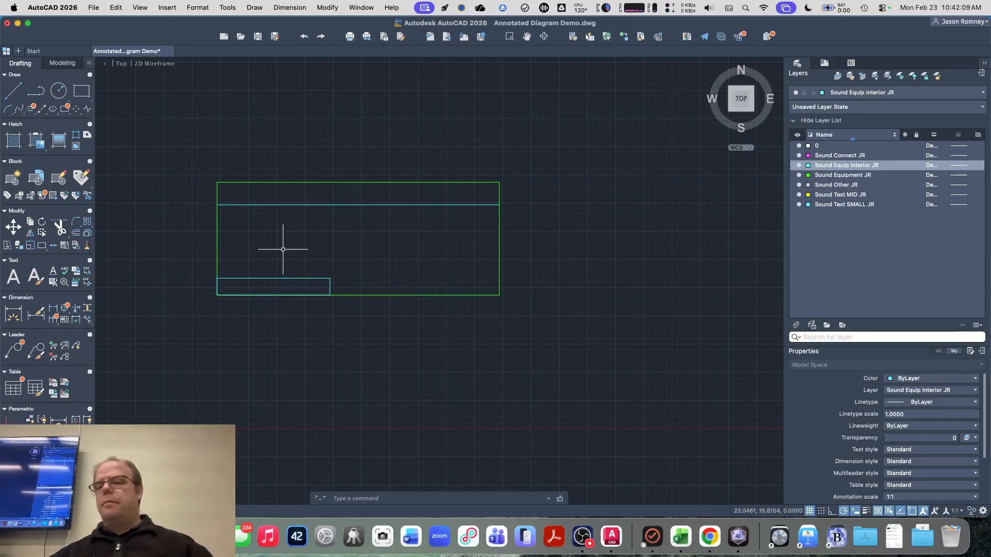
# - Check the numbered source cells of the equipment symbol on the assignment page in Chrome and return to AutoCAD
pyautogui.press('super+Tab')
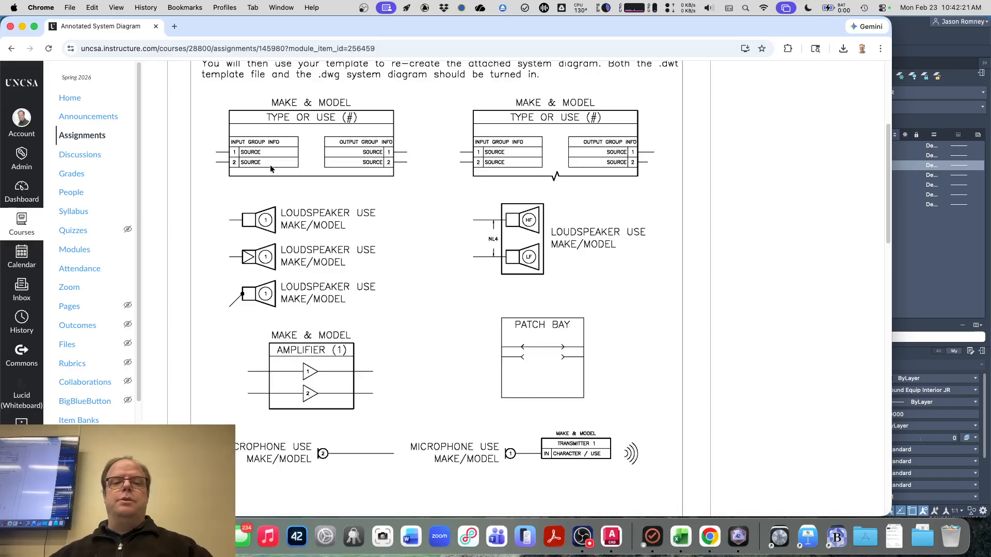
pyautogui.press('super+Tab')
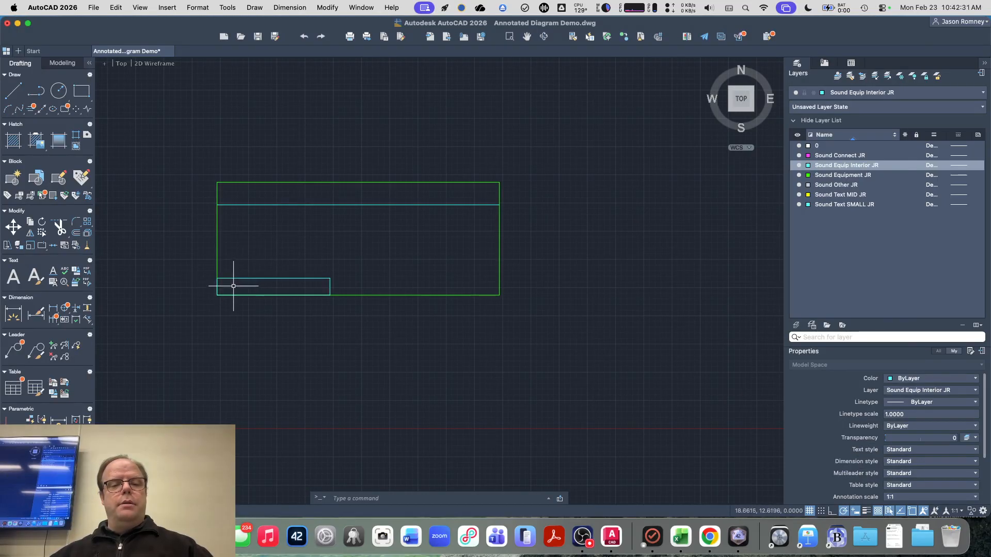
pyautogui.press('super+Tab')
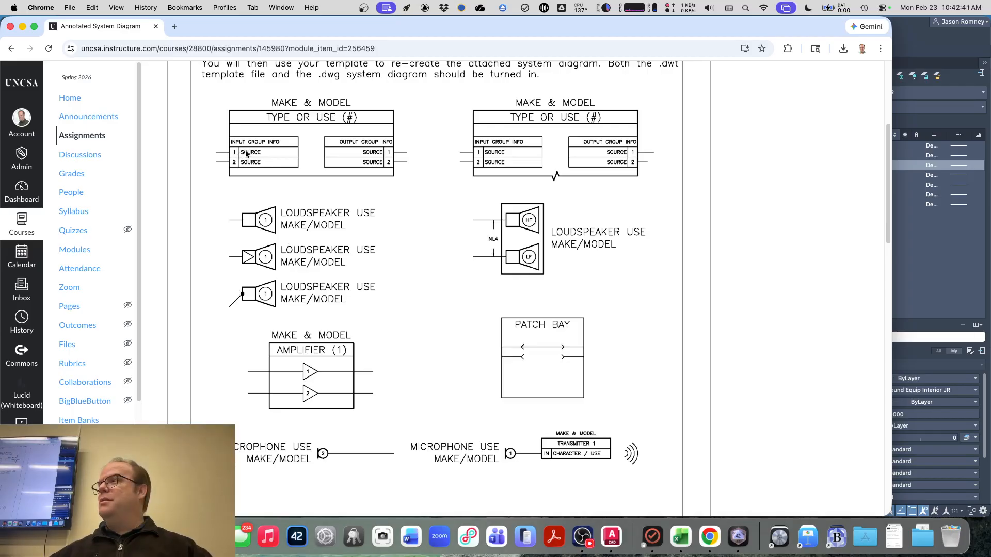
pyautogui.press('super+Tab')
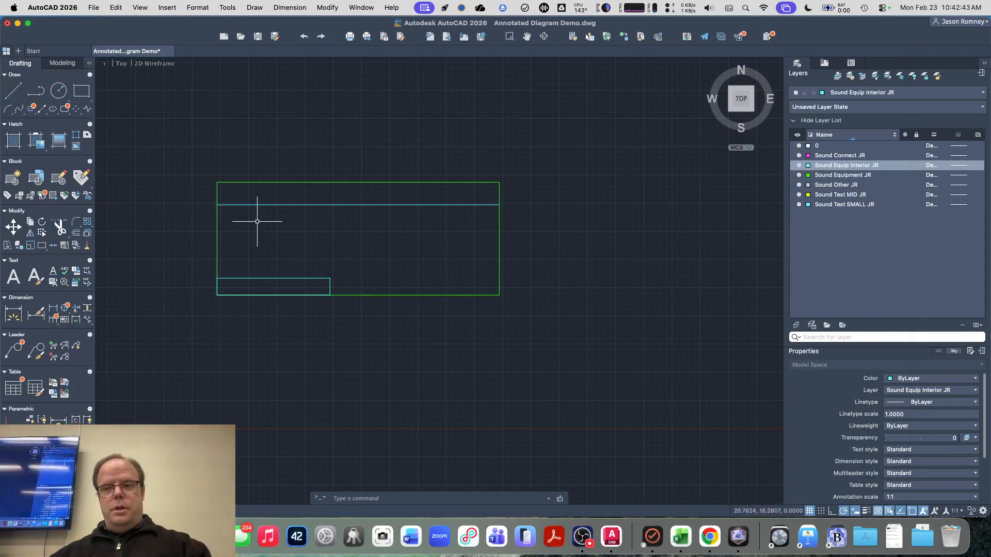
# - Draw a vertical line across the small rectangle, 1.5 units in from its left edge
pyautogui.press('Return')
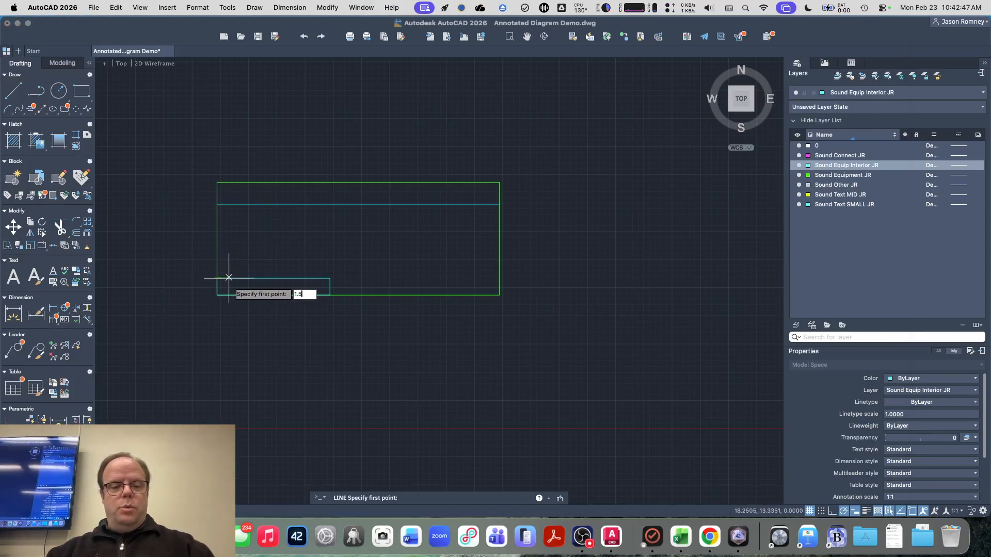
pyautogui.click(228, 278)
pyautogui.click(234, 295)
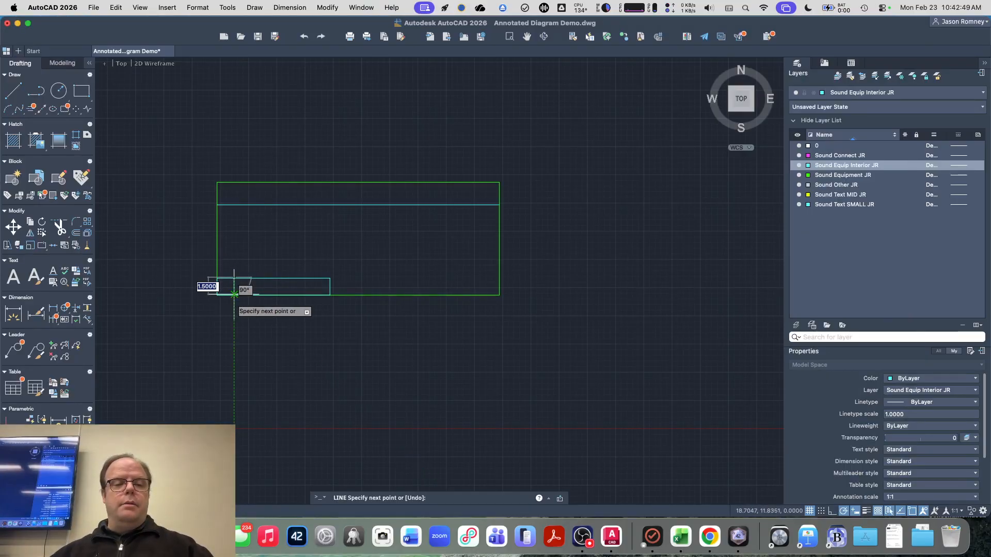
pyautogui.press('Escape')
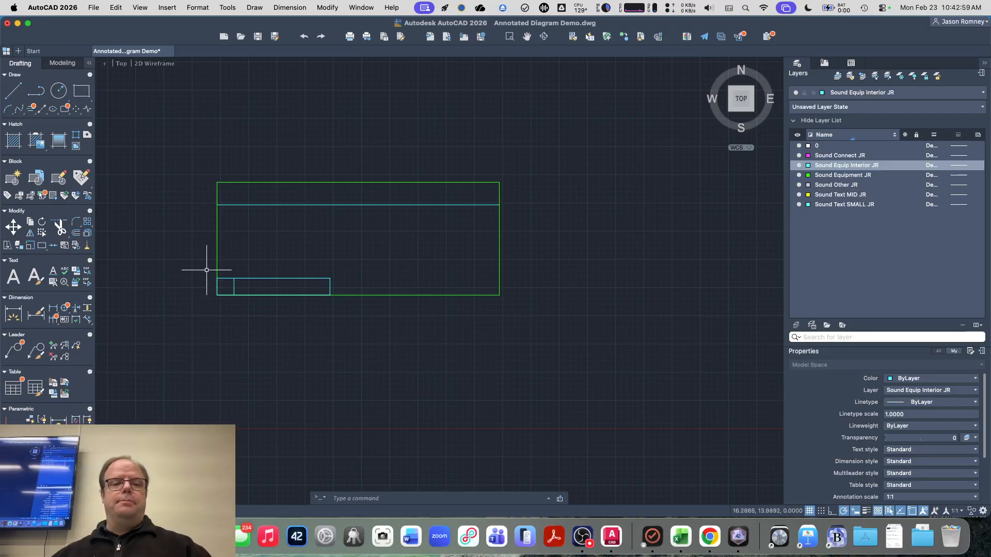
# - Delete the vertical line inside the small rectangle
pyautogui.click(250, 278)
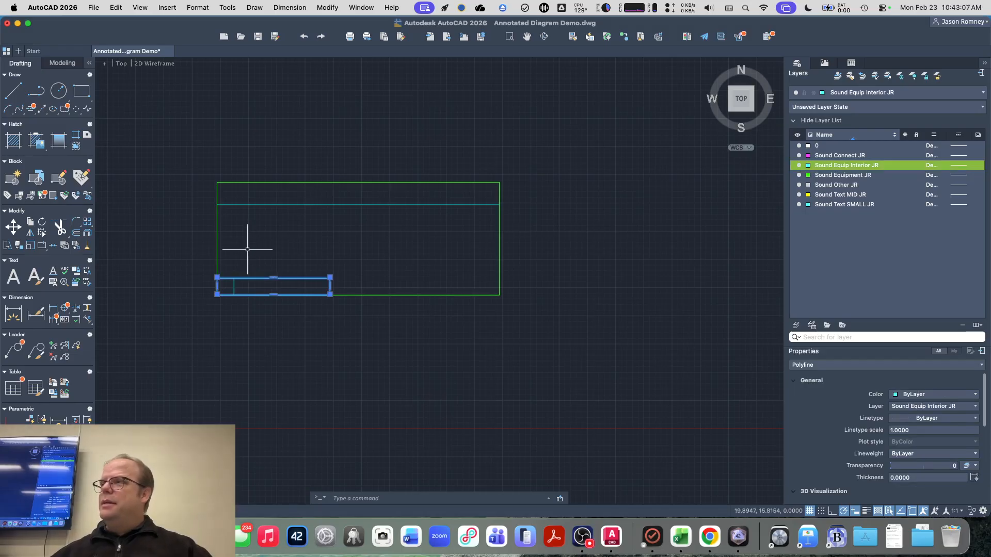
pyautogui.press('Escape')
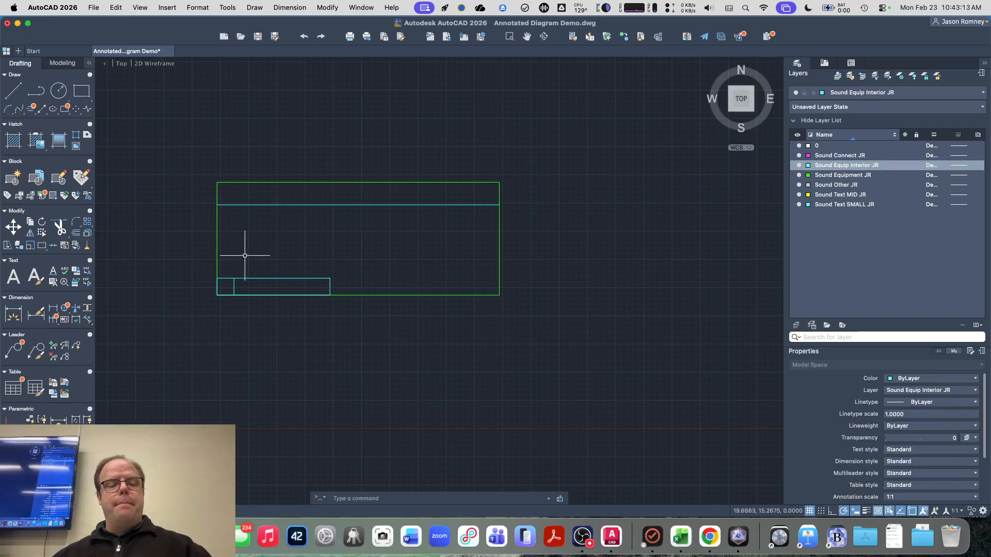
pyautogui.click(234, 287)
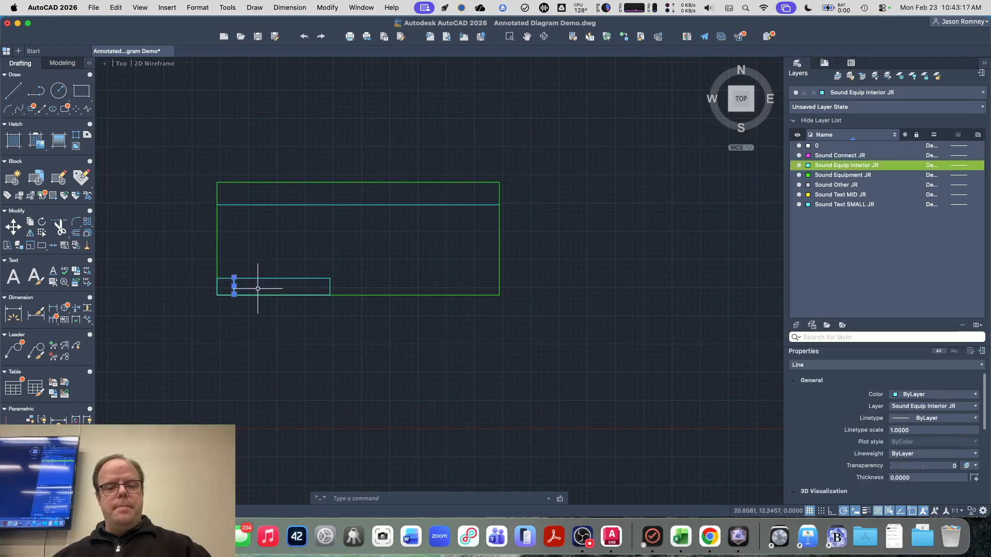
pyautogui.press('Escape')
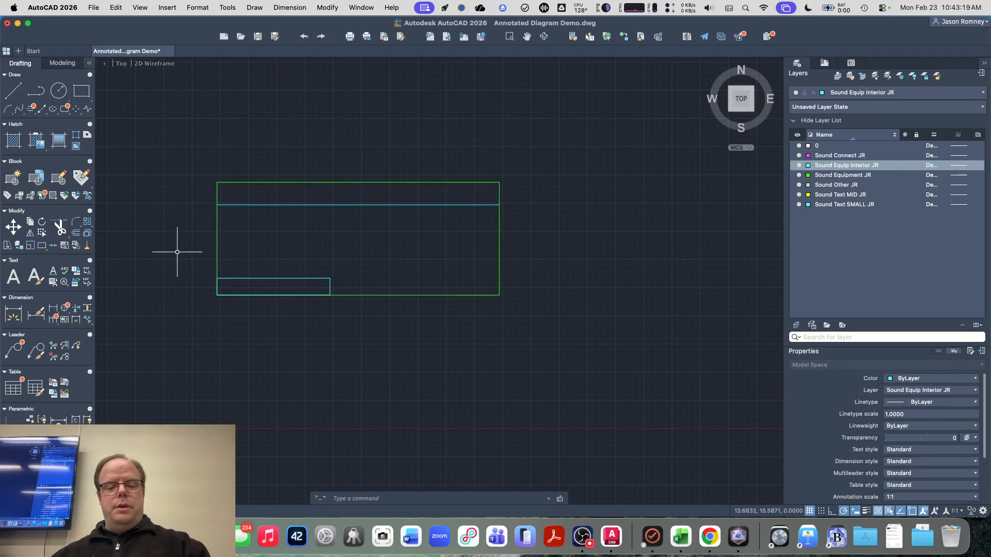
# - Redraw the vertical divider from the small rectangle's upper edge to its lower edge, 1.5 units from its left side
pyautogui.write('l')
pyautogui.press('Return')
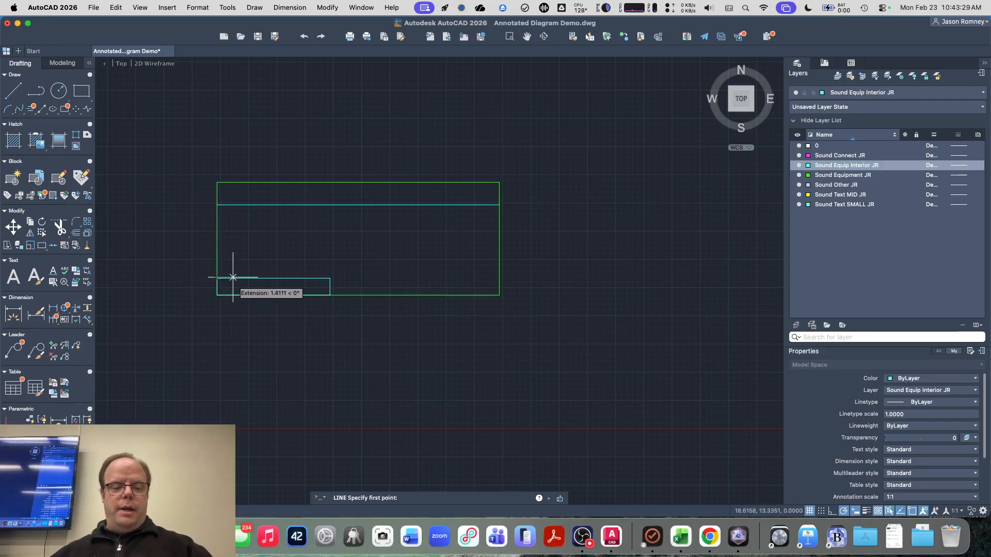
pyautogui.write('1.5')
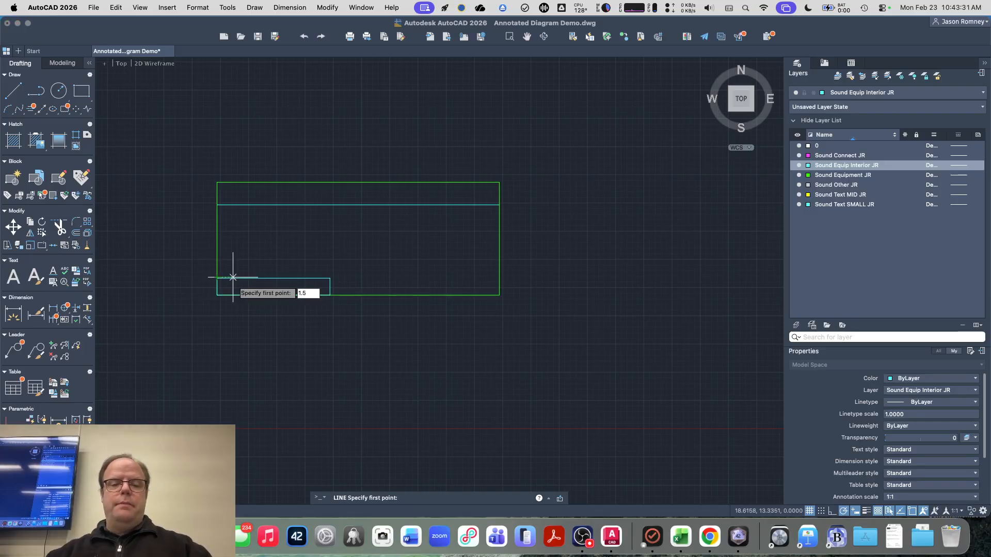
pyautogui.press('Return')
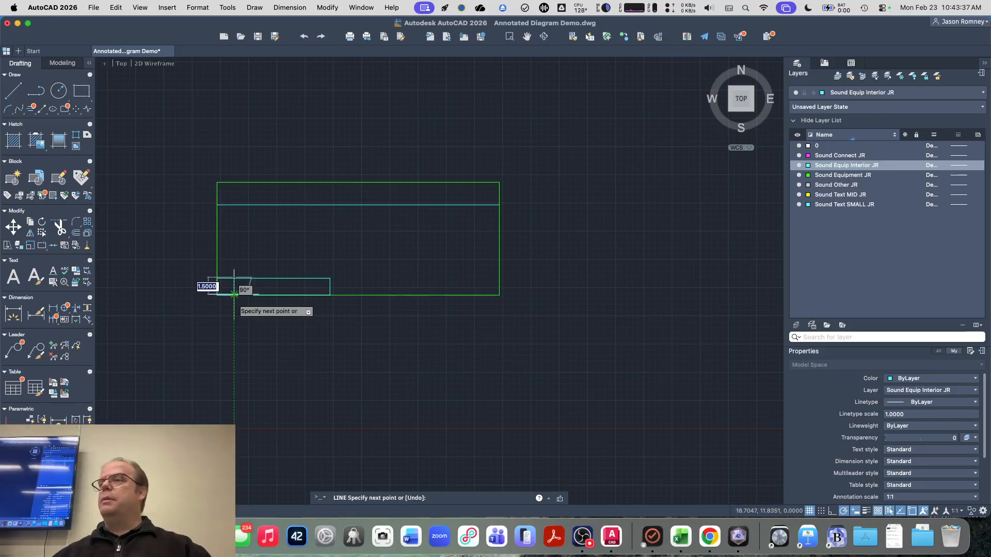
pyautogui.click(234, 294)
pyautogui.press('Return')
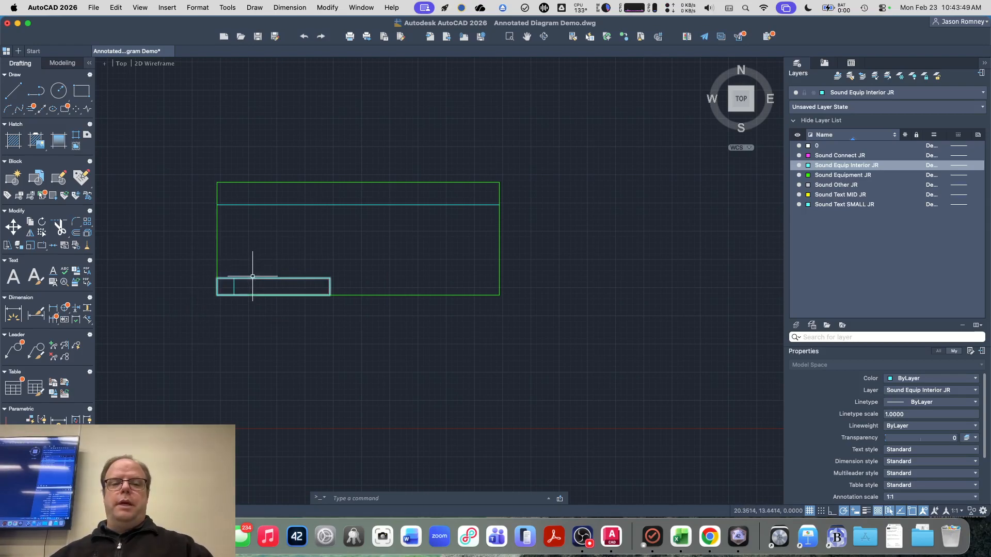
# - Explode the small rectangle at the lower-left corner of the equipment symbol into separate lines
pyautogui.moveTo(252, 279)
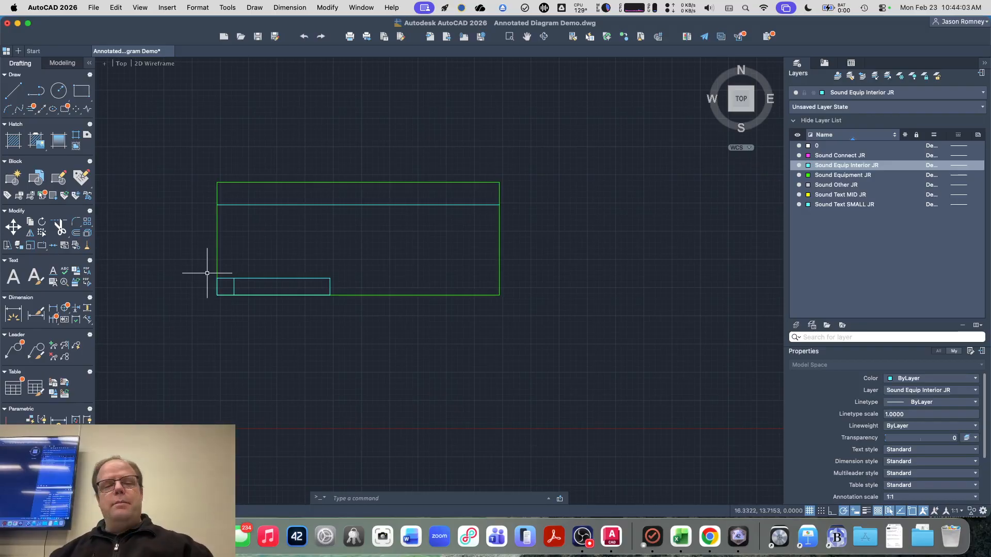
pyautogui.click(250, 278)
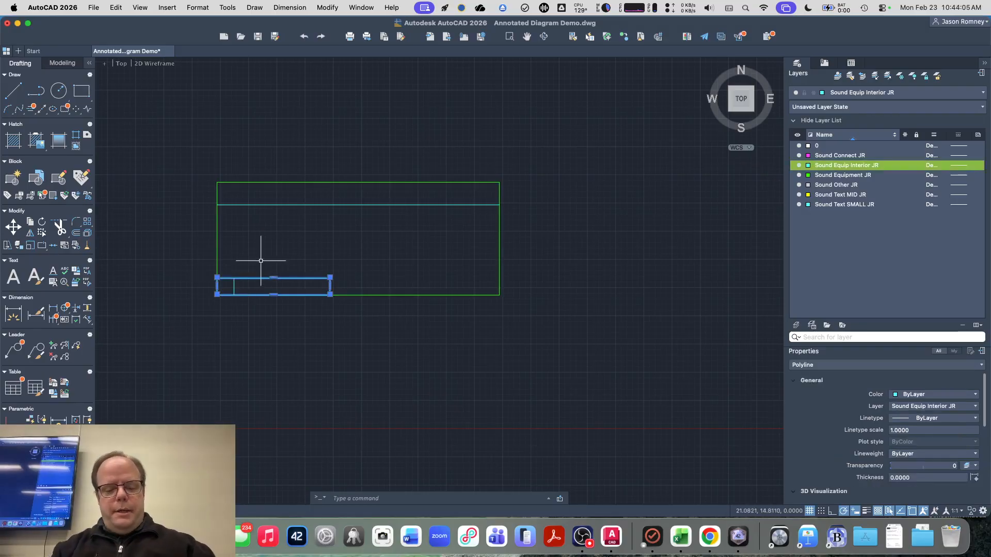
pyautogui.write('explo')
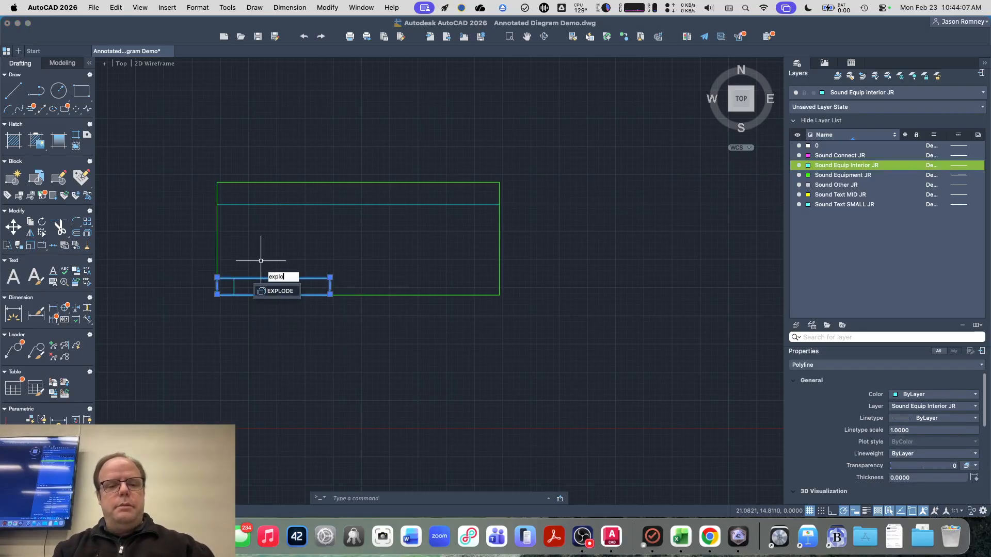
pyautogui.press('Return')
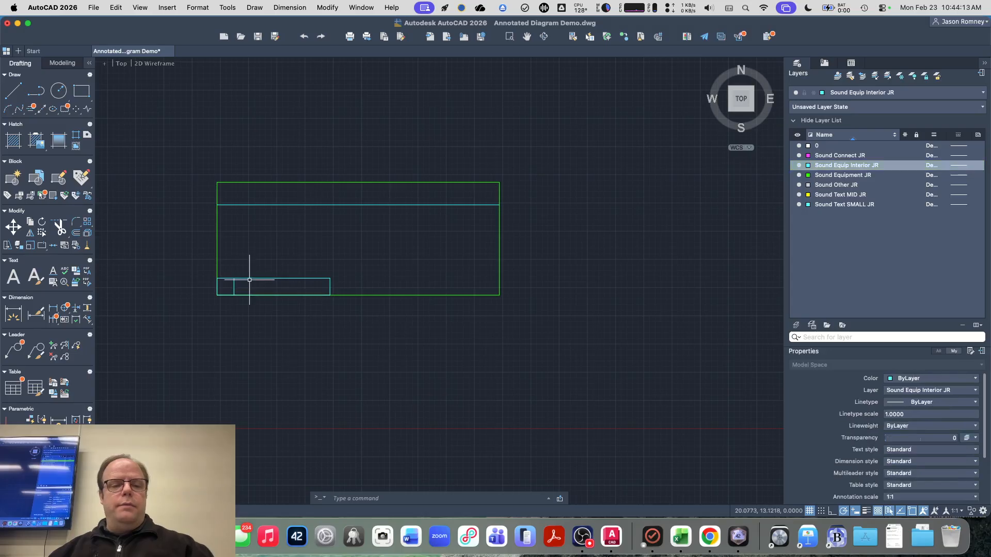
# - Copy the small cell's upper edge, sides and divider upward twice, stacking three equal rows along the symbol's left edge
pyautogui.press('super+Tab')
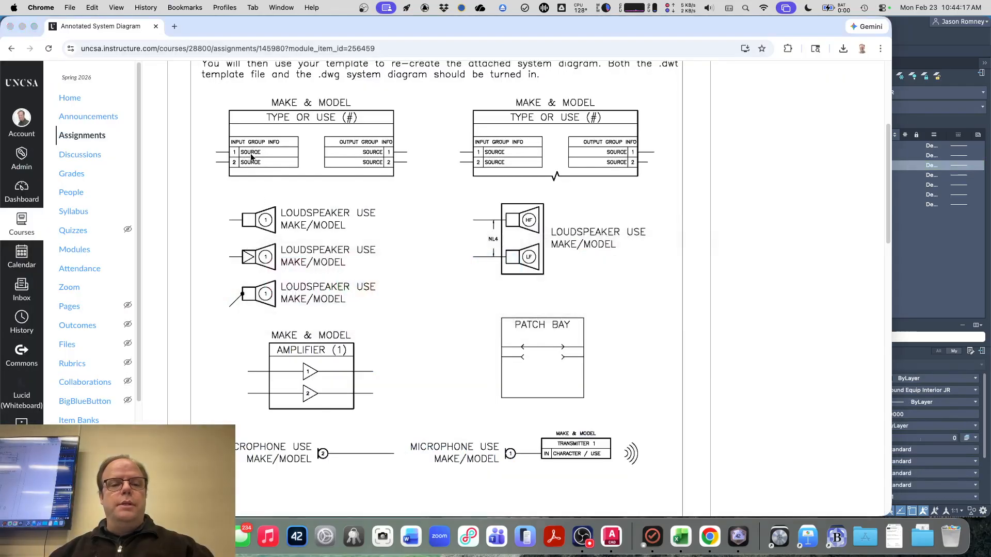
pyautogui.press('super+Tab')
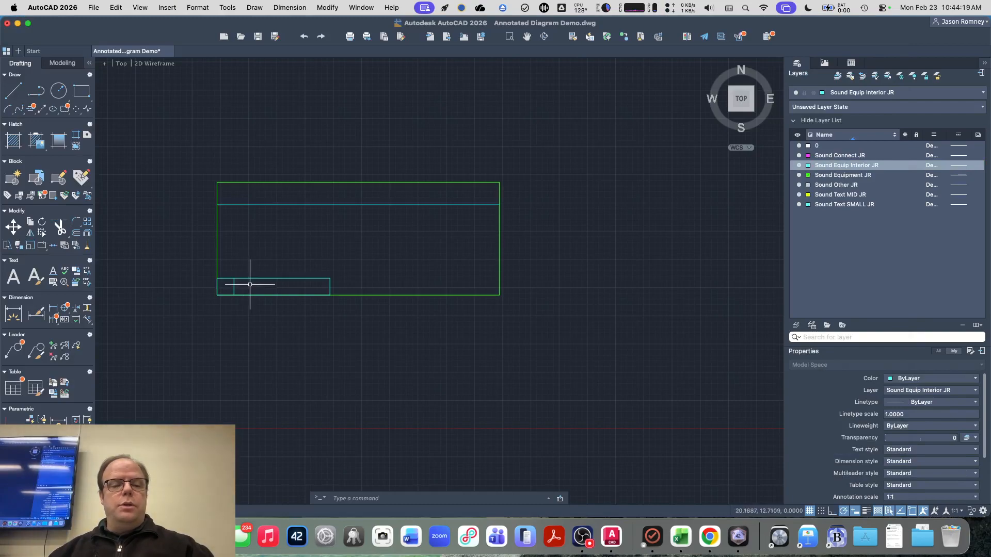
pyautogui.click(249, 283)
pyautogui.click(233, 272)
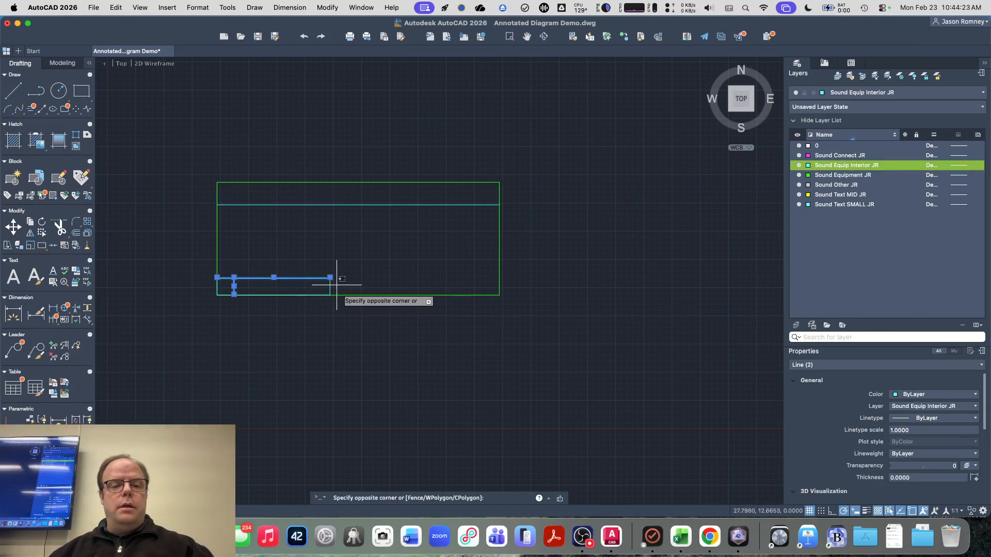
pyautogui.click(329, 285)
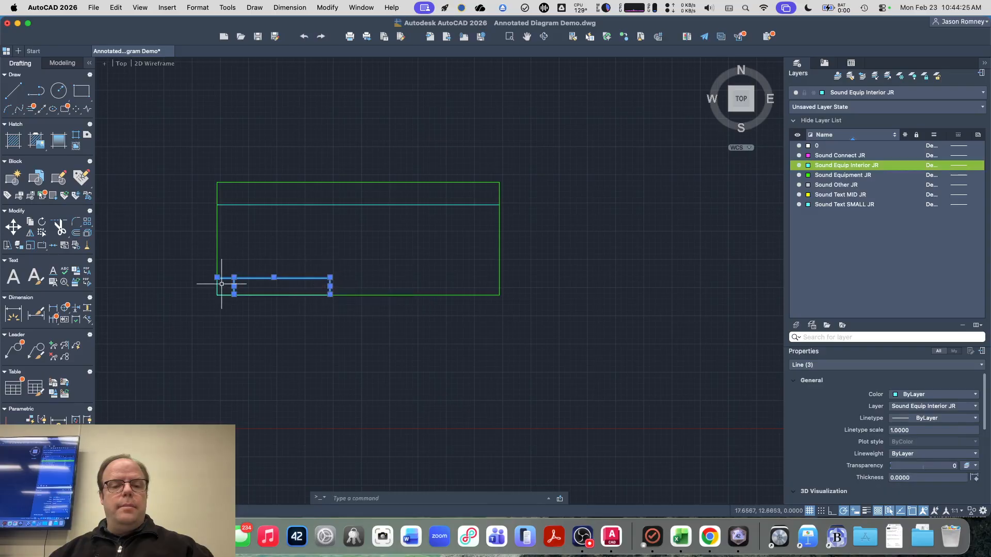
pyautogui.click(200, 265)
pyautogui.click(222, 306)
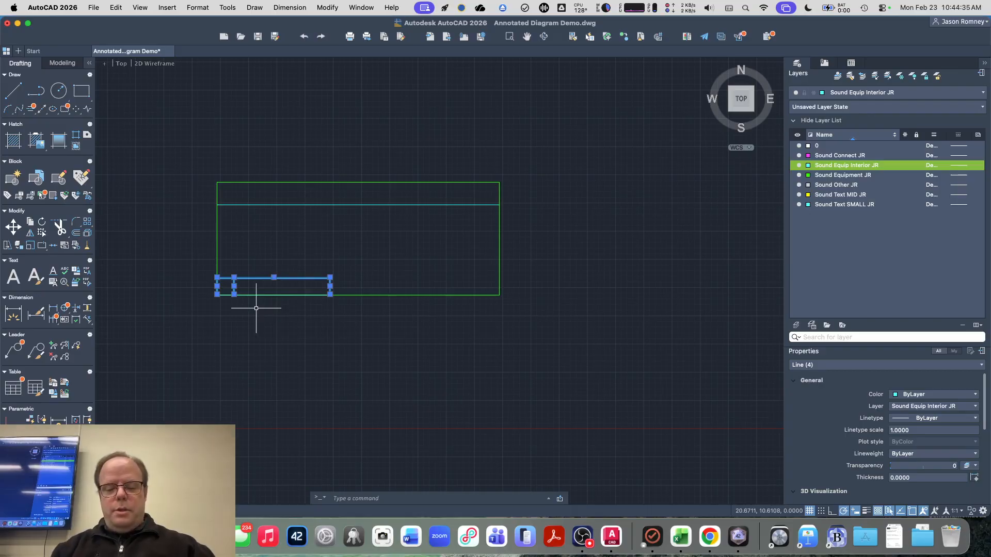
pyautogui.write('co')
pyautogui.press('Return')
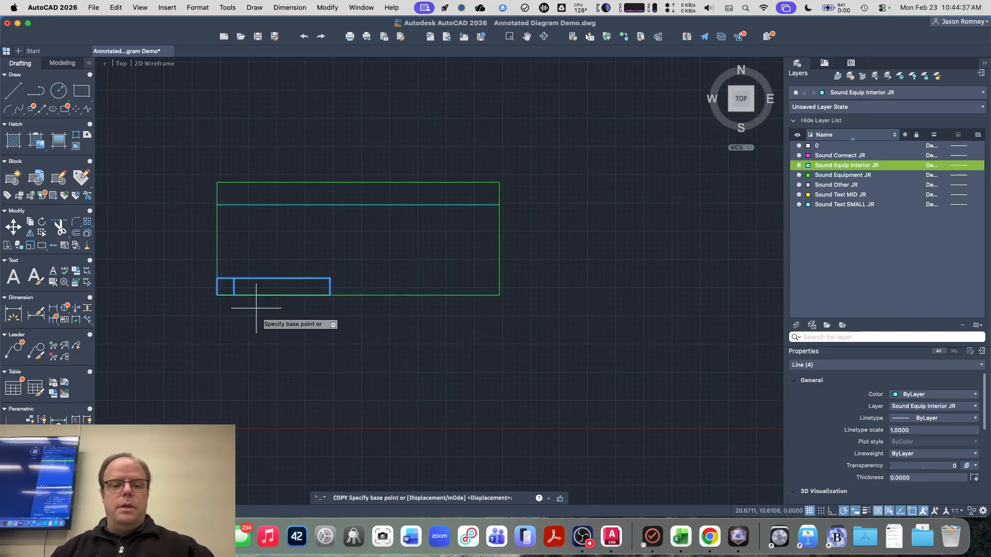
pyautogui.click(217, 294)
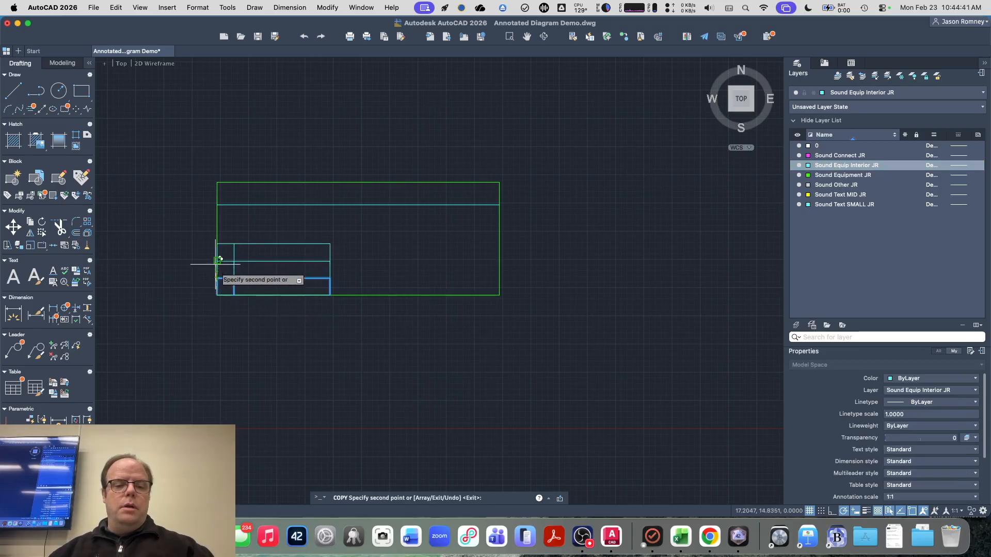
pyautogui.click(217, 277)
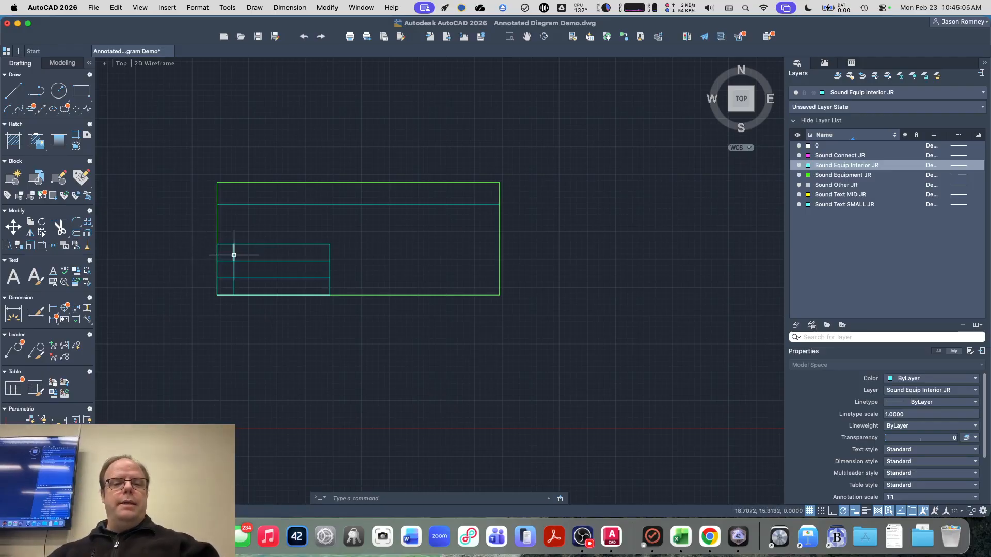
# - Compare with the reference symbol in Chrome and delete the vertical divider from the topmost of the three input rows
pyautogui.press('super+Tab')
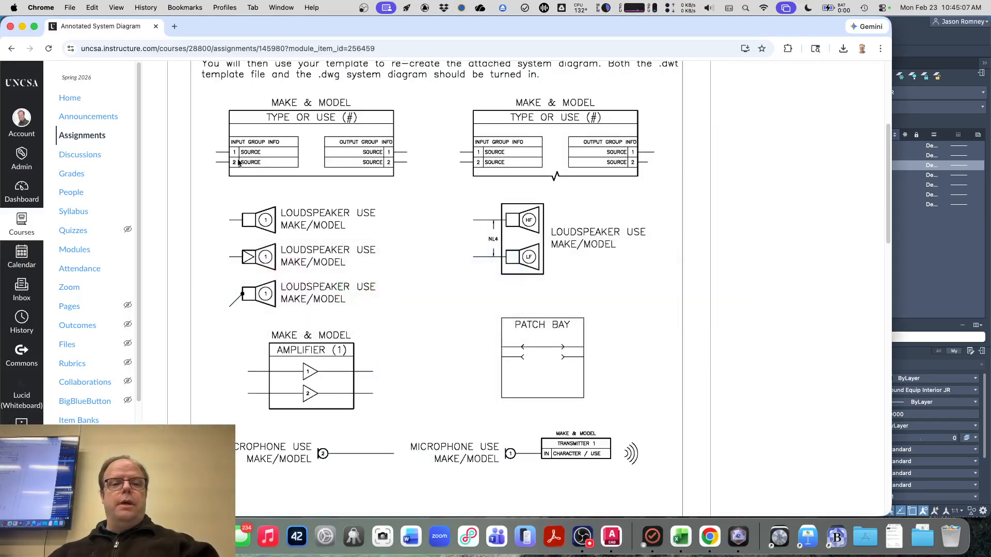
pyautogui.press('super+Tab')
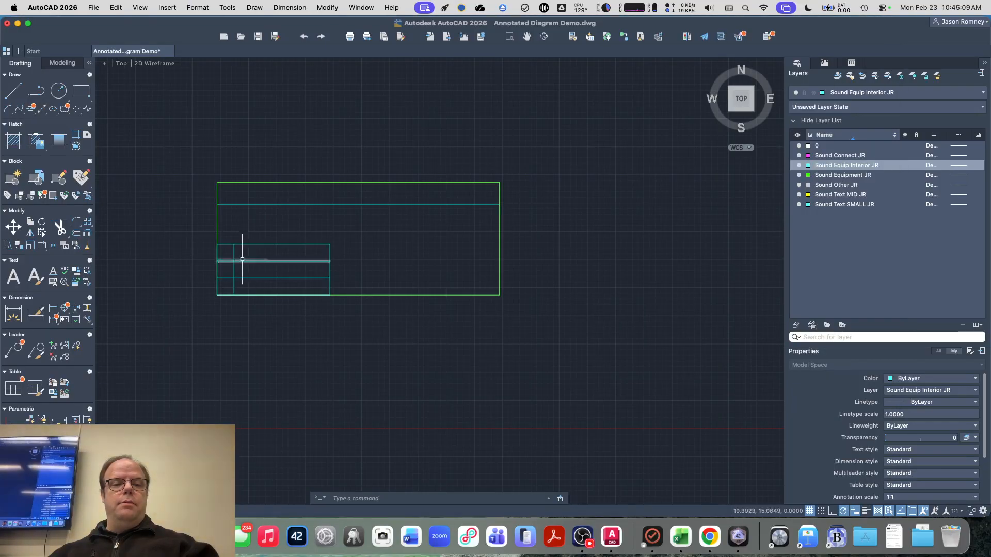
pyautogui.click(240, 252)
pyautogui.click(229, 251)
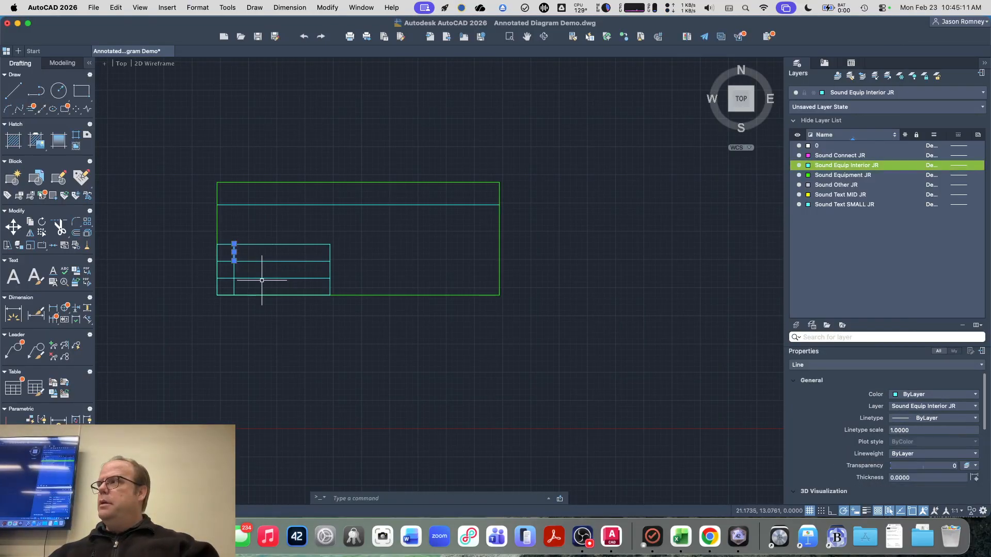
pyautogui.press('Escape')
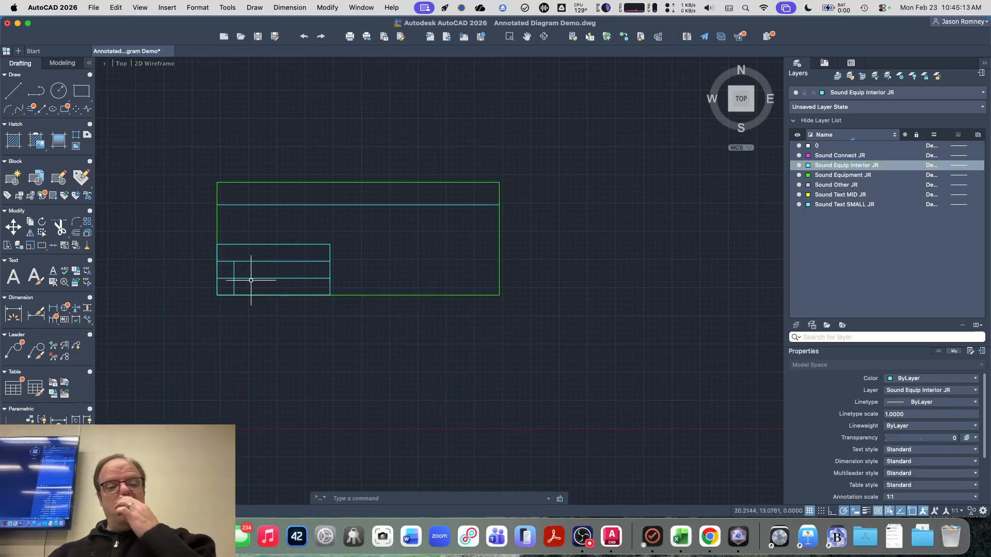
# - Move the three-row input table up along the equipment box's left edge by half a row height
pyautogui.press('super+Tab')
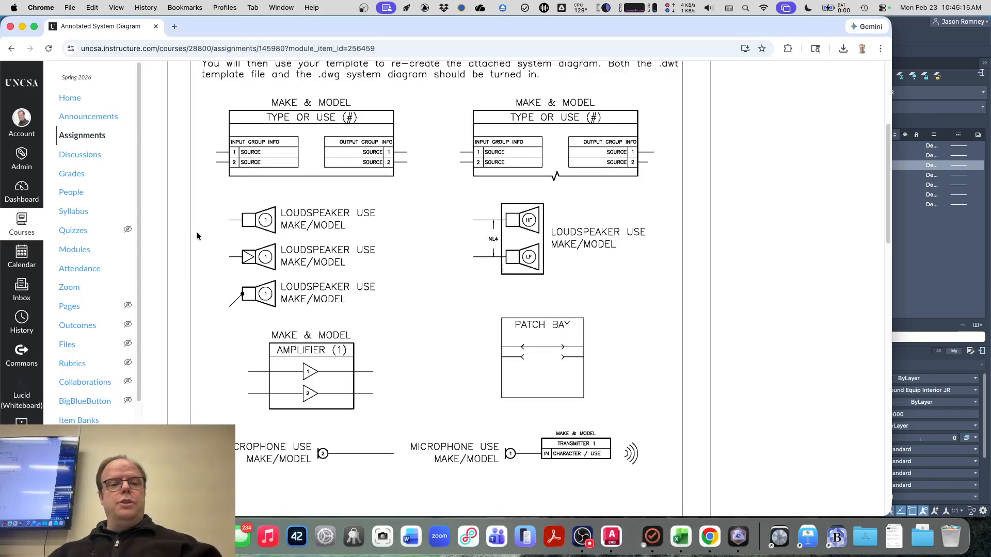
pyautogui.press('super+Tab')
pyautogui.click(196, 230)
pyautogui.click(360, 317)
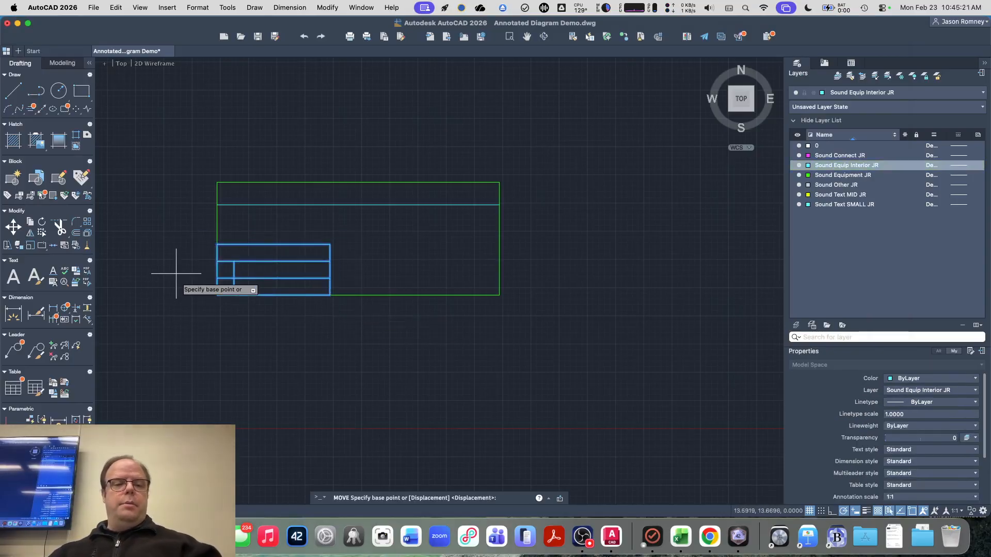
pyautogui.press('super+Tab')
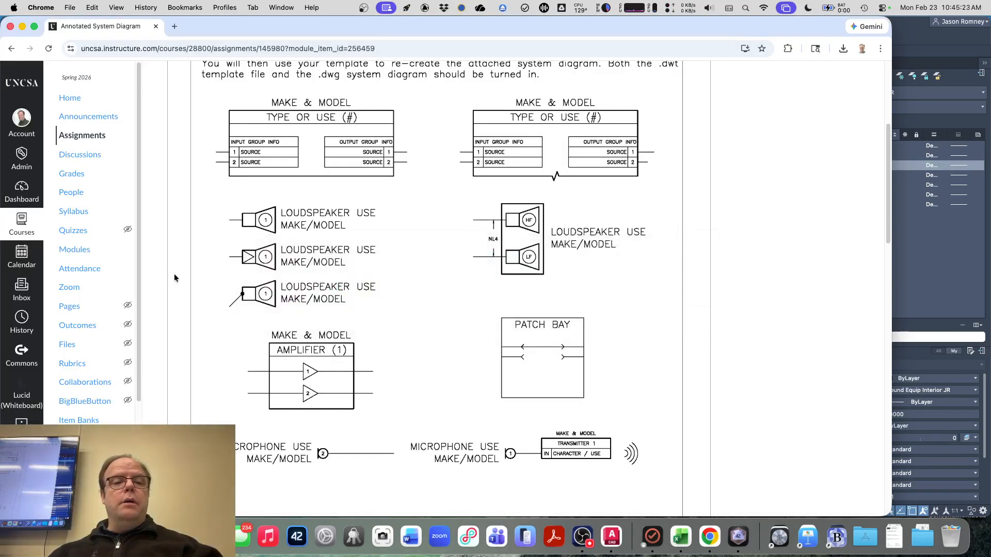
pyautogui.press('super+Tab')
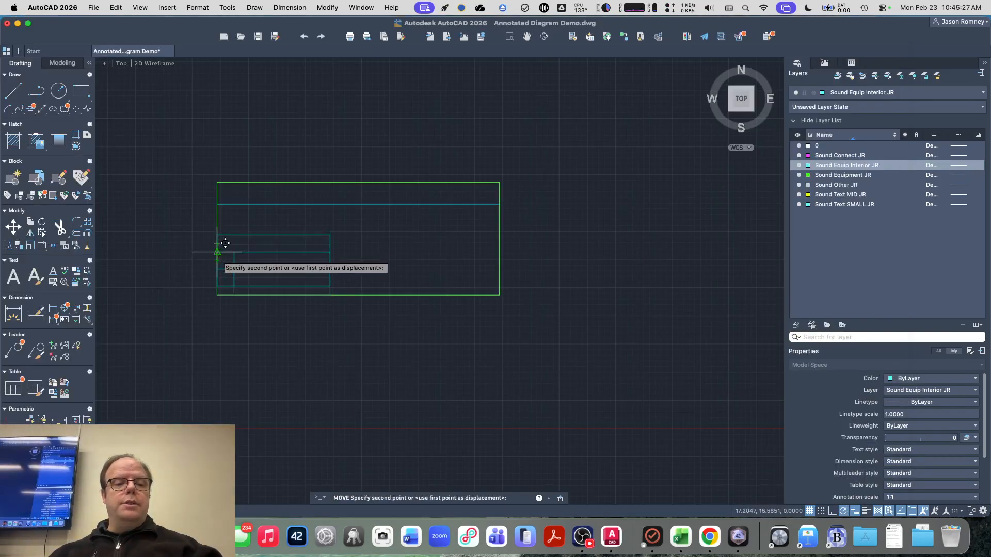
pyautogui.click(216, 252)
# - Move the input table up by one full row height along the equipment box's left edge
pyautogui.press('super+Tab')
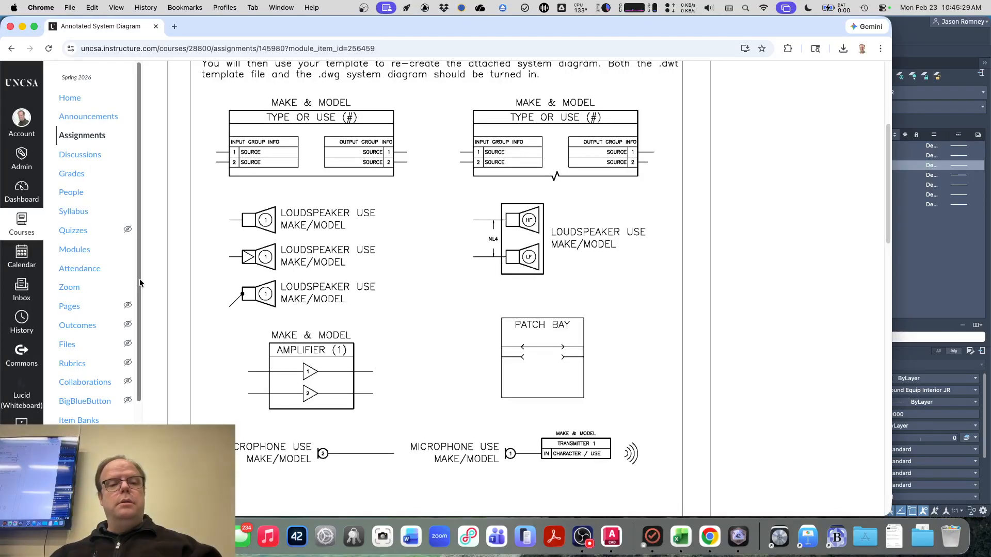
pyautogui.press('super+Tab')
pyautogui.click(200, 233)
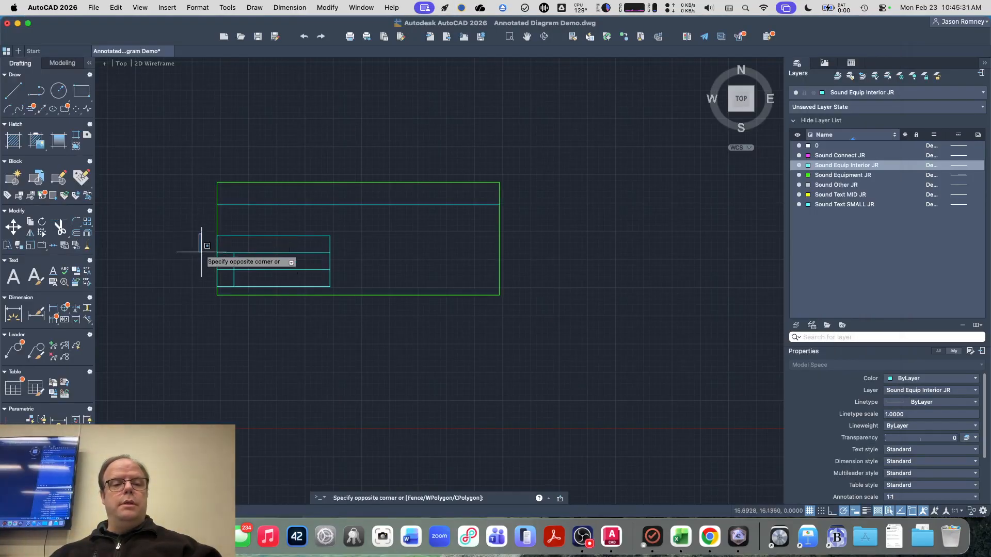
pyautogui.press('Escape')
pyautogui.click(192, 220)
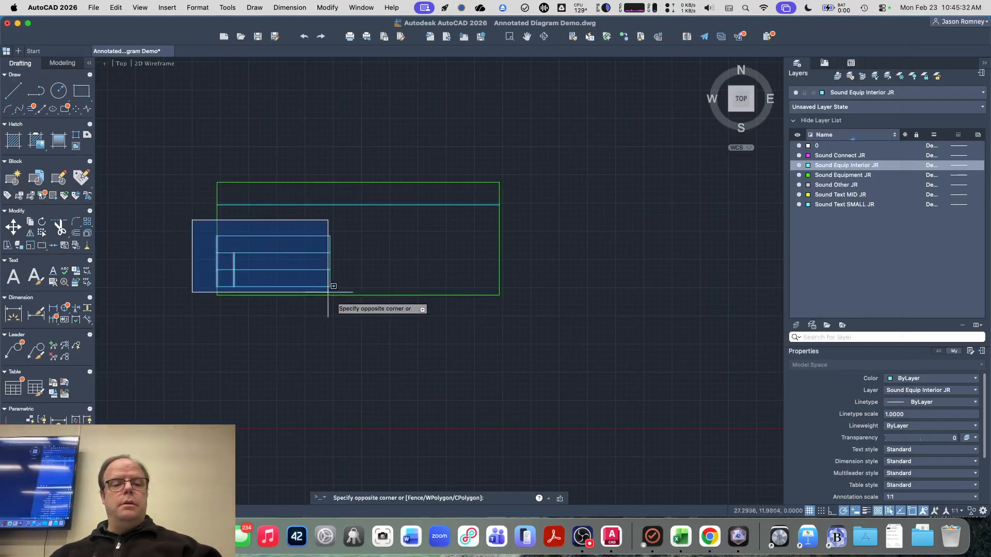
pyautogui.click(354, 287)
pyautogui.write('m')
pyautogui.press('Return')
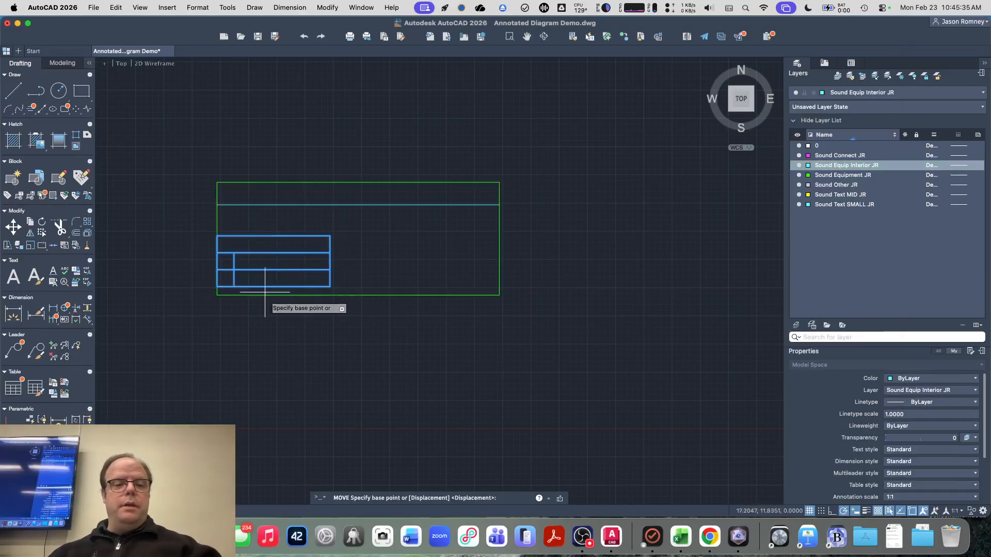
pyautogui.click(217, 269)
pyautogui.click(217, 252)
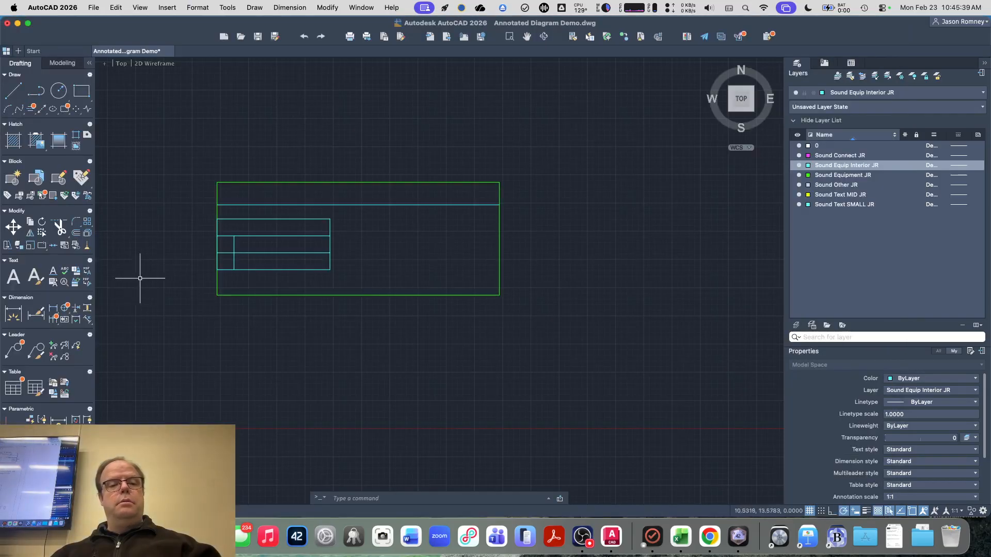
# - Move the input table straight down 0.75 units and compare its placement with the reference symbol in Chrome
pyautogui.click(204, 209)
pyautogui.click(385, 286)
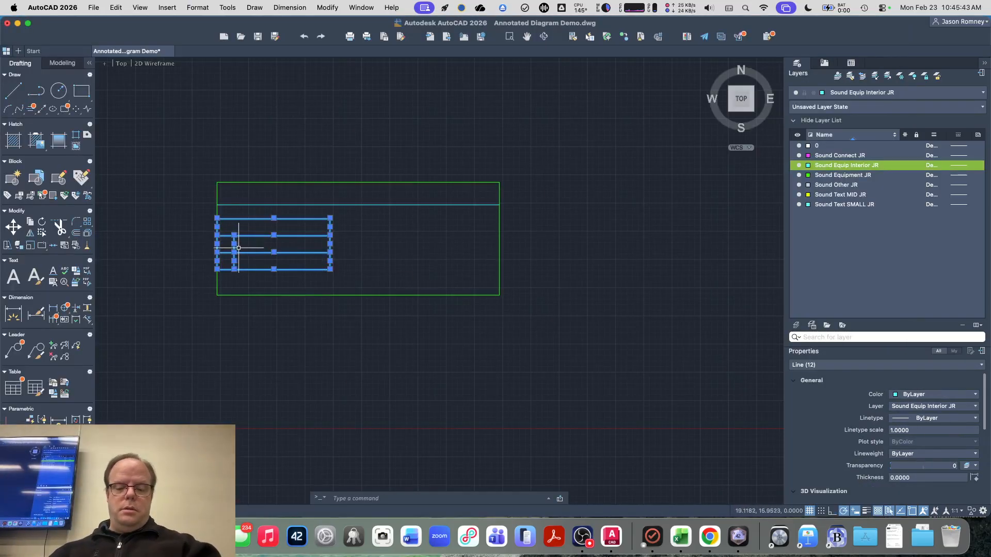
pyautogui.write('m')
pyautogui.press('Return')
pyautogui.click(217, 243)
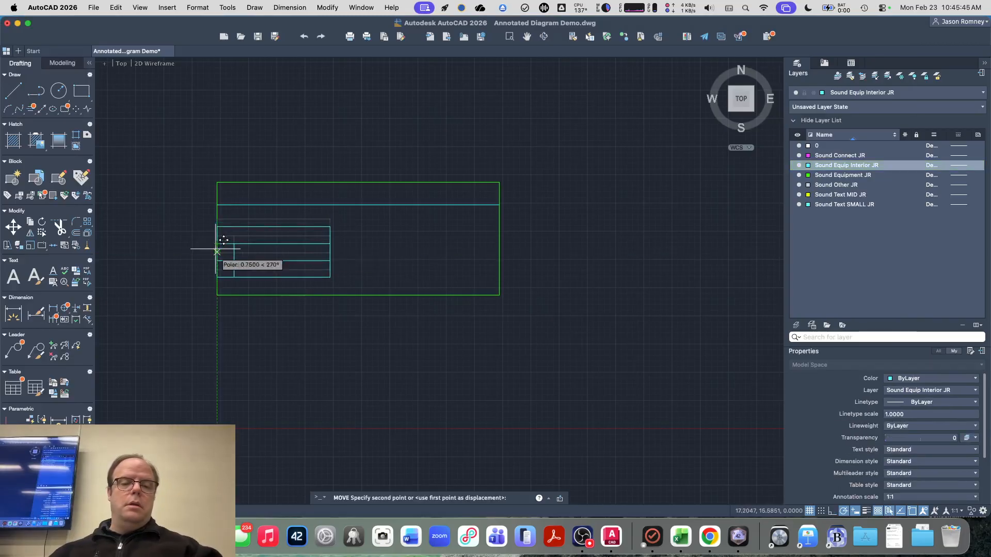
pyautogui.scroll(4, 219, 251)
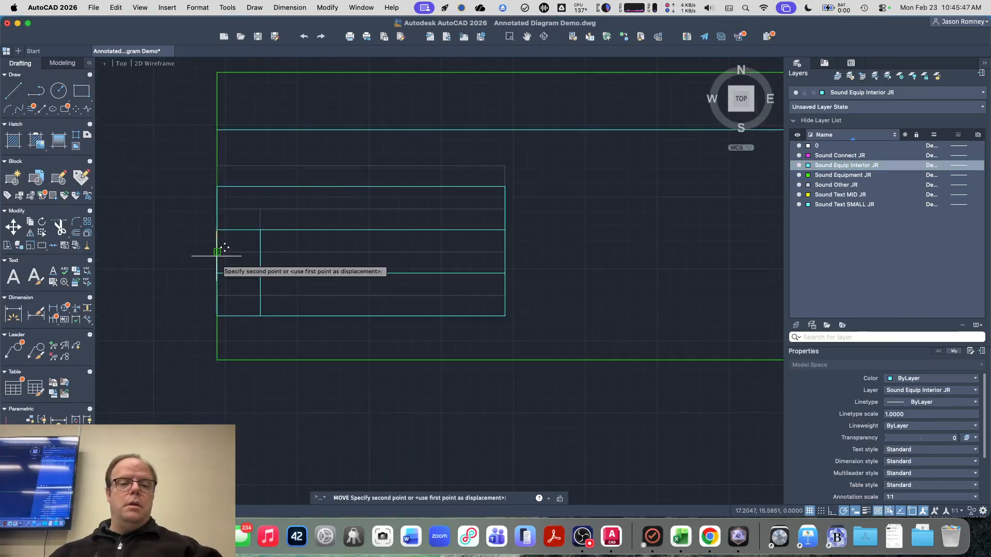
pyautogui.click(217, 252)
pyautogui.press('super+Tab')
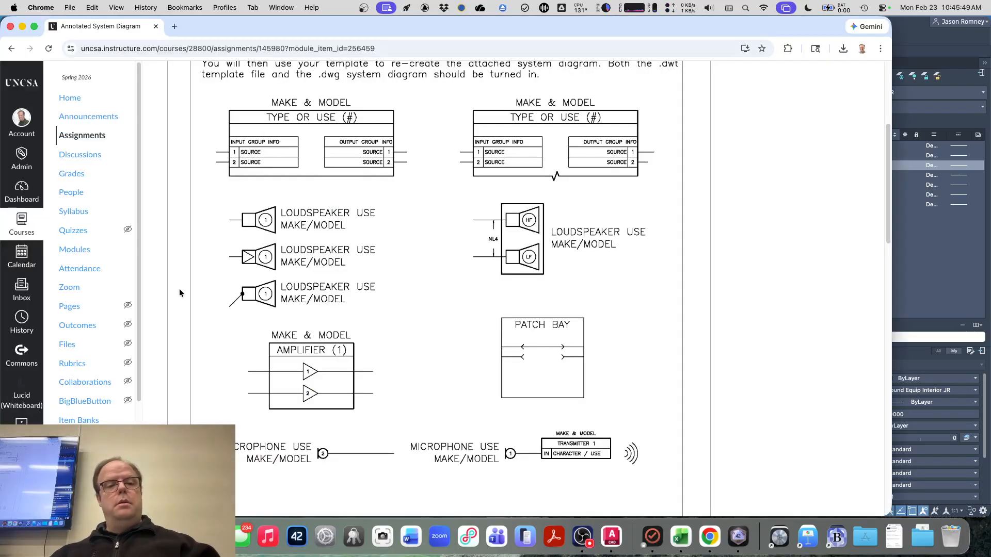
pyautogui.press('super+Tab')
# - Mirror the whole input table across the equipment box's vertical centre line, keeping the original, to create the output table
pyautogui.scroll(-2, 186, 313)
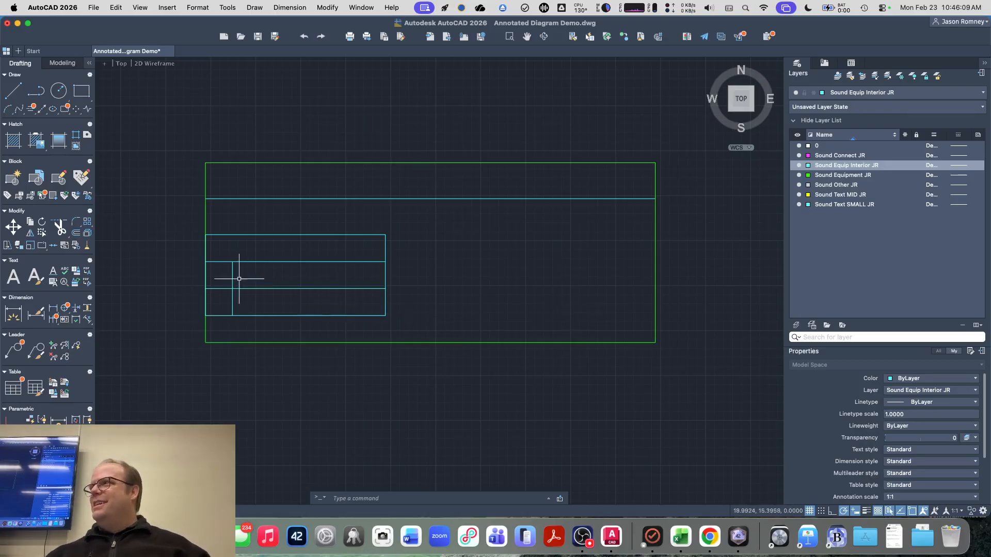
pyautogui.click(171, 217)
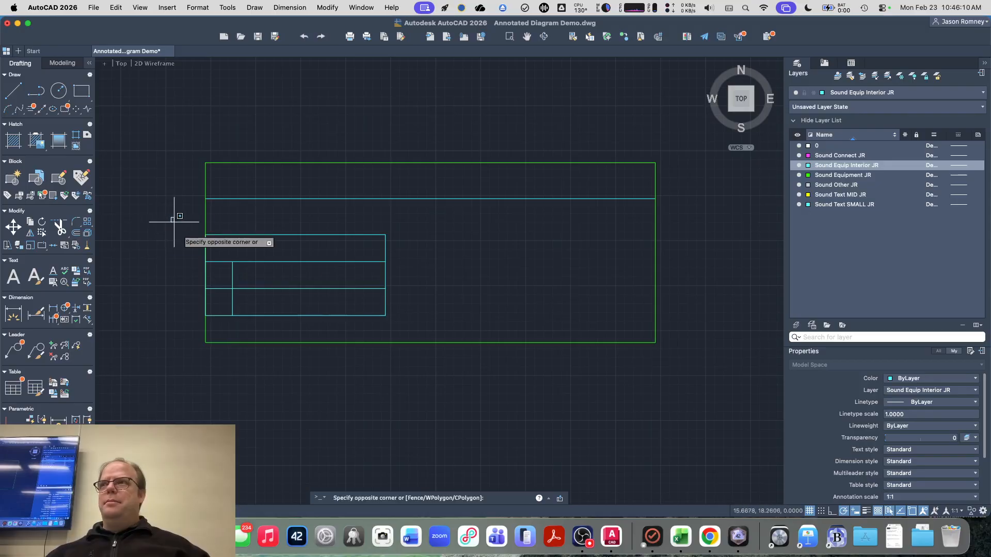
pyautogui.click(427, 324)
pyautogui.write('mi')
pyautogui.press('Return')
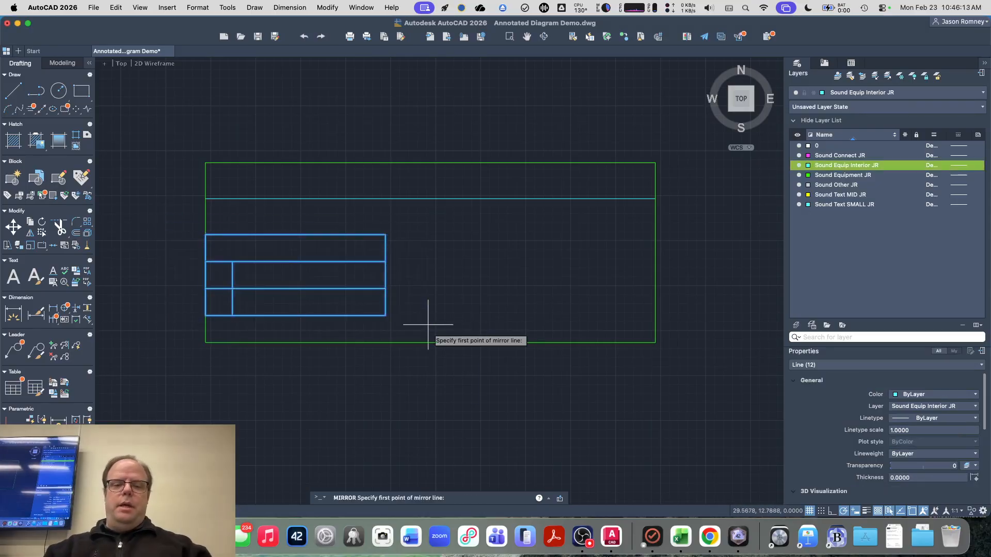
pyautogui.click(431, 341)
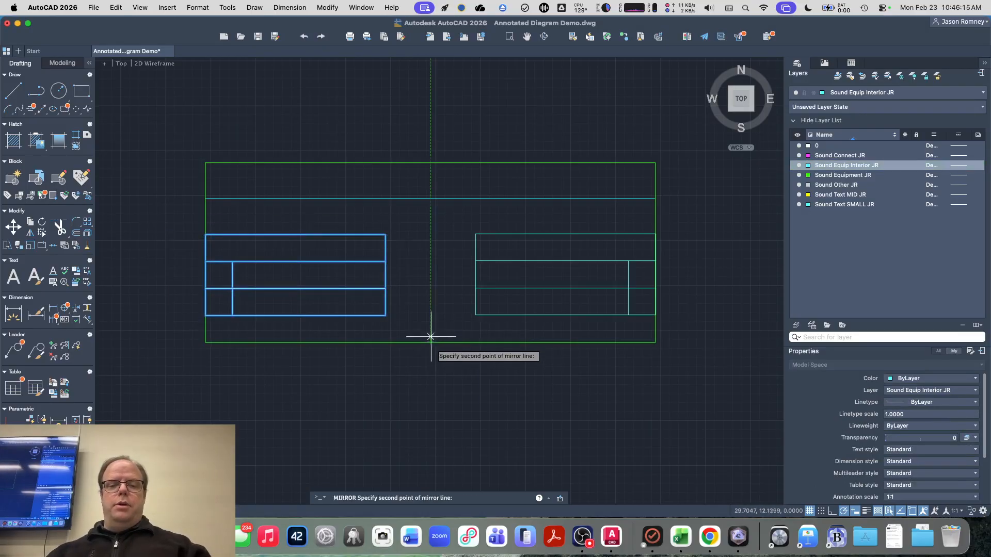
pyautogui.click(430, 226)
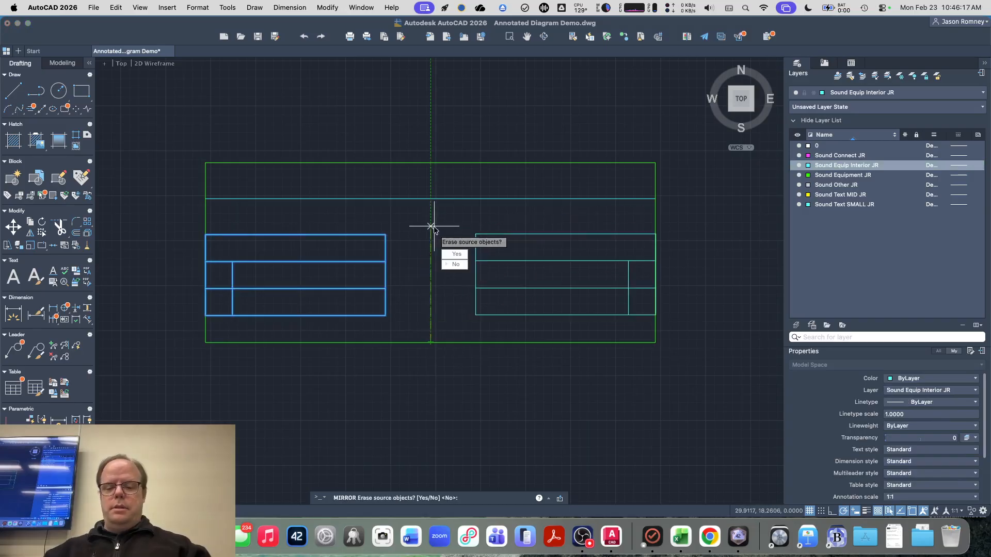
pyautogui.press('Return')
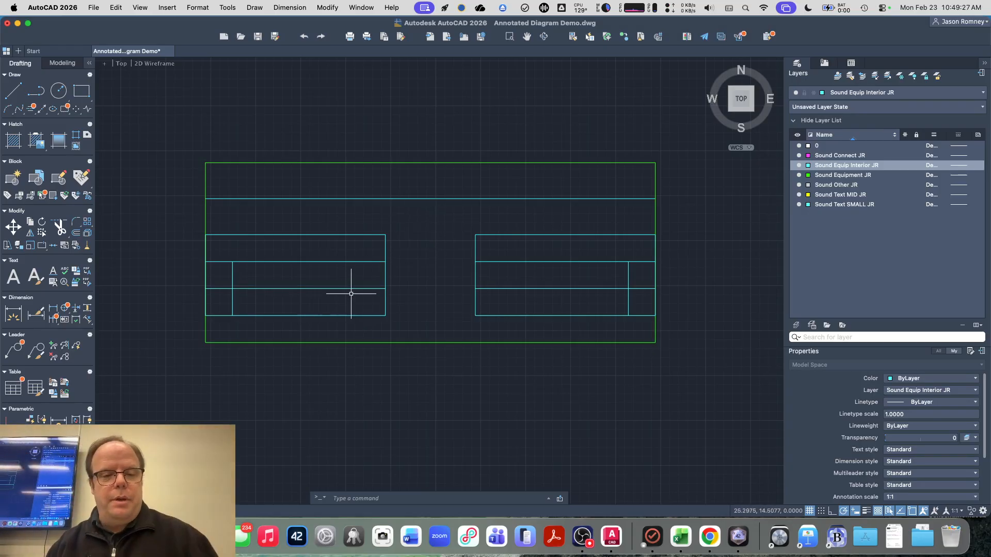
# - On the Sound Connect JR layer, draw a 2-unit horizontal connection line outward from the middle of the bottom input row's left edge
pyautogui.press('super+Tab')
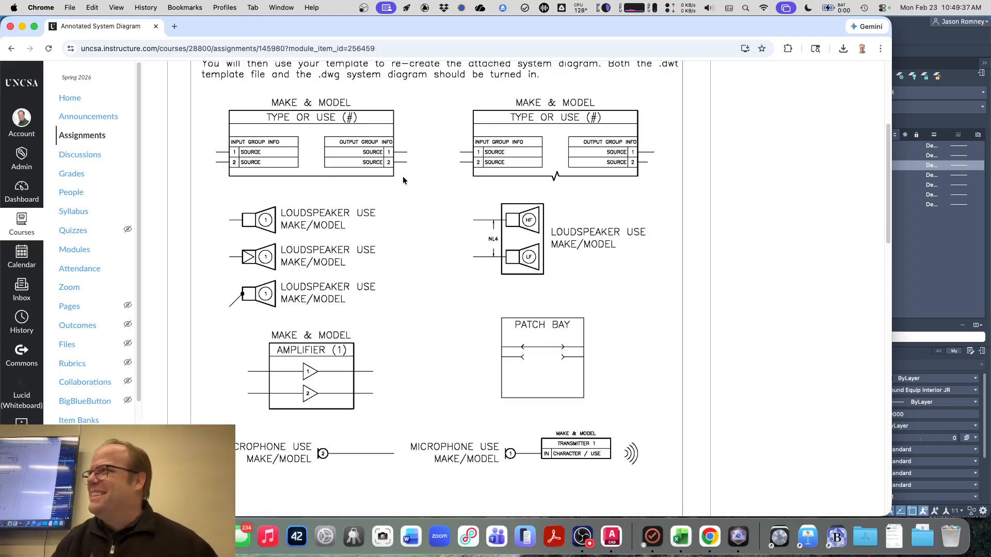
pyautogui.press('super+Tab')
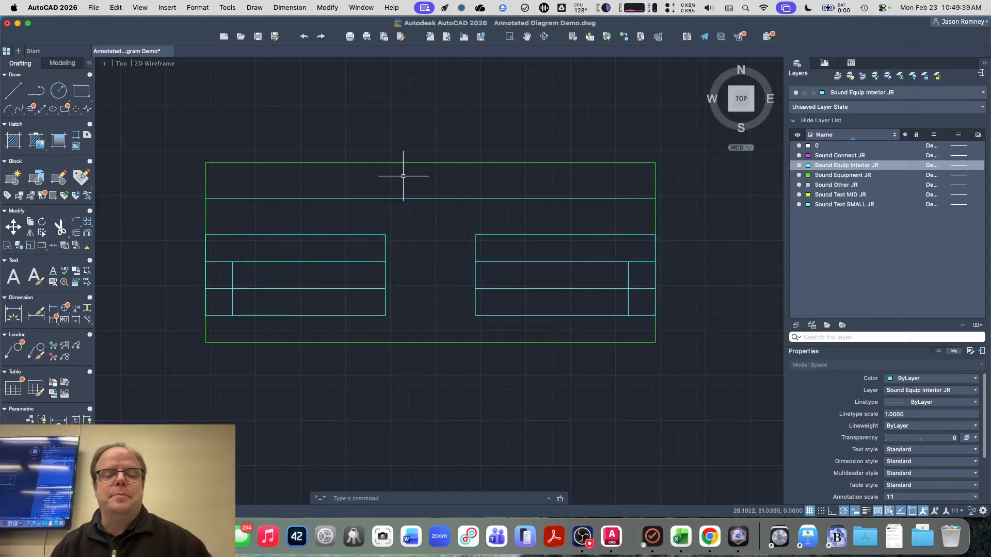
pyautogui.click(847, 89)
pyautogui.click(845, 117)
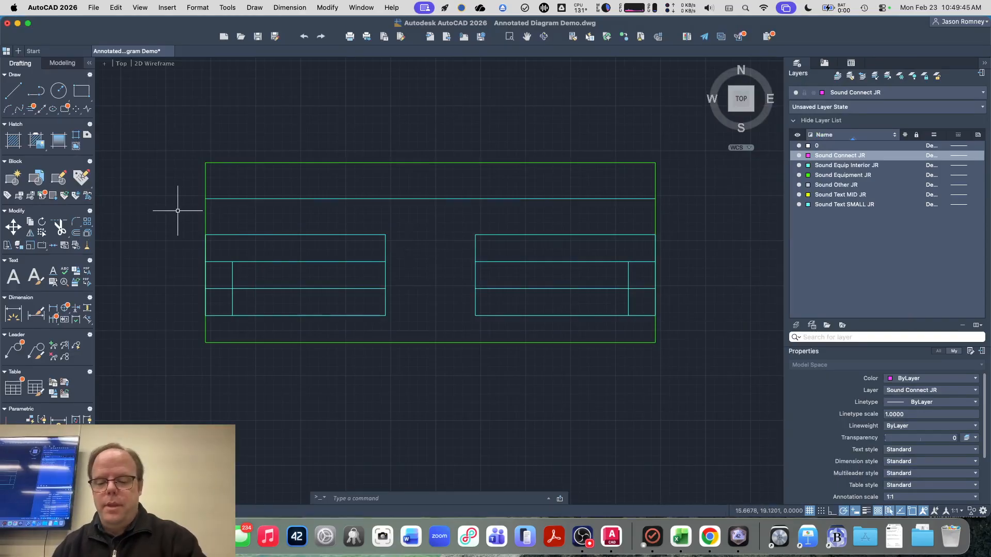
pyautogui.write('l')
pyautogui.press('Return')
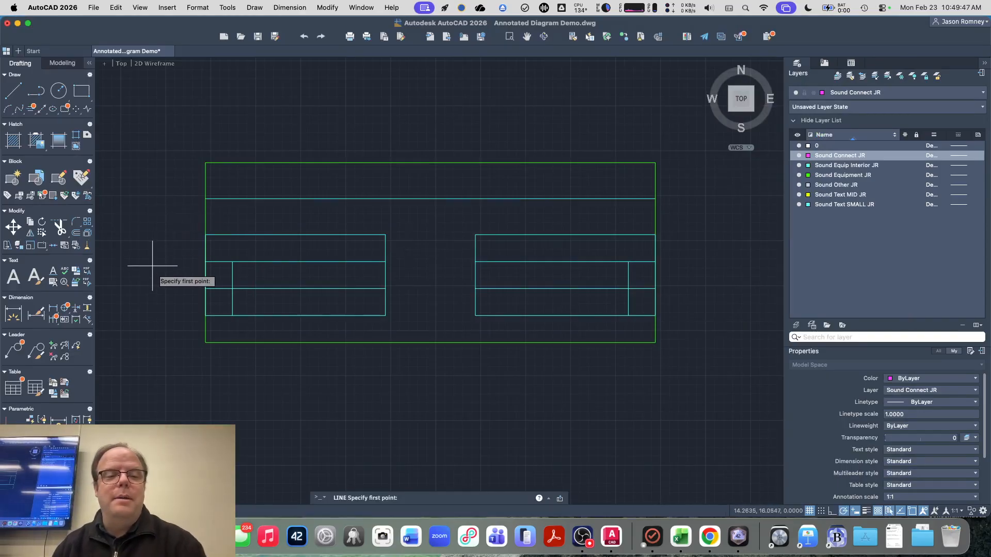
pyautogui.click(205, 301)
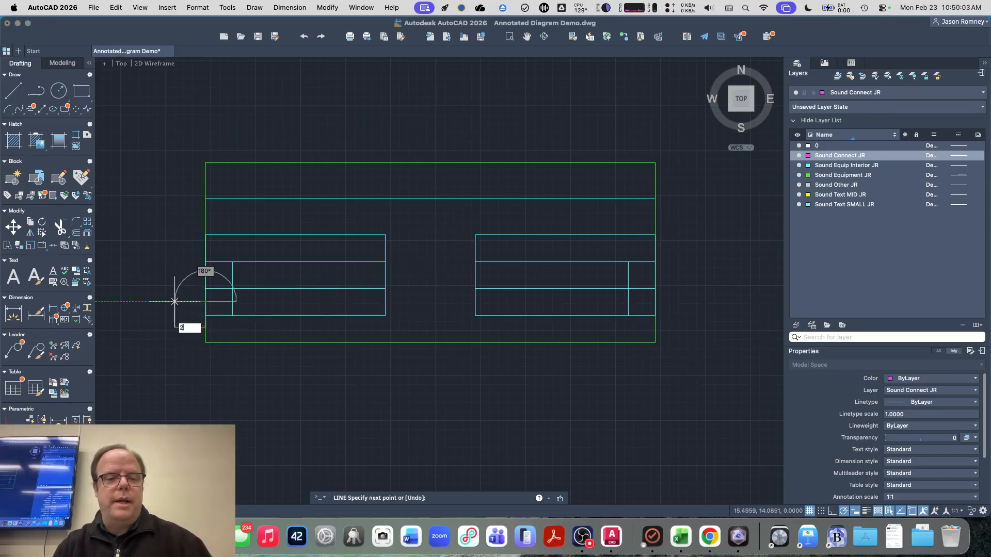
pyautogui.write('2')
pyautogui.press('Return')
pyautogui.press('Return')
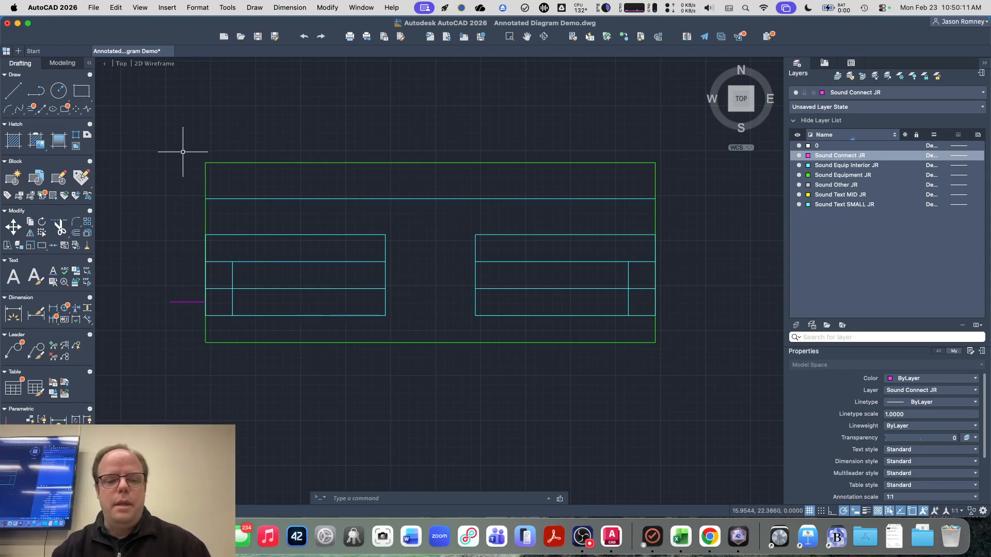
# - Copy the connection line up to the middle of the input row directly above
pyautogui.write('co')
pyautogui.press('Return')
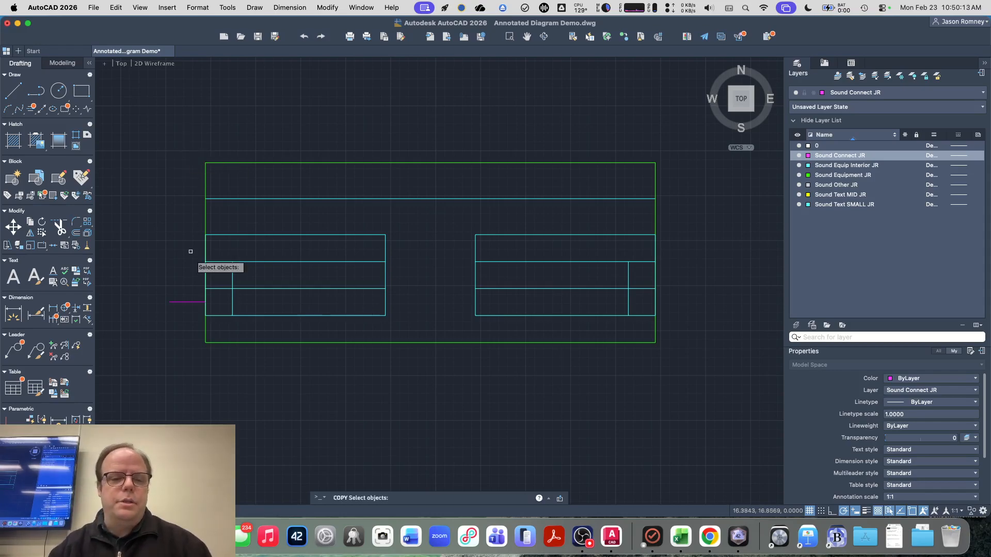
pyautogui.click(184, 303)
pyautogui.press('Return')
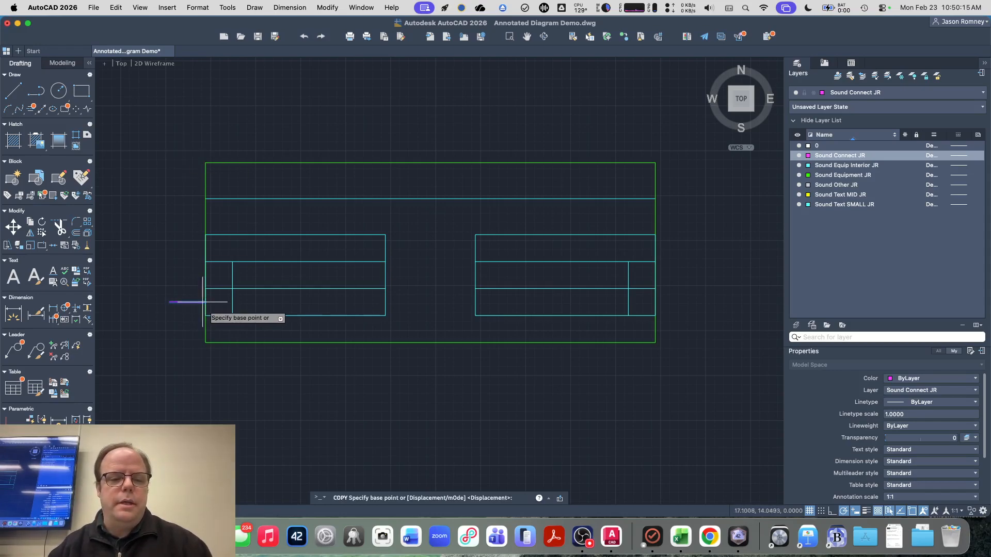
pyautogui.click(205, 302)
pyautogui.click(209, 269)
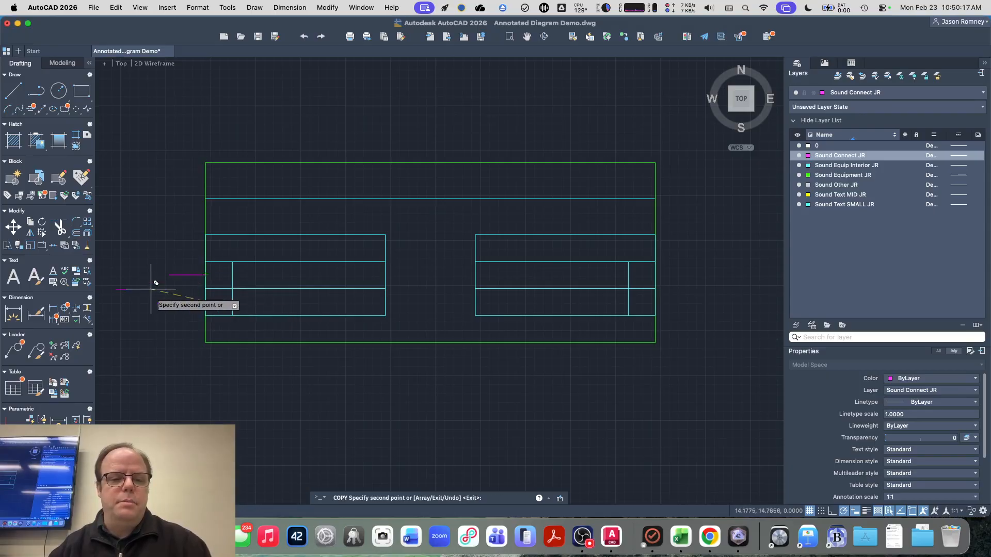
pyautogui.press('Return')
# - Mirror both input connection lines across the equipment box's vertical centre line, keeping the originals, to create the output connections
pyautogui.click(182, 324)
pyautogui.click(155, 248)
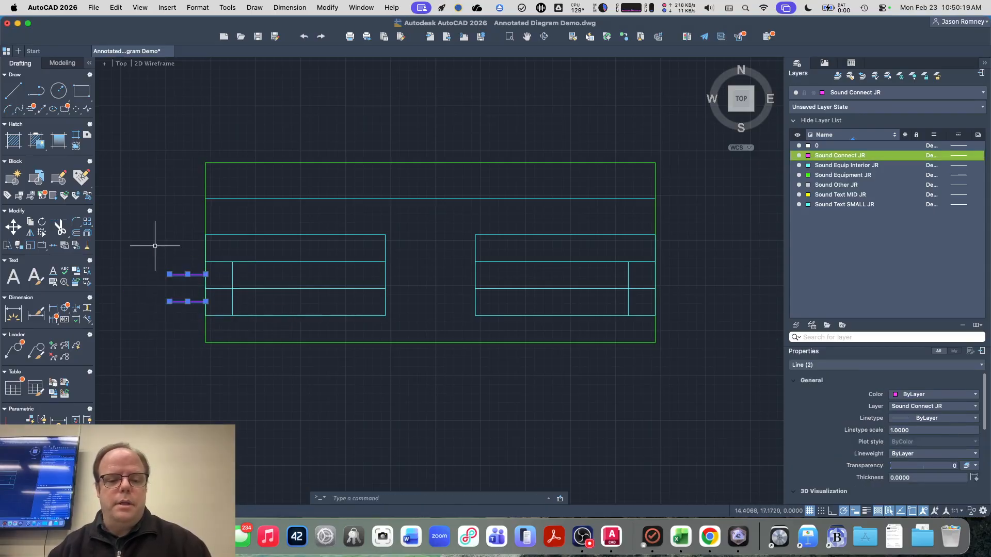
pyautogui.write('mi')
pyautogui.press('Return')
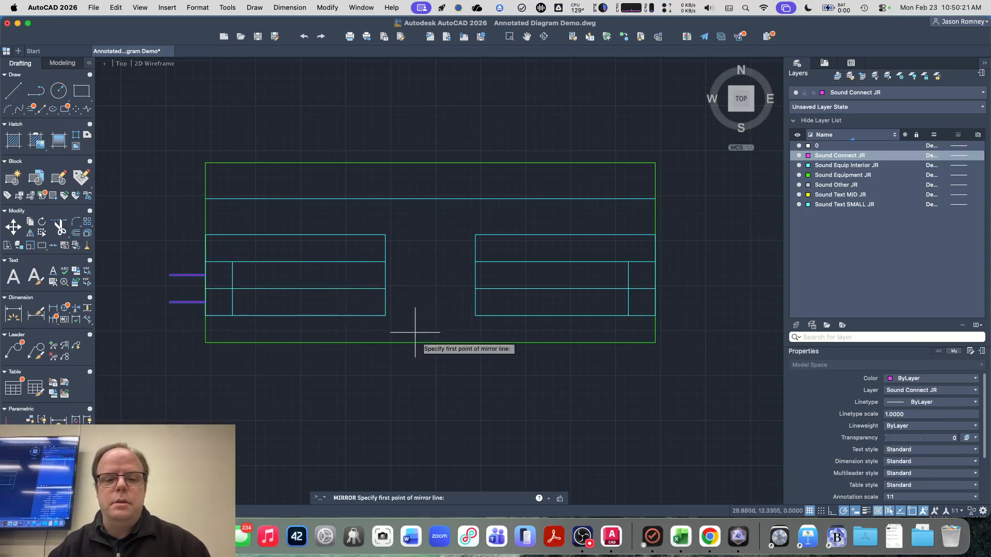
pyautogui.click(430, 342)
pyautogui.click(430, 297)
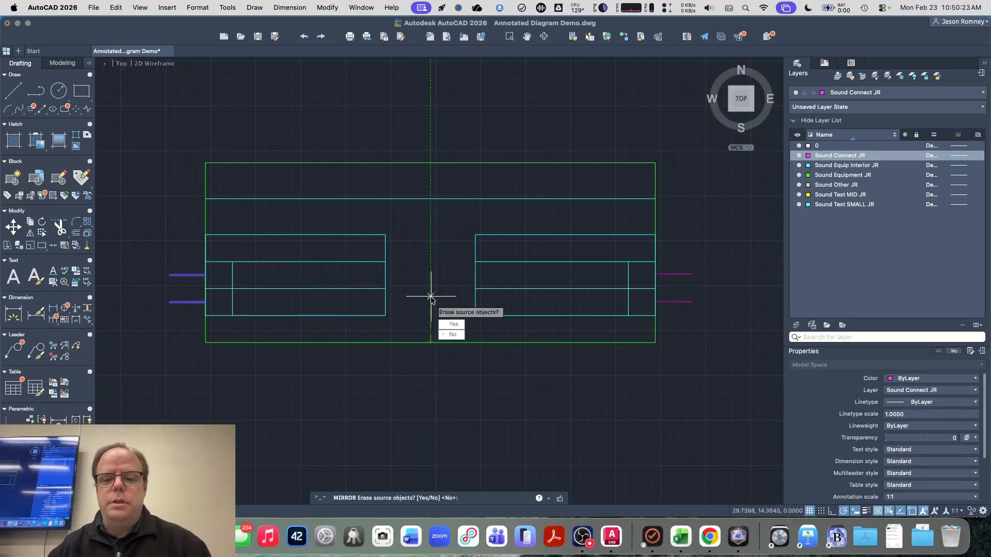
pyautogui.press('Return')
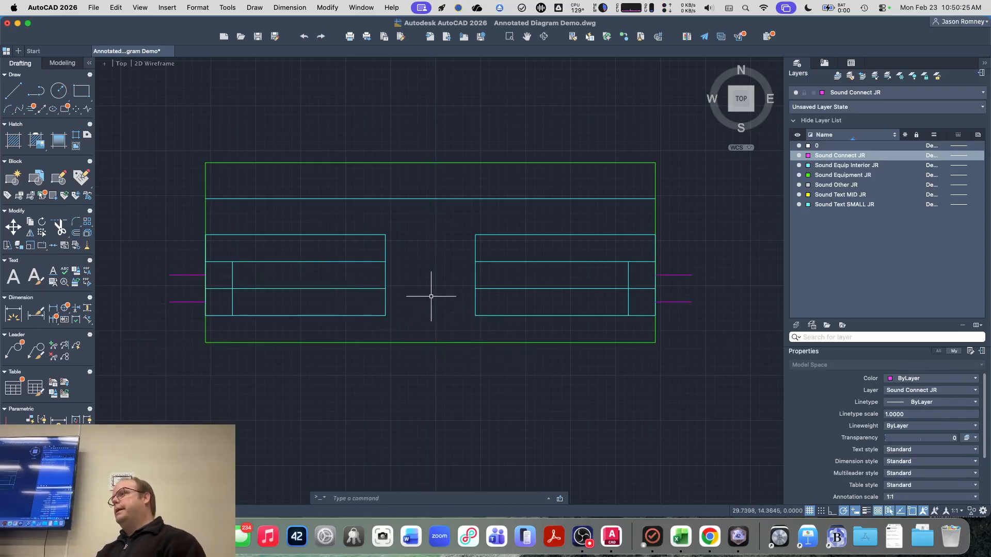
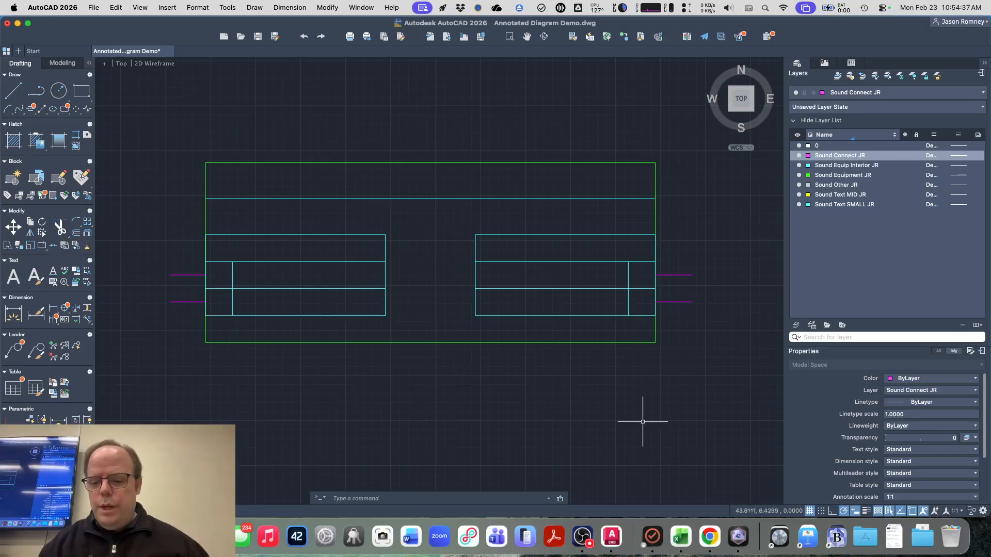
# - Switch to Font Book and examine the serif letterforms of Adobe Garamond Pro in an enlarged preview
pyautogui.click(869, 539)
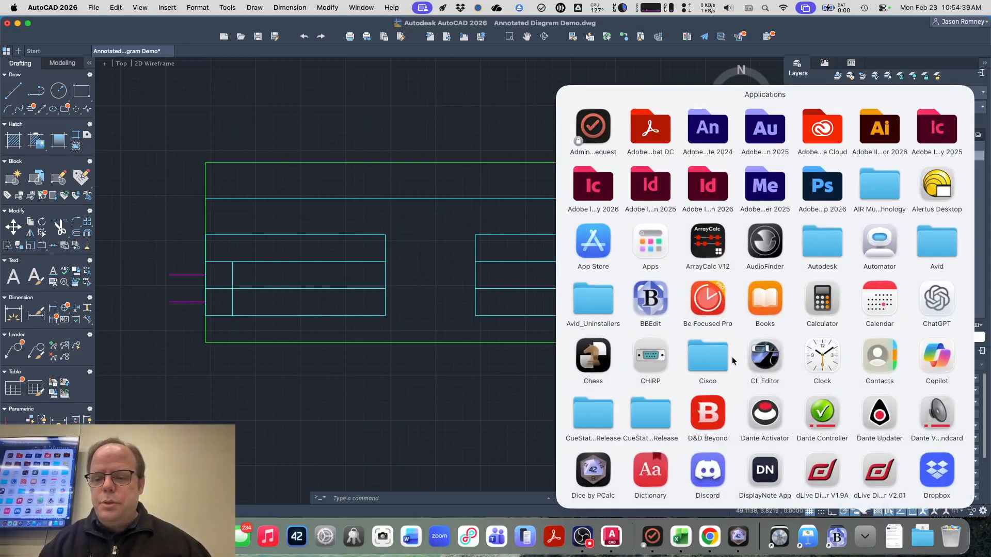
pyautogui.scroll(-5, 732, 357)
pyautogui.scroll(-2, 732, 360)
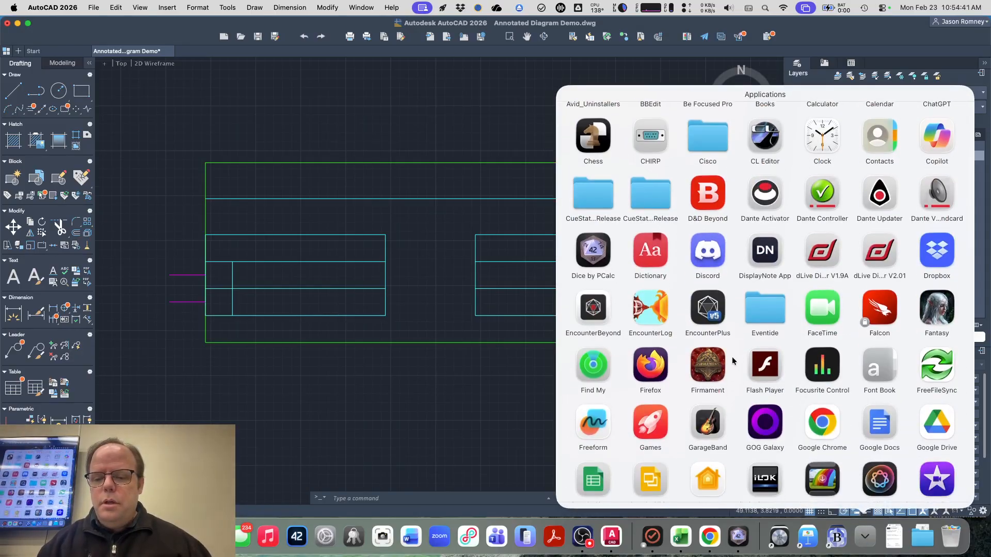
pyautogui.click(879, 366)
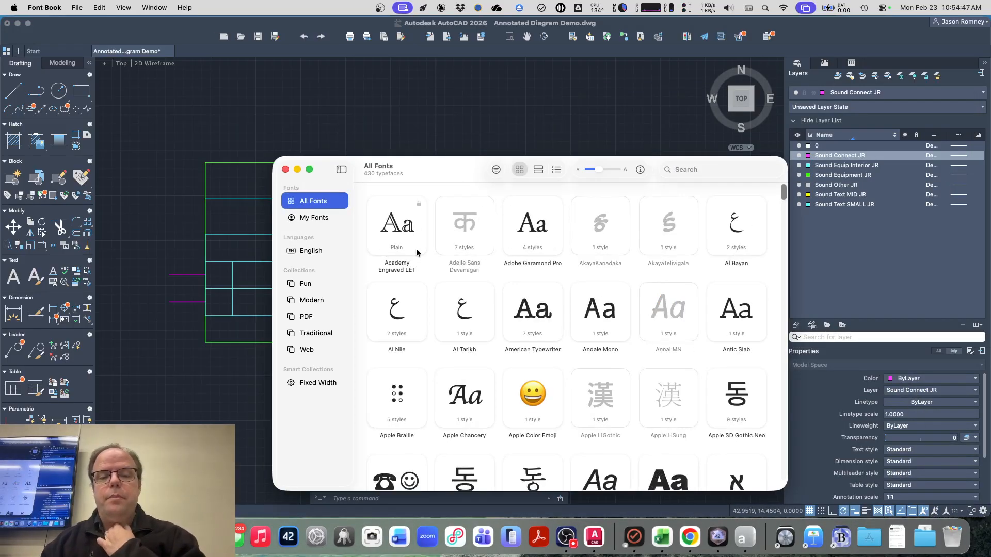
pyautogui.click(535, 233)
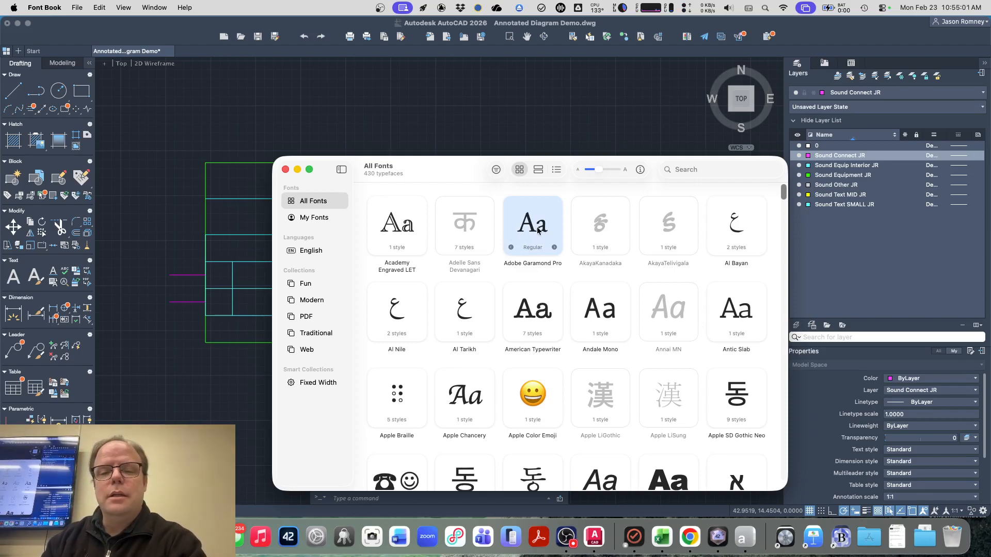
pyautogui.doubleClick(537, 230)
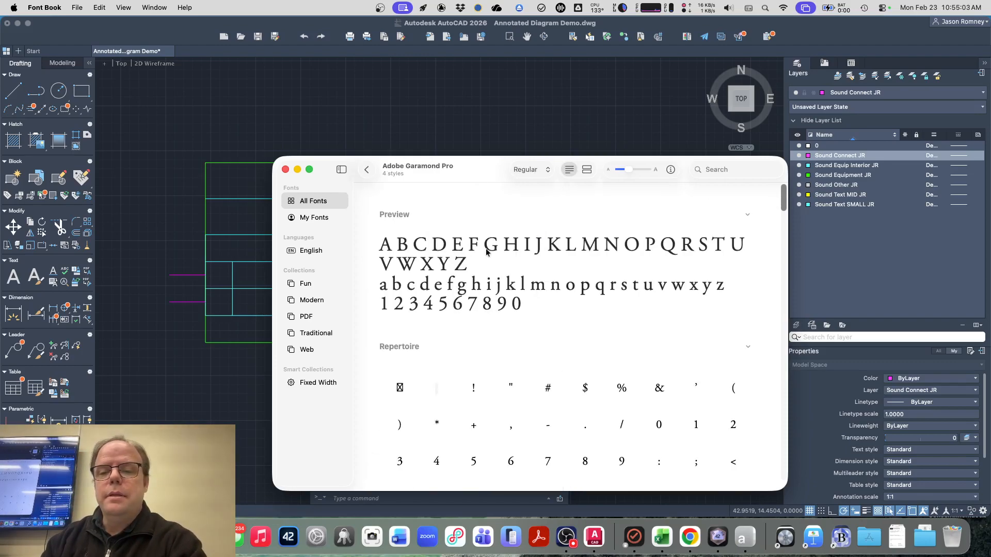
pyautogui.moveTo(630, 170); pyautogui.dragTo(642, 171)
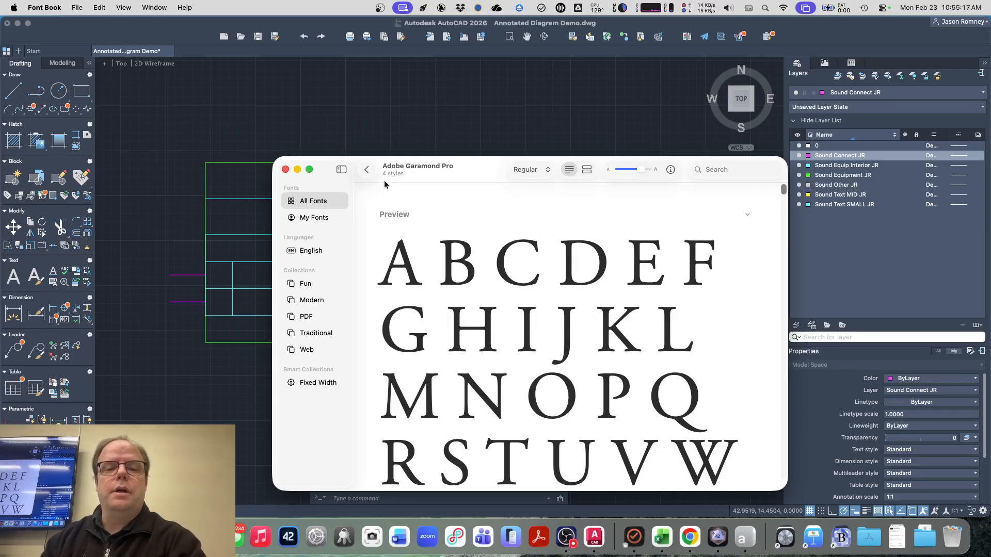
pyautogui.click(366, 170)
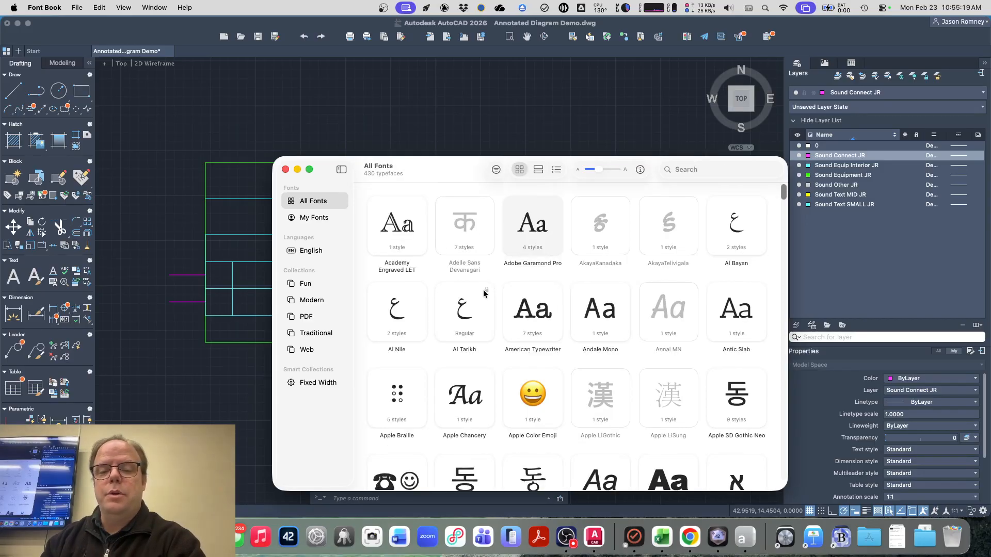
# - Examine the uppercase and lowercase letterforms of the Andale Mono font in its preview
pyautogui.doubleClick(607, 312)
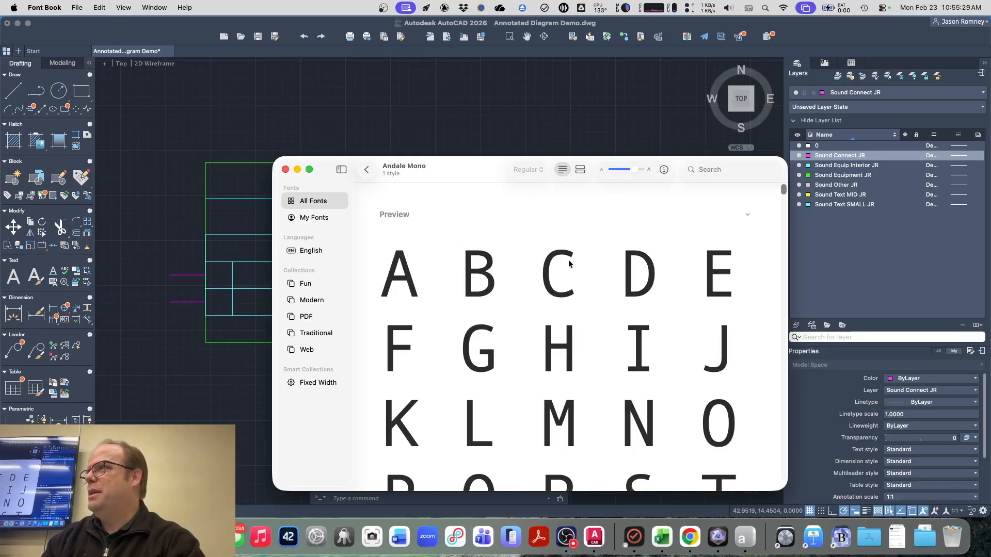
pyautogui.click(367, 170)
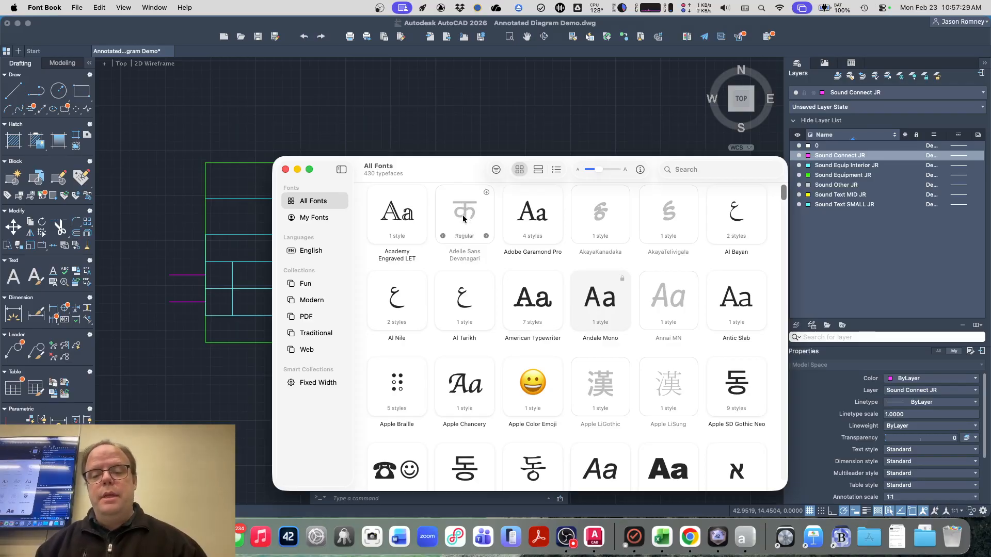
pyautogui.scroll(-1, 471, 226)
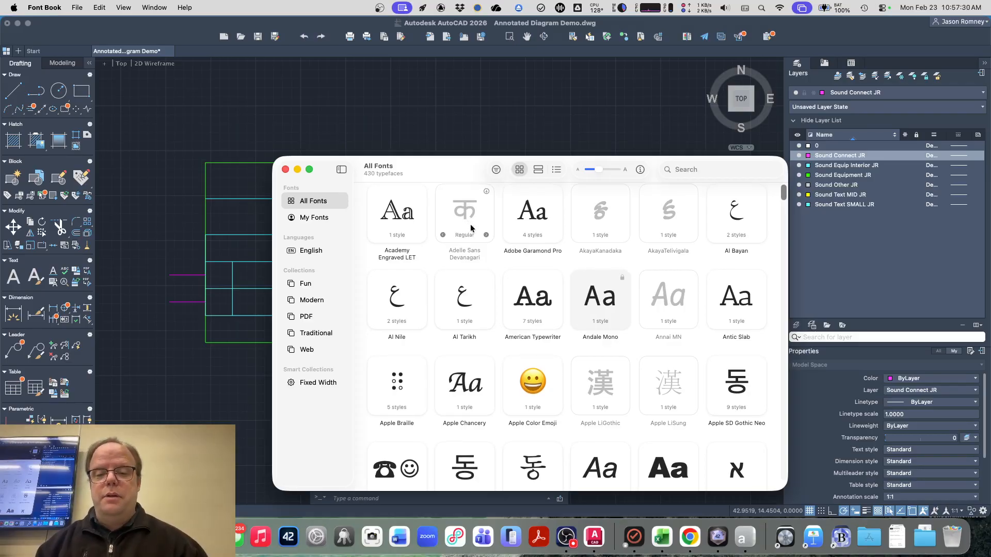
pyautogui.doubleClick(581, 302)
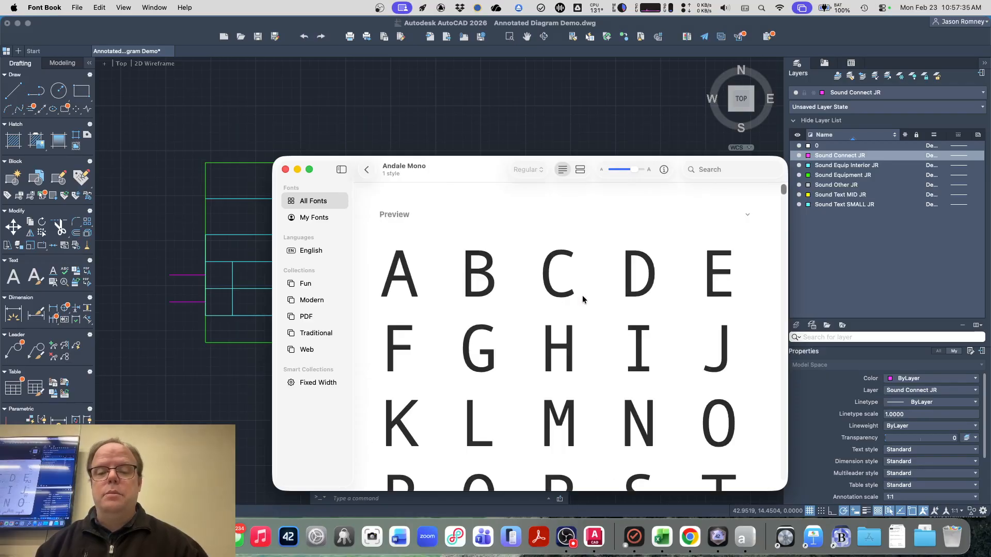
pyautogui.scroll(-4, 559, 288)
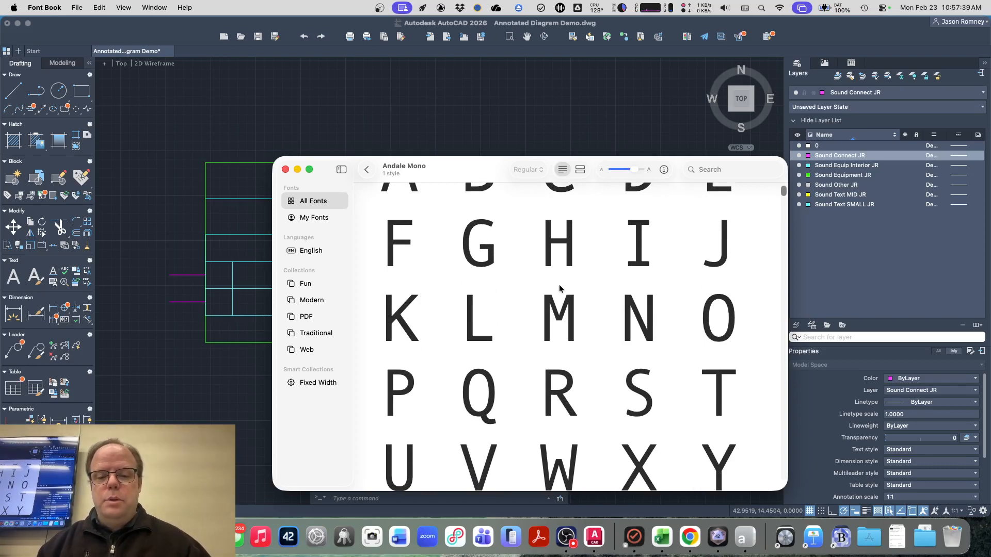
pyautogui.scroll(3, 559, 289)
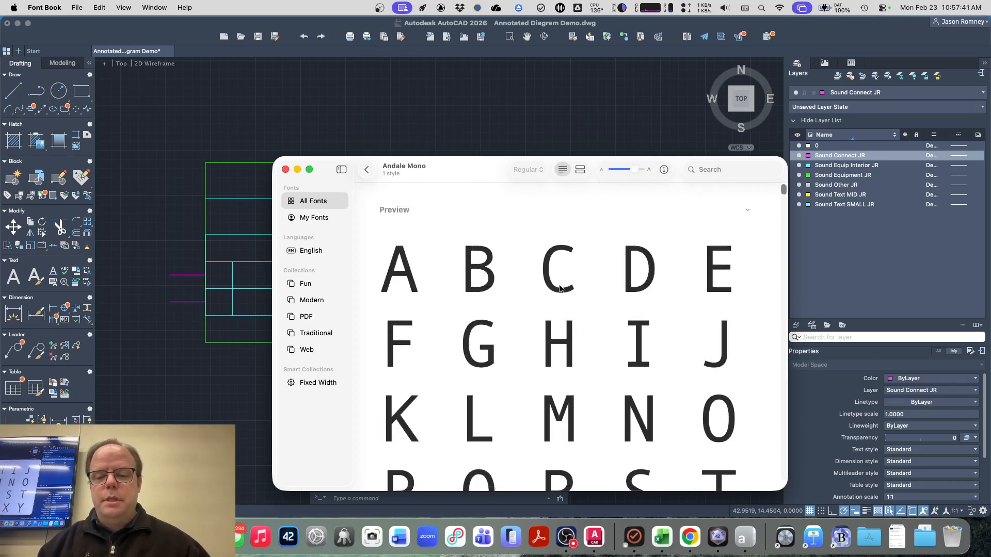
pyautogui.scroll(-2, 560, 289)
pyautogui.scroll(-5, 559, 289)
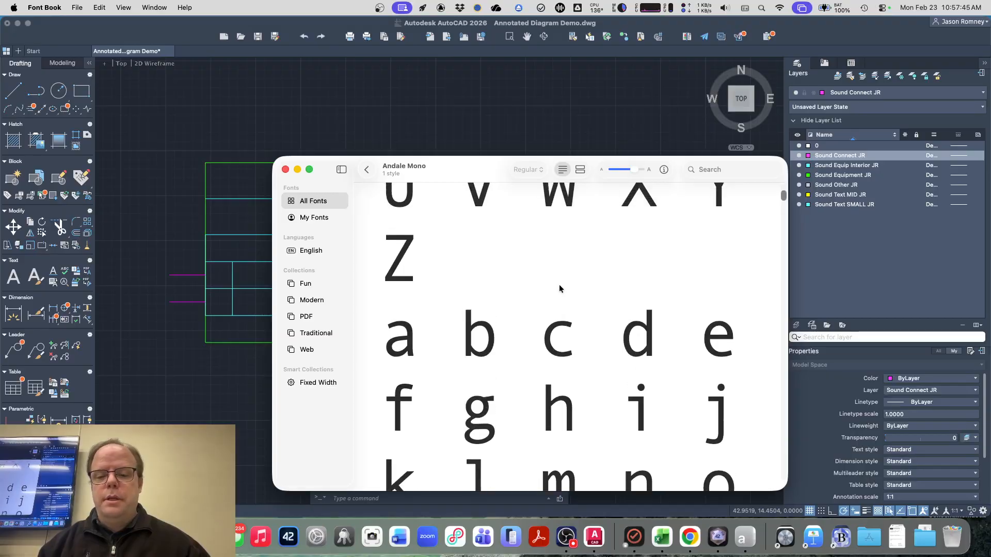
pyautogui.scroll(3, 560, 288)
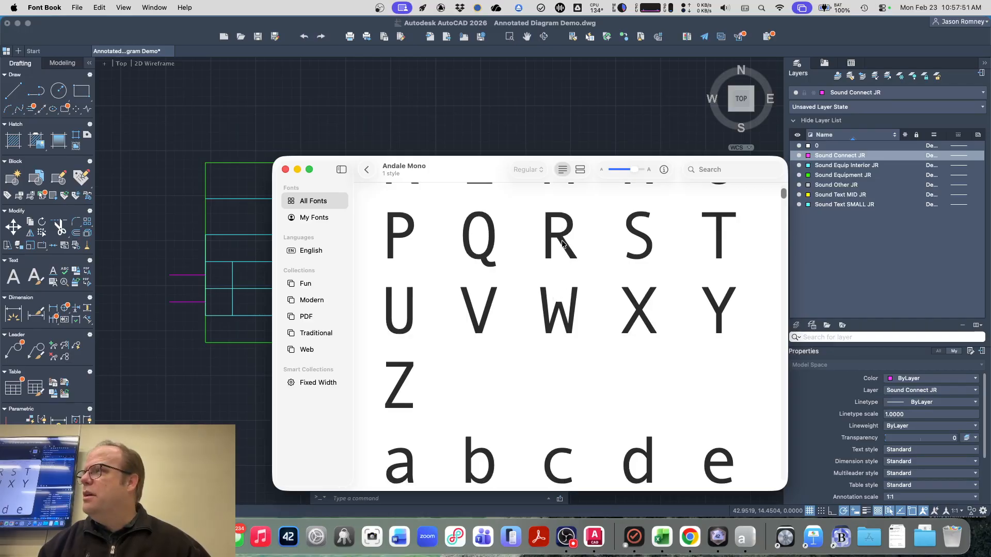
pyautogui.scroll(8, 561, 242)
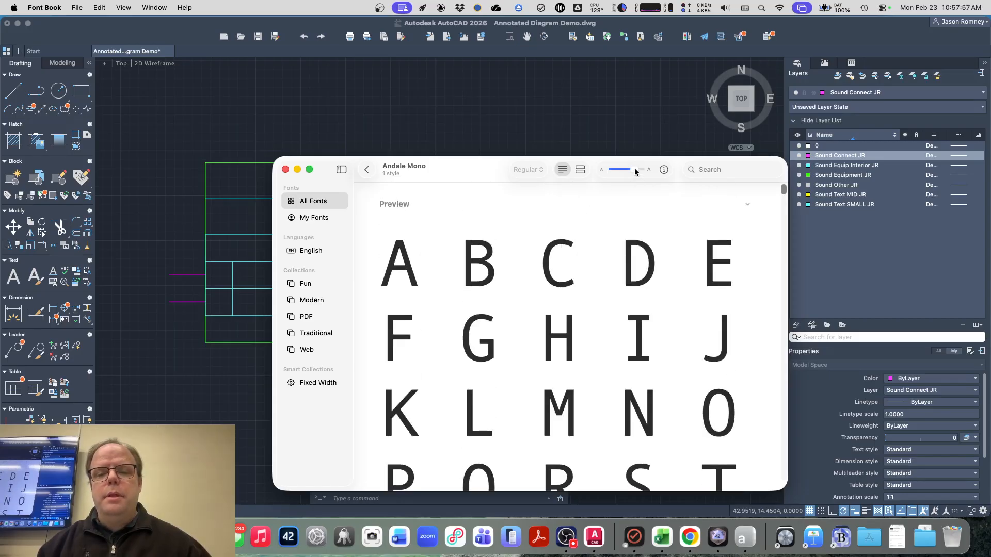
# - Compare Andale Mono's legibility at smaller and larger preview sizes, and quit Font Book to return to AutoCAD
pyautogui.moveTo(633, 170)
pyautogui.mouseDown()
pyautogui.moveTo(606, 173)
pyautogui.moveTo(623, 173)
pyautogui.mouseUp()
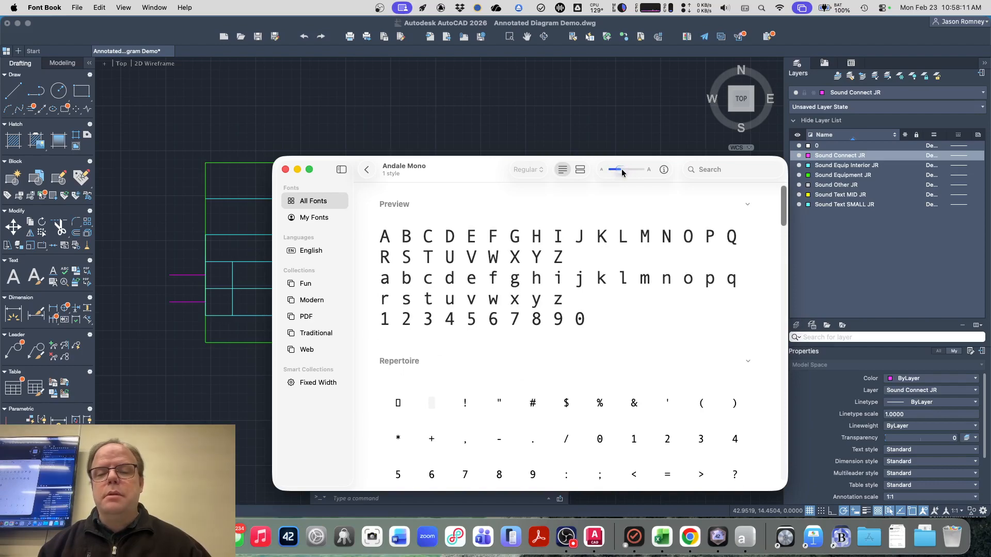
pyautogui.moveTo(622, 172)
pyautogui.mouseDown()
pyautogui.moveTo(612, 172)
pyautogui.moveTo(643, 170)
pyautogui.moveTo(609, 172)
pyautogui.moveTo(639, 176)
pyautogui.mouseUp()
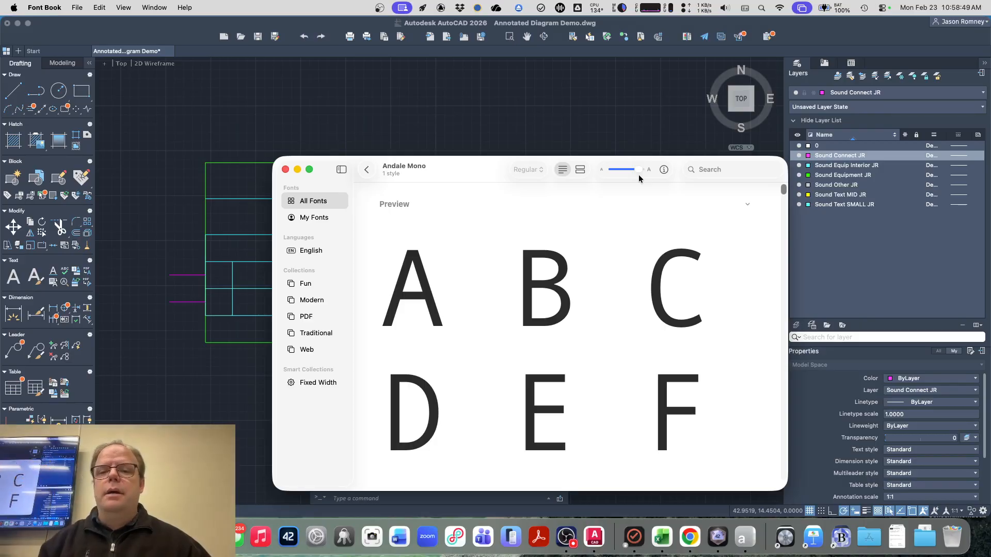
pyautogui.moveTo(639, 171); pyautogui.dragTo(617, 173)
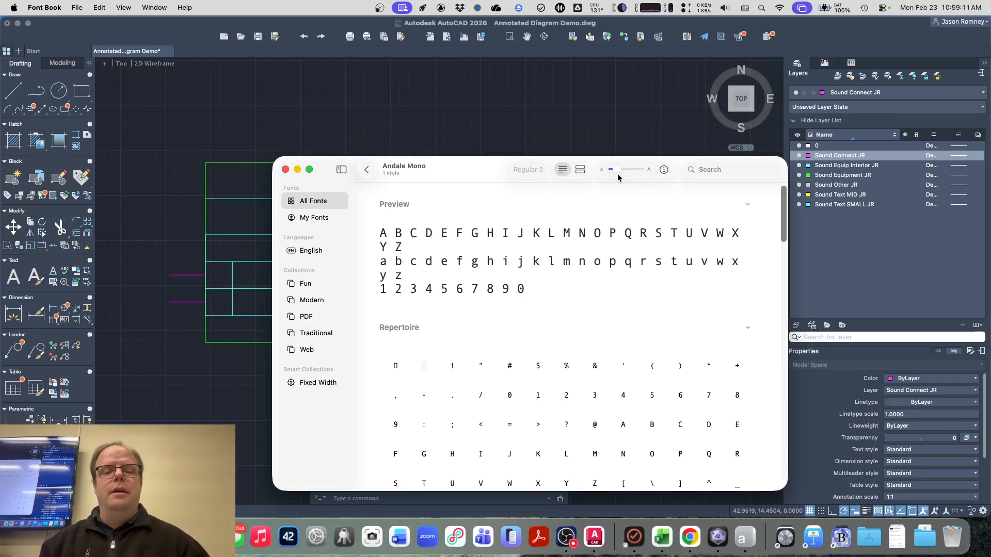
pyautogui.press('super+q')
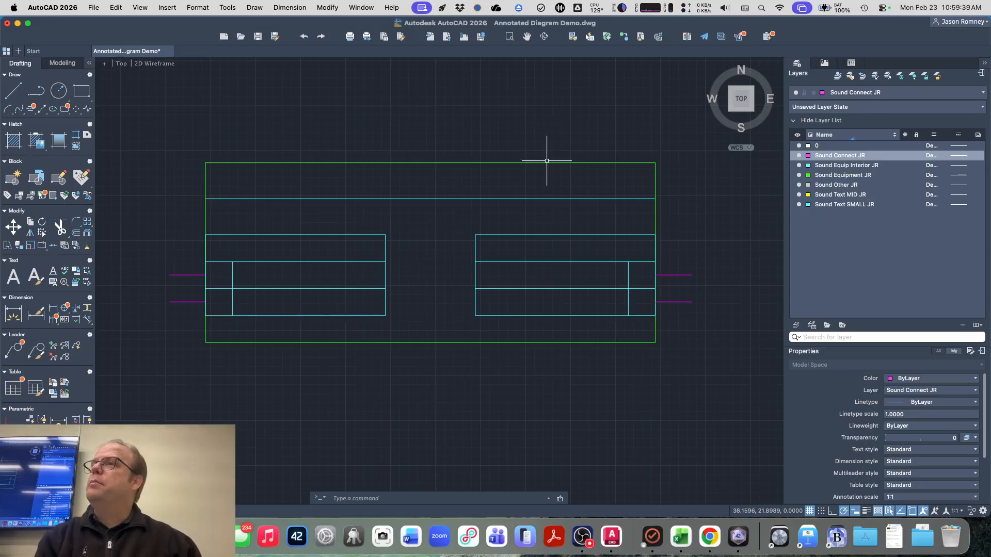
# - Open the text style settings and enlarge the dialog so more of the font family list is shown
pyautogui.write('style')
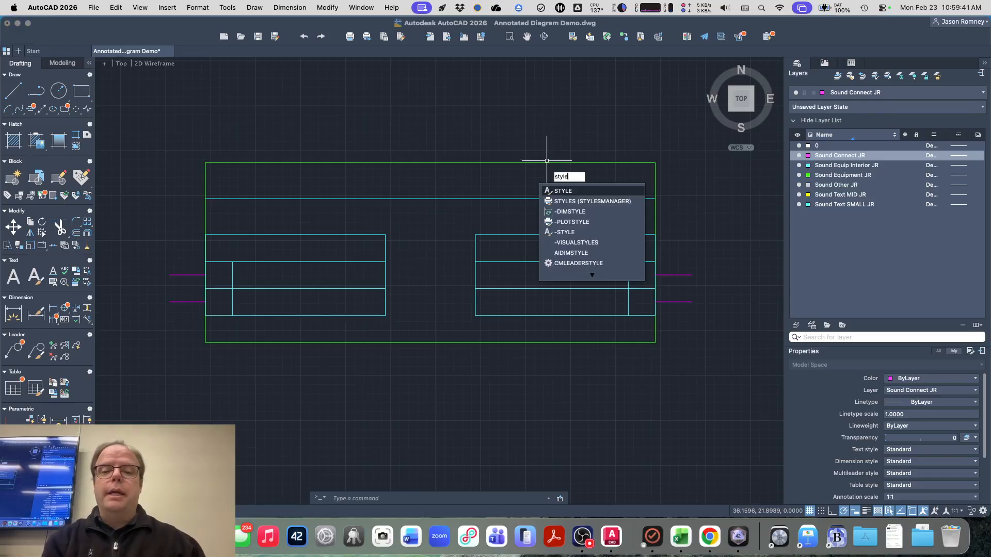
pyautogui.press('Return')
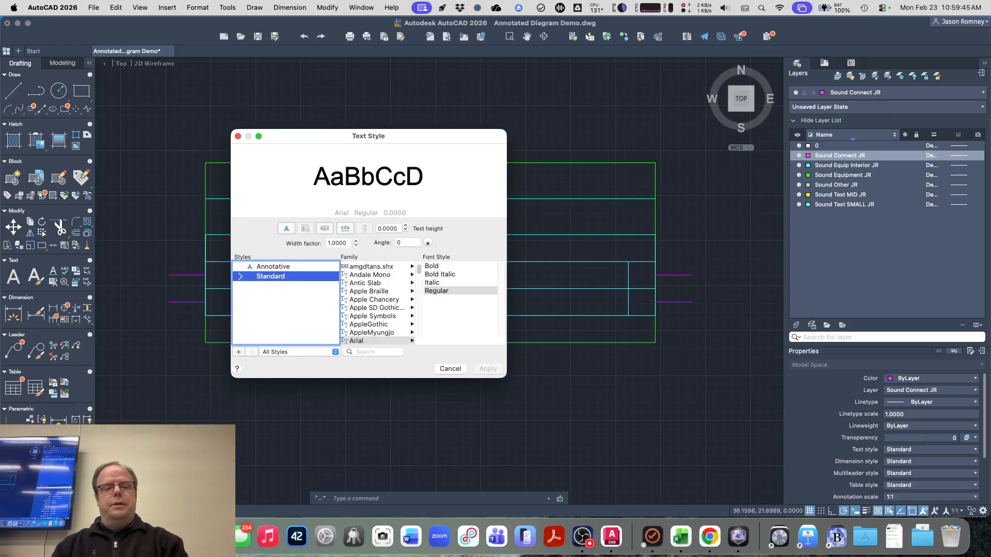
pyautogui.moveTo(505, 377); pyautogui.dragTo(711, 474)
pyautogui.moveTo(480, 137); pyautogui.dragTo(458, 58)
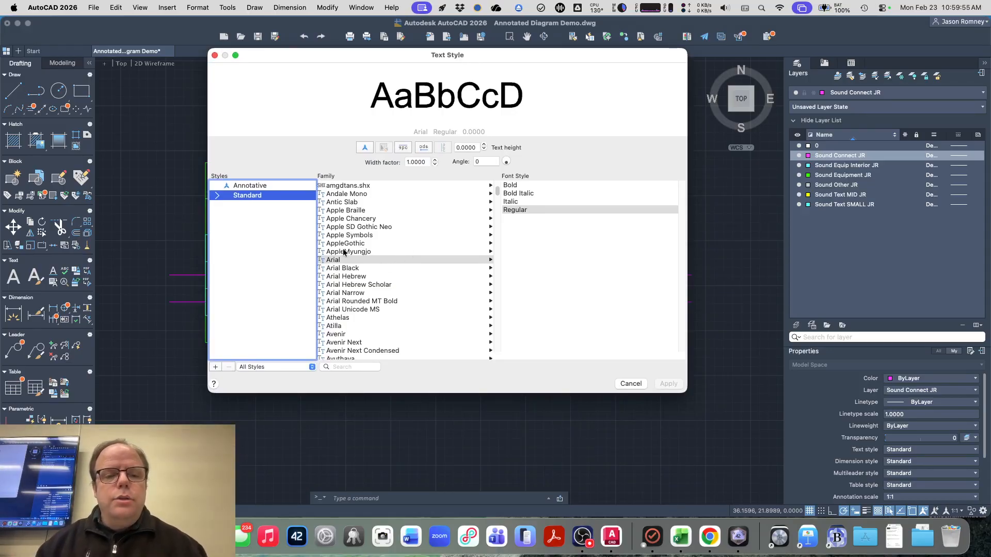
# - Browse the available font families, comparing the TrueType and SHX fonts offered for text styles
pyautogui.scroll(-10, 346, 253)
pyautogui.scroll(-20, 344, 252)
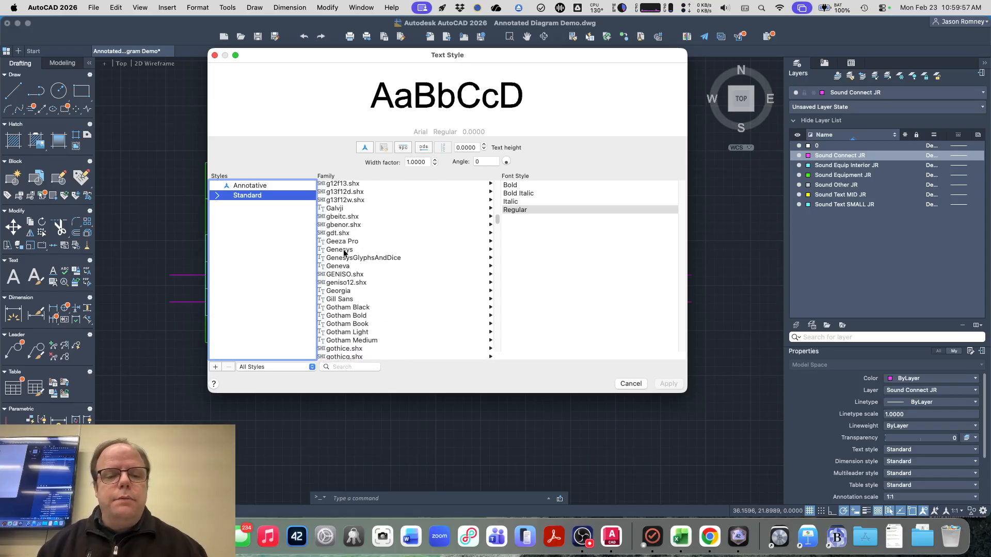
pyautogui.scroll(-20, 345, 253)
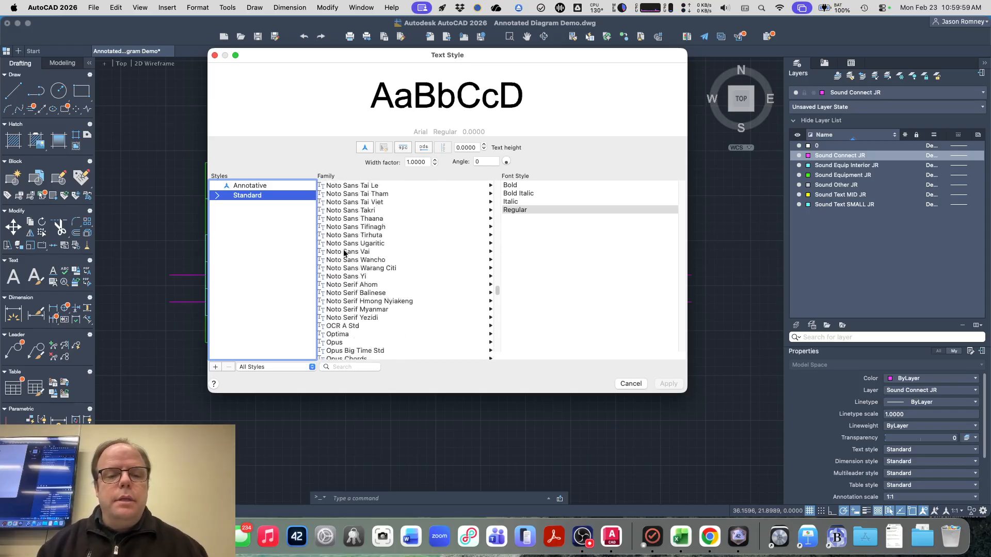
pyautogui.scroll(20, 345, 251)
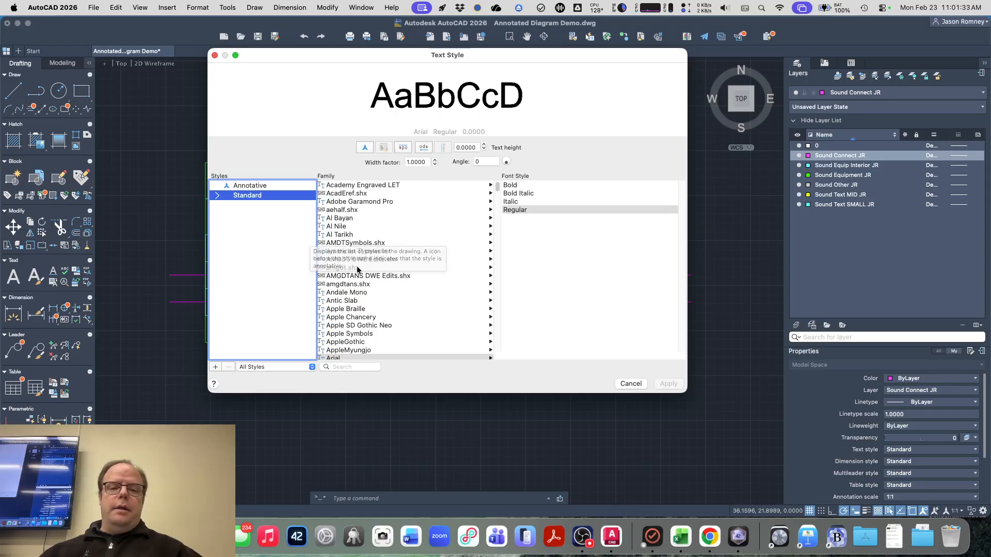
pyautogui.scroll(-6, 357, 269)
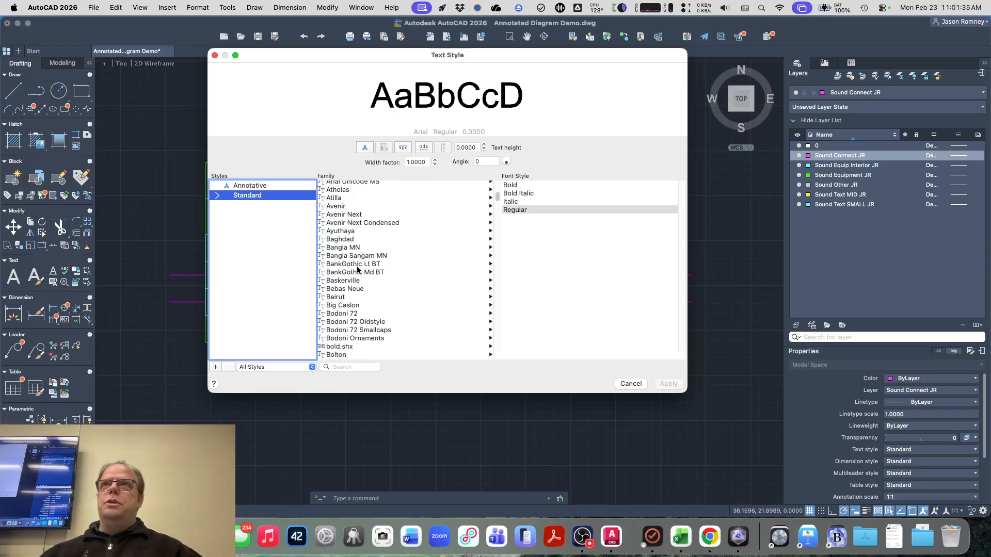
pyautogui.scroll(-6, 357, 269)
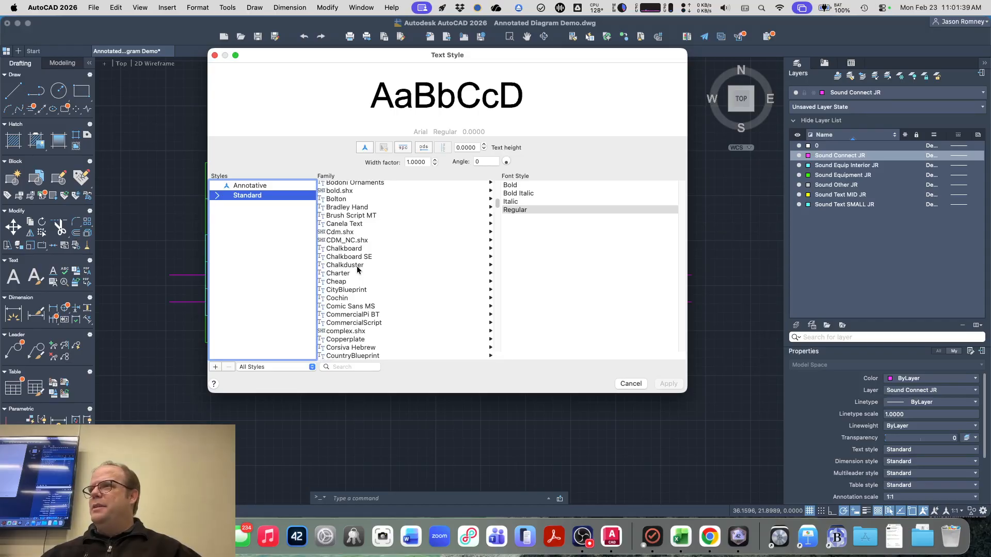
pyautogui.scroll(-1, 354, 270)
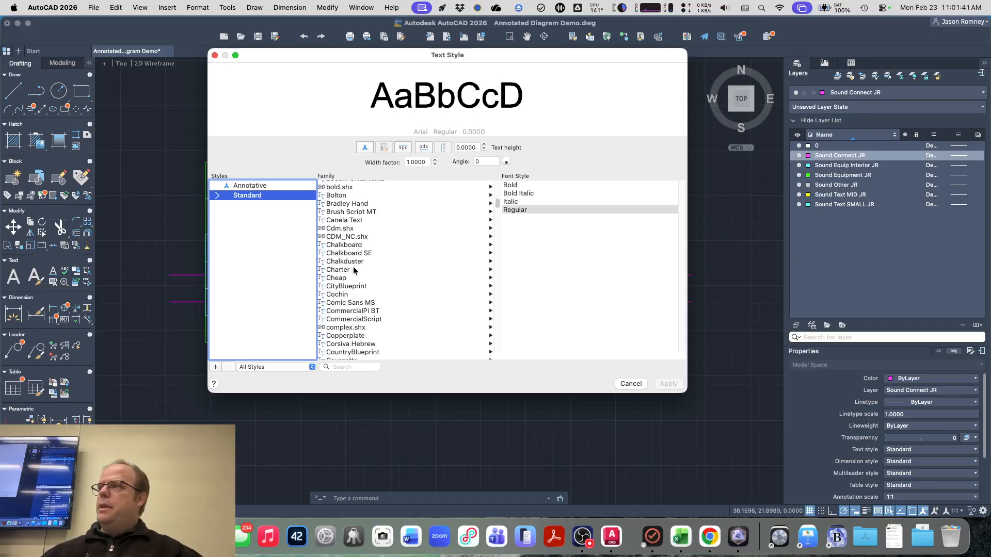
pyautogui.scroll(-15, 354, 269)
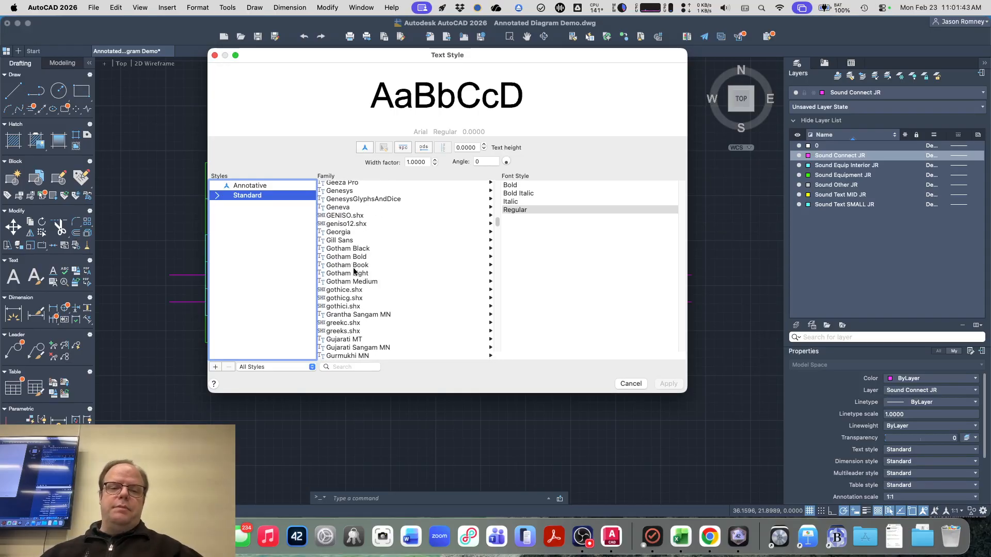
pyautogui.scroll(-20, 353, 270)
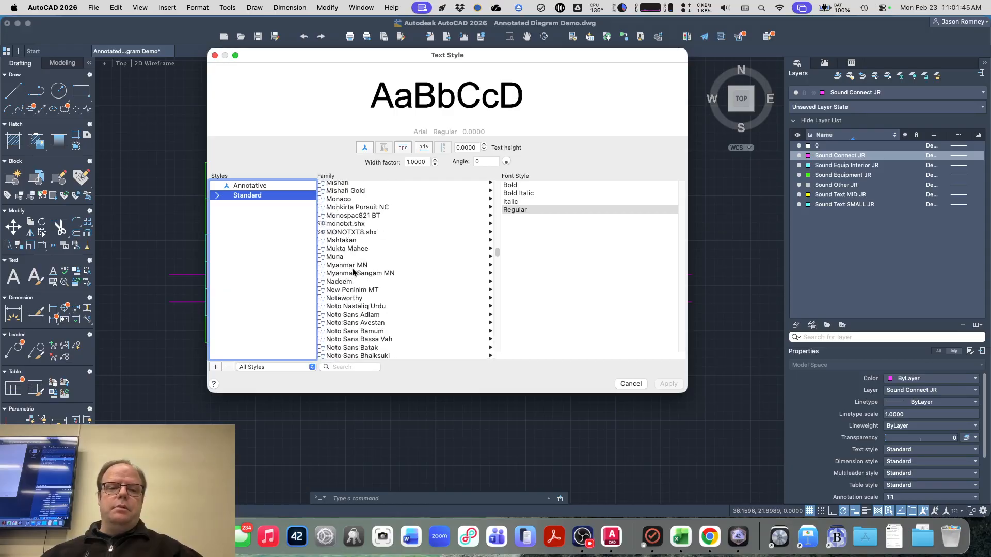
pyautogui.scroll(-20, 353, 270)
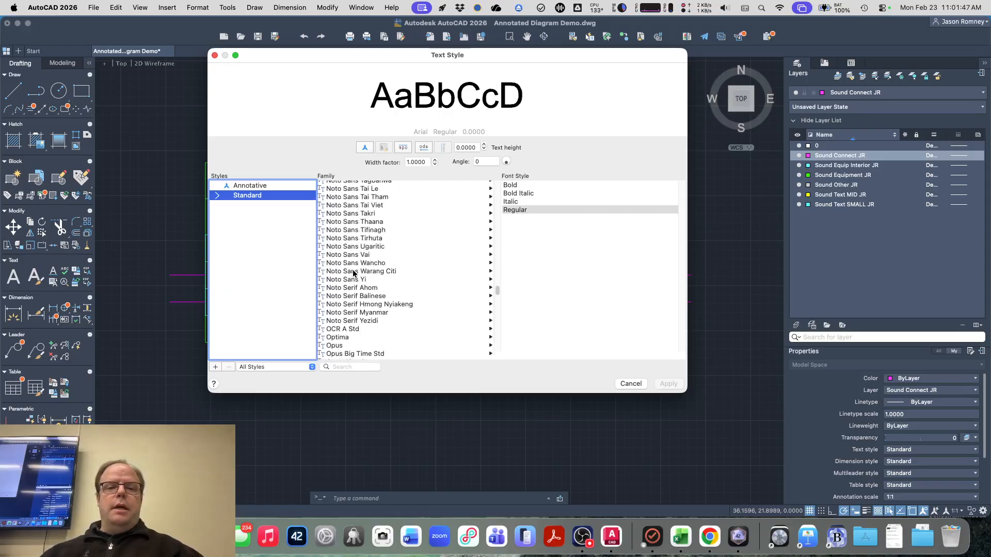
pyautogui.scroll(20, 353, 271)
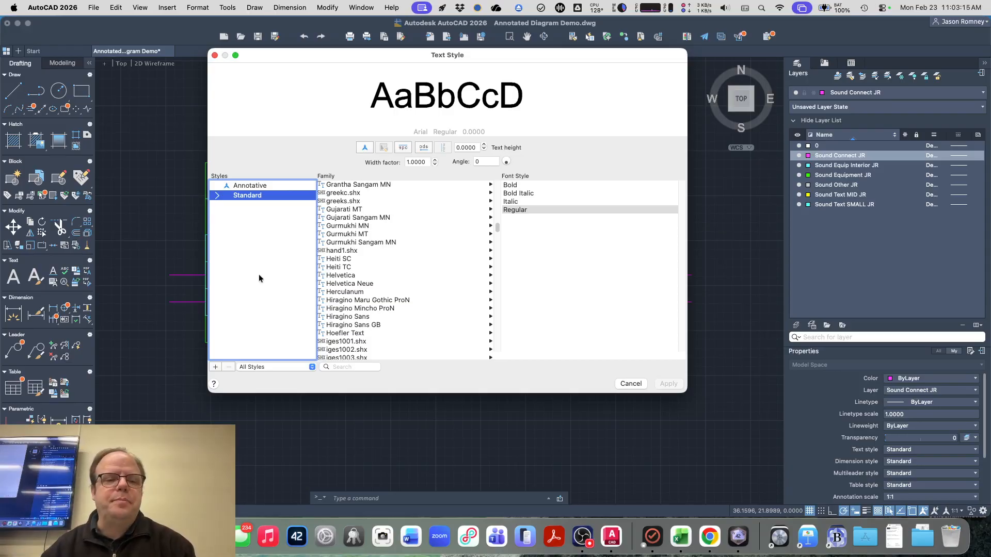
# - Create a new text style named Sound MID JR
pyautogui.click(216, 367)
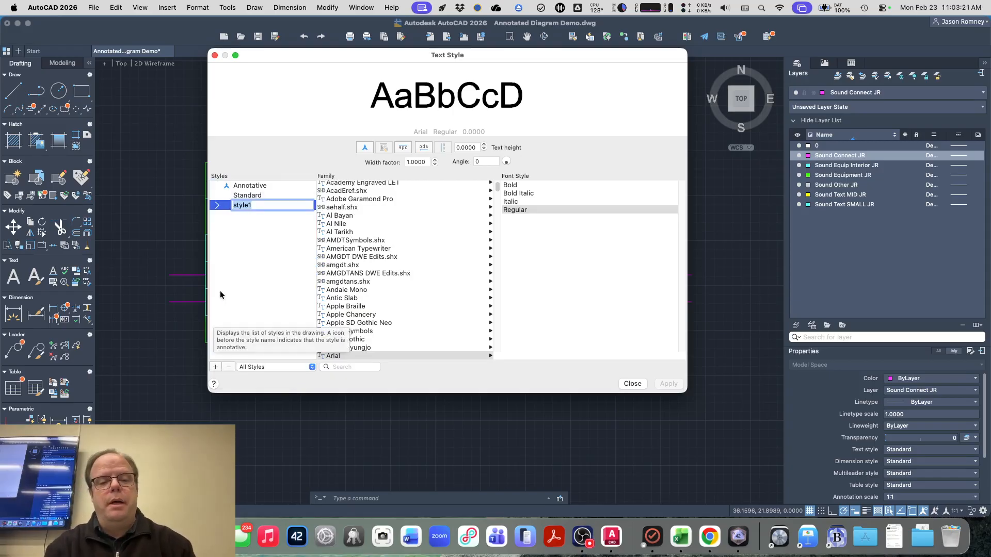
pyautogui.write('Sound ')
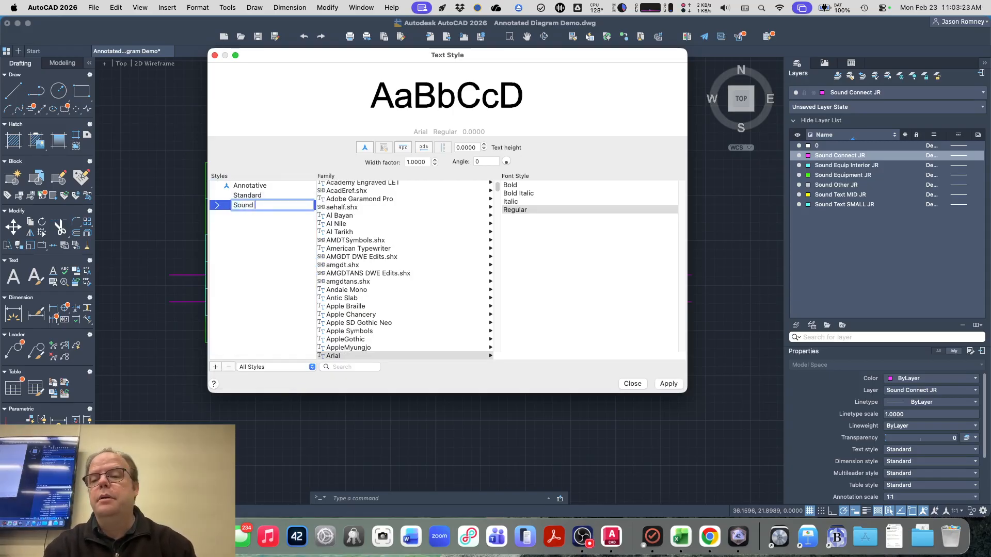
pyautogui.write('MID JR')
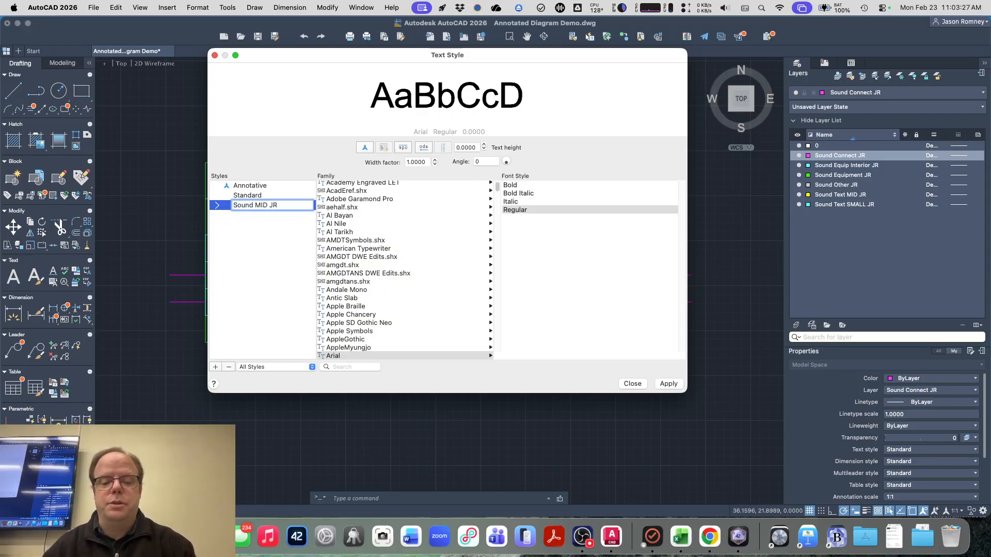
pyautogui.press('Return')
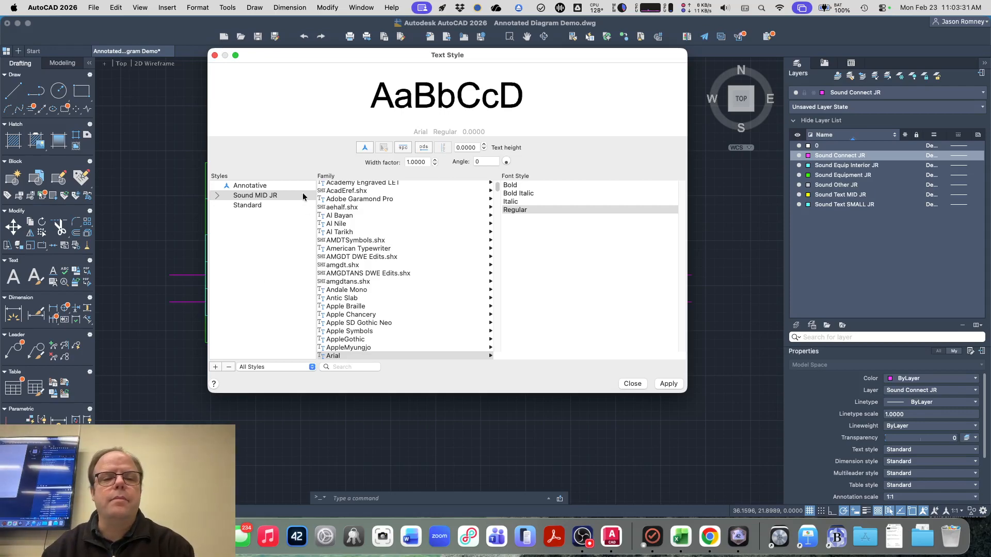
pyautogui.click(293, 237)
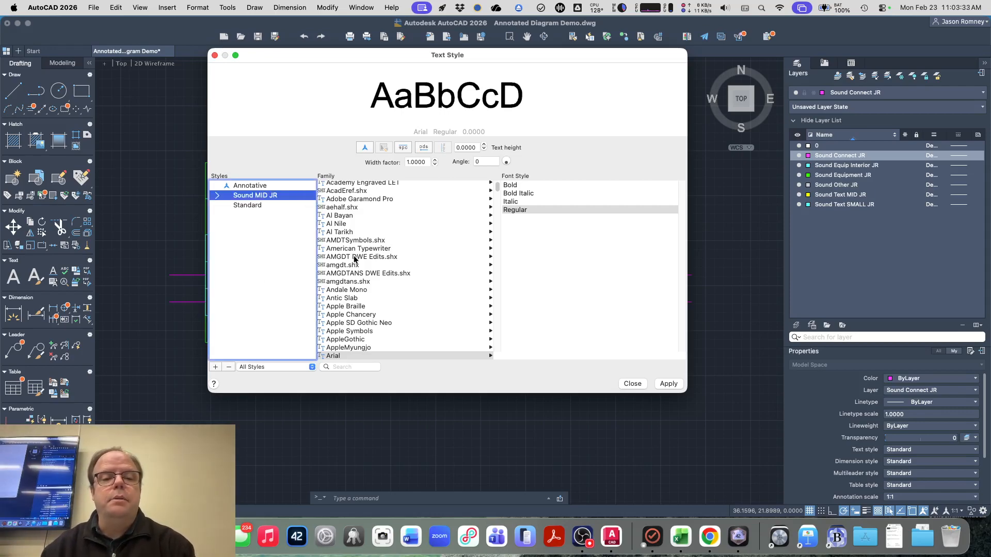
# - Choose romans.shx as the font of the Sound MID JR text style
pyautogui.scroll(-15, 354, 258)
pyautogui.scroll(-15, 353, 260)
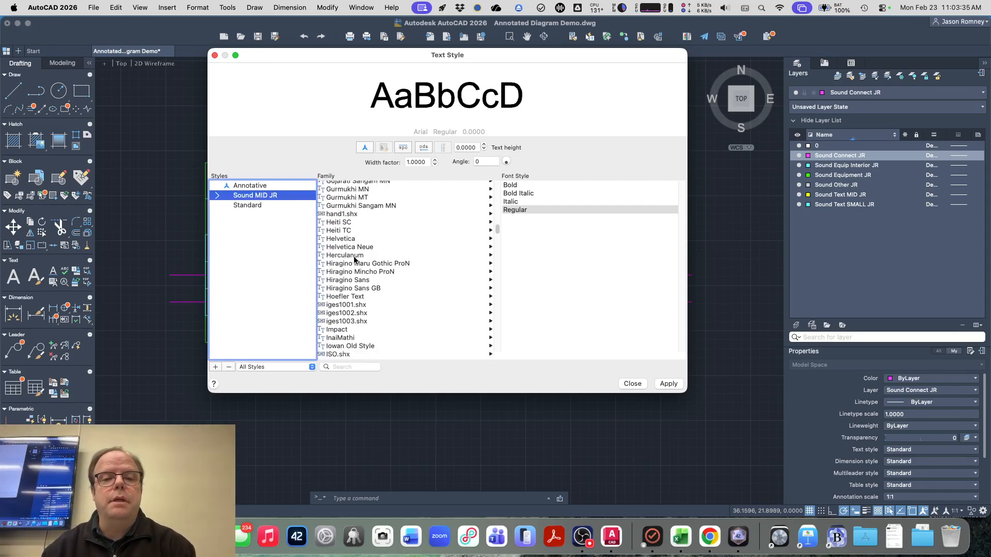
pyautogui.scroll(-15, 354, 259)
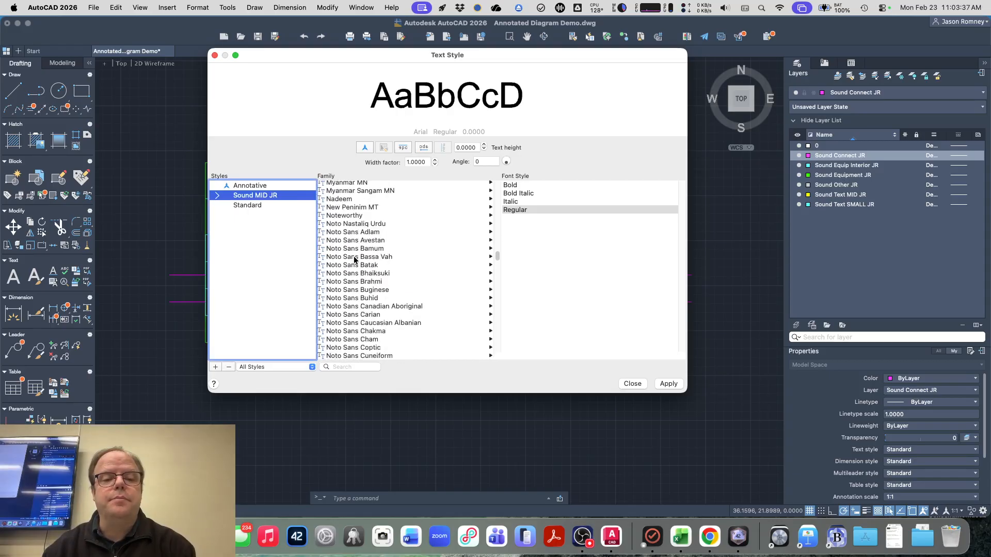
pyautogui.scroll(-10, 354, 259)
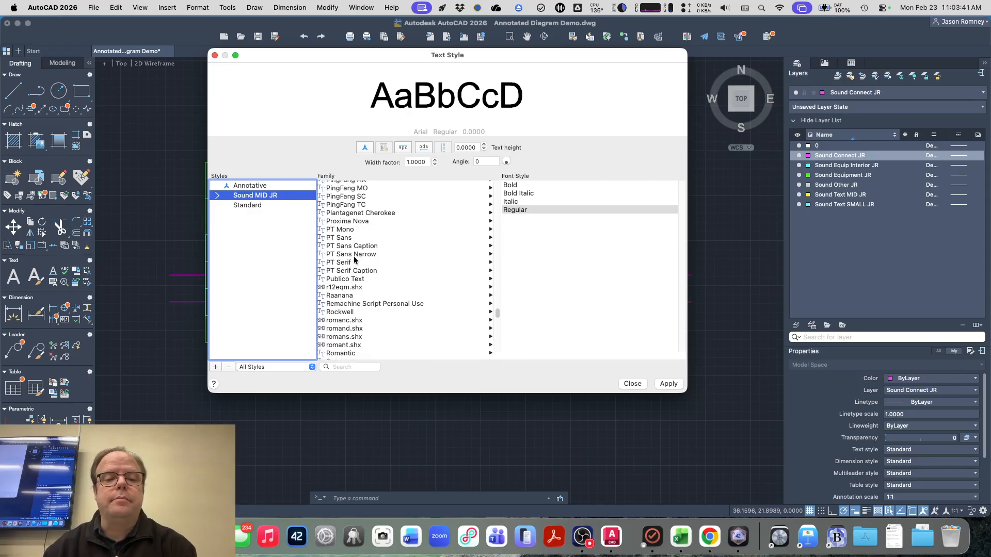
pyautogui.click(353, 337)
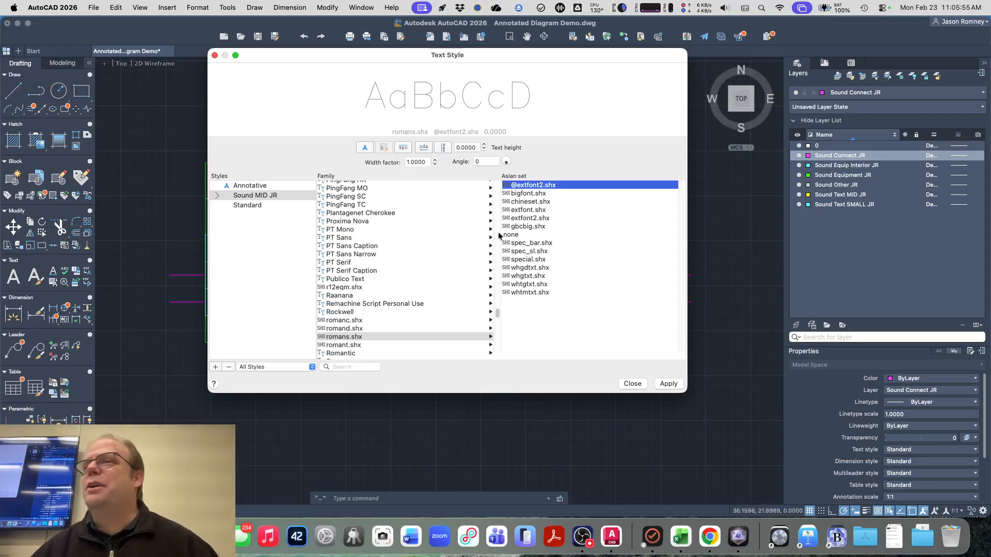
# - Set the text height of the Sound MID JR style to 1.5
pyautogui.click(467, 148)
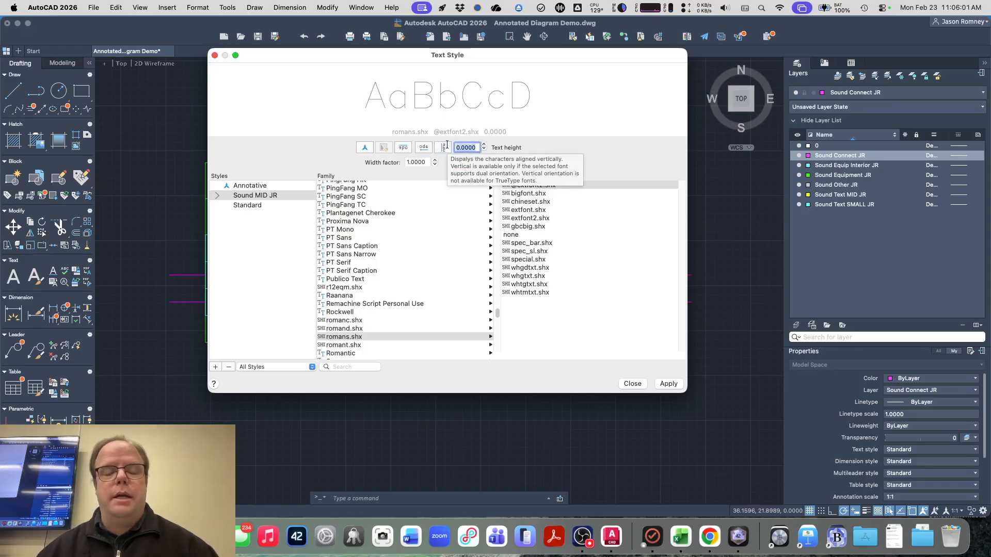
pyautogui.write('1.5')
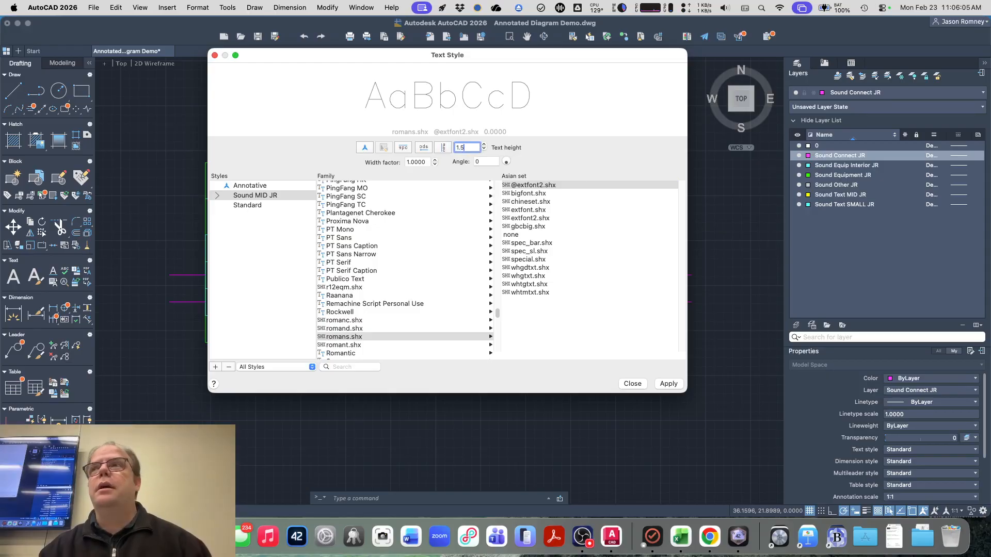
pyautogui.press('Return')
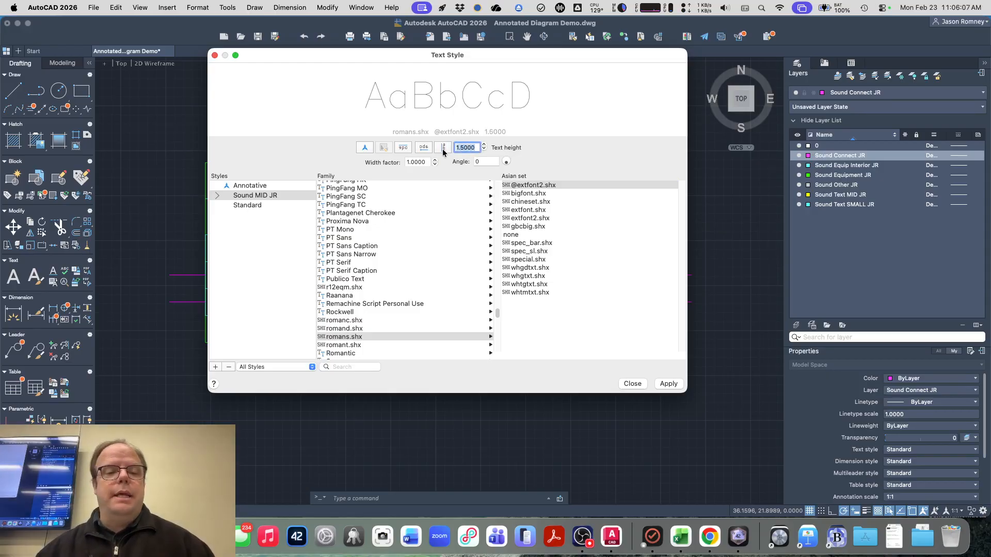
pyautogui.press('super+Tab')
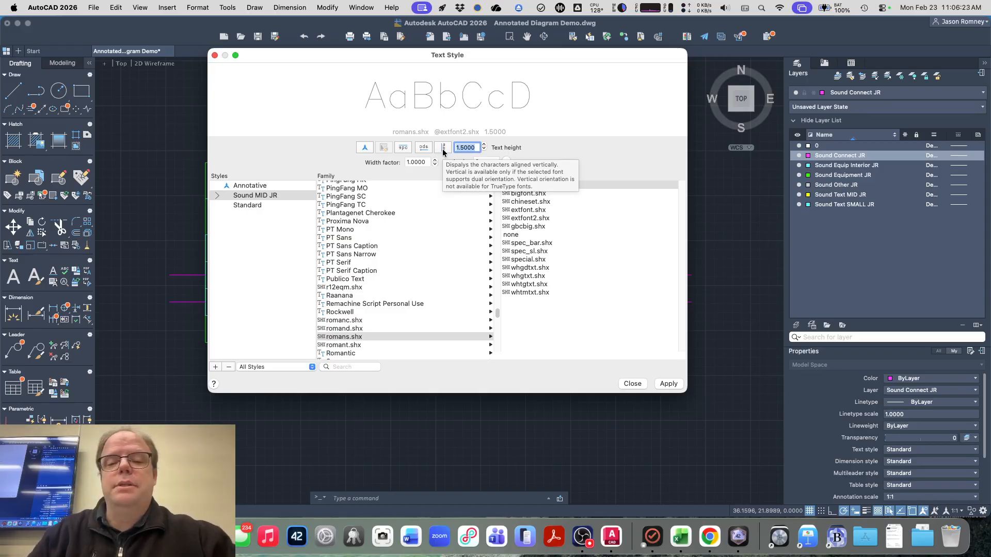
pyautogui.click(280, 263)
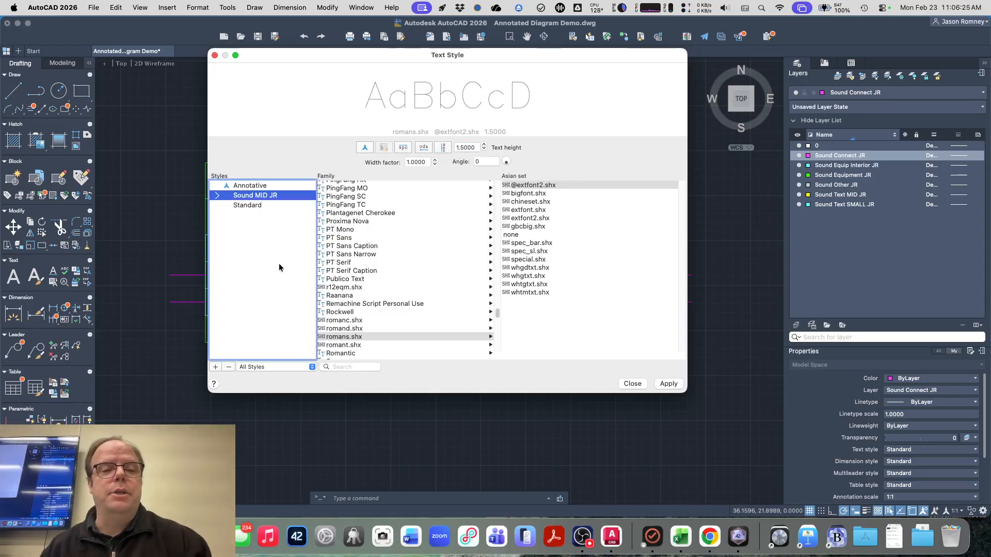
# - Create another text style named Sound SMALL JR
pyautogui.click(215, 367)
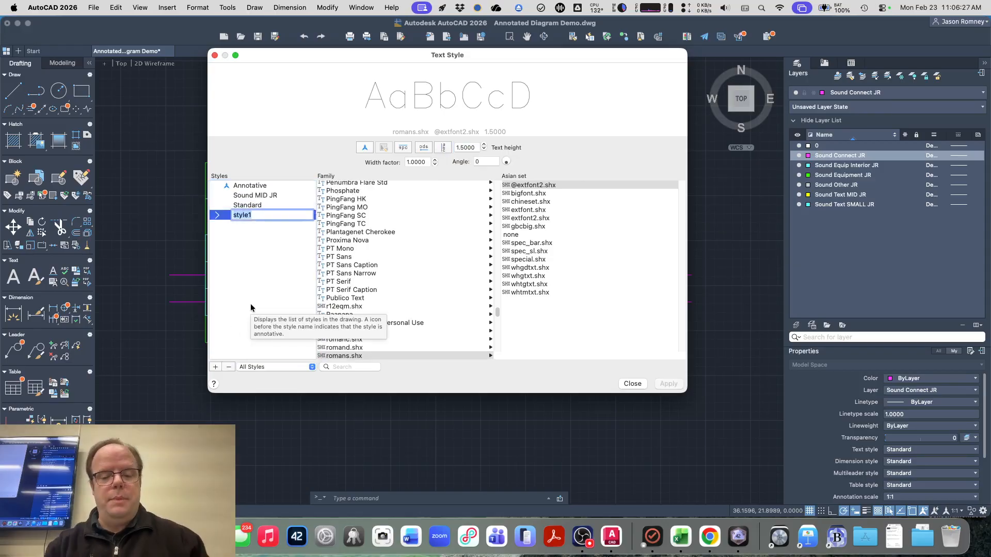
pyautogui.write('Sound ')
pyautogui.write('S')
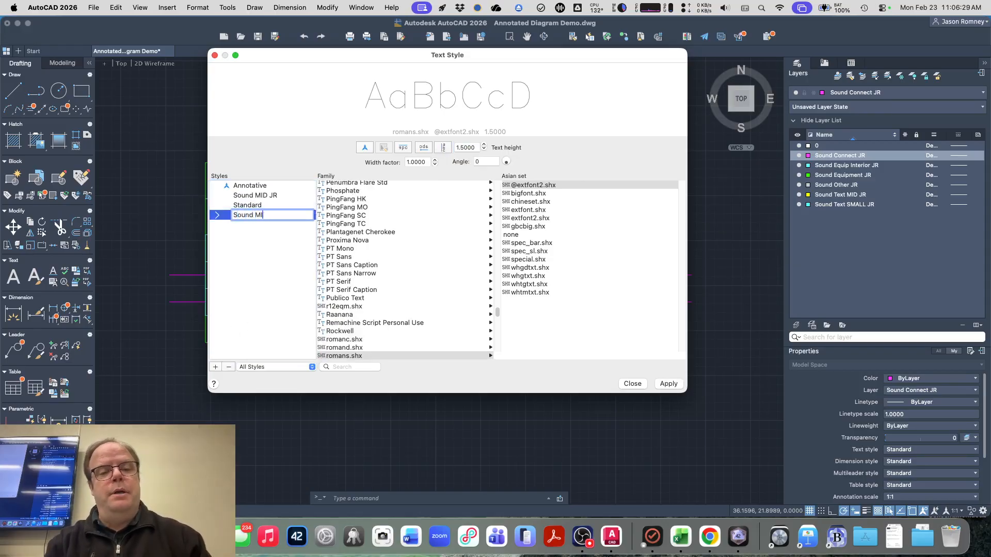
pyautogui.write('MALL JR')
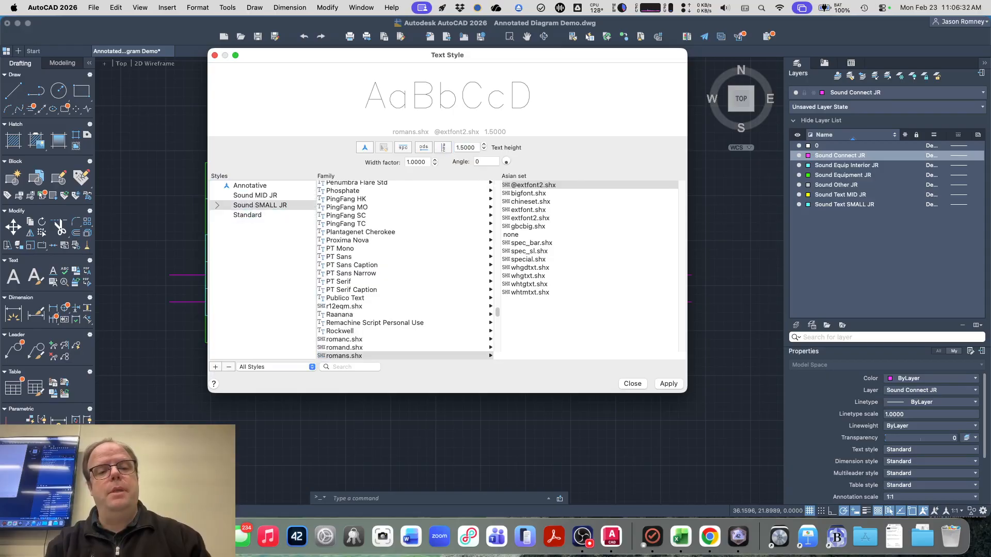
pyautogui.press('Return')
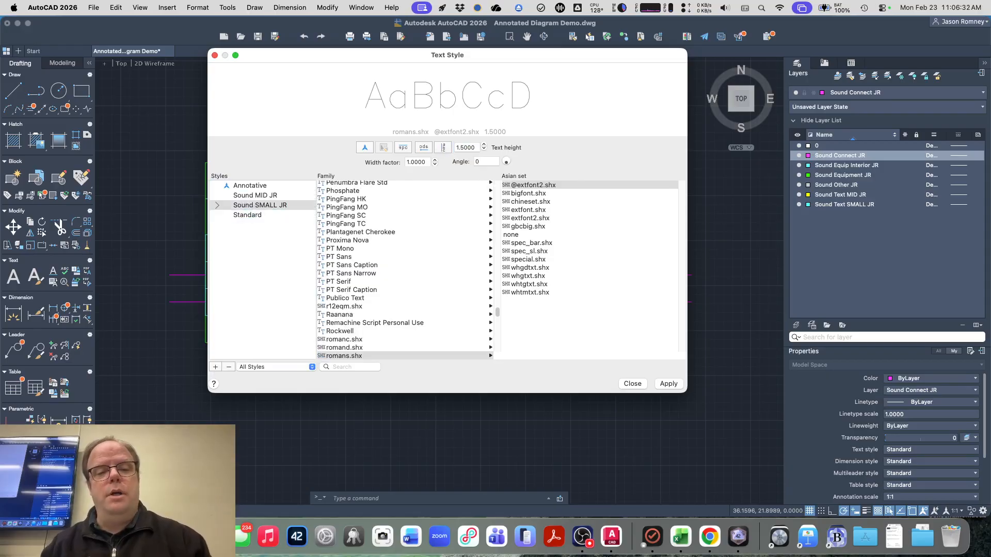
# - Give the Sound SMALL JR style the romans.shx font and a text height of 1, and reselect Sound MID JR
pyautogui.click(341, 356)
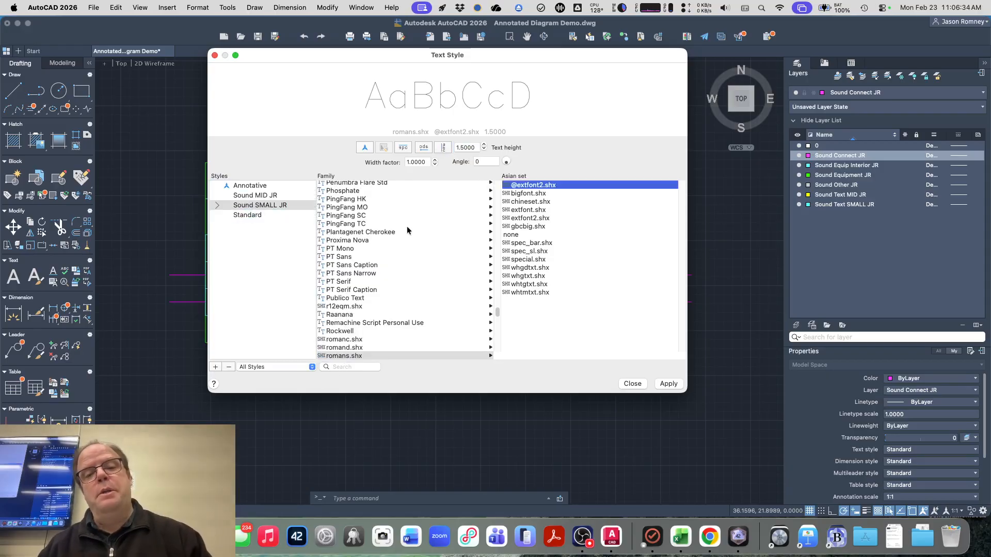
pyautogui.click(473, 146)
pyautogui.write('1')
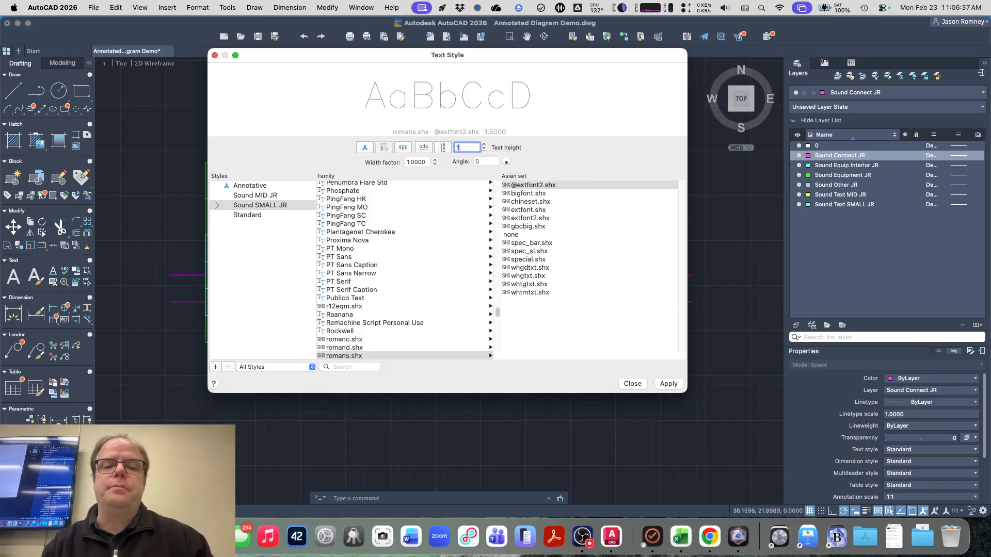
pyautogui.press('Return')
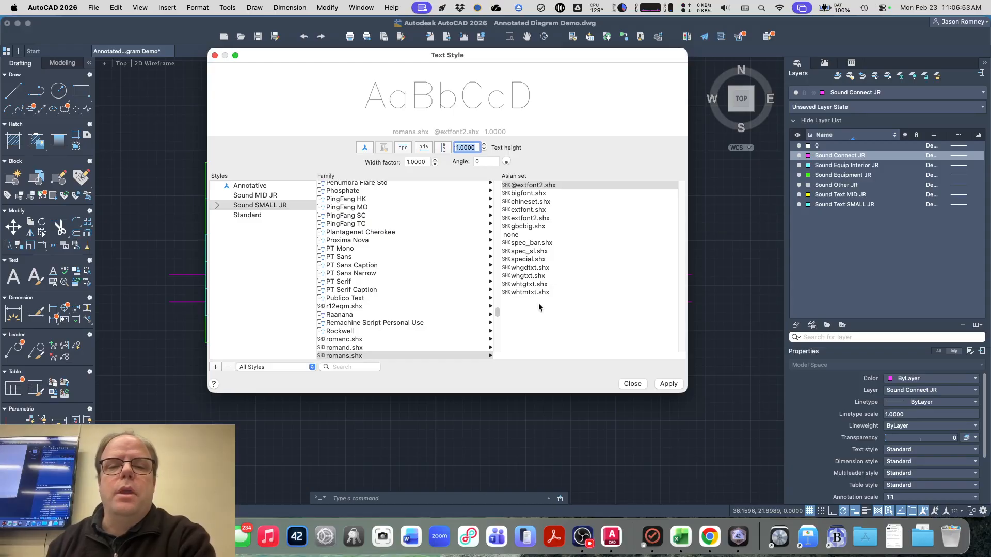
pyautogui.click(268, 196)
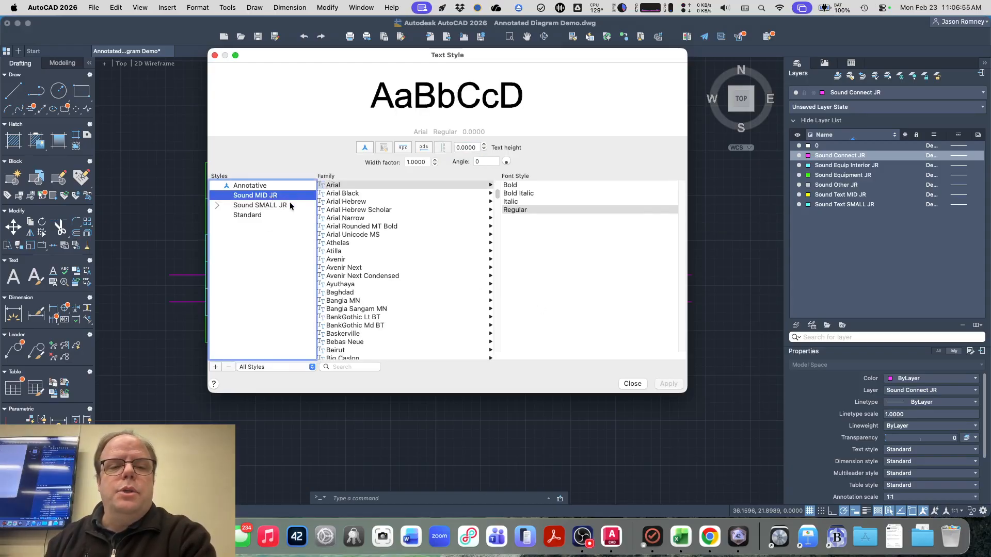
# - Make Sound SMALL JR the current text style and Sound Text MID JR the current layer
pyautogui.click(289, 206)
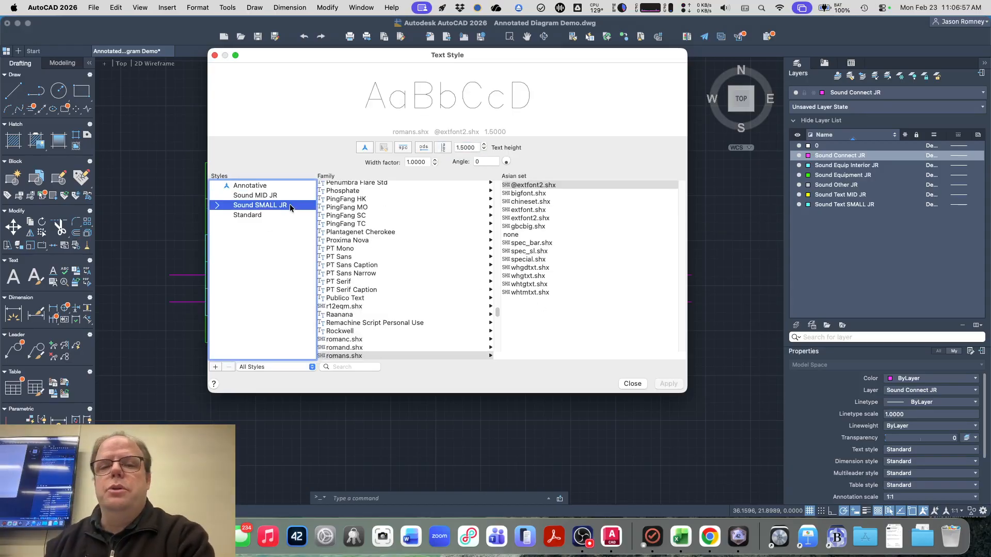
pyautogui.click(632, 384)
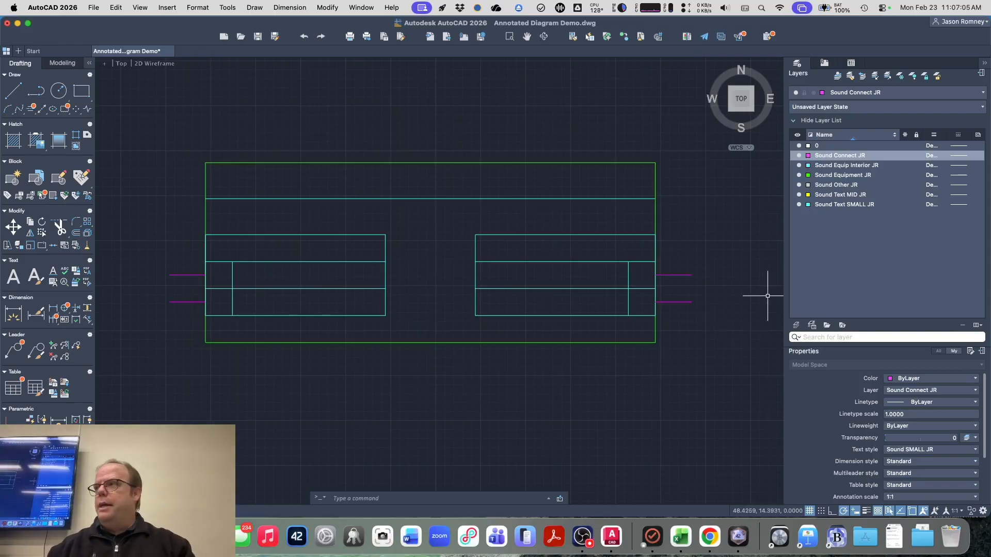
pyautogui.click(842, 95)
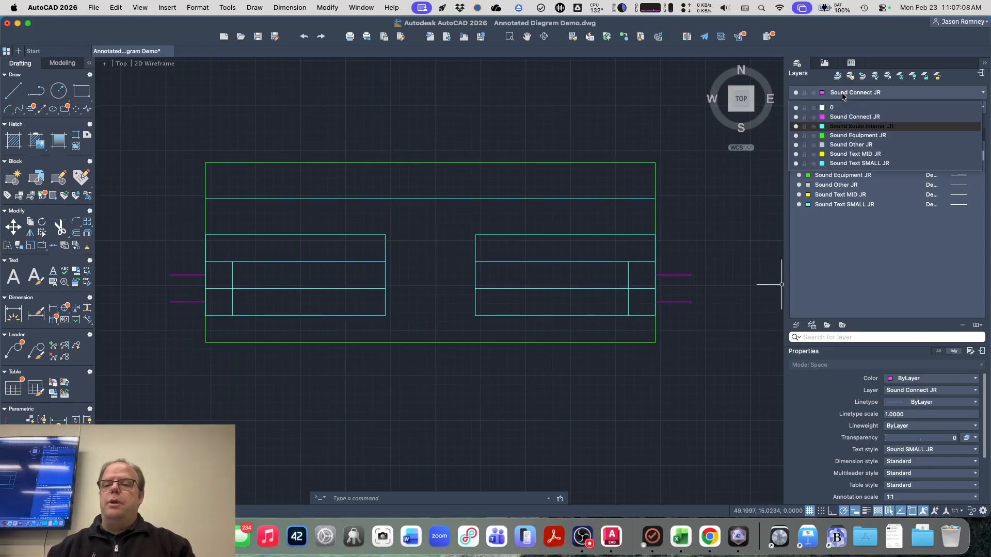
pyautogui.click(859, 154)
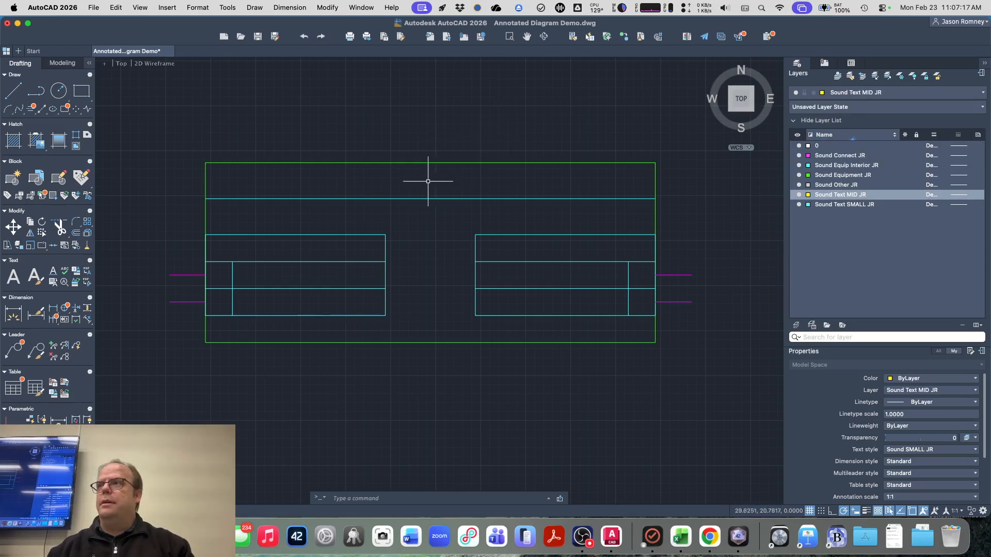
# - Consult the sample diagram in Chrome, and add the single-line text TYPE OR USE (#) above the equipment block in AutoCAD at 0 rotation
pyautogui.press('super+Tab')
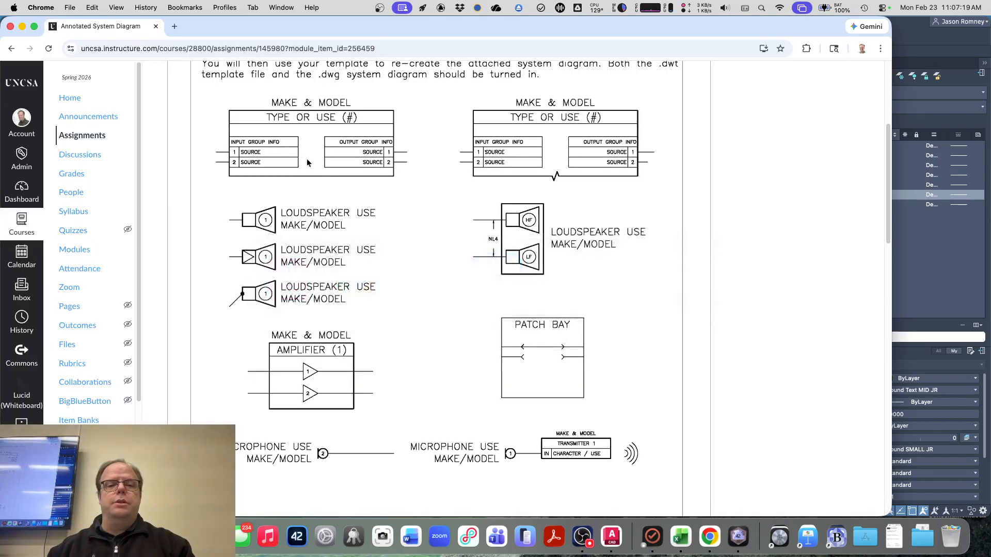
pyautogui.scroll(1, 290, 123)
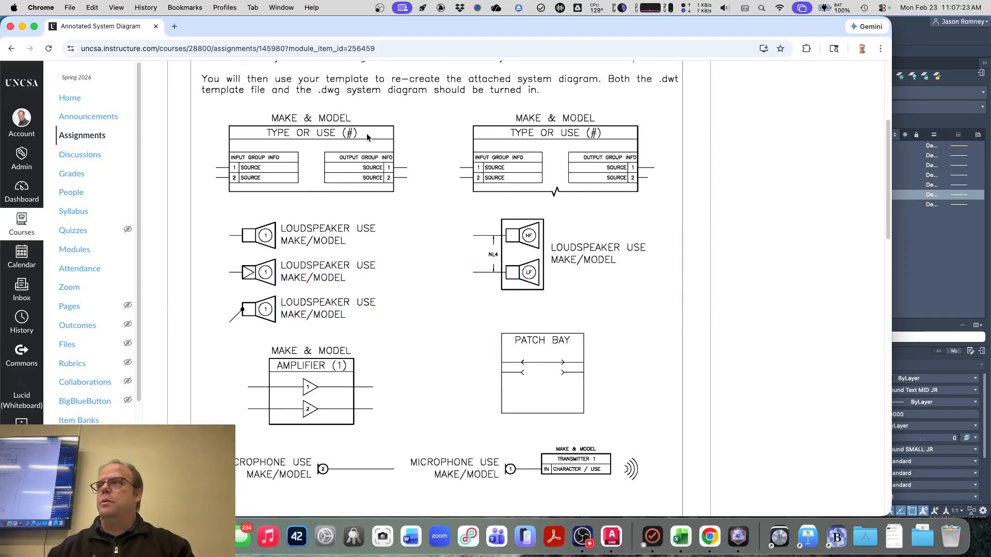
pyautogui.press('super+Tab')
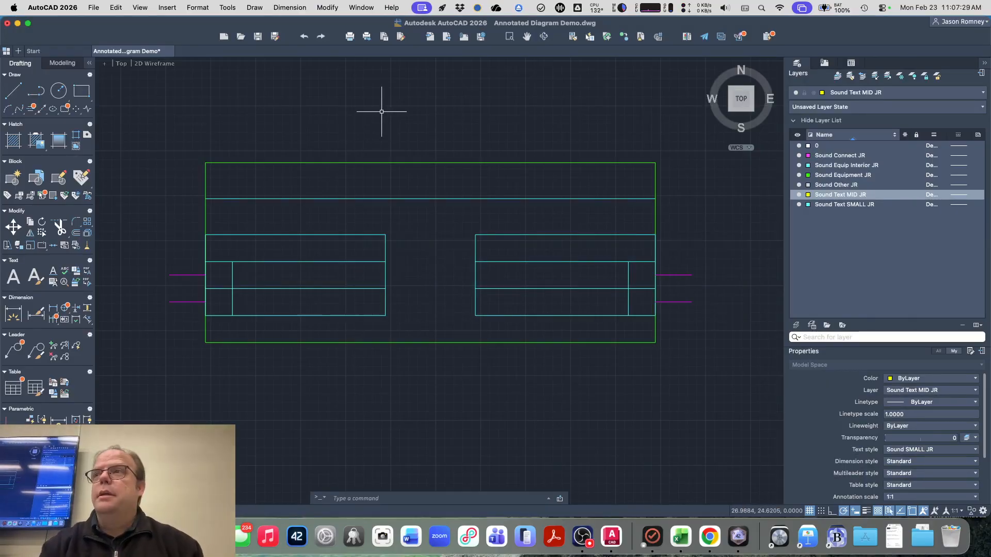
pyautogui.write('text')
pyautogui.press('Return')
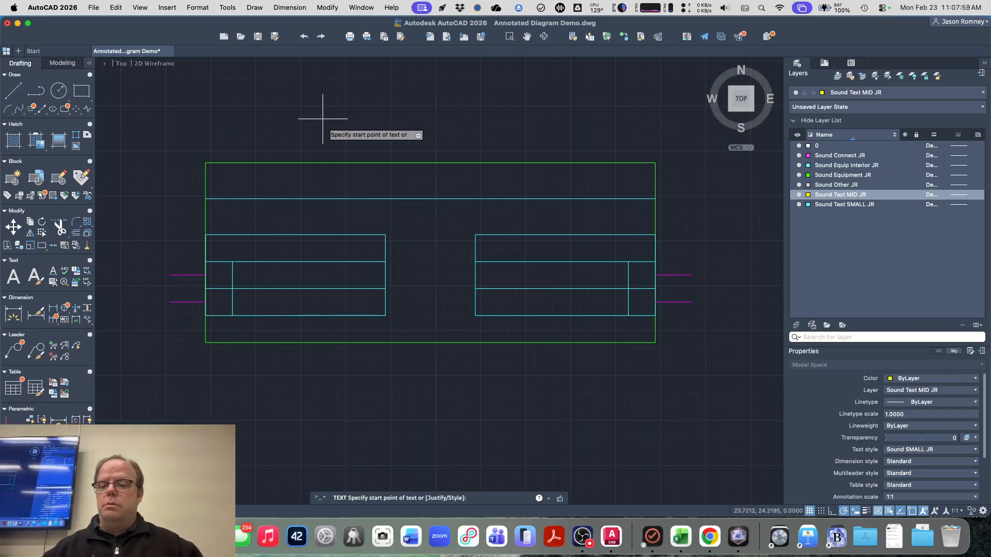
pyautogui.click(322, 119)
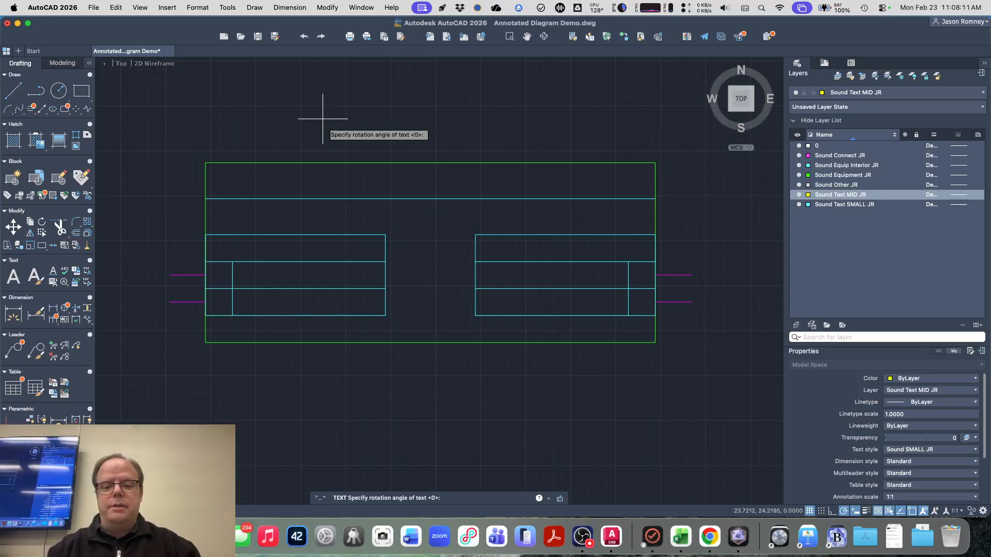
pyautogui.press('Return')
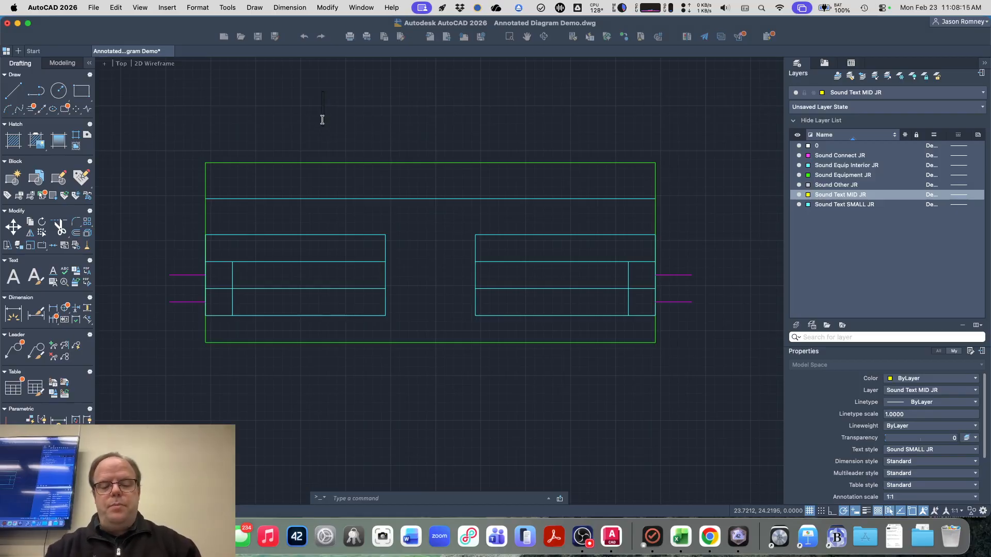
pyautogui.press('capslock')
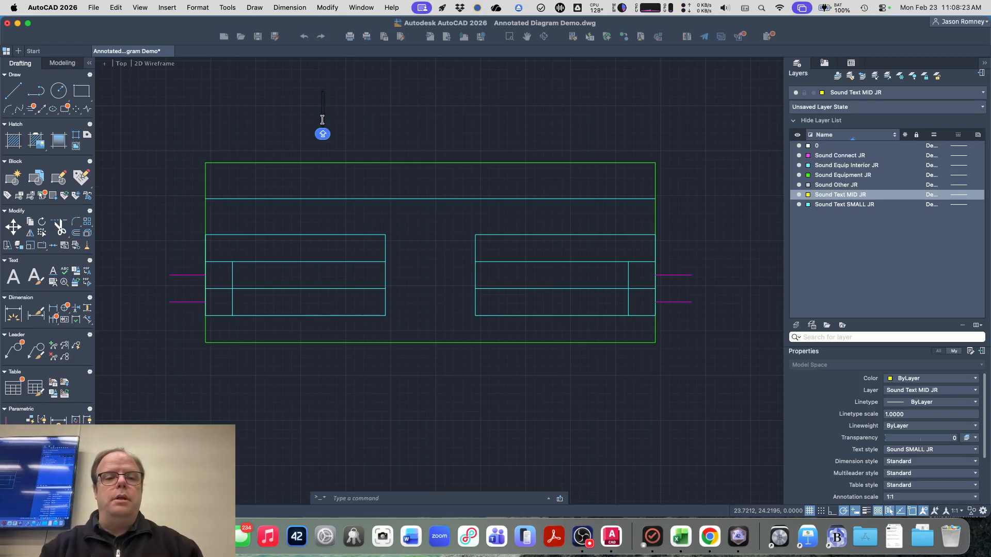
pyautogui.press('super+Tab')
pyautogui.press('super+Tab')
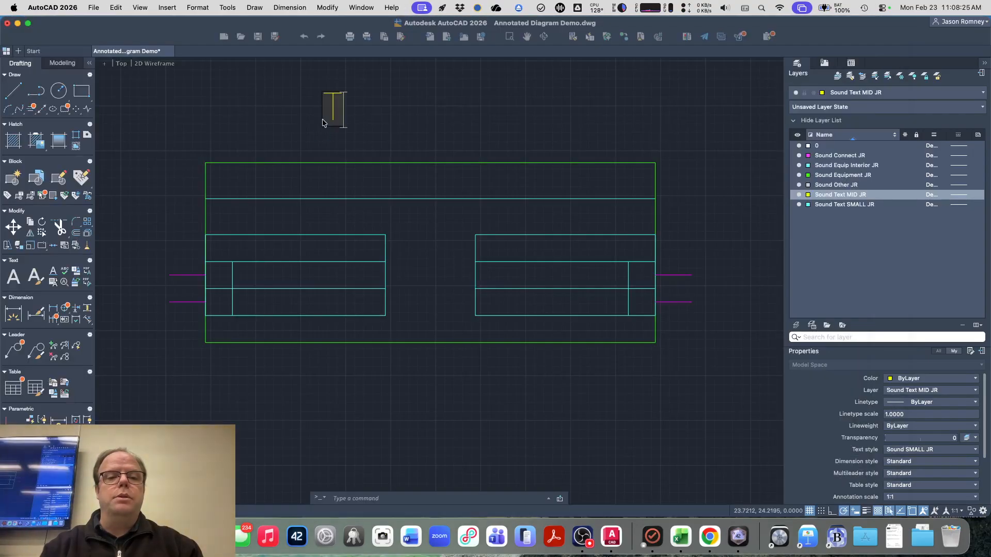
pyautogui.write('TYPE OR USE')
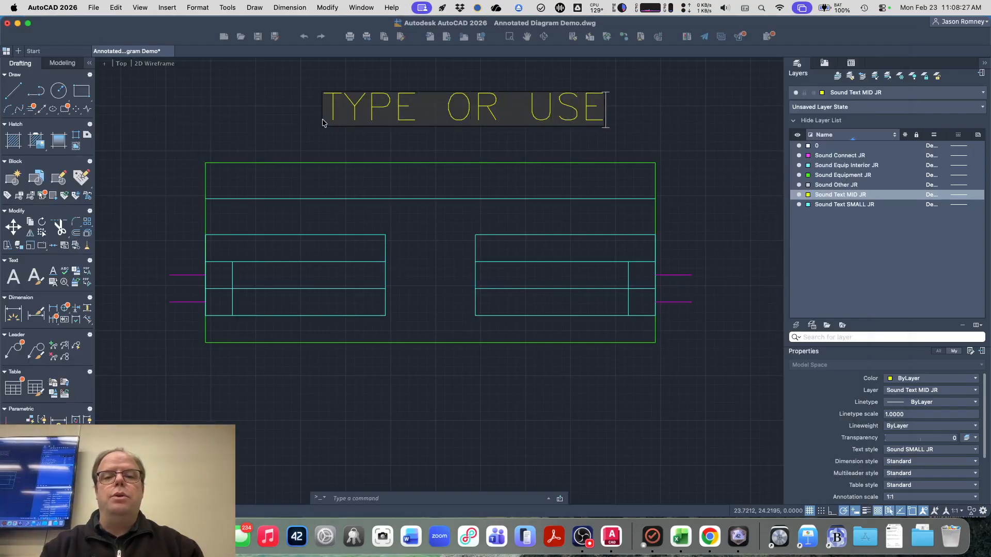
pyautogui.press('super+Tab')
pyautogui.press('super+Tab')
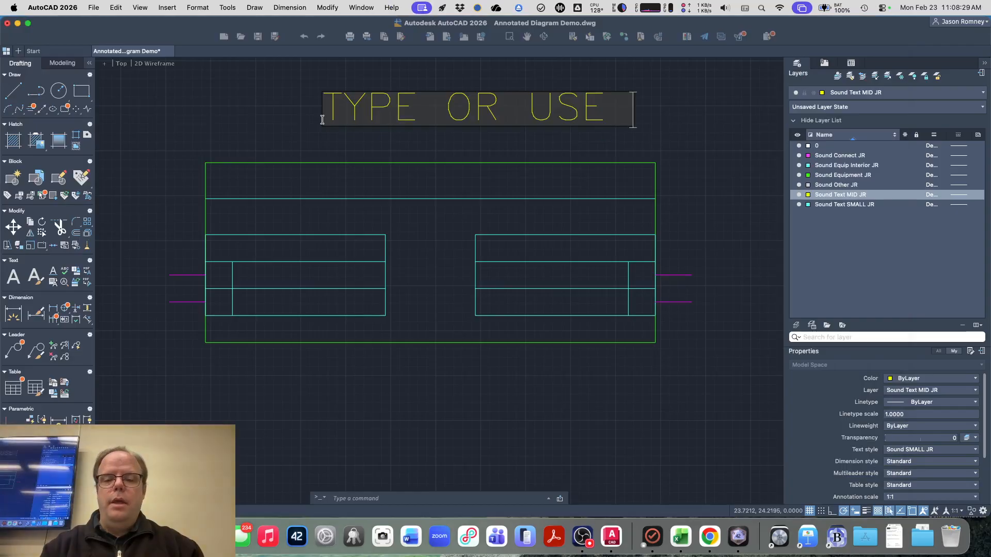
pyautogui.write('(#)')
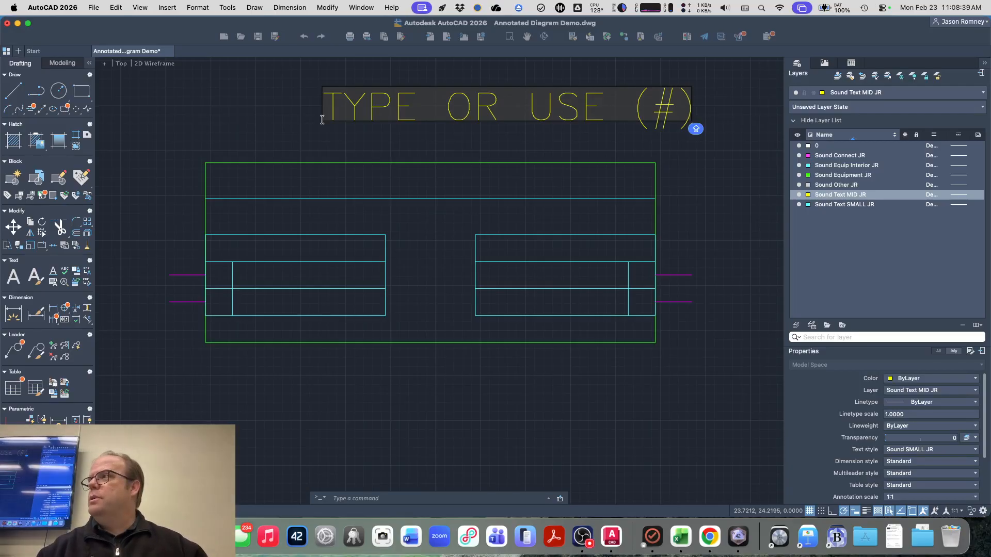
pyautogui.press('Return')
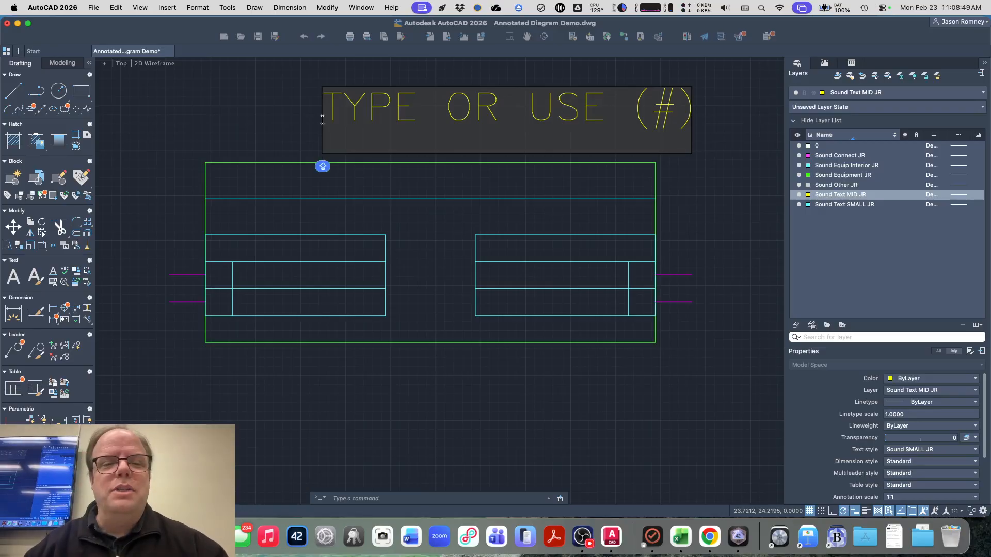
pyautogui.click(318, 122)
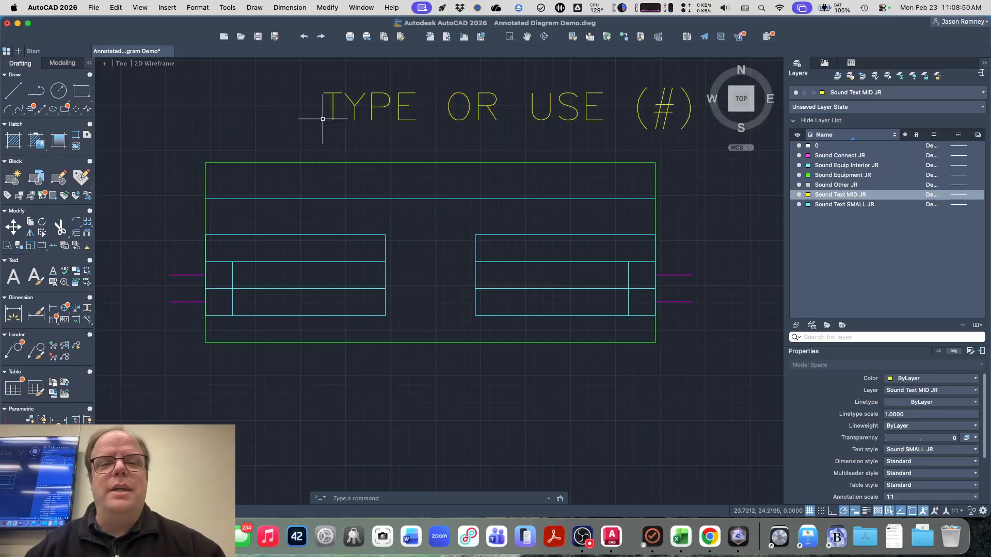
# - Change the text style of the TYPE OR USE (#) label to Sound MID JR
pyautogui.click(353, 103)
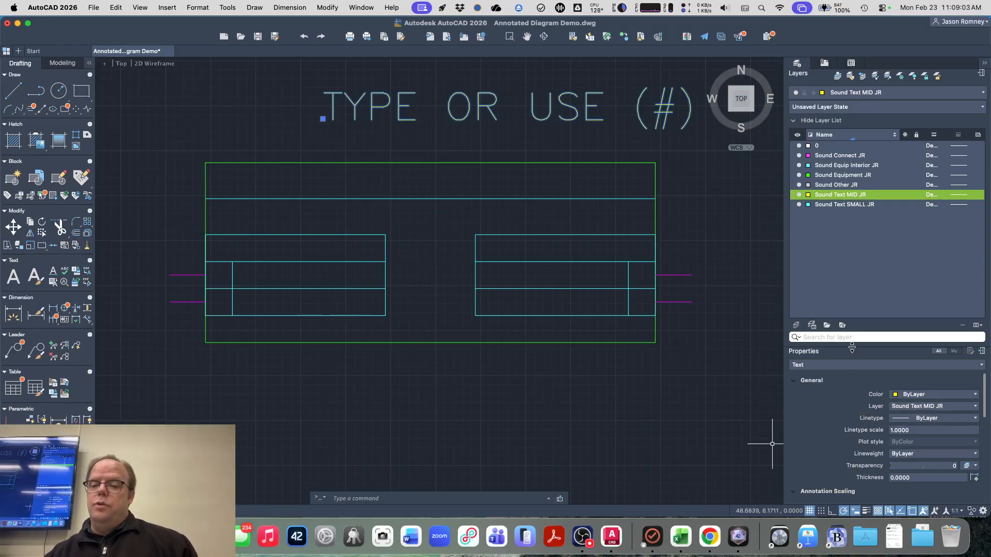
pyautogui.moveTo(849, 346); pyautogui.dragTo(844, 265)
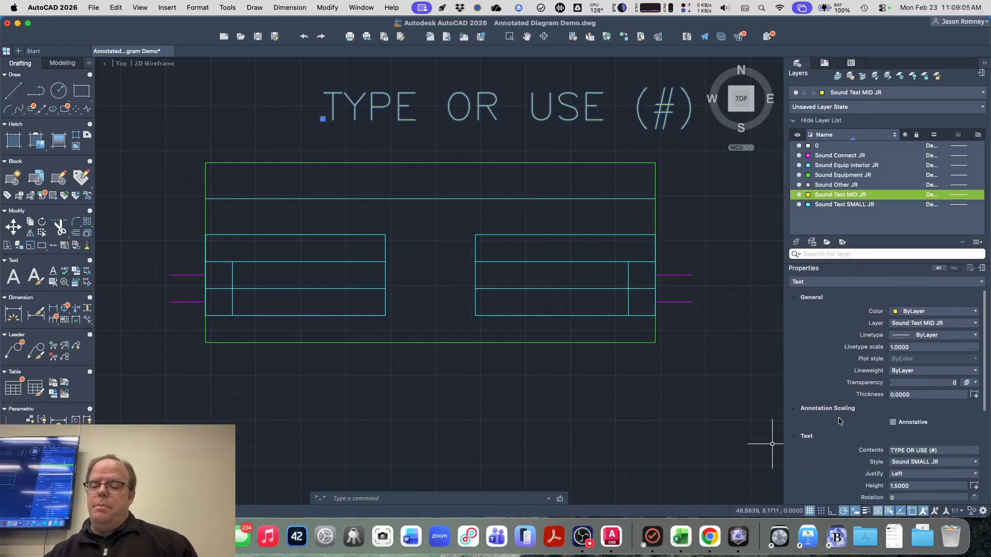
pyautogui.scroll(-2, 843, 447)
pyautogui.scroll(-2, 843, 446)
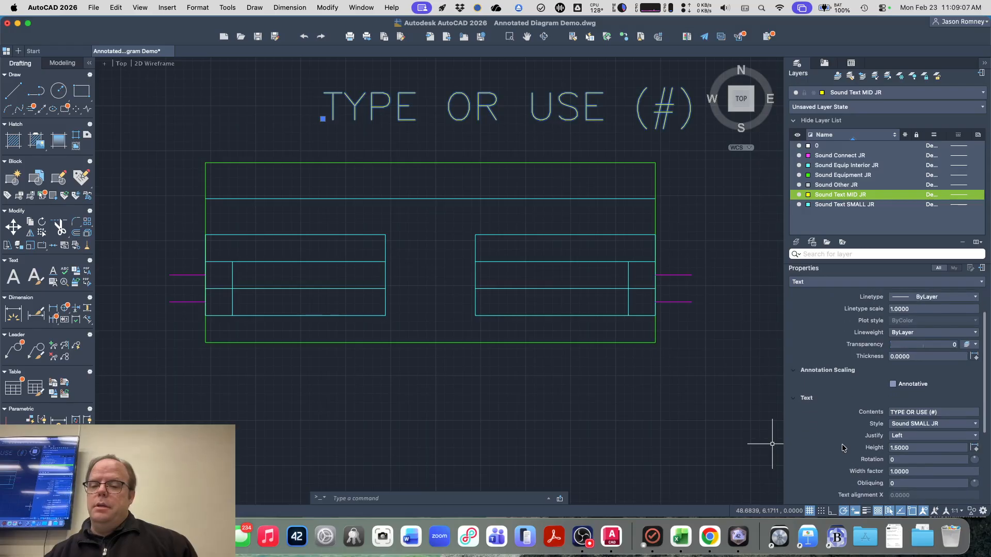
pyautogui.click(898, 425)
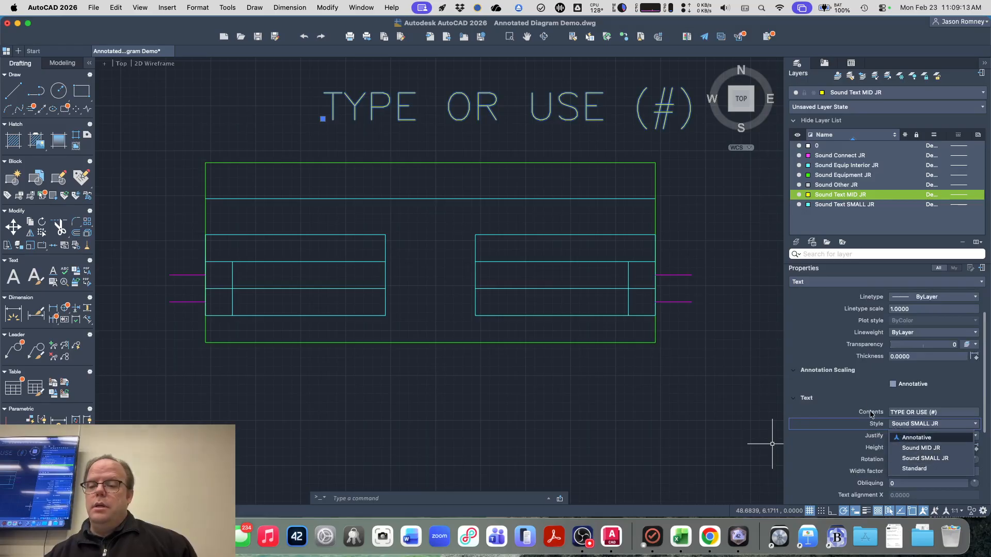
pyautogui.click(909, 452)
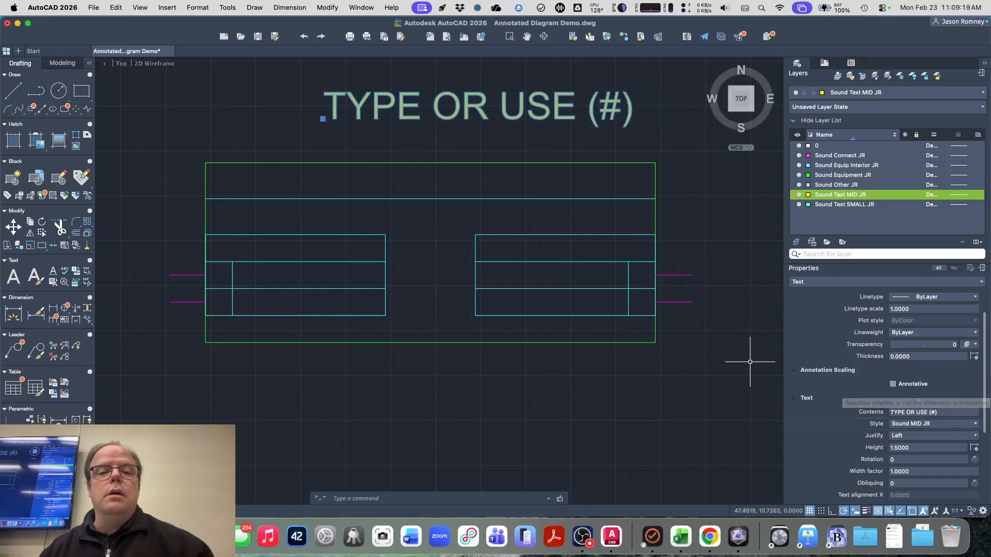
pyautogui.press('Escape')
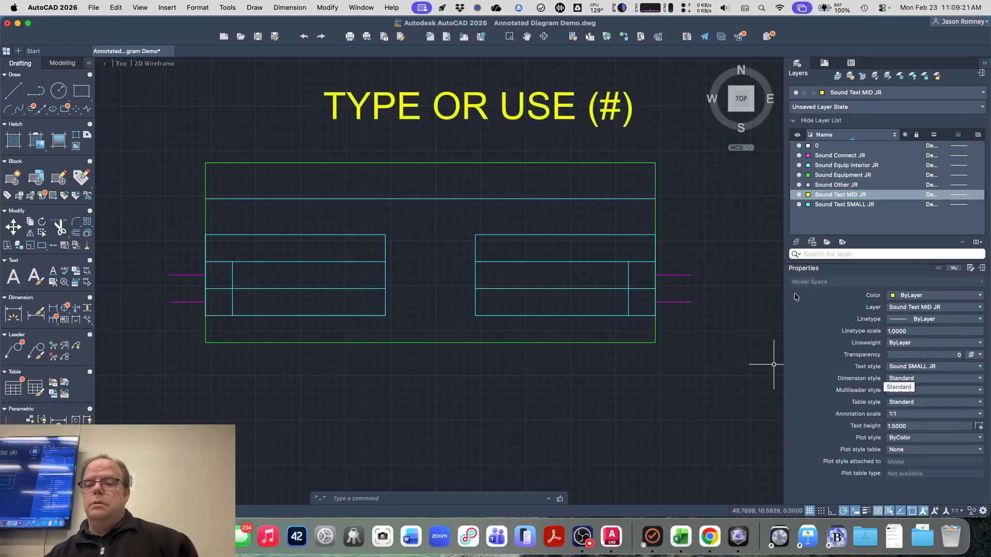
pyautogui.click(524, 106)
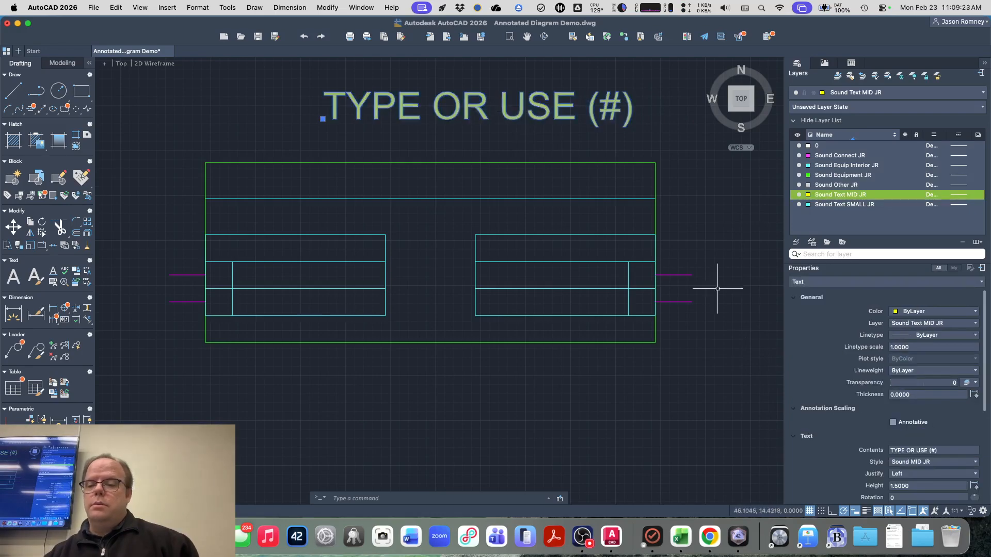
pyautogui.press('Escape')
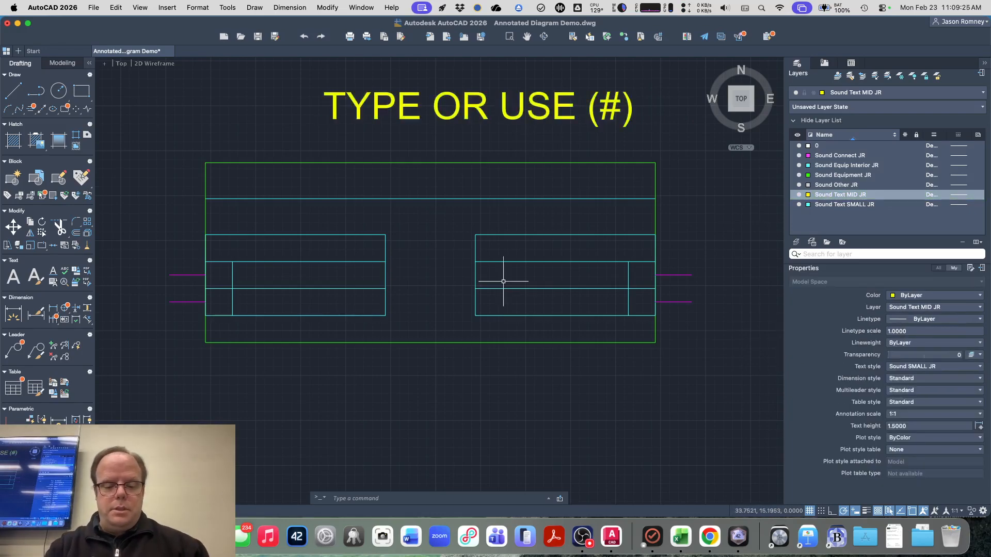
# - Open the text style settings and select the Sound MID JR style
pyautogui.write('style')
pyautogui.press('Return')
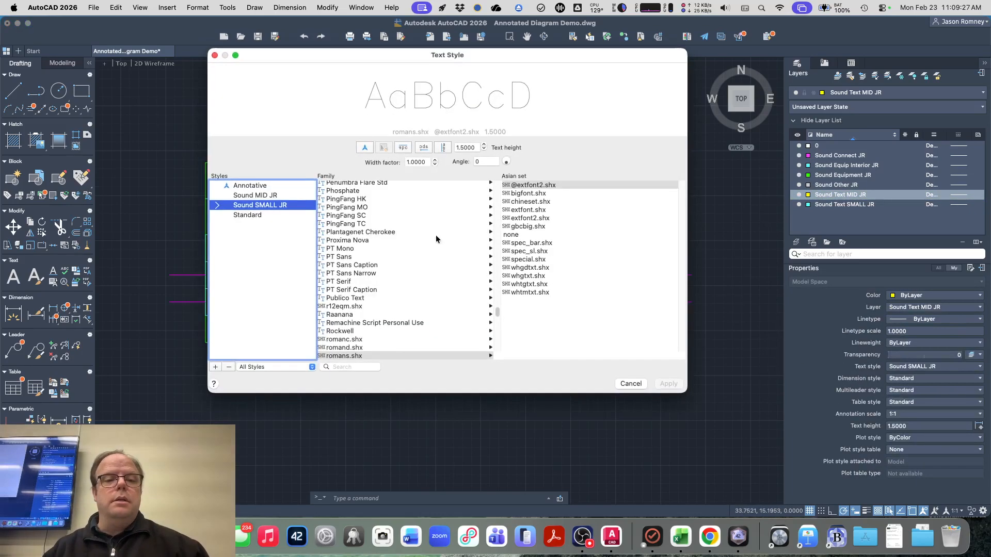
pyautogui.click(298, 196)
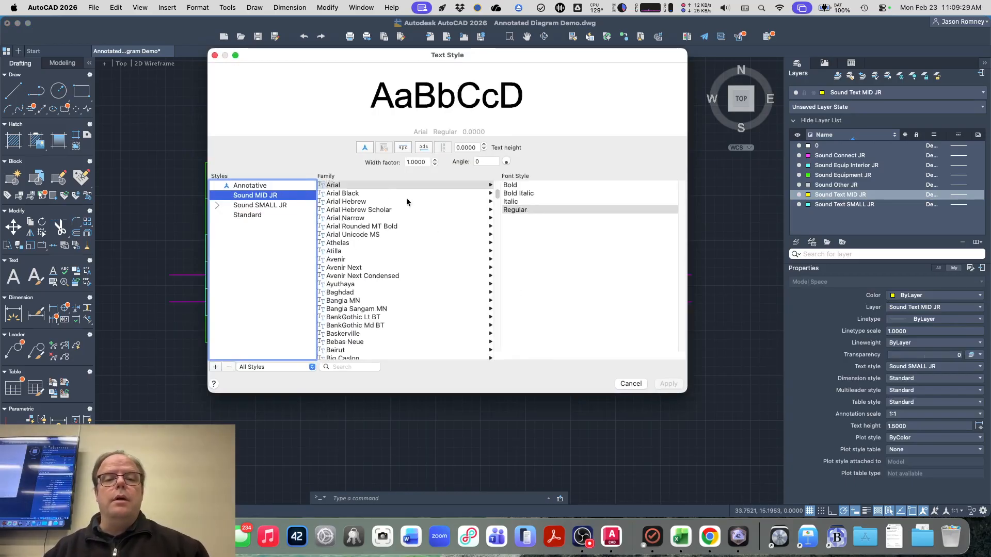
# - Try to give the Sound MID JR style the romans.shx font and a text height of 1.5
pyautogui.scroll(-20, 389, 259)
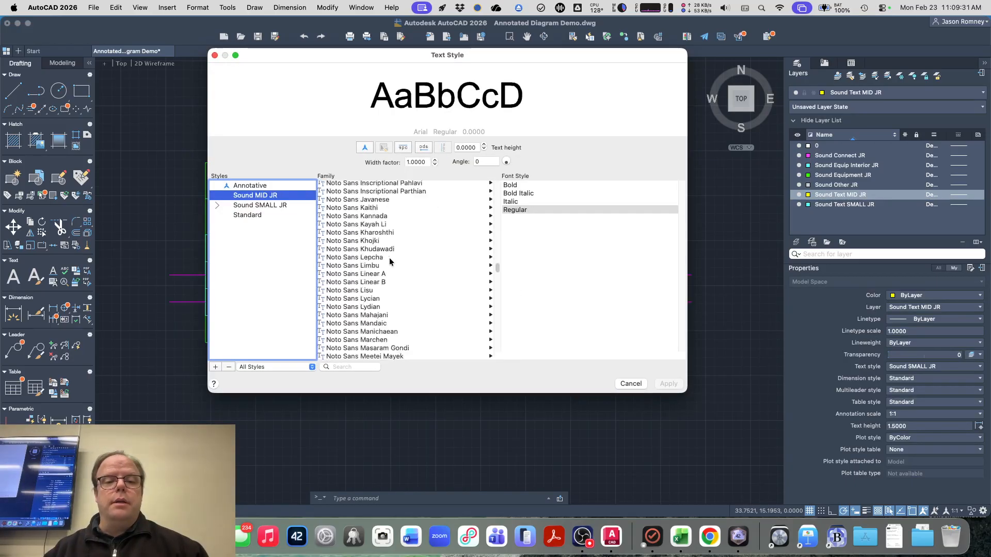
pyautogui.scroll(-20, 389, 258)
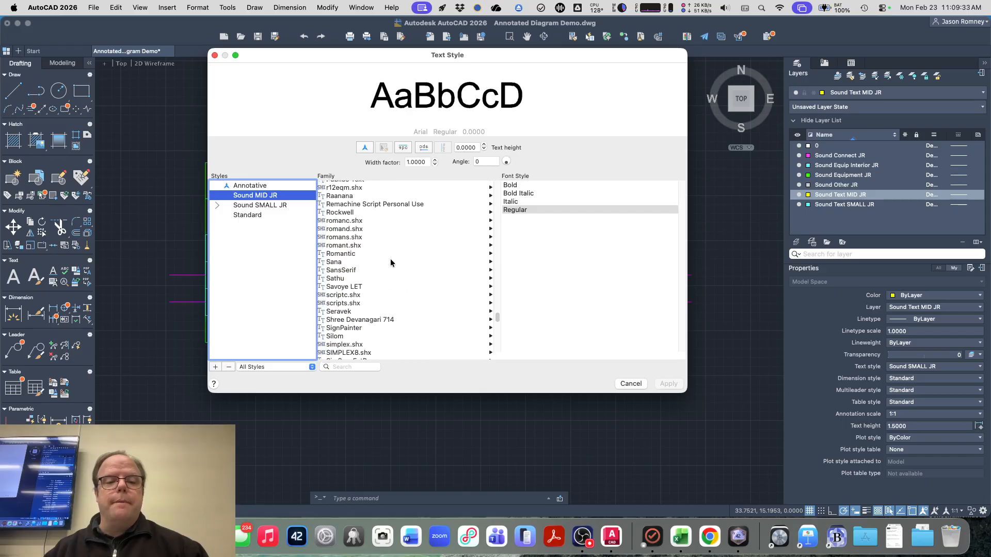
pyautogui.click(355, 237)
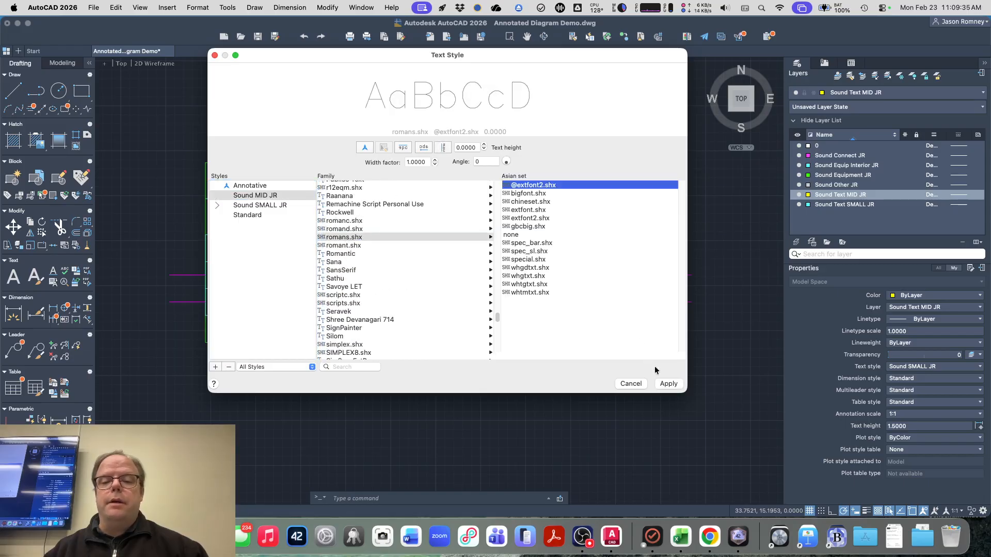
pyautogui.click(462, 148)
pyautogui.press('super+a')
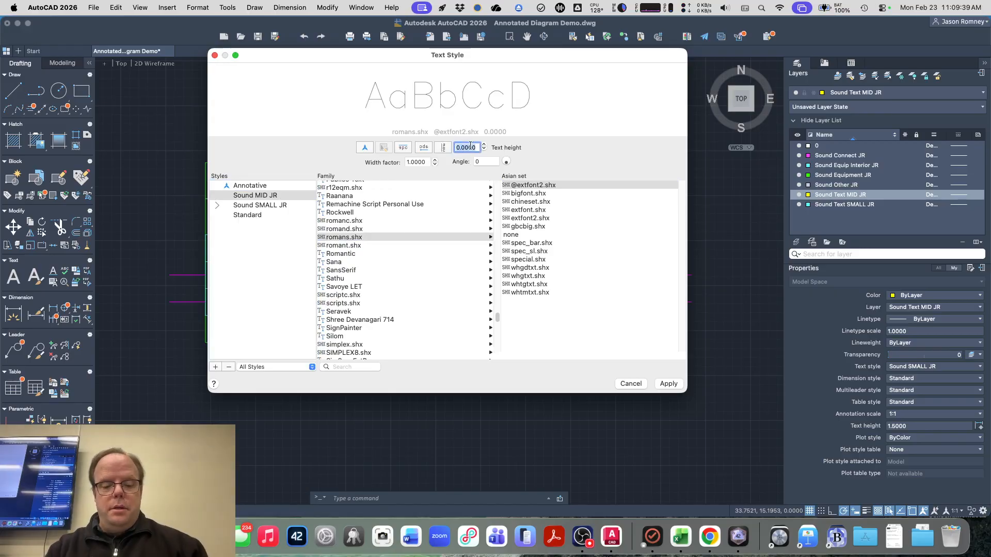
pyautogui.write('1.5')
pyautogui.press('Return')
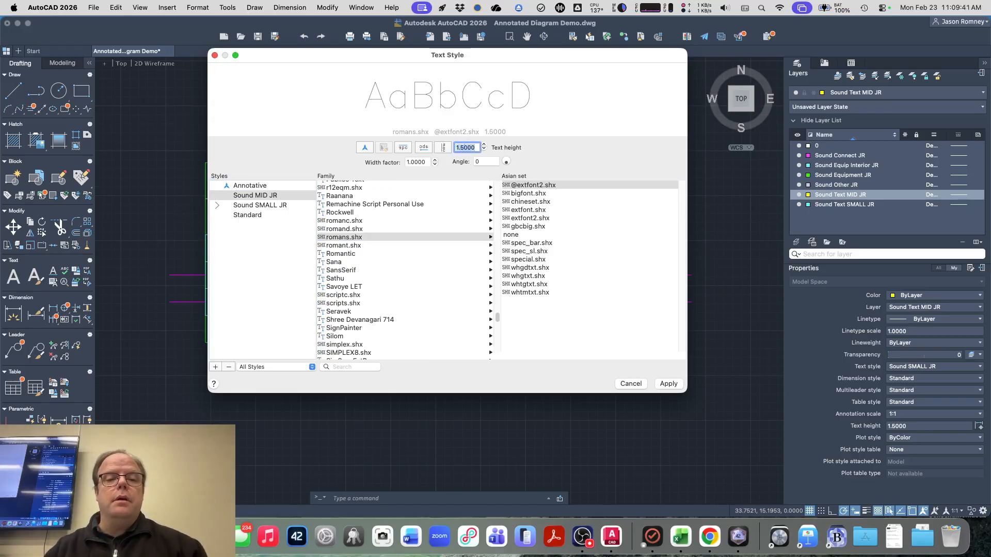
pyautogui.click(293, 199)
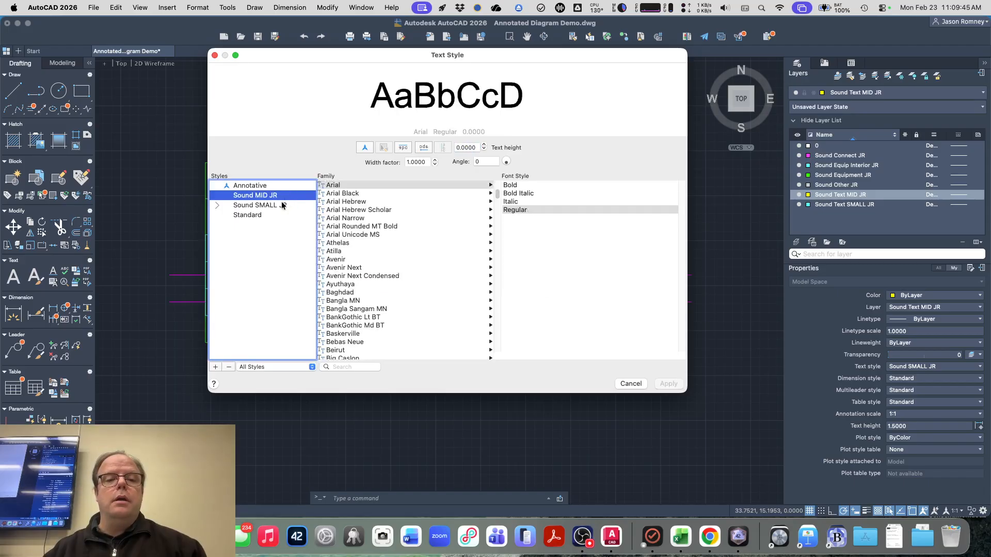
# - Try to set the Sound MID JR text style's font to romans.shx
pyautogui.click(289, 204)
pyautogui.click(295, 195)
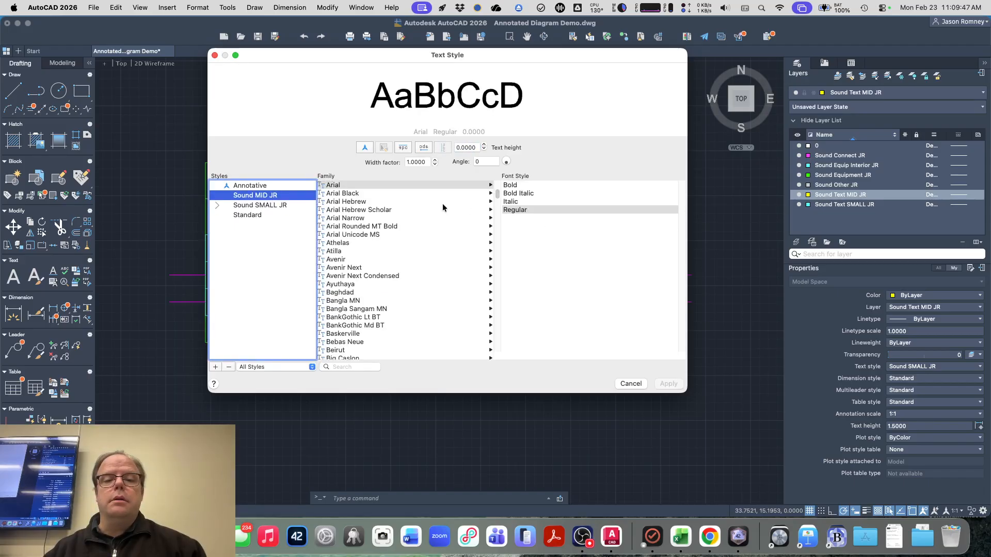
pyautogui.scroll(-20, 371, 266)
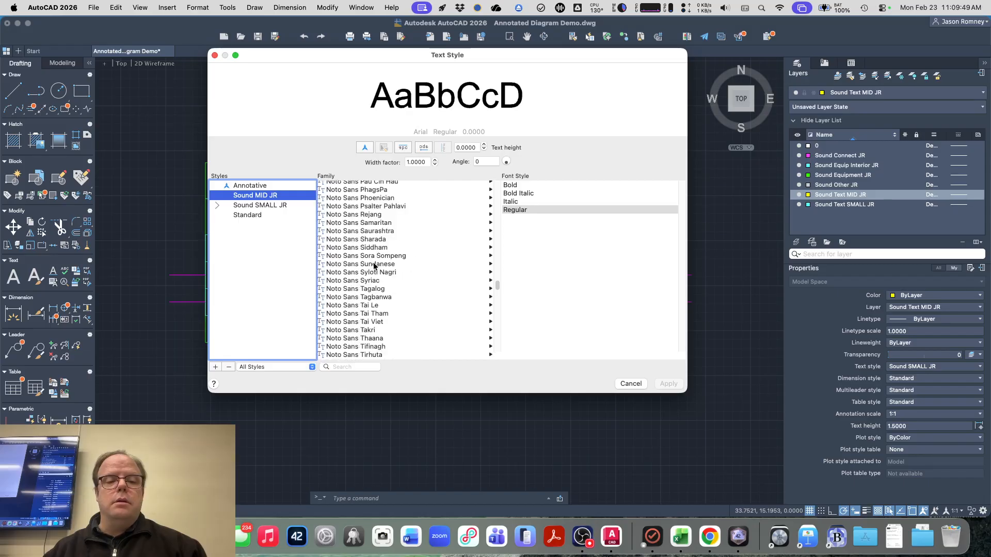
pyautogui.scroll(-20, 373, 266)
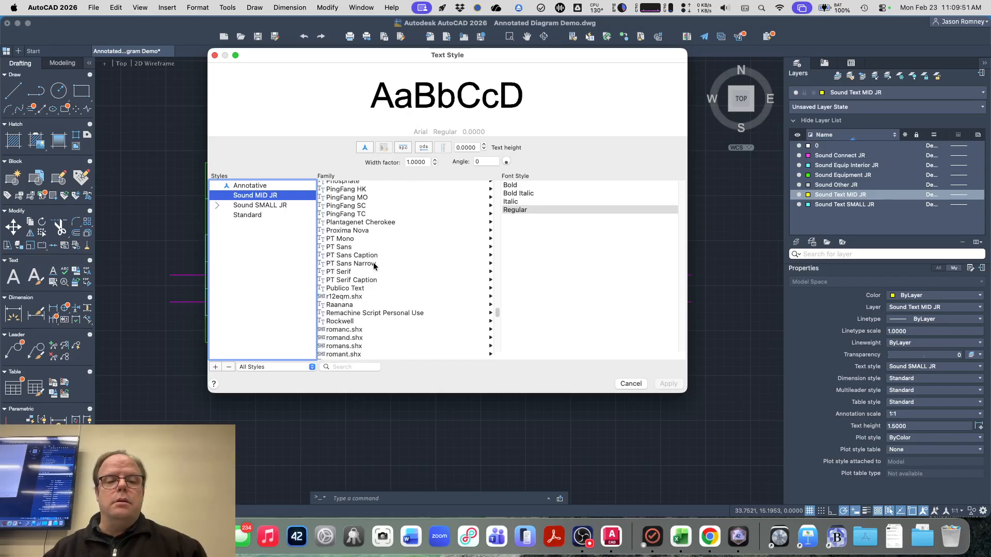
pyautogui.click(362, 346)
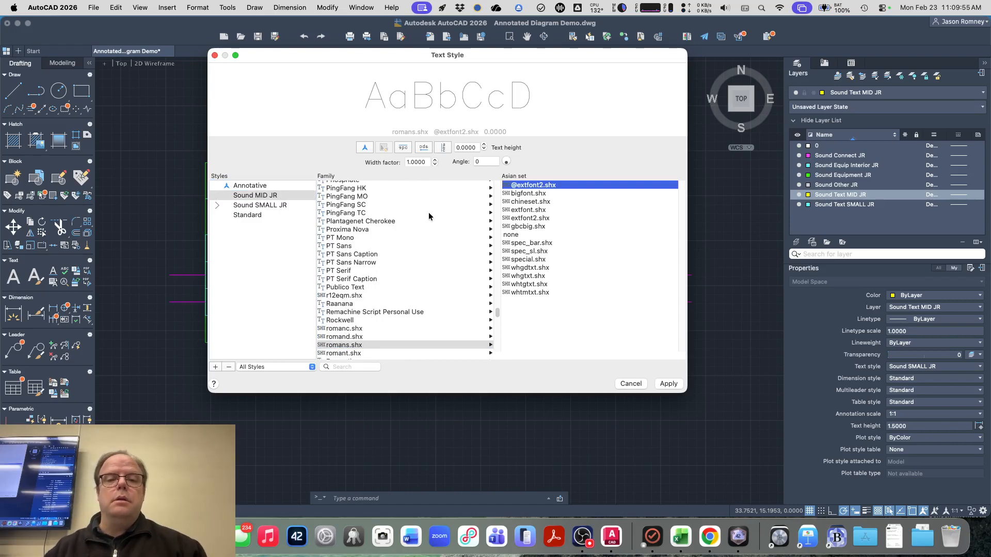
pyautogui.click(276, 196)
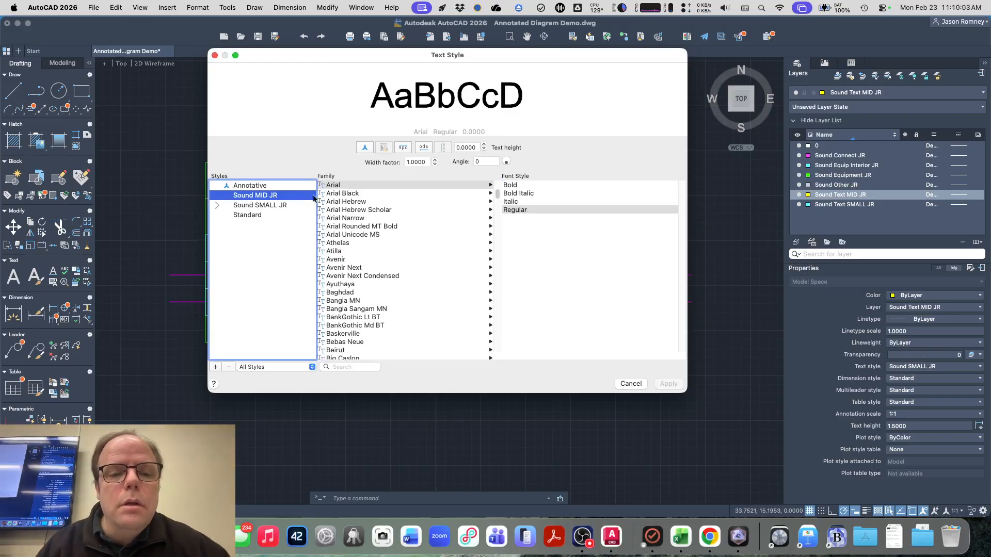
# - Try to delete the Sound MID JR text style, and close the text style settings
pyautogui.scroll(-20, 370, 259)
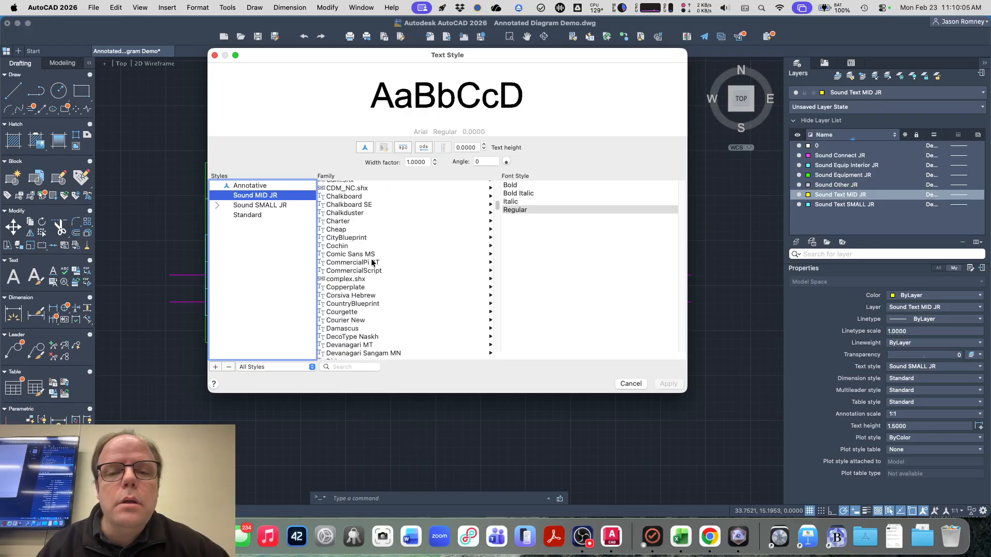
pyautogui.scroll(-15, 371, 258)
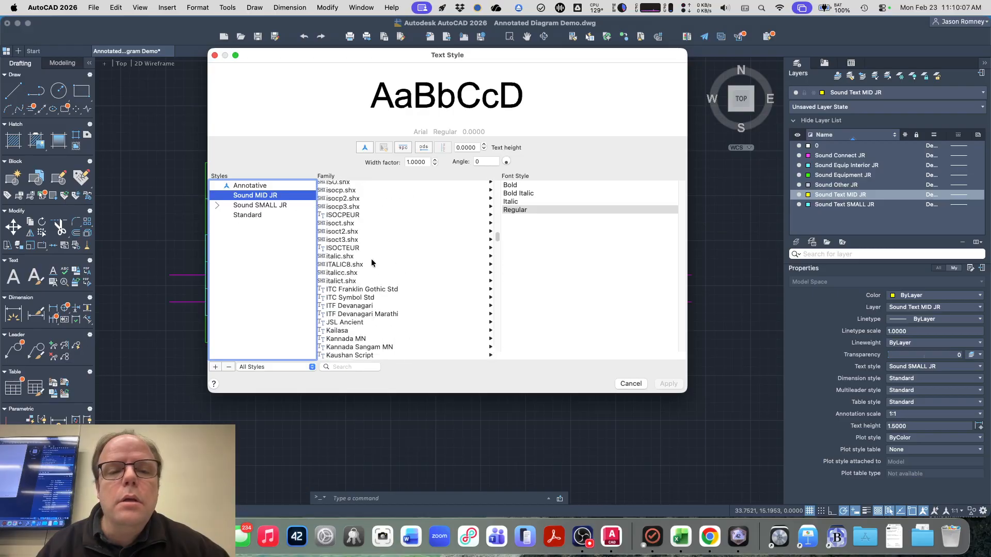
pyautogui.click(229, 367)
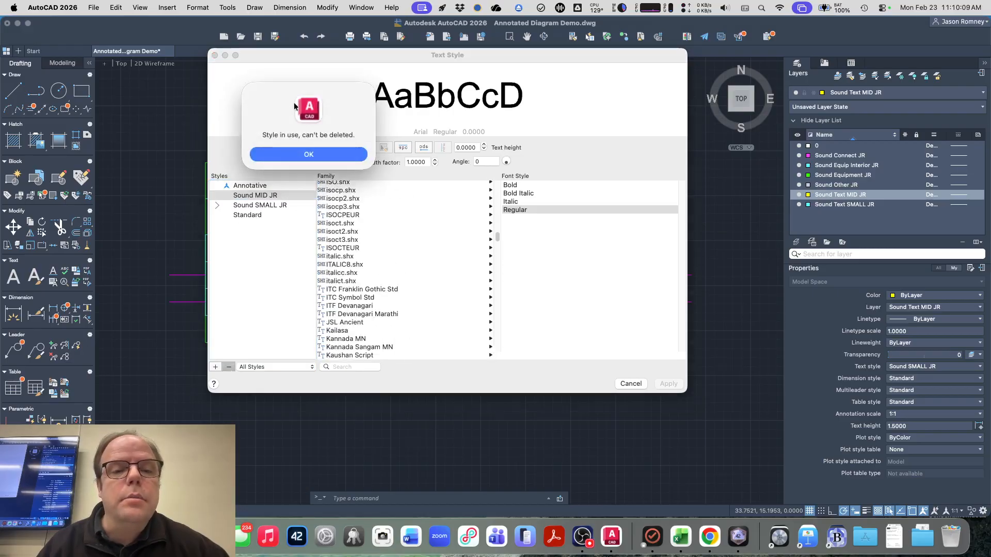
pyautogui.click(298, 157)
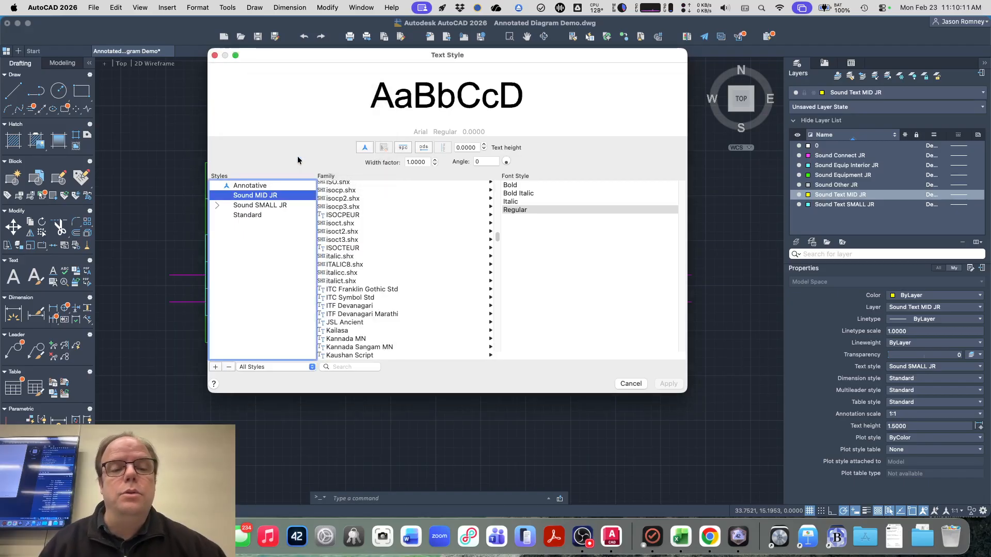
pyautogui.click(629, 383)
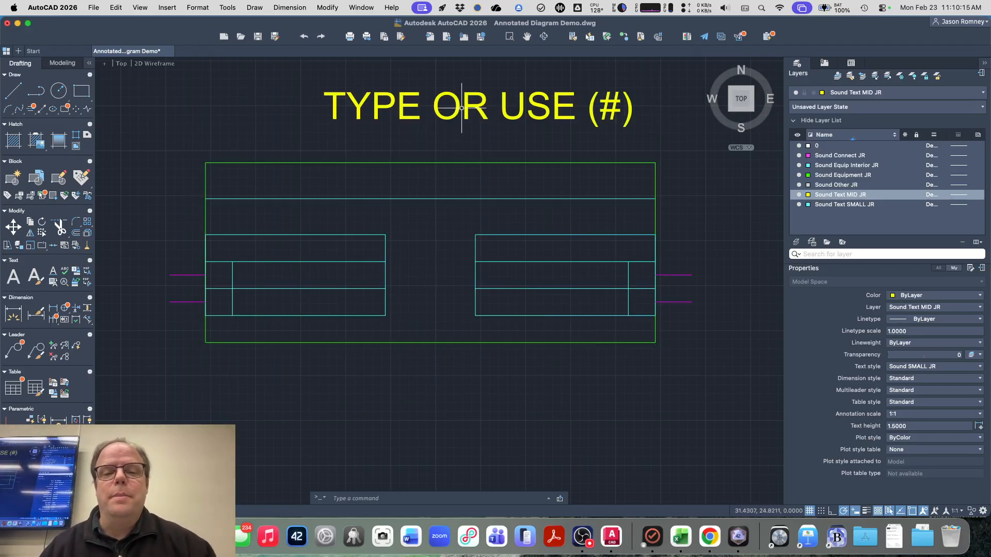
# - Change the text style of the TYPE OR USE (#) label to Sound SMALL JR and deselect the label
pyautogui.click(454, 105)
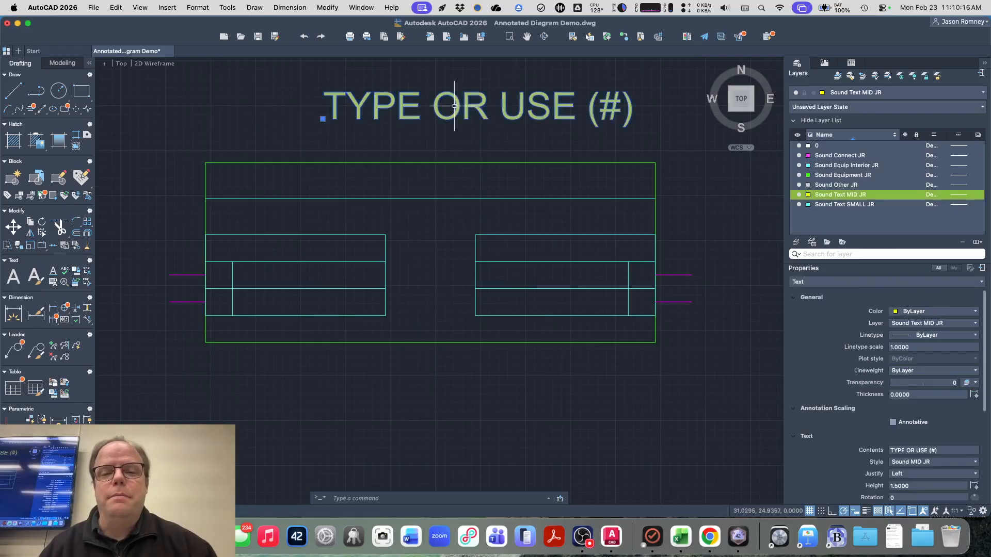
pyautogui.click(915, 463)
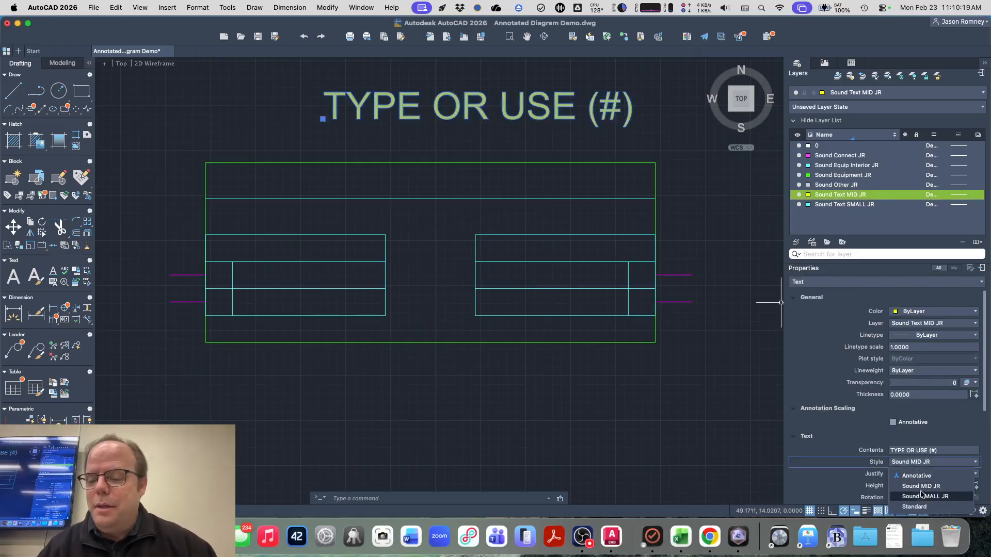
pyautogui.click(923, 497)
pyautogui.press('Escape')
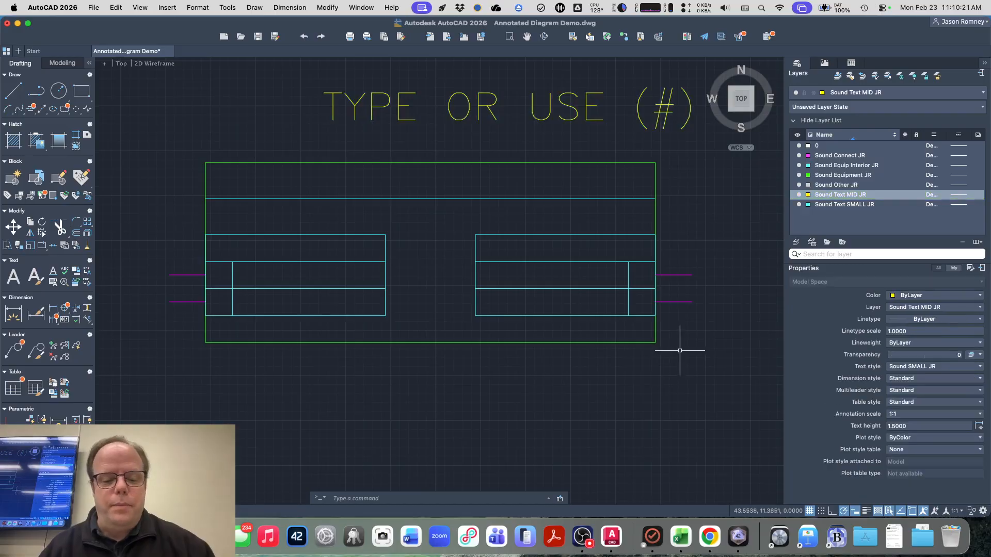
# - Reopen the text style settings and select the Sound MID JR style
pyautogui.write('STY')
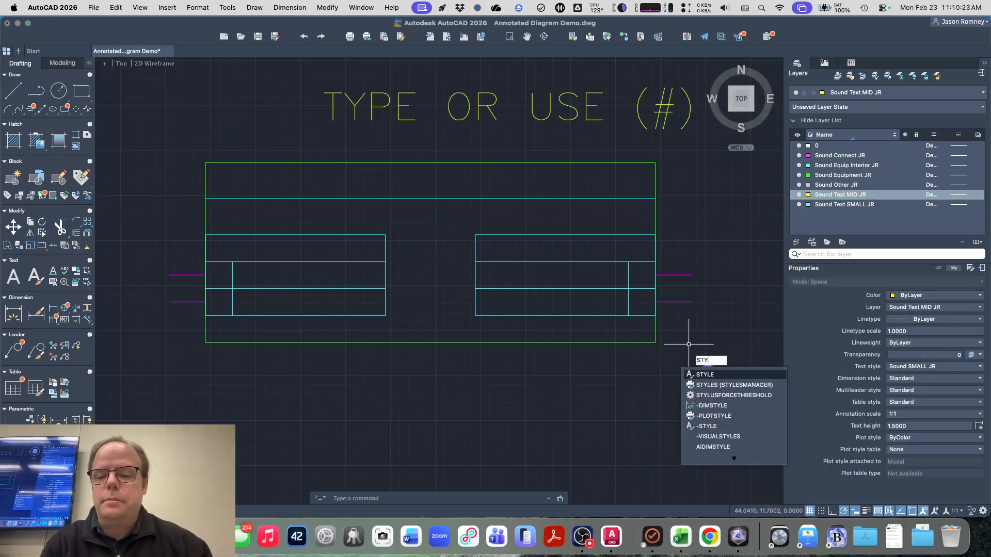
pyautogui.press('Return')
pyautogui.click(284, 196)
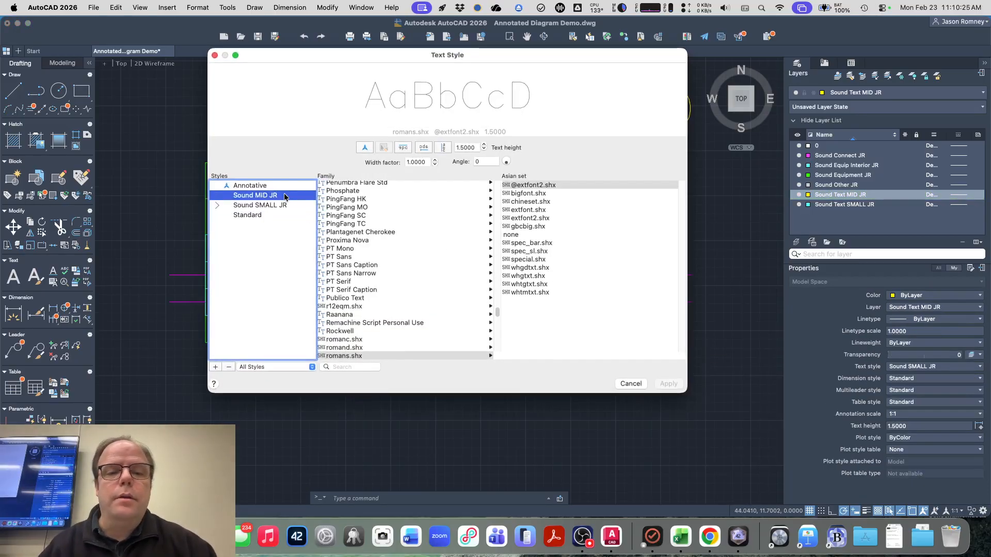
# - Try again to give the Sound MID JR style the romans.shx font and a text height of 1.5
pyautogui.scroll(-10, 404, 258)
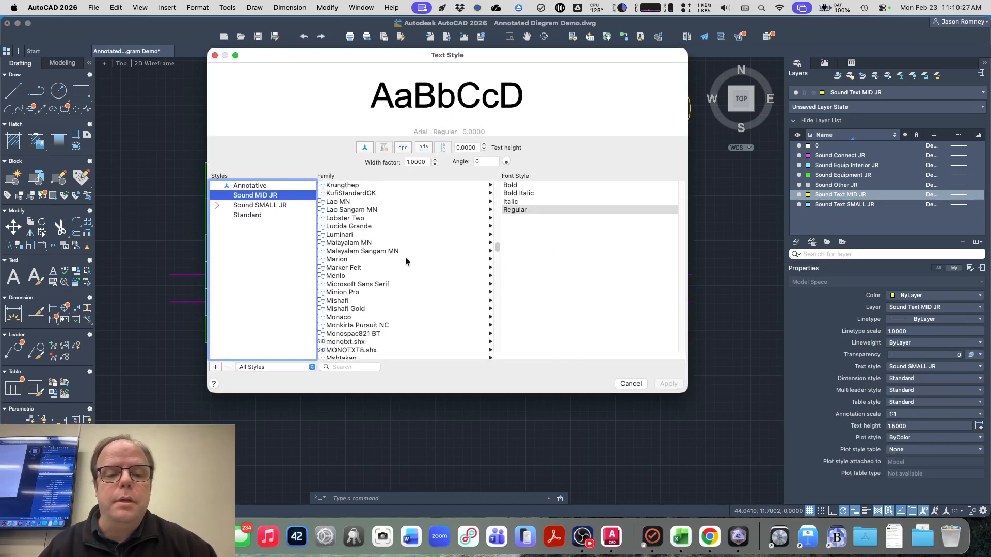
pyautogui.scroll(-15, 406, 261)
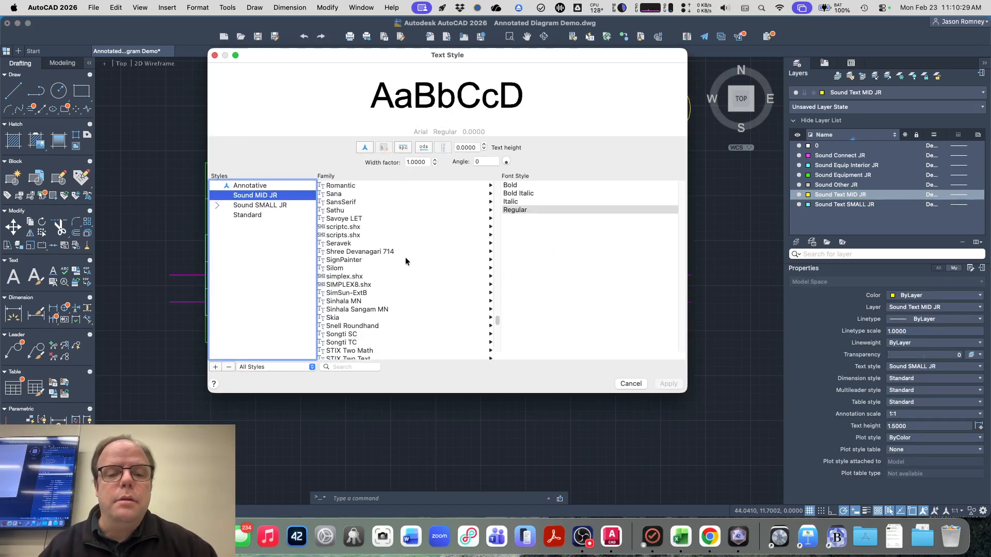
pyautogui.scroll(2, 406, 261)
pyautogui.click(359, 203)
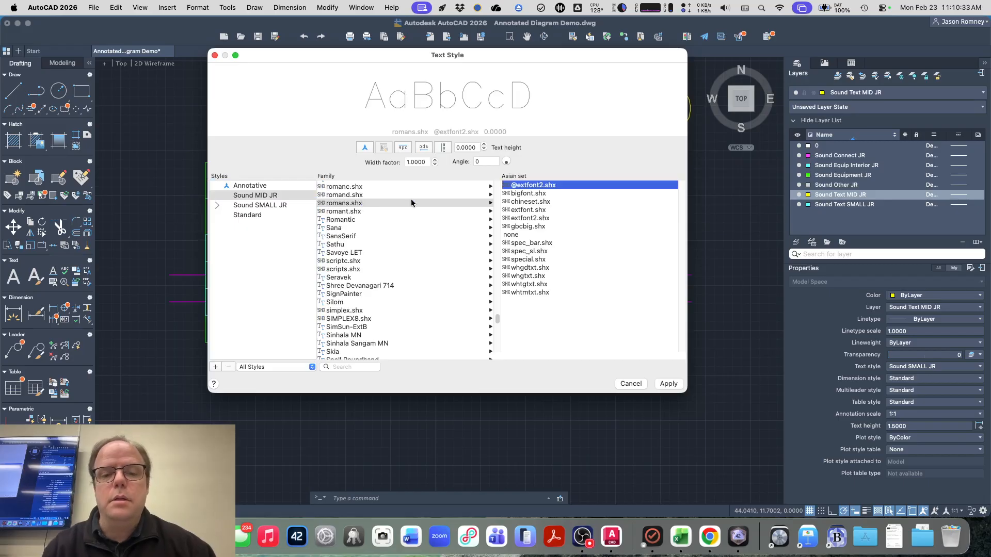
pyautogui.doubleClick(466, 147)
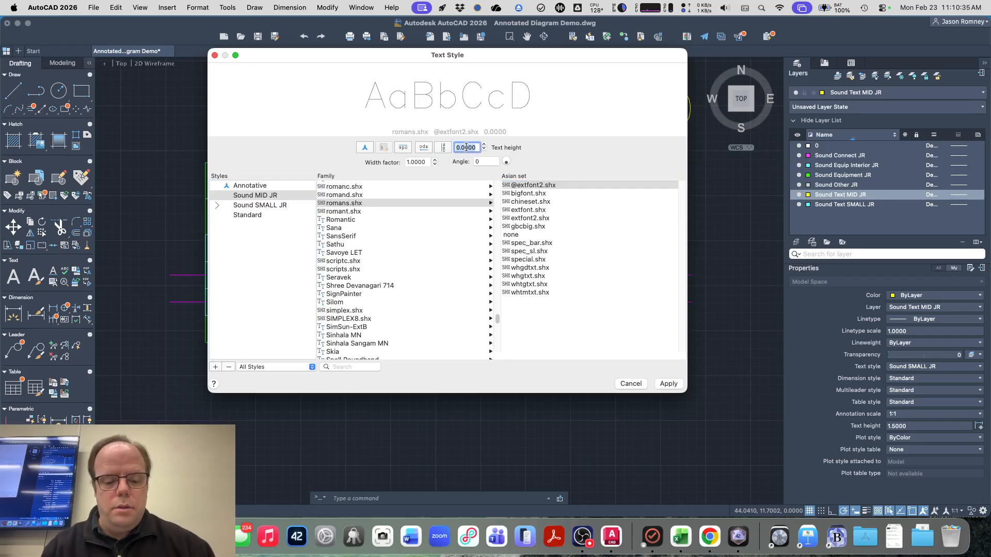
pyautogui.write('1.5')
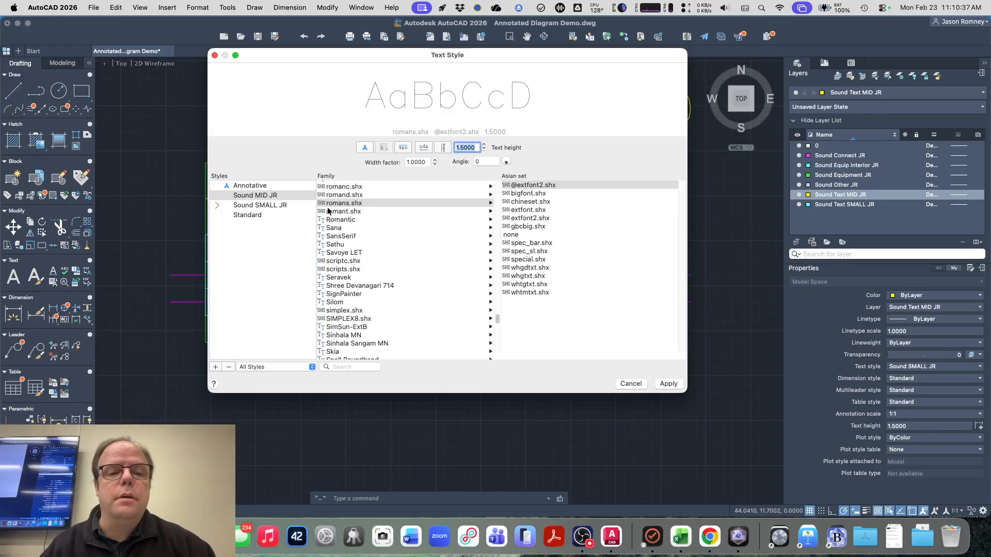
pyautogui.click(303, 206)
pyautogui.click(294, 196)
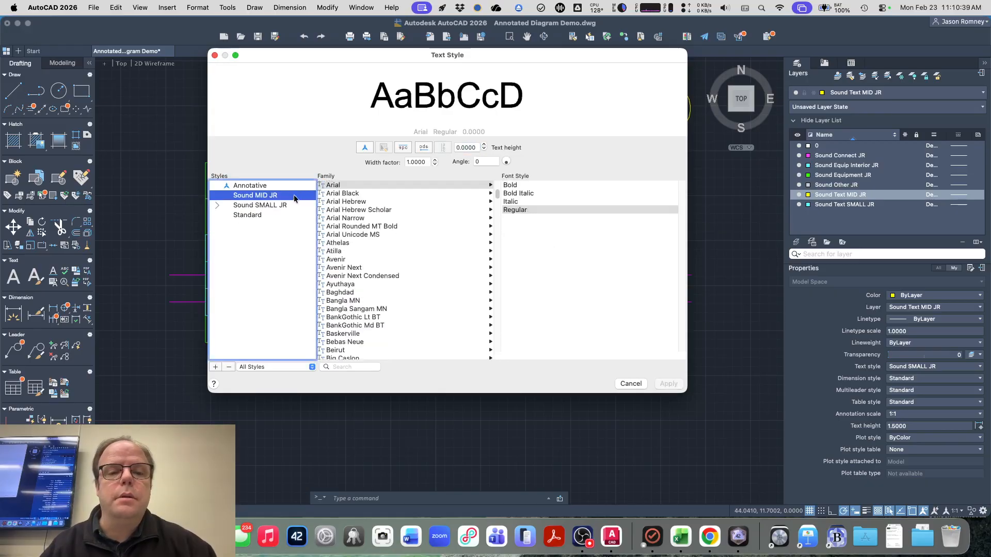
# - Delete the Sound MID JR text style
pyautogui.click(295, 205)
pyautogui.click(294, 195)
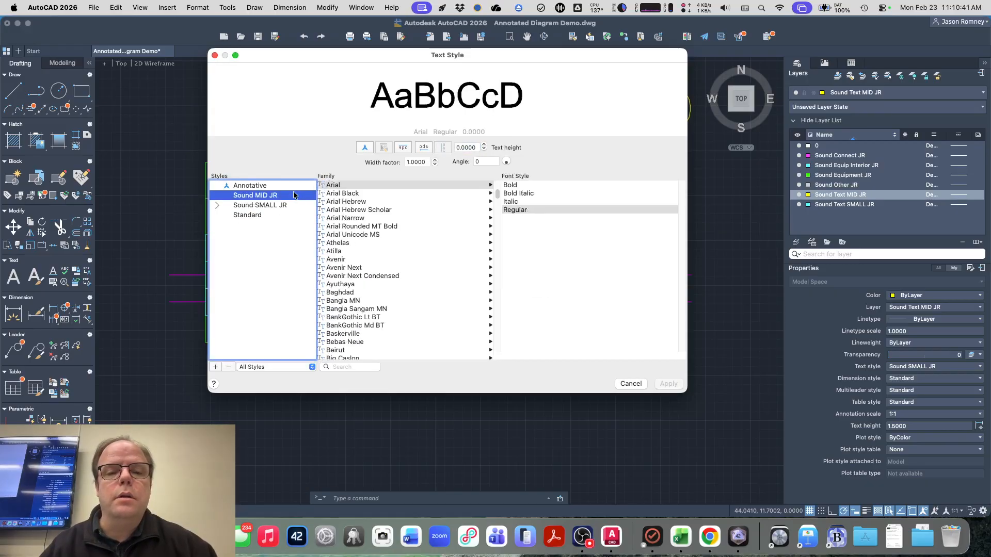
pyautogui.click(229, 367)
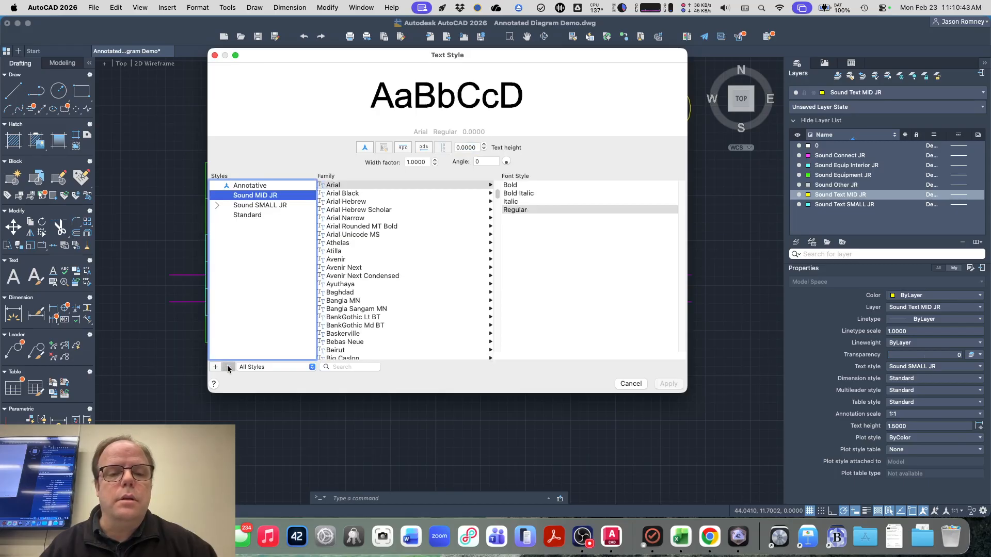
pyautogui.click(334, 156)
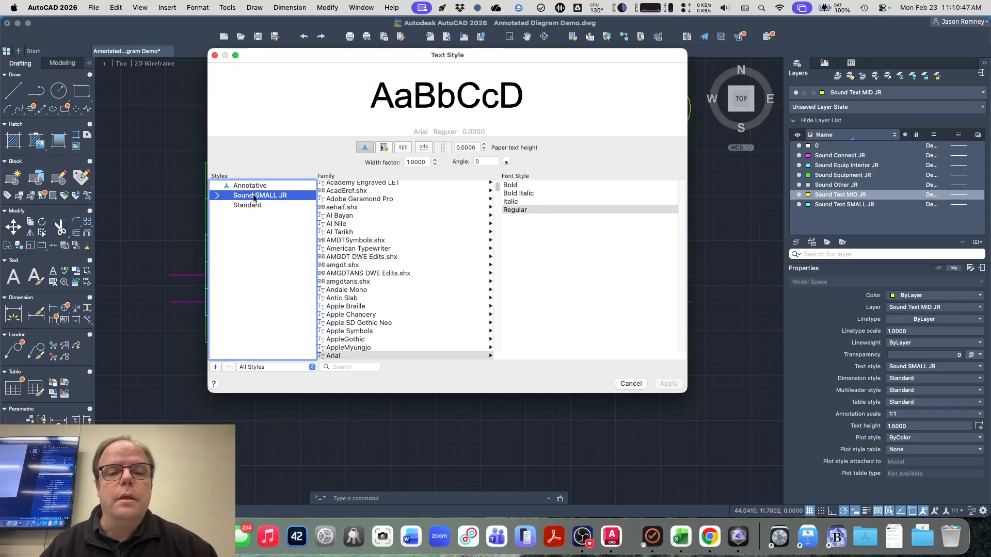
# - Select the Sound SMALL JR style, try to set its text height to 1, and reselect the style
pyautogui.doubleClick(282, 195)
pyautogui.click(268, 251)
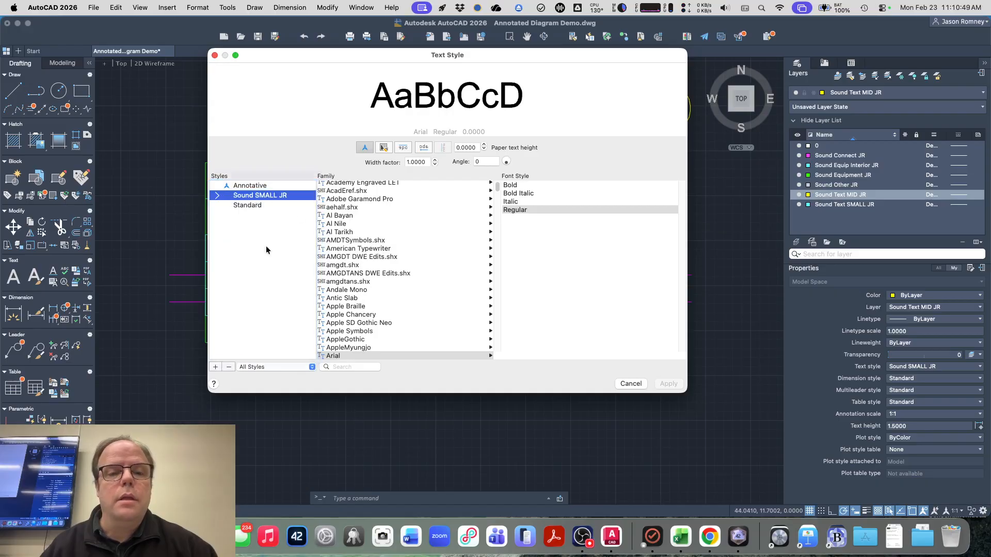
pyautogui.click(245, 206)
pyautogui.click(241, 195)
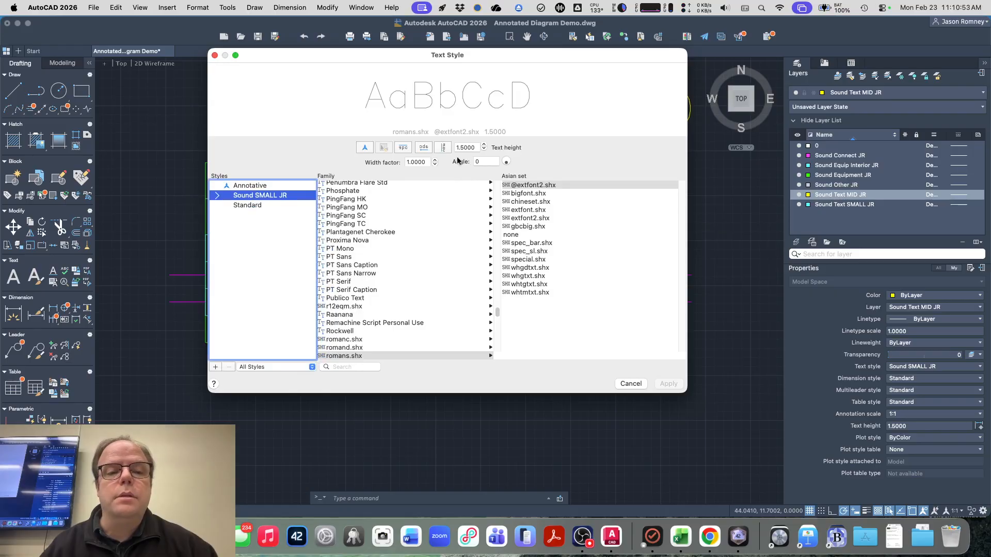
pyautogui.moveTo(477, 148); pyautogui.dragTo(433, 146)
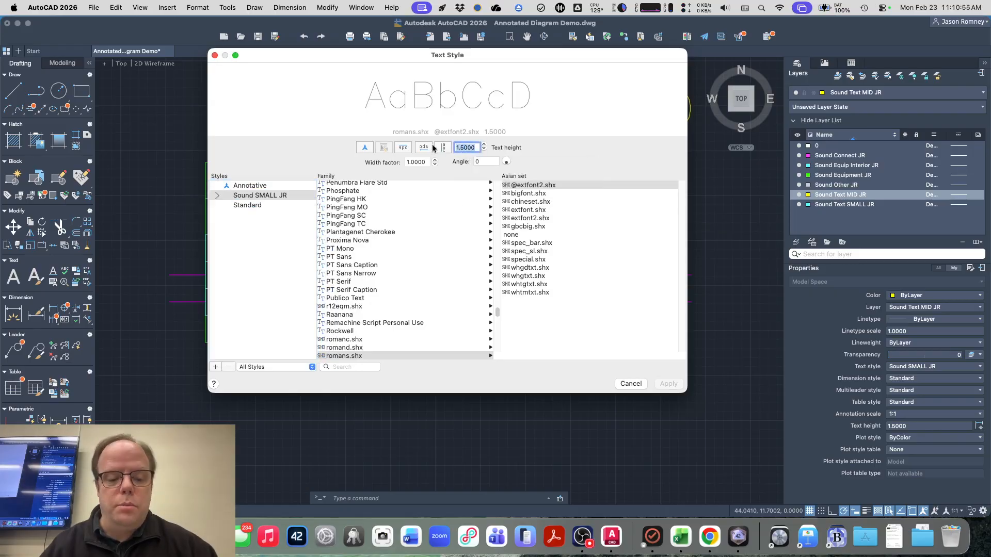
pyautogui.write('1')
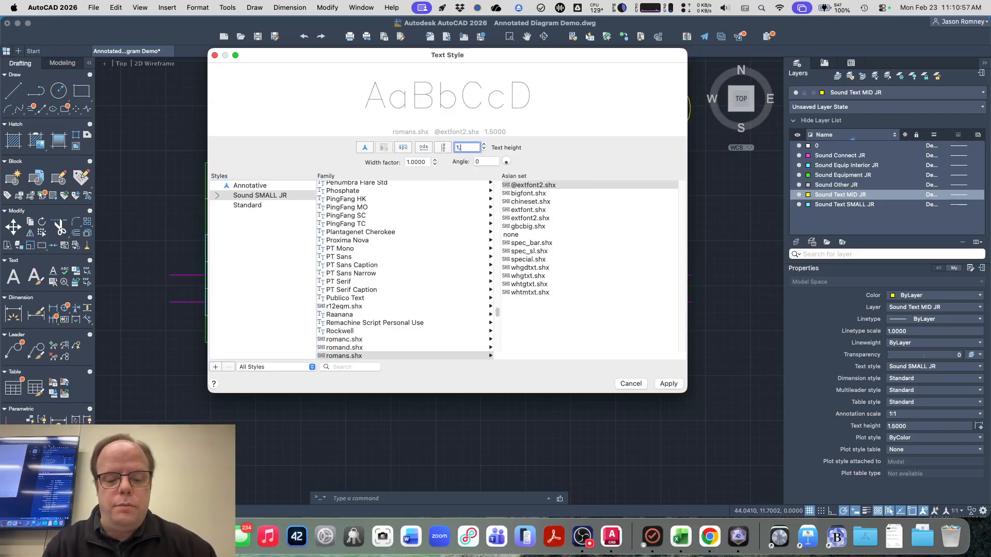
pyautogui.write('.')
pyautogui.press('BackSpace')
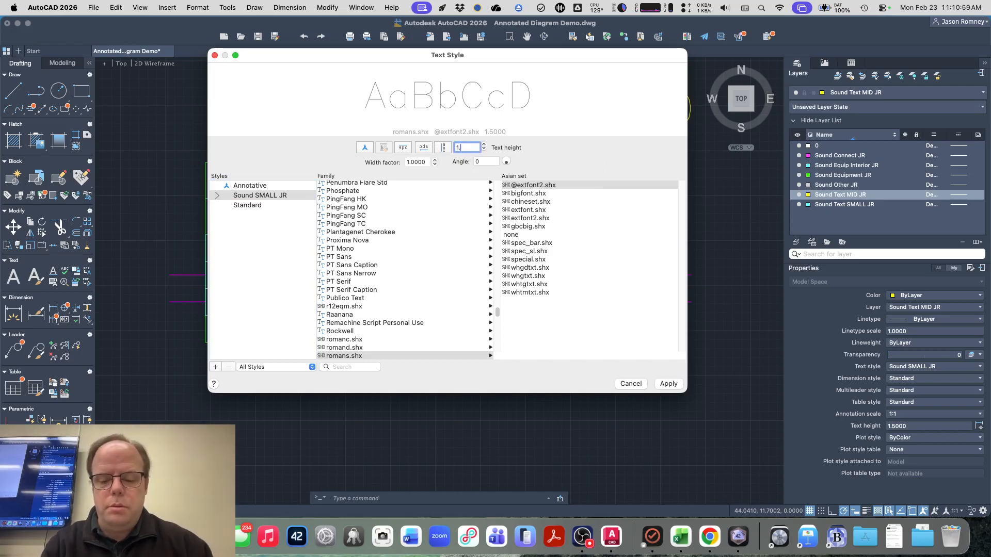
pyautogui.press('Return')
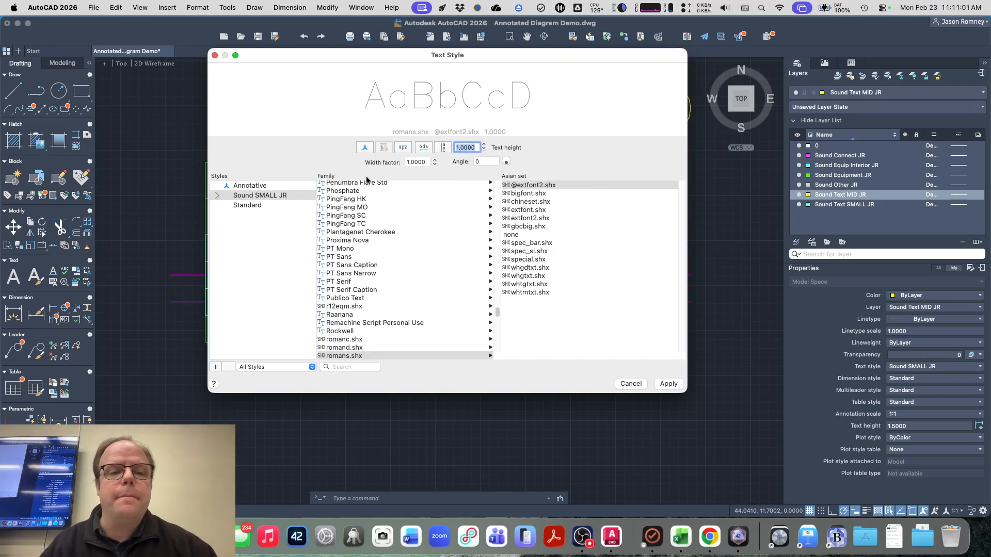
pyautogui.click(287, 207)
pyautogui.click(284, 196)
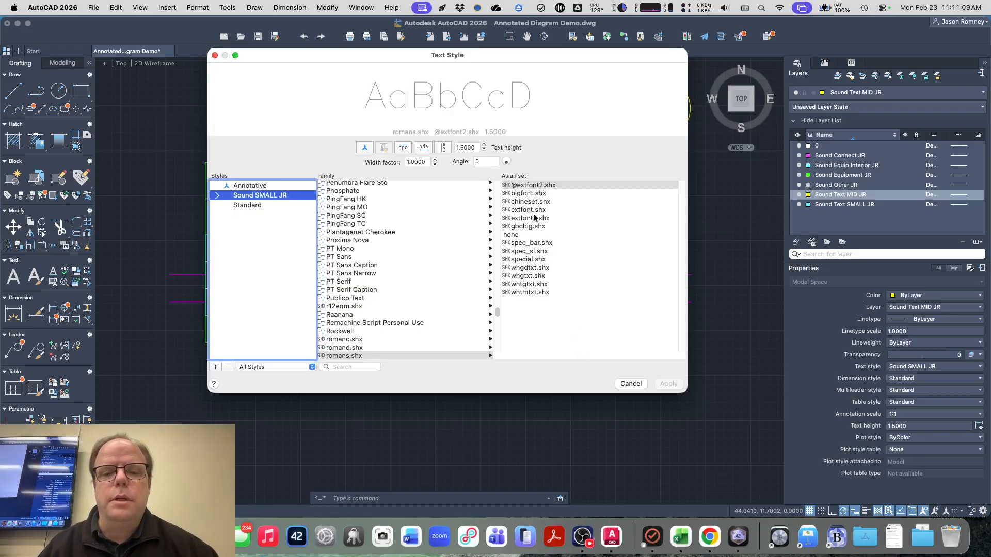
# - Set the Sound SMALL JR style's text height to 1.0, apply it, and reselect the style to check the setting
pyautogui.click(527, 186)
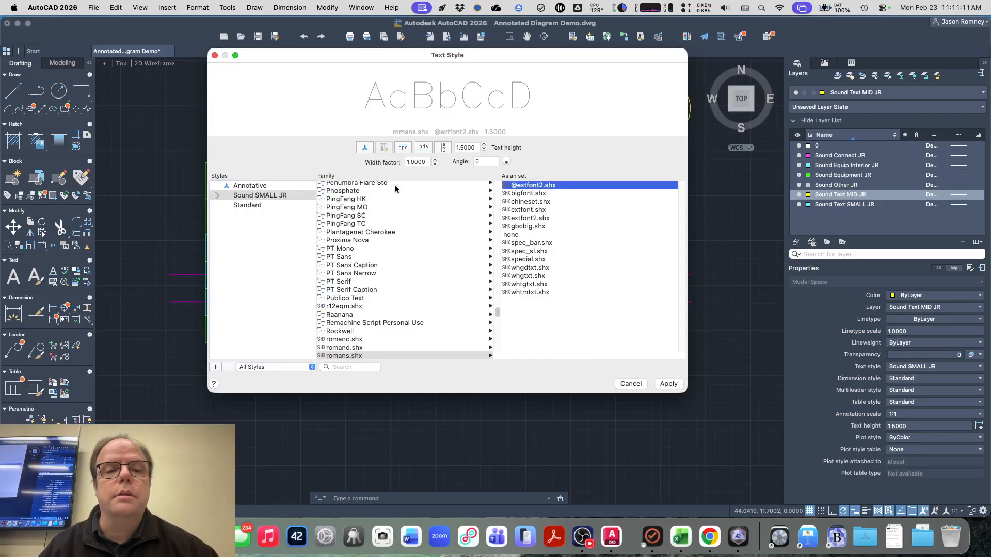
pyautogui.click(283, 187)
pyautogui.click(284, 199)
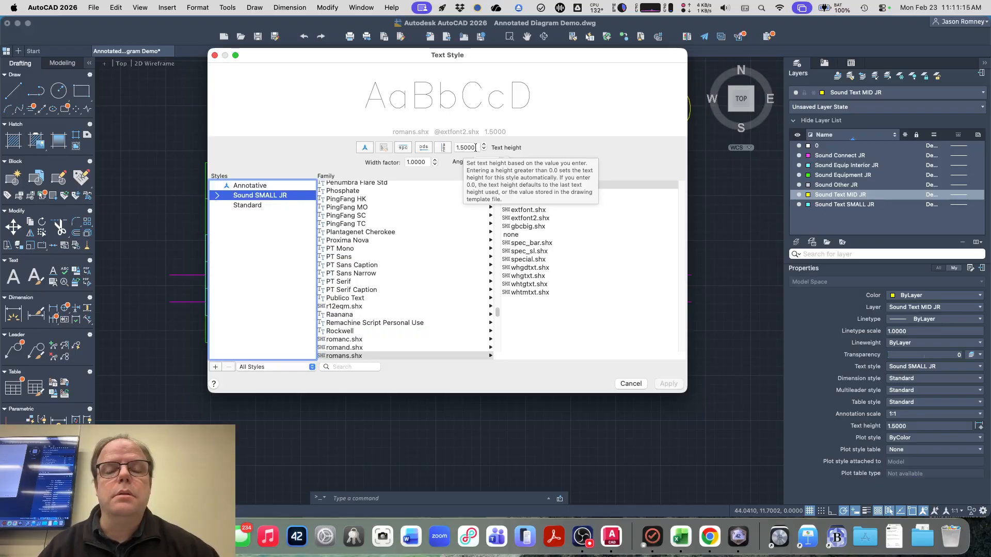
pyautogui.doubleClick(475, 147)
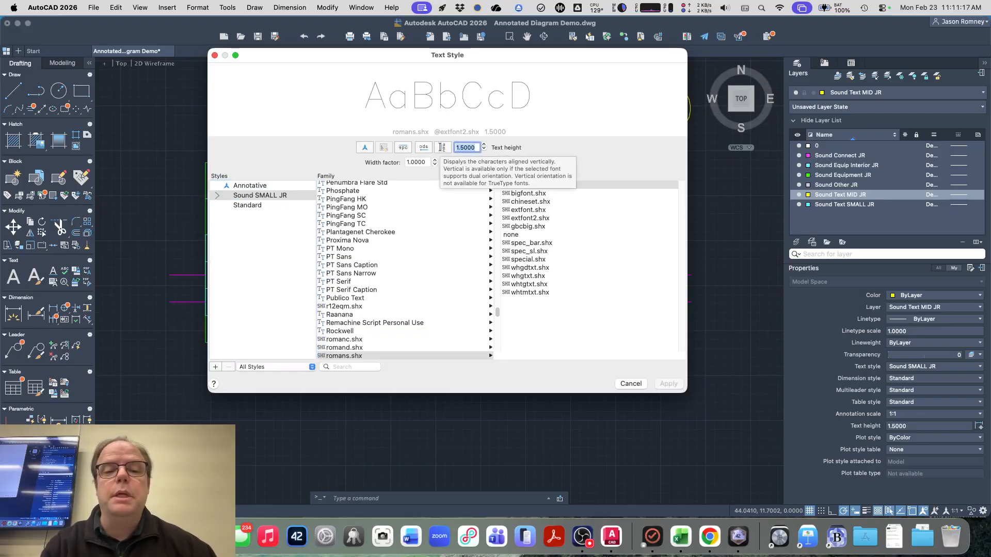
pyautogui.write('1.0')
pyautogui.press('Return')
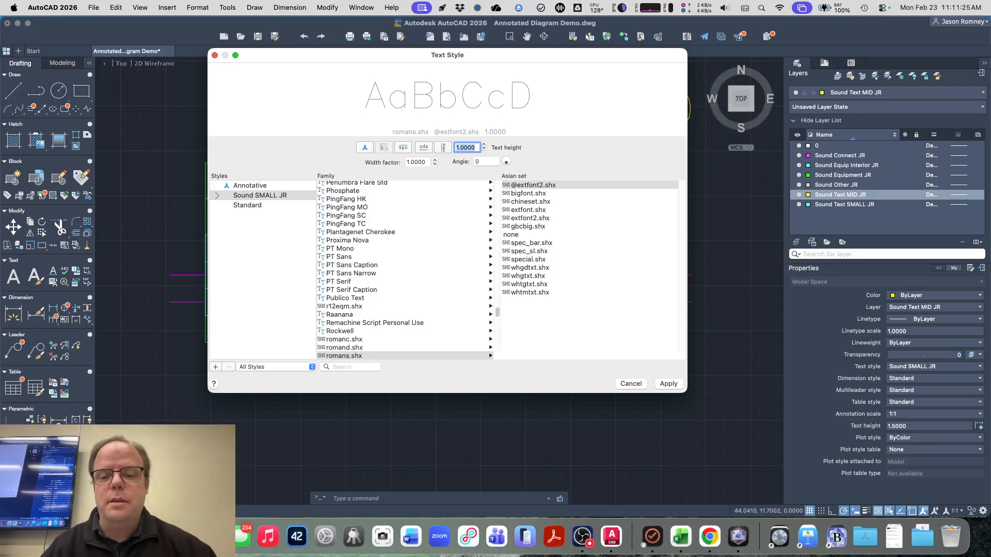
pyautogui.click(667, 384)
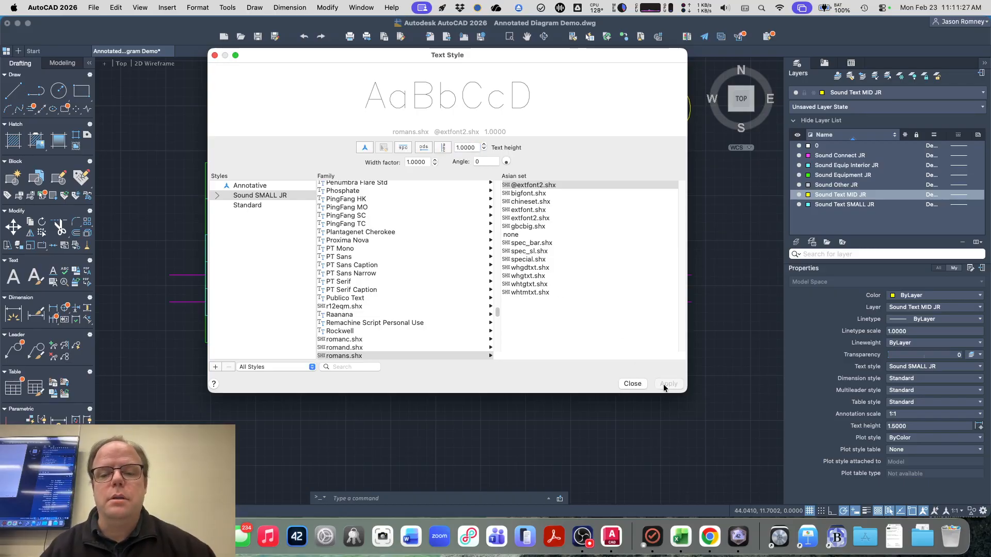
pyautogui.click(287, 206)
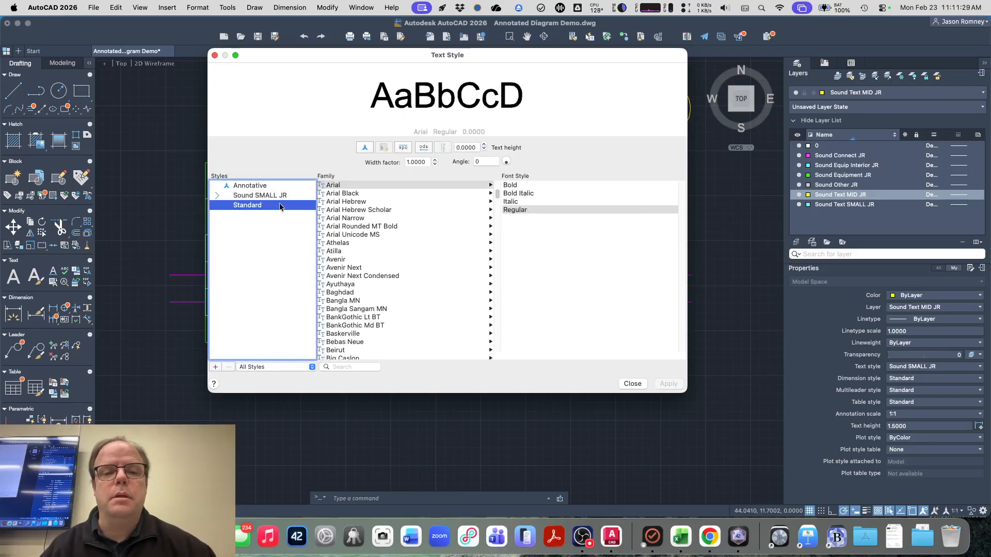
pyautogui.click(279, 195)
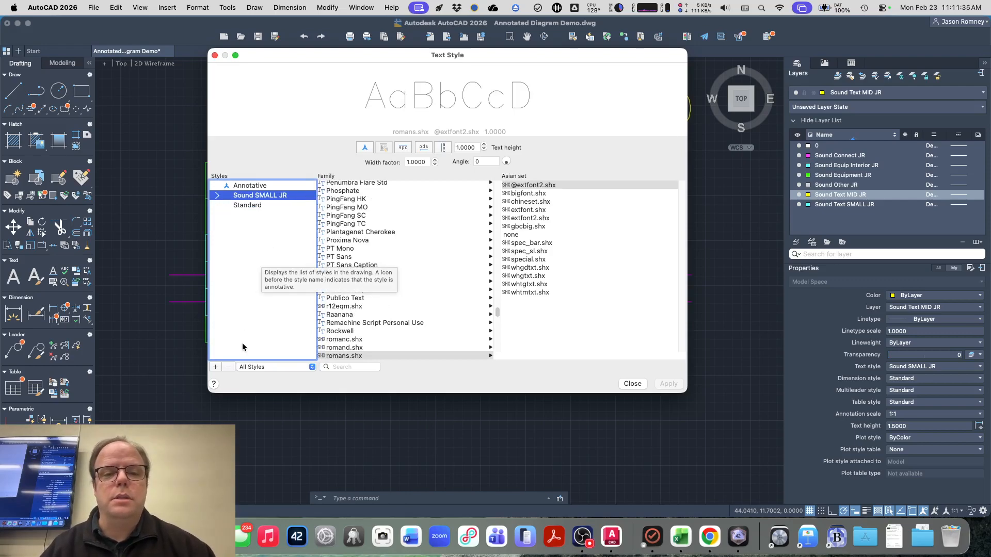
# - Create a new text style named Sound MID JR based on the Sound SMALL JR style
pyautogui.click(215, 367)
pyautogui.write('S')
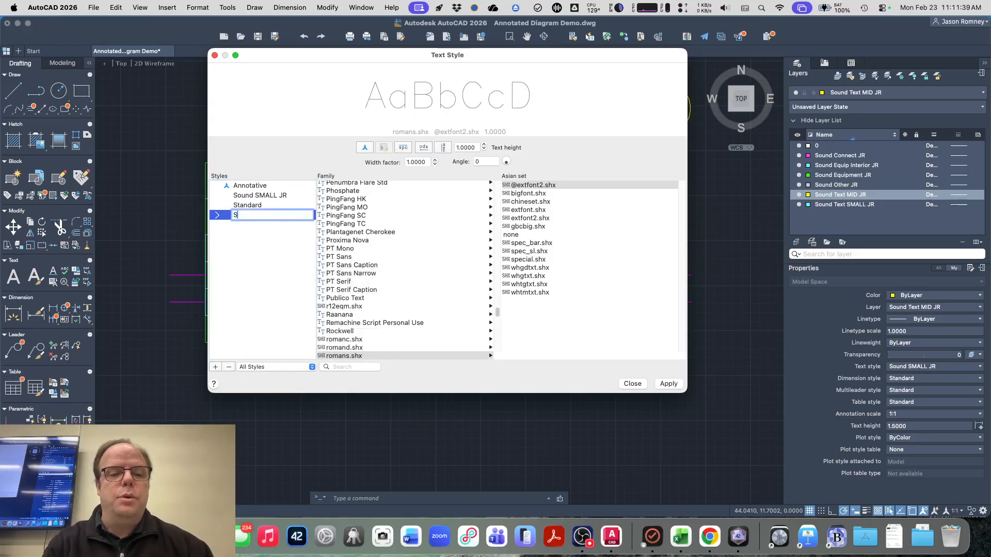
pyautogui.write('OUND')
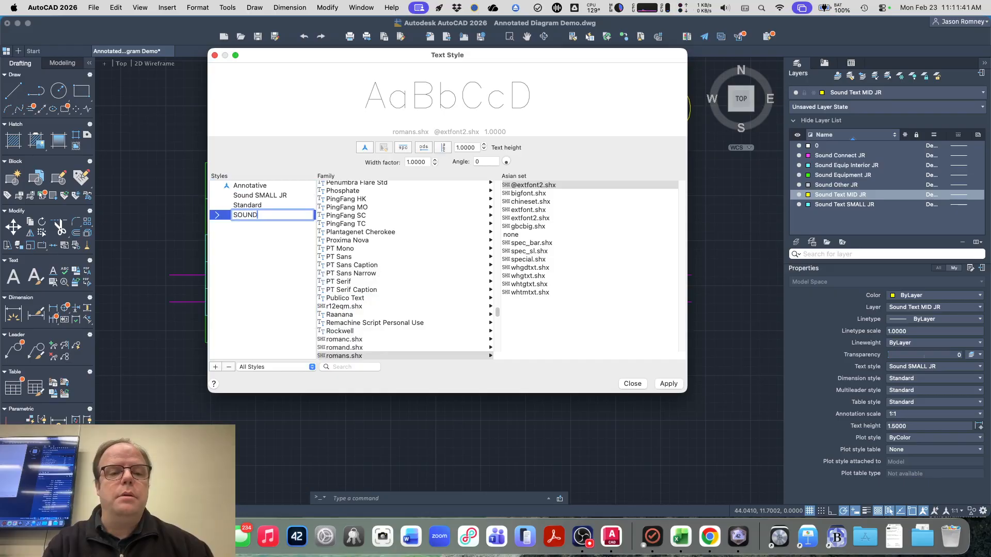
pyautogui.press('BackSpace')
pyautogui.press('BackSpace')
pyautogui.press('BackSpace')
pyautogui.press('BackSpace')
pyautogui.write('ound MID JR')
pyautogui.press('Return')
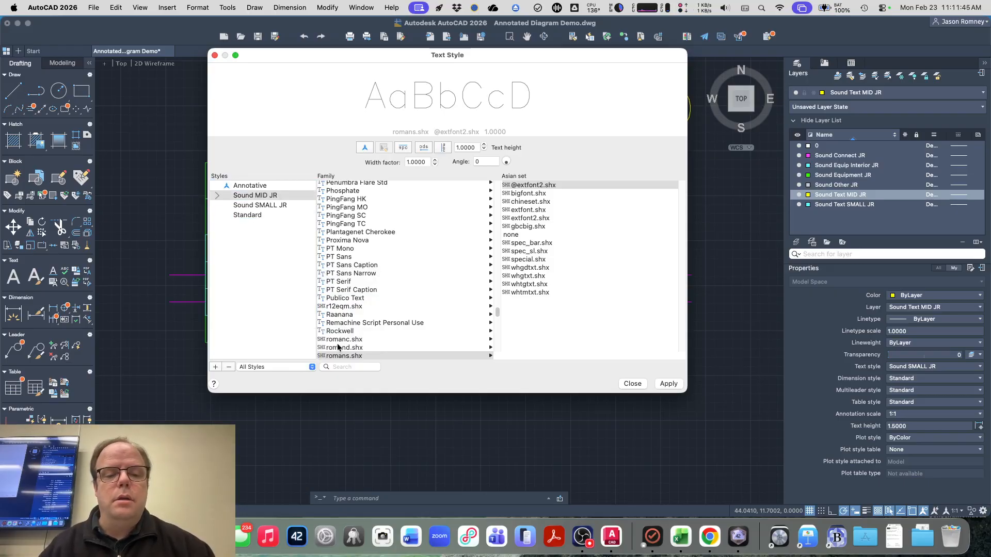
# - Give the Sound MID JR style the romans.shx font and a text height of 1.5, apply it, and close the text style settings
pyautogui.click(283, 196)
pyautogui.click(340, 356)
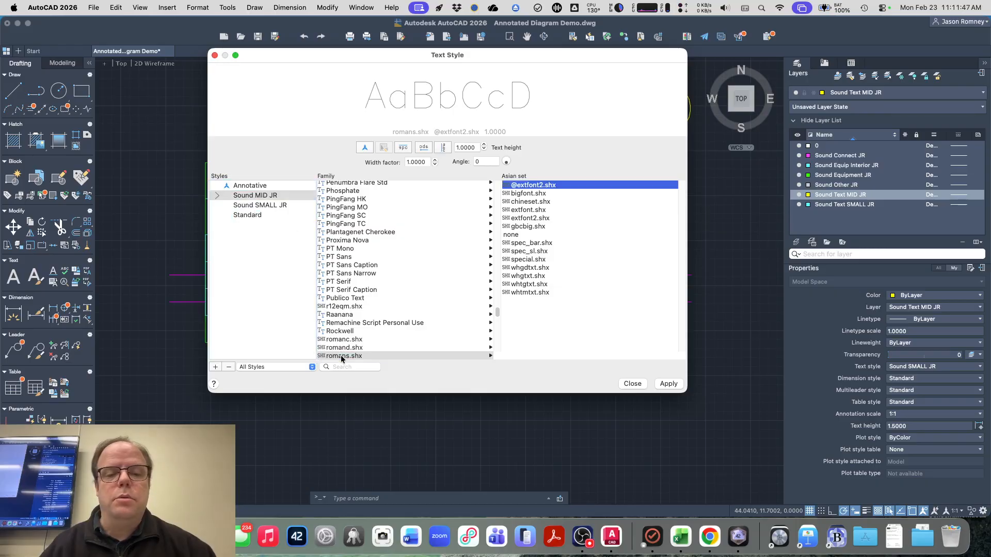
pyautogui.click(464, 149)
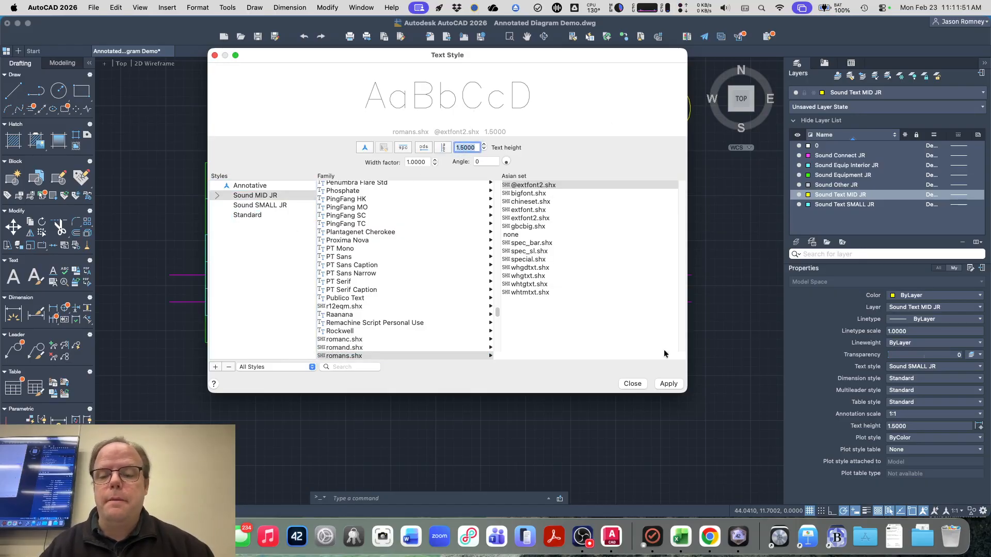
pyautogui.click(667, 385)
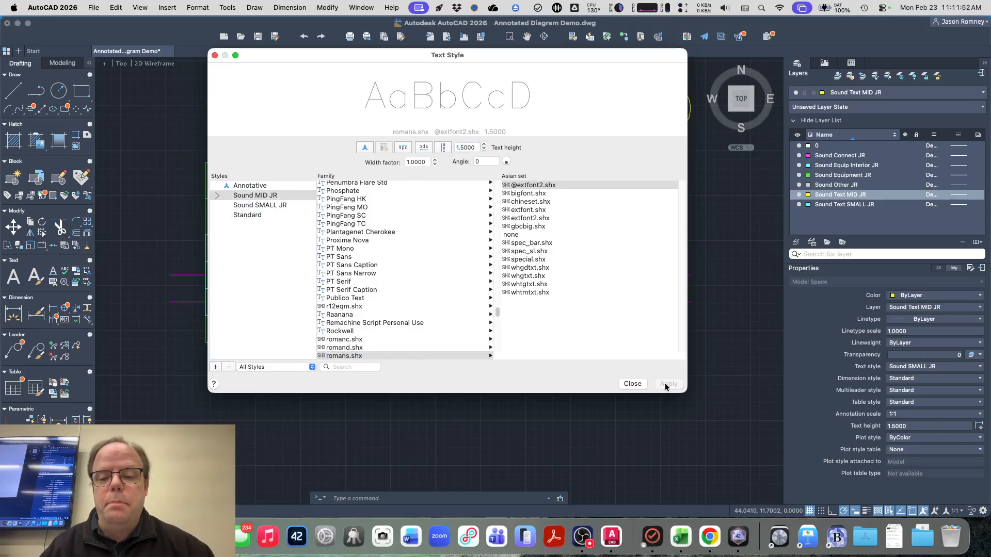
pyautogui.click(262, 205)
pyautogui.click(262, 195)
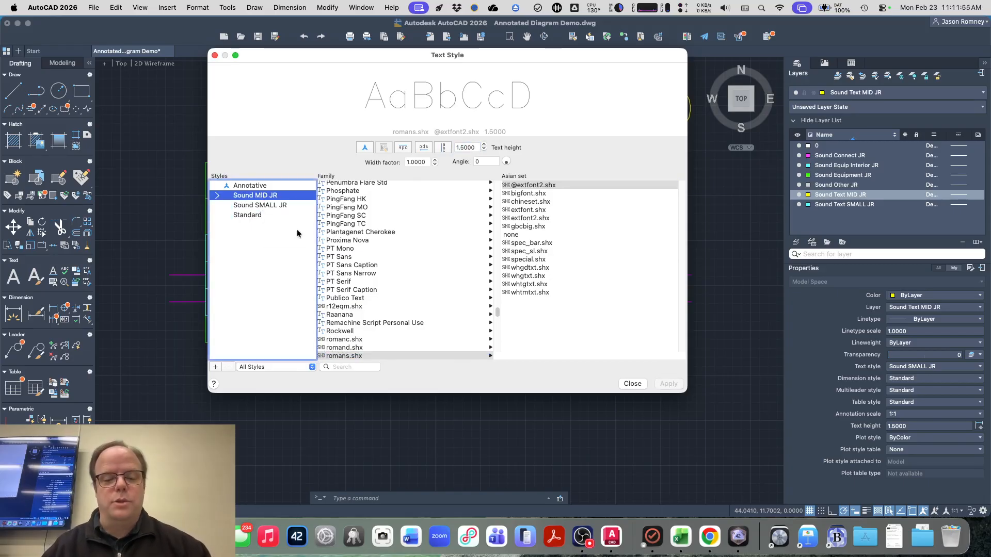
pyautogui.click(632, 385)
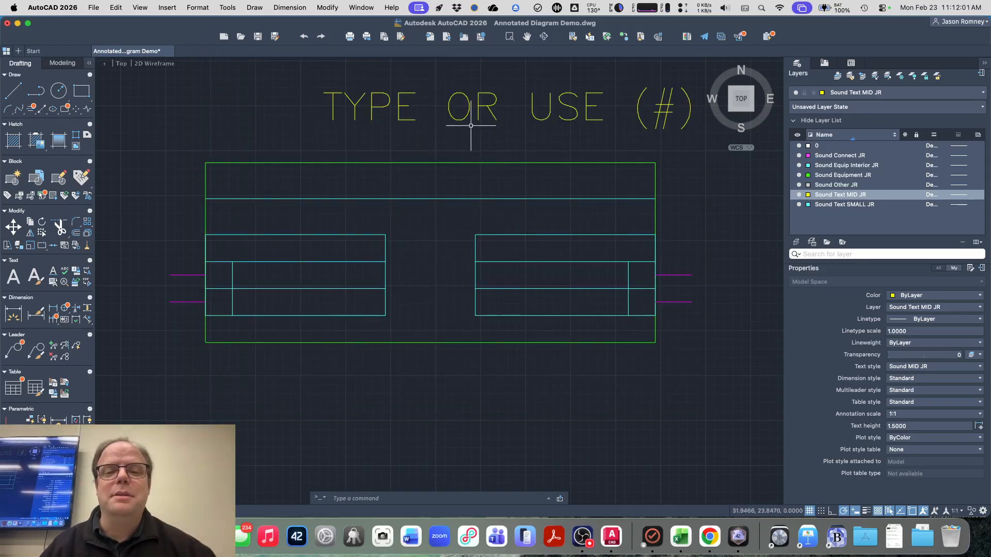
# - Delete the TYPE OR USE (#) text above the equipment block and check that Sound MID JR is the current text style
pyautogui.click(492, 104)
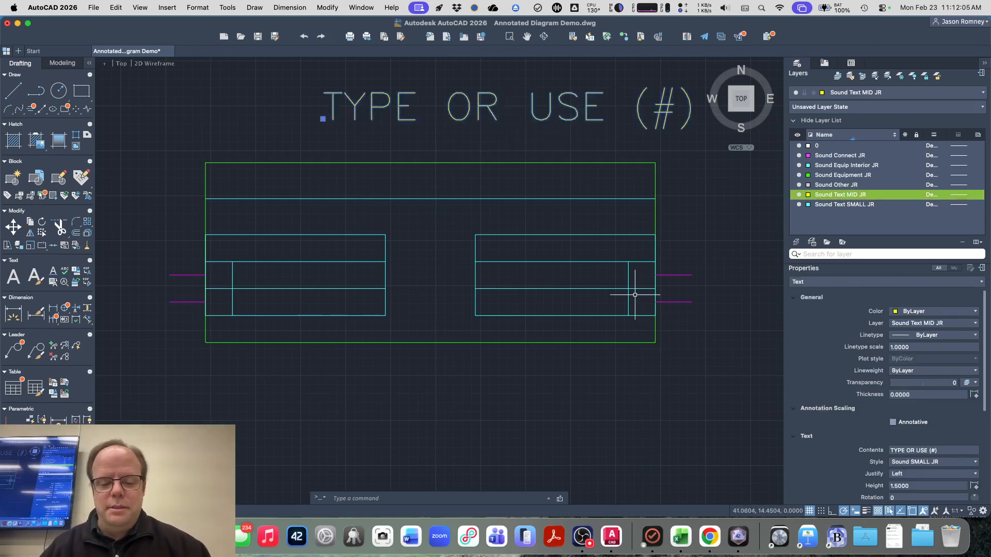
pyautogui.press('Delete')
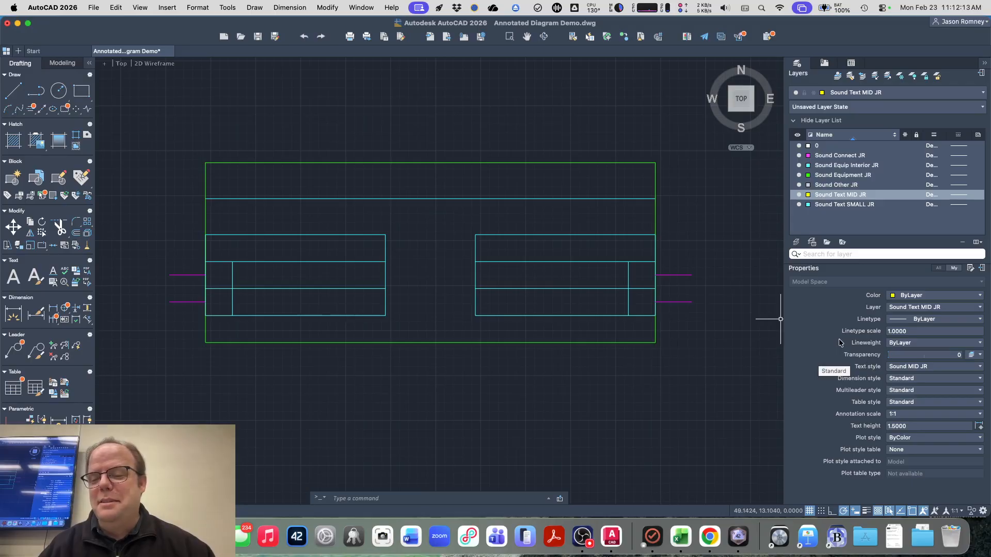
pyautogui.click(900, 367)
pyautogui.click(851, 345)
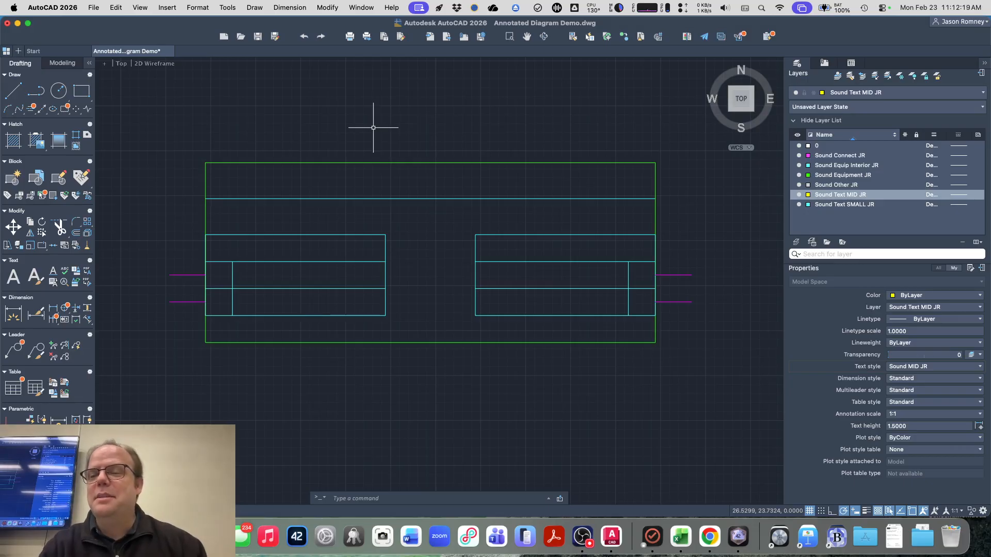
# - Place single-line text reading TYPE OR USE (#) above the equipment block at the default rotation
pyautogui.write('tex')
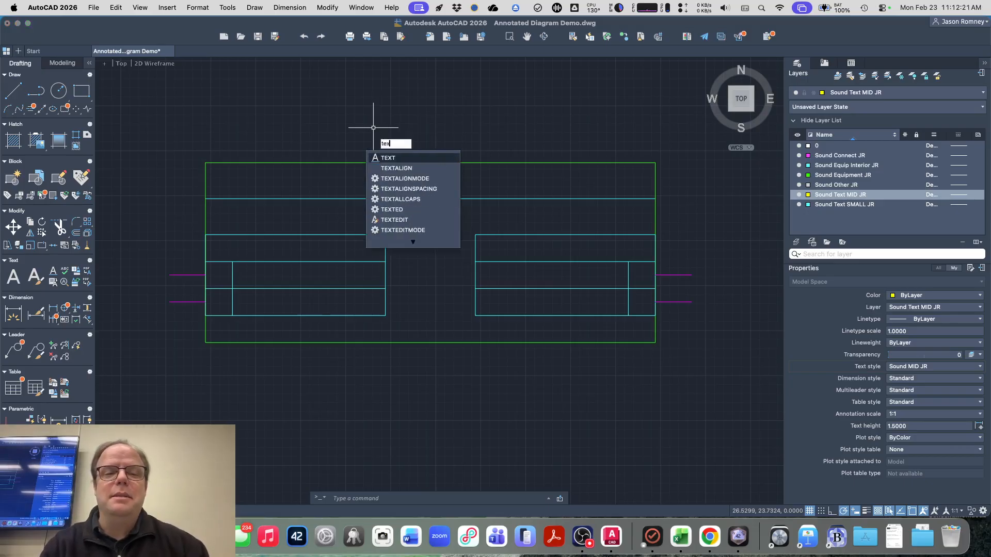
pyautogui.press('Return')
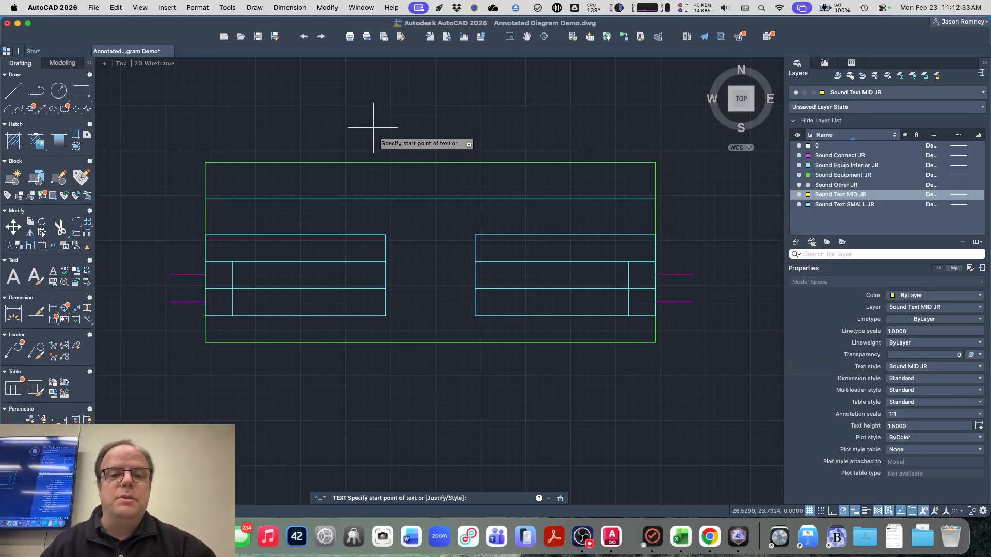
pyautogui.click(326, 132)
pyautogui.press('Return')
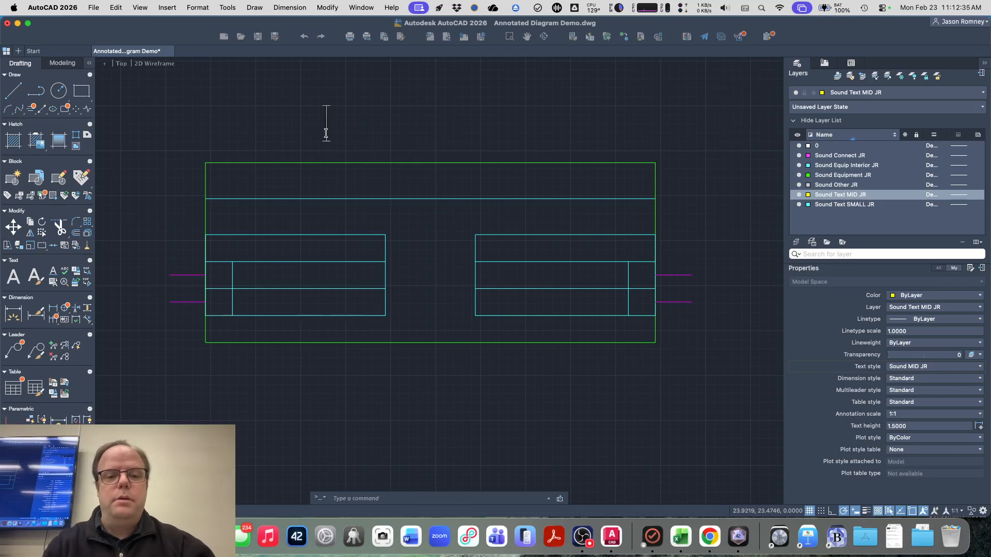
pyautogui.write('T')
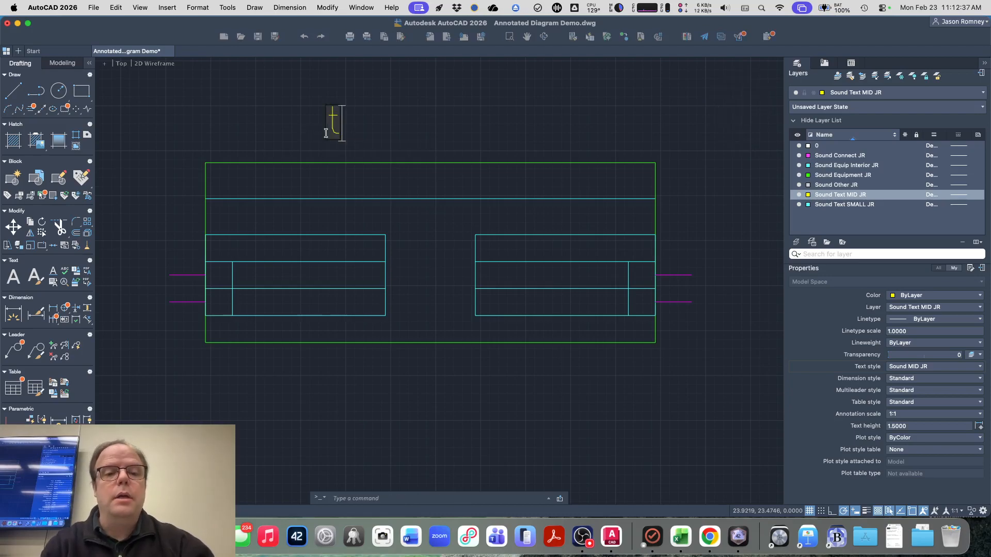
pyautogui.press('BackSpace')
pyautogui.write('TYPE OR')
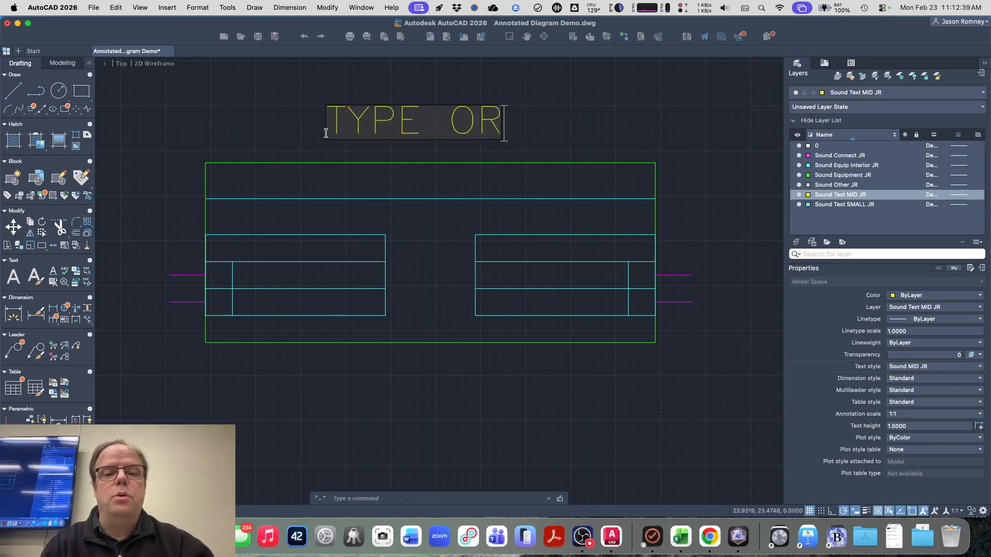
pyautogui.write(' USE (#)')
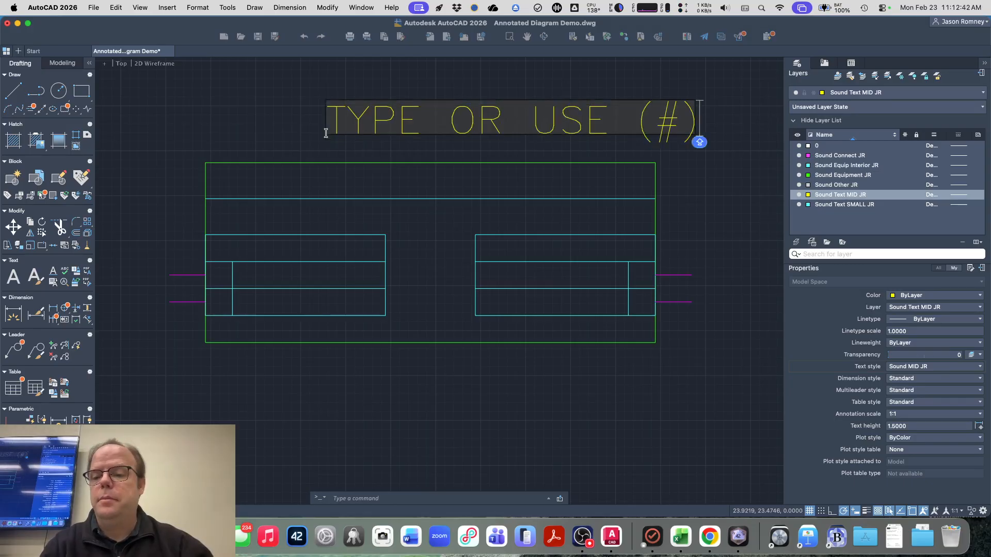
pyautogui.press('Return')
pyautogui.press('Return')
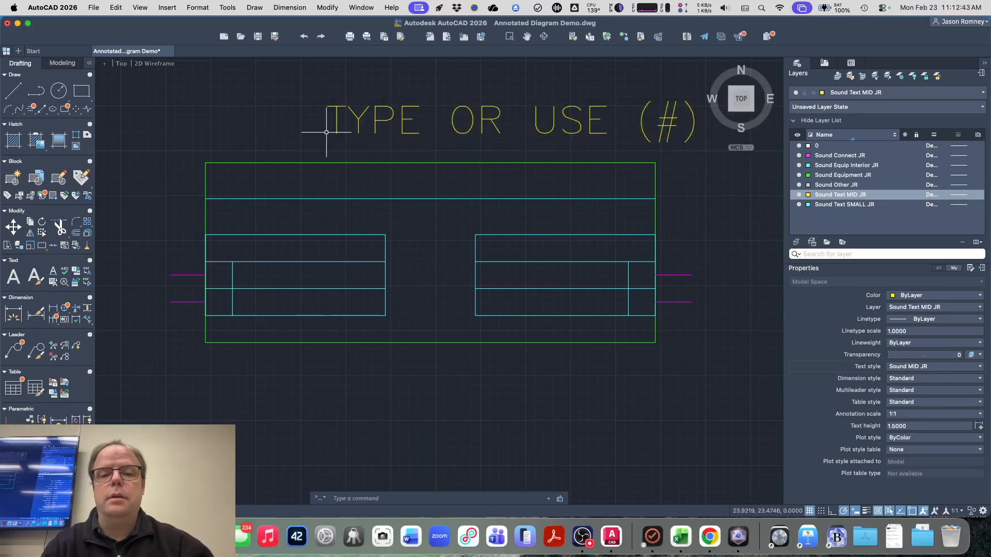
# - Check the properties of the TYPE OR USE (#) text and move it into the top row of the equipment block
pyautogui.click(358, 115)
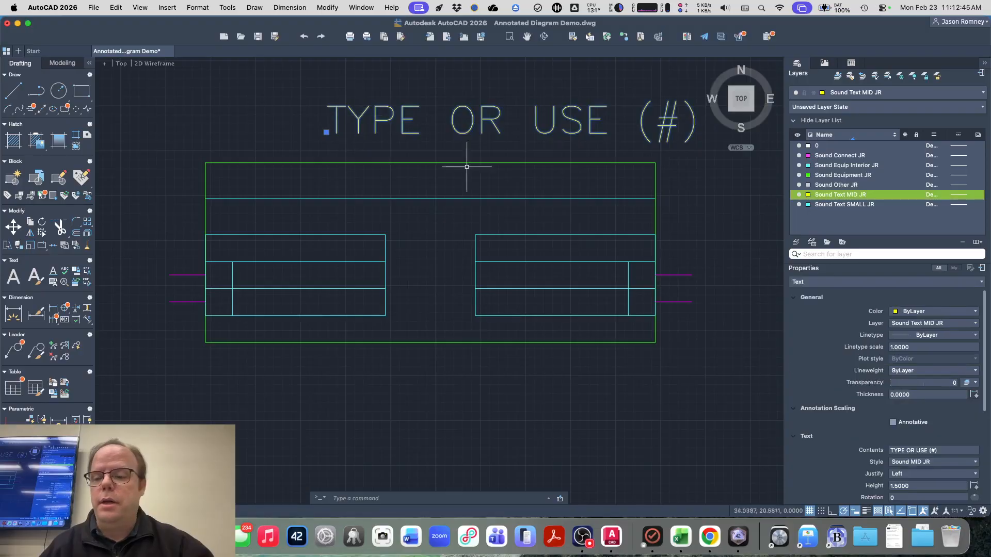
pyautogui.scroll(-2, 895, 435)
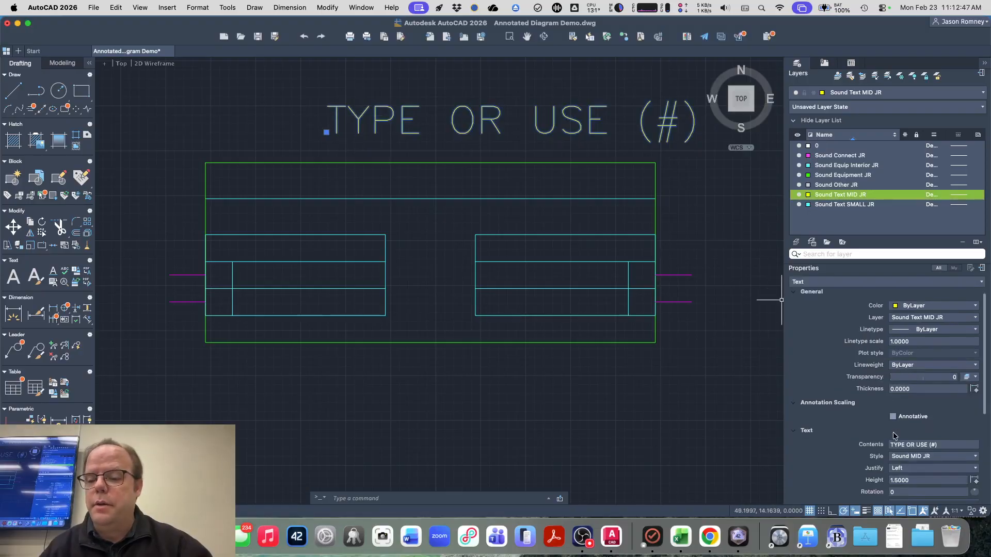
pyautogui.scroll(-2, 910, 444)
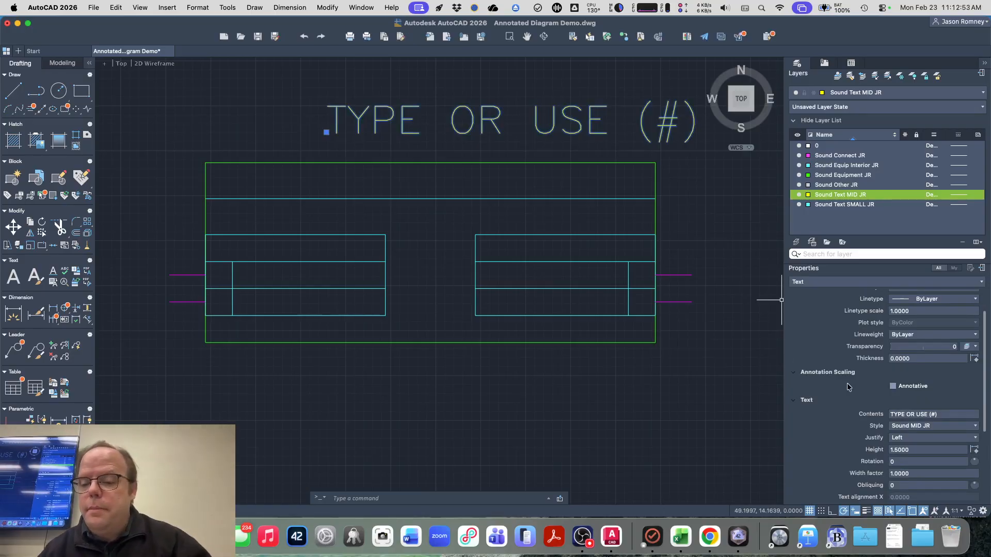
pyautogui.scroll(-1, 849, 387)
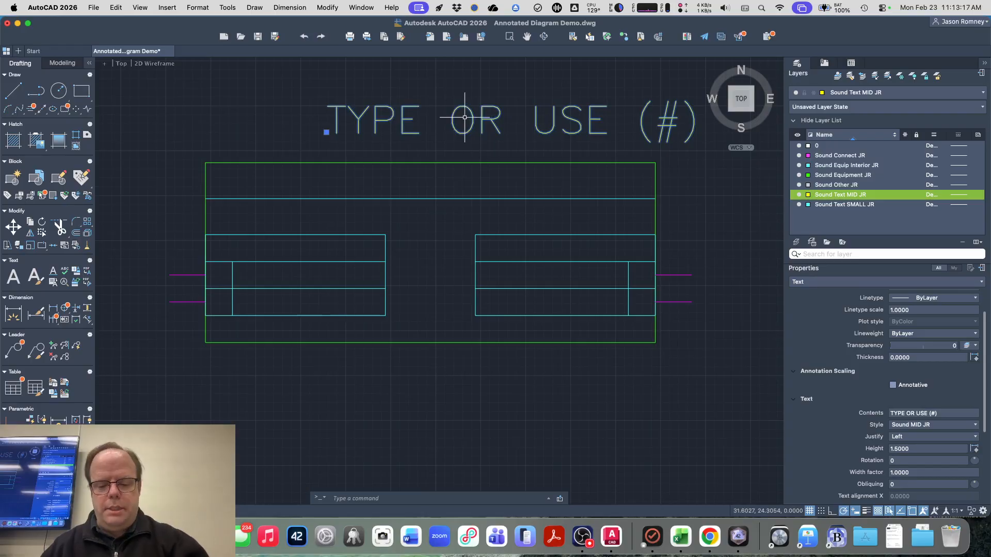
pyautogui.write('m')
pyautogui.press('Return')
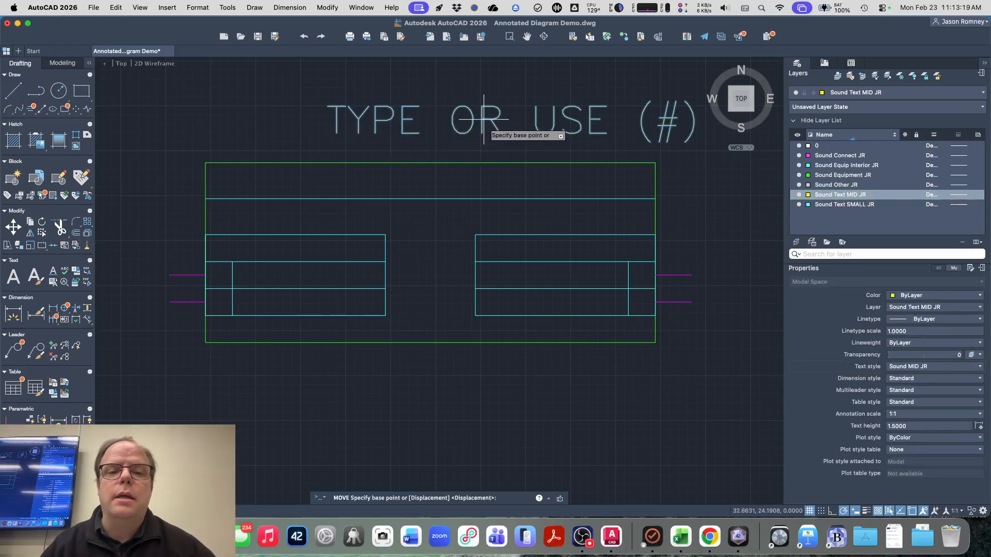
pyautogui.click(482, 120)
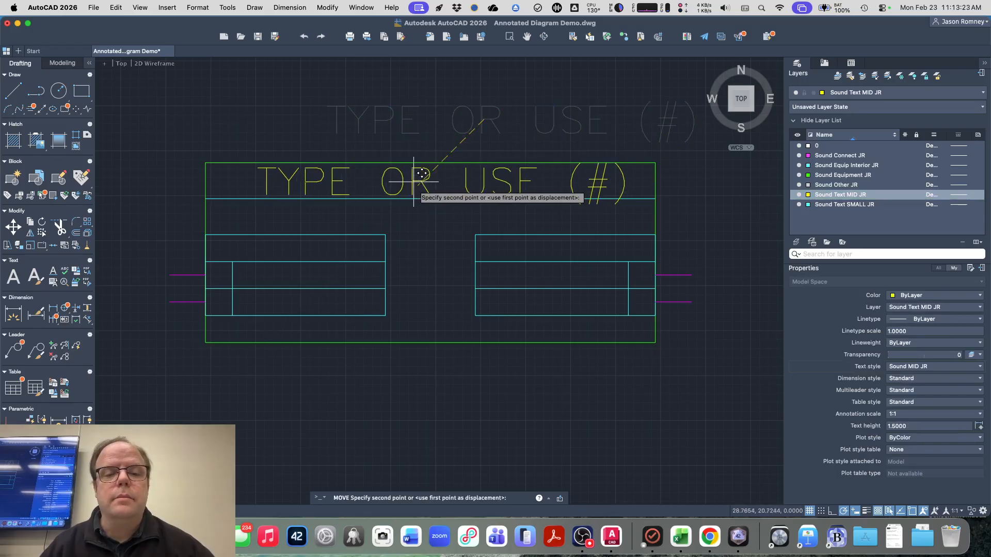
pyautogui.click(422, 174)
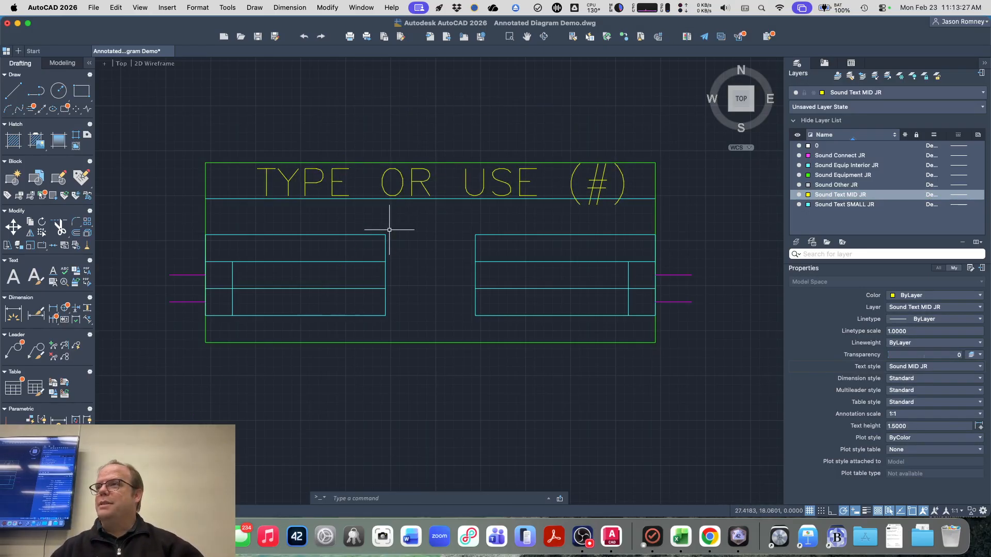
# - Set the height of the TYPE OR USE (#) text in the equipment block's top row to 1
pyautogui.click(402, 181)
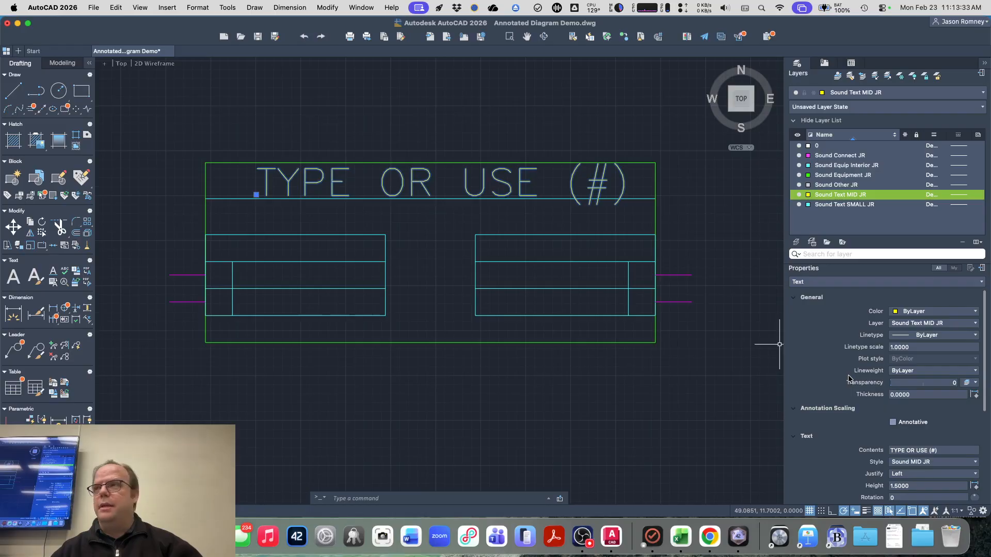
pyautogui.scroll(-3, 848, 379)
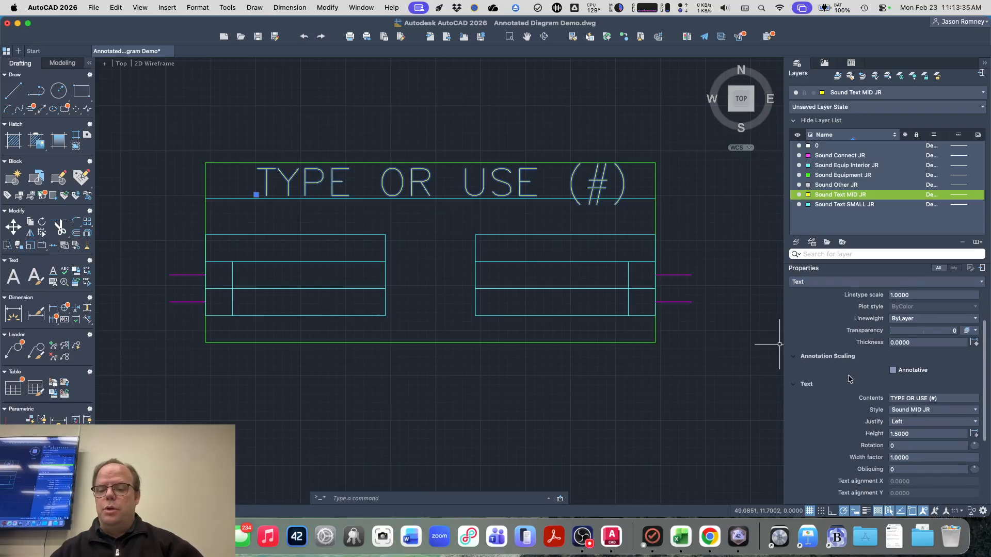
pyautogui.click(916, 435)
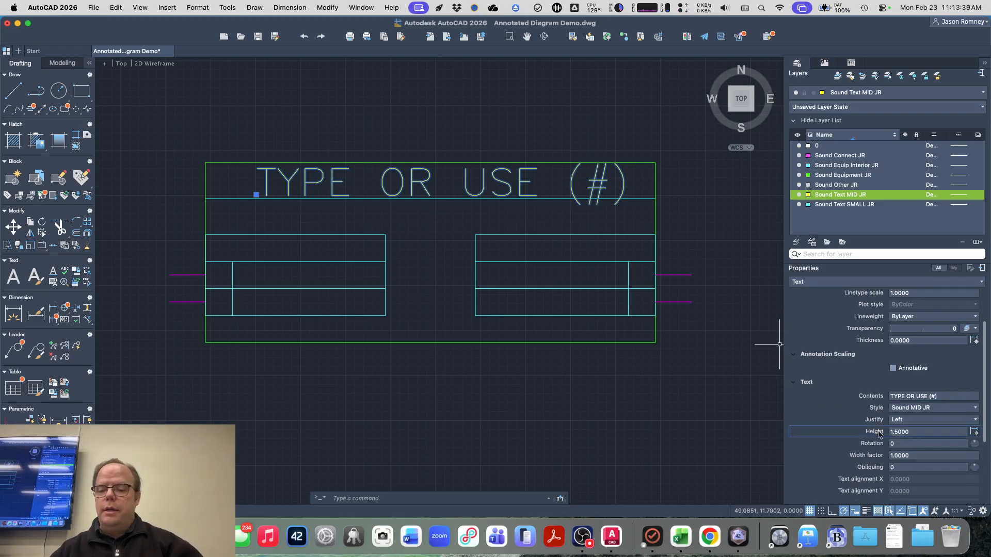
pyautogui.write('1')
pyautogui.press('Return')
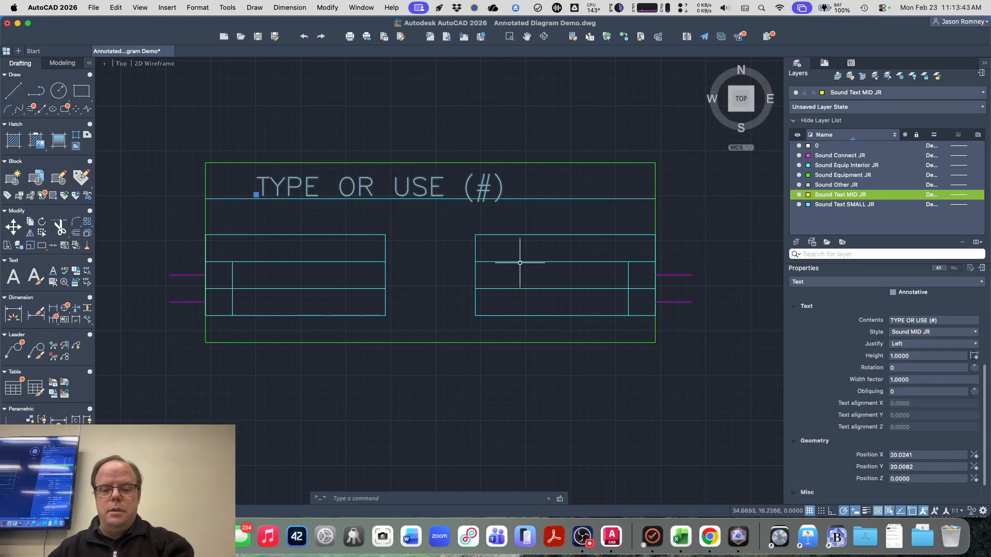
# - Move the TYPE OR USE (#) text so it sits centred in the top row of the equipment block
pyautogui.write('m')
pyautogui.press('Return')
pyautogui.click(427, 190)
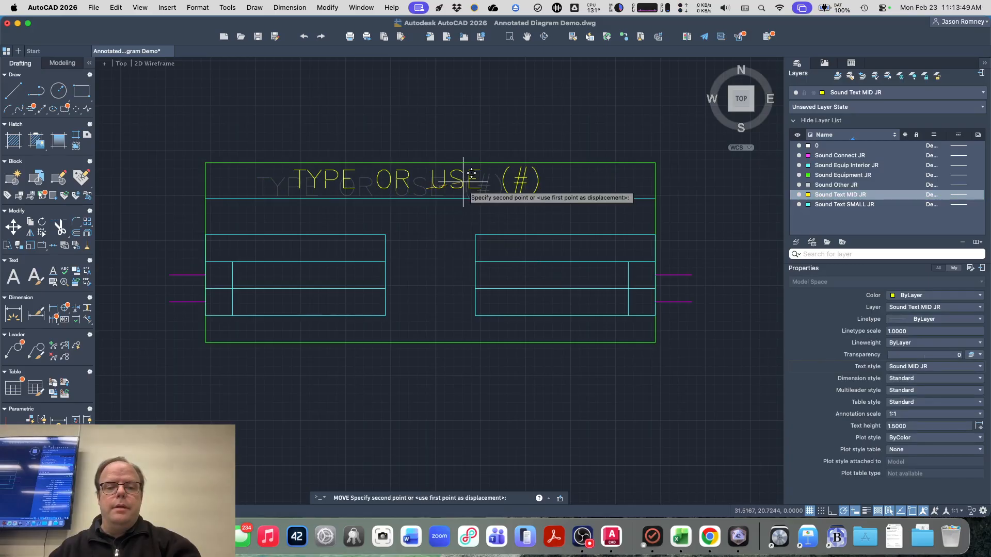
pyautogui.click(463, 181)
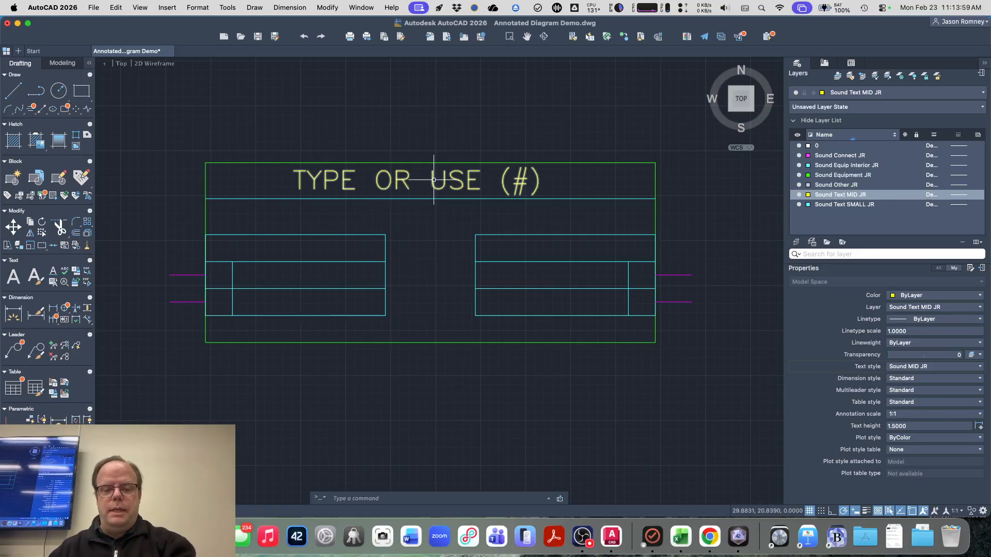
pyautogui.write('m')
pyautogui.press('Return')
pyautogui.click(396, 176)
pyautogui.press('Return')
pyautogui.click(410, 124)
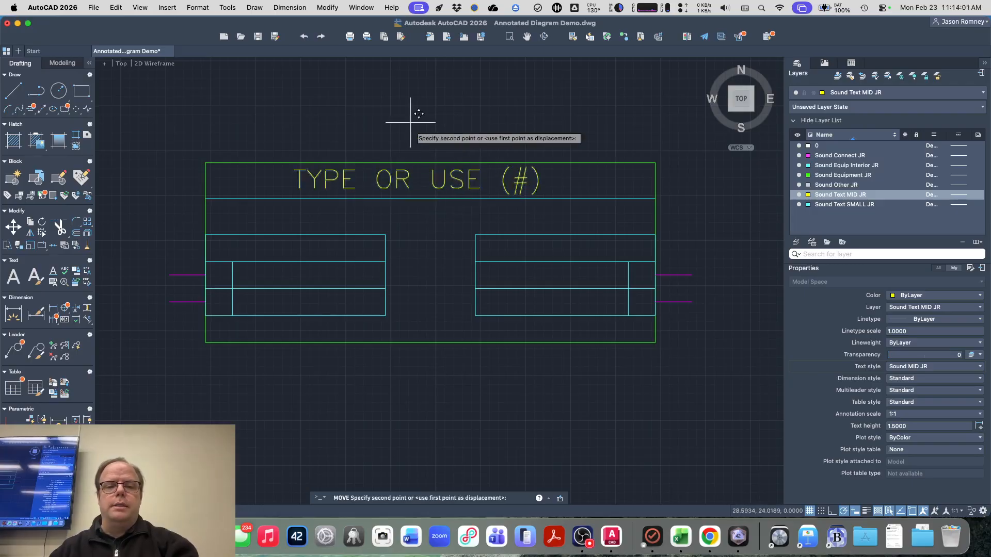
pyautogui.click(427, 122)
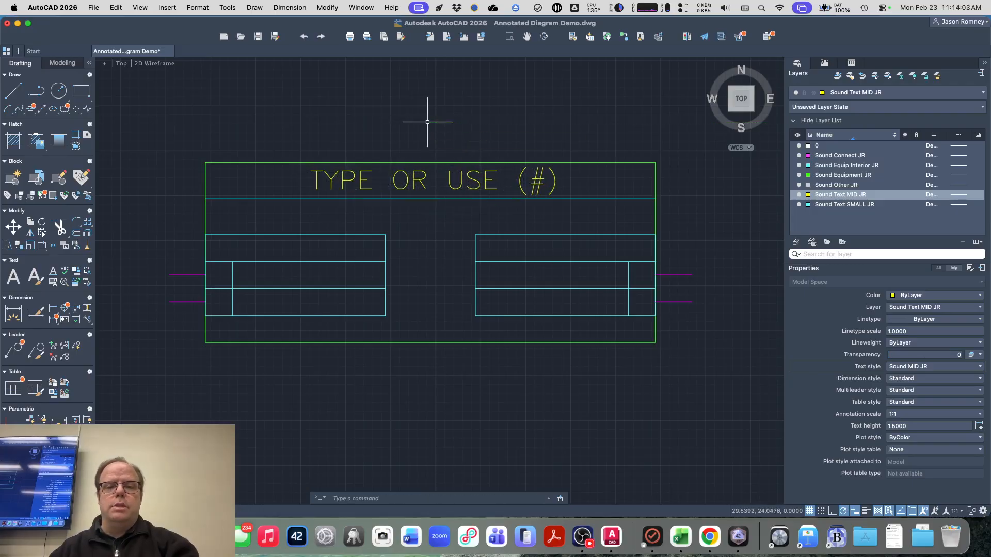
# - Change the wording of the equipment block's top-row label to MIXING CONSOLE
pyautogui.click(422, 180)
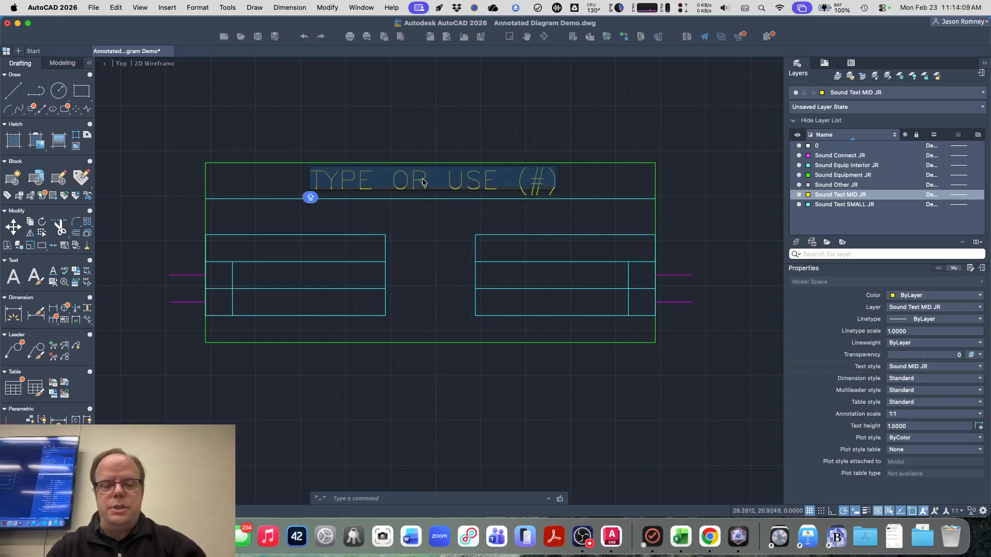
pyautogui.write('MIXING')
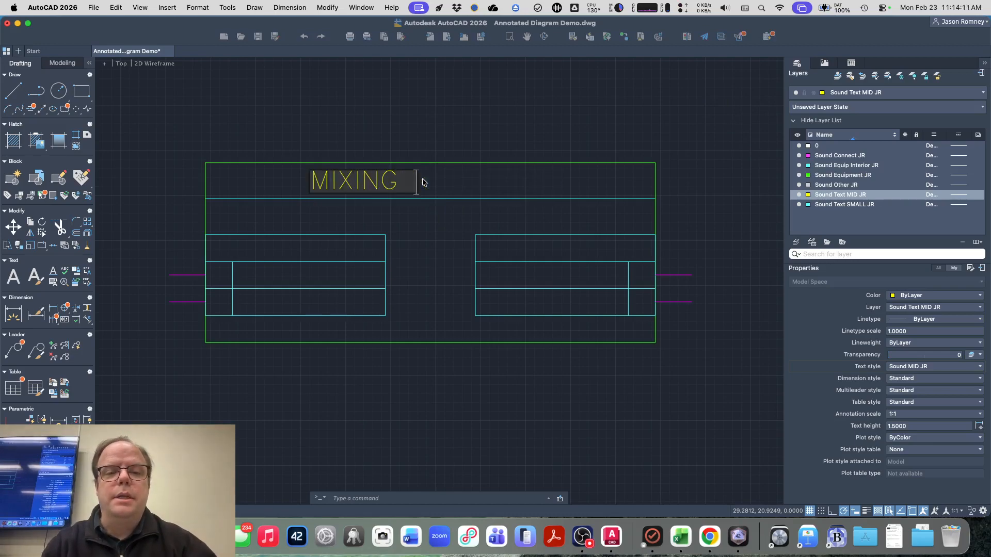
pyautogui.write(' CONSOLE')
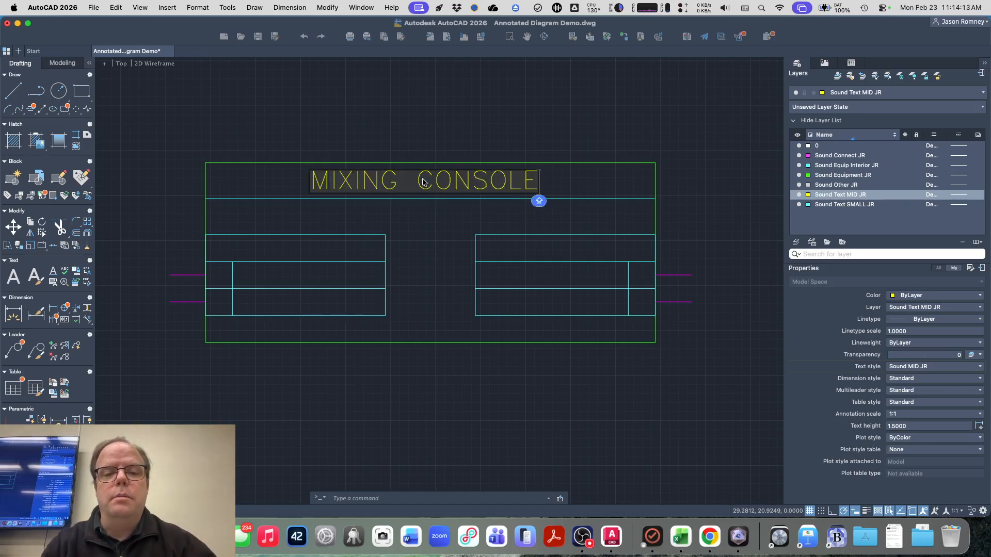
pyautogui.press('Return')
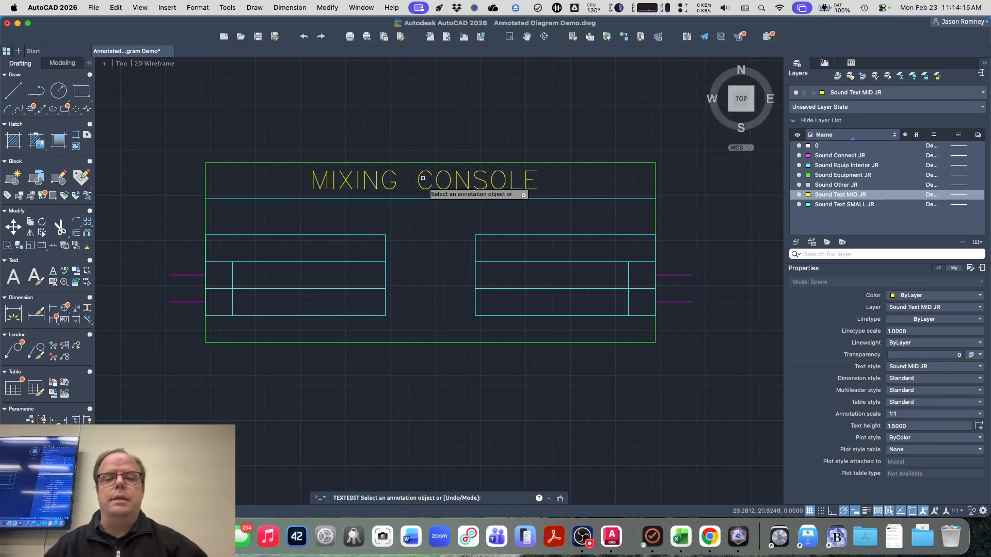
# - Replace the MIXING CONSOLE wording with DSP and finish editing the label
pyautogui.click(422, 178)
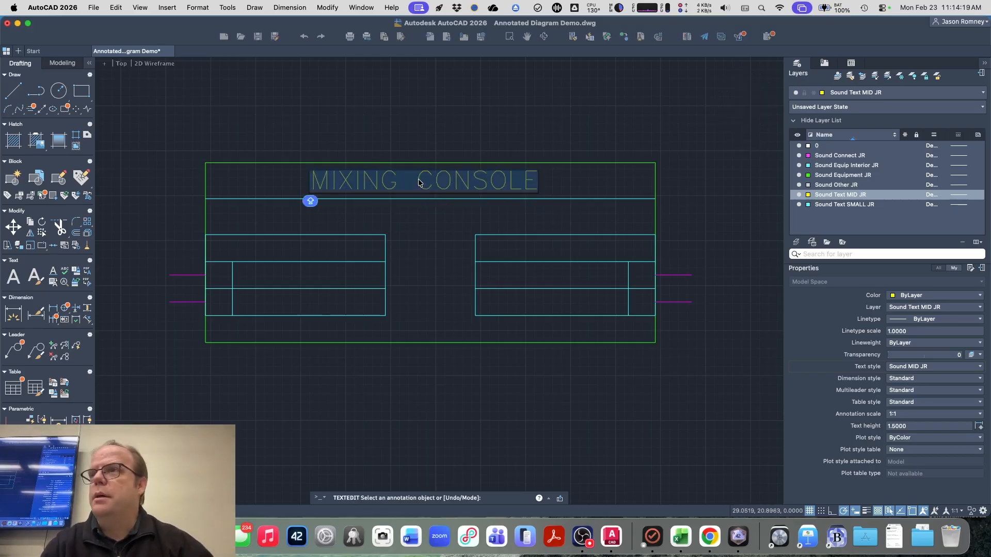
pyautogui.write('DP')
pyautogui.press('BackSpace')
pyautogui.write('SP')
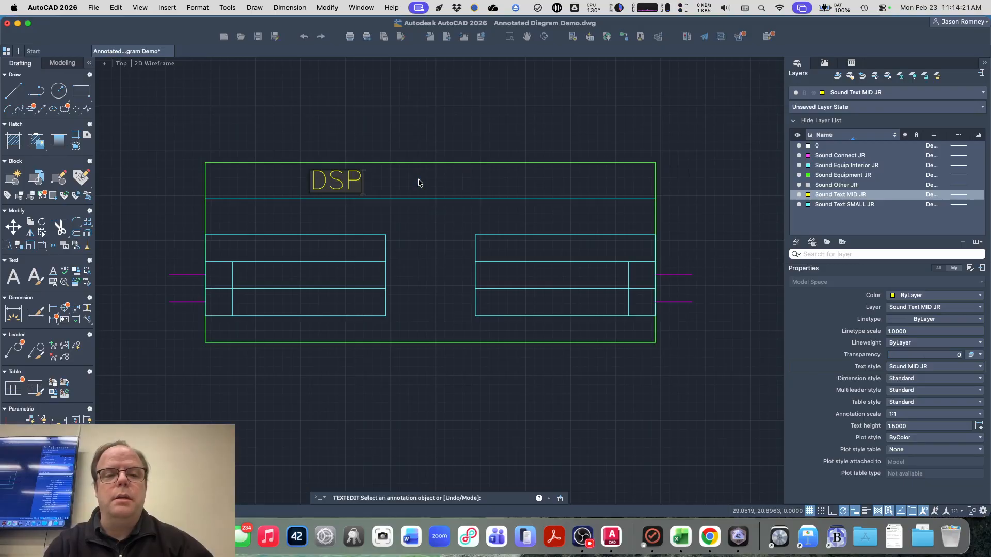
pyautogui.press('Return')
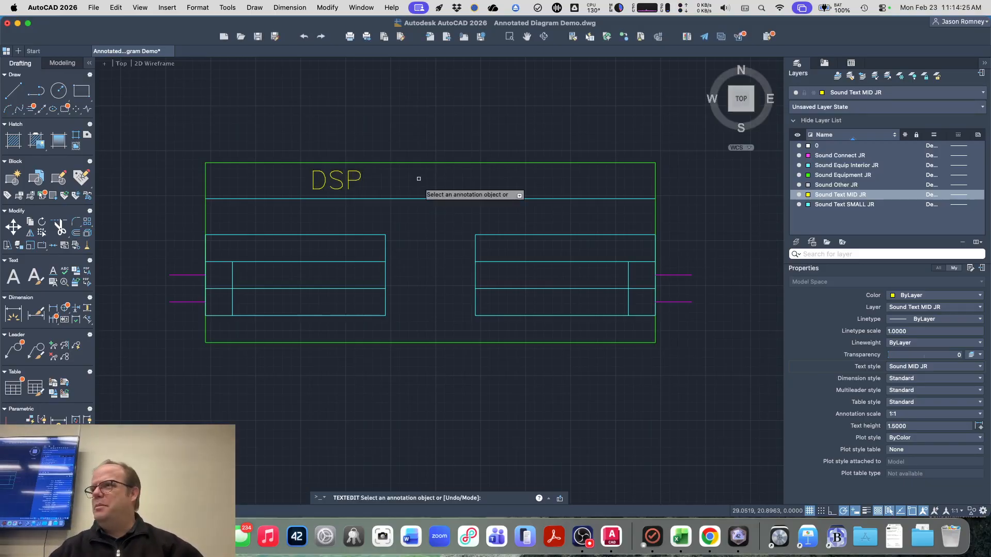
pyautogui.press('Escape')
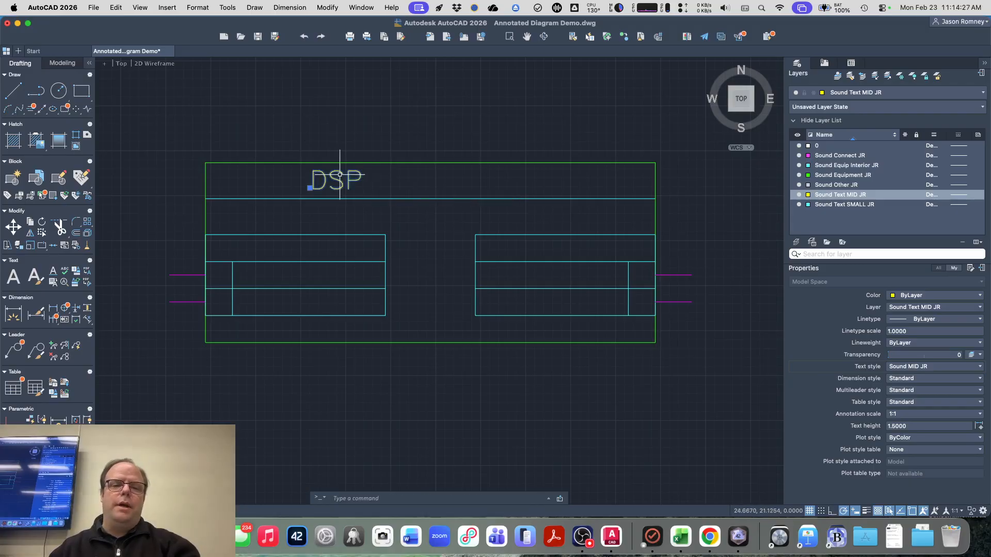
# - Delete the DSP label from the equipment block, and apply a text height of 1 to the Sound MID JR text style
pyautogui.click(339, 178)
pyautogui.press('Delete')
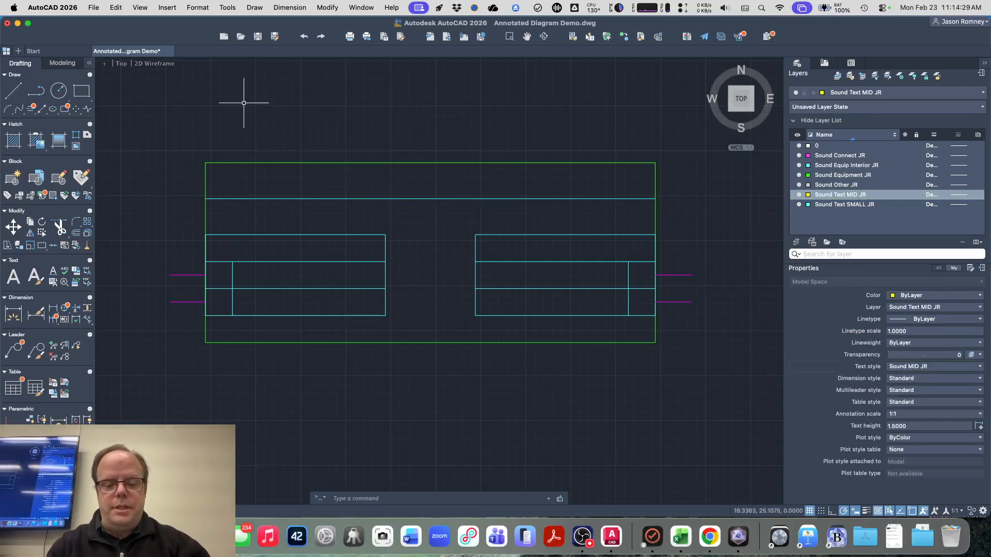
pyautogui.write('st')
pyautogui.press('Return')
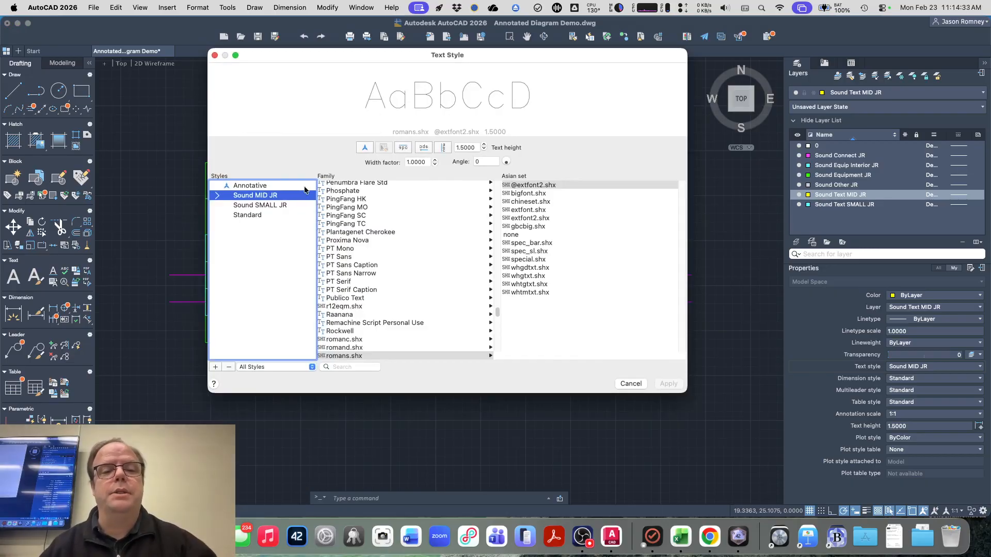
pyautogui.click(463, 147)
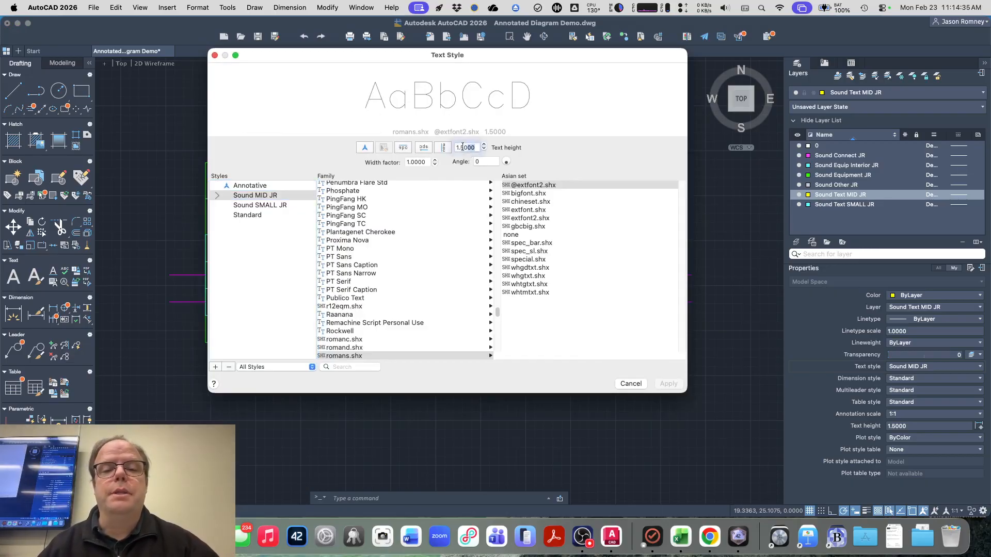
pyautogui.doubleClick(463, 147)
pyautogui.write('1')
pyautogui.press('Return')
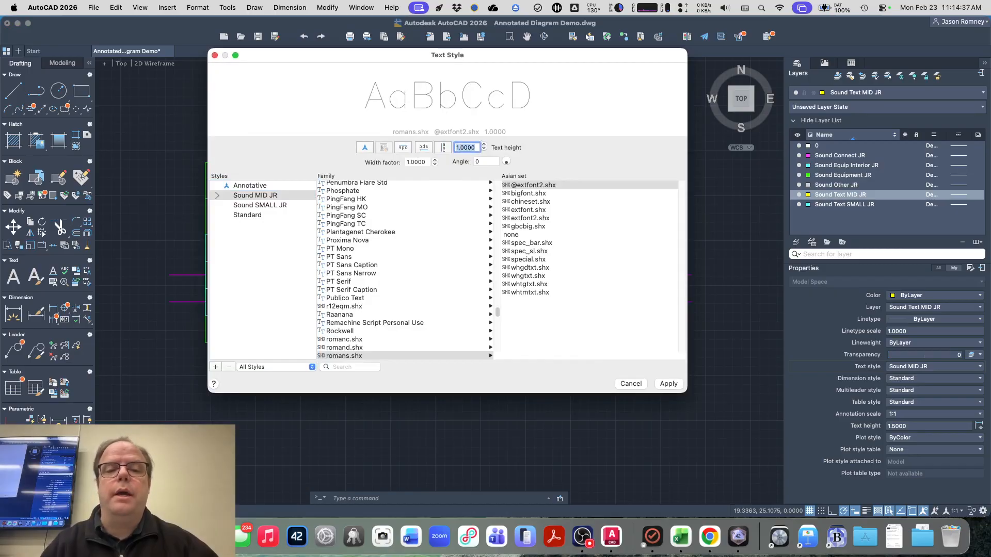
pyautogui.click(667, 384)
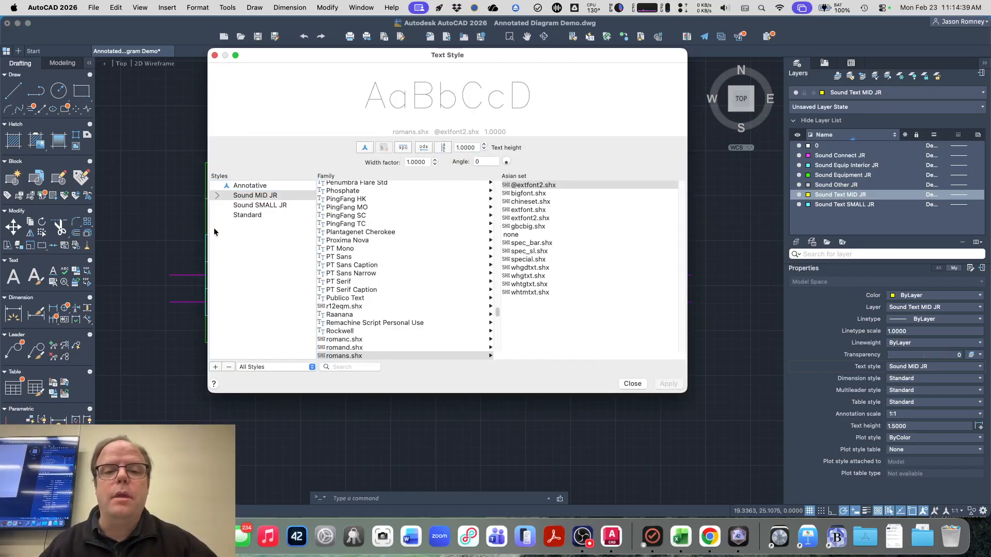
# - Set the Sound SMALL JR text style's height to 0.5, apply it, and close the text style settings
pyautogui.click(252, 205)
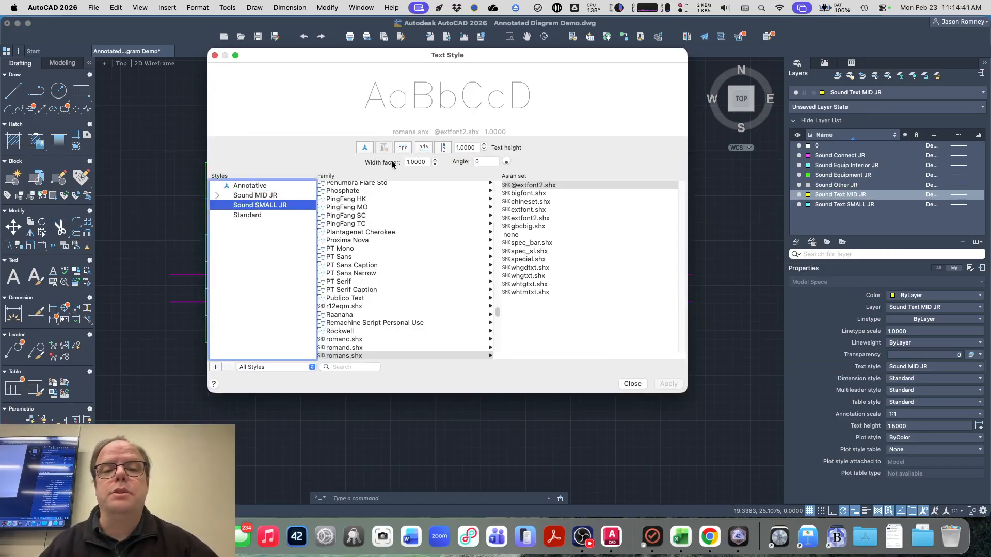
pyautogui.click(476, 147)
pyautogui.doubleClick(476, 147)
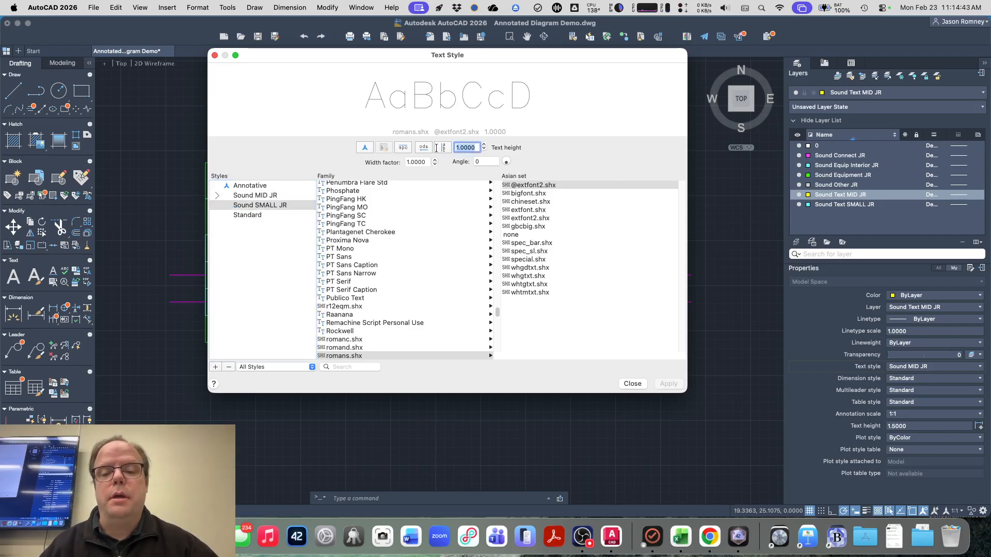
pyautogui.write('0.75')
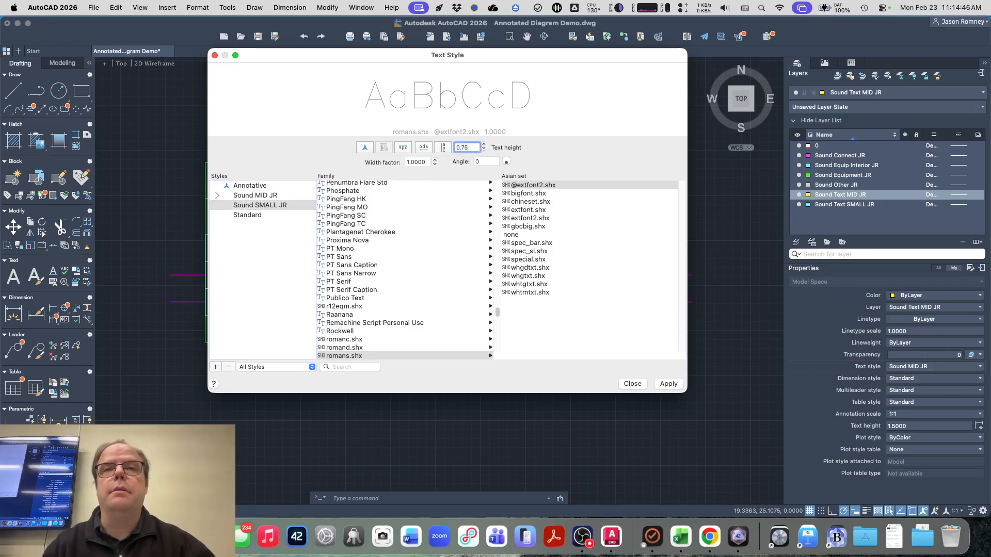
pyautogui.press('Return')
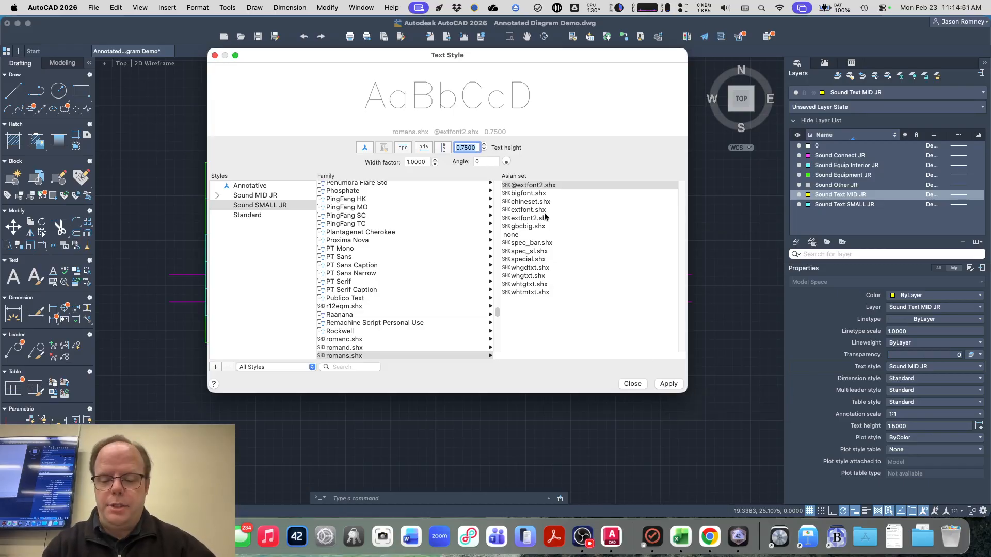
pyautogui.write('0.5')
pyautogui.press('Return')
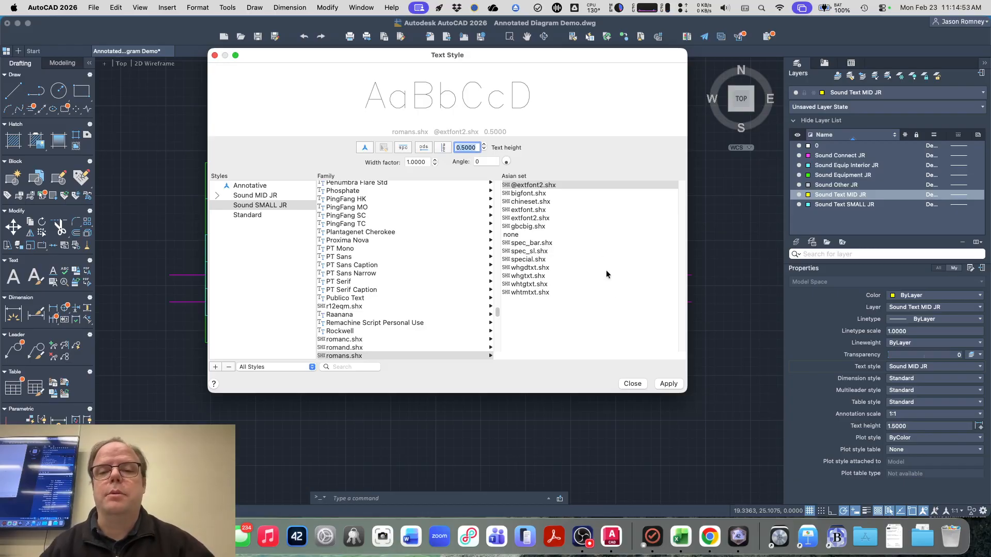
pyautogui.click(661, 384)
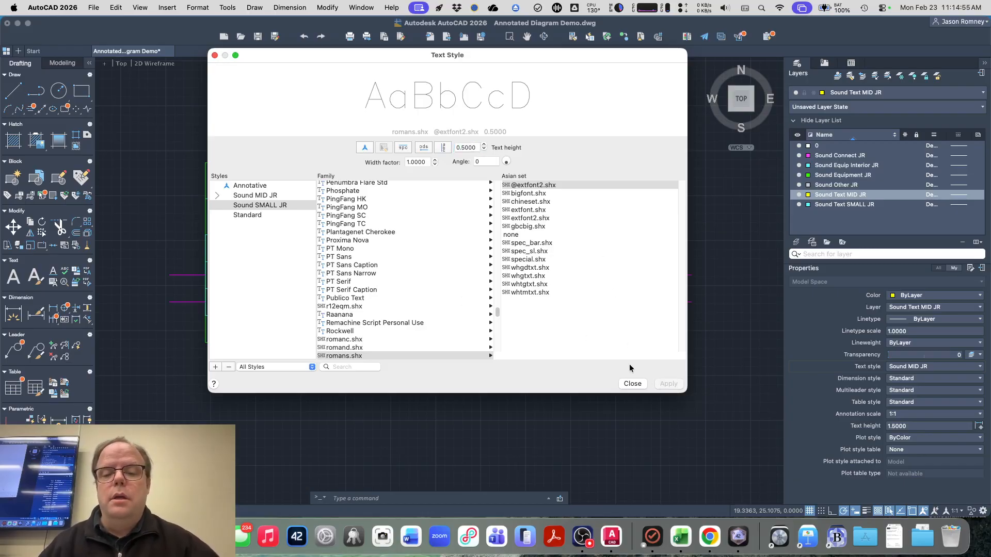
pyautogui.click(630, 383)
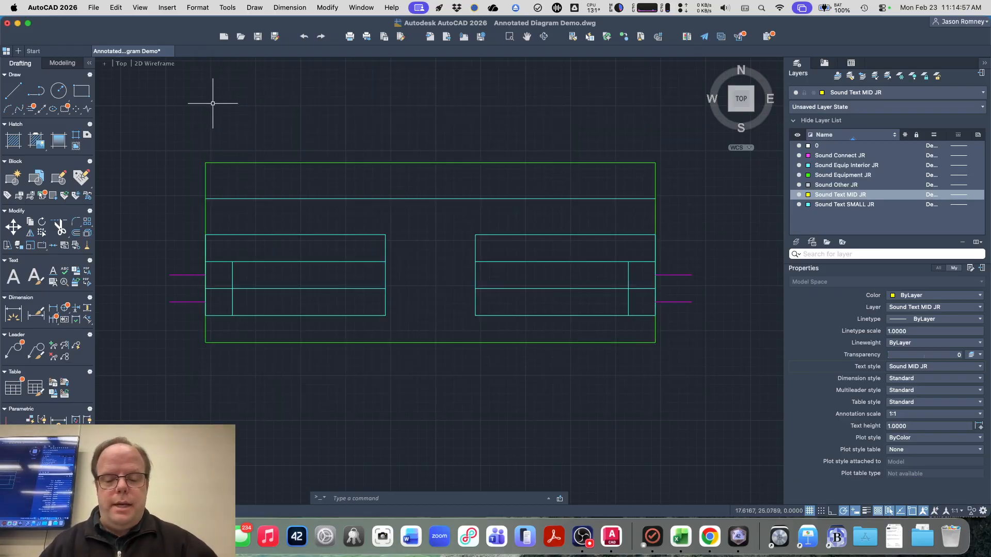
# - Place single-line text reading TYPE OR USE (#) above the equipment block in the Sound MID JR style at the default rotation
pyautogui.write('text')
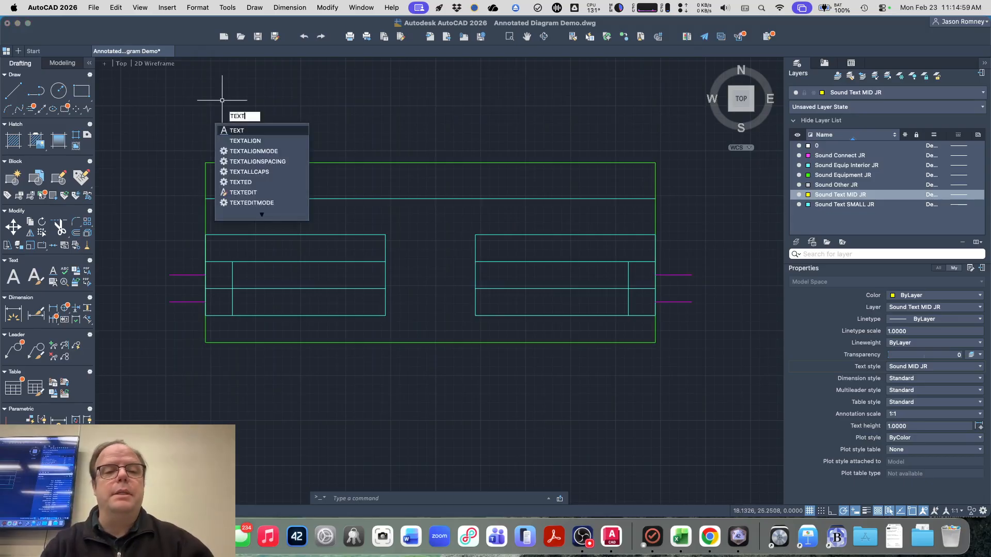
pyautogui.press('Return')
pyautogui.click(251, 106)
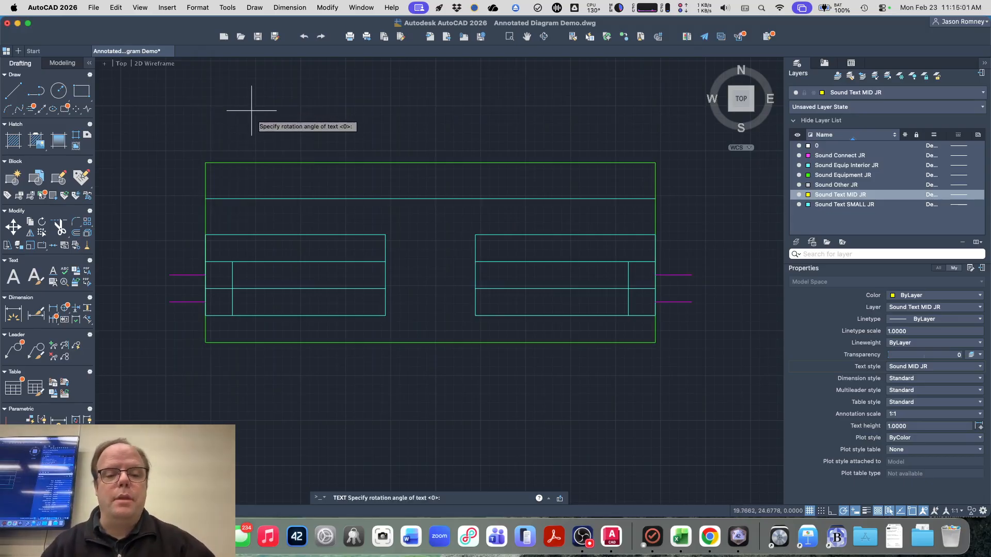
pyautogui.press('Return')
pyautogui.press('capslock')
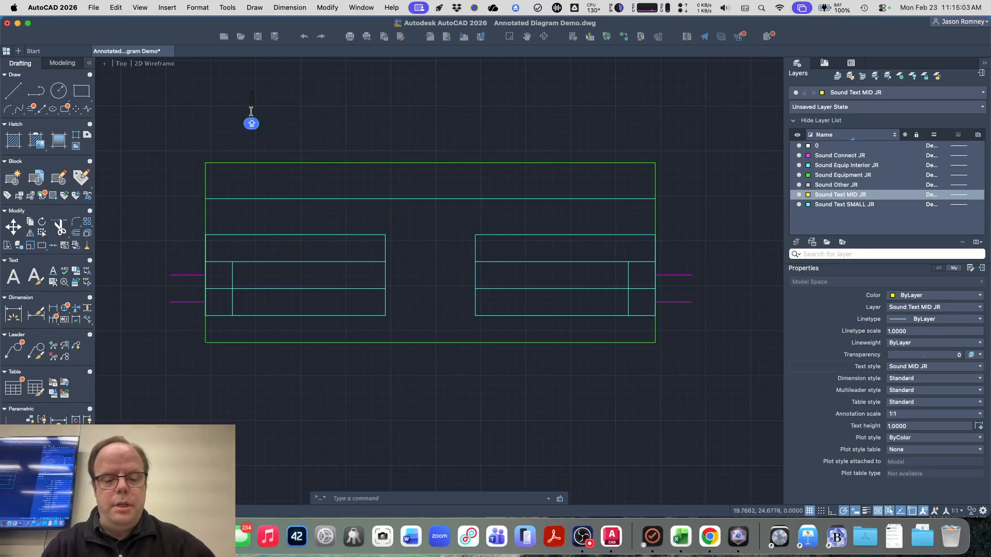
pyautogui.write('TYPE OR USE ')
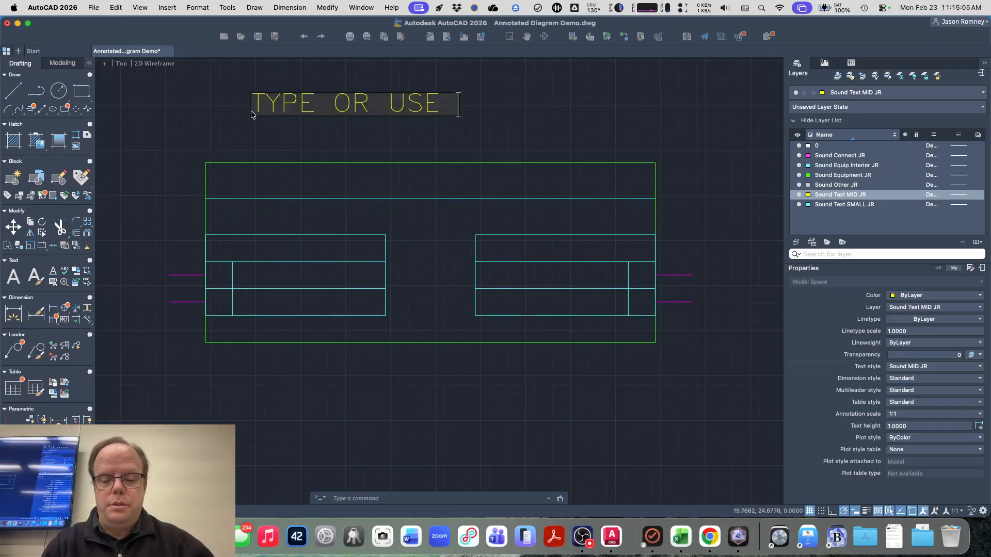
pyautogui.write('(#)')
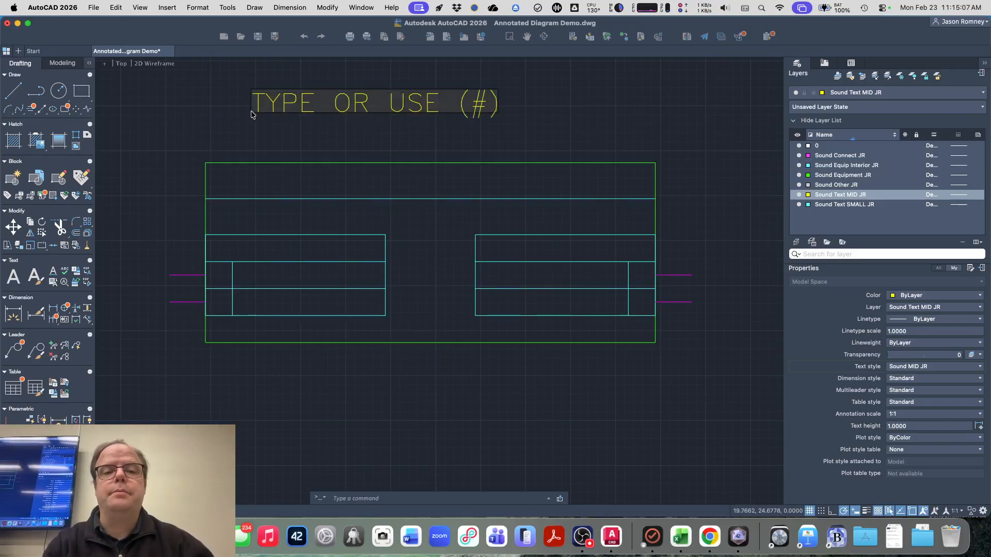
pyautogui.press('Return')
pyautogui.press('Return')
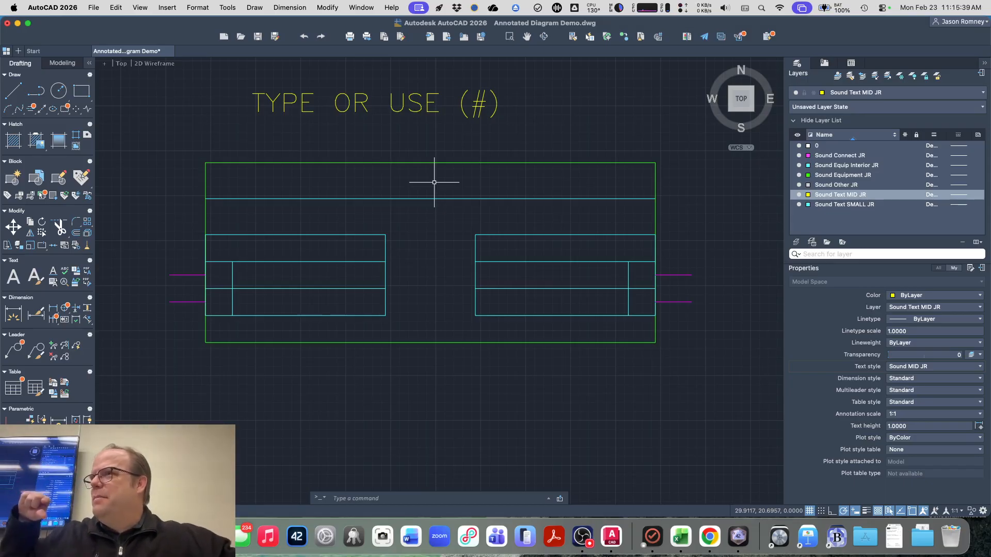
# - Set the justification of the TYPE OR USE (#) text to Middle center
pyautogui.click(405, 101)
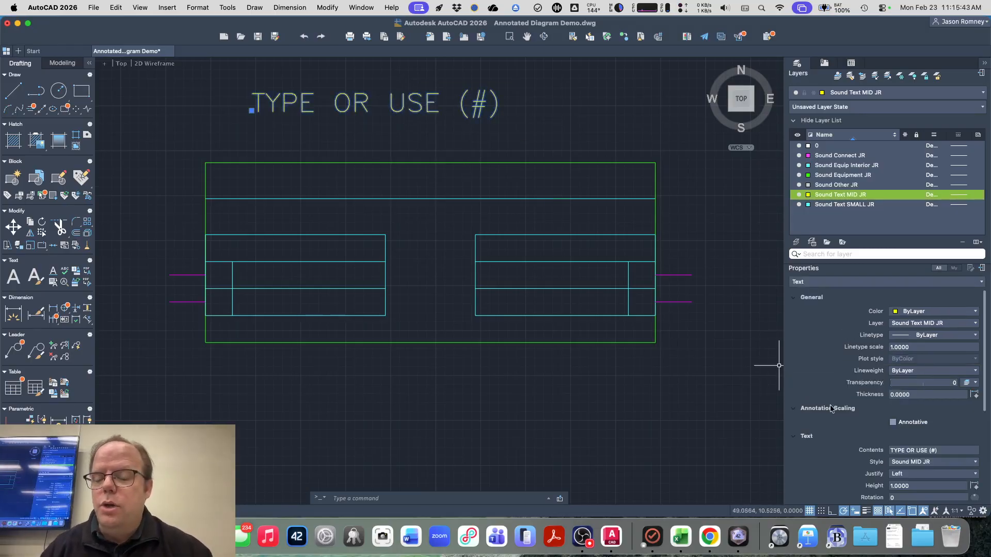
pyautogui.scroll(-3, 830, 414)
pyautogui.scroll(-2, 830, 414)
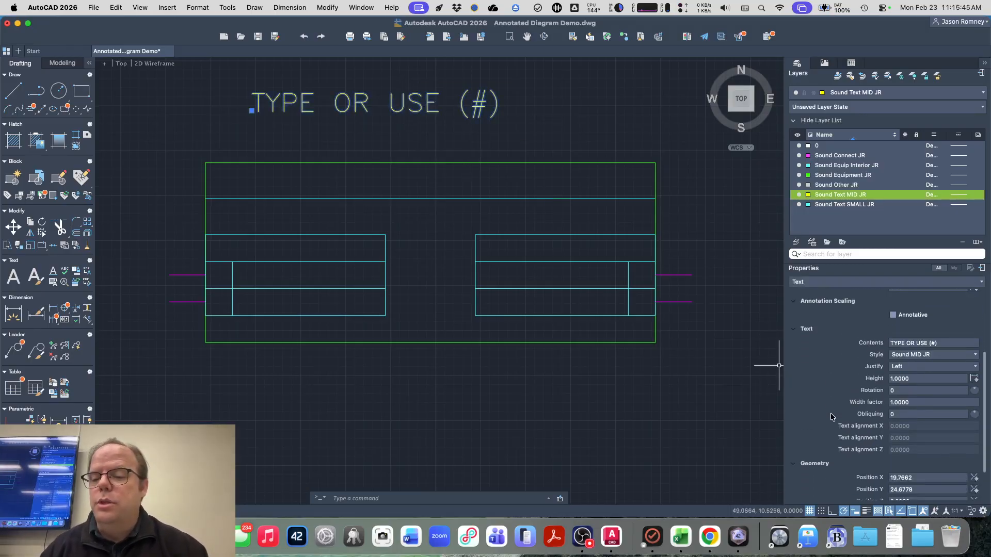
pyautogui.click(898, 368)
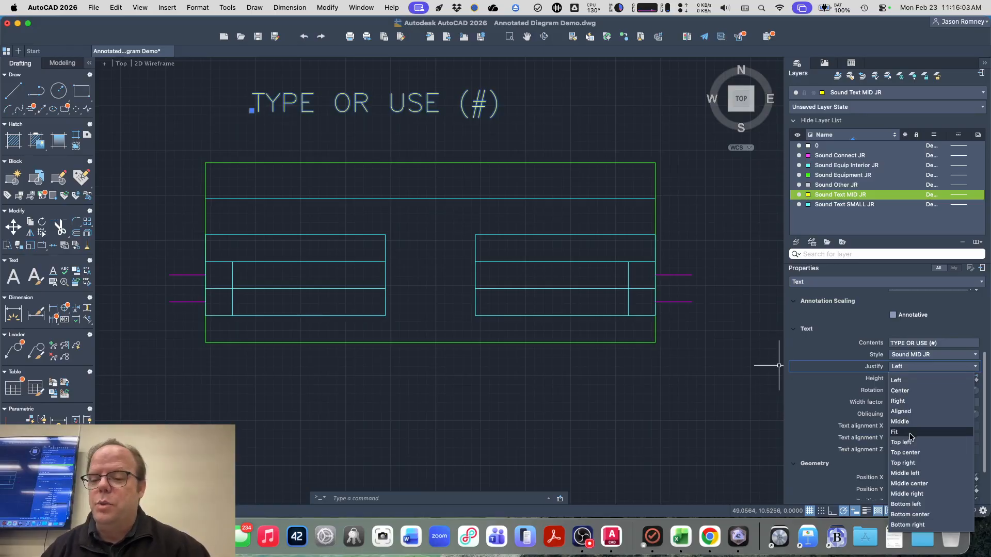
pyautogui.click(918, 484)
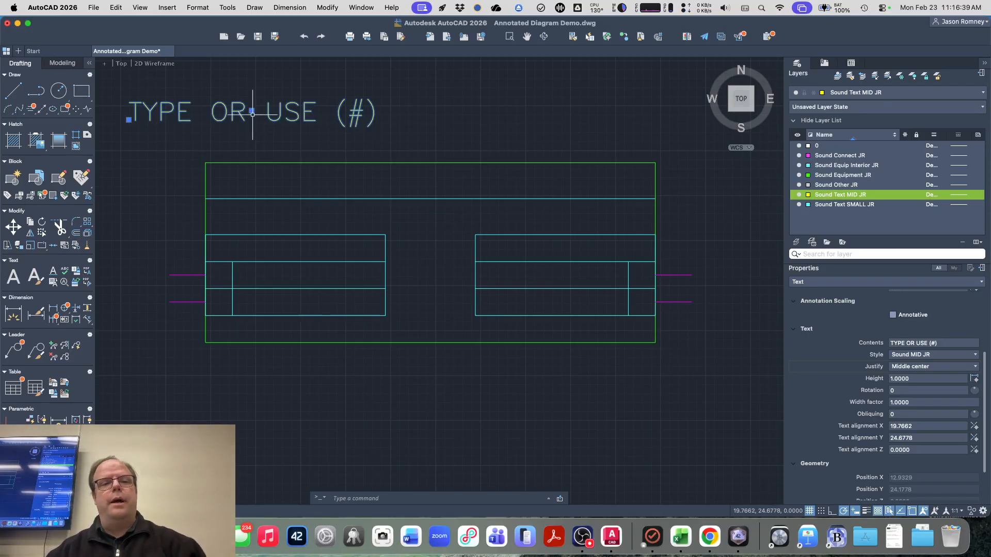
pyautogui.press('Escape')
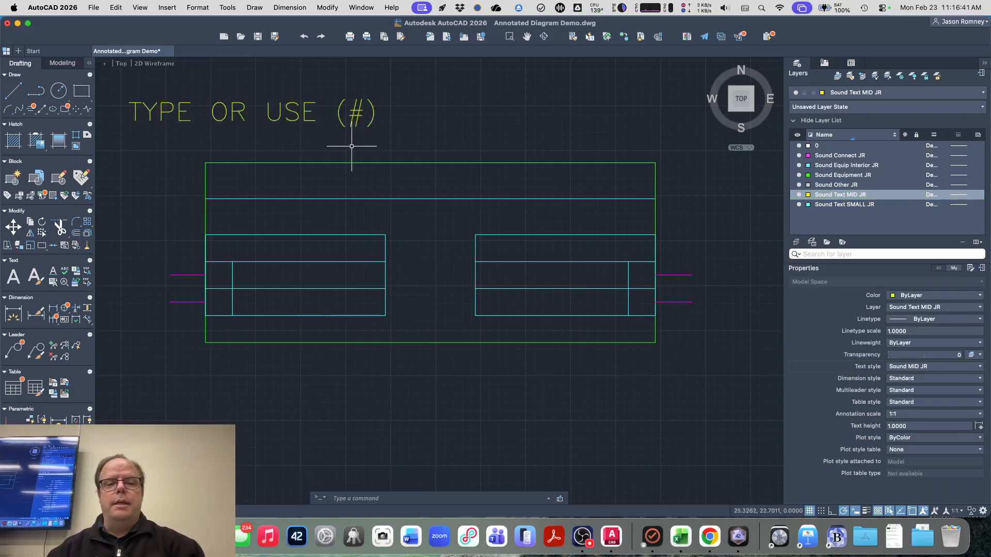
# - Draw a vertical helper line across the equipment block's title strip, from the top edge's midpoint to the midpoint of the line below
pyautogui.write('l')
pyautogui.press('Return')
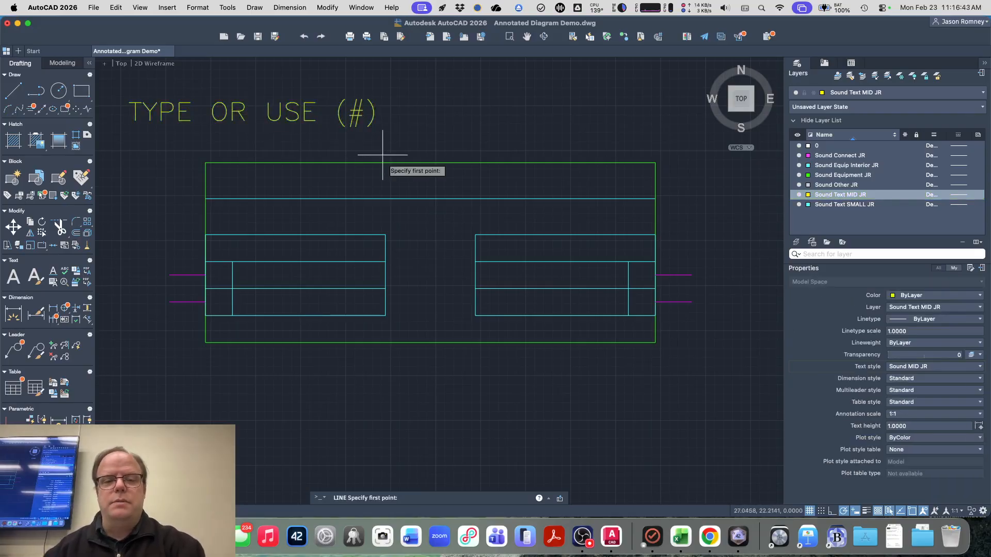
pyautogui.click(430, 162)
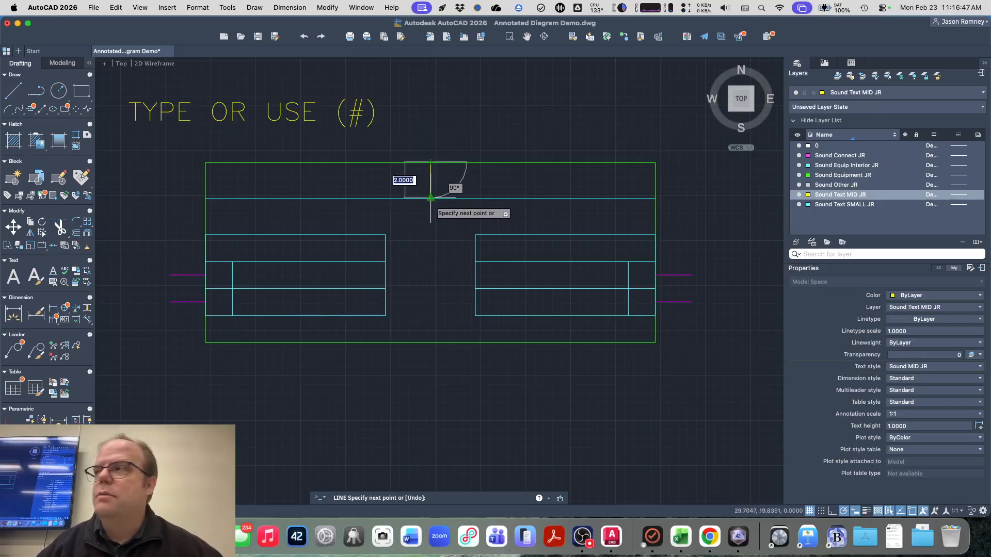
pyautogui.click(430, 199)
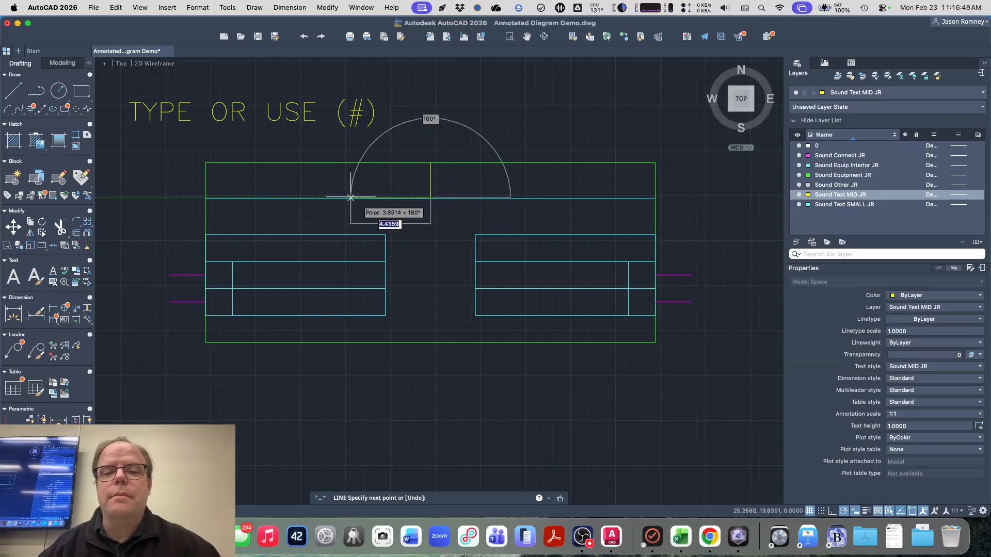
pyautogui.press('Return')
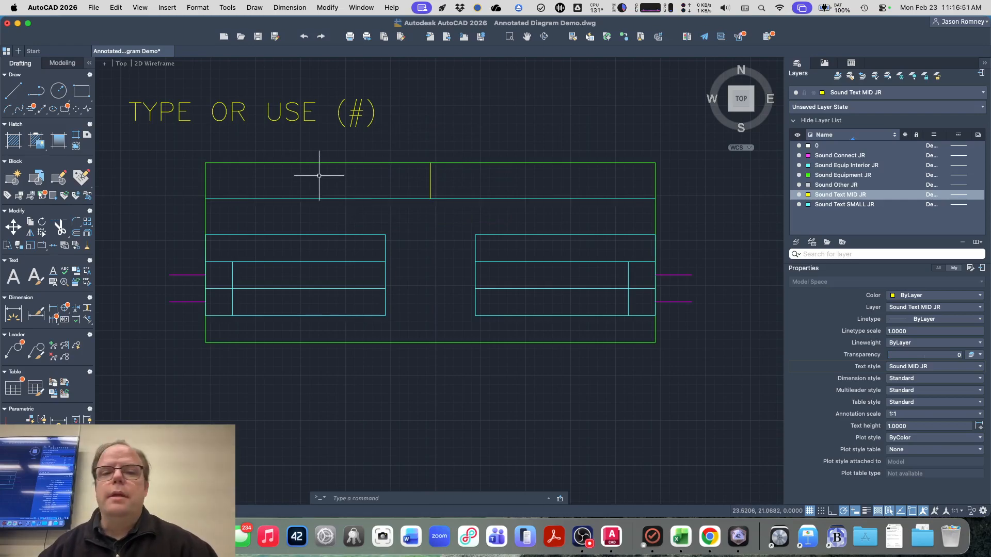
pyautogui.click(304, 149)
pyautogui.click(230, 93)
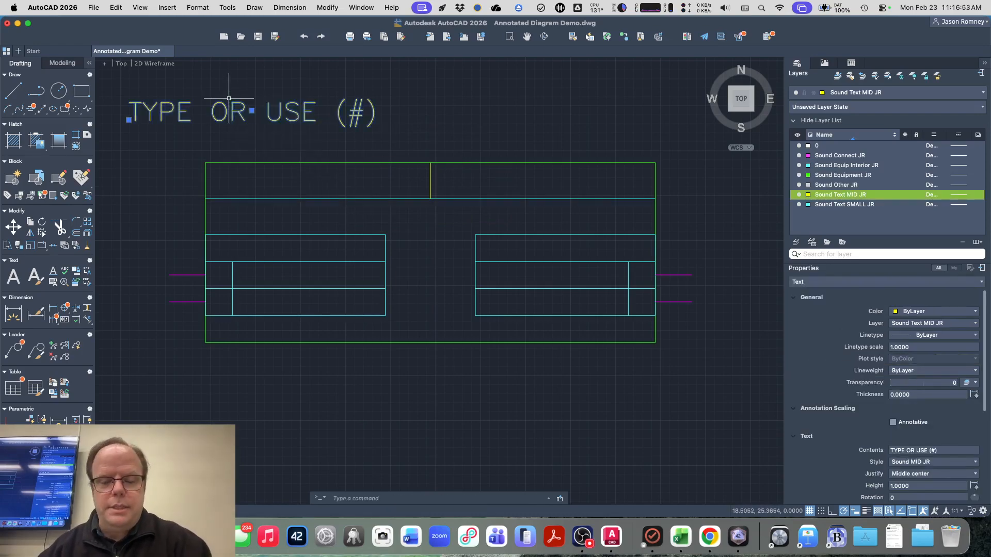
pyautogui.write('m')
pyautogui.press('Return')
pyautogui.press('Escape')
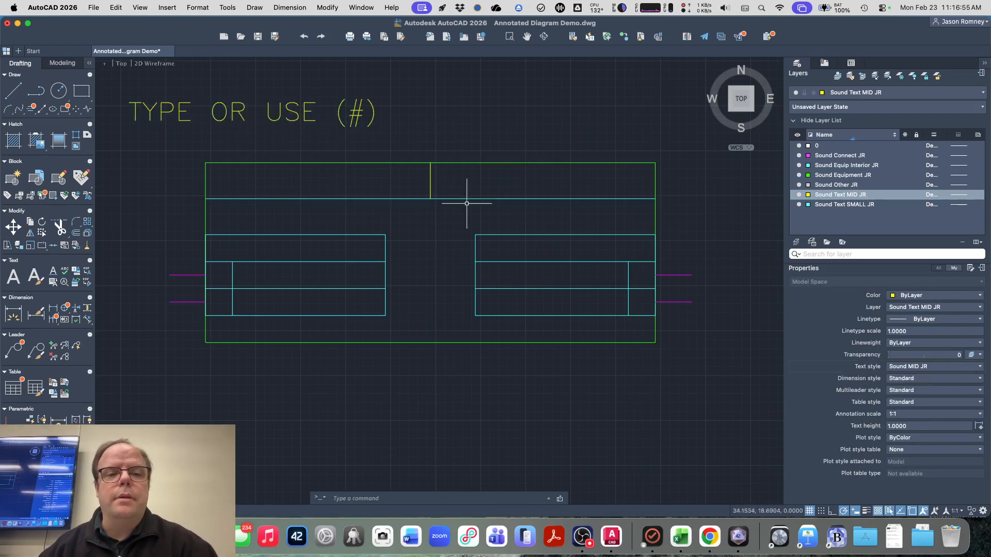
# - Enable the Insertion object snap and move the TYPE OR USE (#) text by its insertion point to the helper line's midpoint
pyautogui.click(912, 513)
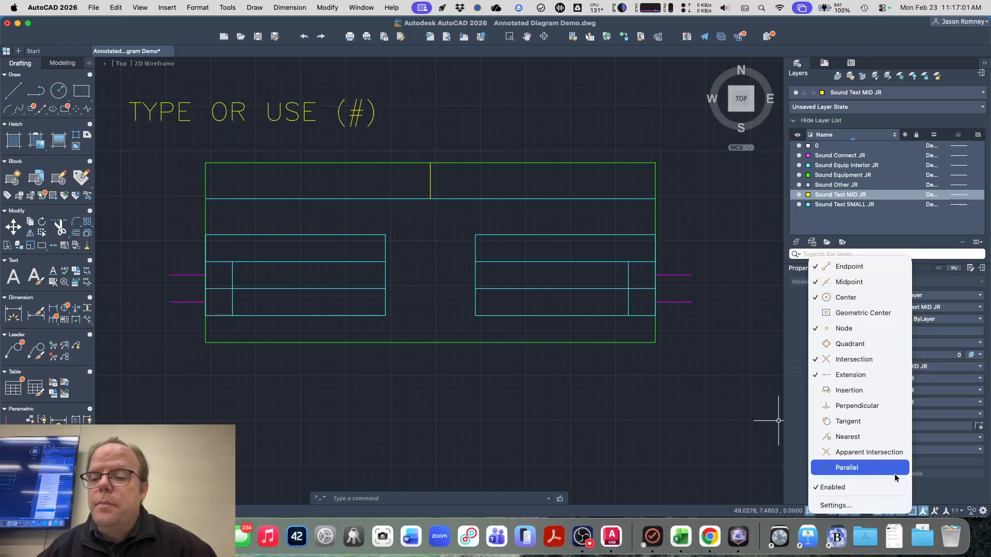
pyautogui.click(875, 393)
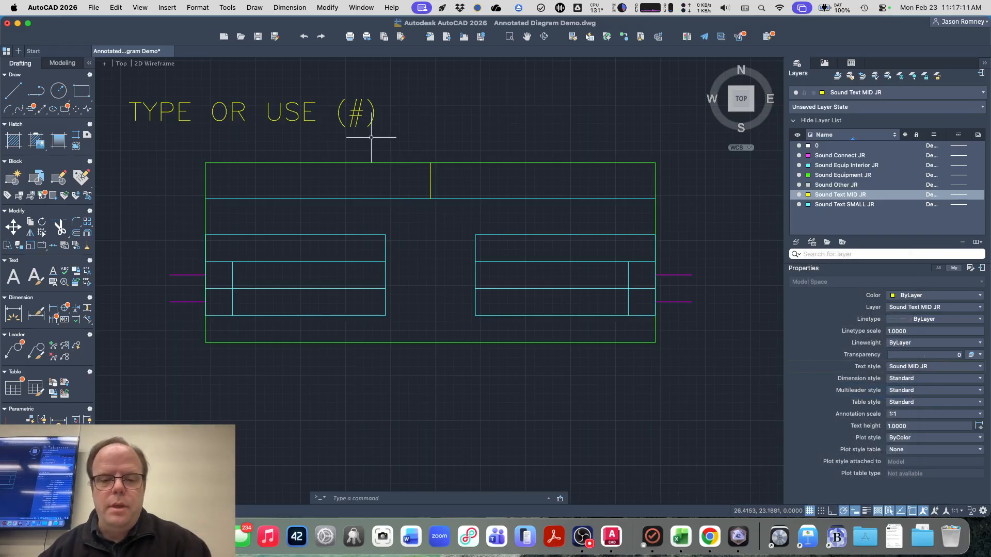
pyautogui.write('m')
pyautogui.press('Return')
pyautogui.click(393, 155)
pyautogui.click(354, 111)
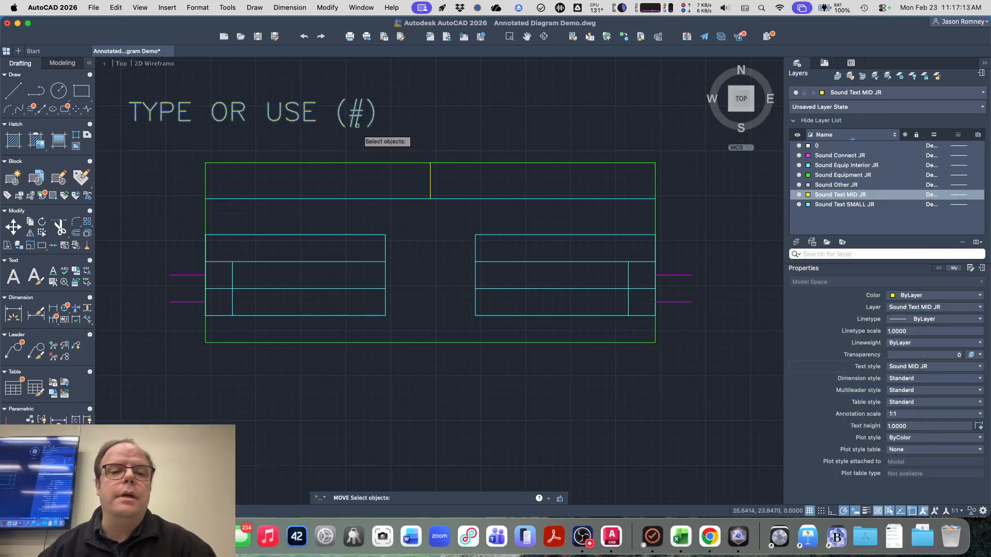
pyautogui.press('Return')
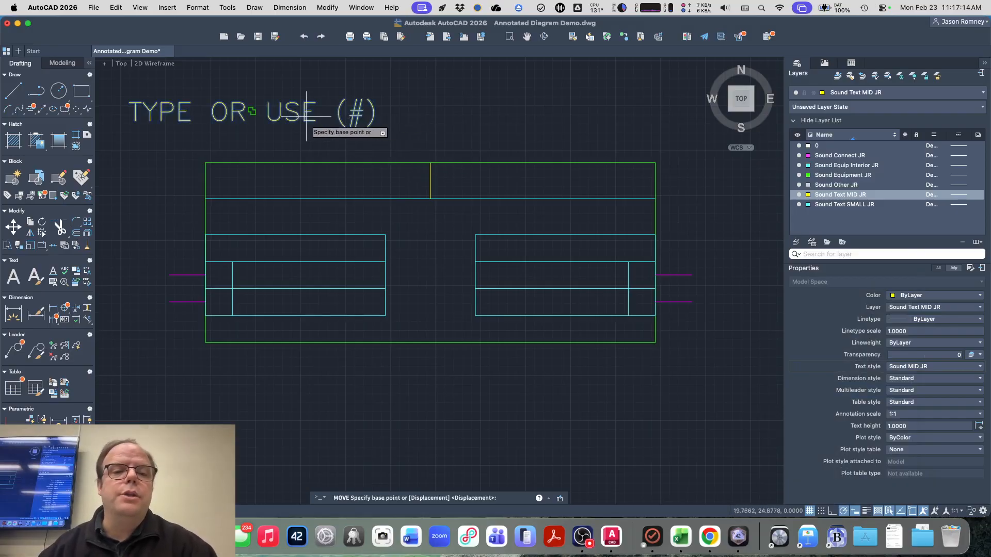
pyautogui.click(254, 123)
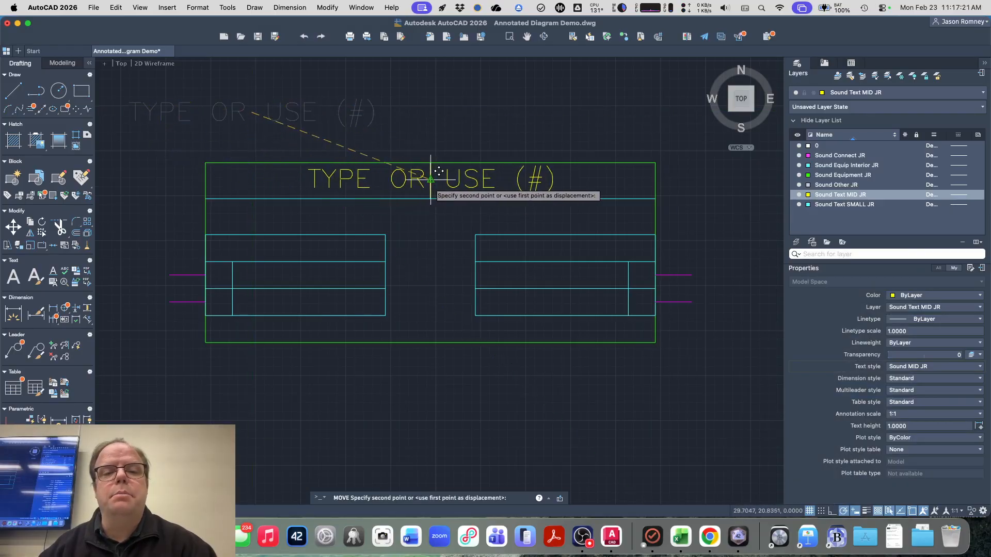
pyautogui.scroll(3, 431, 178)
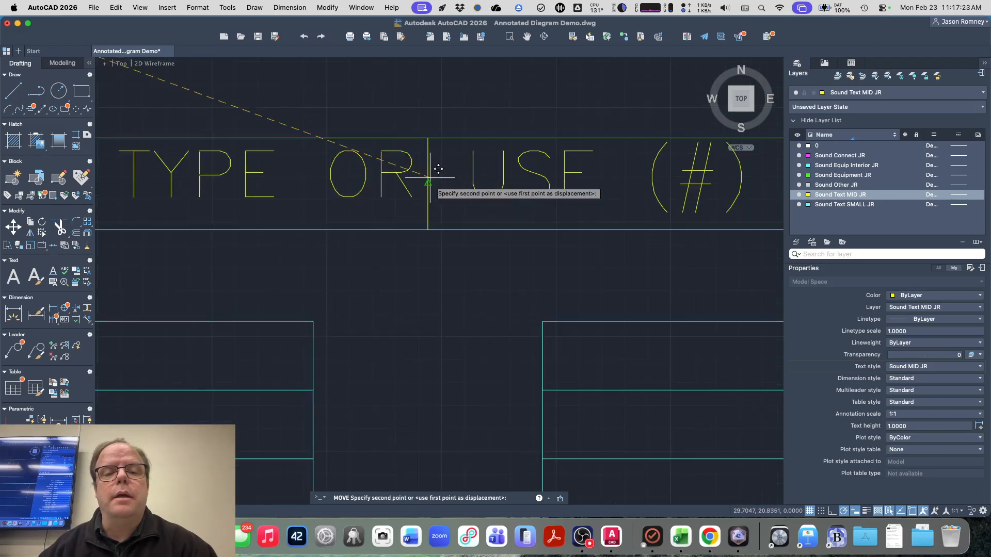
pyautogui.click(428, 182)
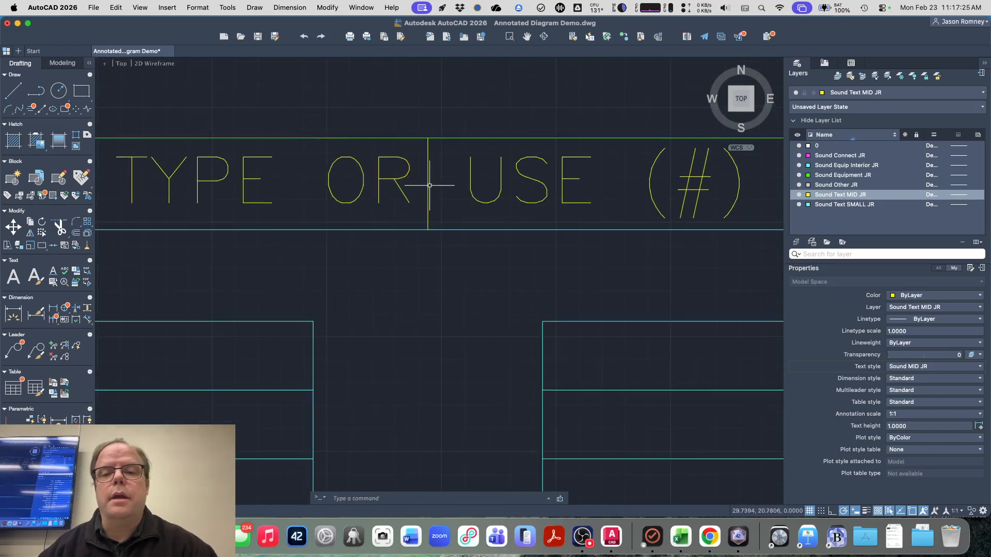
# - Delete the vertical helper line from the title strip
pyautogui.scroll(-3, 216, 196)
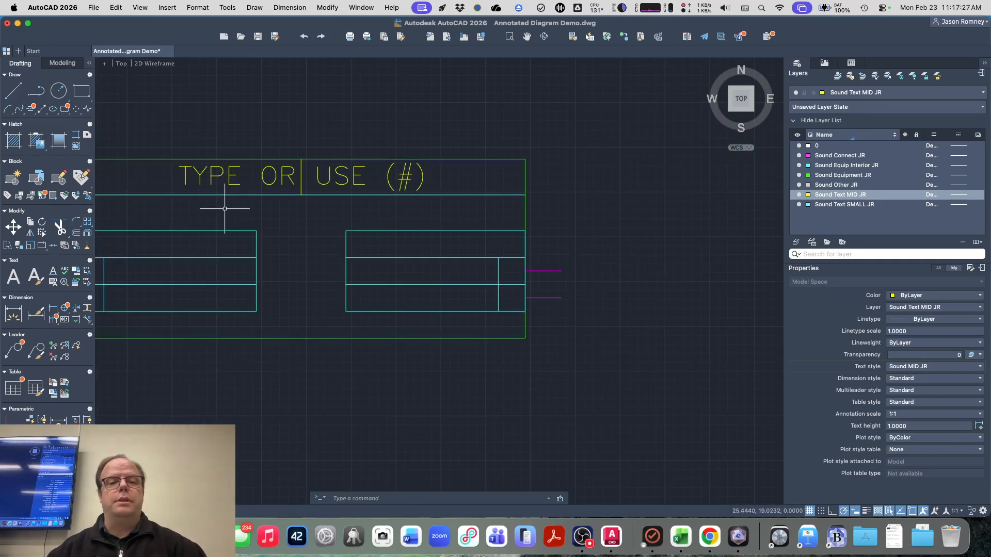
pyautogui.moveTo(222, 209); pyautogui.dragTo(324, 212, button='middle')
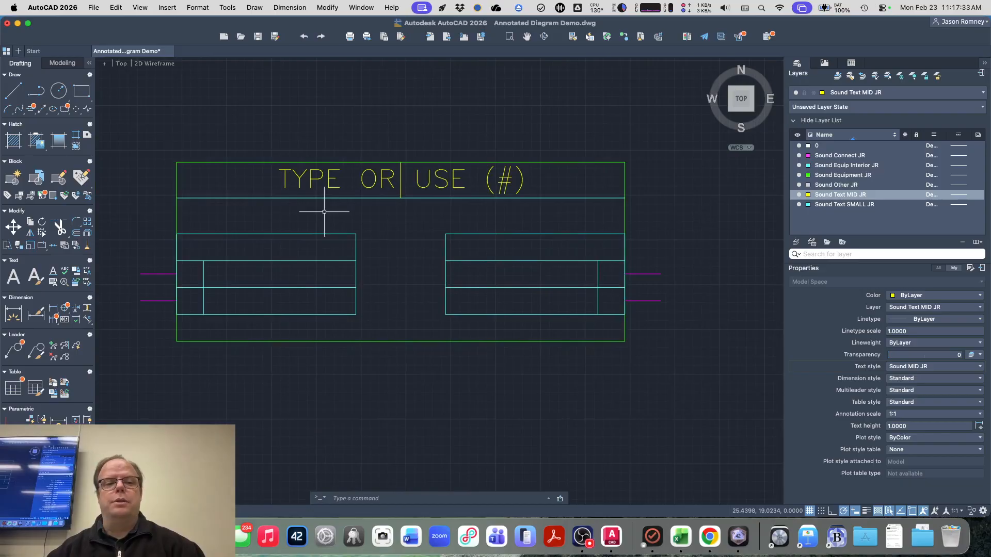
pyautogui.click(402, 193)
pyautogui.press('Delete')
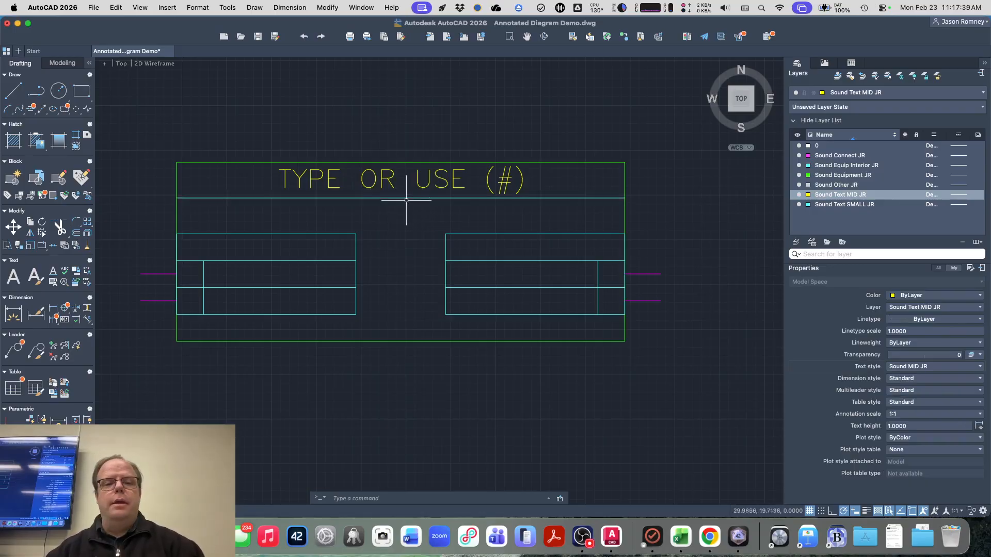
# - Replace the TYPE OR USE (#) wording in the title strip with MIXING CONSOLE
pyautogui.click(388, 181)
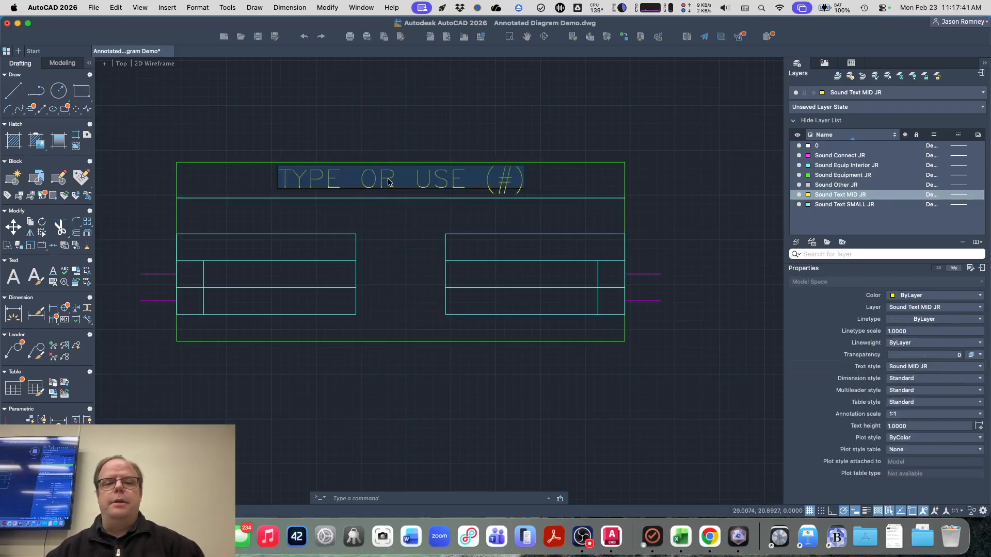
pyautogui.doubleClick(388, 182)
pyautogui.write('M')
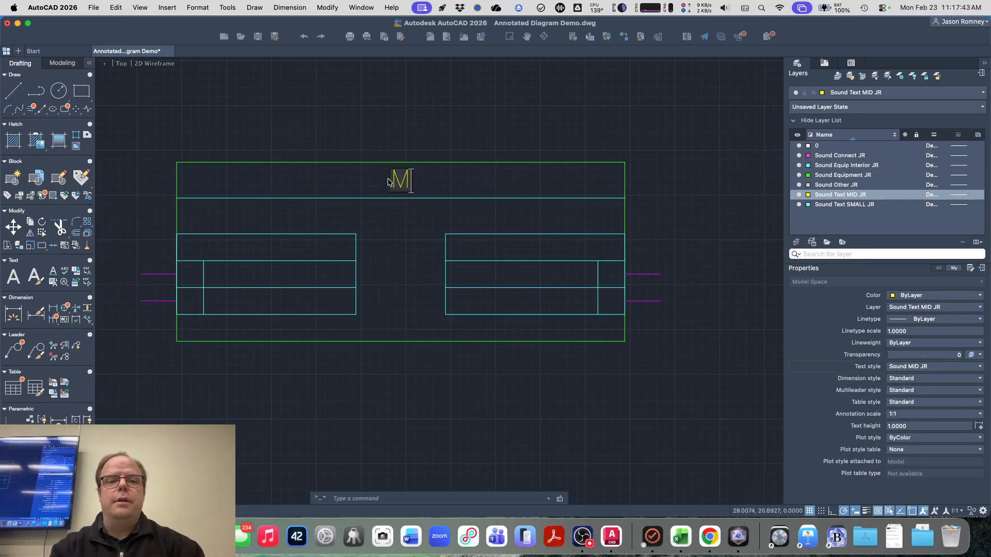
pyautogui.write('IXING CONSOLE')
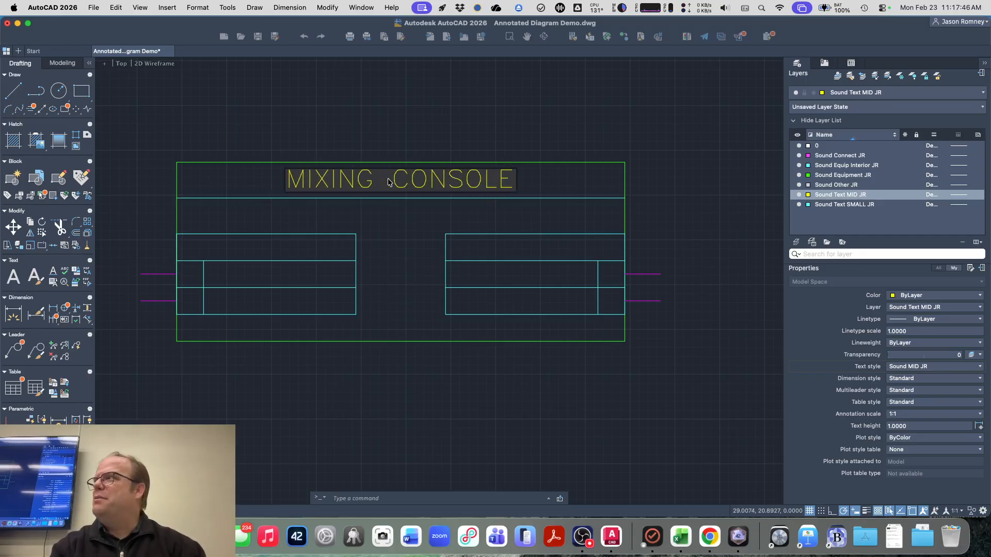
pyautogui.press('Return')
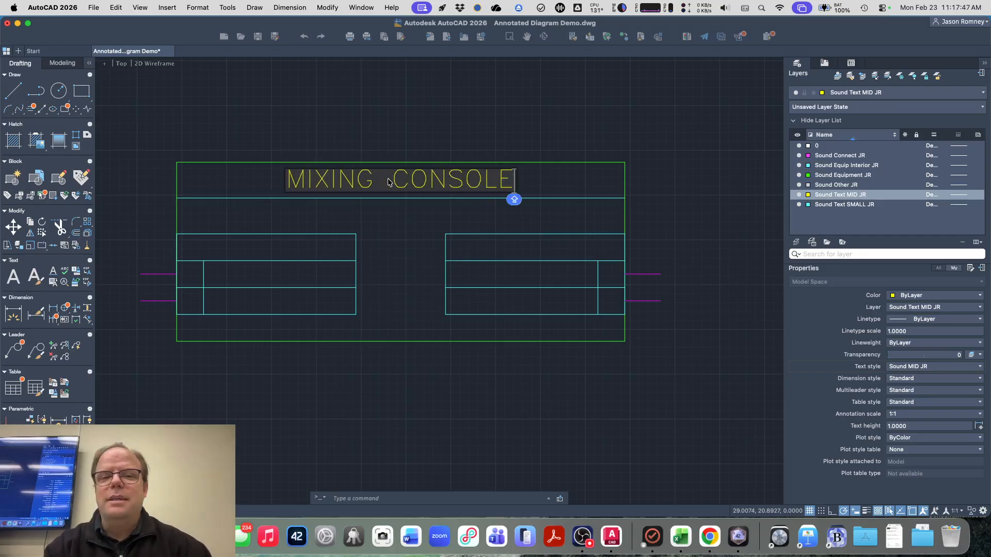
# - Replace the MIXING CONSOLE wording with DSP, and clear the label text again
pyautogui.press('super+a')
pyautogui.write('DPS')
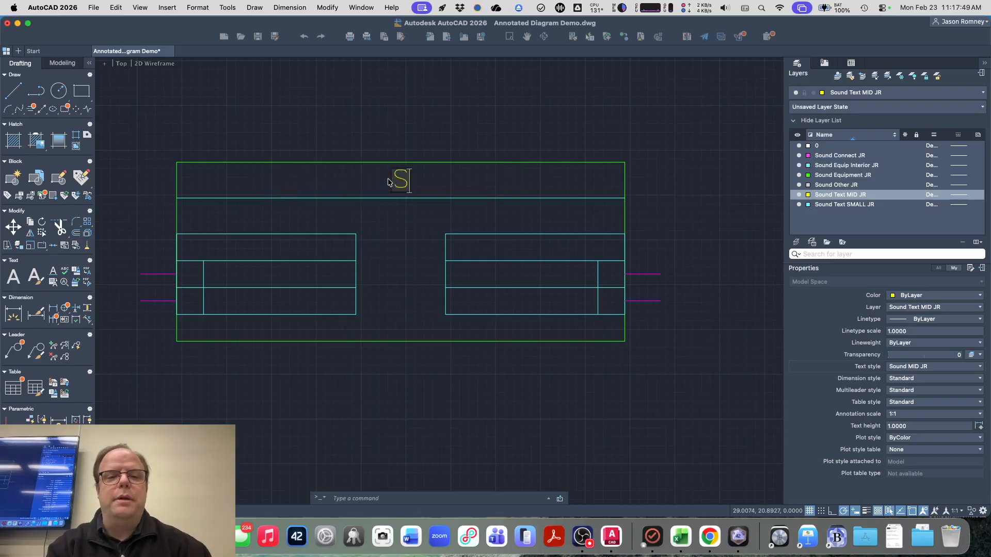
pyautogui.press('BackSpace')
pyautogui.press('BackSpace')
pyautogui.write('D')
pyautogui.press('BackSpace')
pyautogui.write('SP')
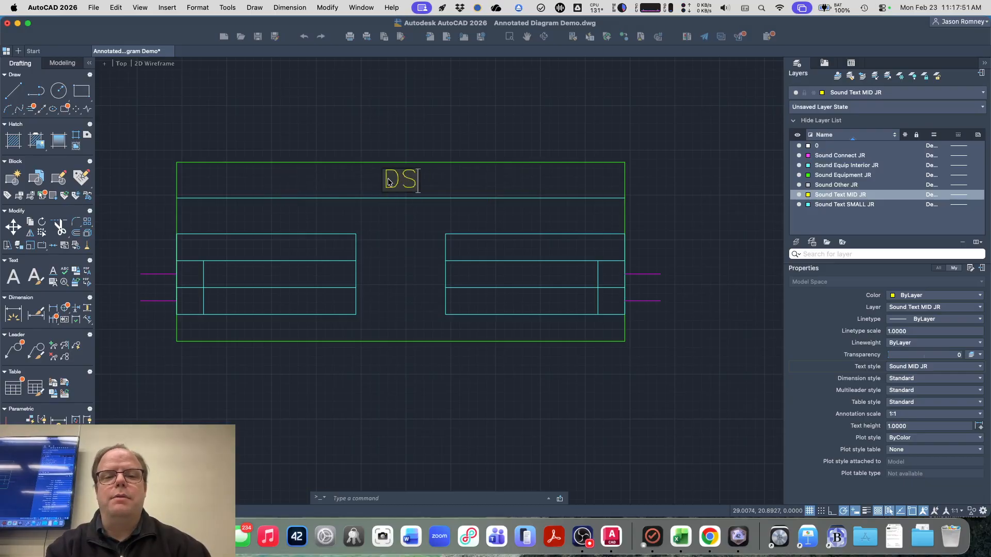
pyautogui.press('BackSpace')
pyautogui.press('BackSpace')
pyautogui.press('BackSpace')
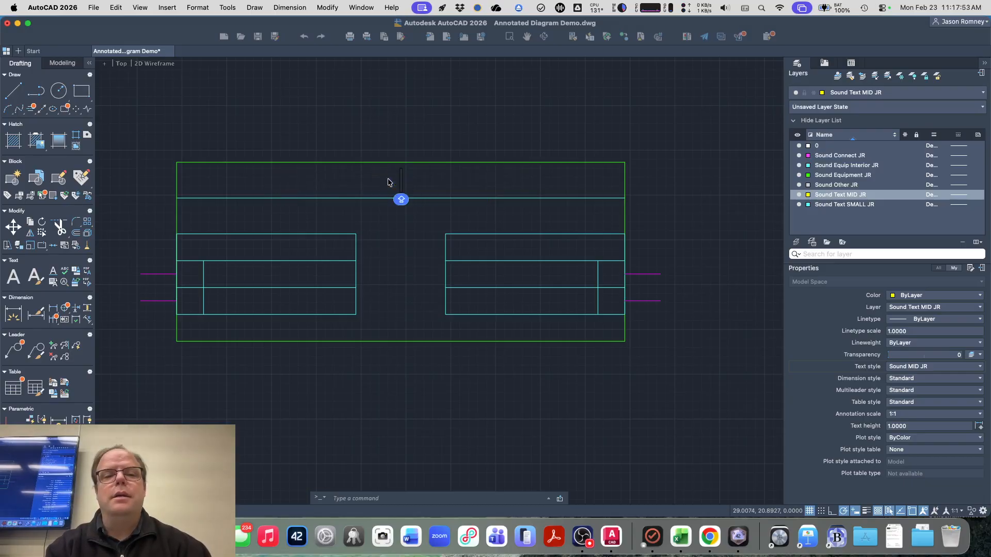
pyautogui.write('AMPLIFIER')
pyautogui.press('BackSpace')
pyautogui.press('BackSpace')
pyautogui.press('BackSpace')
pyautogui.press('BackSpace')
pyautogui.press('BackSpace')
pyautogui.press('BackSpace')
pyautogui.press('BackSpace')
pyautogui.press('BackSpace')
pyautogui.press('BackSpace')
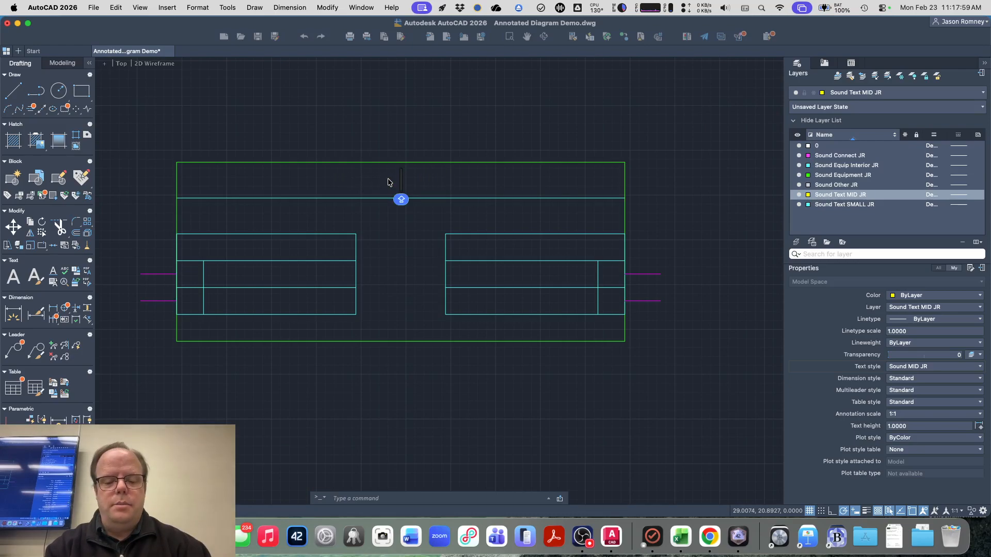
# - Enter "TYPE OR USE (#)" as the centered single-line text in the equipment box's header row
pyautogui.write('TYPE OR USE (')
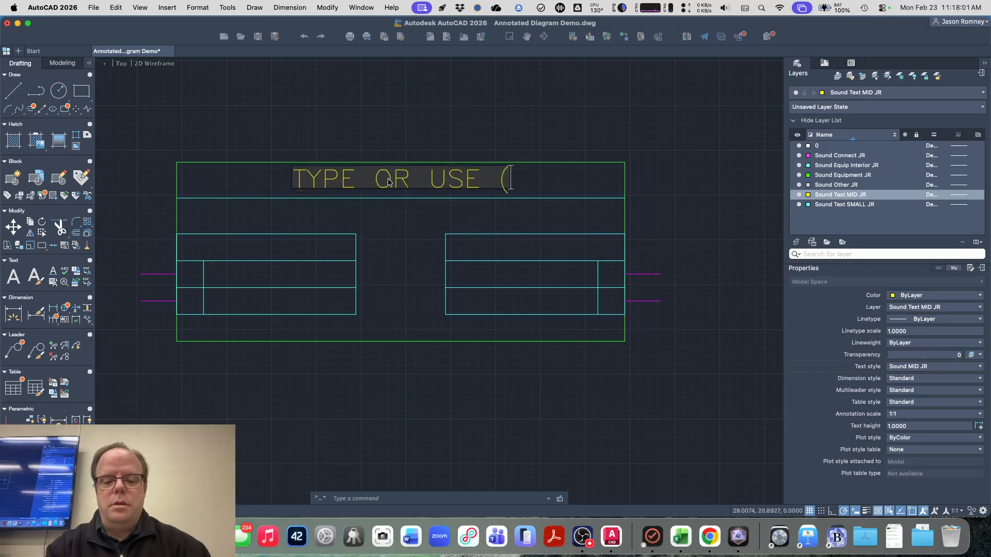
pyautogui.write('#)')
pyautogui.press('Return')
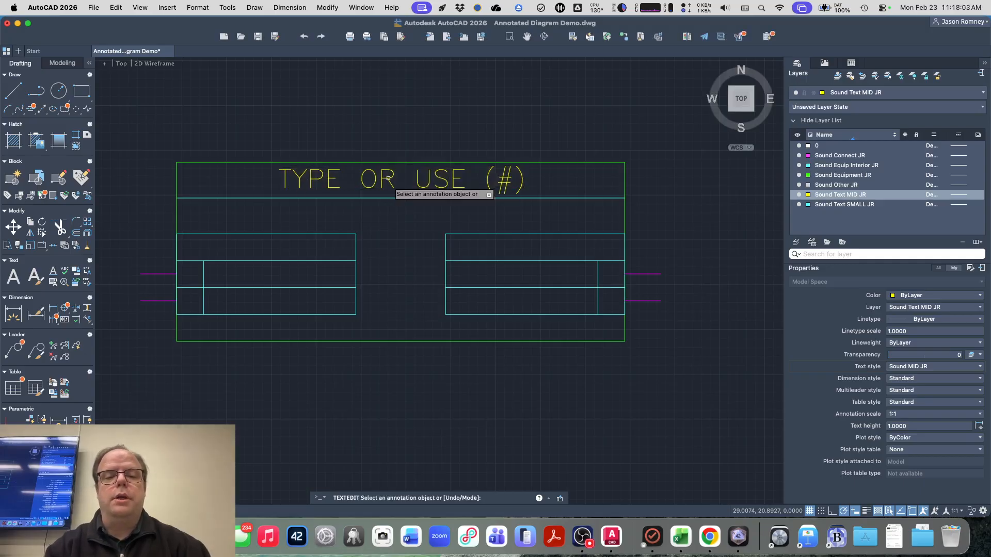
pyautogui.press('Return')
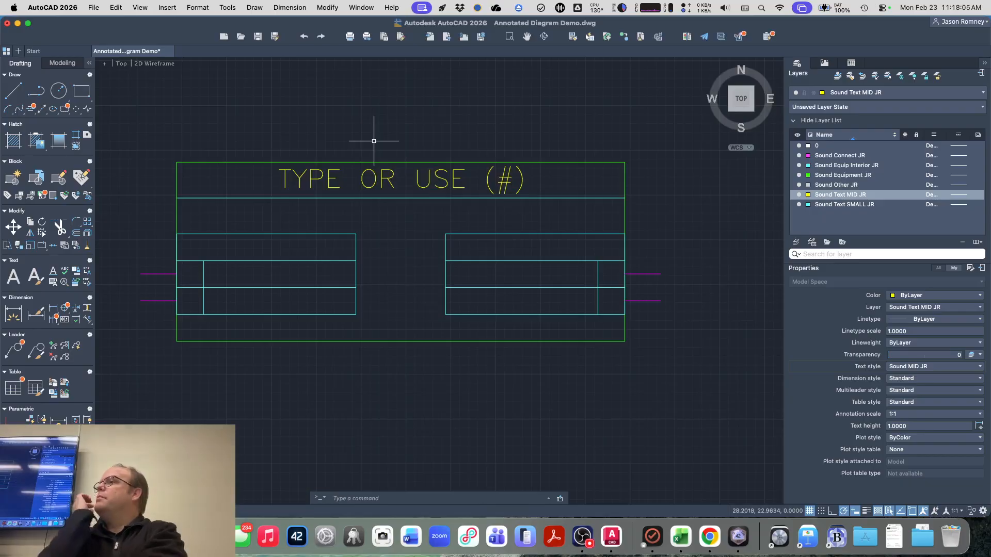
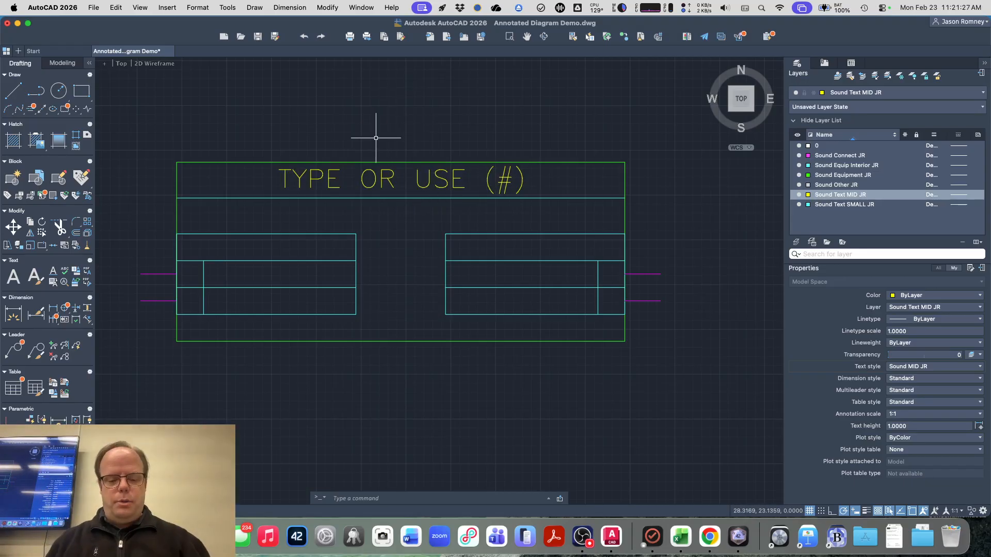
# - Copy the "TYPE OR USE (#)" text straight up to just above the equipment box
pyautogui.write('co')
pyautogui.press('Return')
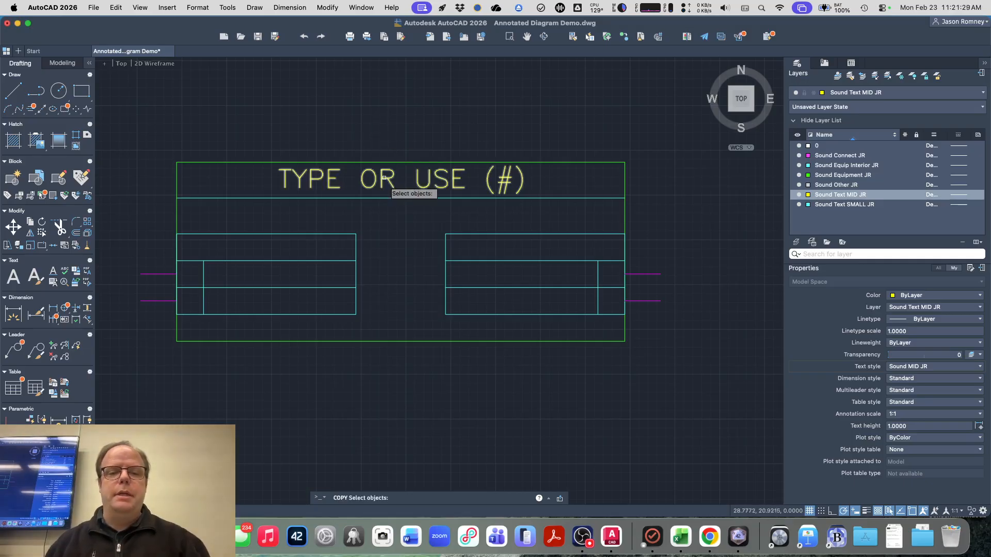
pyautogui.click(381, 179)
pyautogui.press('Return')
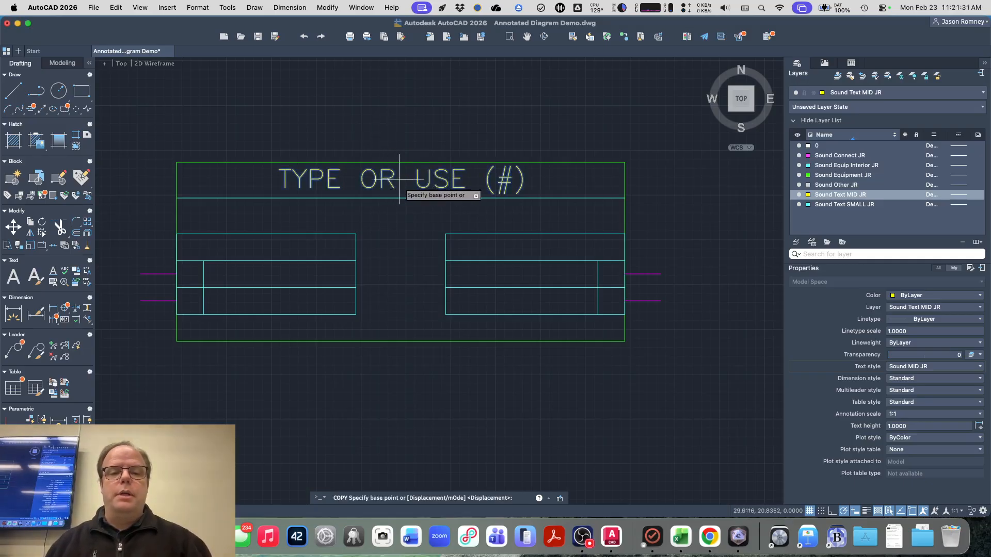
pyautogui.click(400, 176)
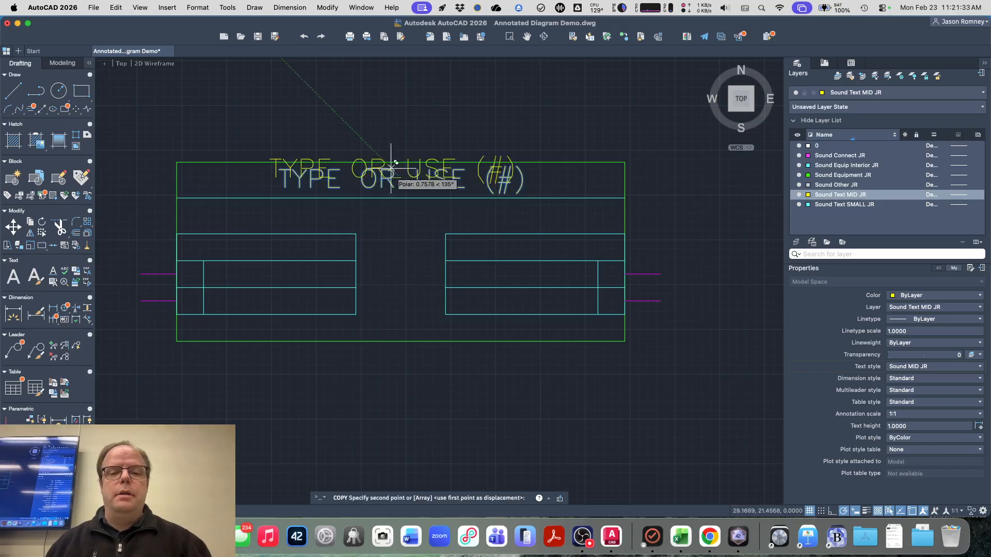
pyautogui.click(399, 128)
pyautogui.press('Return')
# - Check the reference diagram in Chrome, and change the copied text above the box to "MAKE & MODEL" in AutoCAD
pyautogui.press('super+Tab')
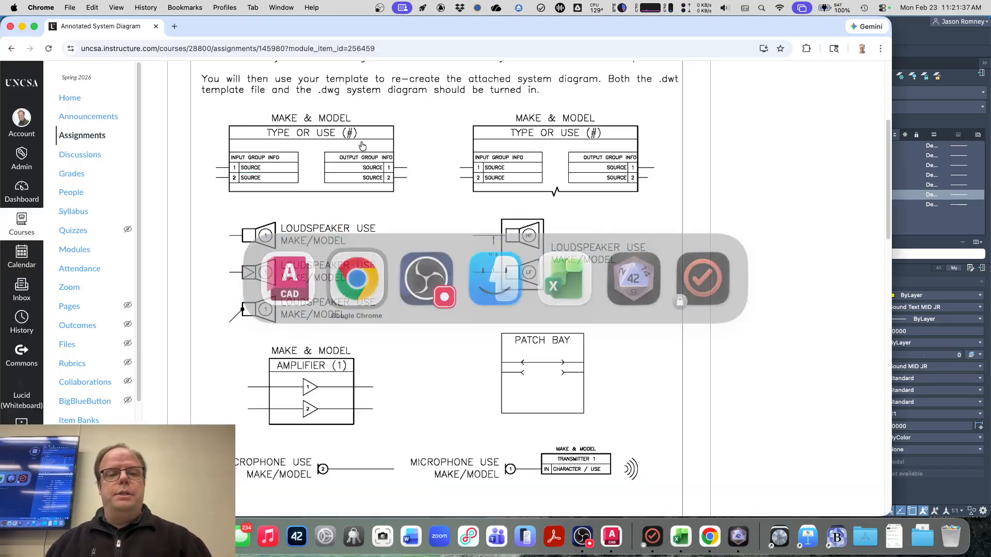
pyautogui.press('super+Tab')
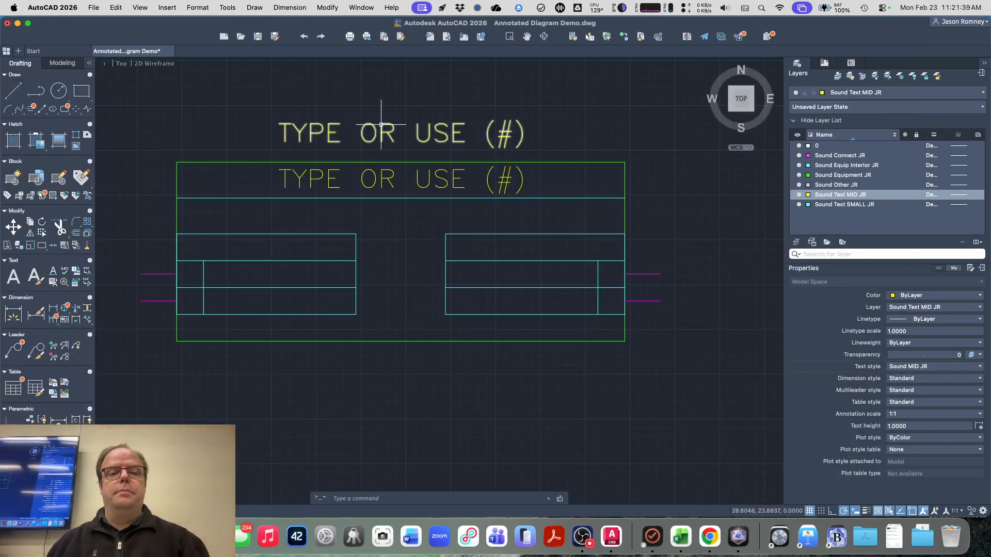
pyautogui.doubleClick(381, 129)
pyautogui.write('MAKE')
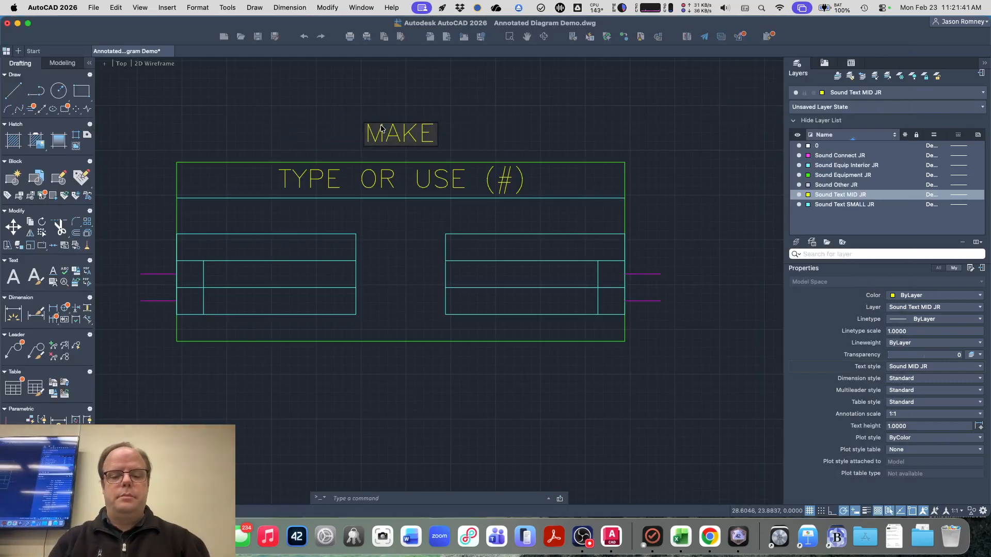
pyautogui.write(' & MODEL')
pyautogui.press('Return')
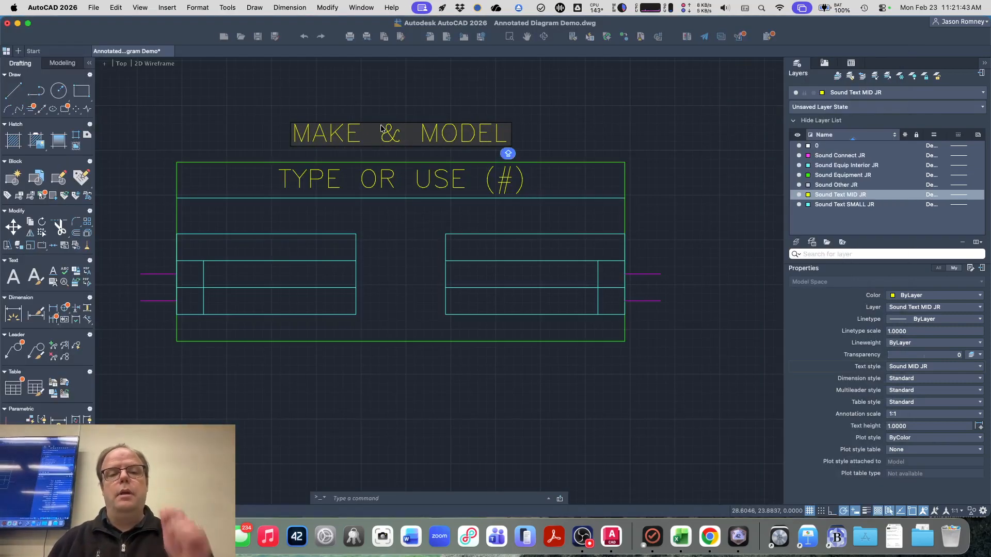
pyautogui.press('Return')
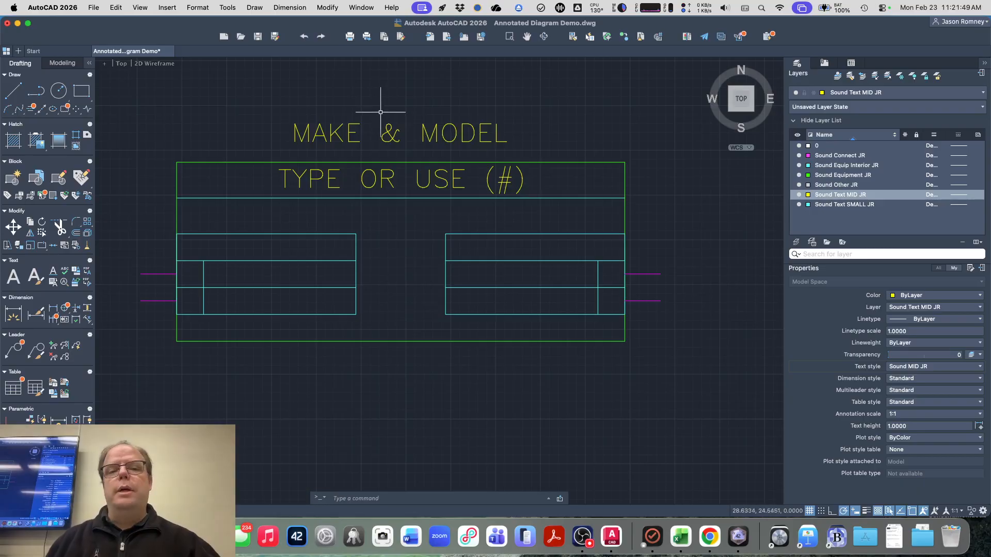
# - Set the justification of the "MAKE & MODEL" text to Bottom center
pyautogui.moveTo(389, 128)
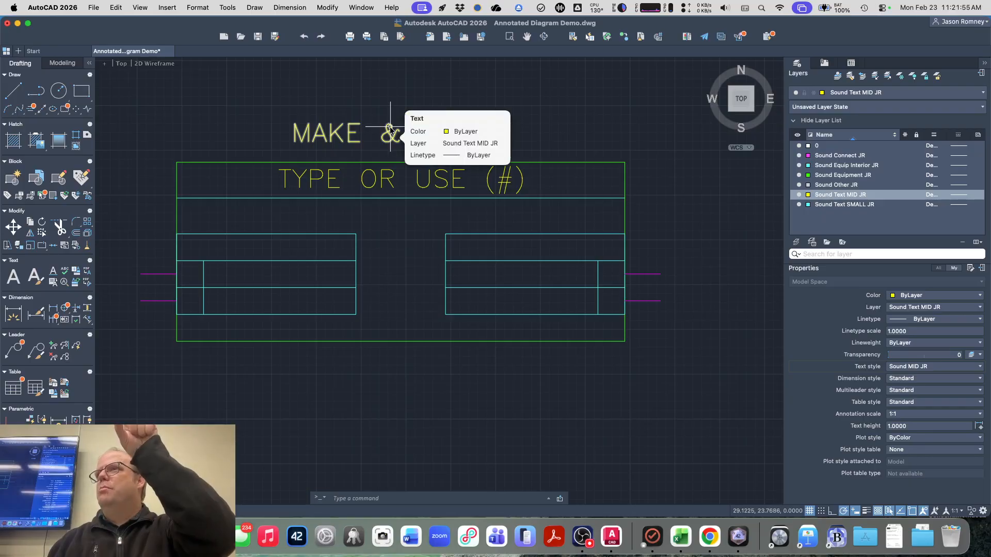
pyautogui.click(391, 130)
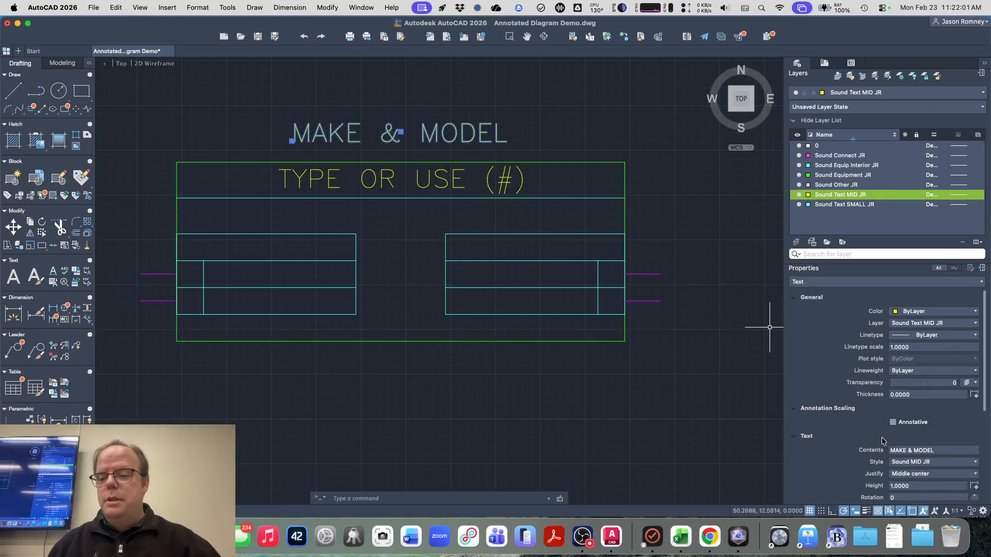
pyautogui.click(904, 474)
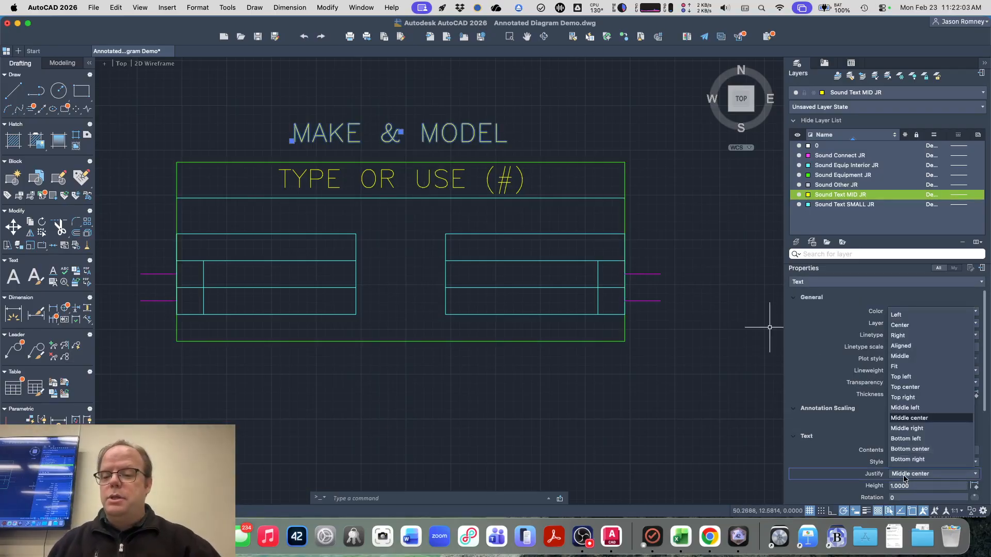
pyautogui.click(907, 449)
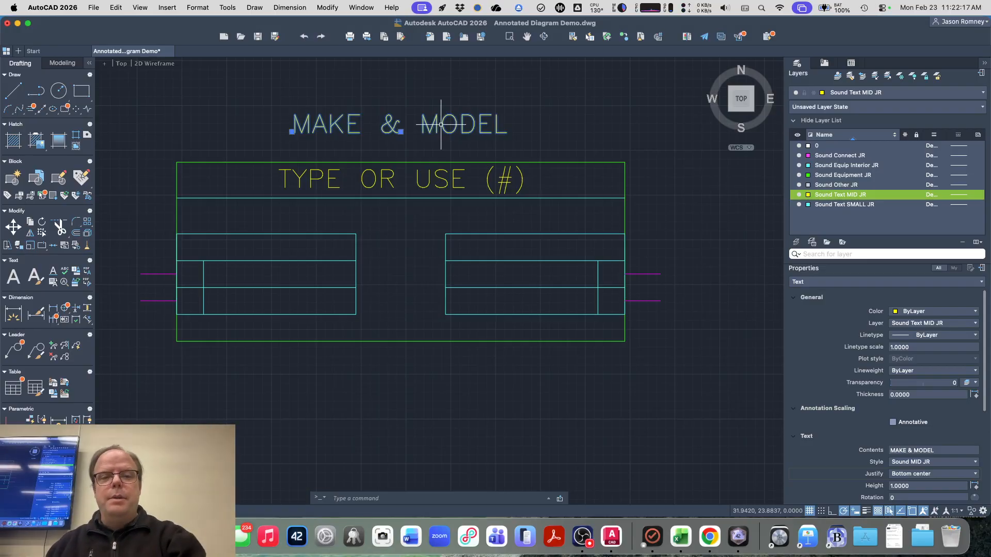
pyautogui.press('Escape')
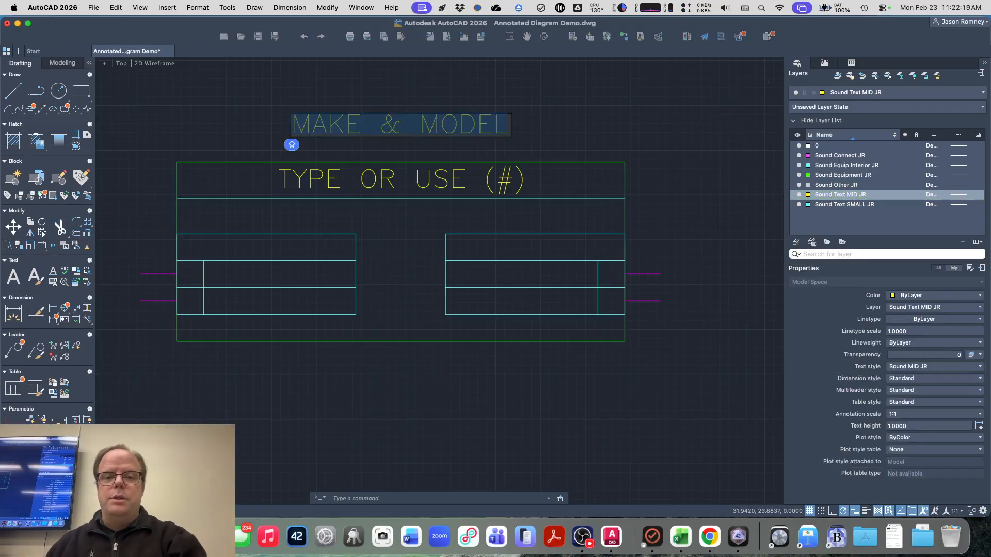
pyautogui.click(442, 141)
# - Move the "MAKE & MODEL" text by its bottom-center insertion point onto the midpoint of the equipment box's top edge
pyautogui.click(387, 114)
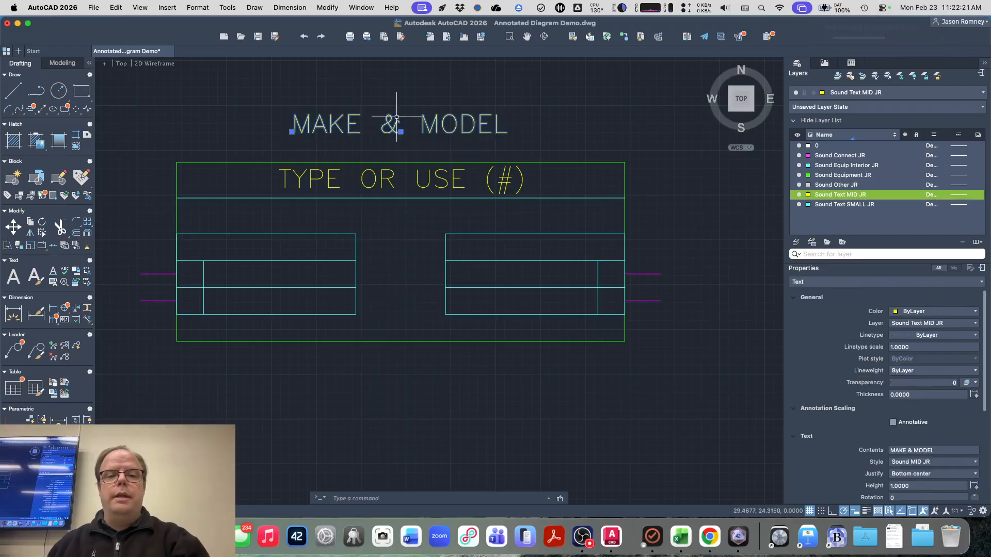
pyautogui.write('m')
pyautogui.press('Return')
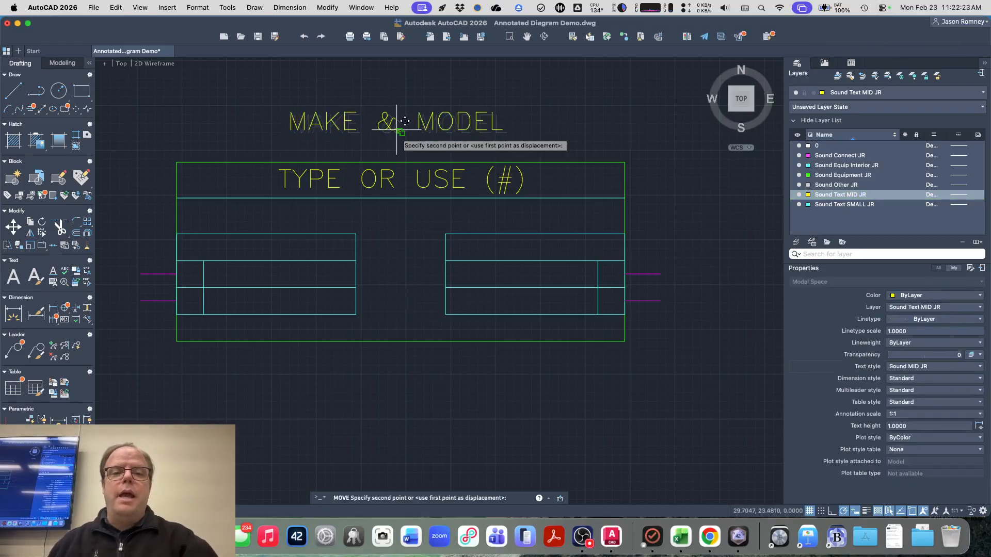
pyautogui.click(400, 132)
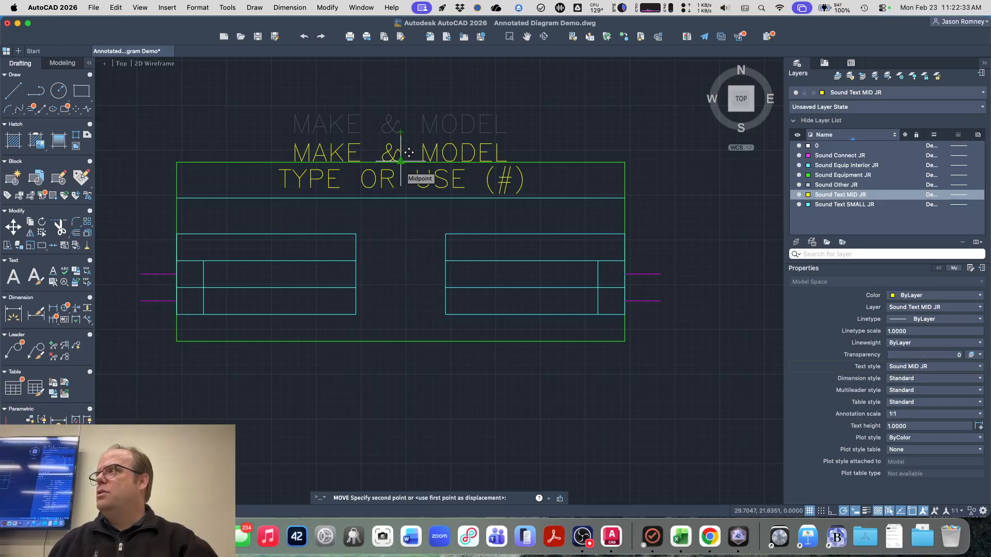
pyautogui.click(409, 152)
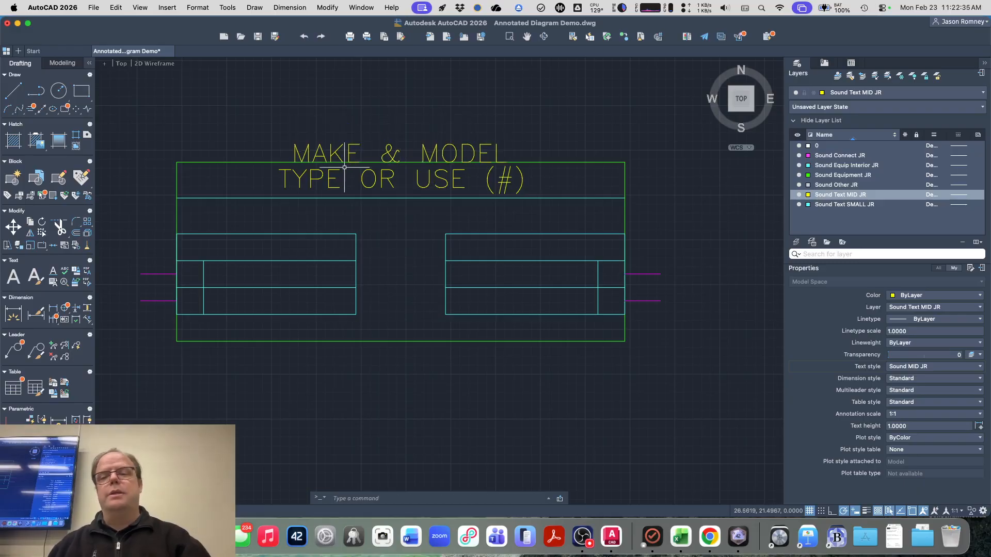
# - Move the "MAKE & MODEL" text straight up about 0.46 to leave a gap above the equipment box
pyautogui.click(387, 146)
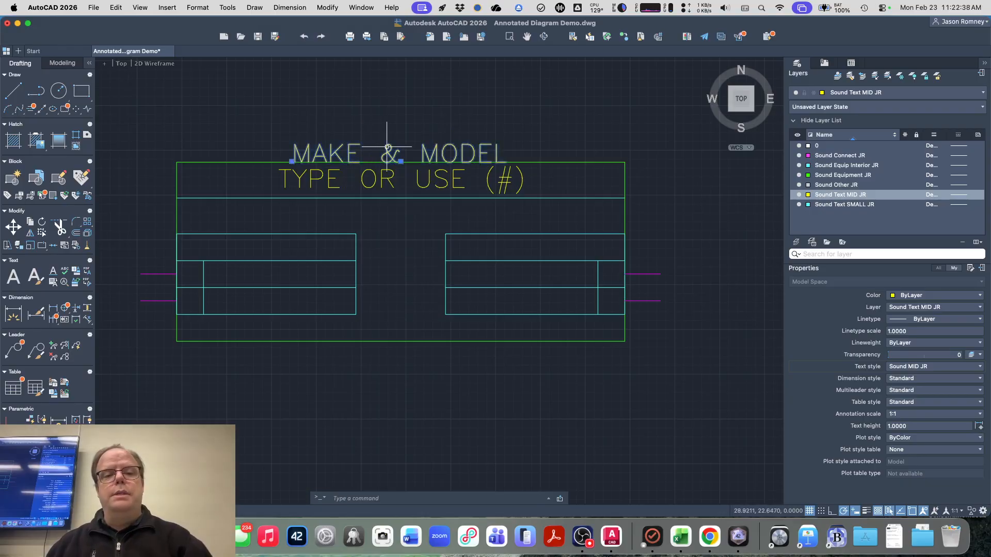
pyautogui.write('m')
pyautogui.press('Return')
pyautogui.click(527, 122)
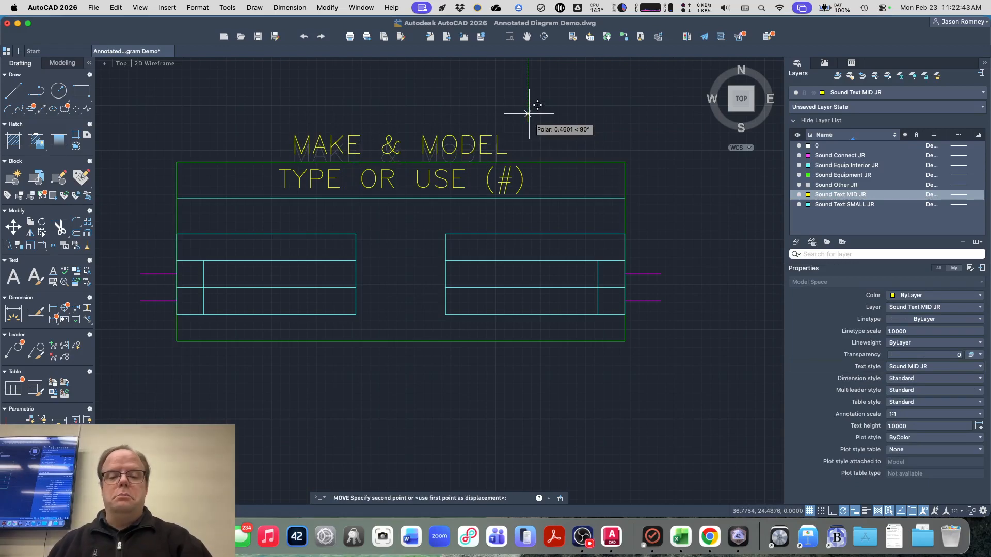
pyautogui.click(528, 113)
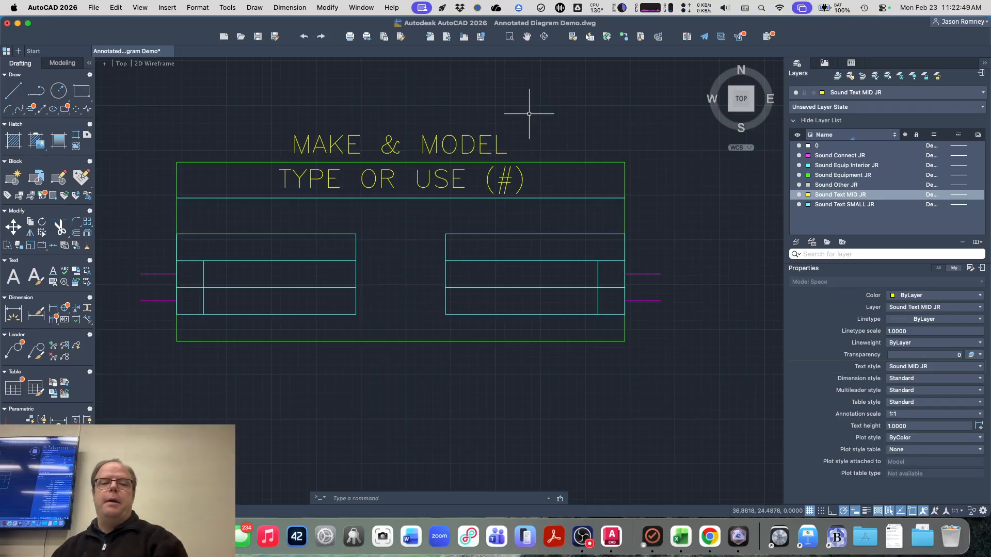
pyautogui.doubleClick(474, 146)
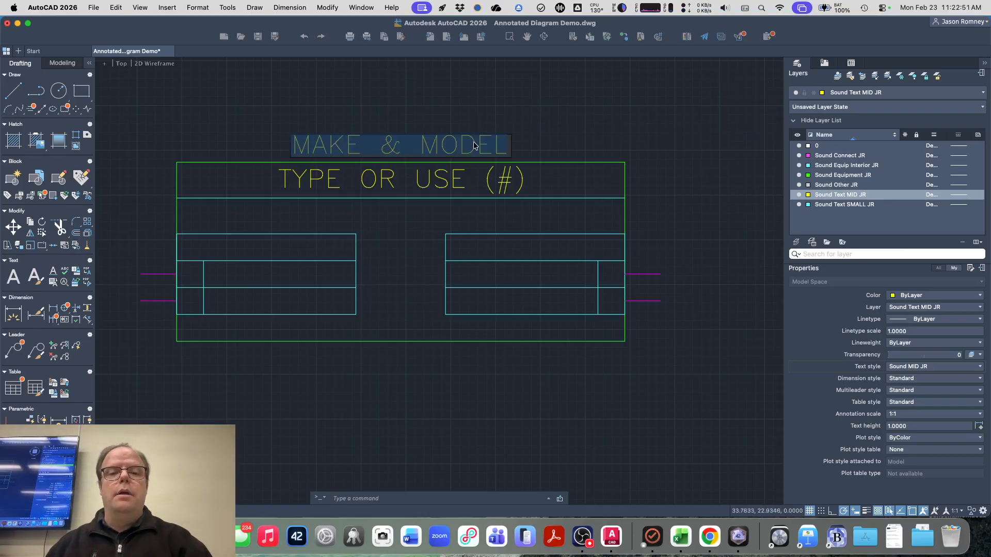
pyautogui.click(367, 163)
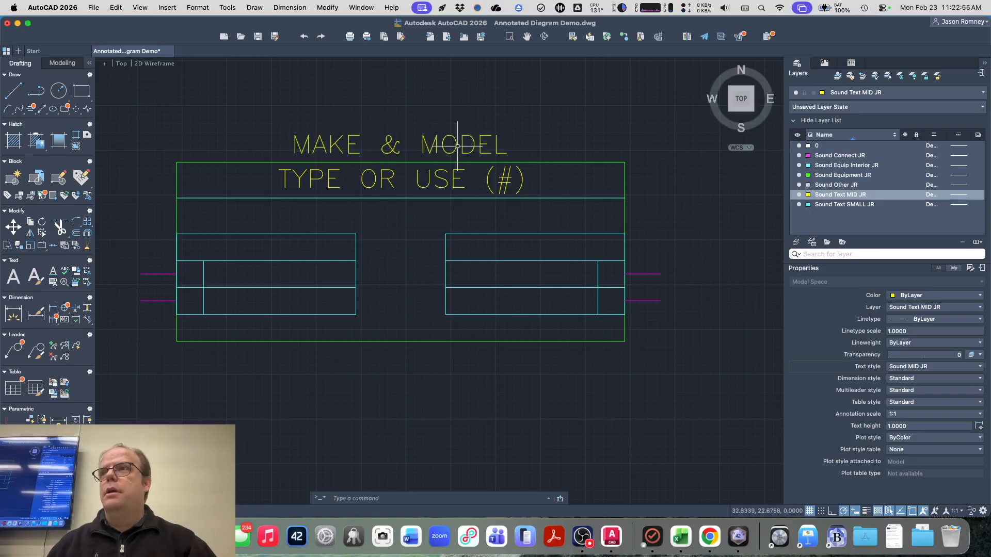
pyautogui.click(402, 155)
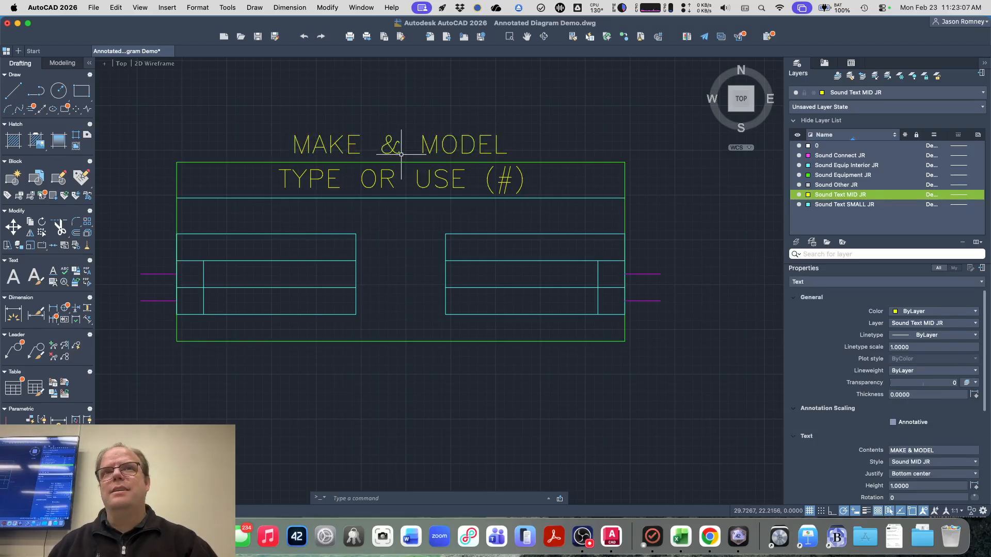
pyautogui.press('Escape')
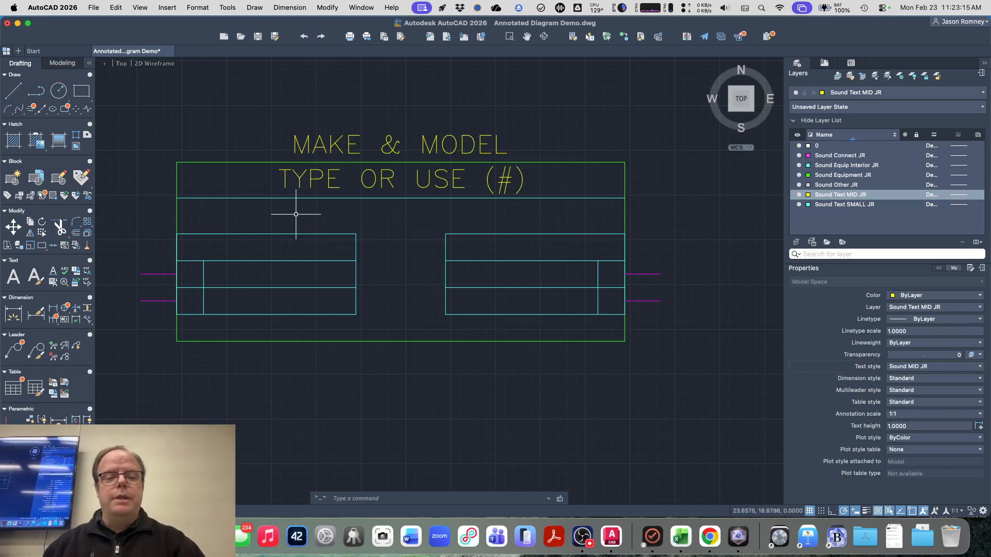
# - Check the small labels in the Chrome reference diagram, and make layer Sound Text SMALL JR and text style Sound SMALL JR current in AutoCAD
pyautogui.press('super+Tab')
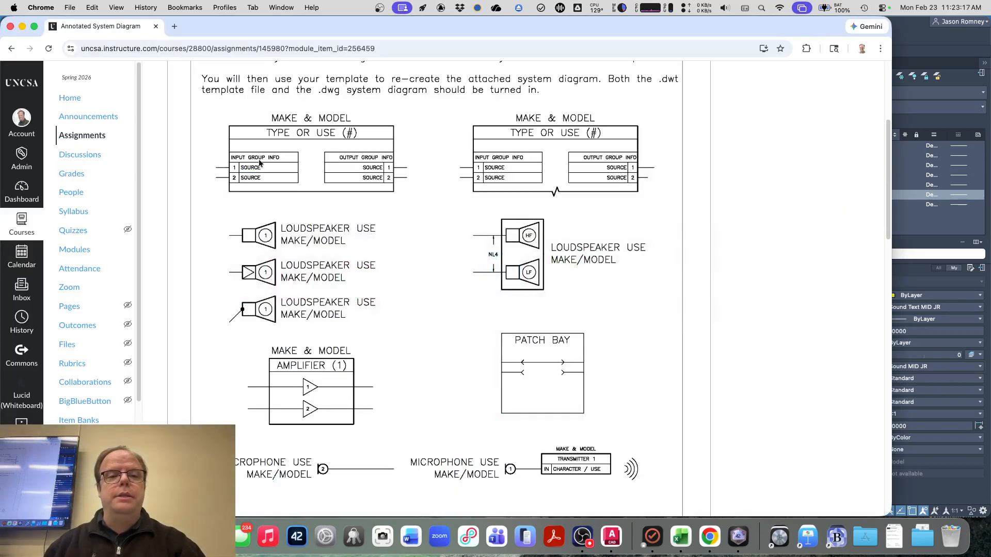
pyautogui.press('super+Tab')
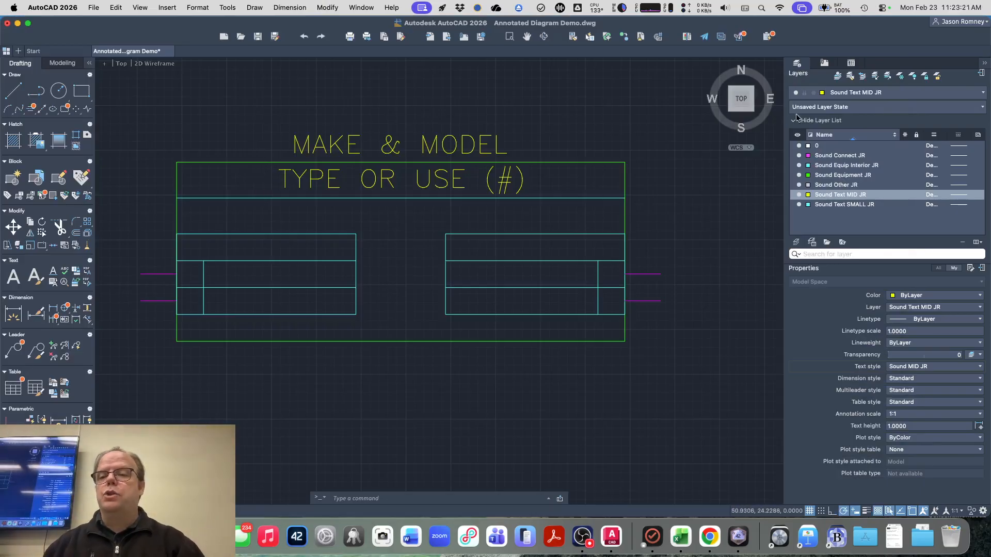
pyautogui.click(837, 93)
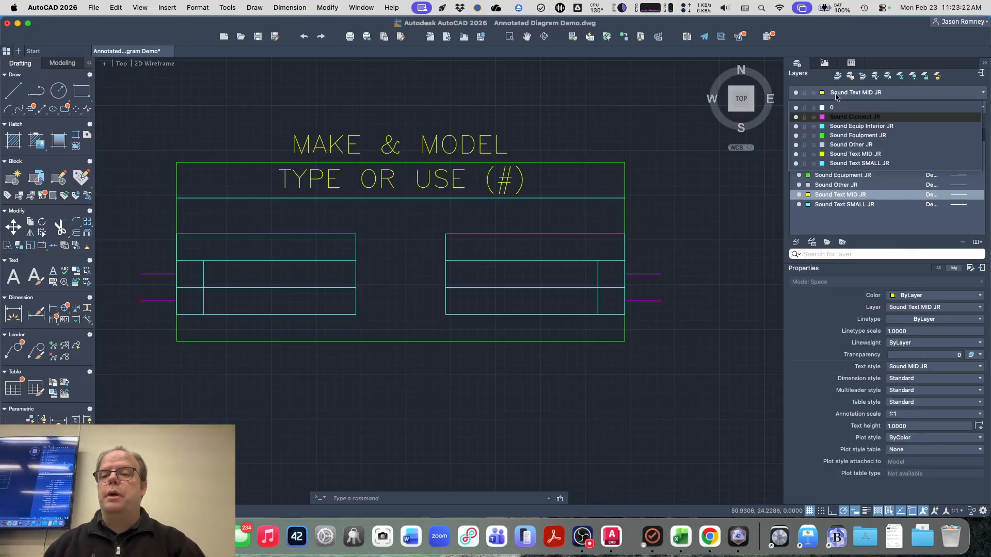
pyautogui.click(837, 163)
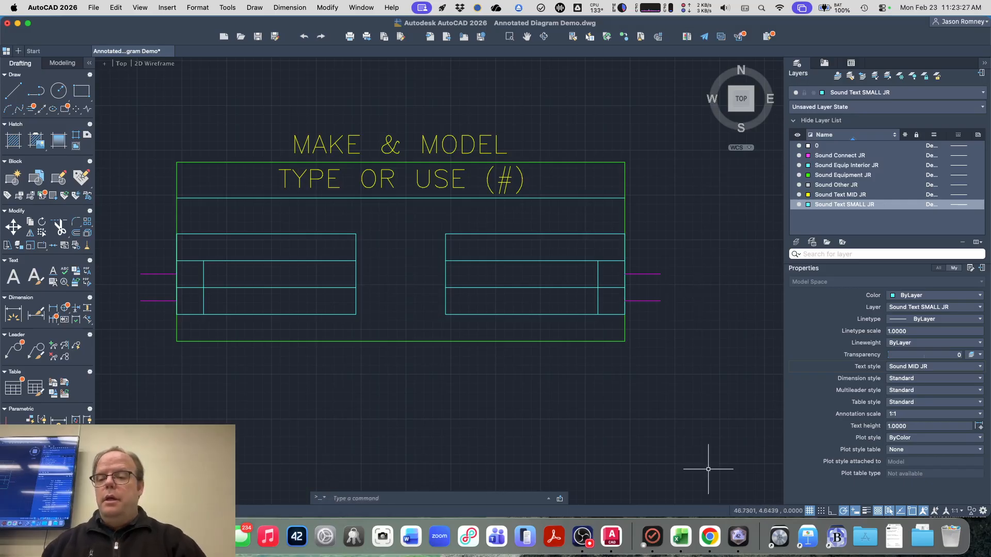
pyautogui.click(901, 366)
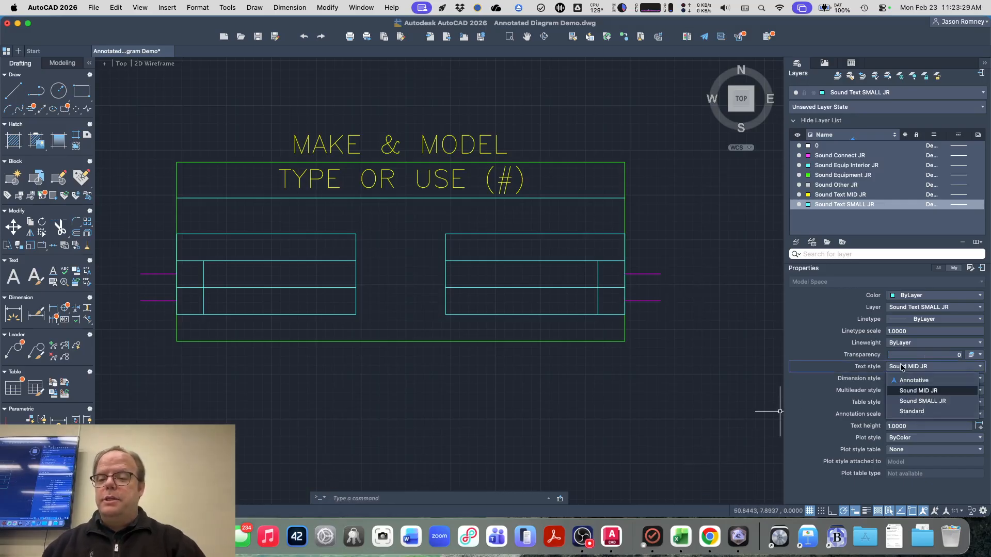
pyautogui.click(915, 401)
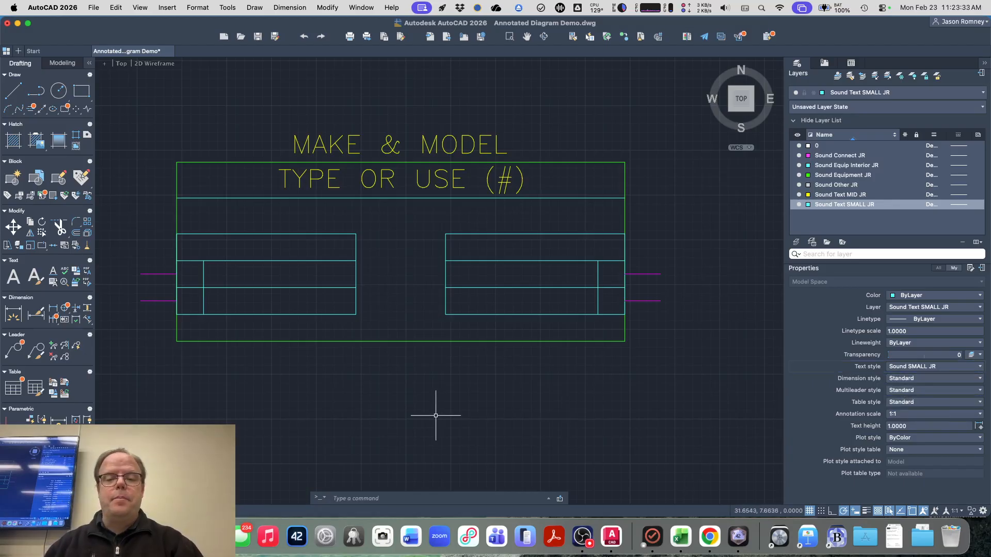
# - Check the input labels in the Chrome reference diagram, and place single-line text "INPUT GROUP INFO" at 0° rotation below the equipment box in AutoCAD
pyautogui.press('super+Tab')
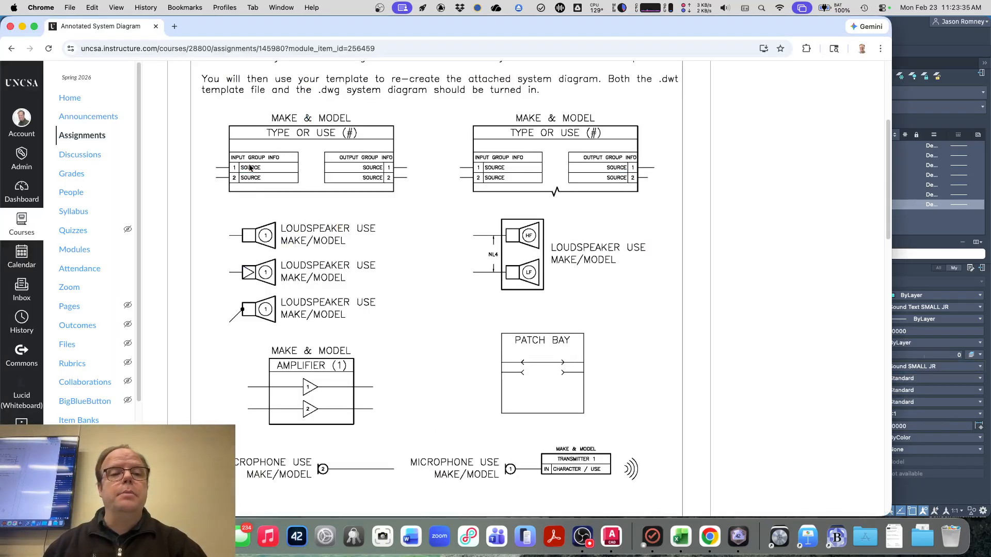
pyautogui.press('super+Tab')
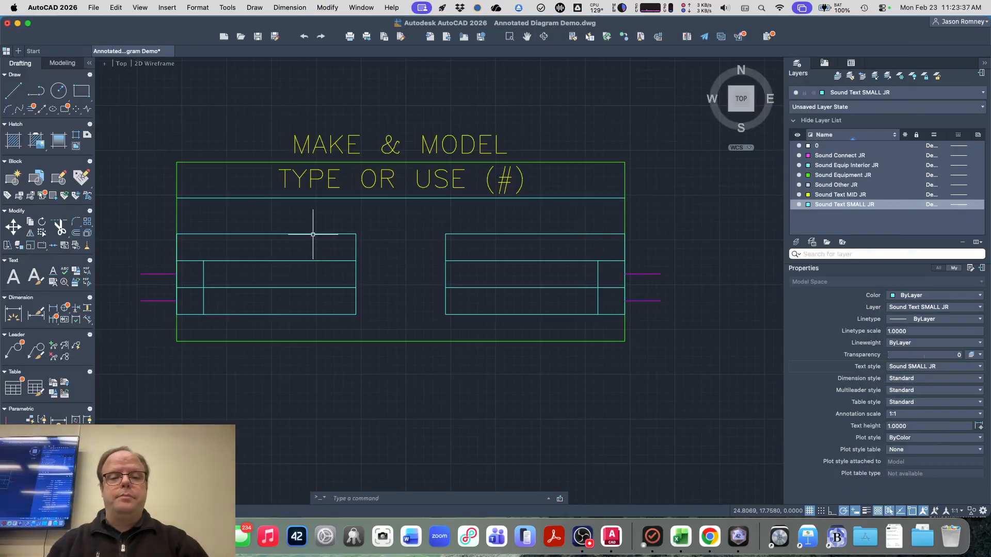
pyautogui.write('text')
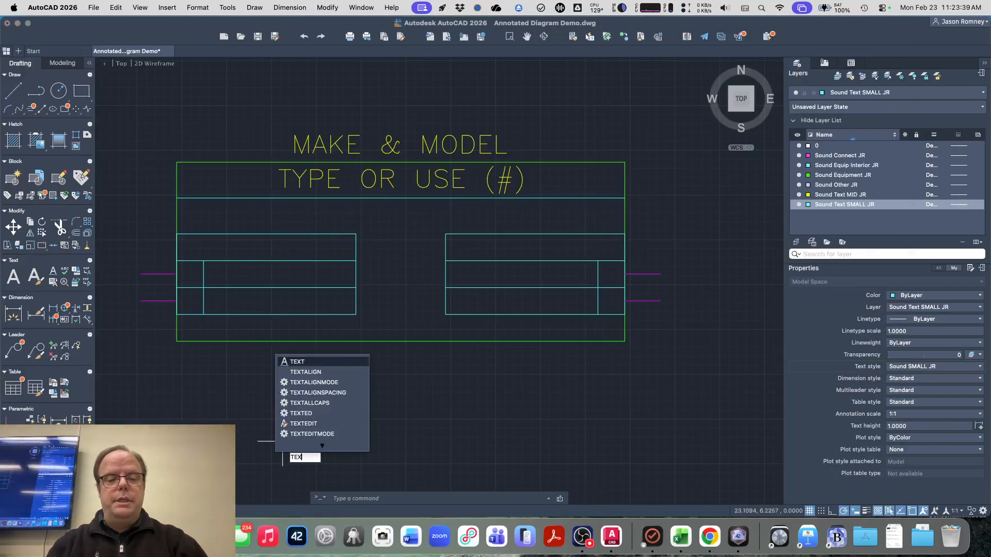
pyautogui.press('Return')
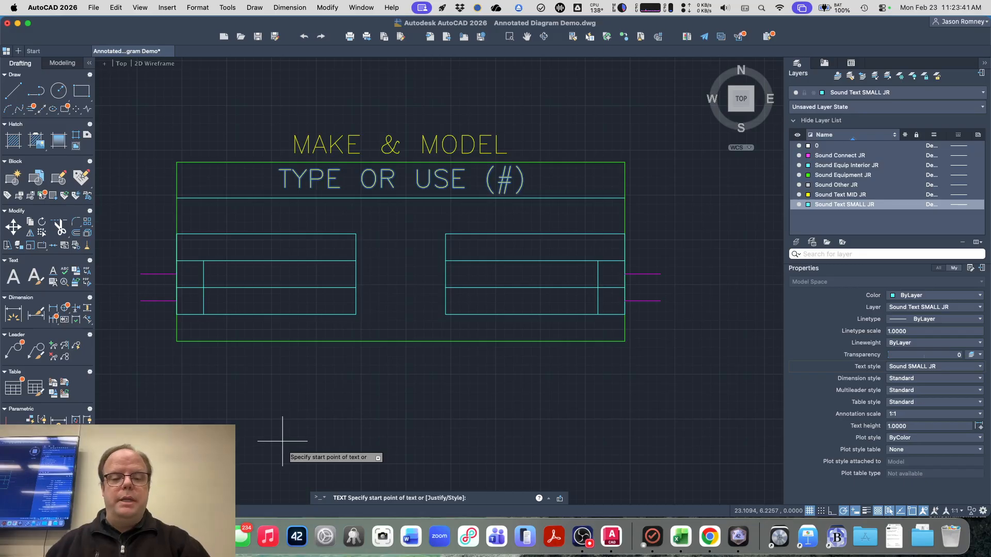
pyautogui.click(283, 441)
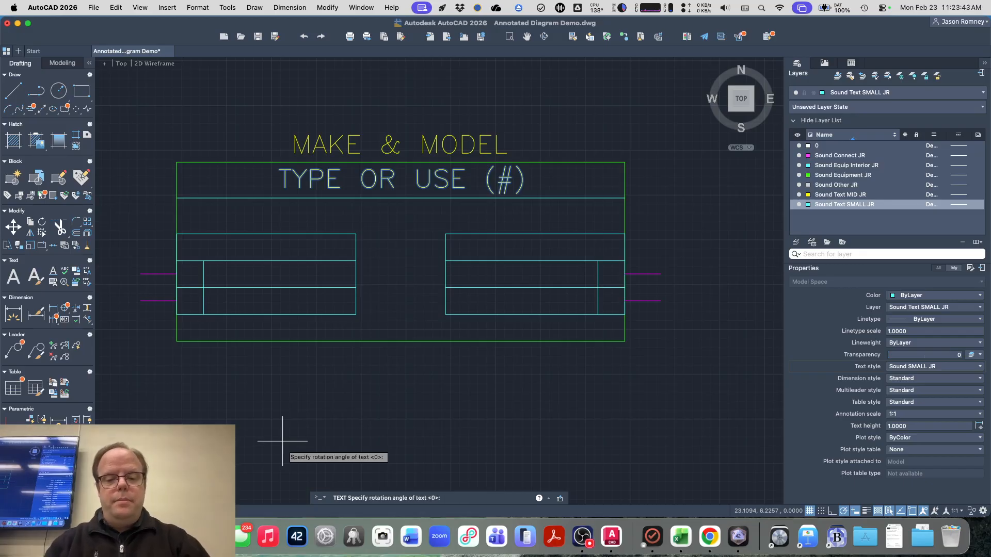
pyautogui.press('Return')
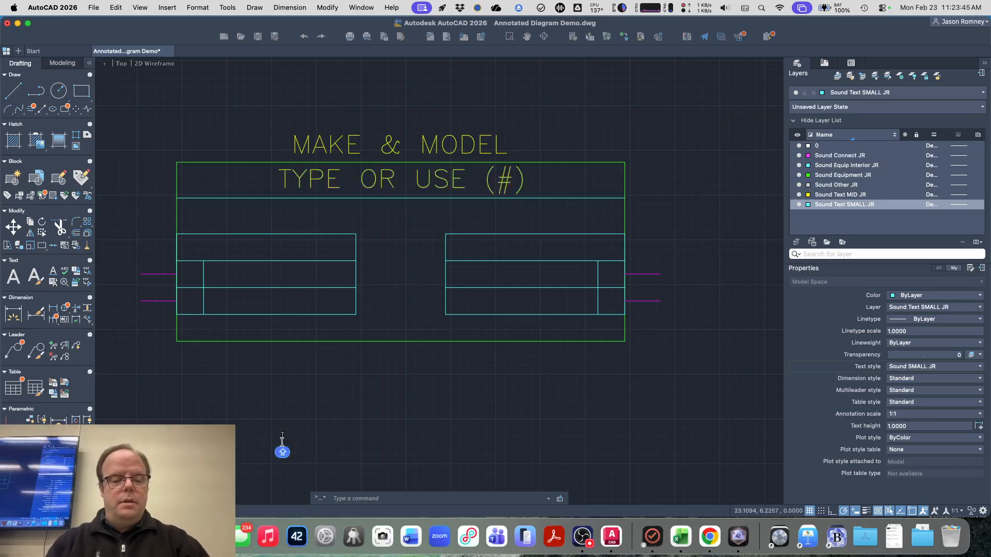
pyautogui.write('INPUT G')
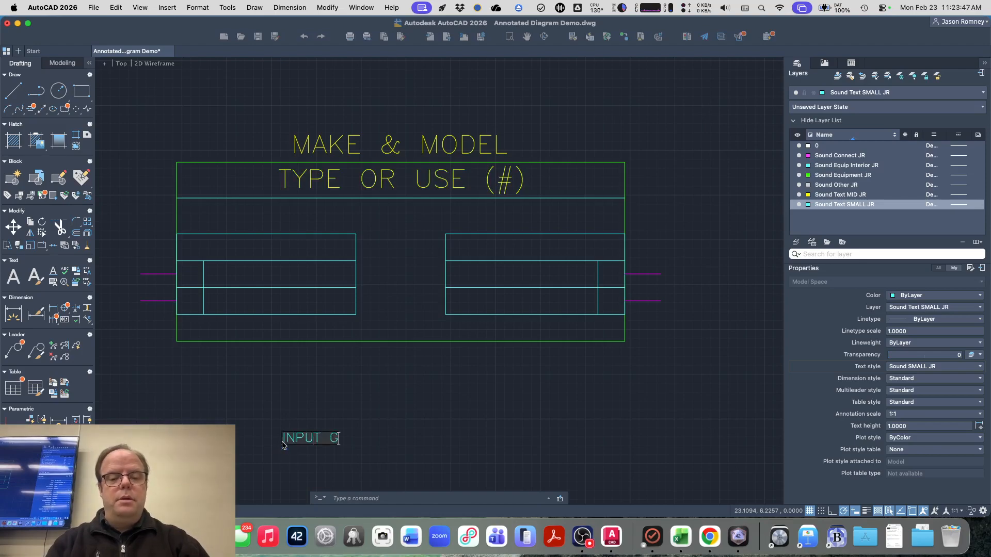
pyautogui.write('ROUP INFO')
pyautogui.press('Return')
pyautogui.press('Return')
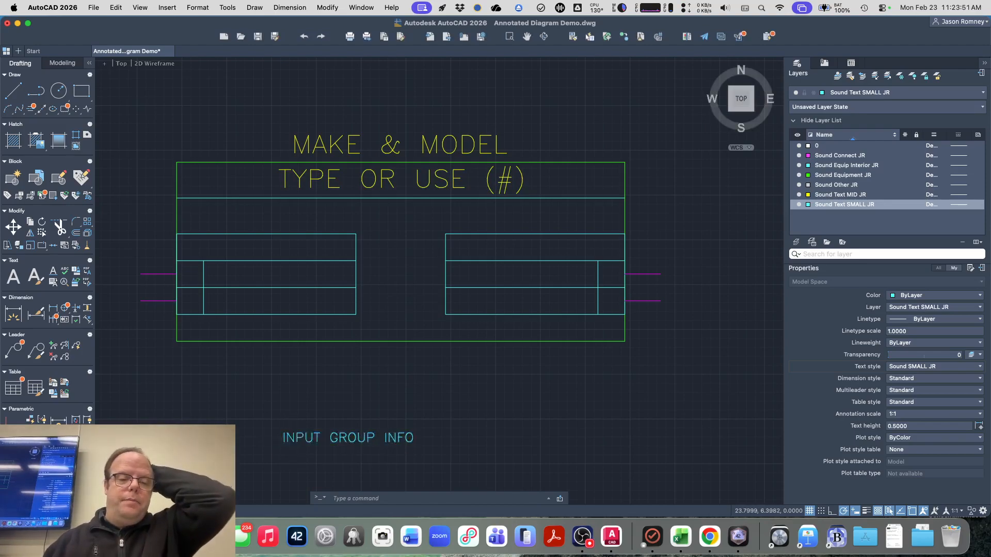
# - Compare the "INPUT GROUP INFO" label's placement with the Chrome reference diagram, and set its justification in AutoCAD to Middle left
pyautogui.click(288, 434)
pyautogui.press('super+Tab')
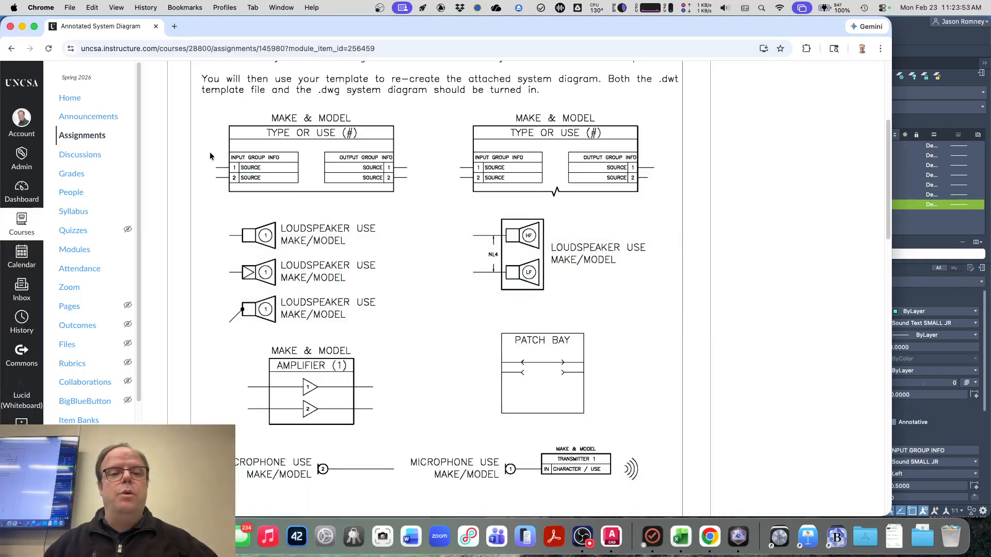
pyautogui.scroll(-1, 231, 149)
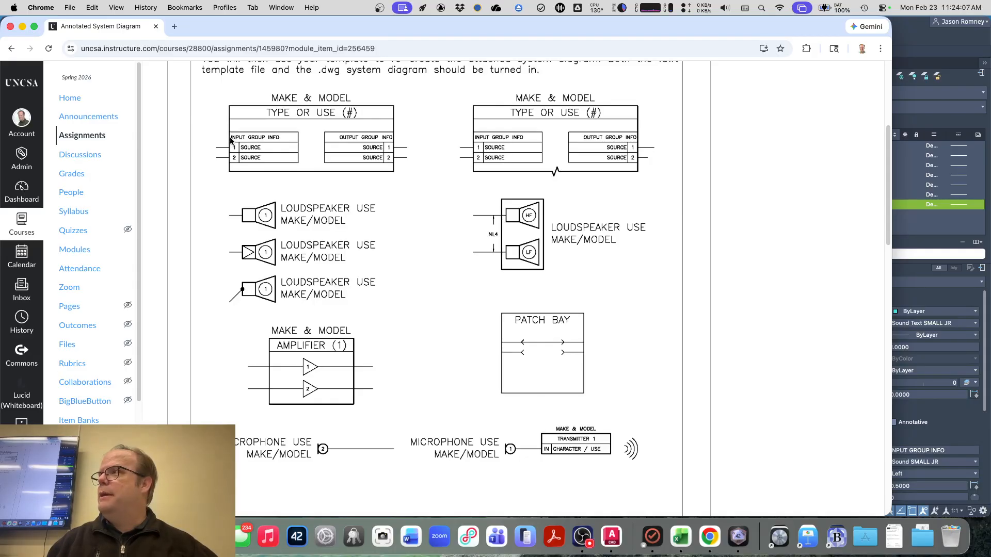
pyautogui.press('super+Tab')
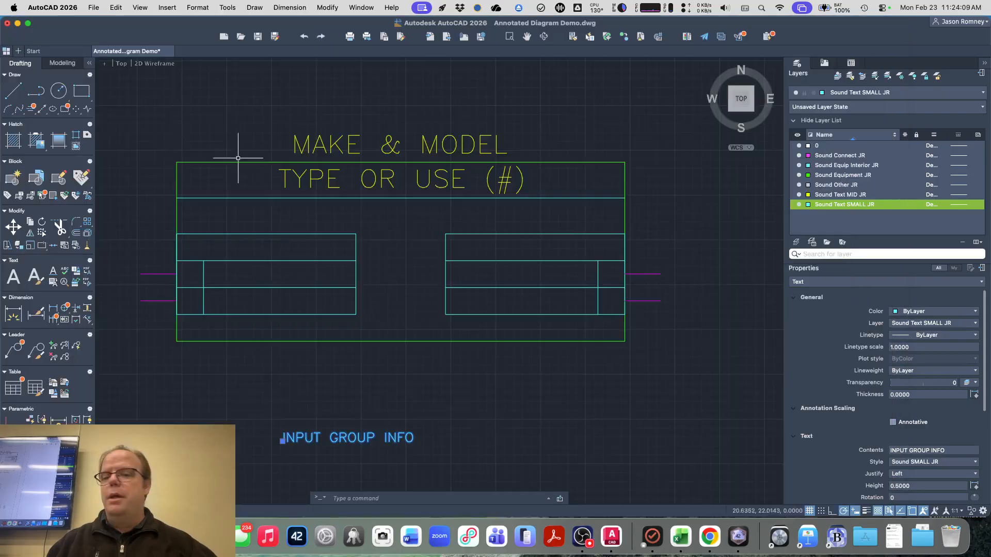
pyautogui.press('super+Tab')
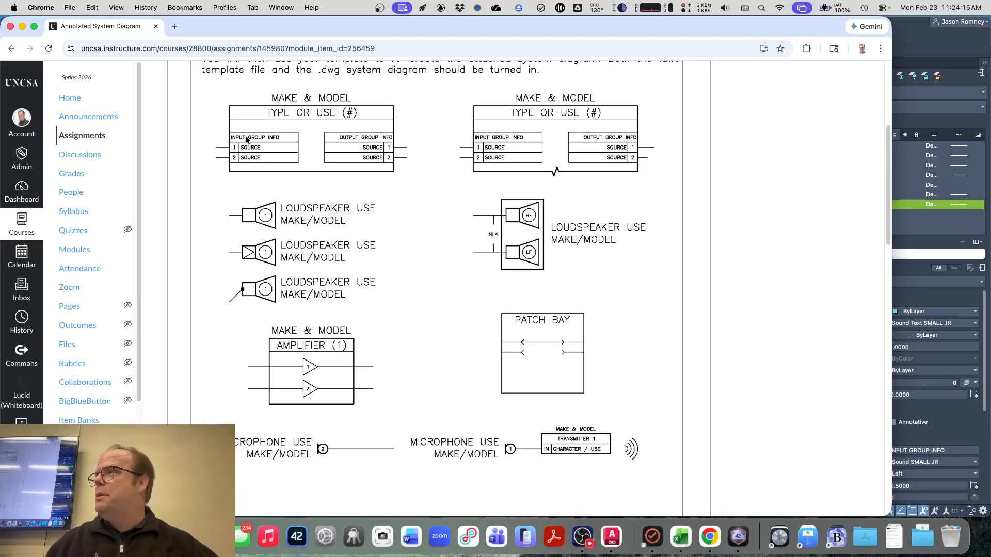
pyautogui.press('super+Tab')
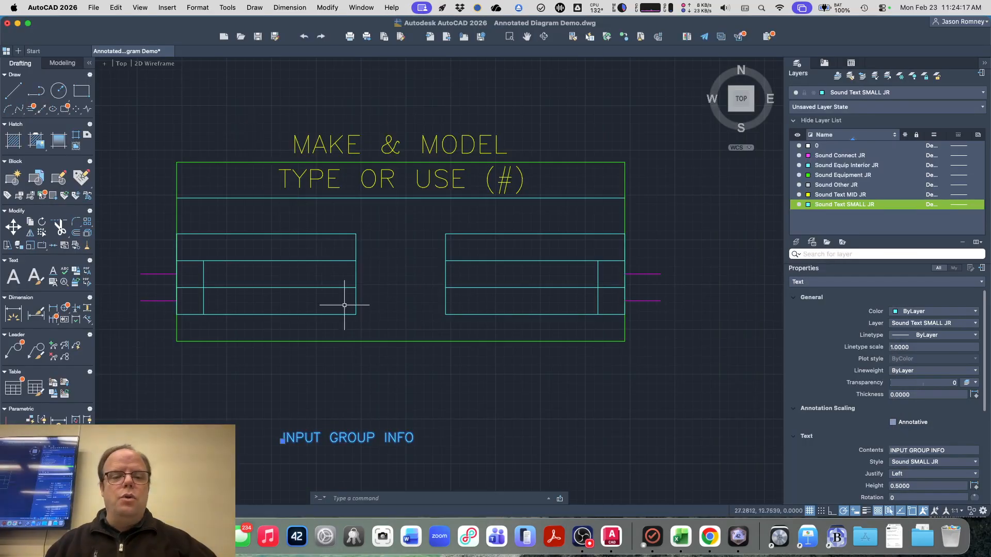
pyautogui.click(914, 475)
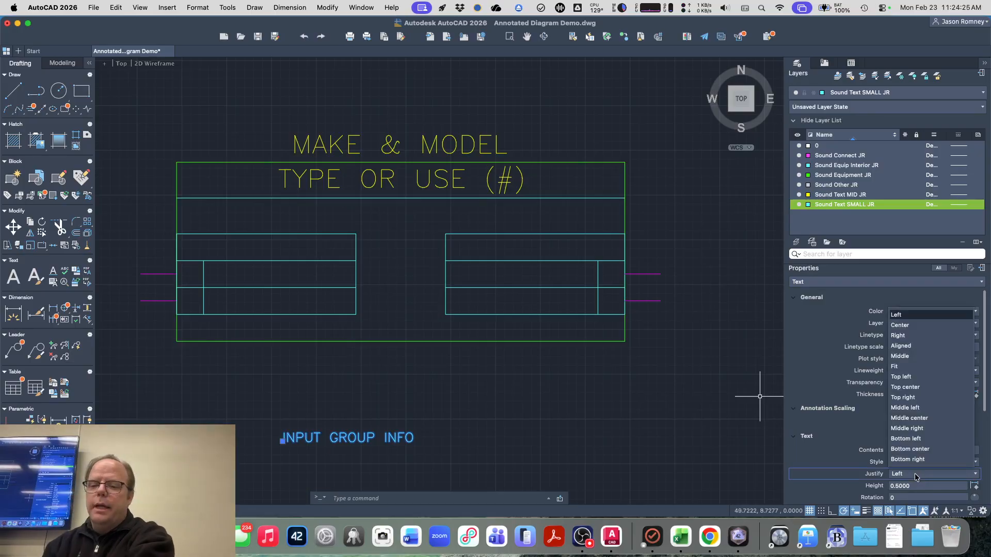
pyautogui.click(904, 439)
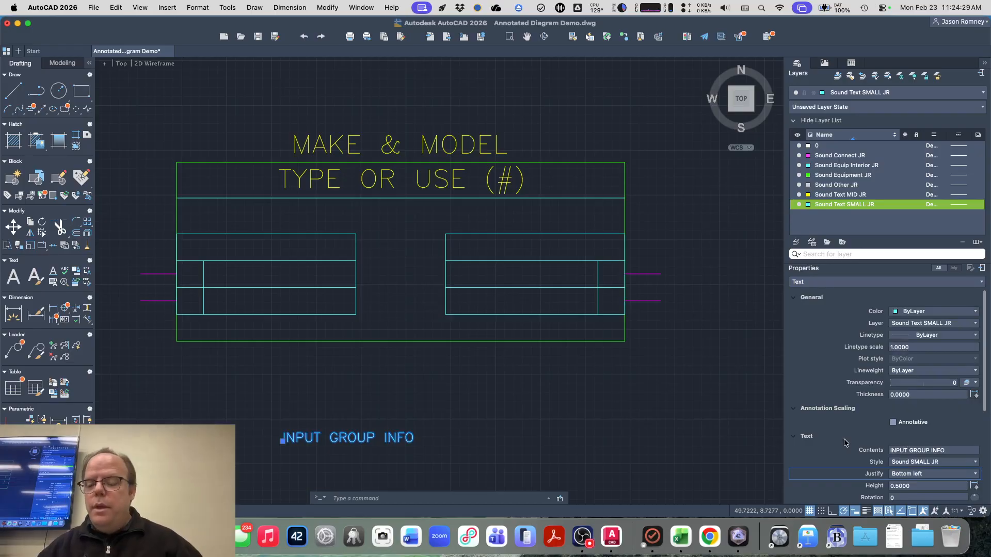
pyautogui.click(914, 475)
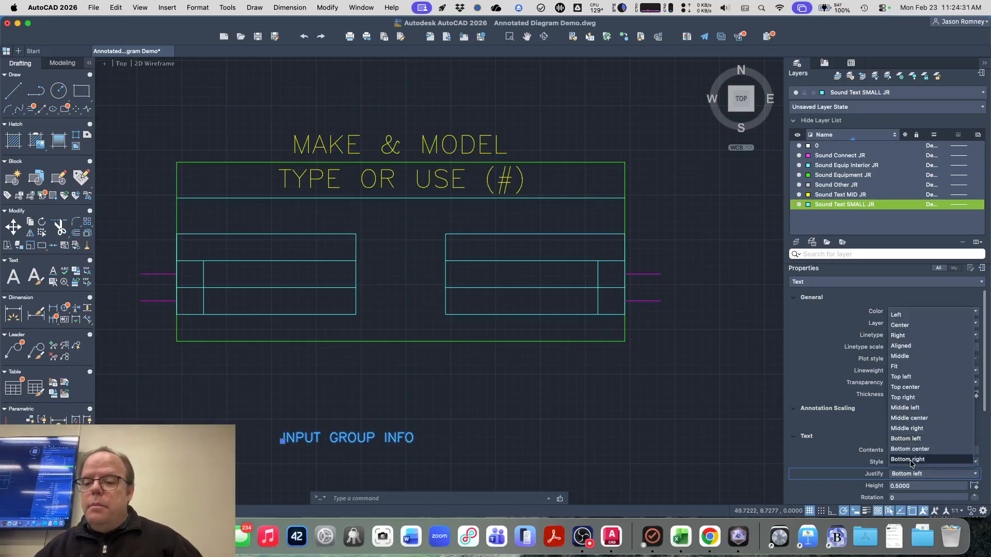
pyautogui.click(903, 407)
pyautogui.press('Escape')
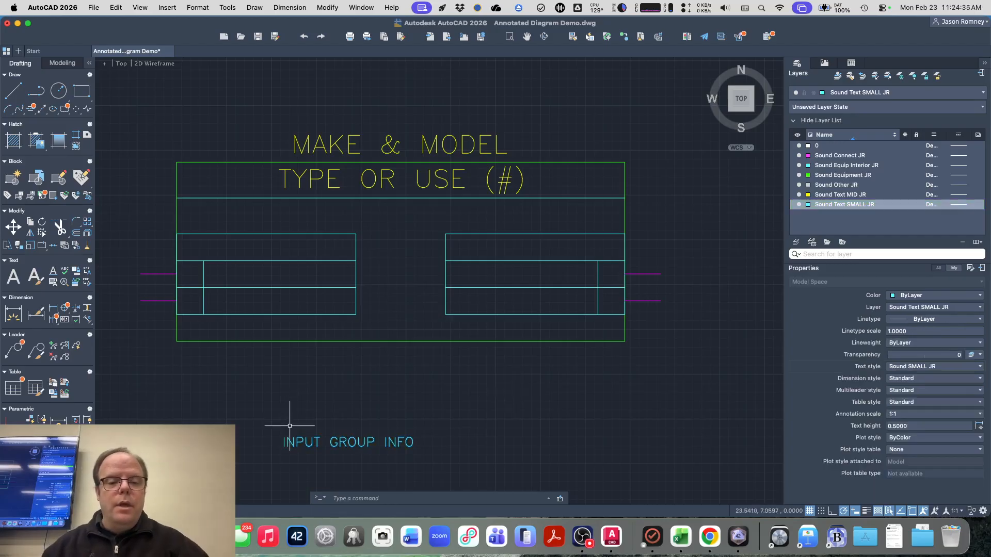
# - Move the "INPUT GROUP INFO" text by its middle-left insertion point onto the midpoint of the input table header row's left edge
pyautogui.click(300, 437)
pyautogui.write('m')
pyautogui.press('Return')
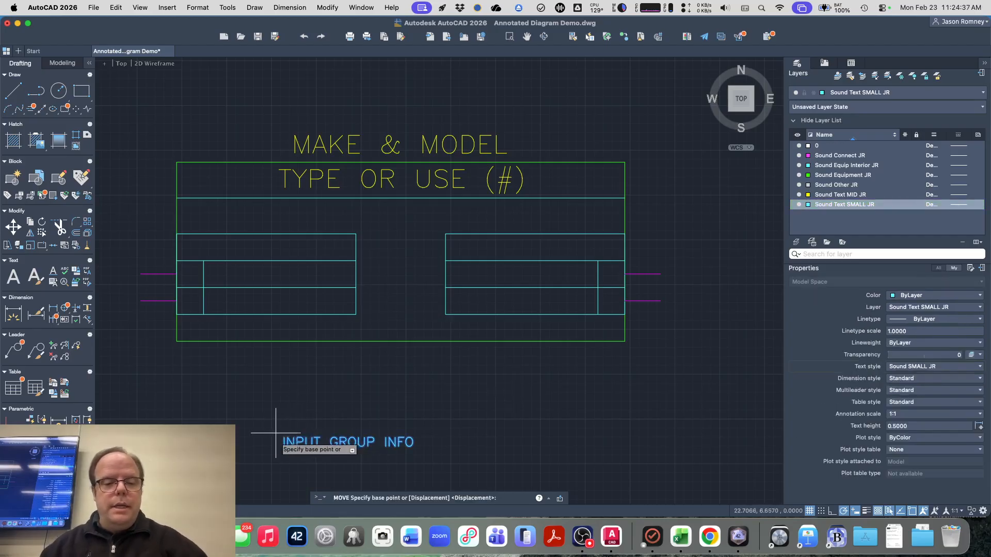
pyautogui.click(282, 442)
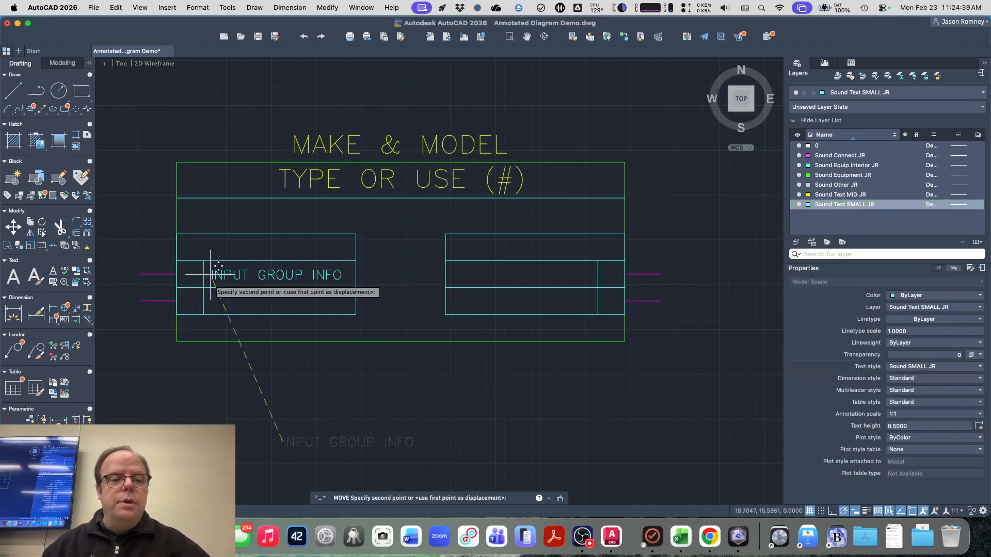
pyautogui.click(177, 246)
# - Move the "INPUT GROUP INFO" text straight right about 0.43 to leave a gap from the header row's left edge
pyautogui.scroll(2, 130, 242)
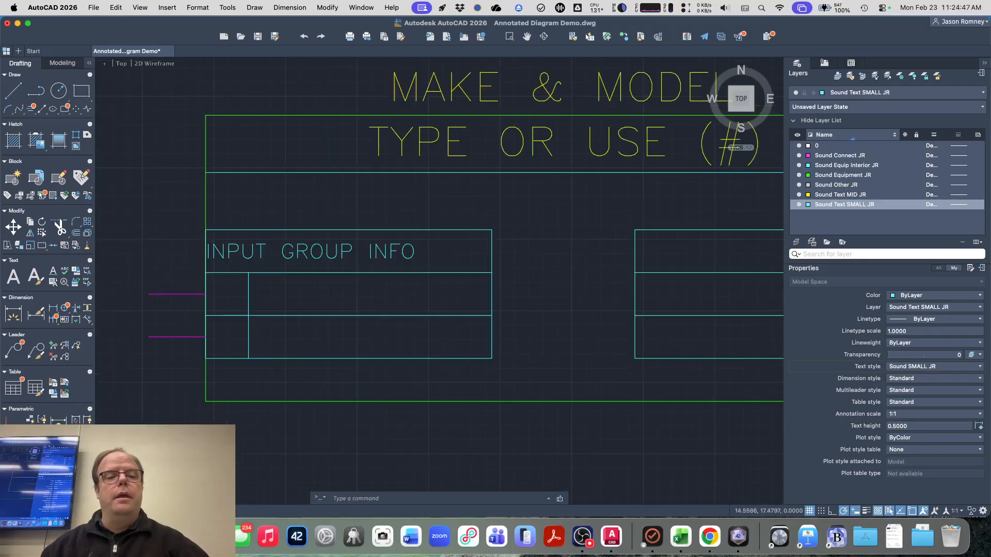
pyautogui.click(261, 247)
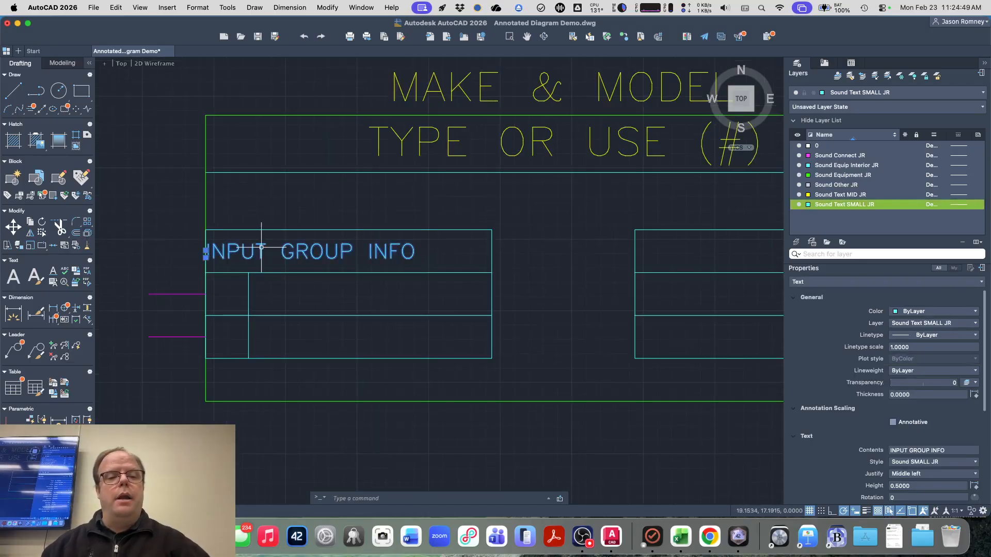
pyautogui.write('m')
pyautogui.press('Return')
pyautogui.click(239, 202)
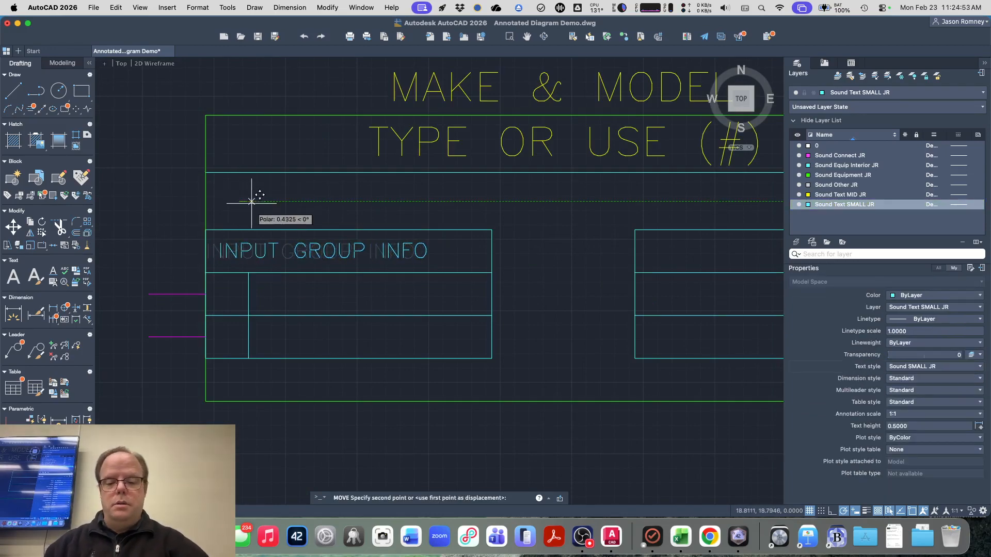
pyautogui.click(251, 202)
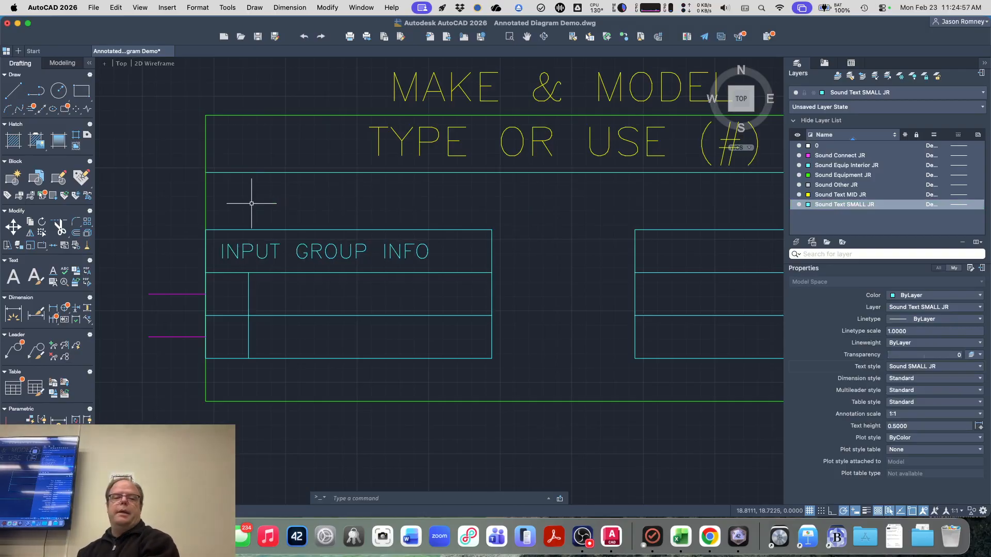
# - Try replacing the contents of the input table's header label with "ANALOG XLR" and with "EQUIPMENT TYPE"
pyautogui.click(249, 248)
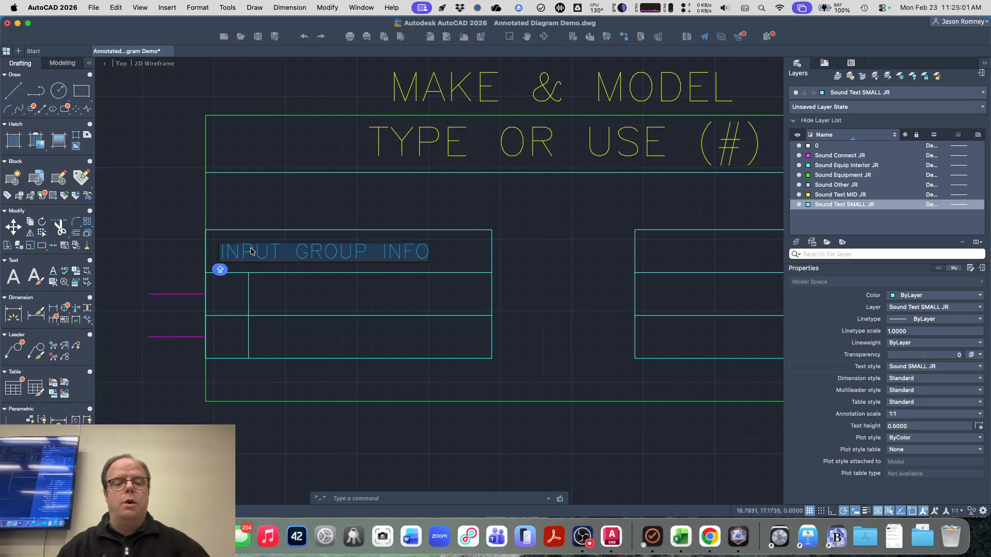
pyautogui.write('ANA')
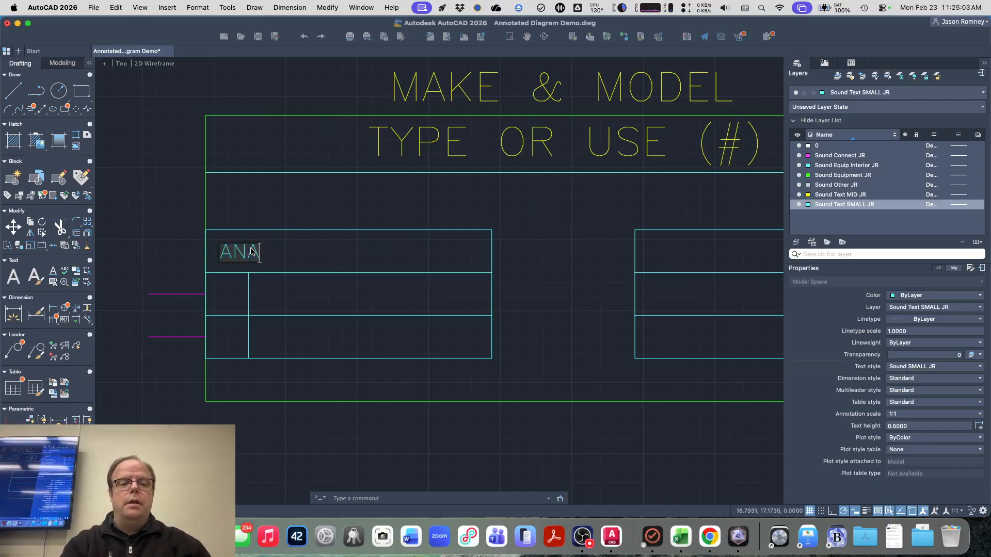
pyautogui.write('LOG XLR')
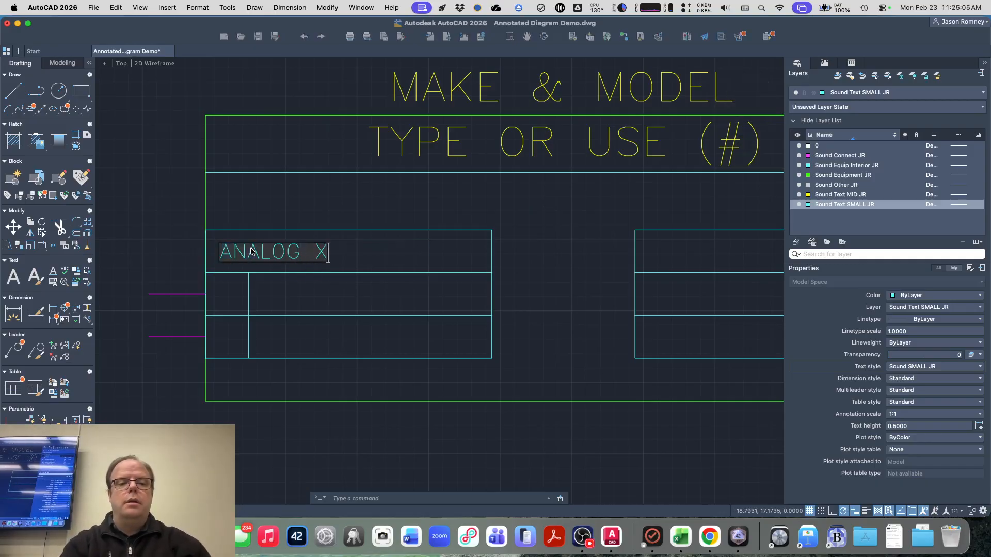
pyautogui.press('Return')
pyautogui.click(252, 249)
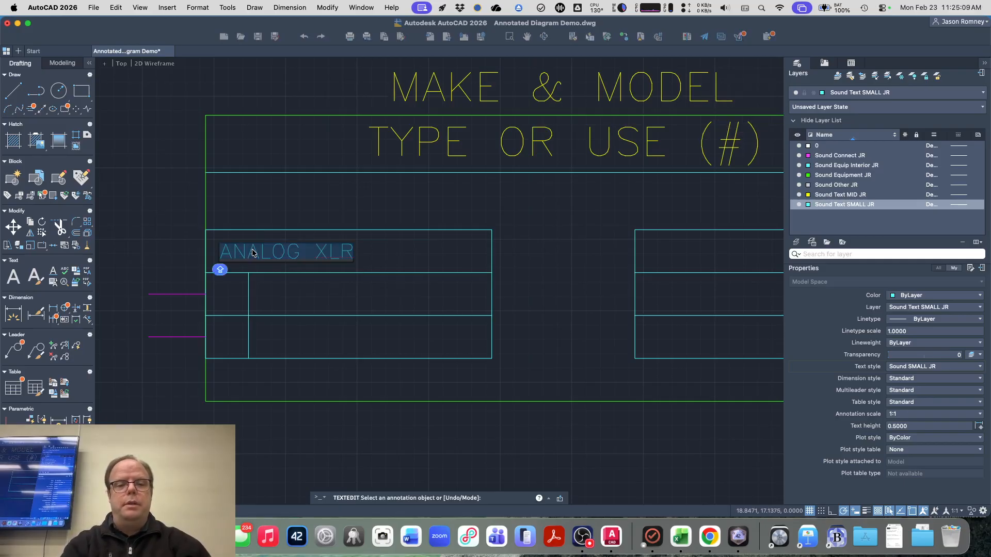
pyautogui.write('EQUIPMENT TYPE')
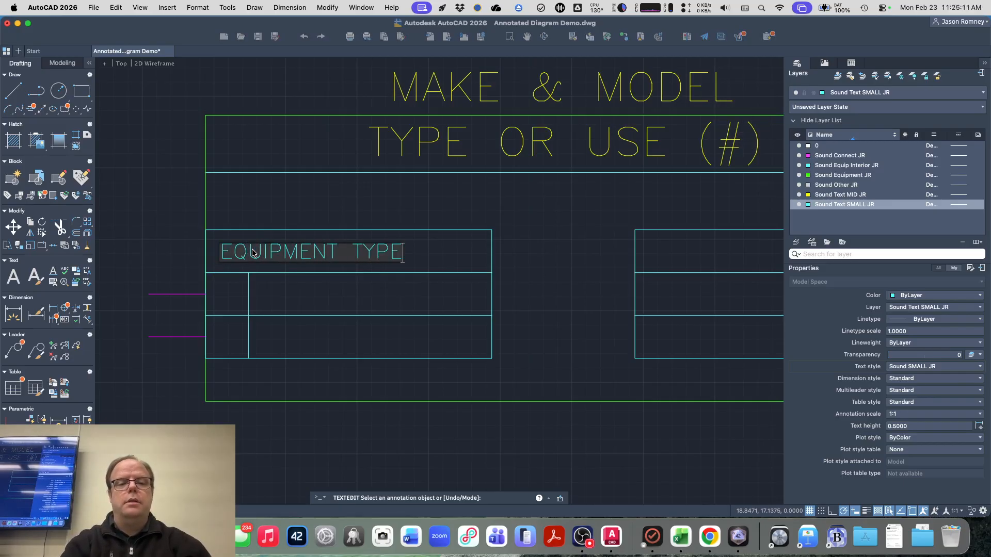
pyautogui.press('Return')
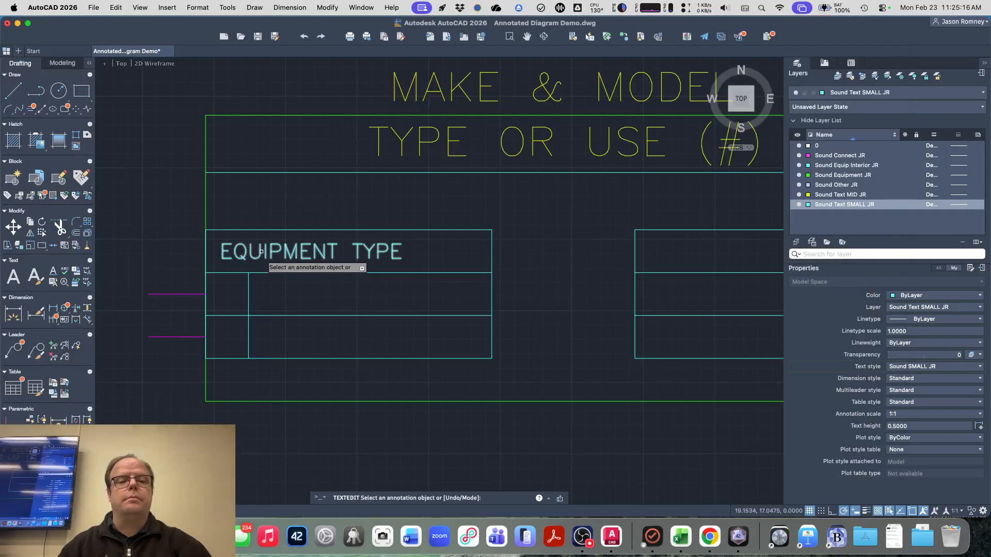
# - Change the input table's header label back to "INPUT GROUP INFO" and end text editing
pyautogui.click(262, 252)
pyautogui.write('INPU')
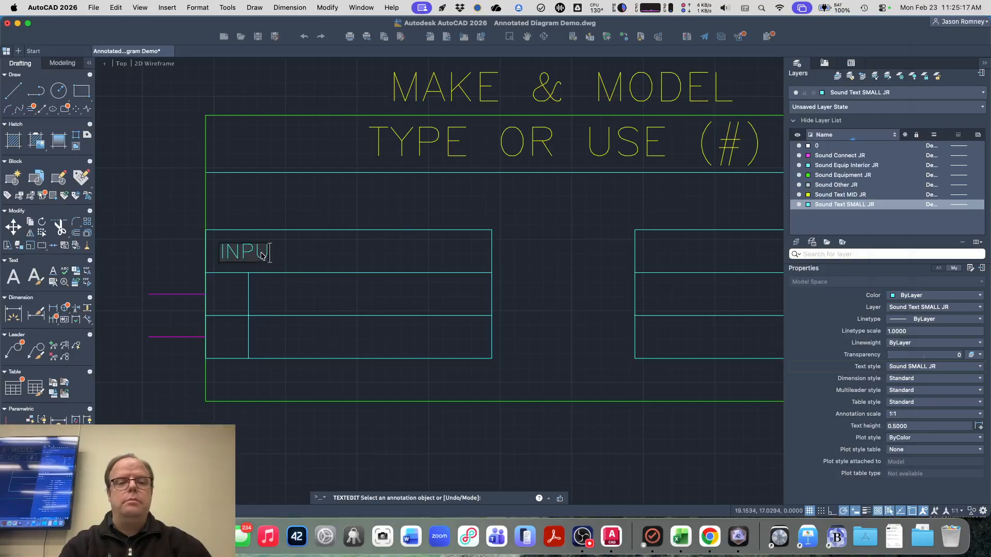
pyautogui.write('T GROPU')
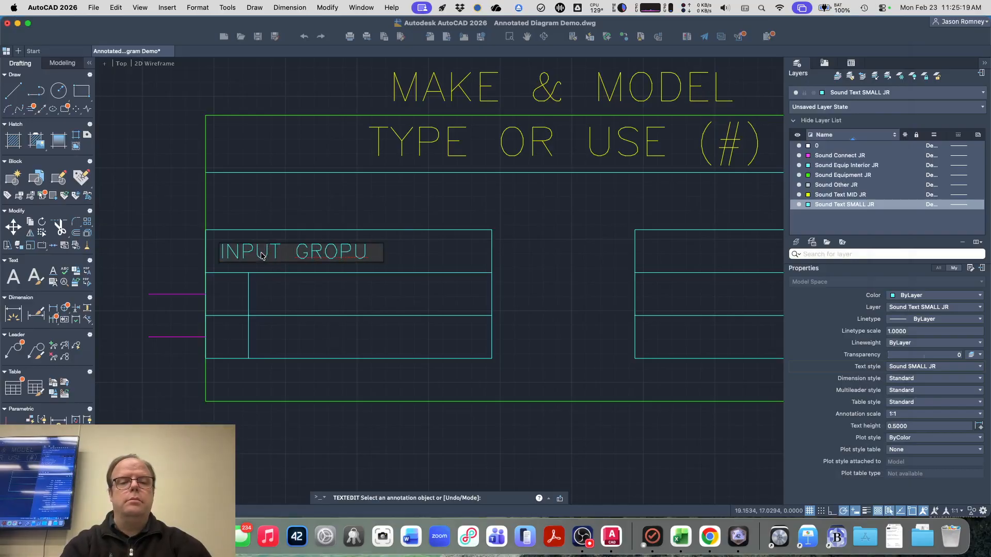
pyautogui.press('BackSpace')
pyautogui.press('BackSpace')
pyautogui.write('YOP')
pyautogui.press('BackSpace')
pyautogui.press('BackSpace')
pyautogui.press('BackSpace')
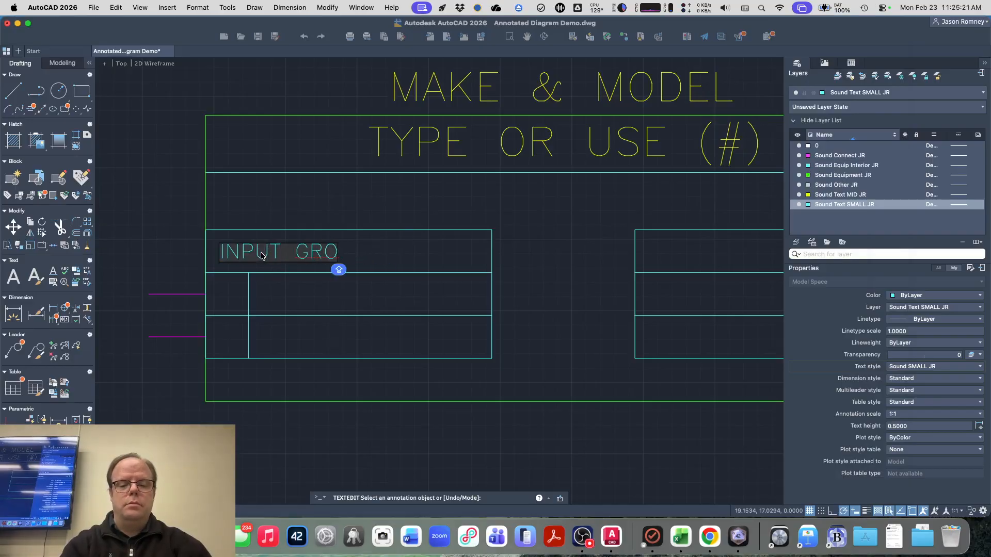
pyautogui.write('UP INFO')
pyautogui.press('Return')
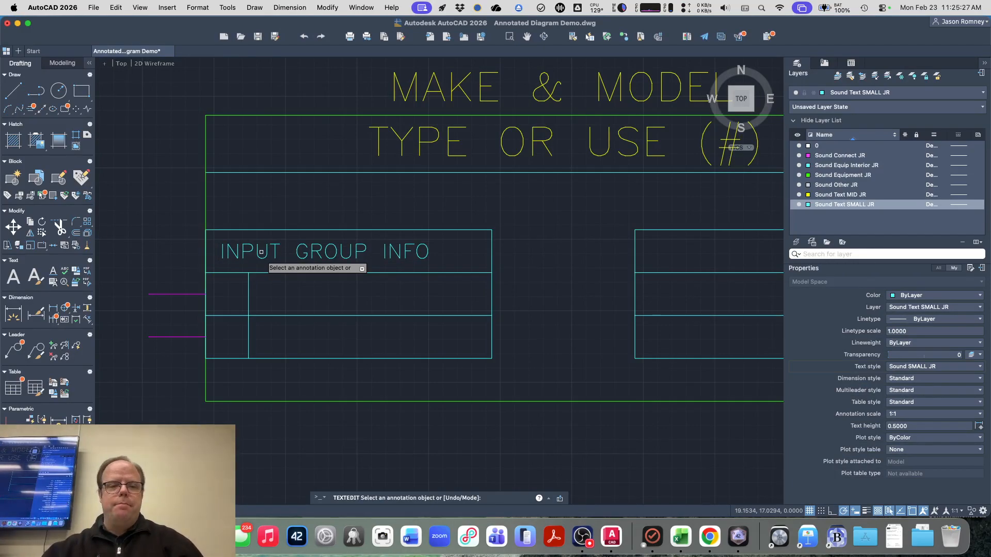
pyautogui.press('Escape')
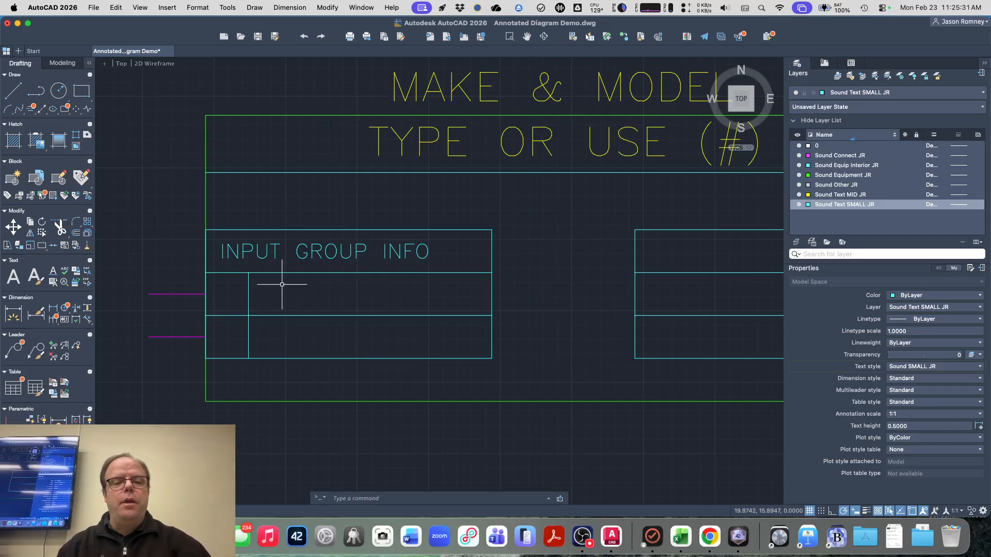
pyautogui.click(277, 254)
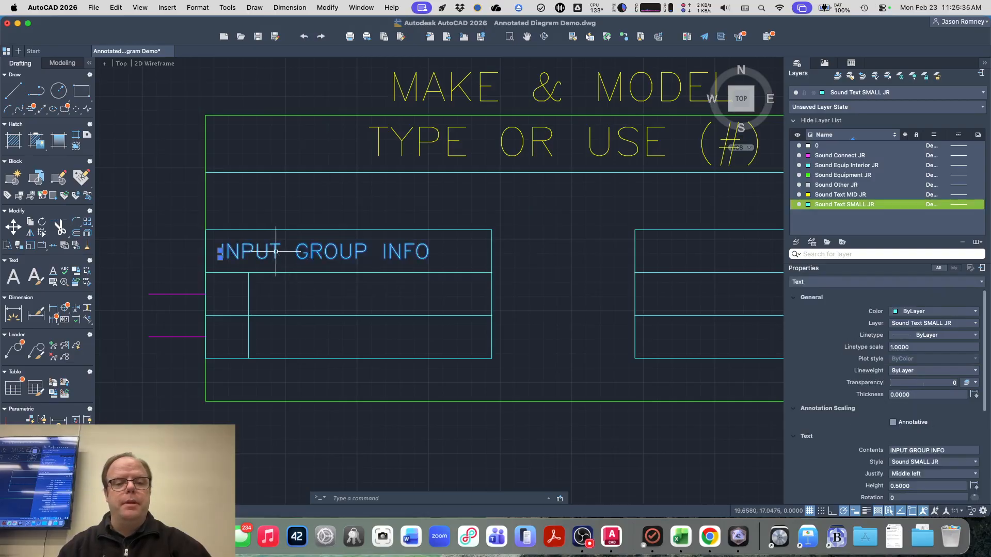
pyautogui.write('co')
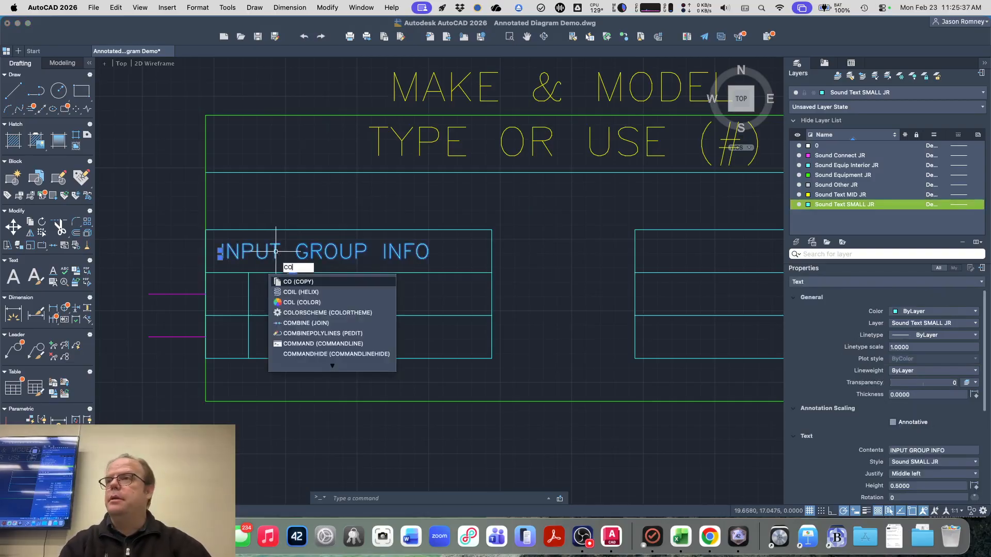
pyautogui.press('Escape')
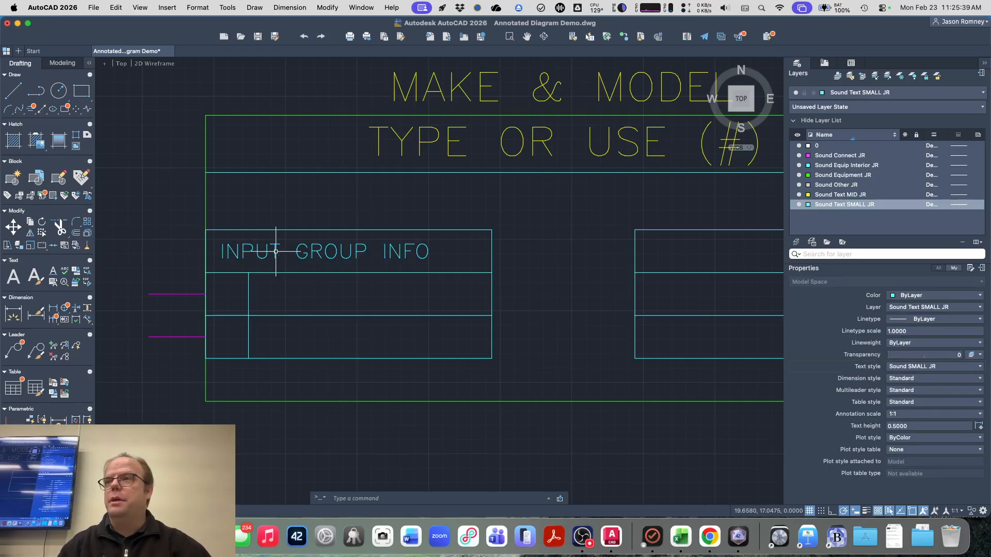
# - Copy the "INPUT GROUP INFO" text from the header row's left-edge midpoint to the column divider's midpoint in both input rows below
pyautogui.click(276, 251)
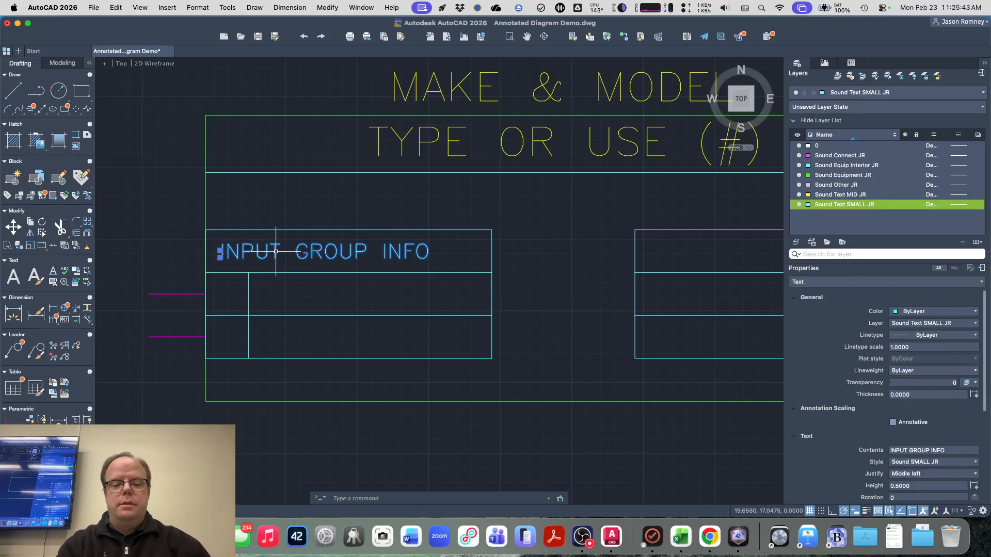
pyautogui.write('co')
pyautogui.press('Return')
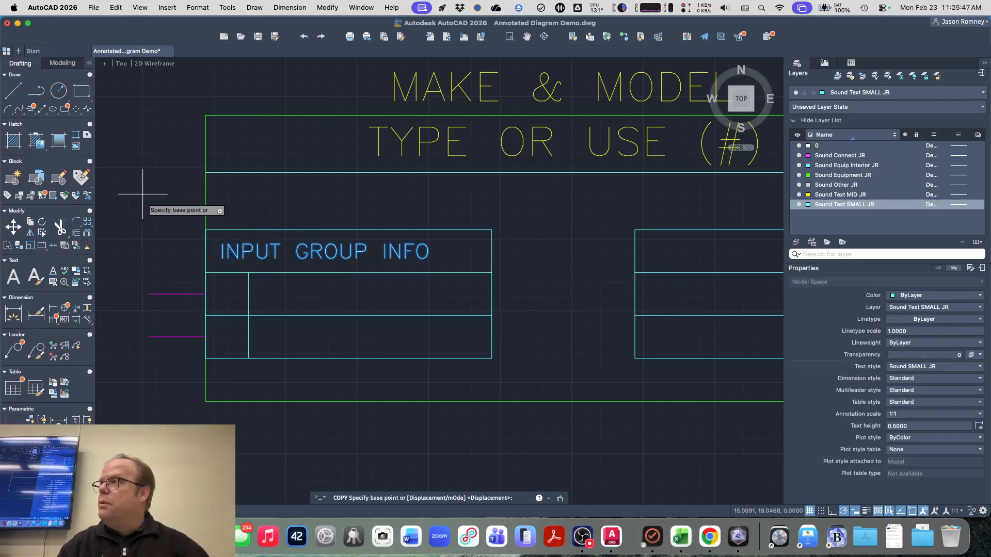
pyautogui.click(206, 251)
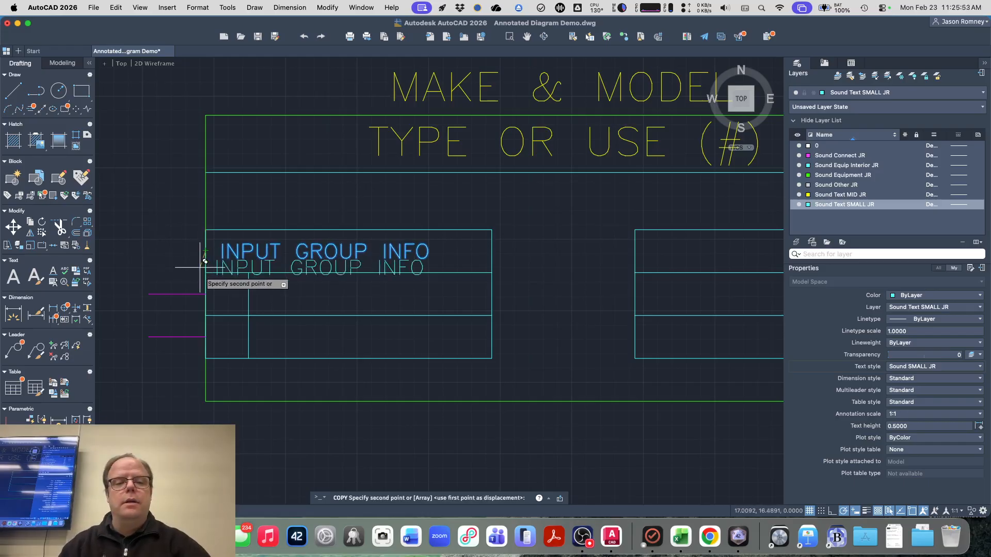
pyautogui.click(248, 293)
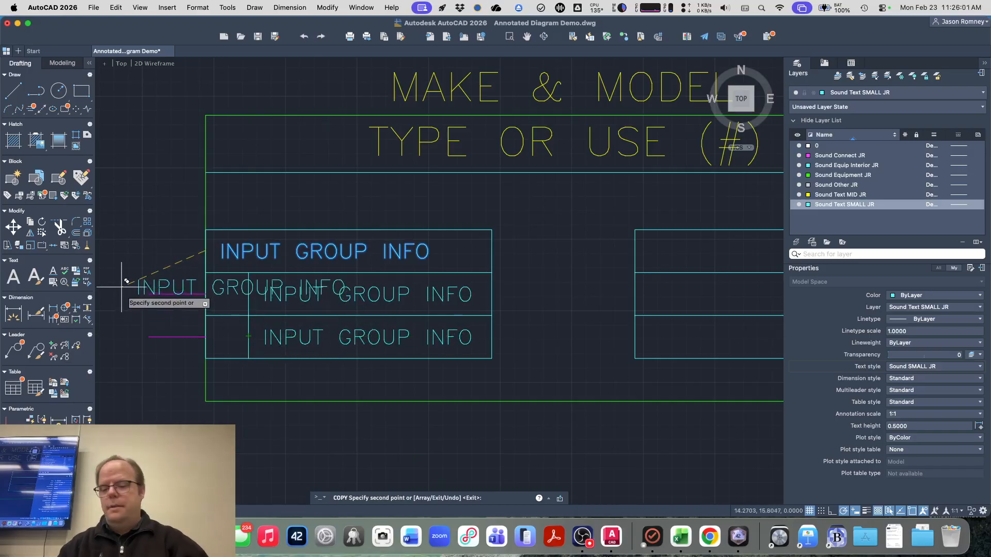
pyautogui.press('Escape')
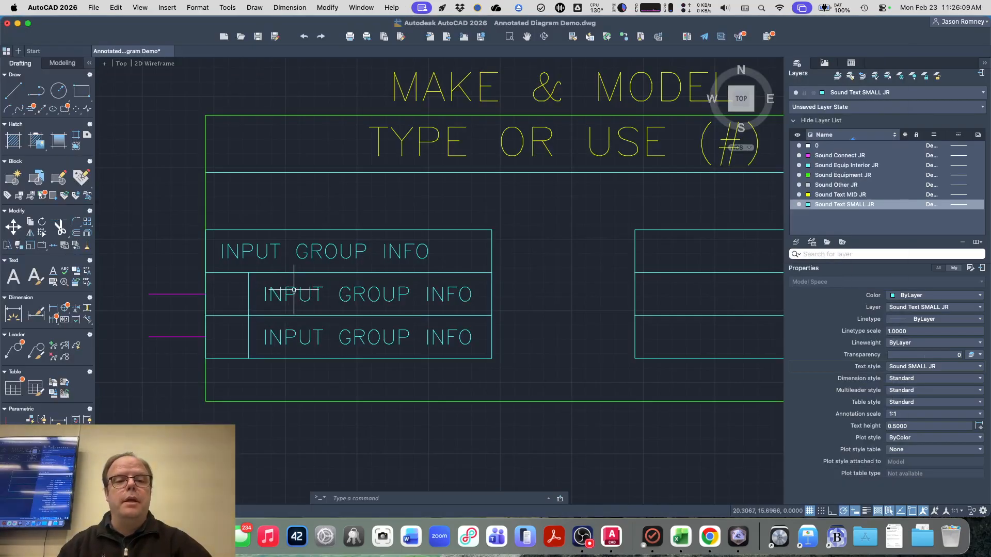
# - Change the copied labels in both input rows to "SOURCE" and end text editing
pyautogui.doubleClick(294, 290)
pyautogui.write('S')
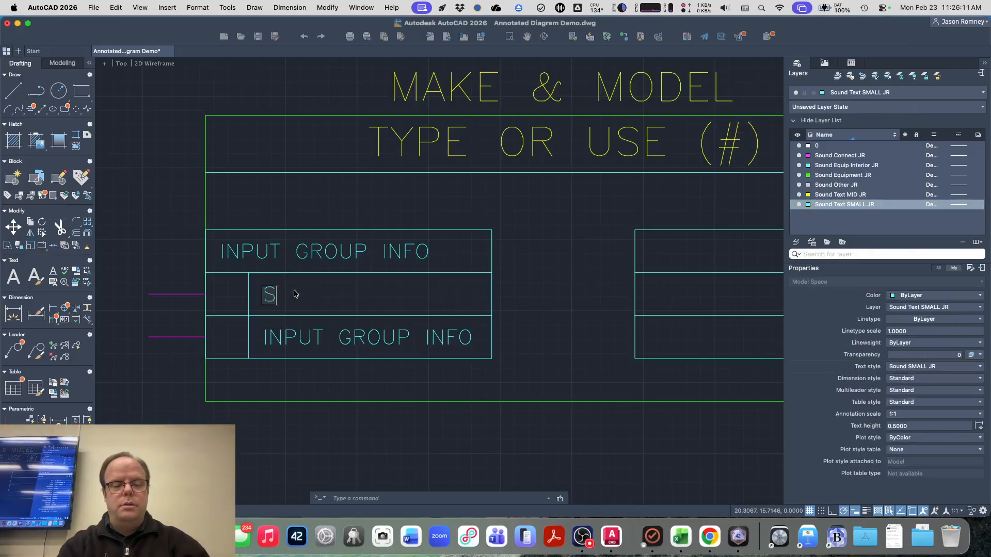
pyautogui.write('OURCE')
pyautogui.press('Return')
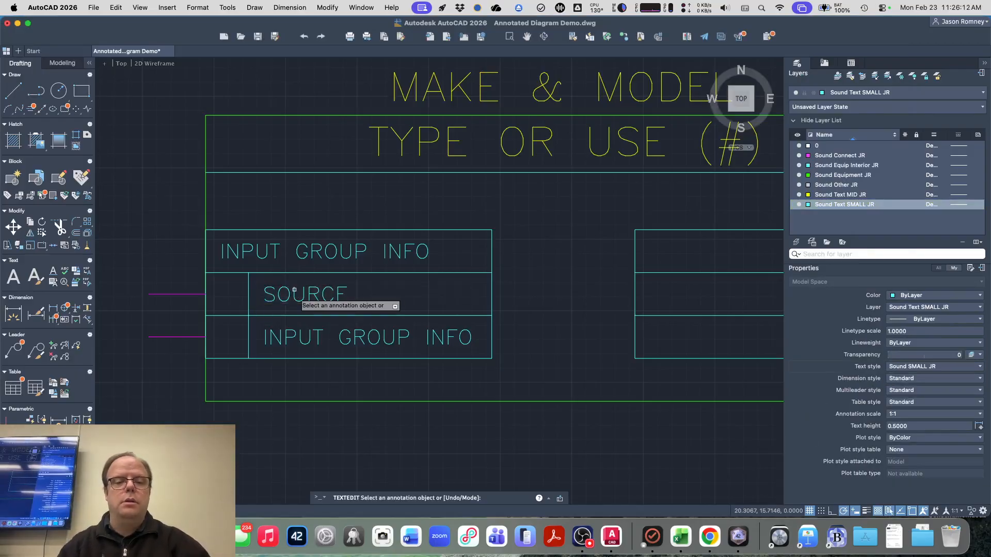
pyautogui.click(318, 332)
pyautogui.write('SOURCE')
pyautogui.press('Return')
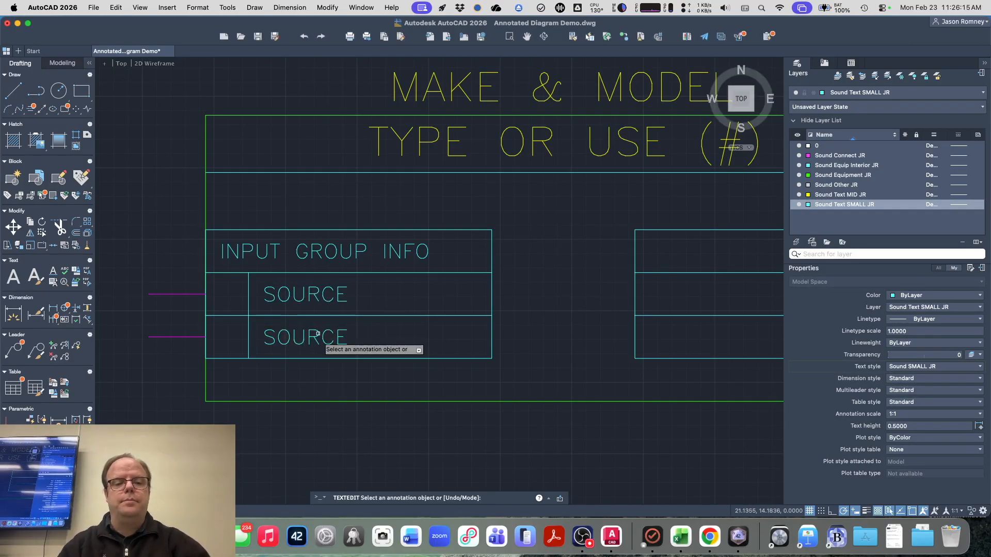
pyautogui.press('Escape')
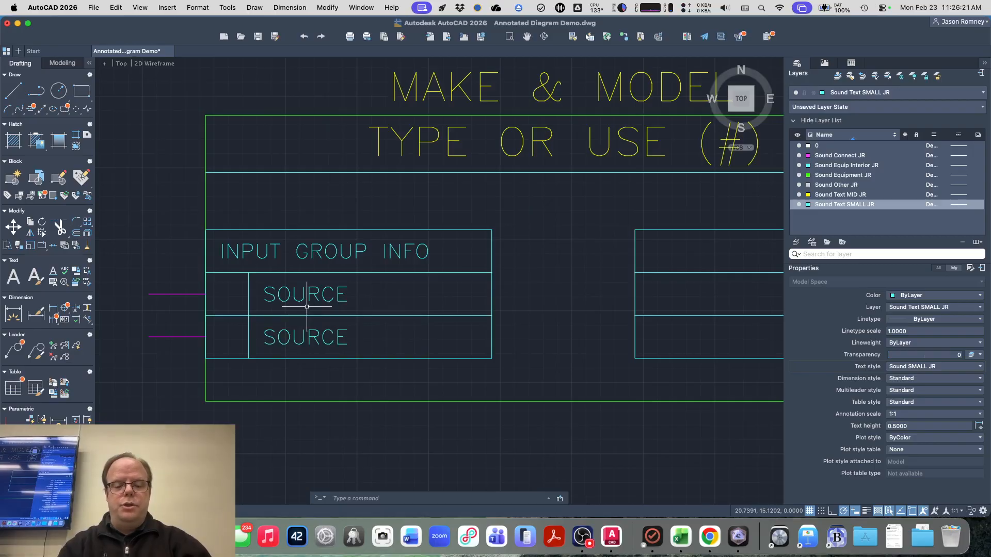
# - Create a single-line text "1" with rotation 0 in the empty space below the equipment block
pyautogui.write('TEXT')
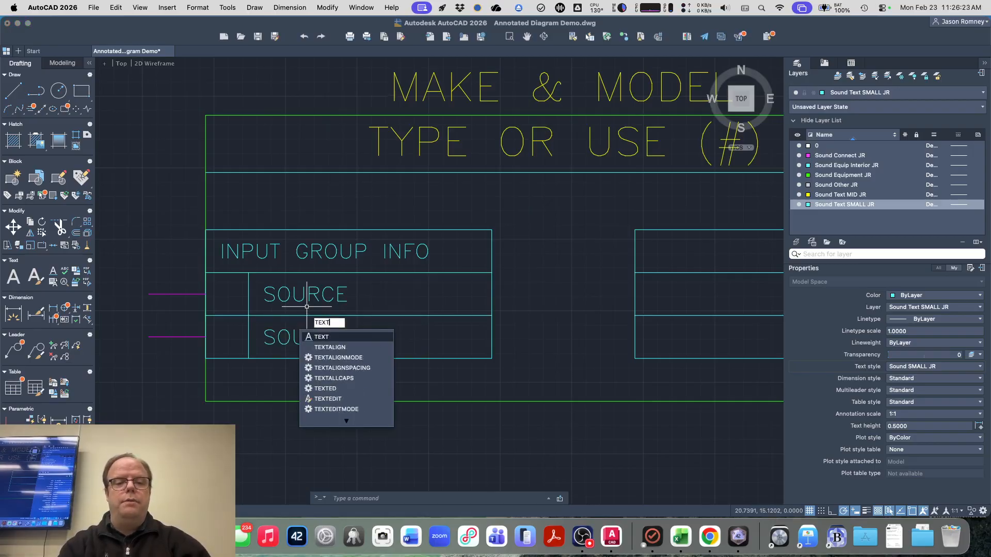
pyautogui.press('Return')
pyautogui.scroll(-3, 263, 343)
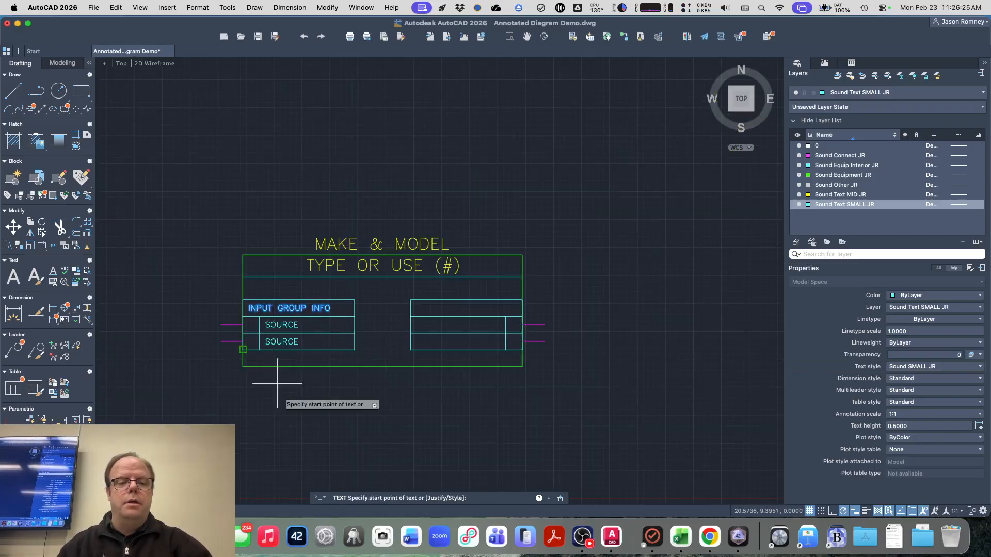
pyautogui.click(293, 434)
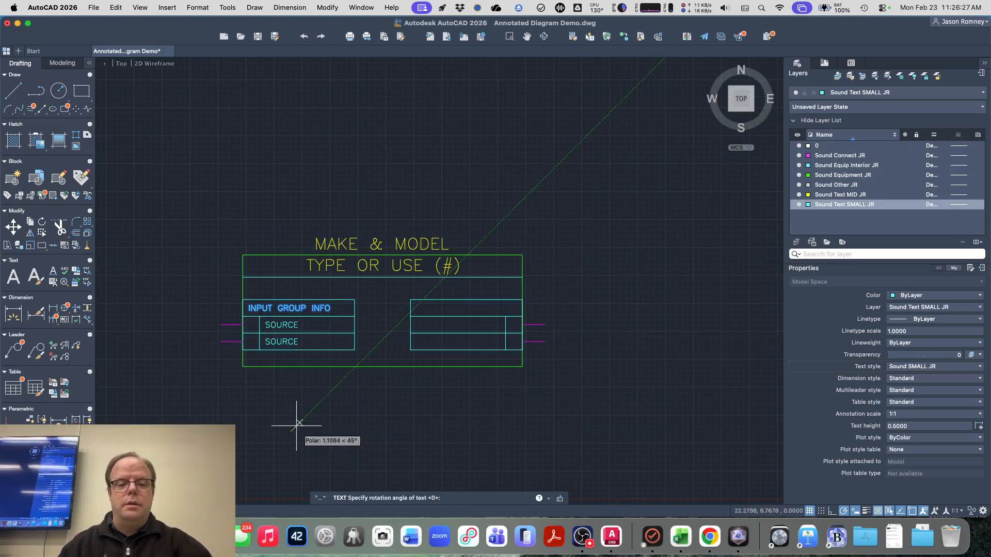
pyautogui.press('Return')
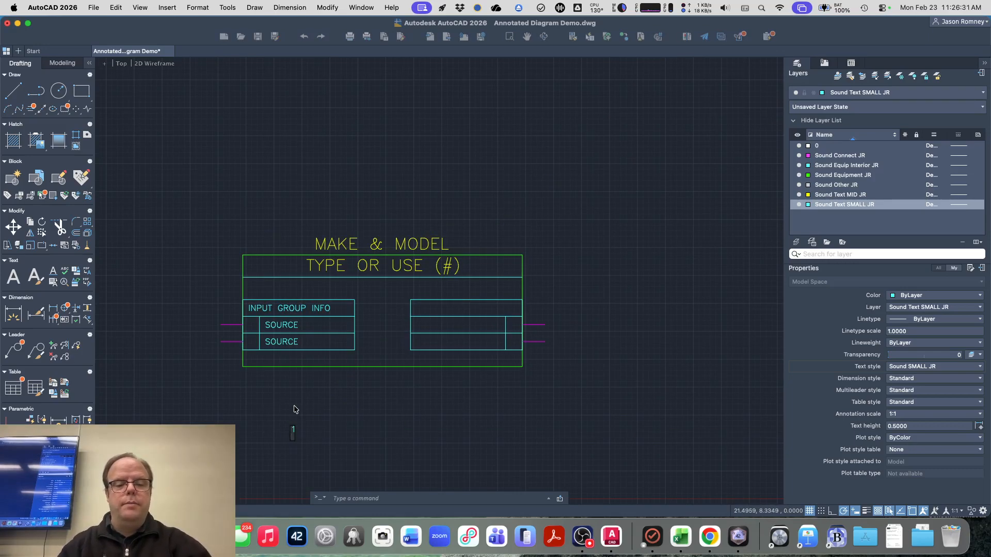
pyautogui.write('1')
pyautogui.press('Escape')
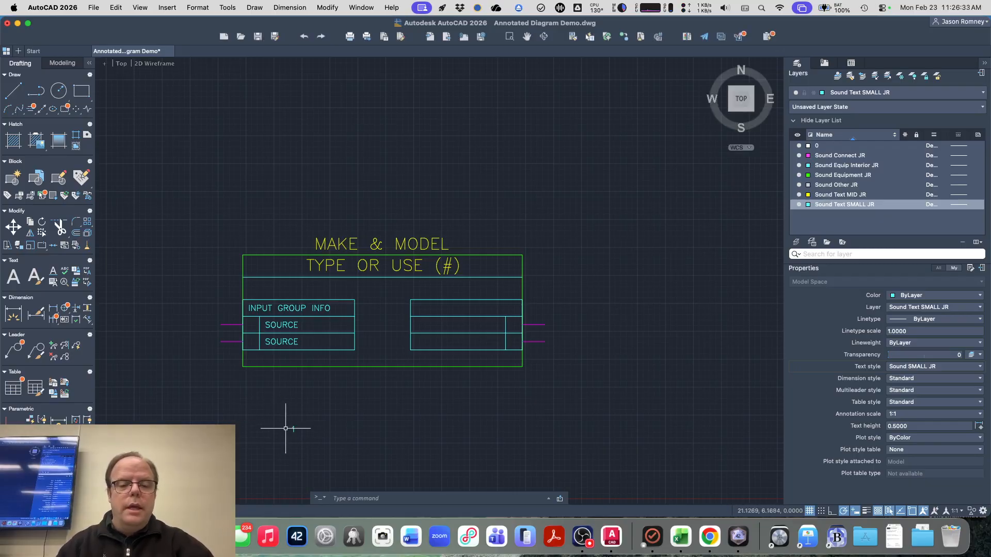
# - Set the justification of the "1" text to Middle center and deselect it
pyautogui.click(292, 429)
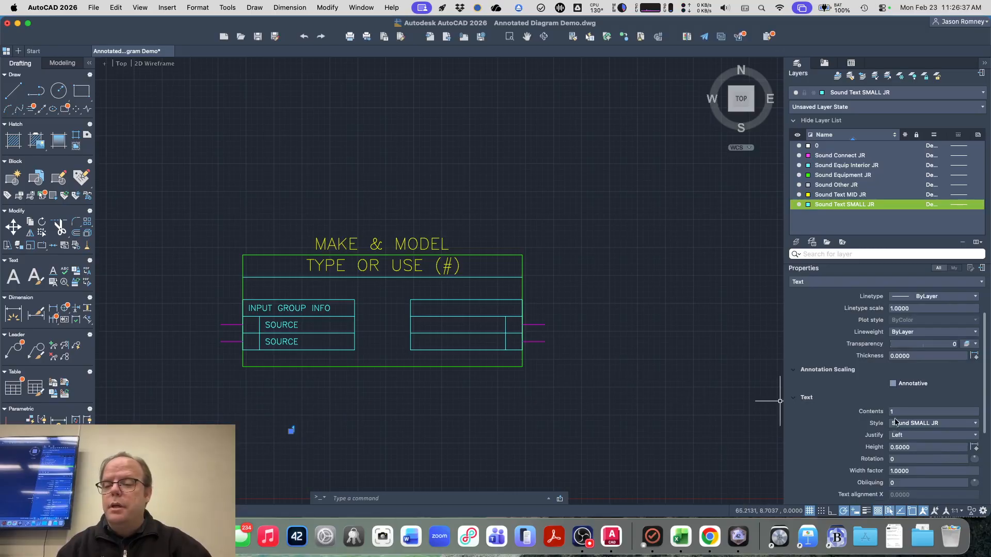
pyautogui.click(904, 436)
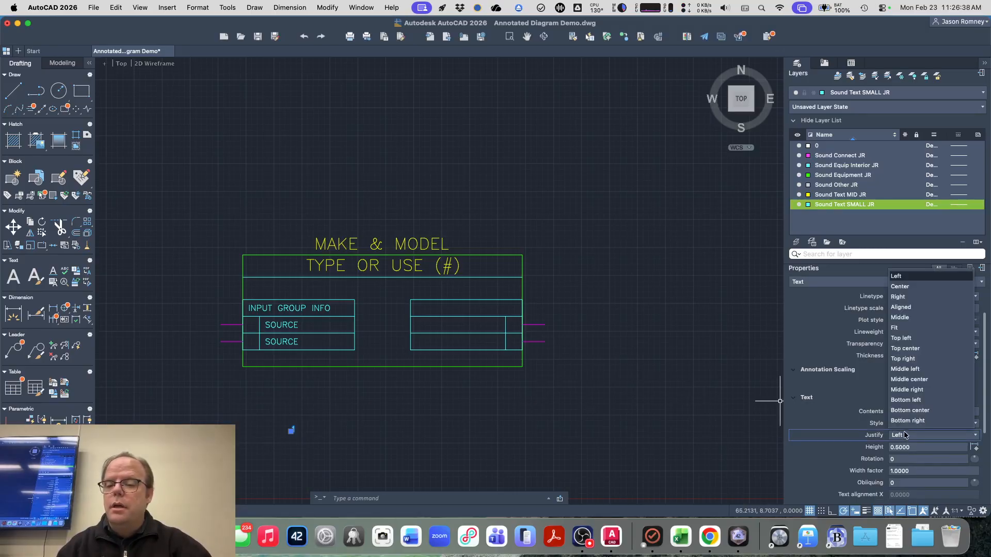
pyautogui.click(908, 383)
pyautogui.press('Escape')
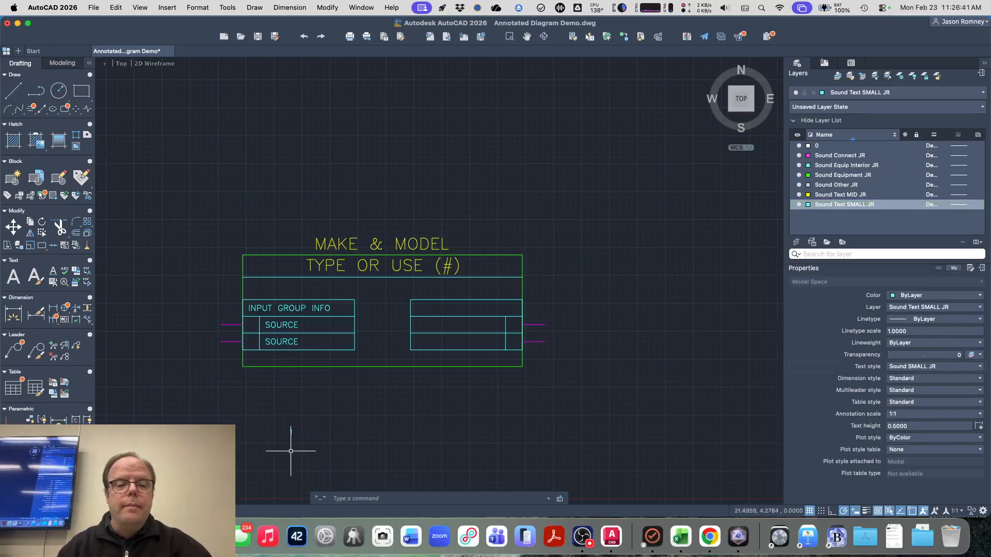
pyautogui.scroll(6, 289, 453)
pyautogui.click(285, 378)
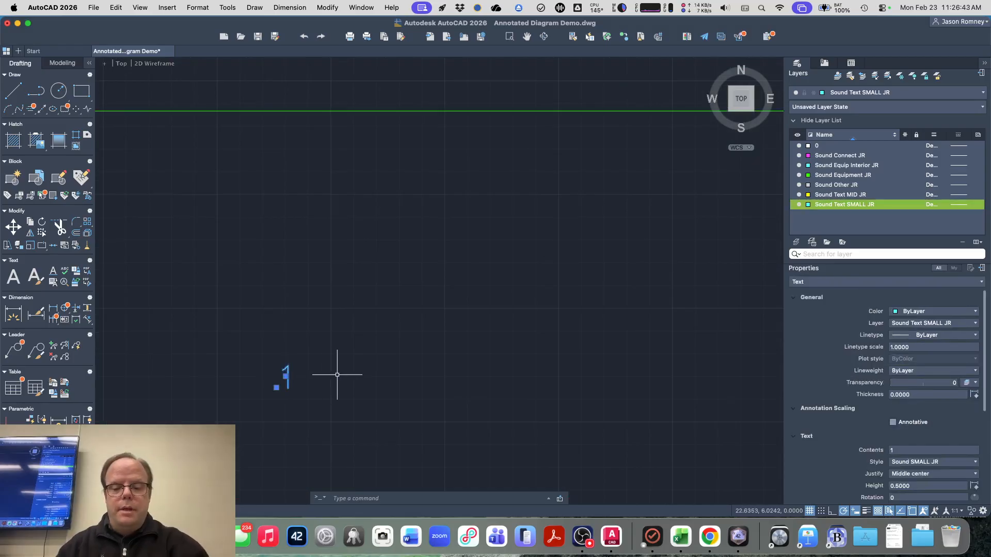
pyautogui.write('m')
pyautogui.press('Return')
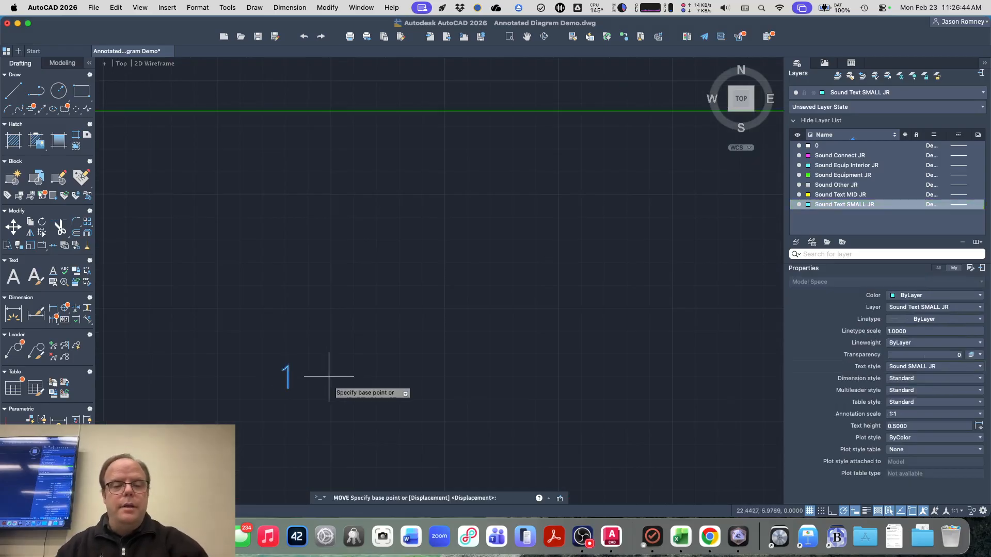
pyautogui.click(285, 375)
pyautogui.scroll(-5, 236, 353)
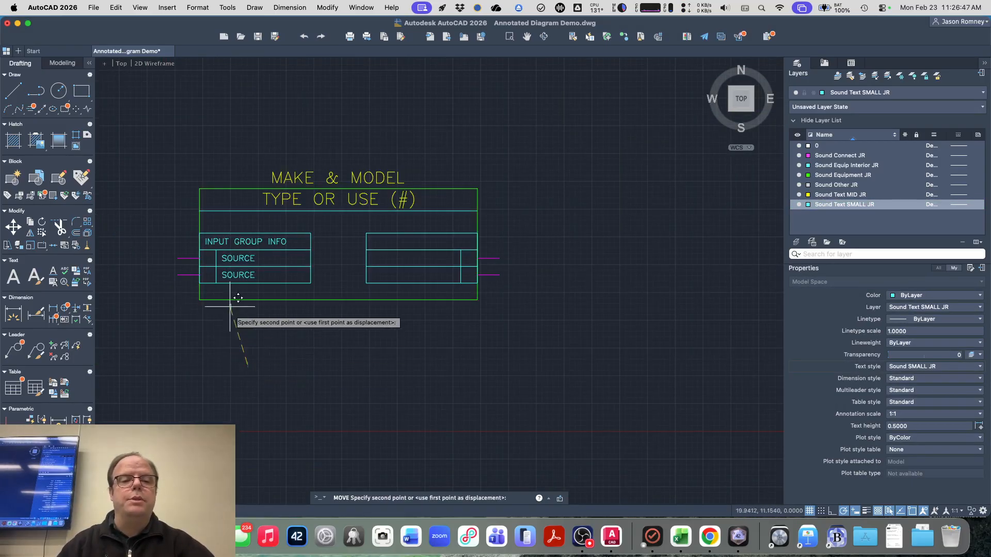
pyautogui.scroll(6, 207, 257)
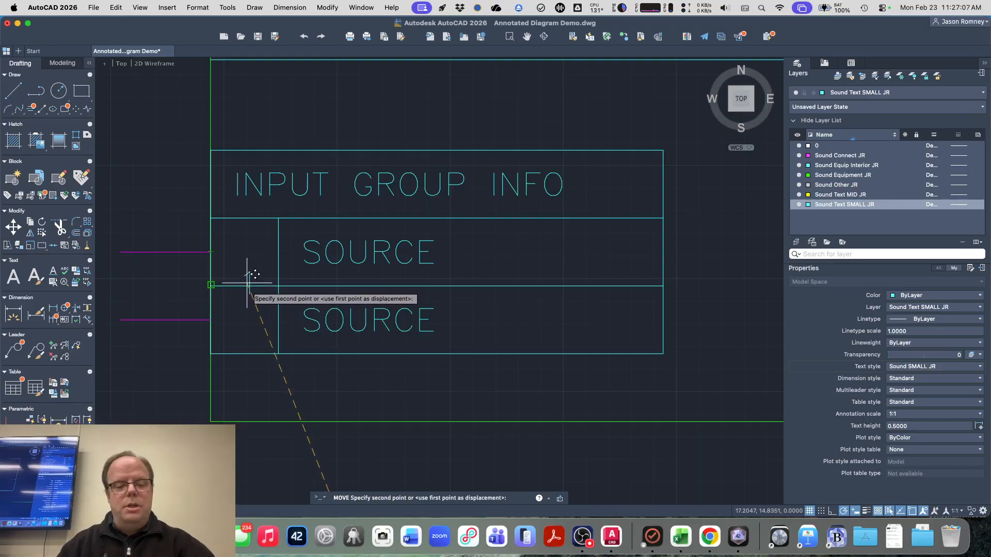
pyautogui.press('Escape')
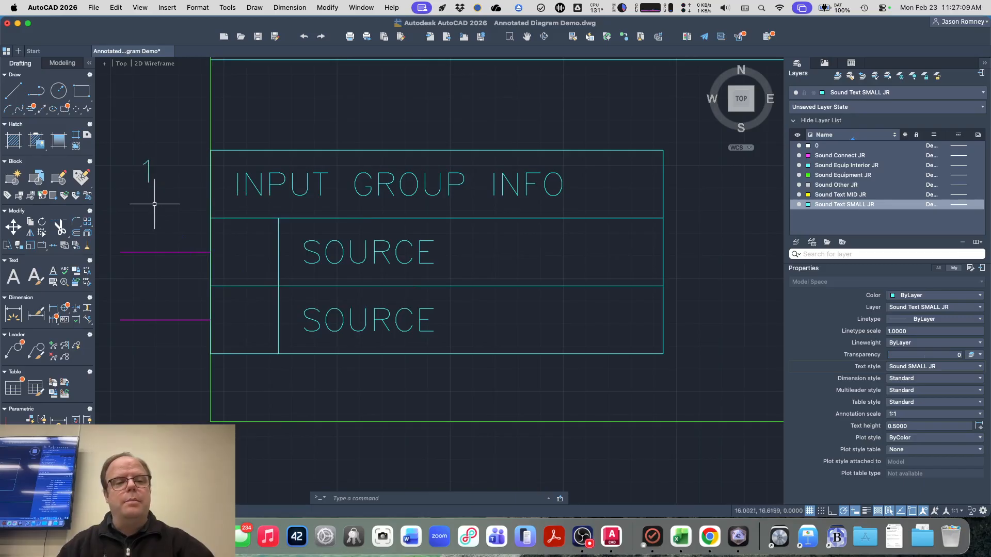
# - Draw a horizontal guide line across the first input row's number cell, from its left-edge midpoint to the column divider
pyautogui.write('l')
pyautogui.press('Return')
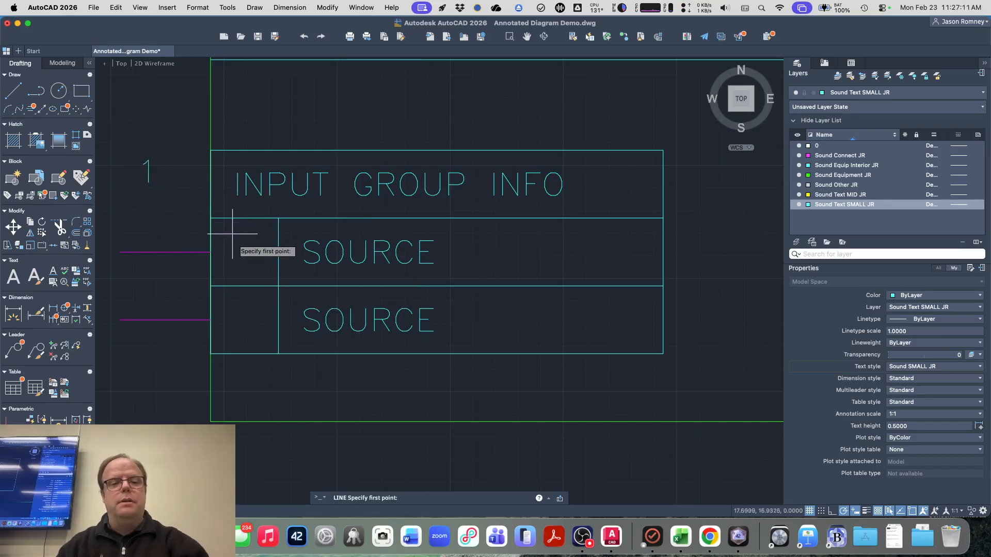
pyautogui.click(211, 251)
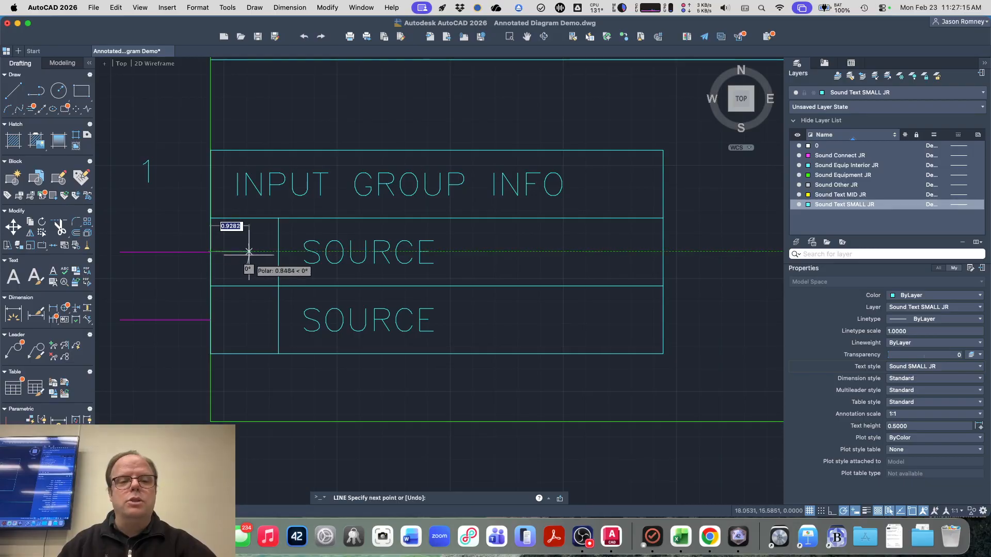
pyautogui.click(278, 252)
pyautogui.press('Return')
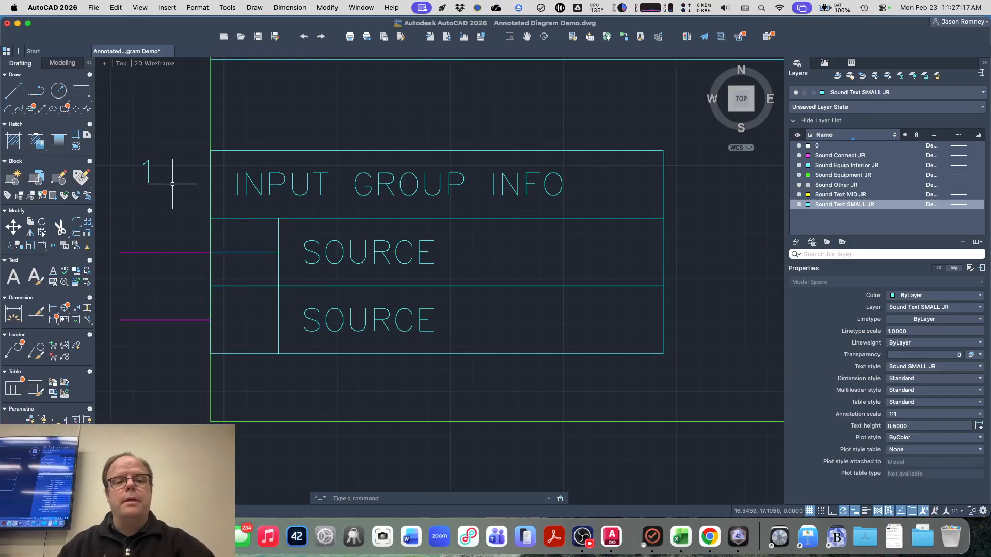
# - Move the "1" by its middle-center insertion point onto the guide line's midpoint, and delete the guide line
pyautogui.click(146, 169)
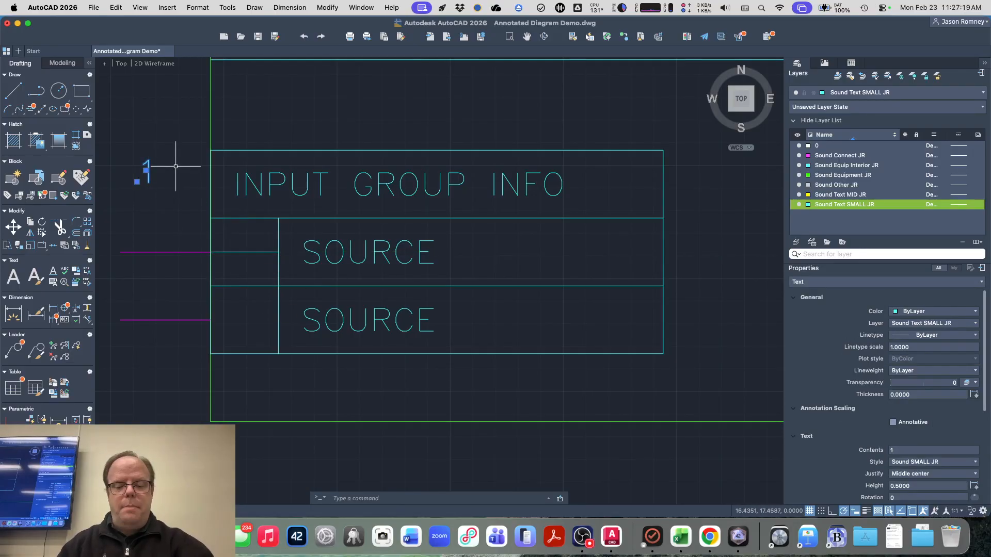
pyautogui.write('m')
pyautogui.press('Return')
pyautogui.click(145, 170)
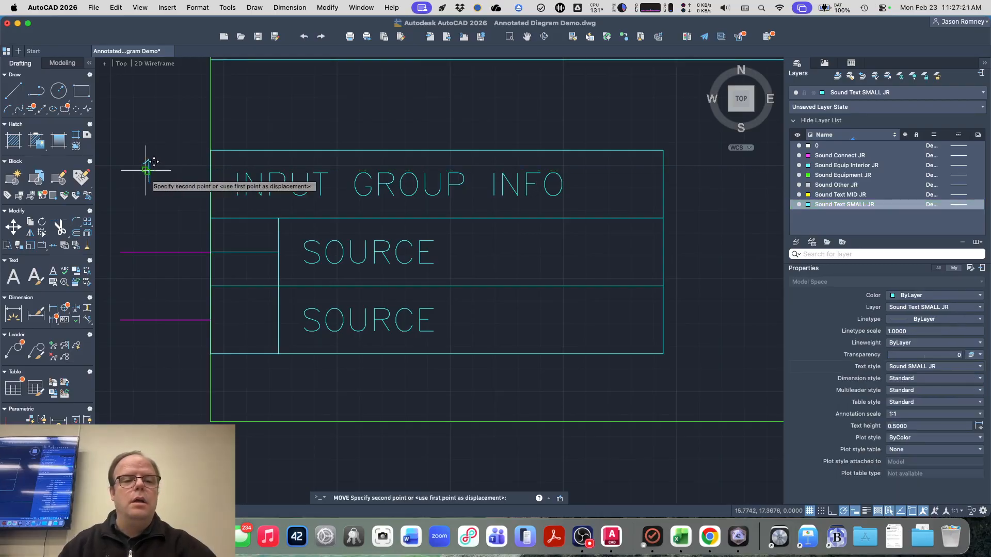
pyautogui.click(246, 252)
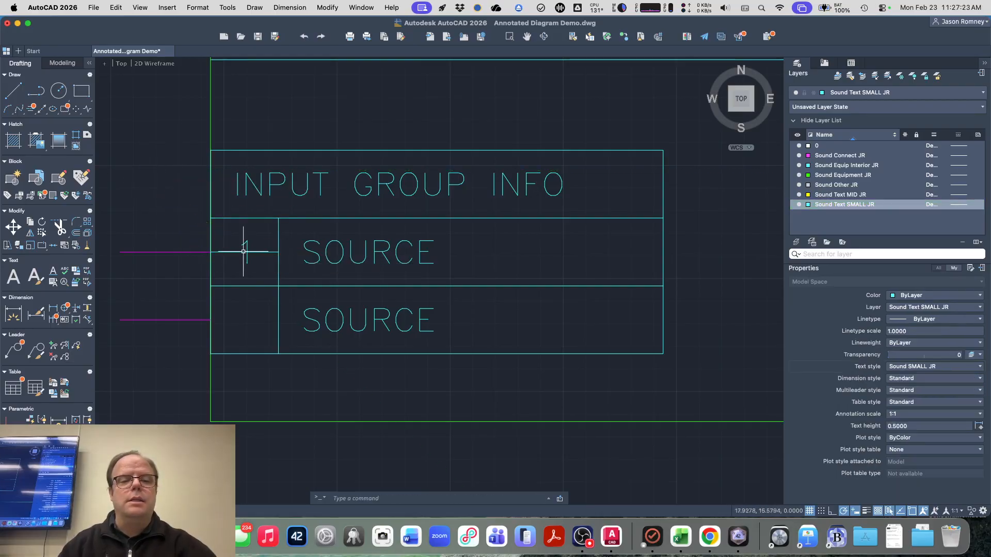
pyautogui.click(220, 252)
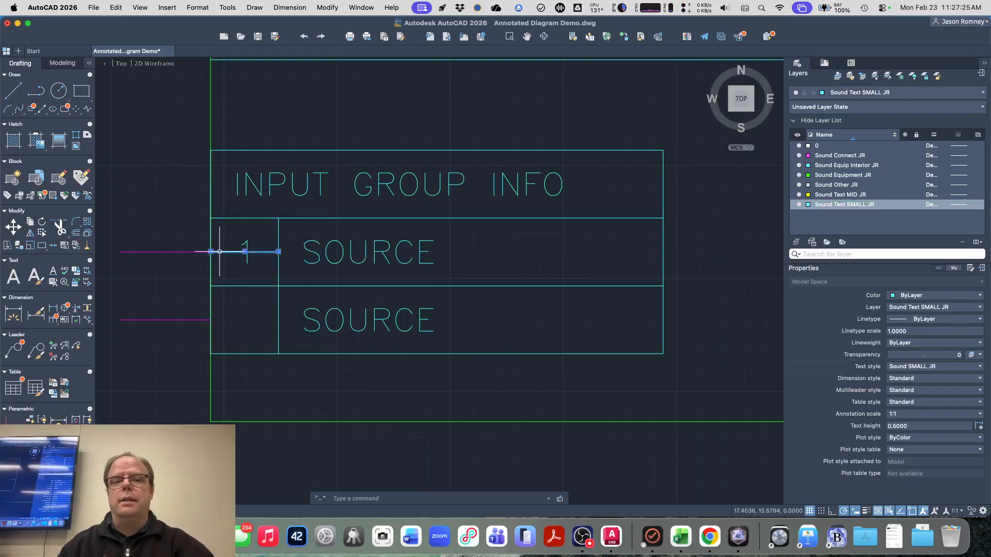
pyautogui.press('Delete')
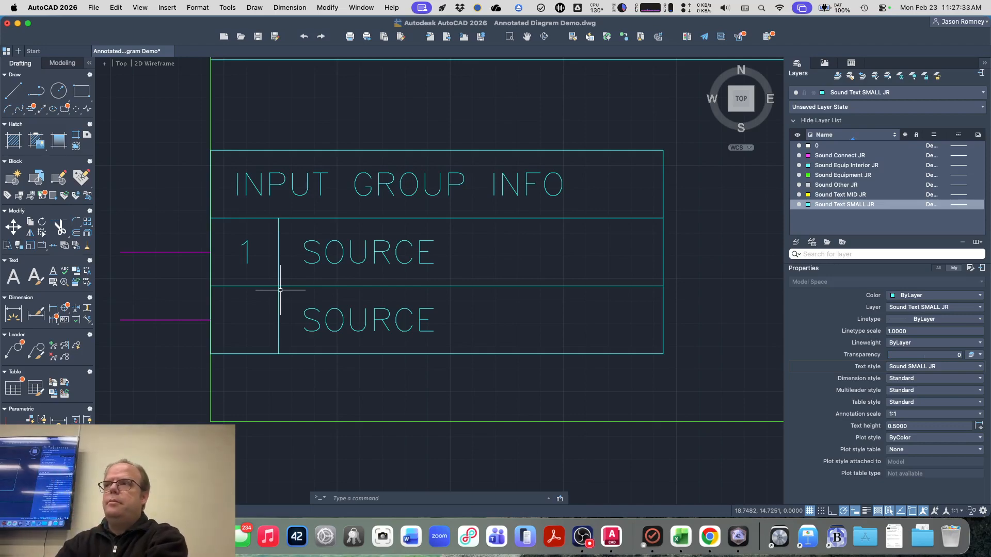
# - Copy the "1" from the first input row to the second, using the two rows' left-edge midpoints as base and destination points
pyautogui.write('co')
pyautogui.press('Return')
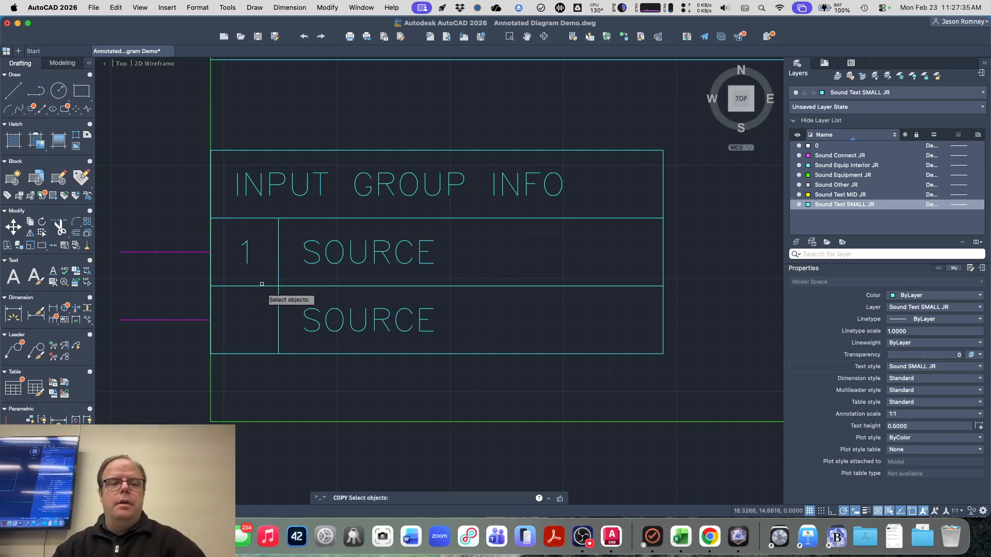
pyautogui.click(247, 250)
pyautogui.press('Return')
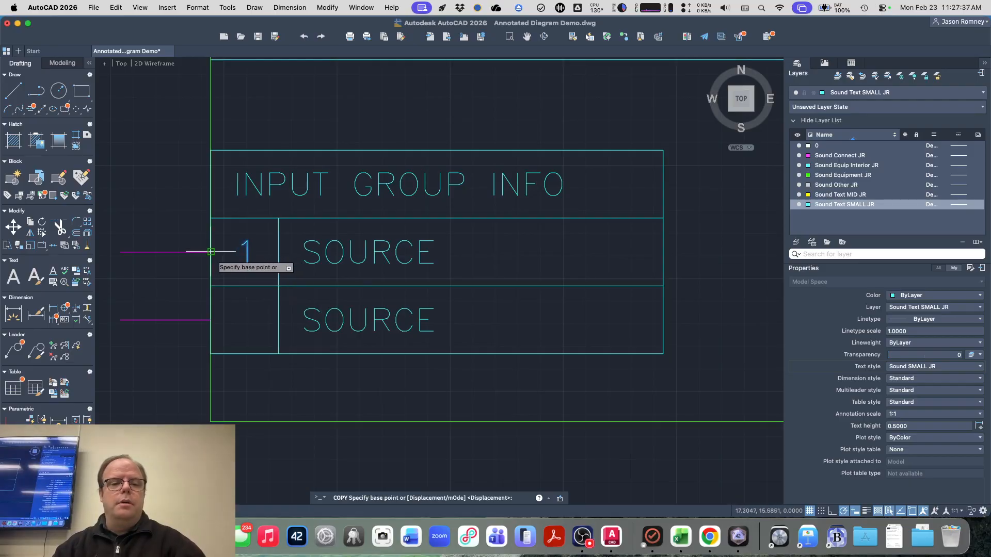
pyautogui.click(210, 252)
pyautogui.click(211, 318)
pyautogui.press('Return')
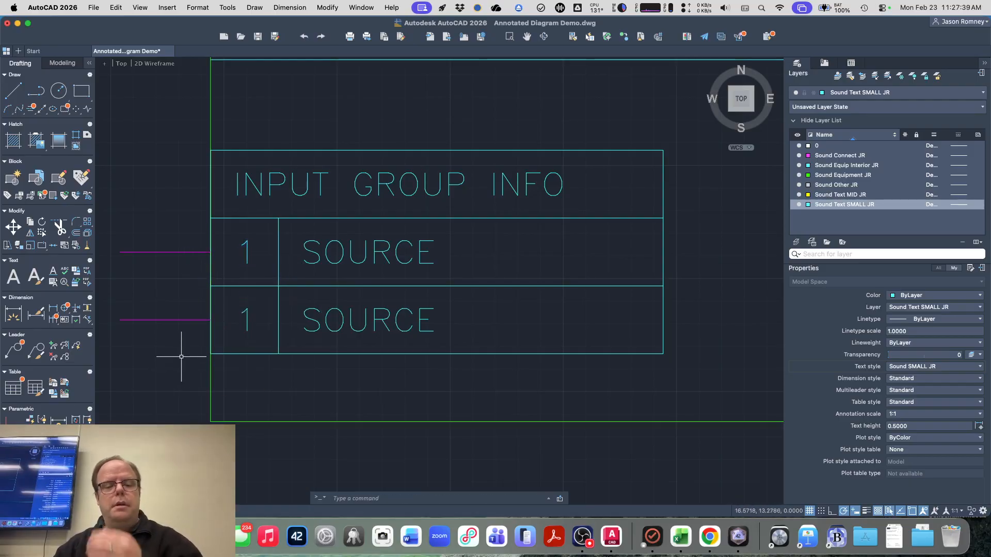
# - Change the copied number in the second input row to "2" and end text editing
pyautogui.scroll(-3, 186, 344)
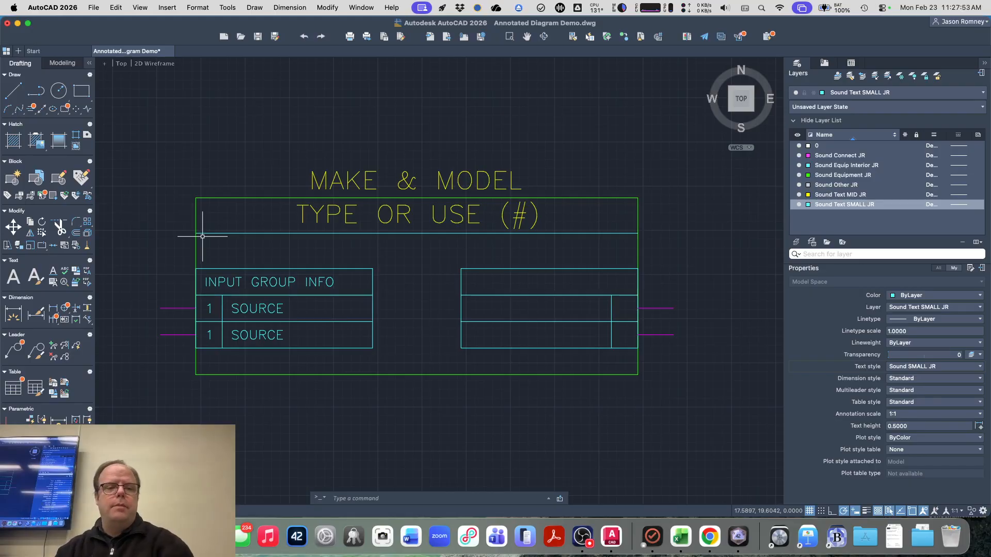
pyautogui.doubleClick(210, 336)
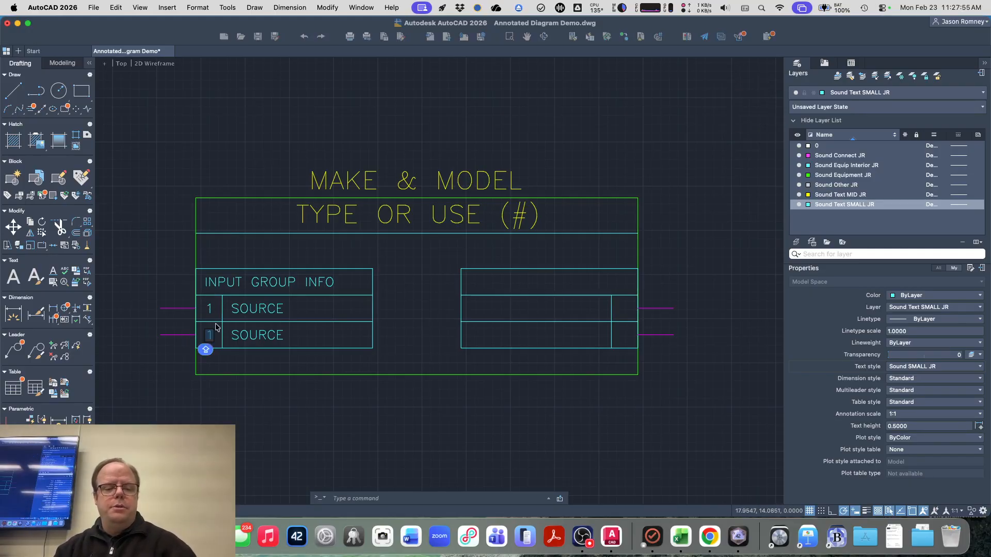
pyautogui.write('2')
pyautogui.press('Return')
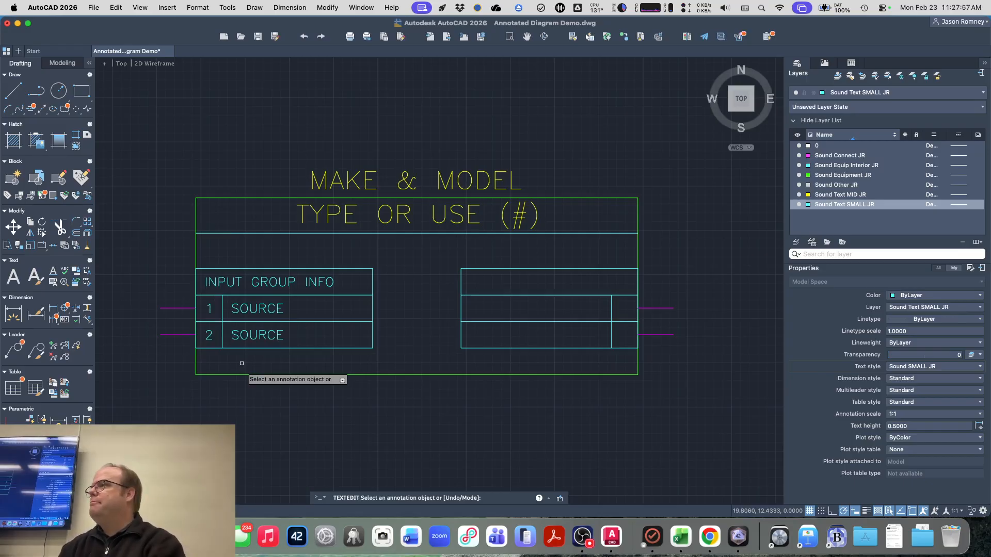
pyautogui.press('Escape')
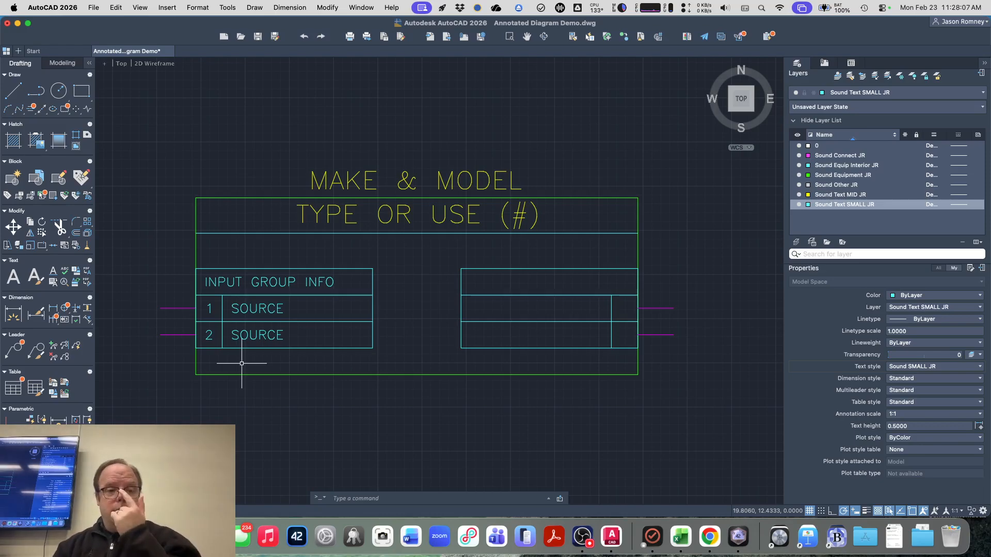
# - Mirror the input table's header, SOURCE labels and numbers about the block's vertical centerline into the output table, keeping the originals
pyautogui.click(263, 295)
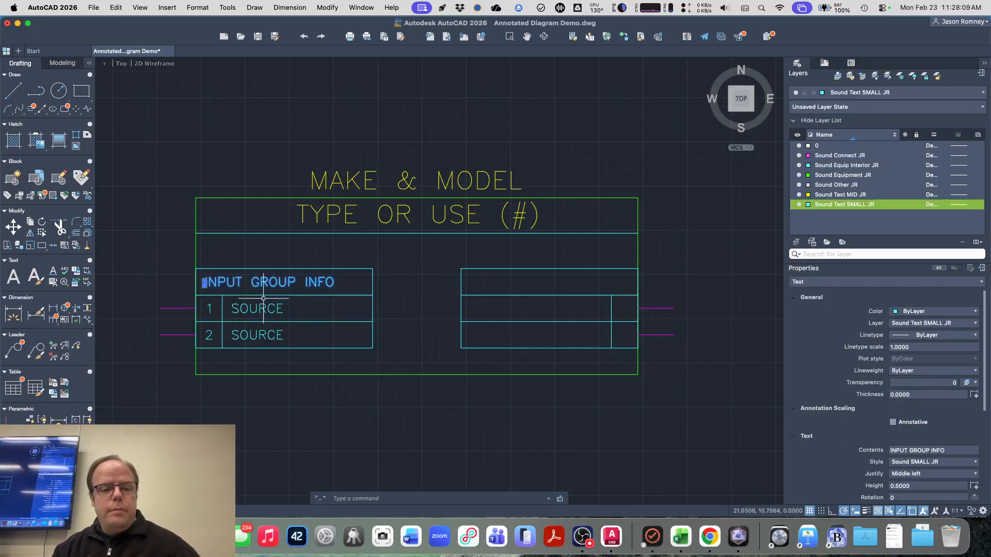
pyautogui.click(244, 308)
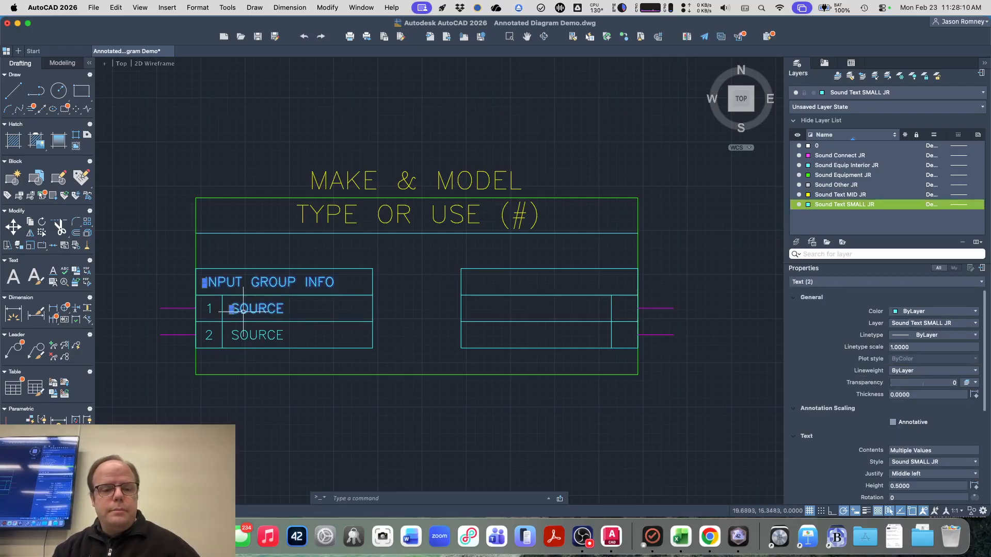
pyautogui.click(209, 335)
pyautogui.click(257, 335)
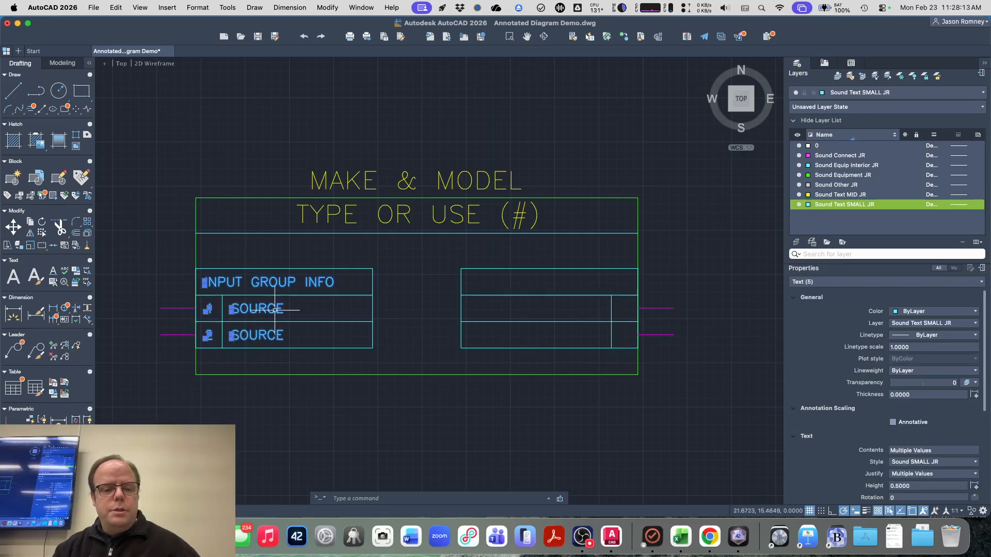
pyautogui.write('mi')
pyautogui.press('Return')
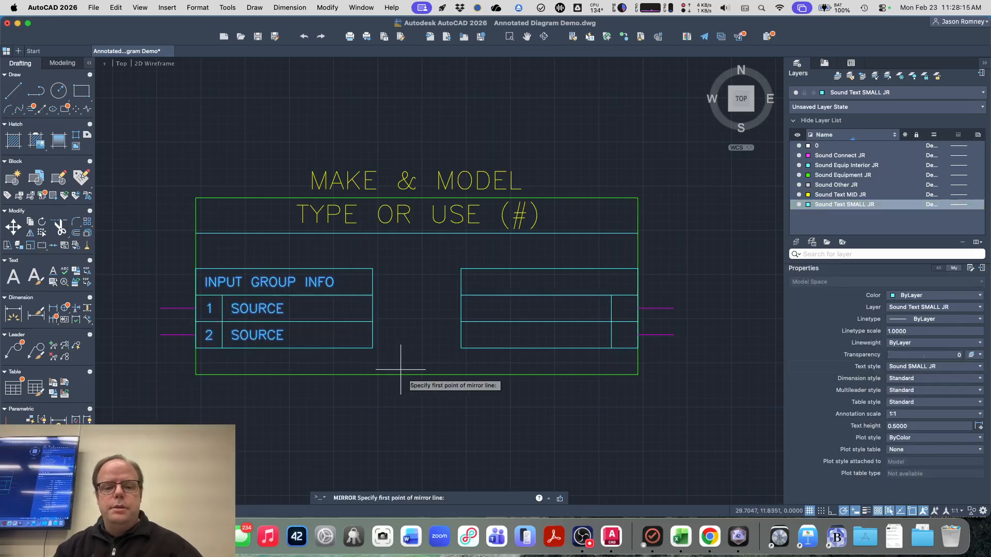
pyautogui.click(416, 374)
pyautogui.click(416, 325)
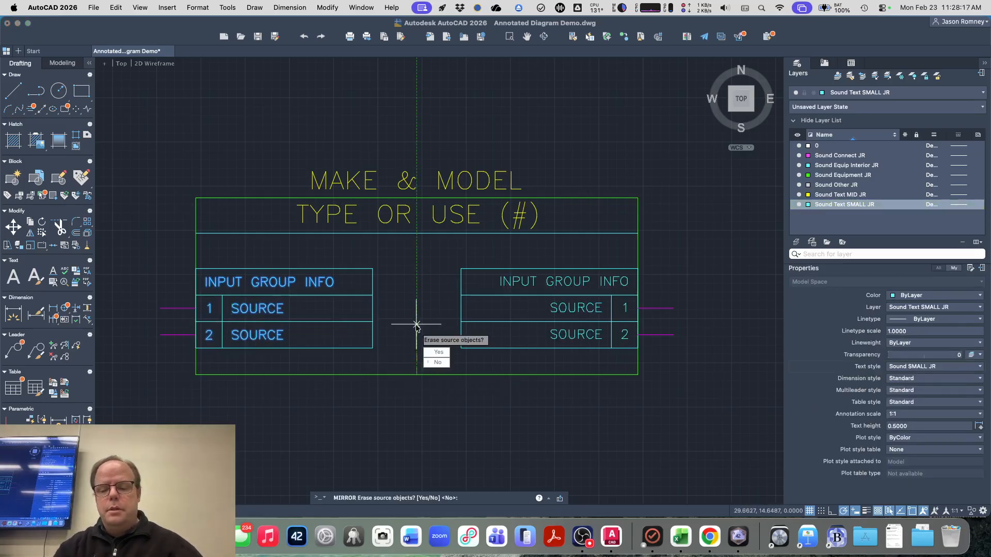
pyautogui.press('Return')
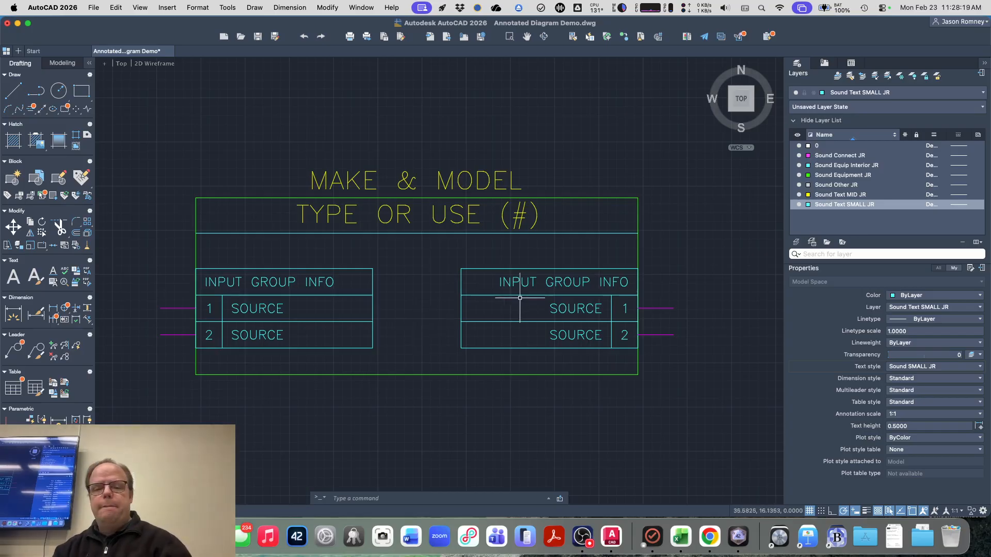
# - Set the justification of the output table's mirrored header text to Middle right
pyautogui.doubleClick(560, 281)
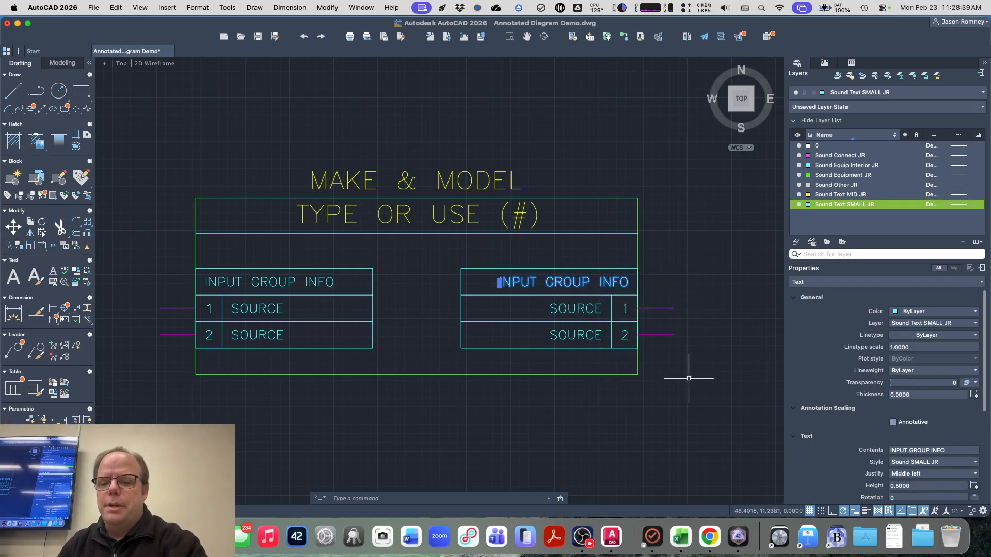
pyautogui.click(902, 474)
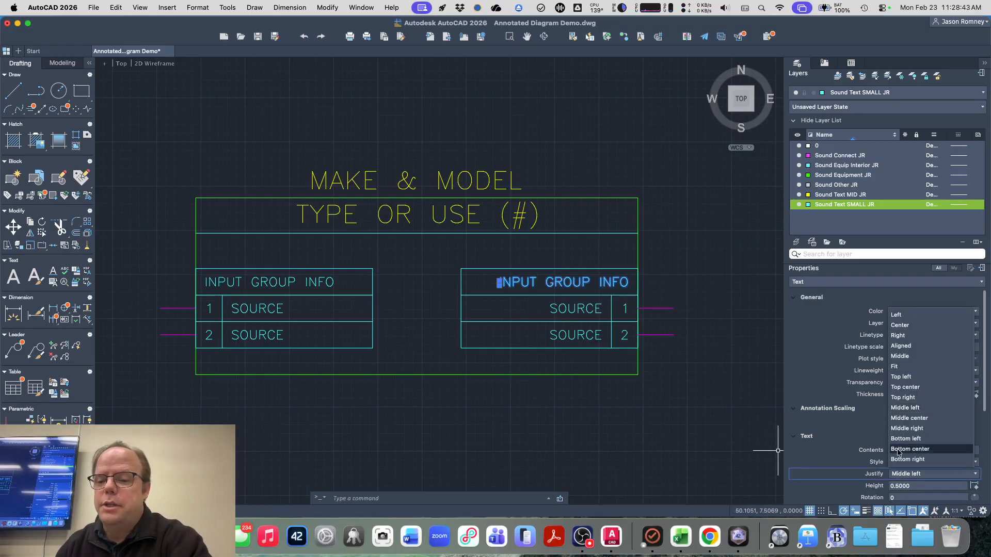
pyautogui.click(906, 428)
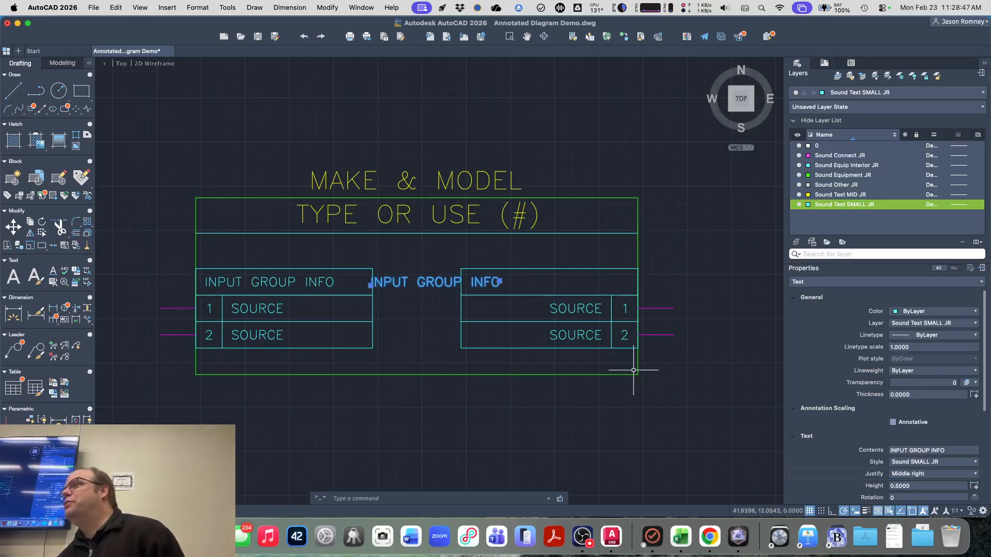
# - Move the output header text by its middle-right insertion point onto the midpoint of the header cell's right edge
pyautogui.write('m')
pyautogui.press('Return')
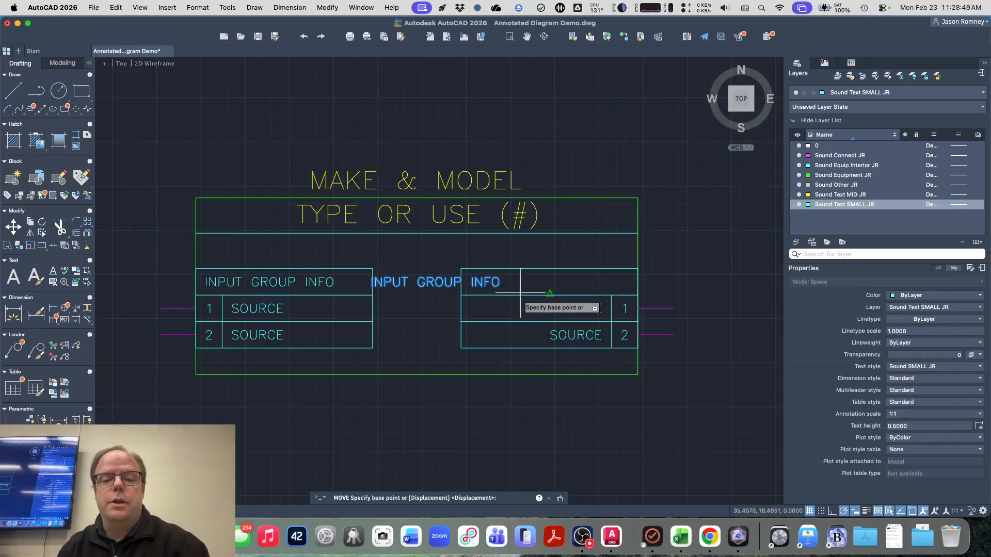
pyautogui.click(499, 281)
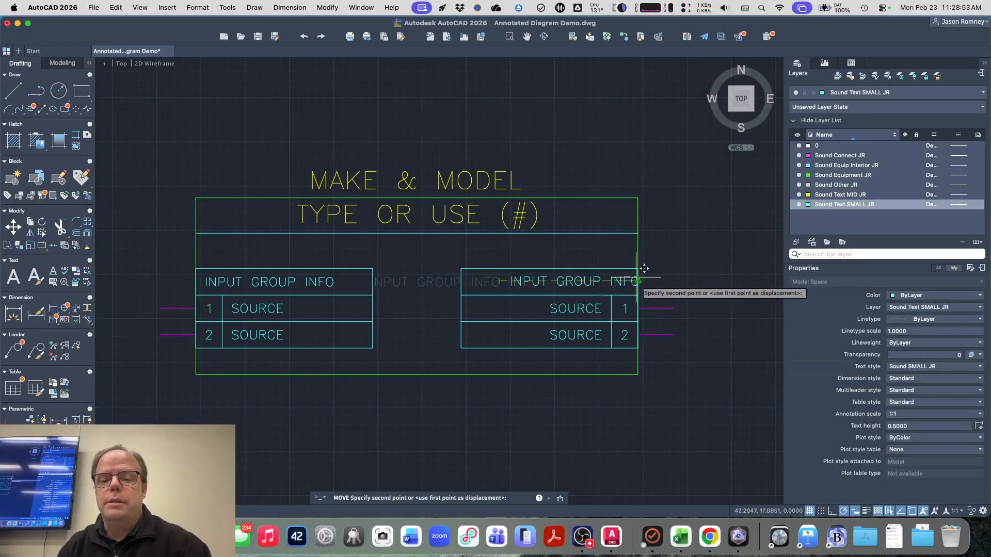
pyautogui.scroll(6, 642, 273)
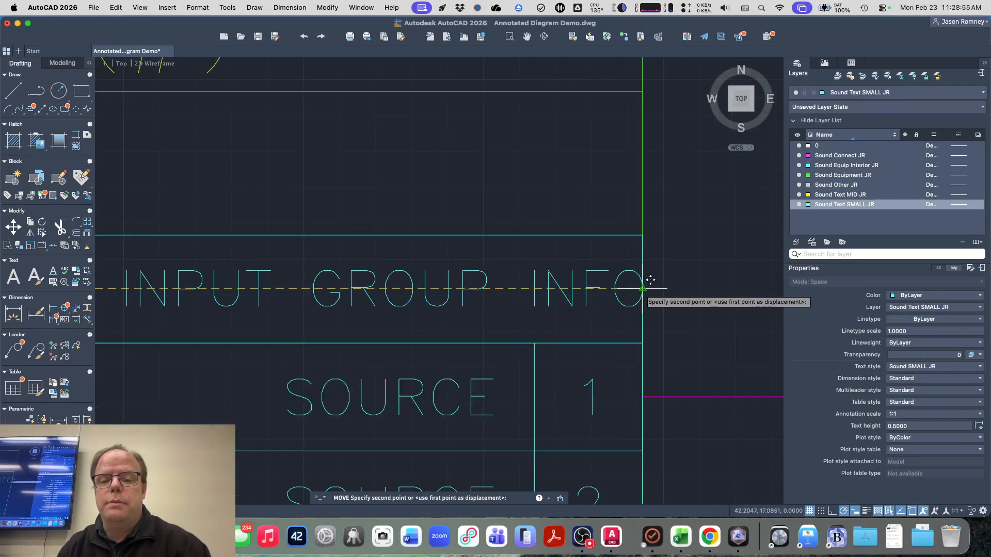
pyautogui.click(641, 286)
# - Move the output header text 0.5 units horizontally to the left, away from the table's right edge
pyautogui.click(629, 306)
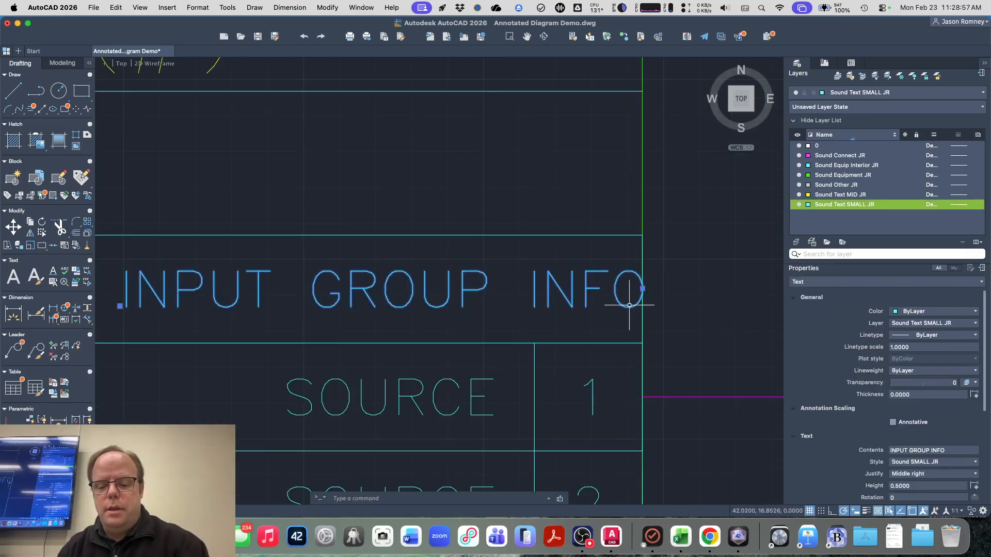
pyautogui.press('space')
pyautogui.click(720, 279)
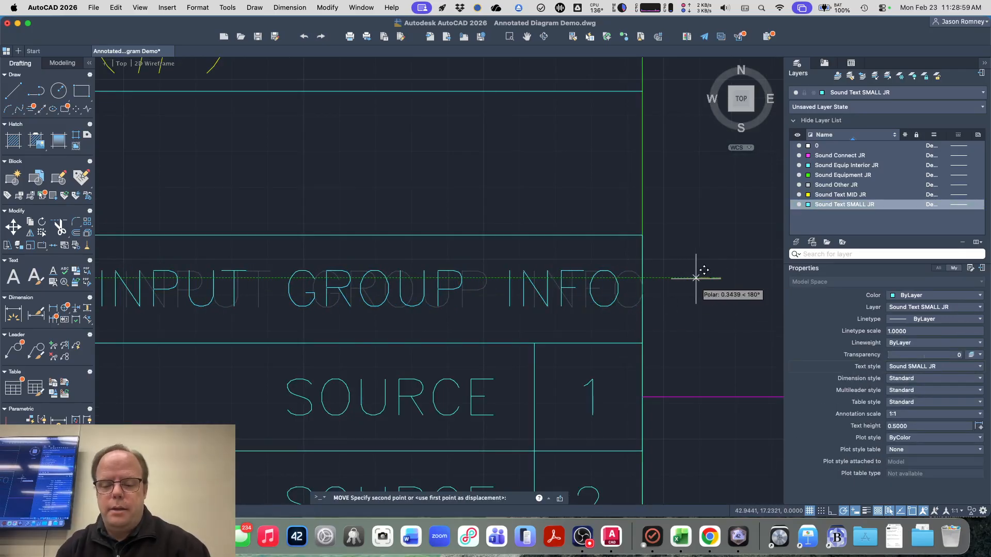
pyautogui.write('0.5')
pyautogui.press('Return')
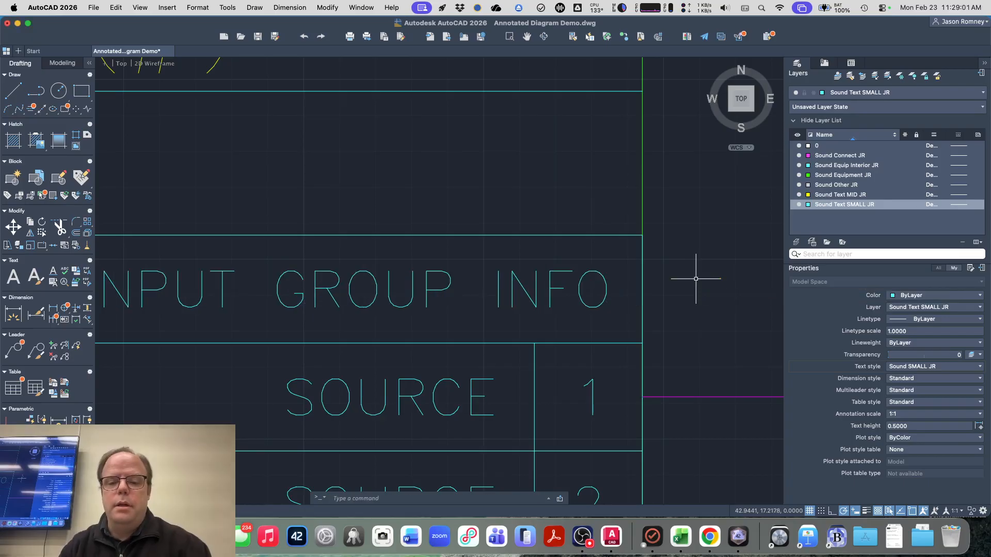
pyautogui.scroll(-5, 694, 278)
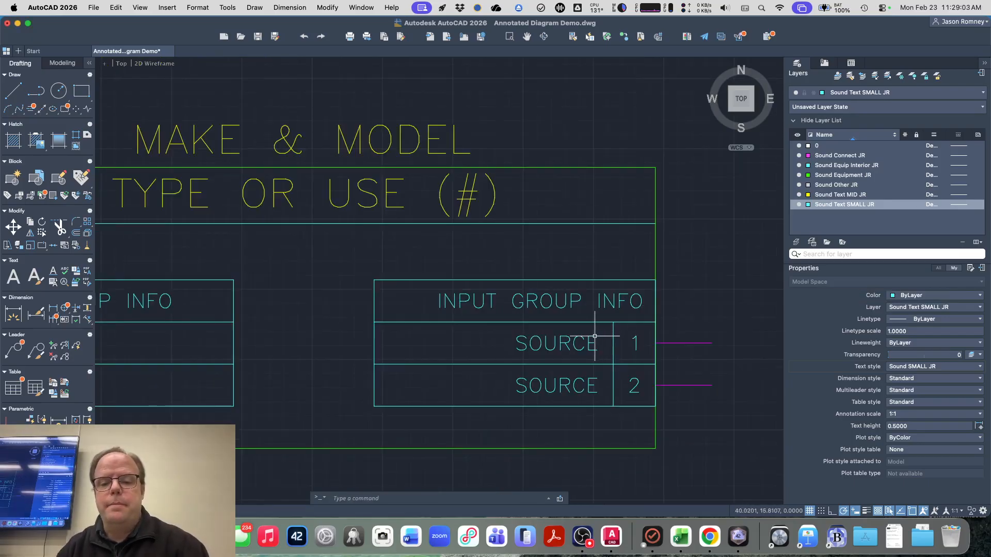
# - Set the justification of the first output row's SOURCE text to Middle right
pyautogui.click(593, 333)
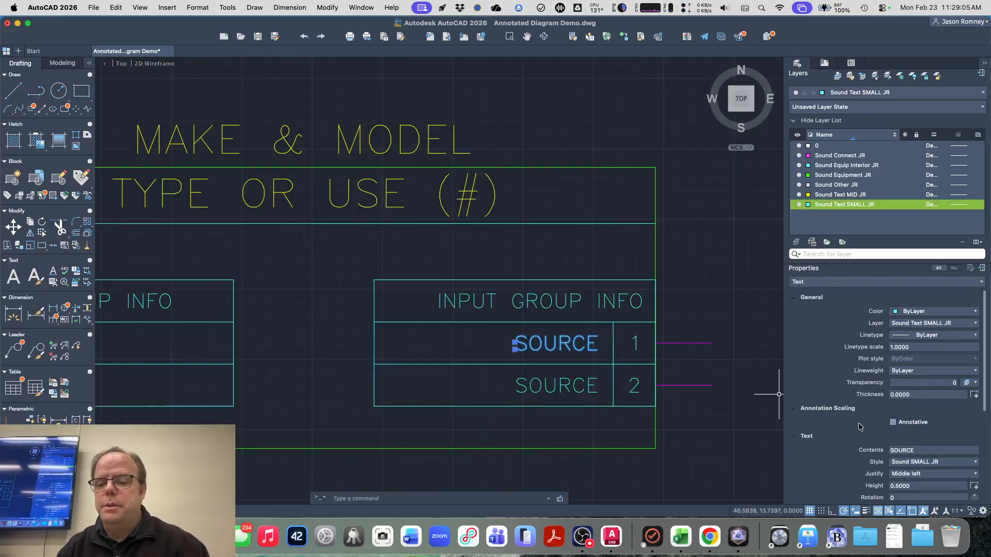
pyautogui.scroll(-2, 858, 426)
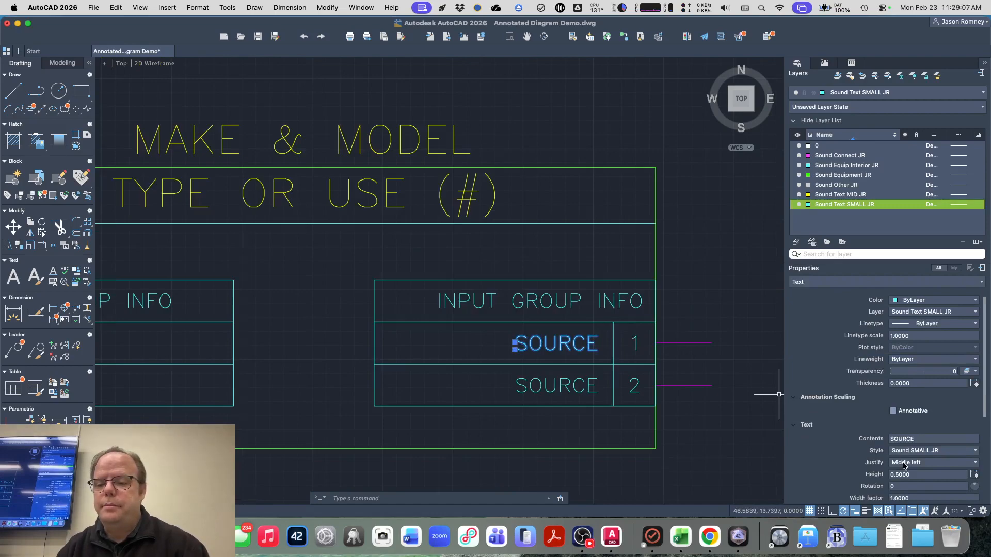
pyautogui.click(903, 463)
pyautogui.click(908, 419)
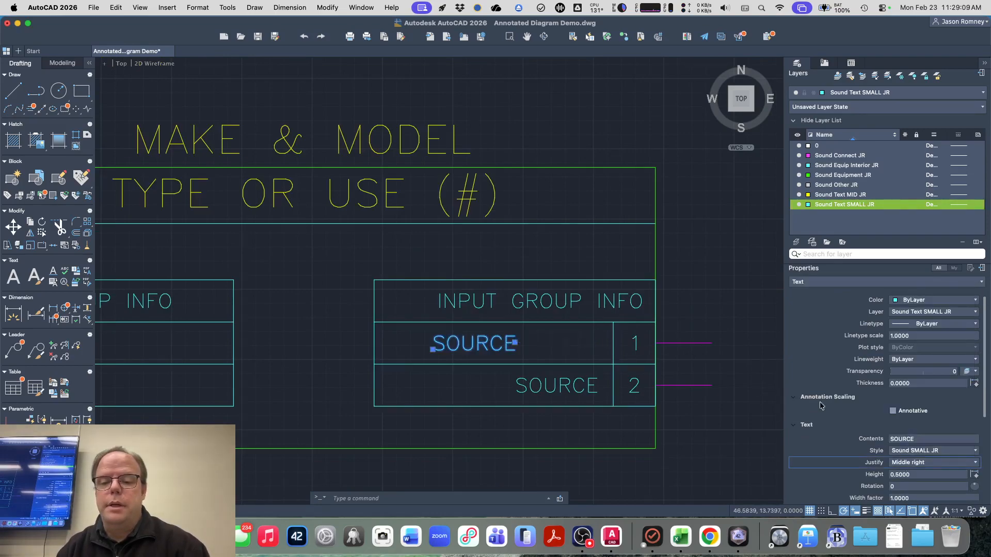
# - Move the first output row's SOURCE by its middle-right insertion point onto the midpoint of that row's column divider
pyautogui.write('m')
pyautogui.press('Return')
pyautogui.click(514, 342)
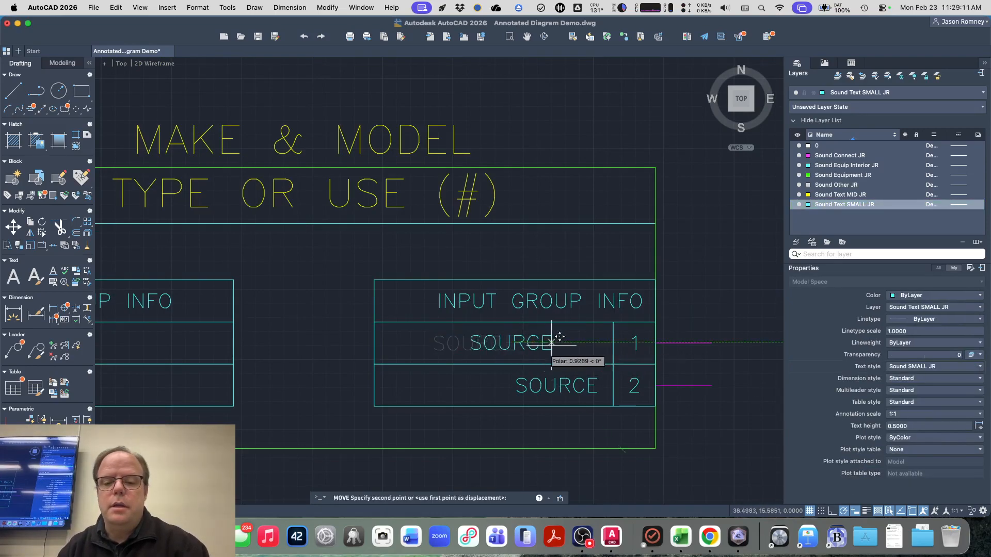
pyautogui.click(614, 342)
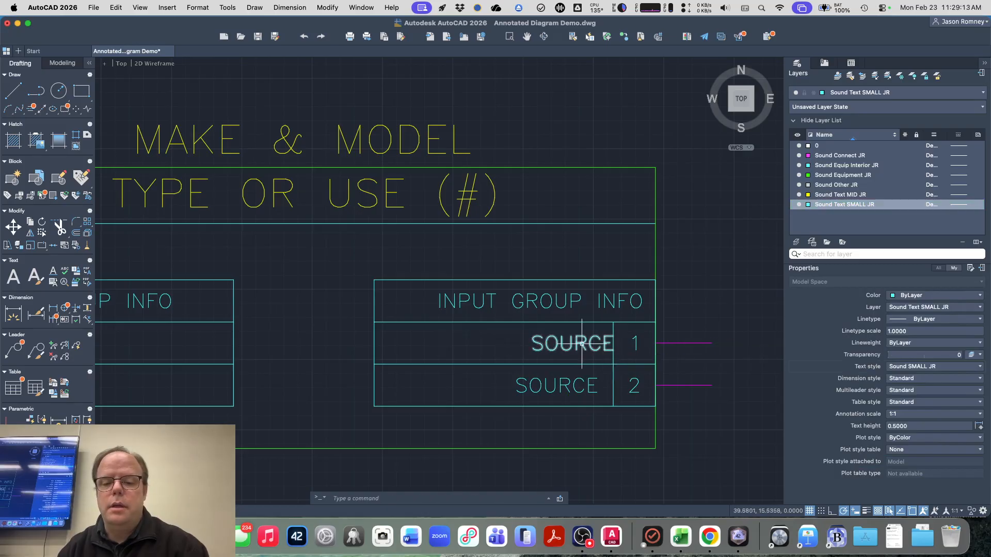
# - Move the first output row's SOURCE horizontally left off the column divider, matching the header text's inset from its edge
pyautogui.click(582, 343)
pyautogui.press('Return')
pyautogui.click(583, 342)
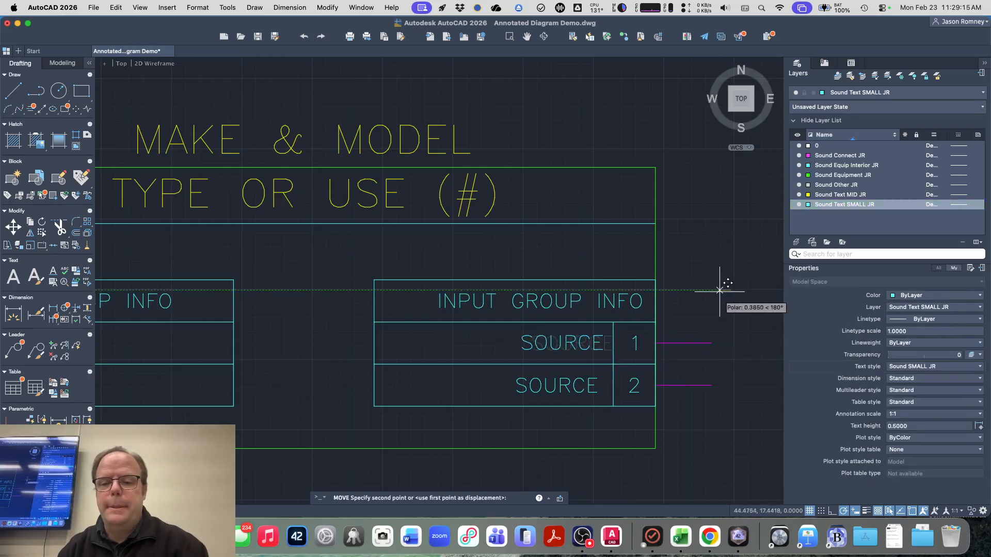
pyautogui.click(718, 284)
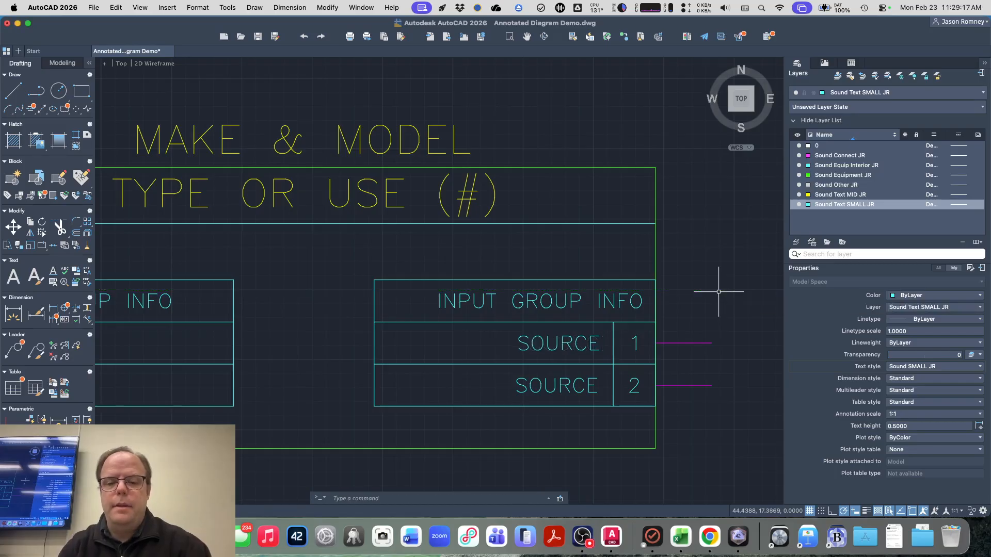
# - Replace the second output row's SOURCE with a copy of the first row's, placed from divider midpoint to divider midpoint
pyautogui.click(591, 381)
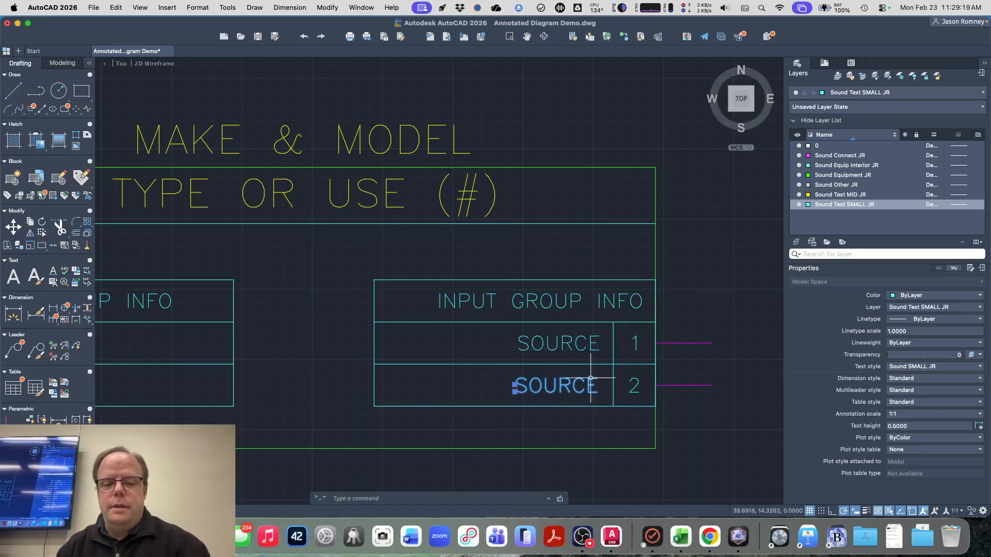
pyautogui.press('Delete')
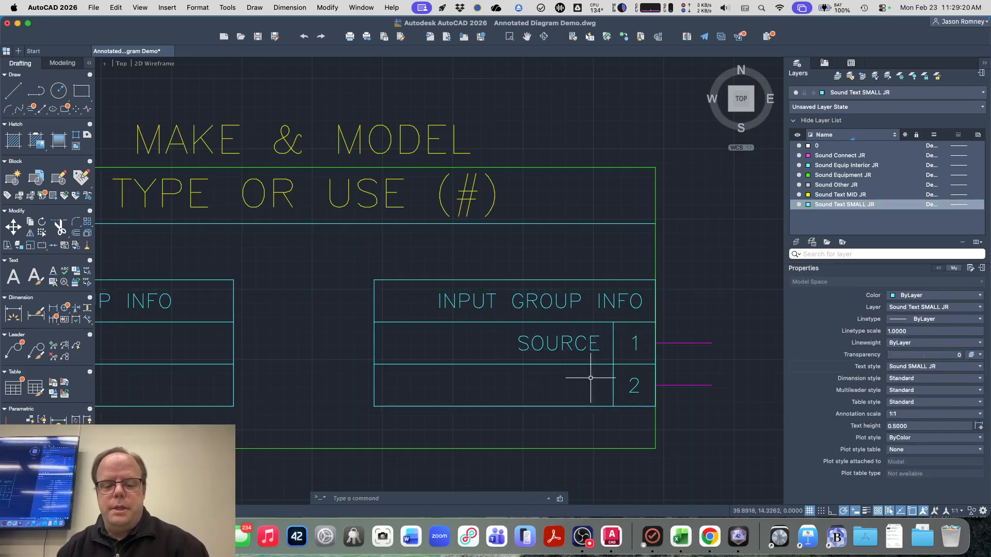
pyautogui.write('co')
pyautogui.press('Return')
pyautogui.click(580, 344)
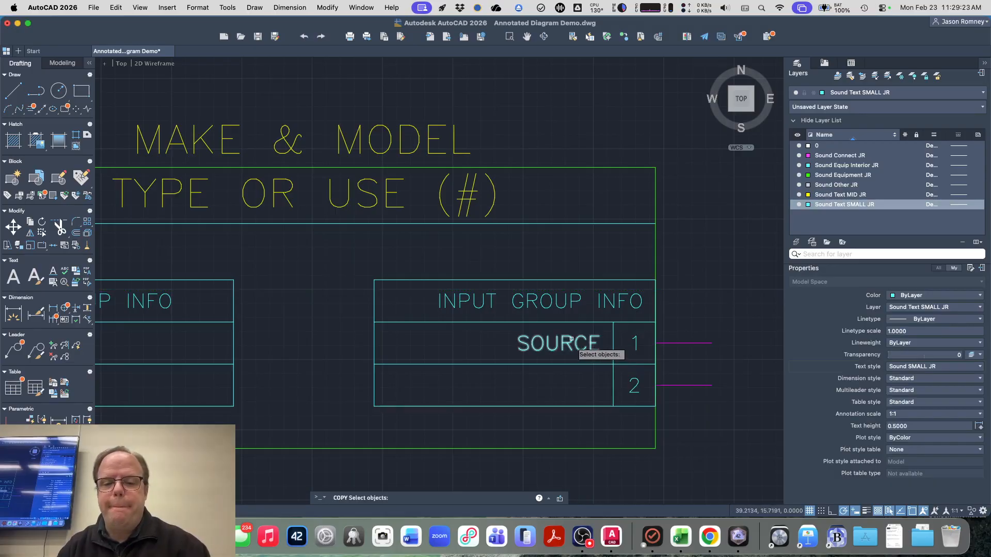
pyautogui.press('Return')
pyautogui.click(613, 342)
pyautogui.click(614, 384)
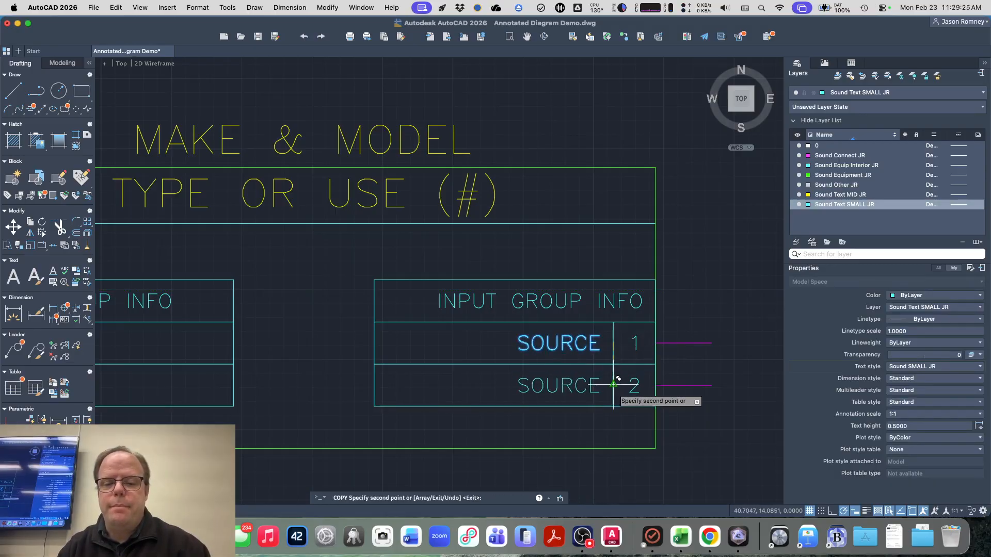
pyautogui.press('Return')
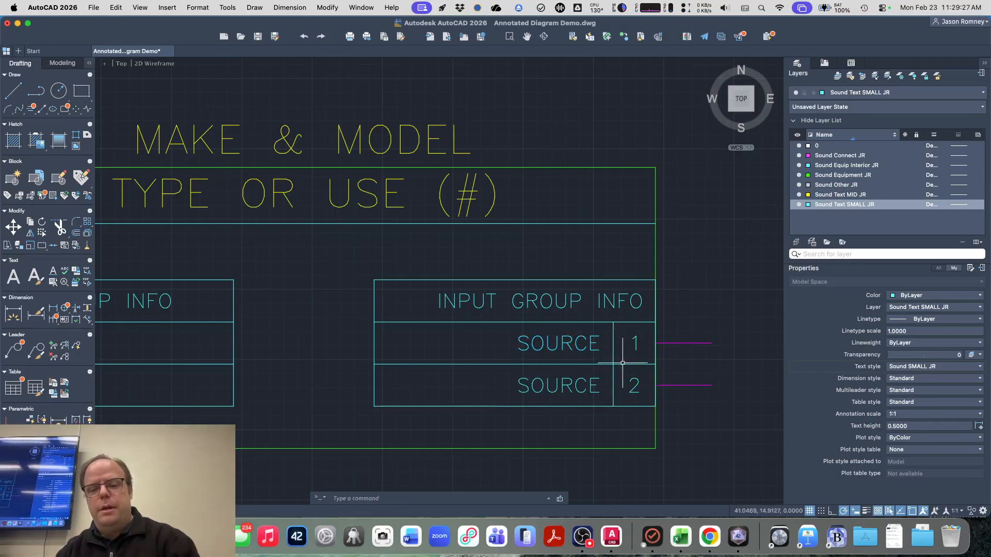
# - Copy the complete labelled equipment block horizontally to the right, leaving a clear gap between the two blocks
pyautogui.click(635, 349)
pyautogui.press('Escape')
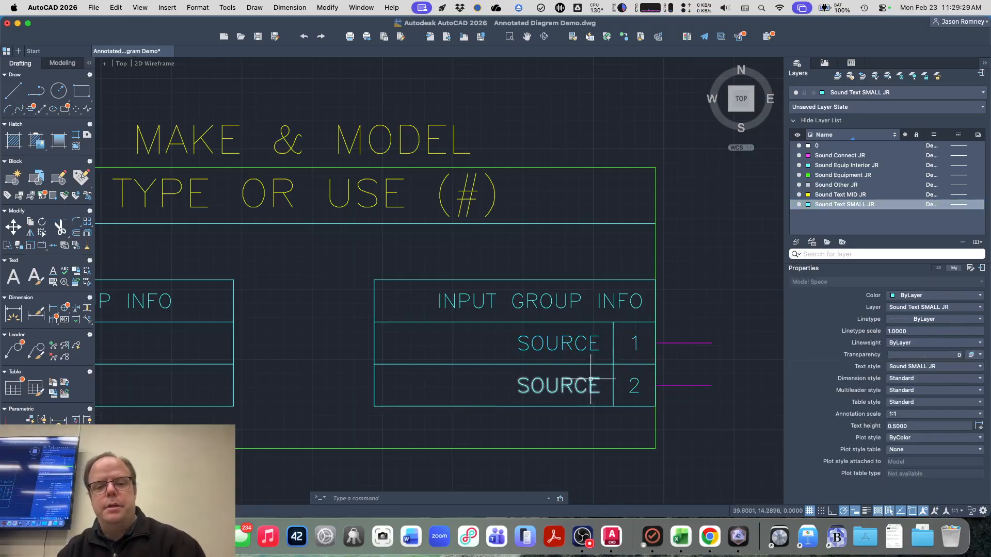
pyautogui.scroll(-5, 583, 375)
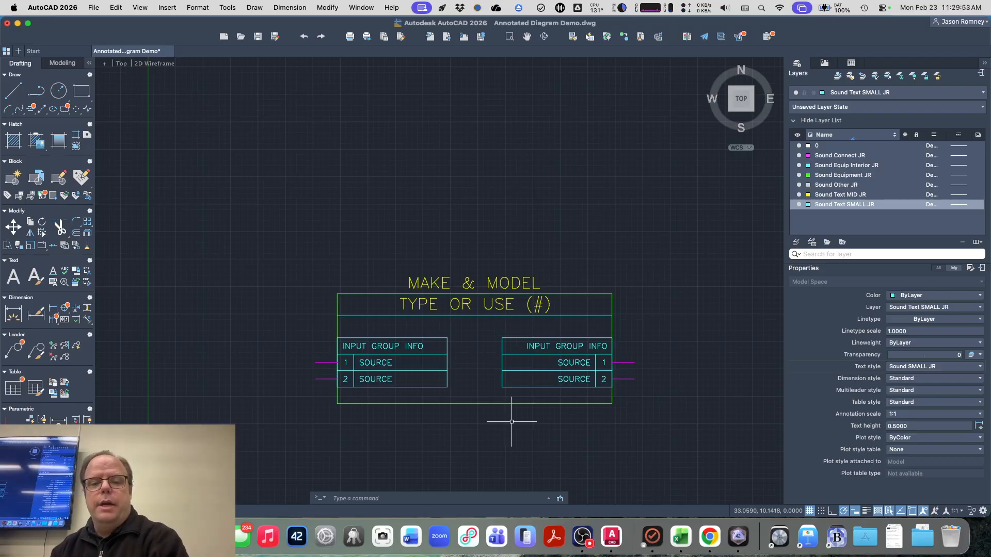
pyautogui.scroll(-4, 511, 421)
pyautogui.scroll(2, 448, 366)
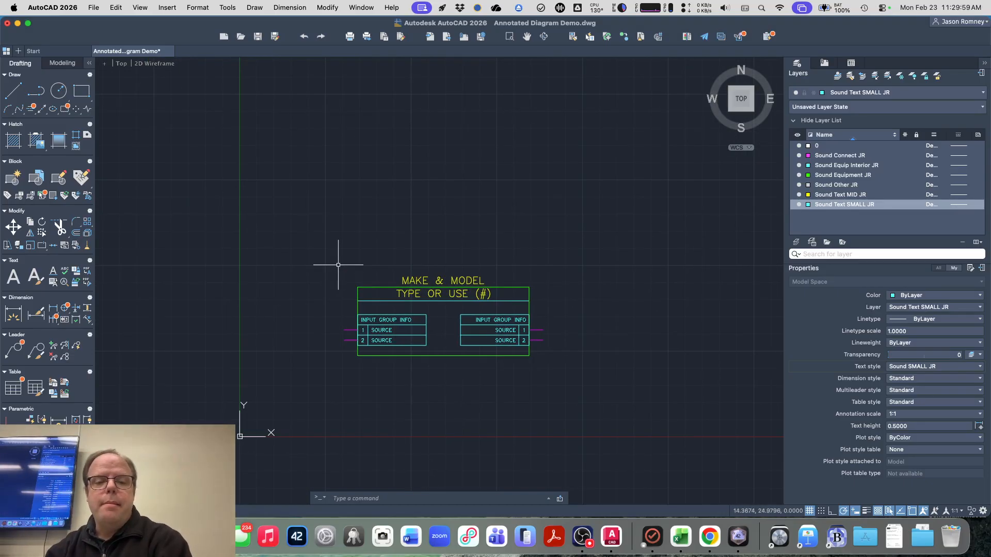
pyautogui.moveTo(338, 265); pyautogui.dragTo(599, 395)
pyautogui.write('co')
pyautogui.press('Return')
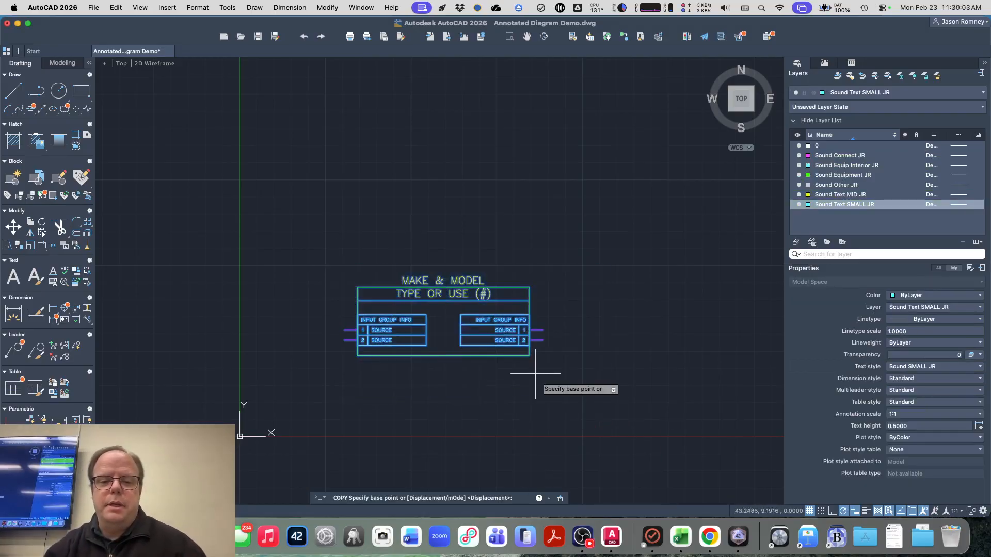
pyautogui.click(398, 399)
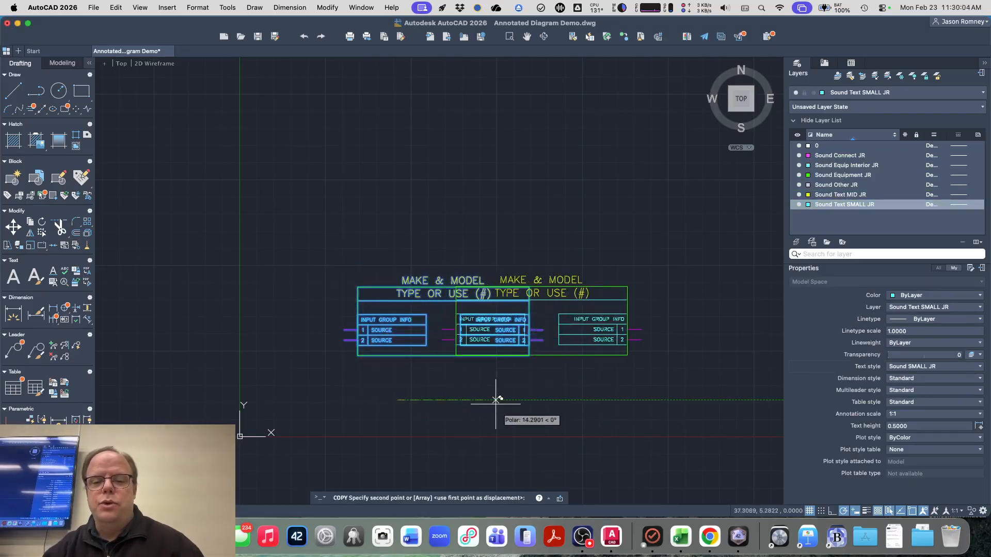
pyautogui.click(653, 400)
pyautogui.press('Escape')
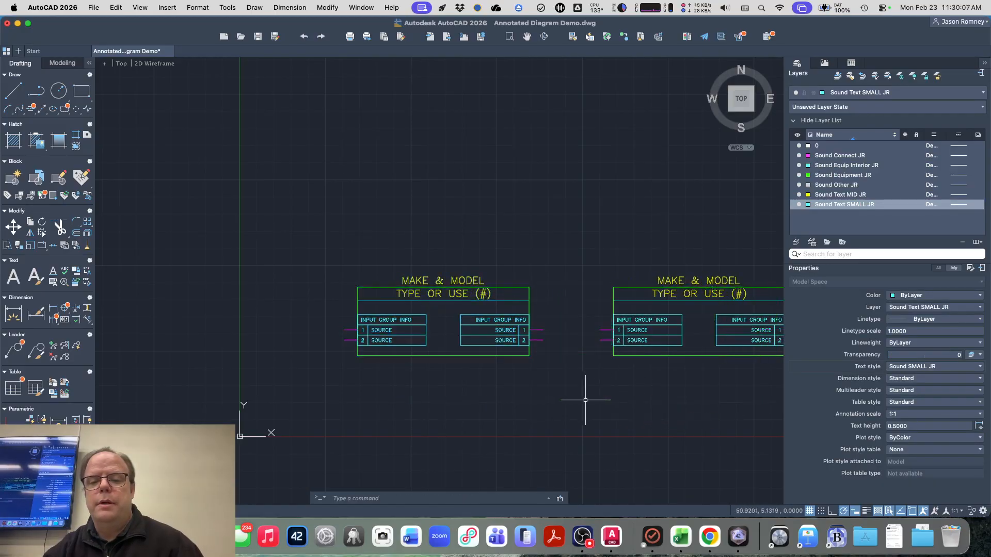
# - Following the symbol reference in Chrome, draw a break line about 2.34 units long on the copied block's bottom edge, with its symbol at the edge's midpoint
pyautogui.scroll(2, 594, 403)
pyautogui.moveTo(594, 403); pyautogui.dragTo(364, 400, button='middle')
pyautogui.scroll(-2, 364, 400)
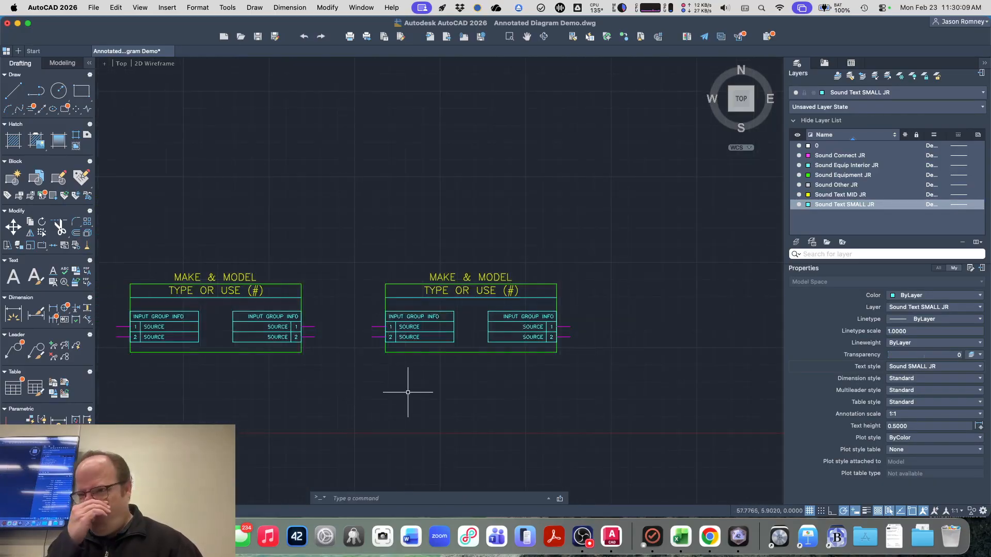
pyautogui.press('super+Tab')
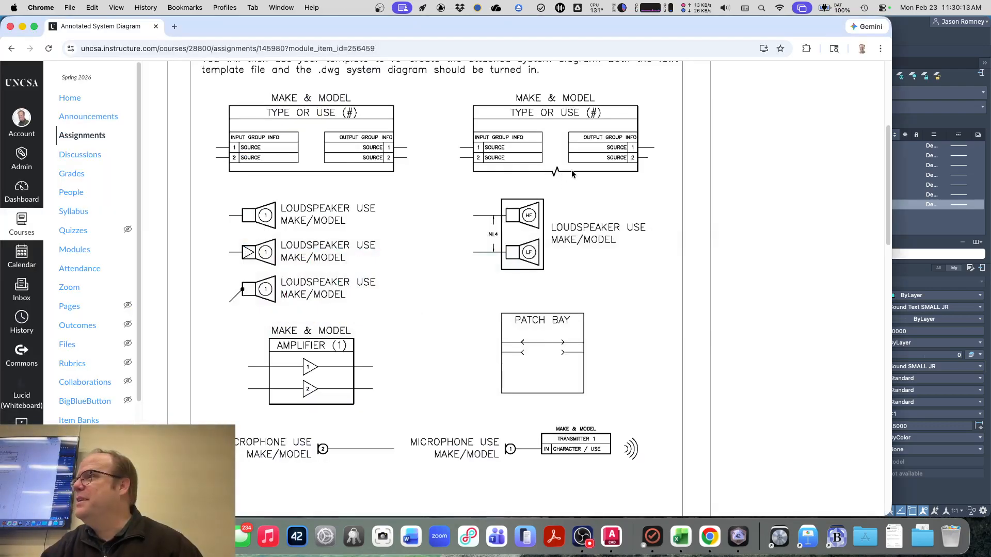
pyautogui.press('super+Tab')
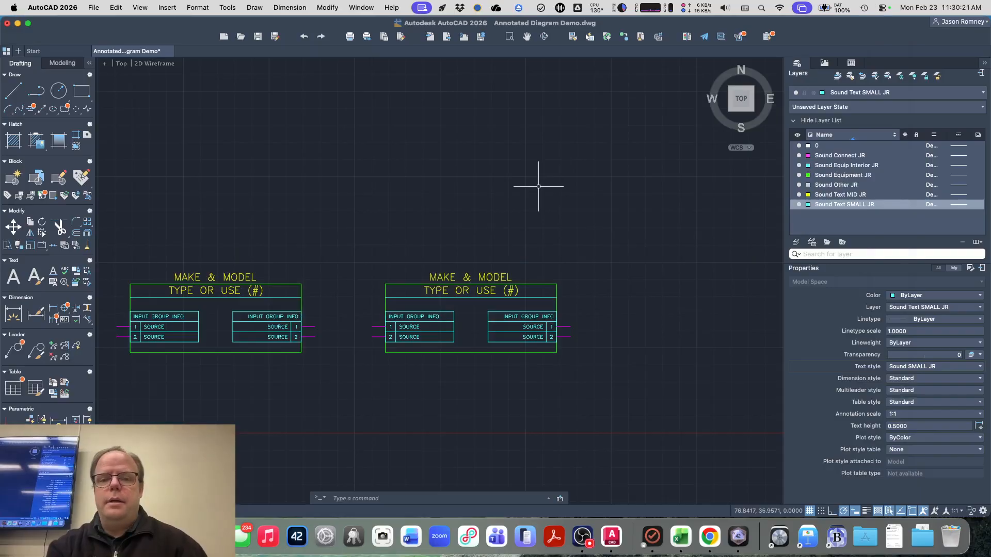
pyautogui.write('BREA')
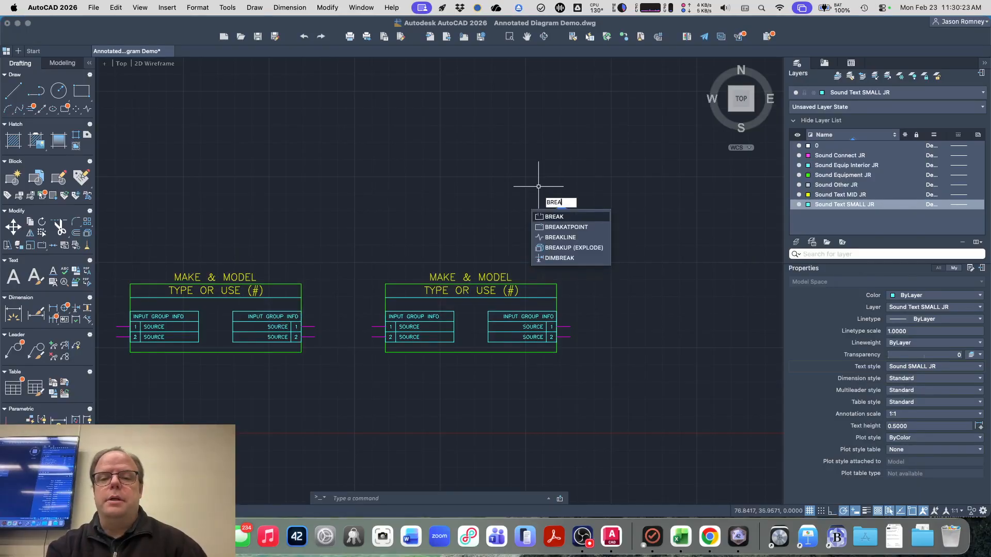
pyautogui.write('KLINE')
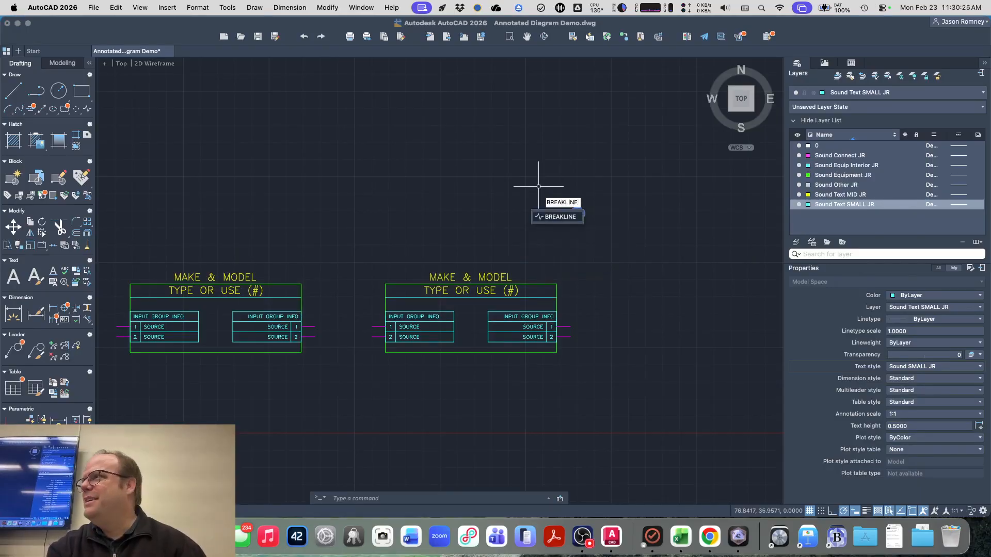
pyautogui.press('Return')
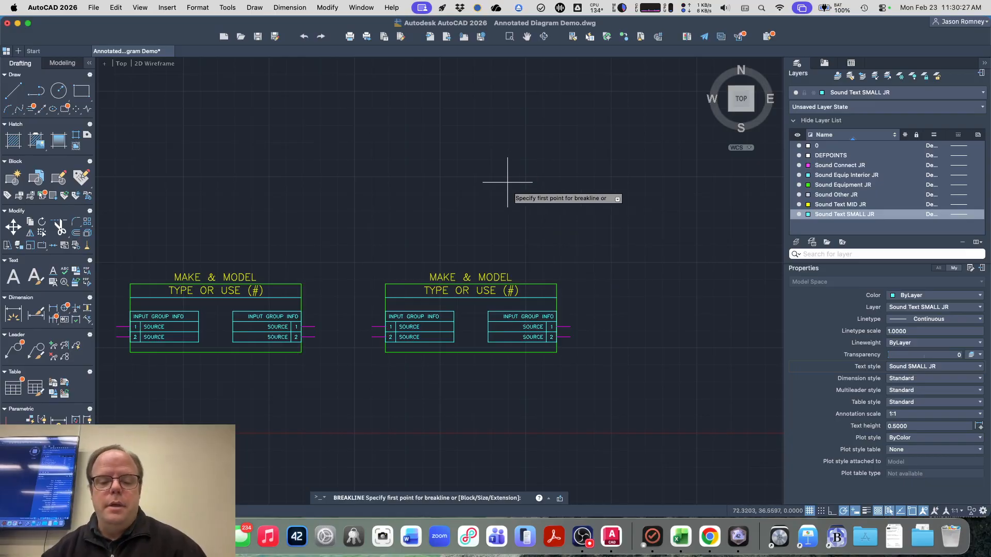
pyautogui.scroll(-2, 448, 399)
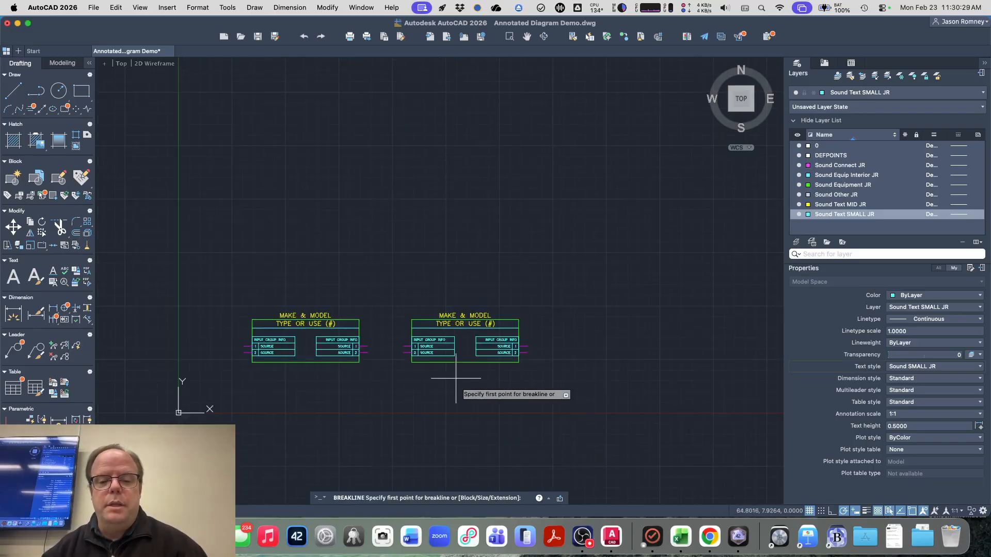
pyautogui.scroll(4, 460, 372)
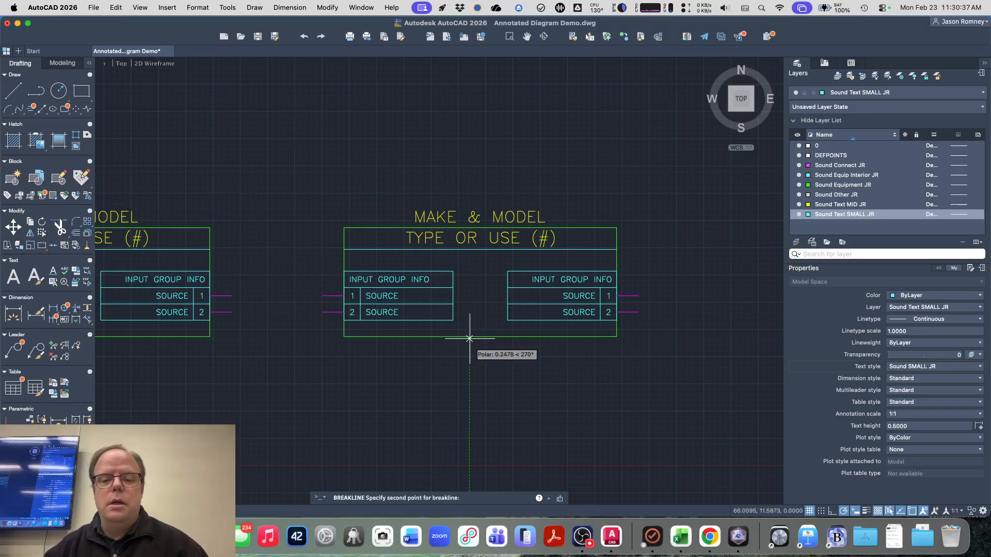
pyautogui.click(469, 336)
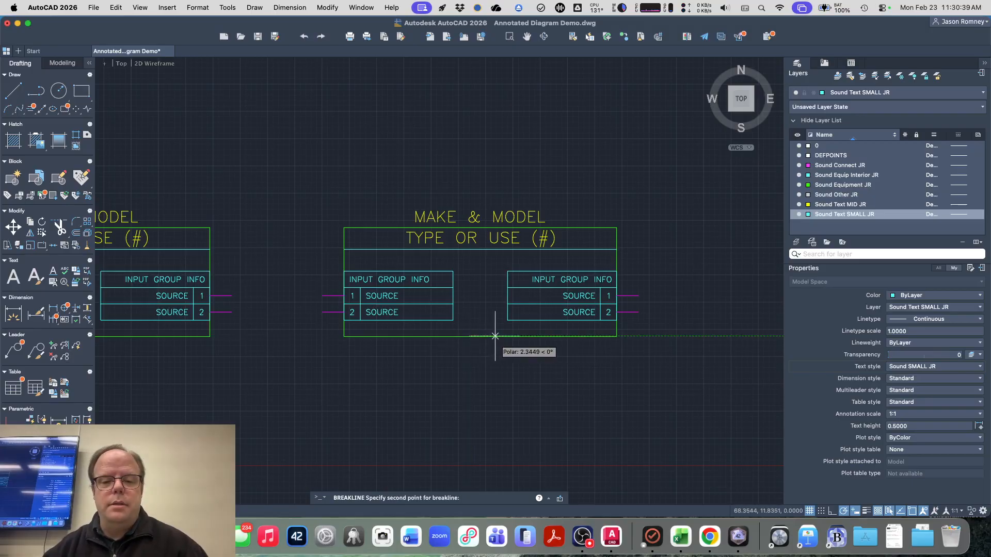
pyautogui.click(495, 336)
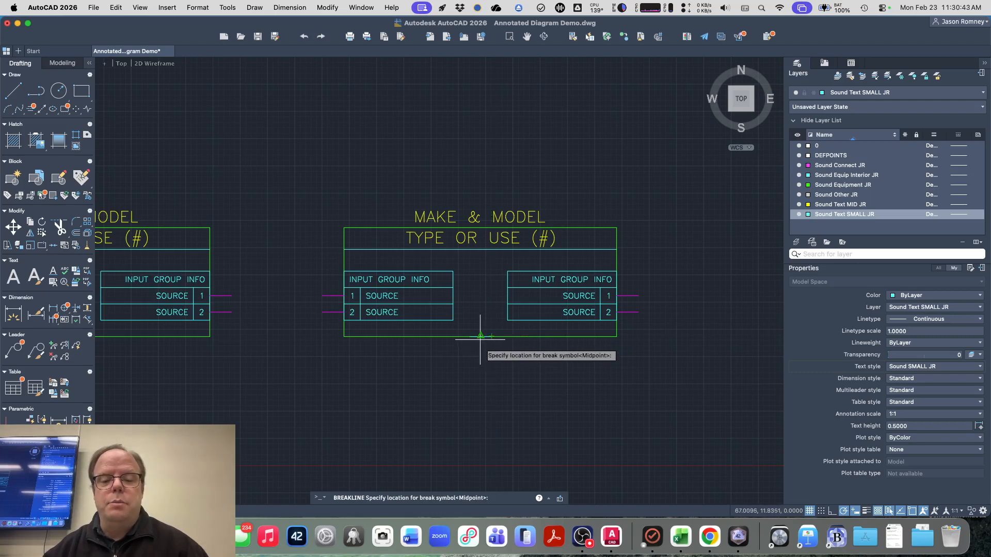
pyautogui.click(479, 335)
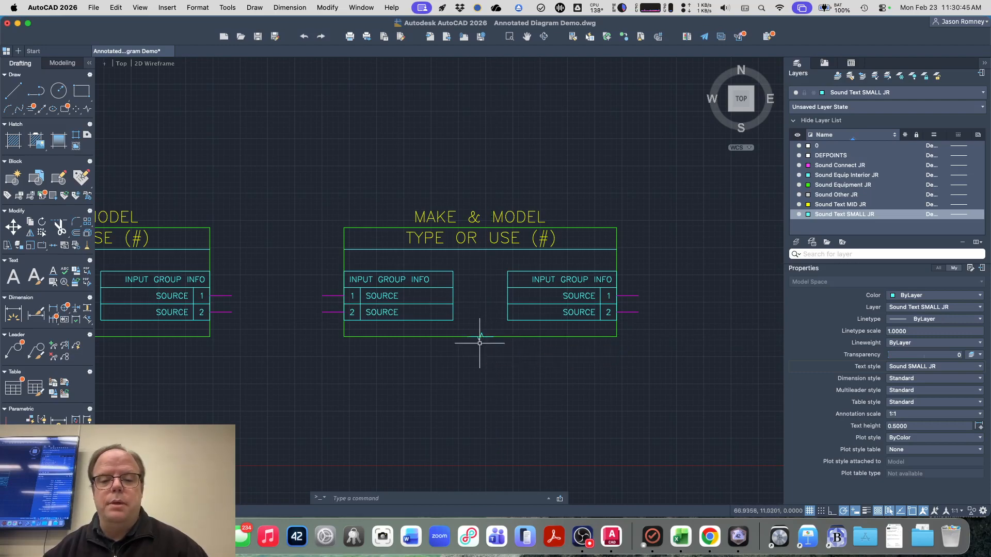
# - Assign the new break line to the Sound Equipment JR layer
pyautogui.scroll(5, 470, 344)
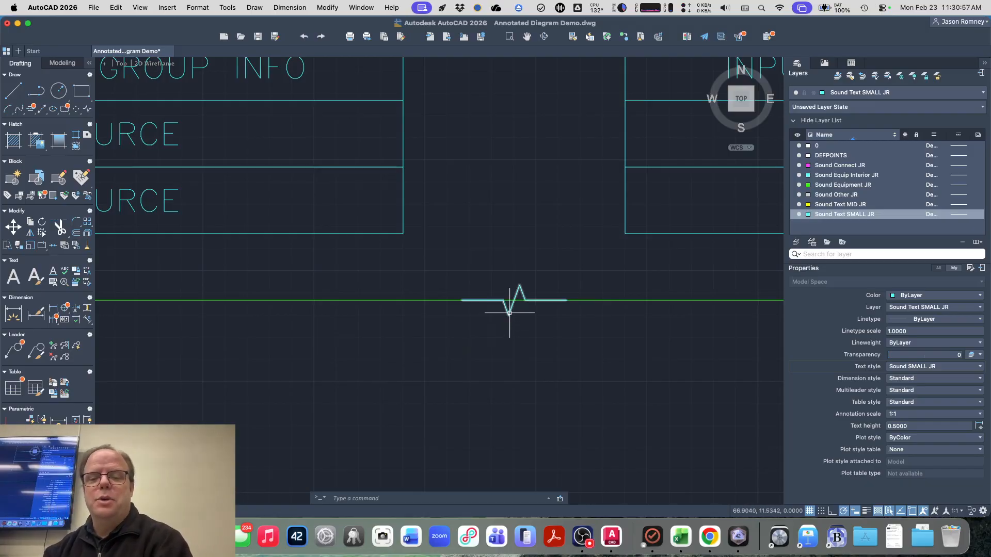
pyautogui.moveTo(510, 313)
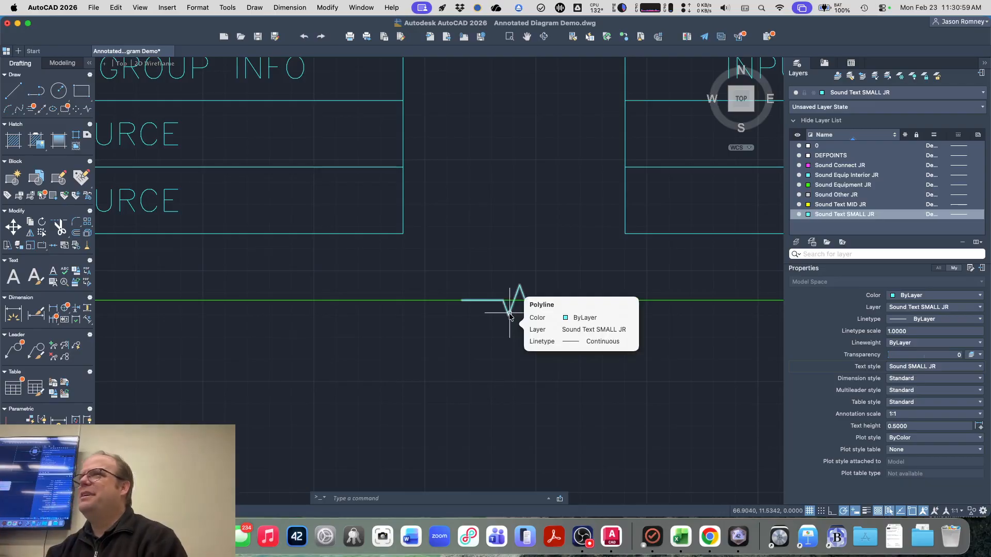
pyautogui.click(509, 315)
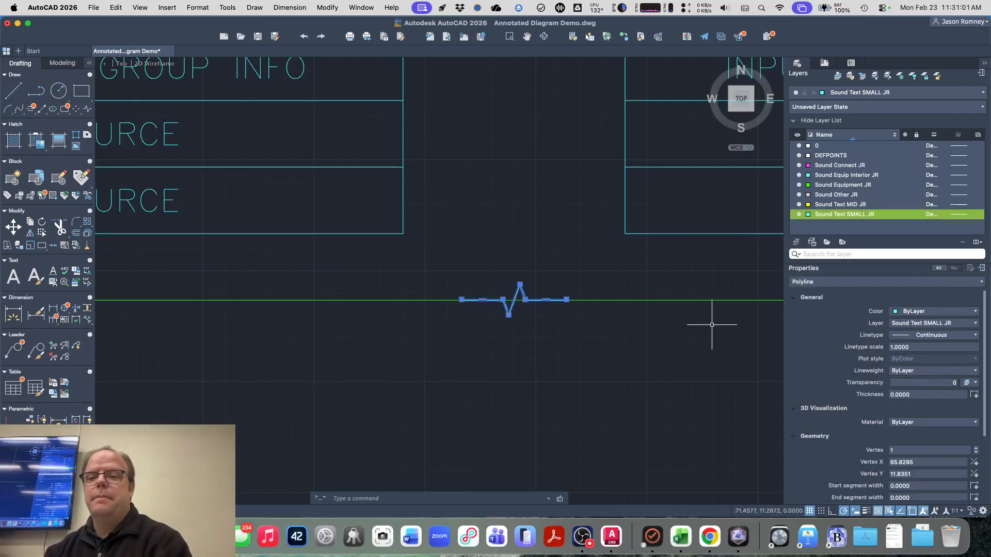
pyautogui.click(859, 93)
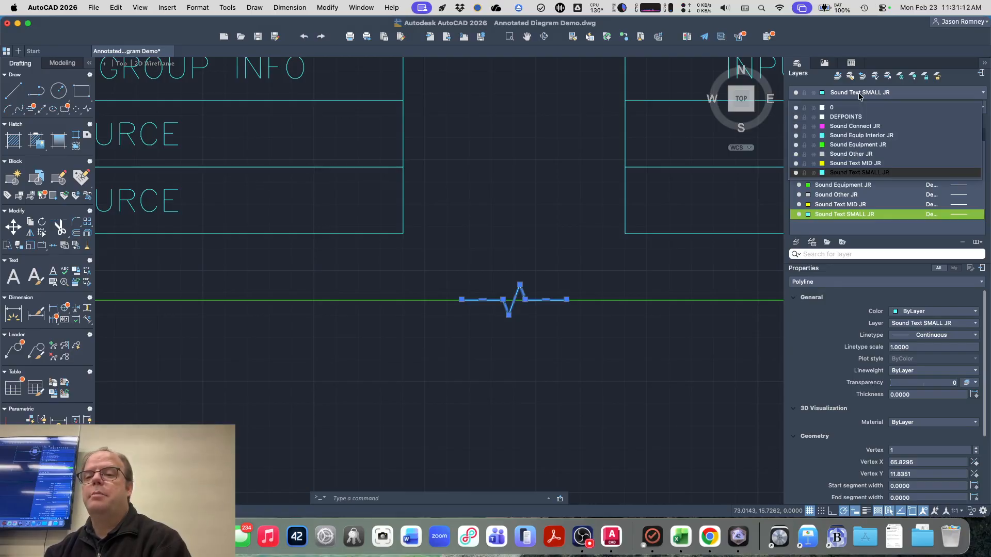
pyautogui.click(847, 145)
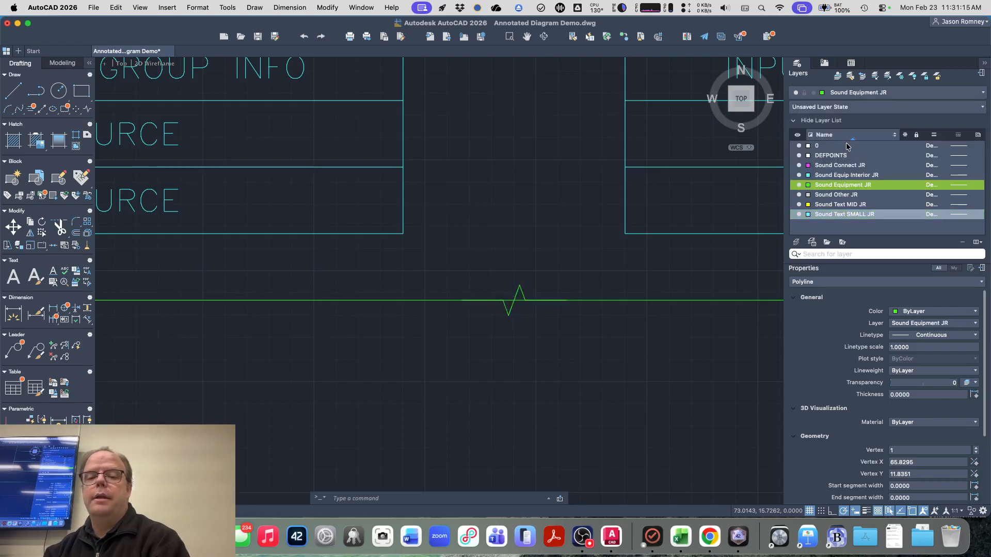
pyautogui.press('Escape')
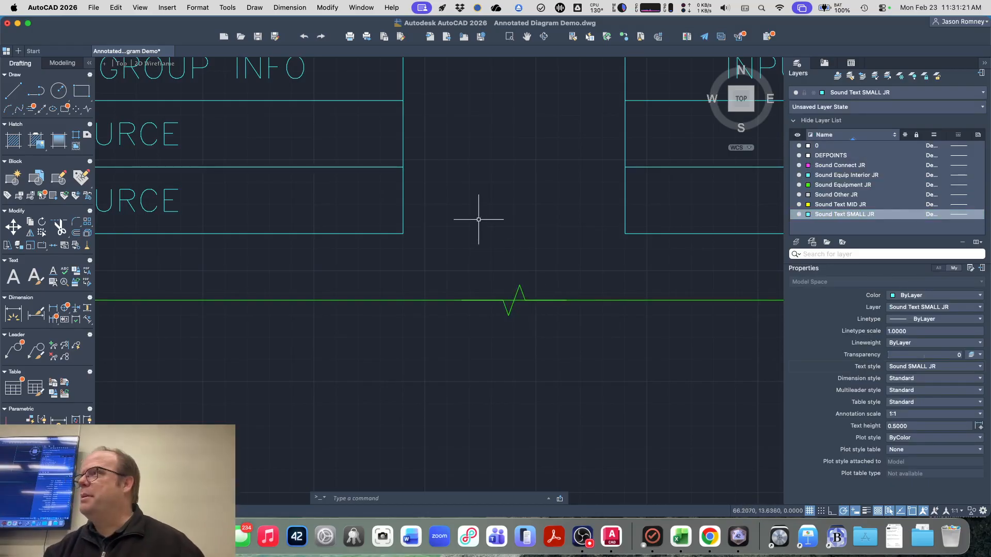
# - Trim the bottom edge through the break symbol and the break line's overlapping end segments, using the break line as the cutting edge
pyautogui.write('TR')
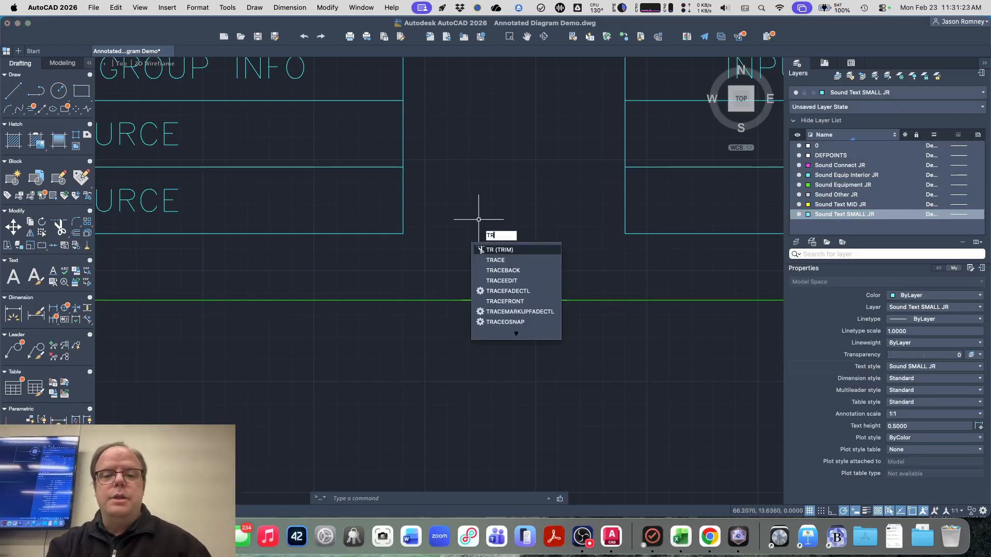
pyautogui.press('Return')
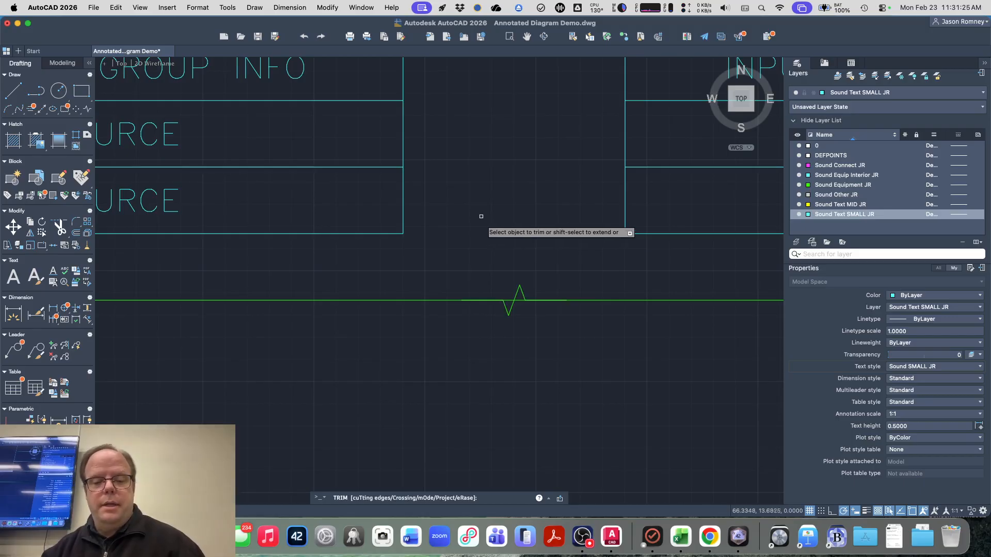
pyautogui.write('t')
pyautogui.press('Return')
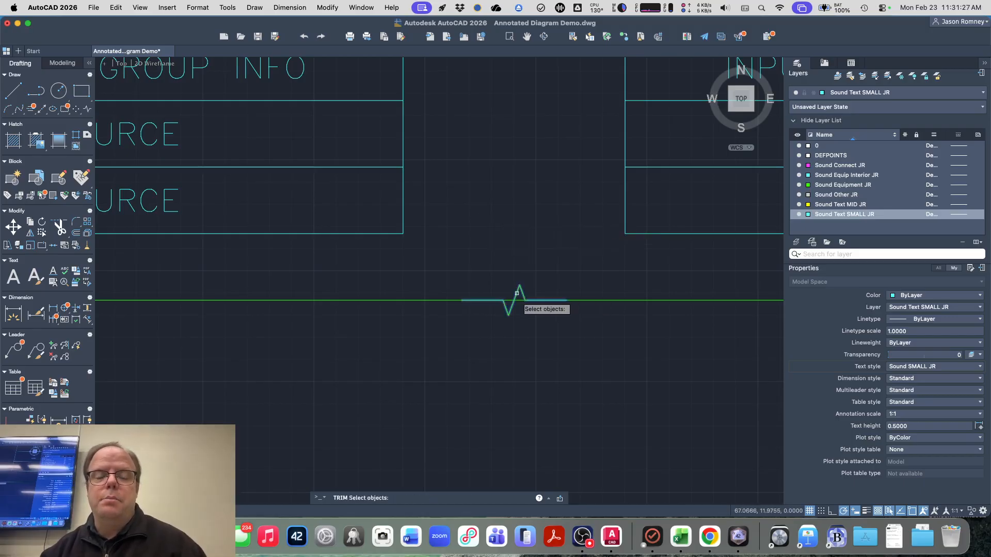
pyautogui.click(518, 292)
pyautogui.press('Return')
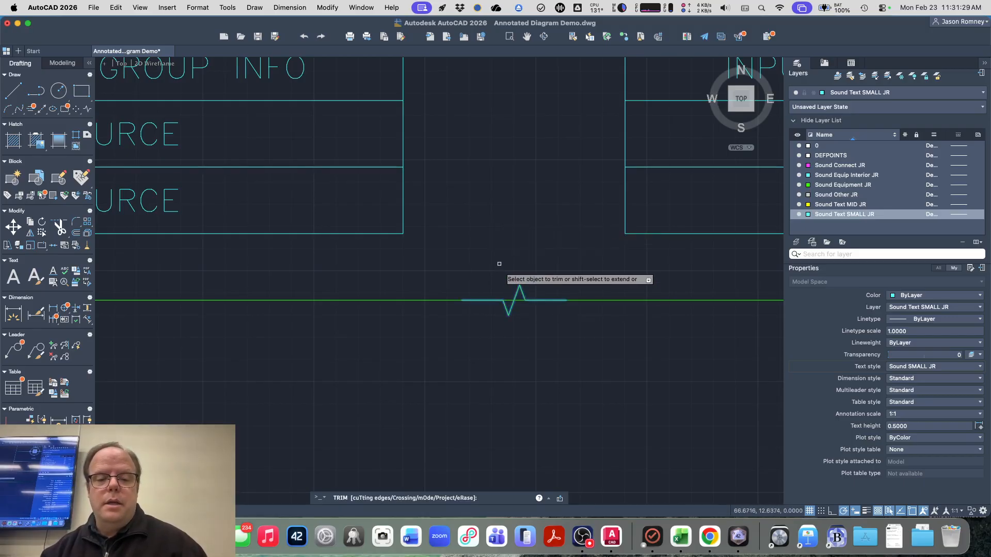
pyautogui.click(520, 300)
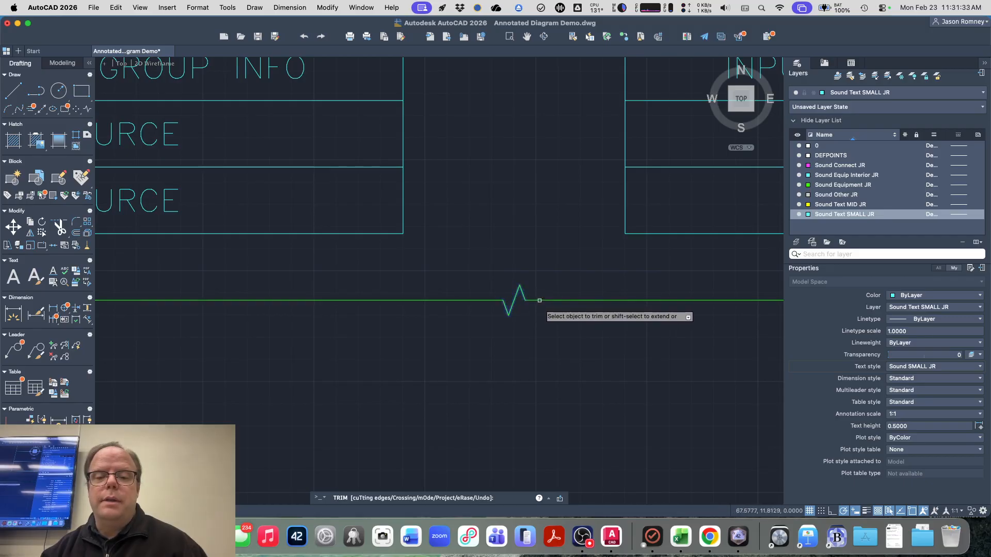
pyautogui.press('Escape')
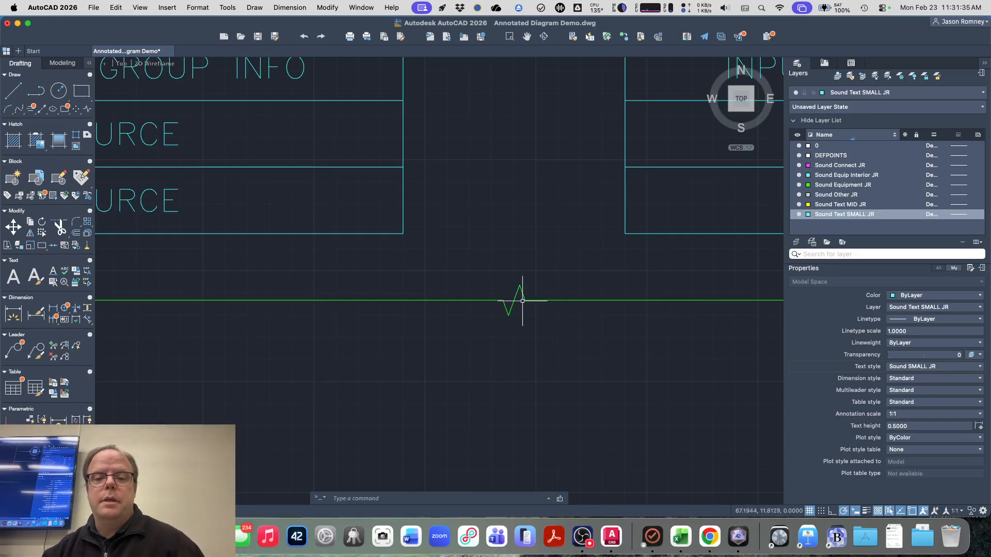
pyautogui.click(532, 300)
pyautogui.press('Escape')
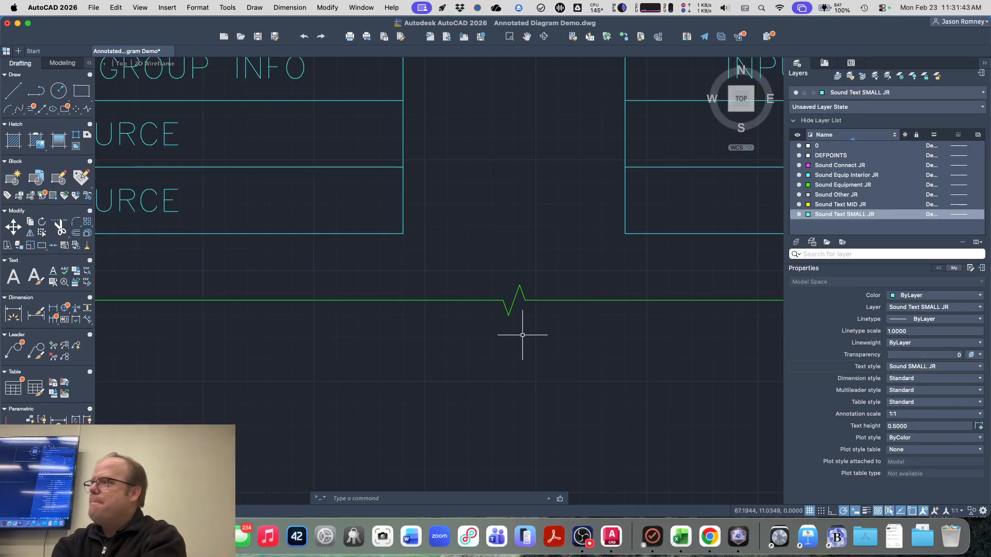
# - Check the break symbol on the copied block's bottom edge, then undo the trim and the break line
pyautogui.scroll(-4, 481, 333)
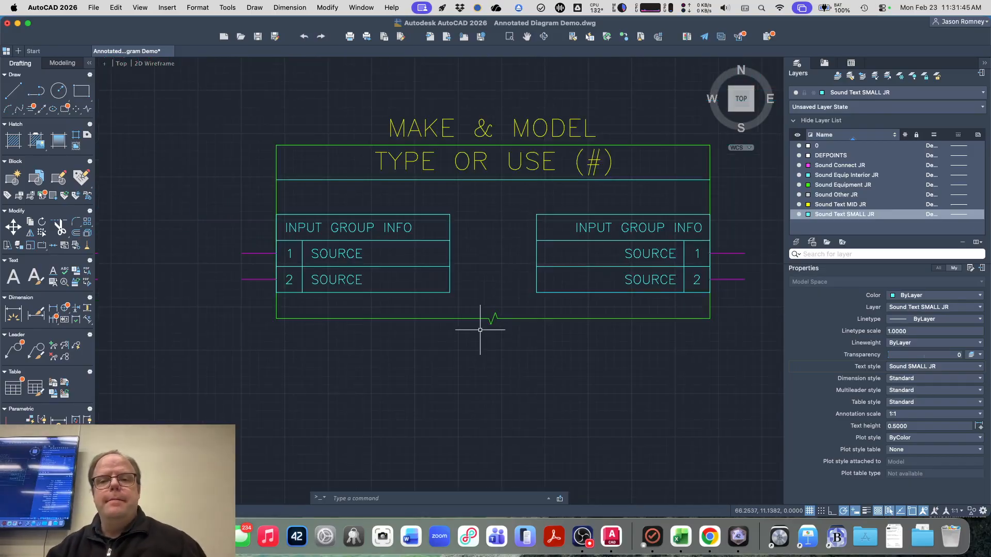
pyautogui.scroll(-2, 503, 351)
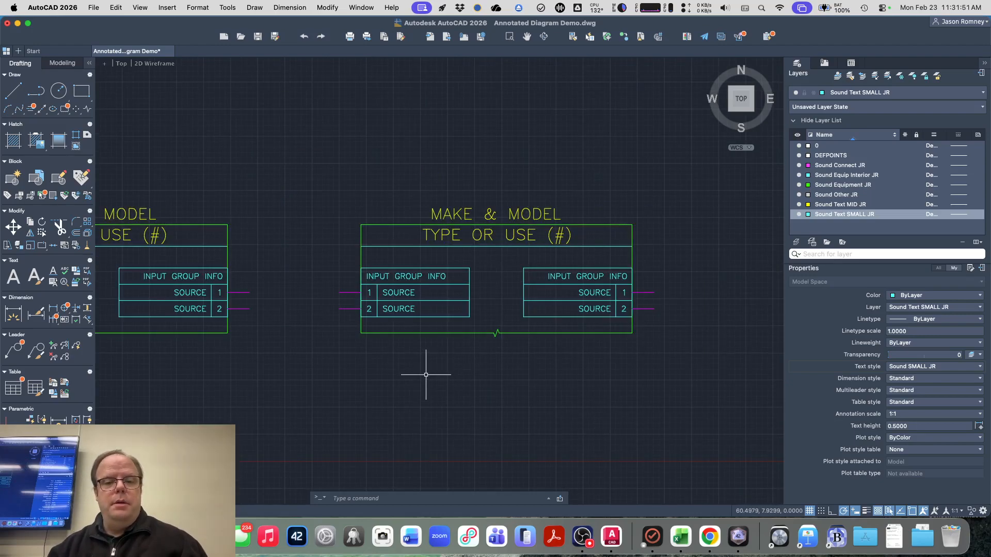
pyautogui.scroll(2, 497, 333)
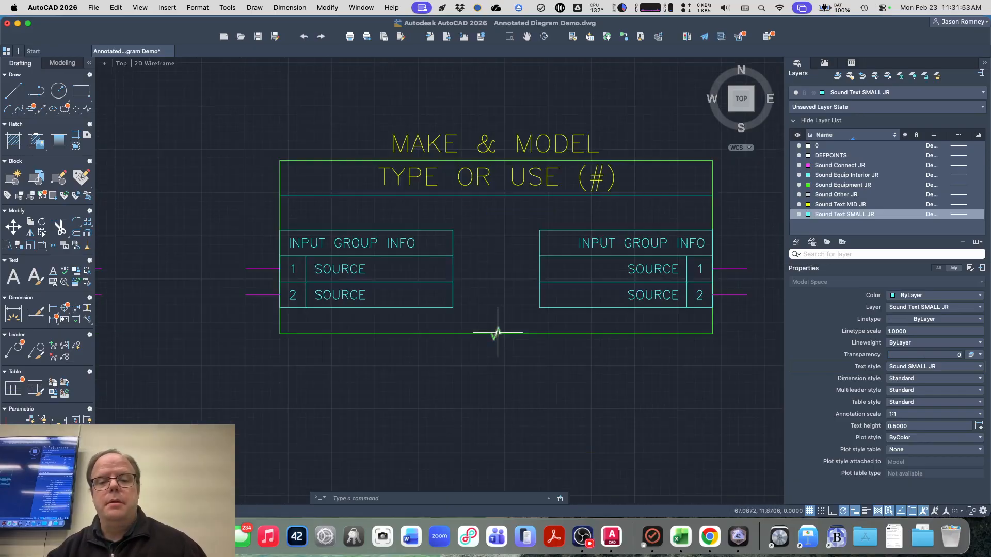
pyautogui.click(497, 332)
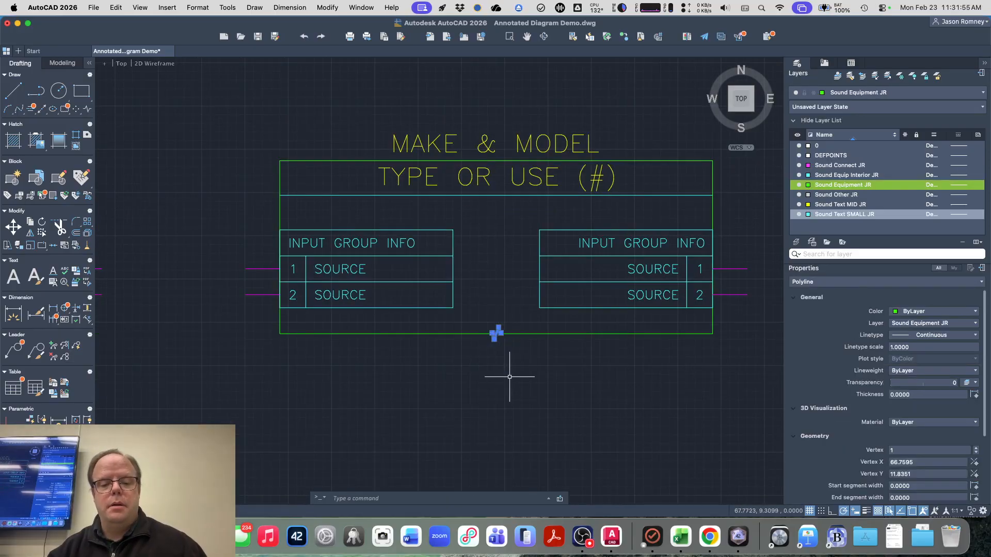
pyautogui.scroll(5, 503, 359)
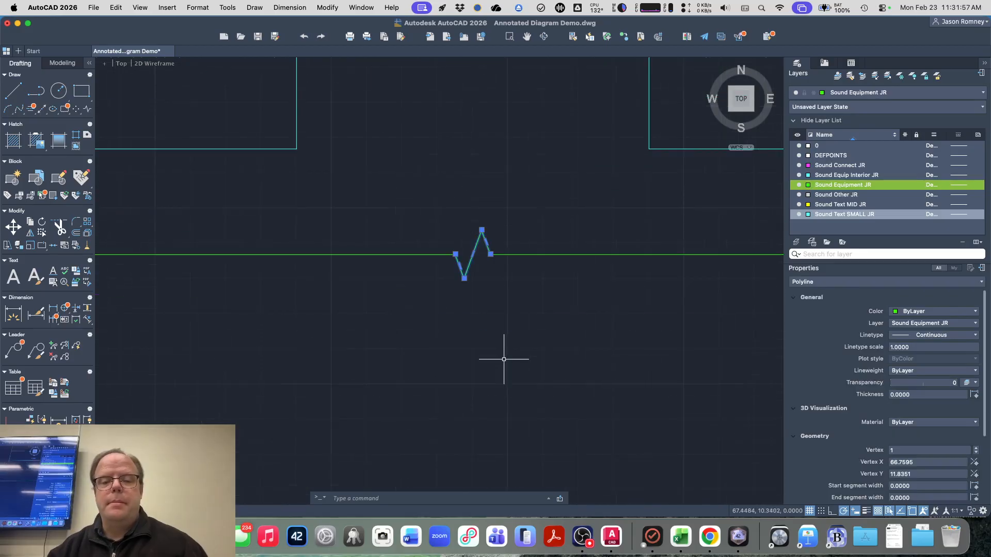
pyautogui.scroll(-5, 504, 359)
pyautogui.press('Escape')
pyautogui.scroll(3, 504, 359)
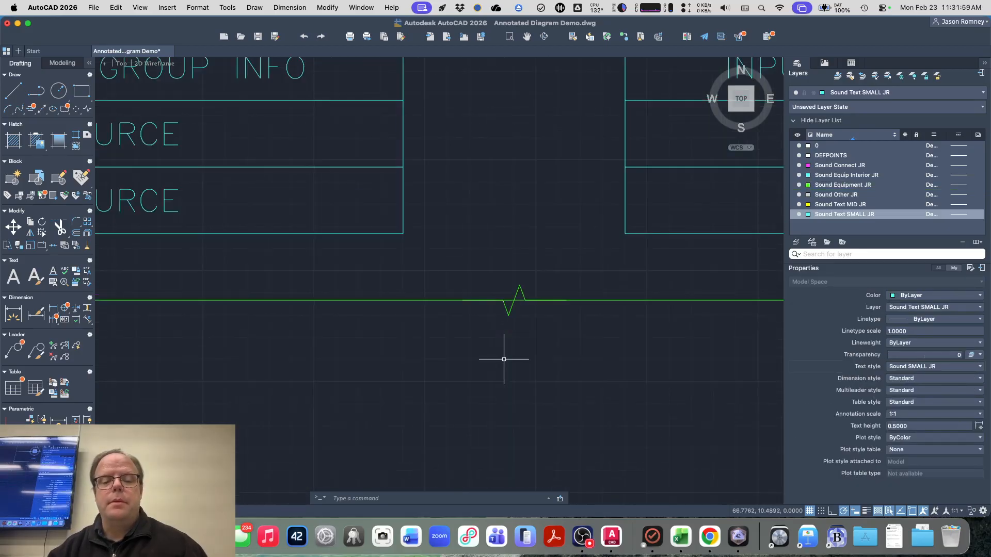
pyautogui.scroll(-4, 503, 356)
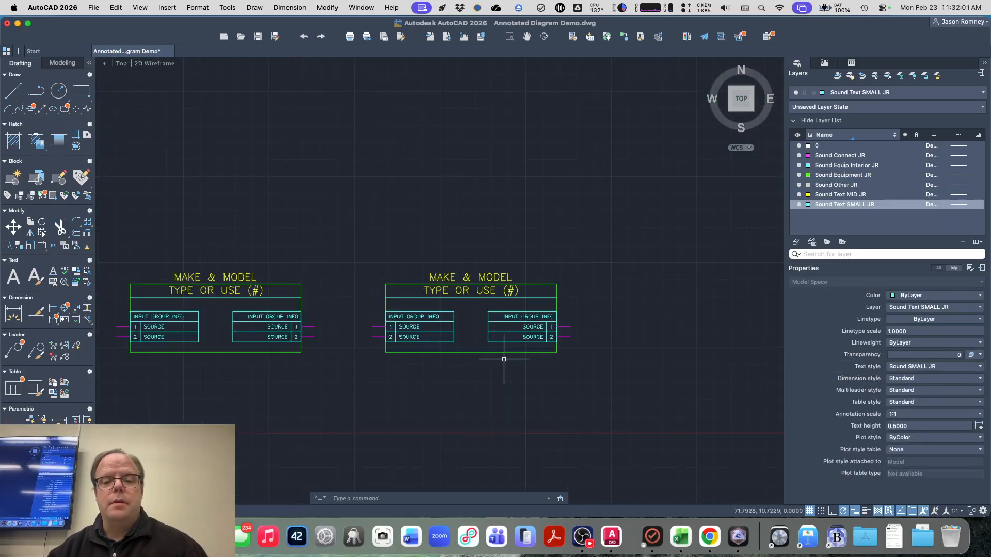
pyautogui.scroll(1, 490, 362)
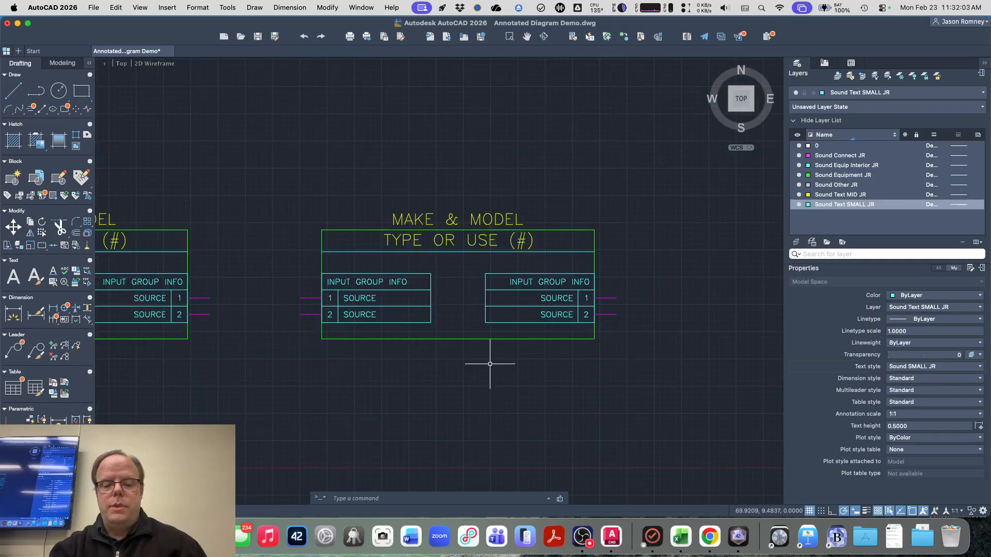
# - Draw a break line on the copied block's bottom edge, about 3.32 units in polyline length, with its symbol at the edge's midpoint
pyautogui.write('B')
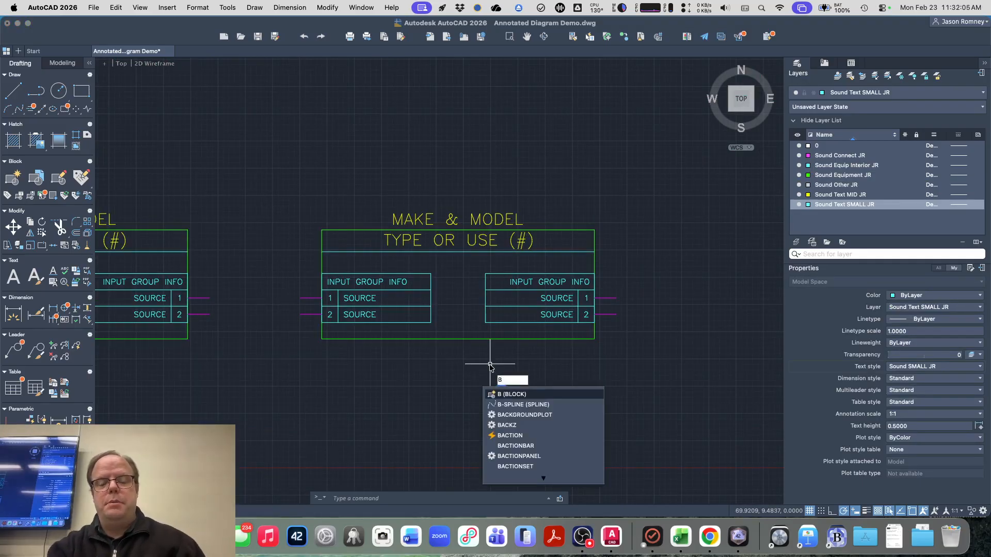
pyautogui.write('REAKLINE')
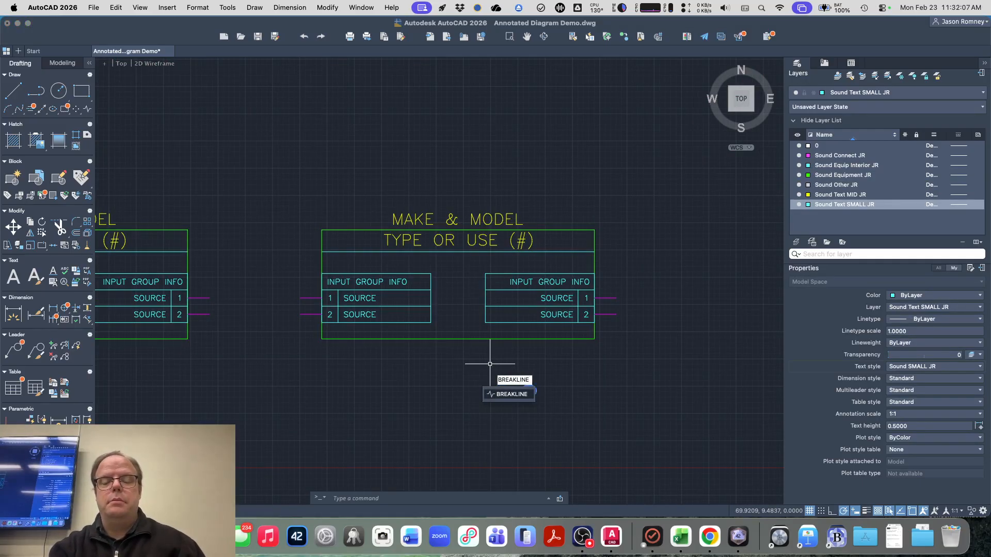
pyautogui.press('Return')
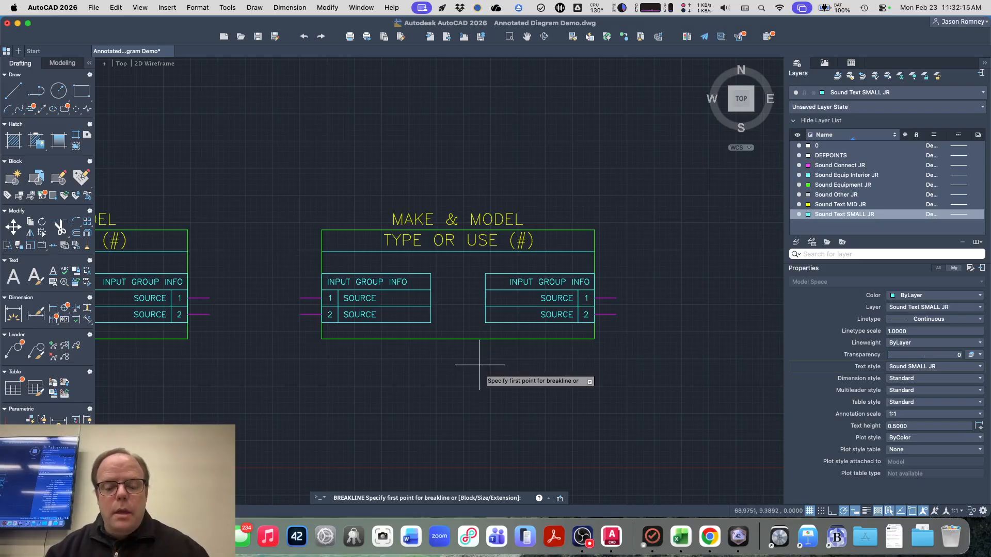
pyautogui.scroll(2, 462, 353)
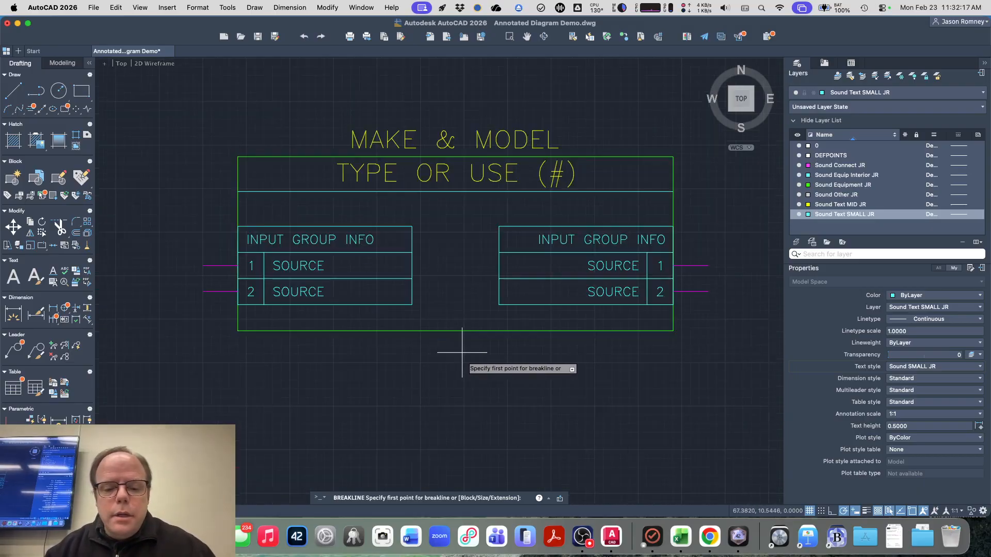
pyautogui.scroll(2, 462, 353)
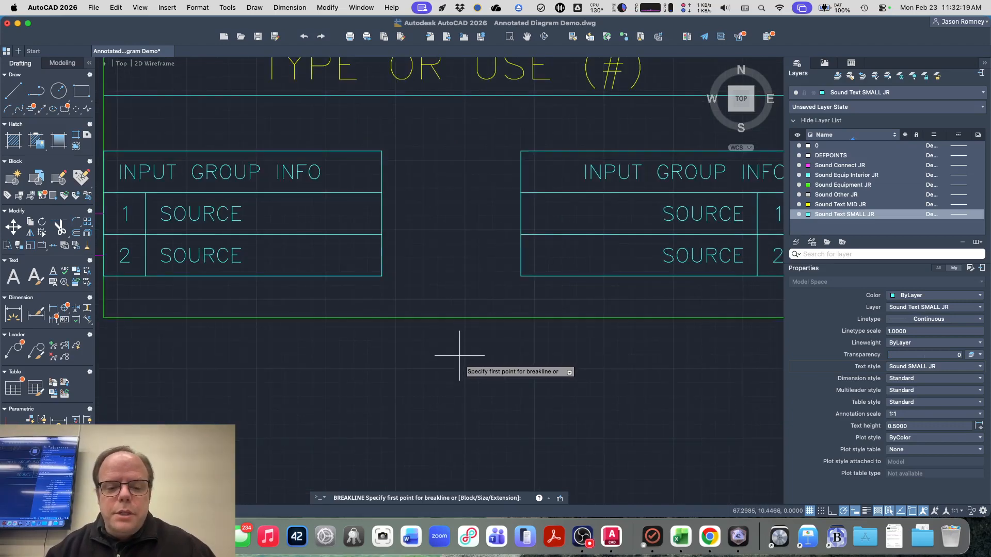
pyautogui.click(433, 317)
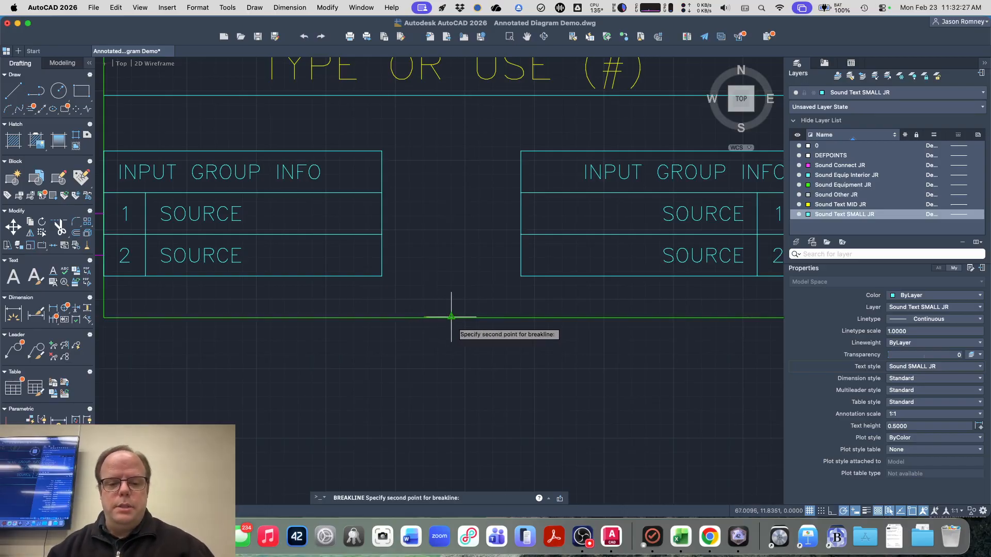
pyautogui.click(493, 316)
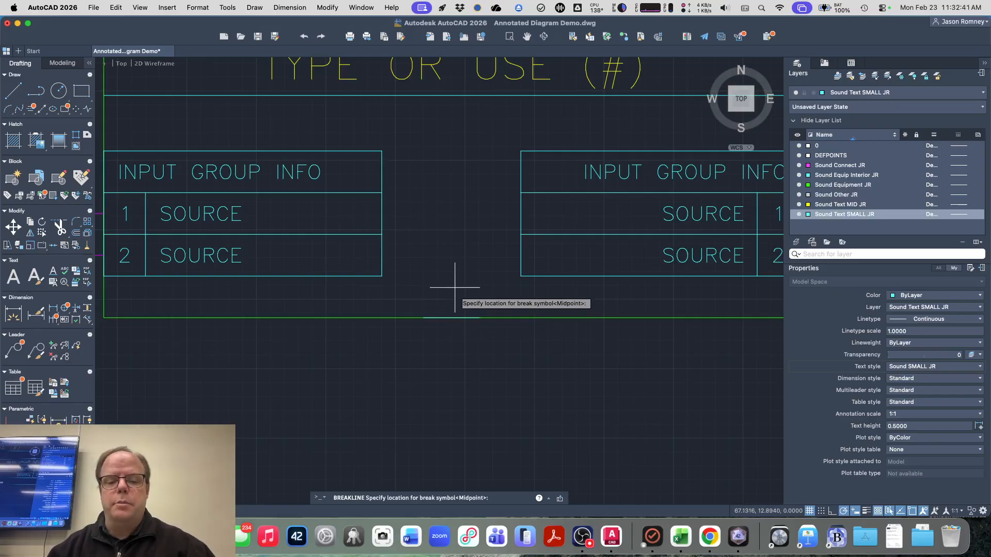
pyautogui.click(455, 287)
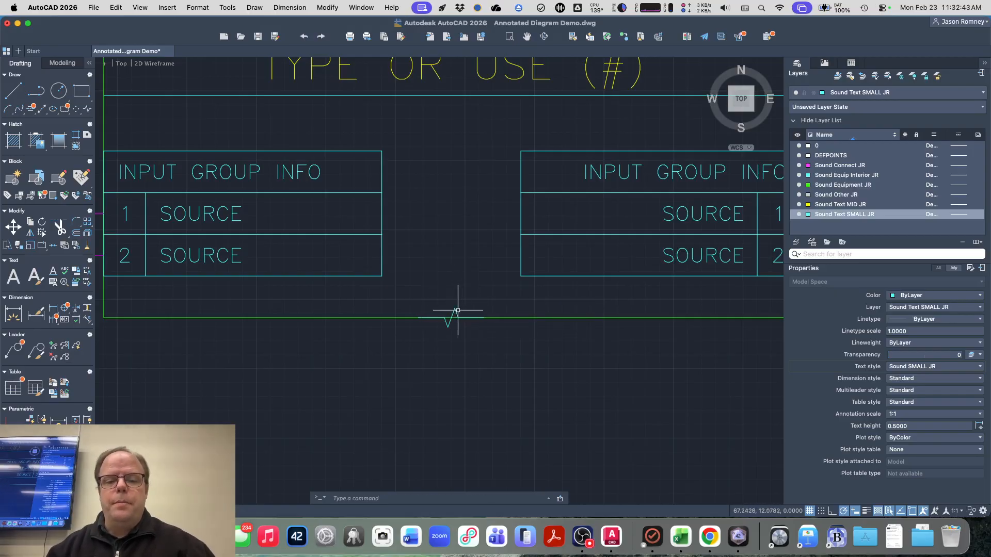
# - Look through the new break line's full properties for a symbol size setting, then delete the break line
pyautogui.click(456, 310)
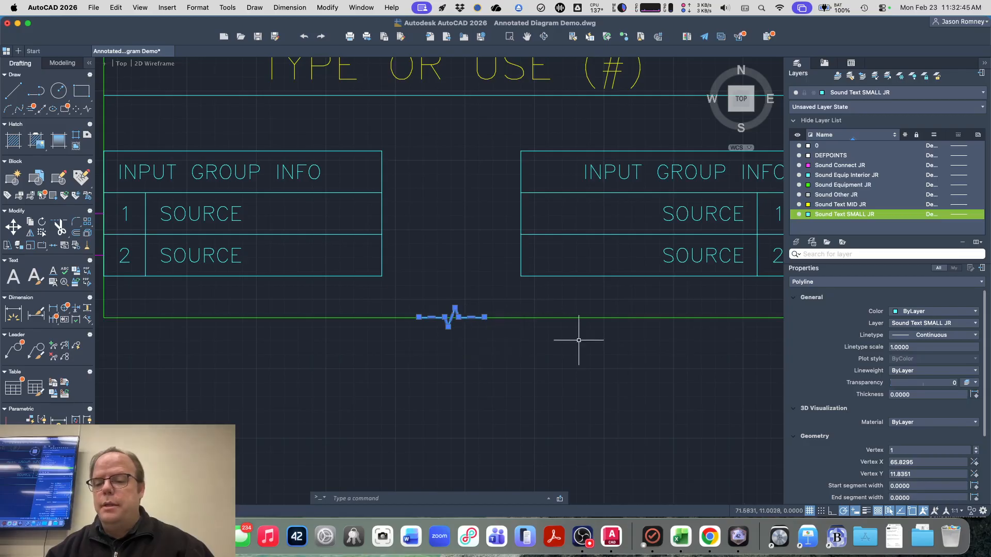
pyautogui.scroll(-5, 824, 391)
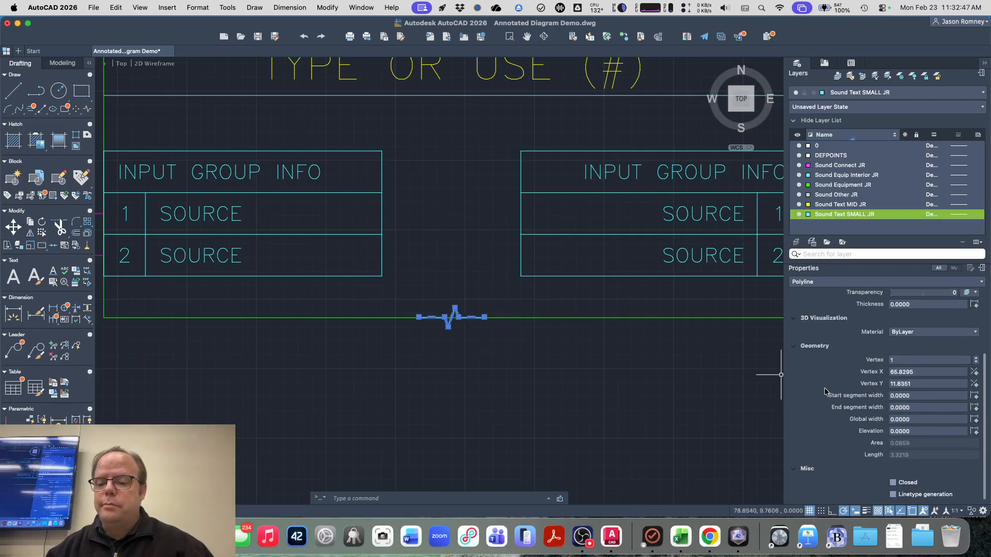
pyautogui.scroll(5, 824, 391)
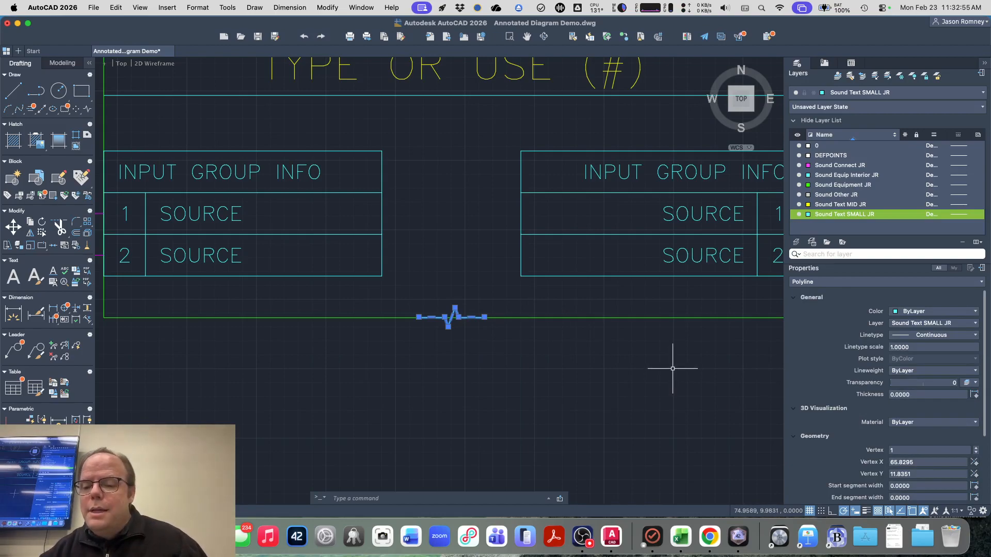
pyautogui.click(953, 268)
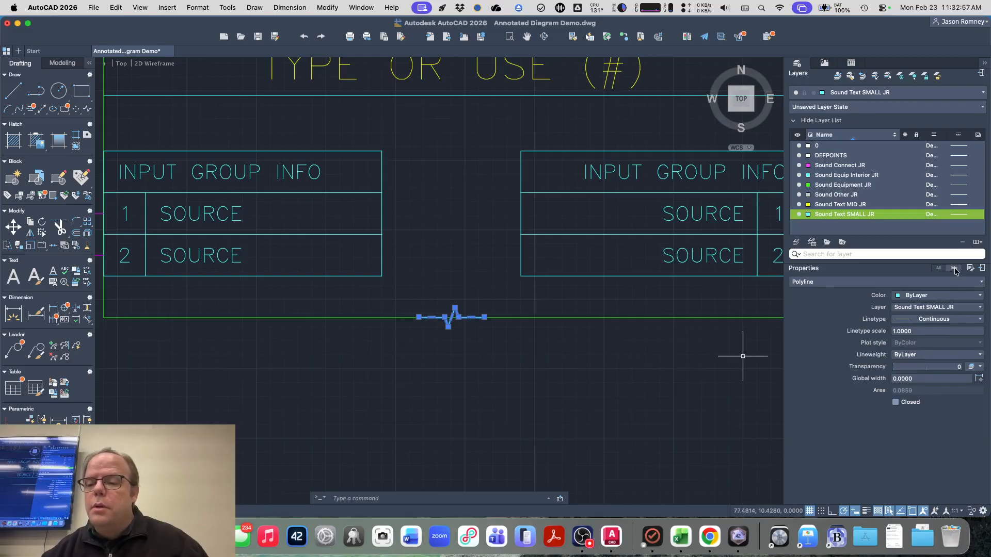
pyautogui.click(938, 268)
pyautogui.scroll(-5, 867, 353)
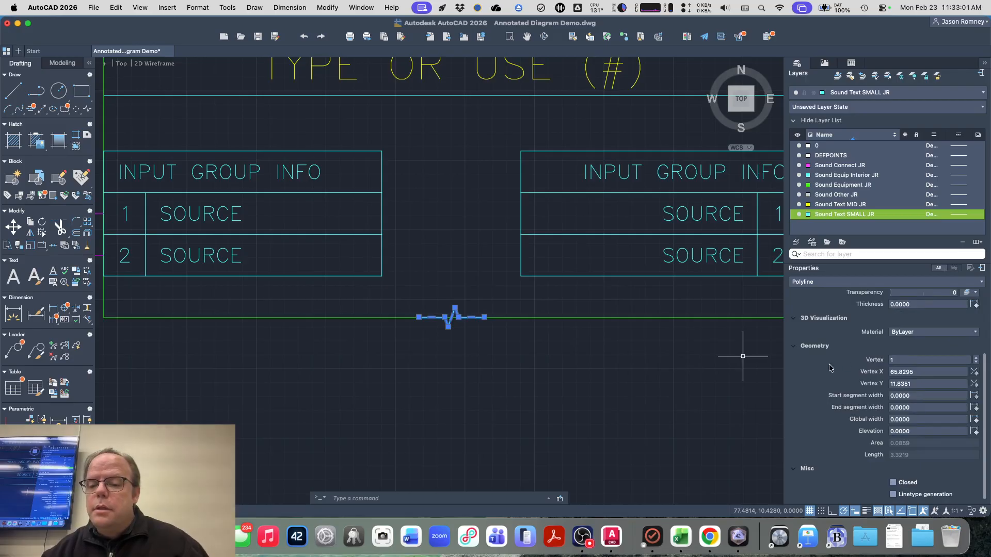
pyautogui.press('Escape')
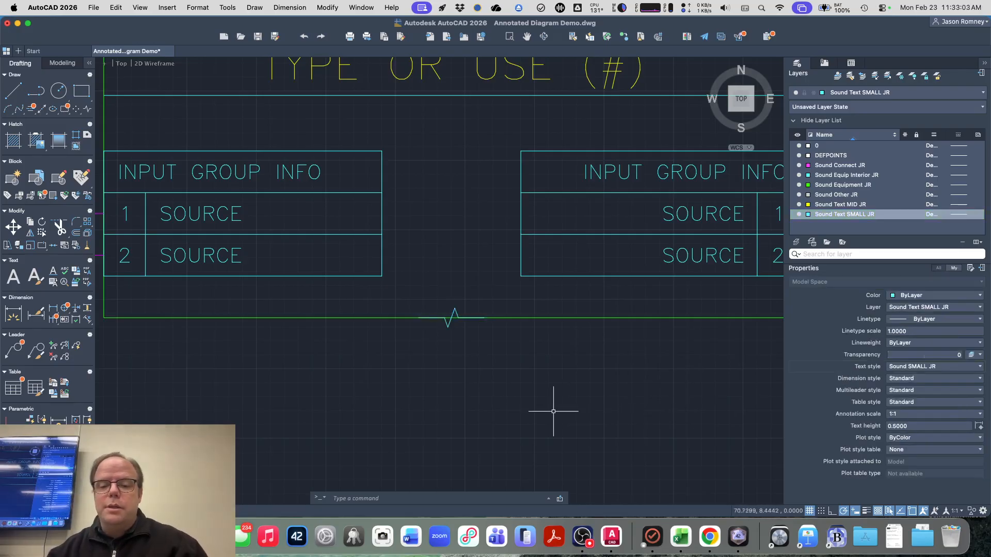
pyautogui.click(450, 316)
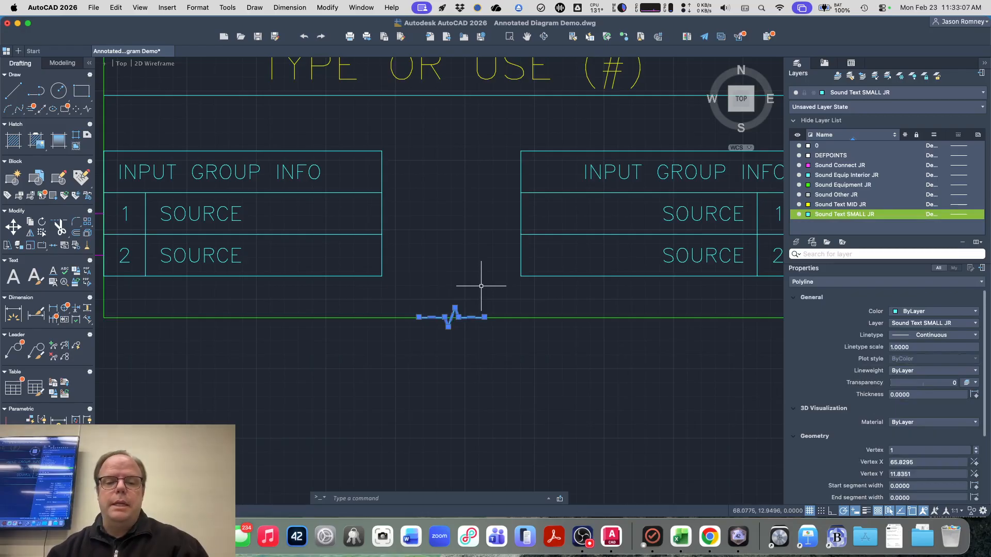
pyautogui.press('Escape')
# - Draw a break line with symbol size 1 on the copied block's bottom edge, starting 1 unit from the edge's midpoint and centred on it
pyautogui.write('BREAK')
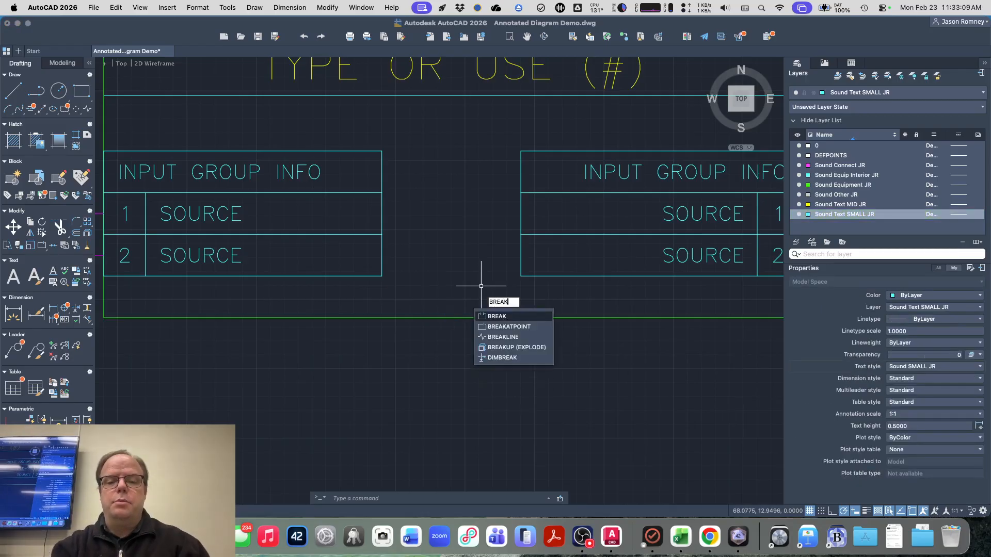
pyautogui.write('LINE')
pyautogui.press('Return')
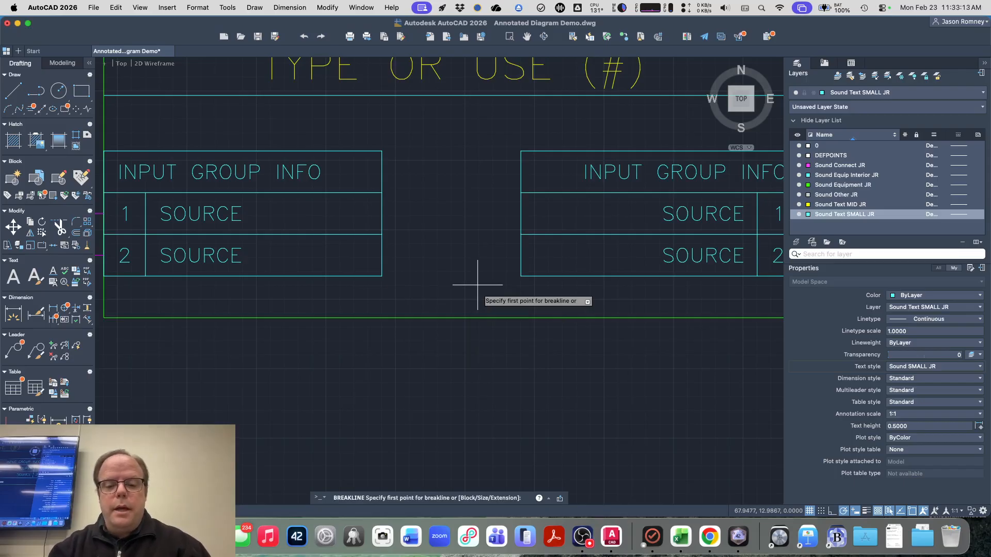
pyautogui.write('s')
pyautogui.press('Return')
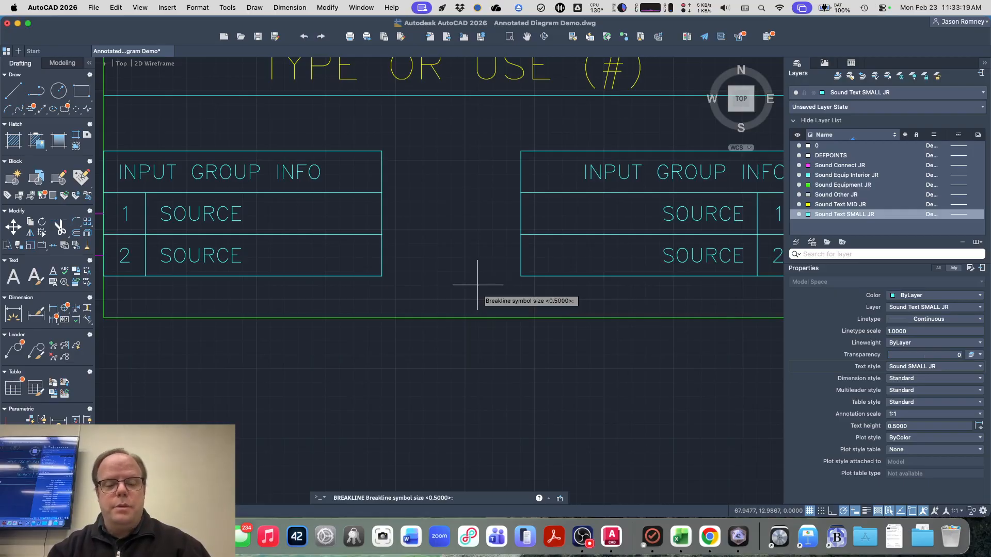
pyautogui.press('Return')
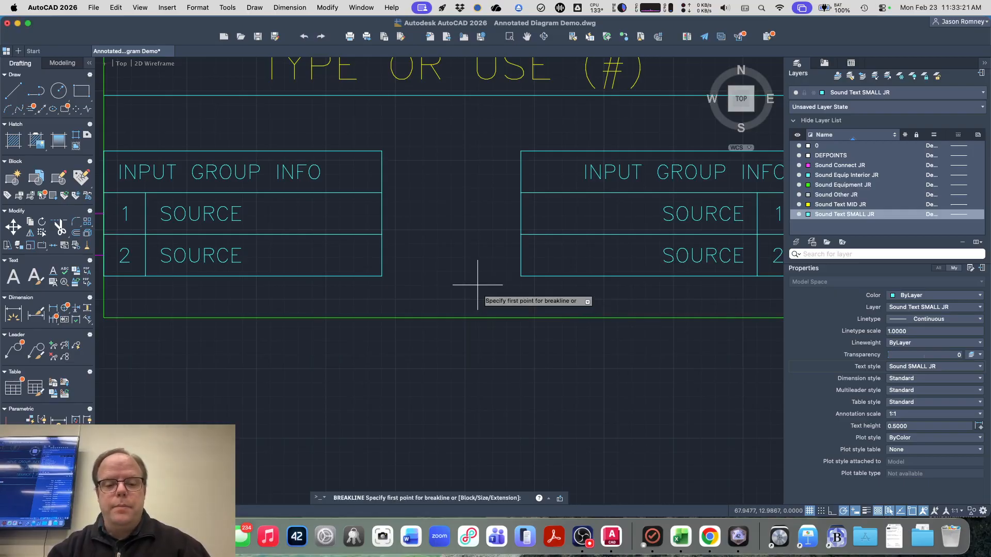
pyautogui.click(433, 317)
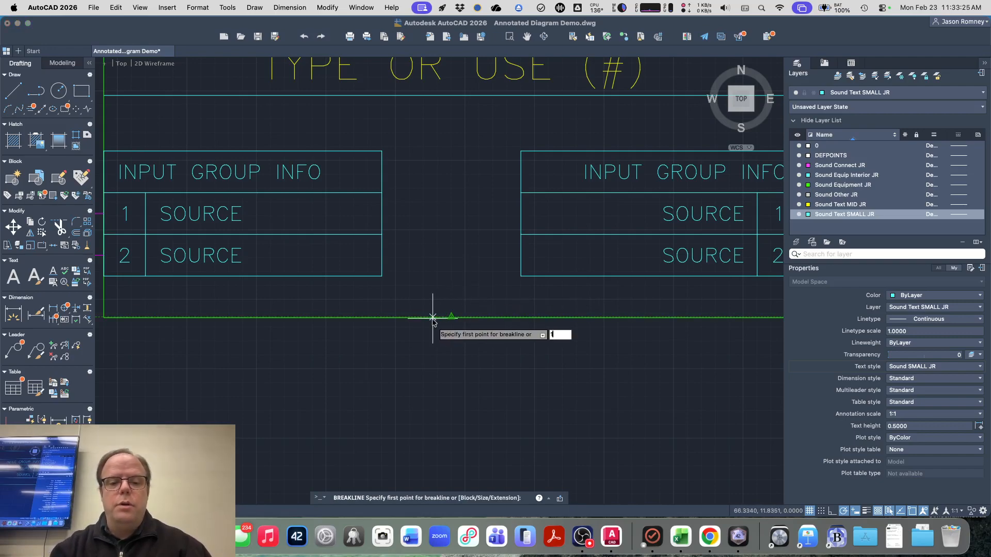
pyautogui.click(489, 317)
pyautogui.press('Return')
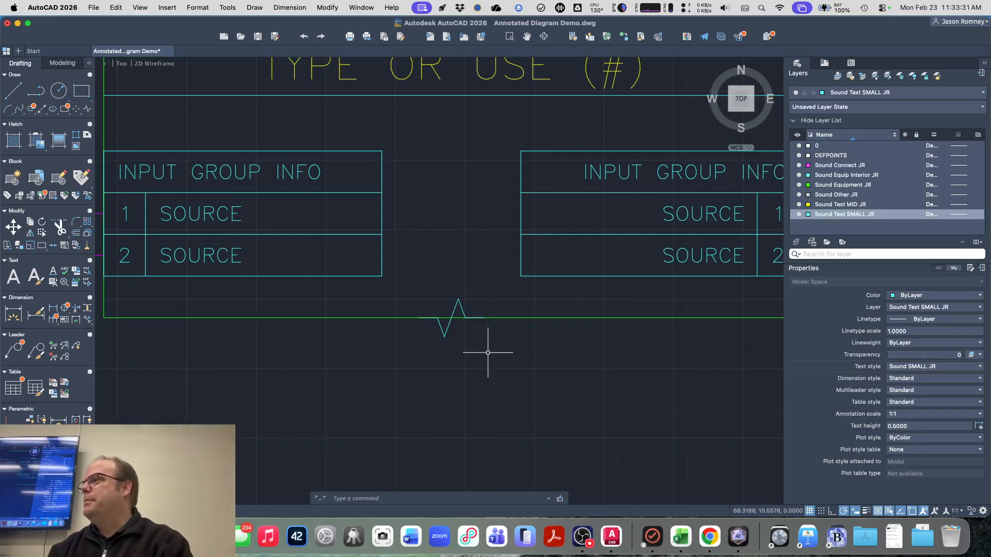
# - Assign the larger break line to the Sound Equipment JR layer
pyautogui.click(454, 310)
pyautogui.click(877, 93)
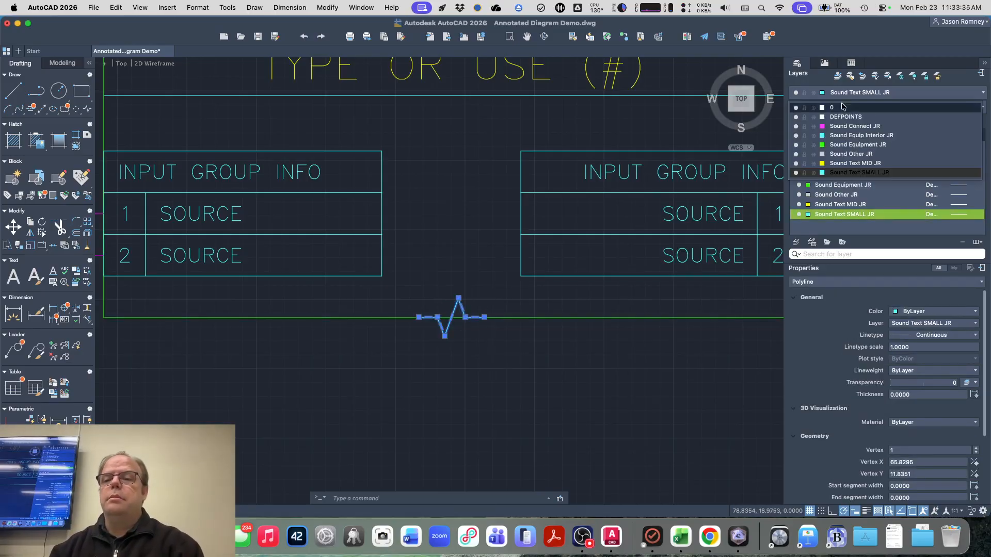
pyautogui.click(857, 147)
pyautogui.press('Escape')
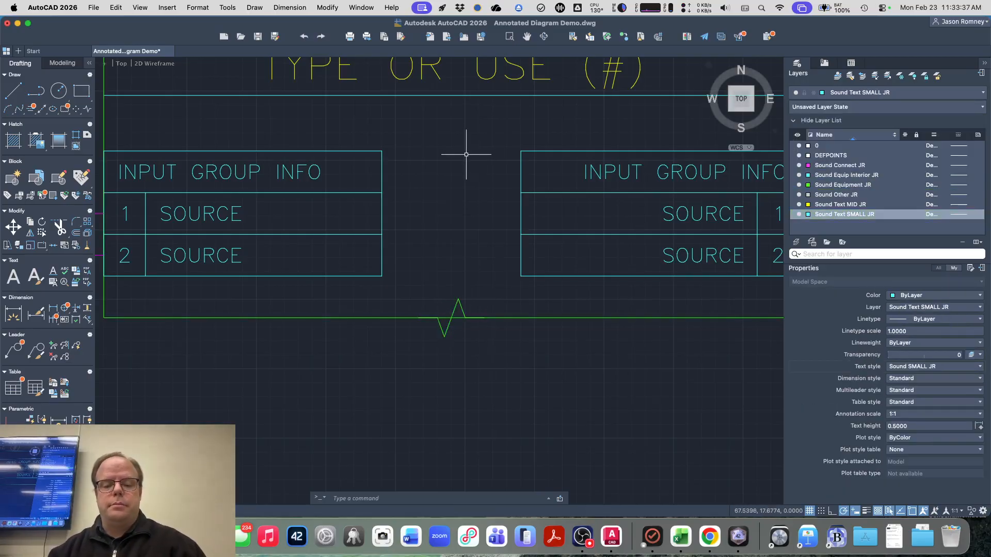
# - Trim the bottom edge through the larger break symbol and the overlapping end segments, using the break line as the cutting edge
pyautogui.write('tr')
pyautogui.press('Return')
pyautogui.write('t')
pyautogui.press('Return')
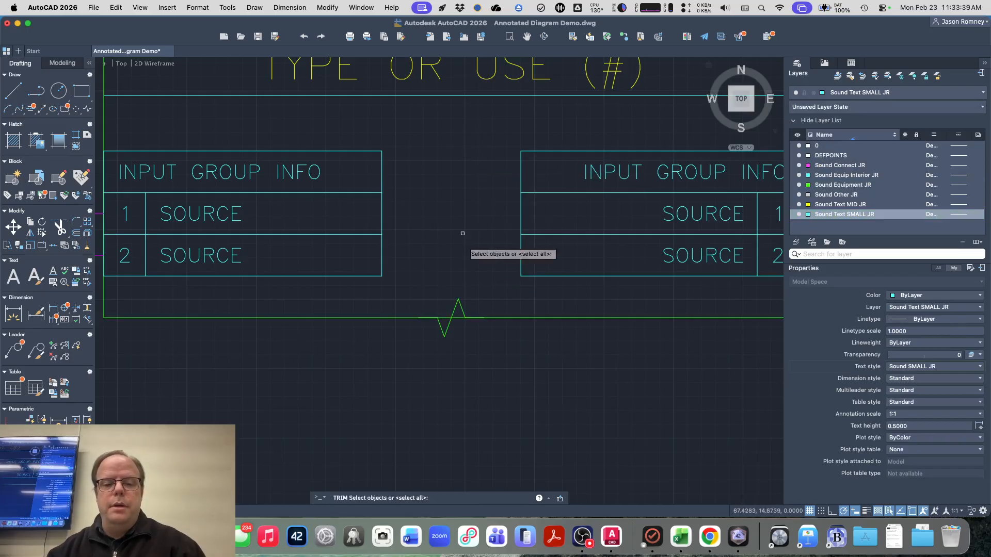
pyautogui.press('Return')
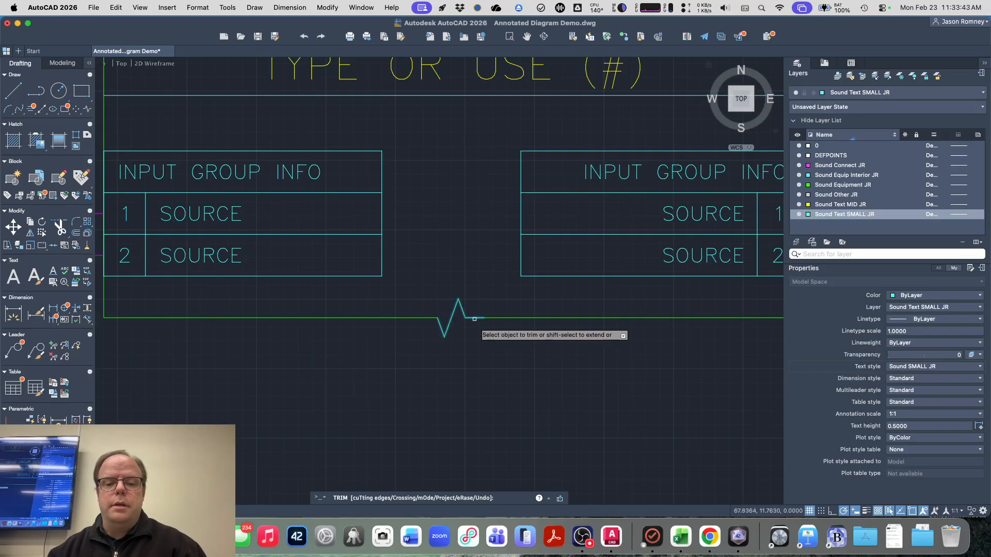
pyautogui.press('Return')
pyautogui.scroll(-2, 464, 343)
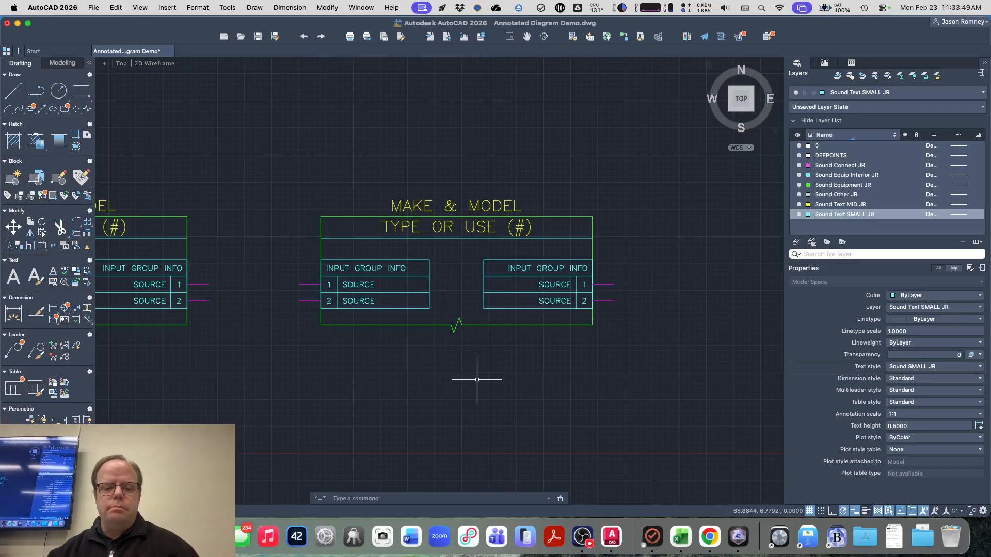
# - Check the remaining symbols in the Chrome reference, then draw a horizontal line about 15.5 units long on Sound Connect JR above the second equipment block
pyautogui.press('super+Tab')
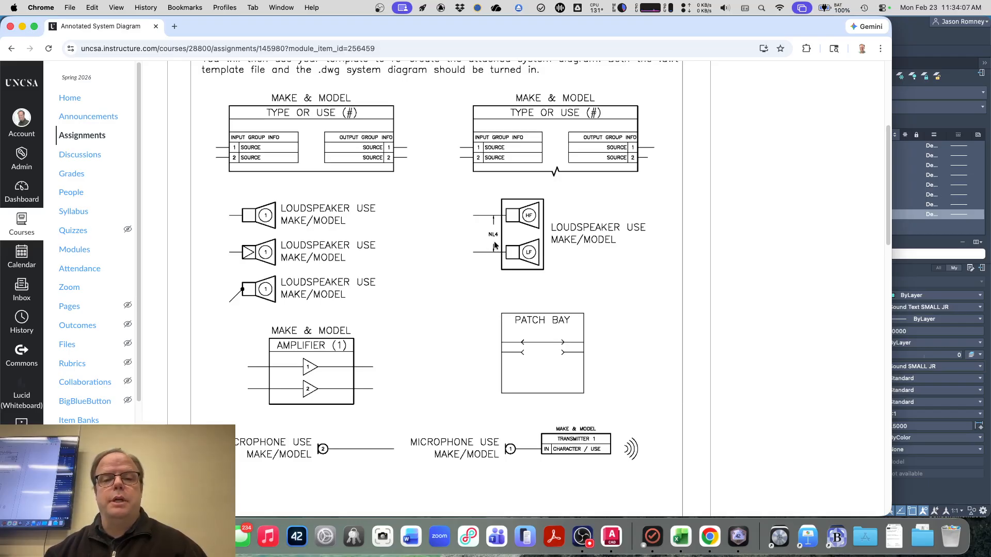
pyautogui.scroll(-1, 490, 227)
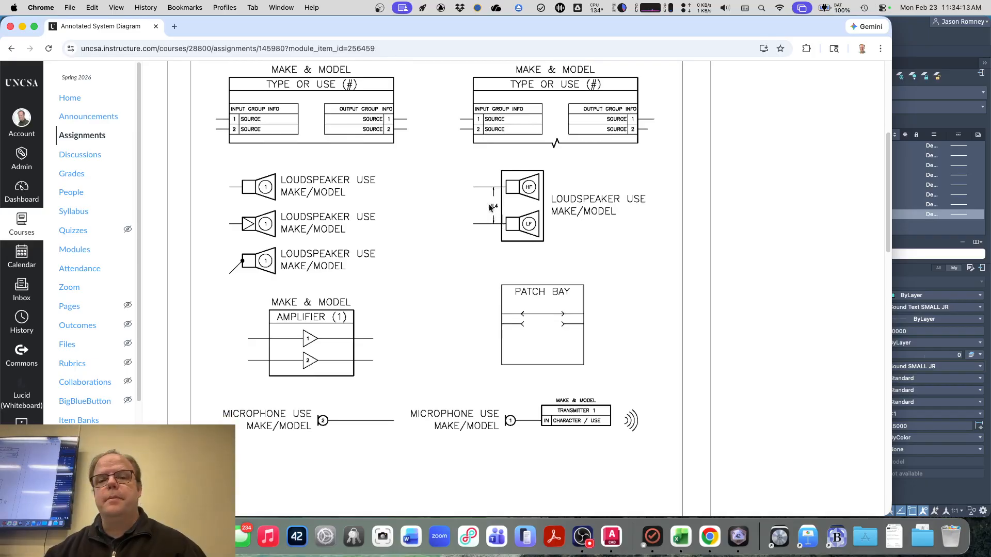
pyautogui.press('super+Tab')
pyautogui.scroll(-4, 493, 287)
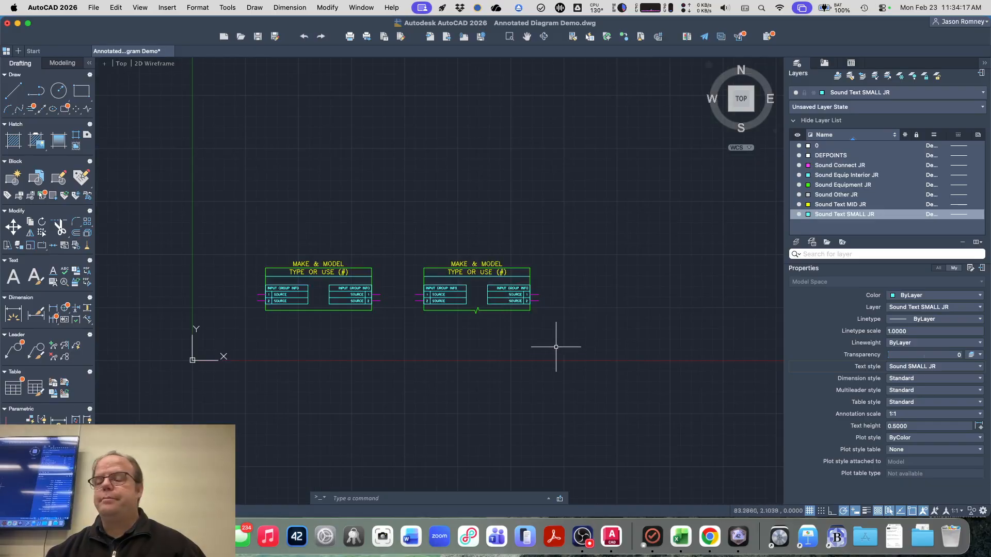
pyautogui.click(880, 93)
pyautogui.click(870, 127)
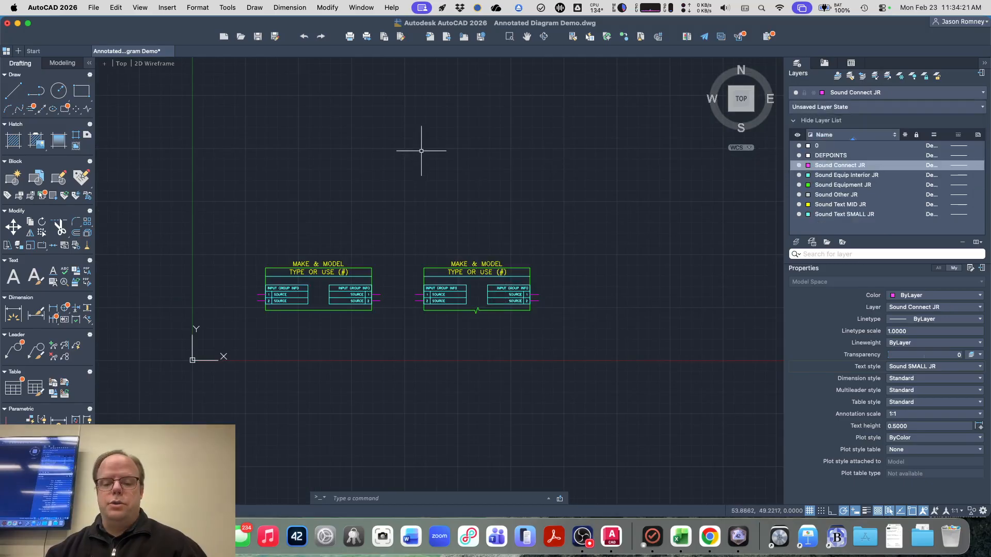
pyautogui.write('l')
pyautogui.press('Return')
pyautogui.click(417, 148)
pyautogui.click(484, 148)
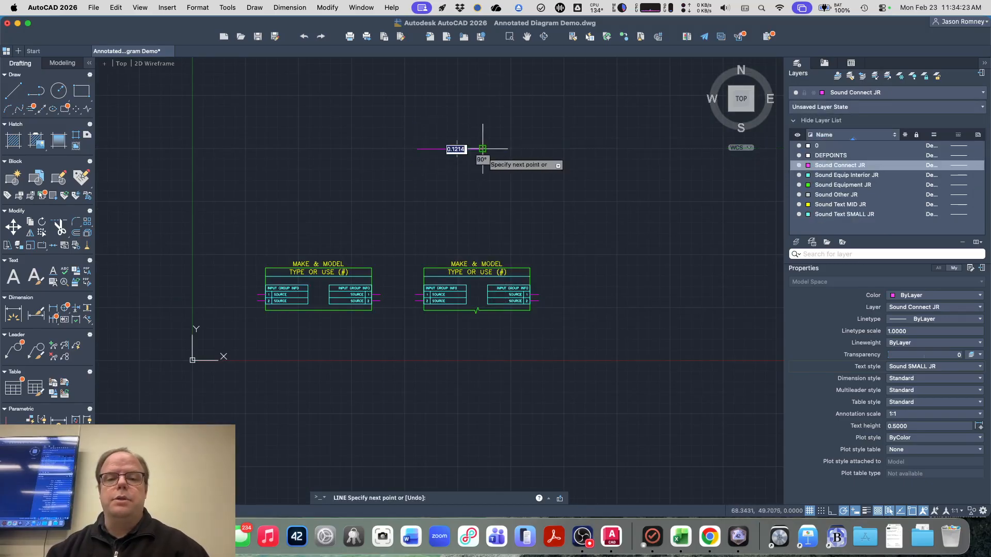
pyautogui.press('Return')
# - Copy the new connection line straight down by about 8.5 units
pyautogui.write('co')
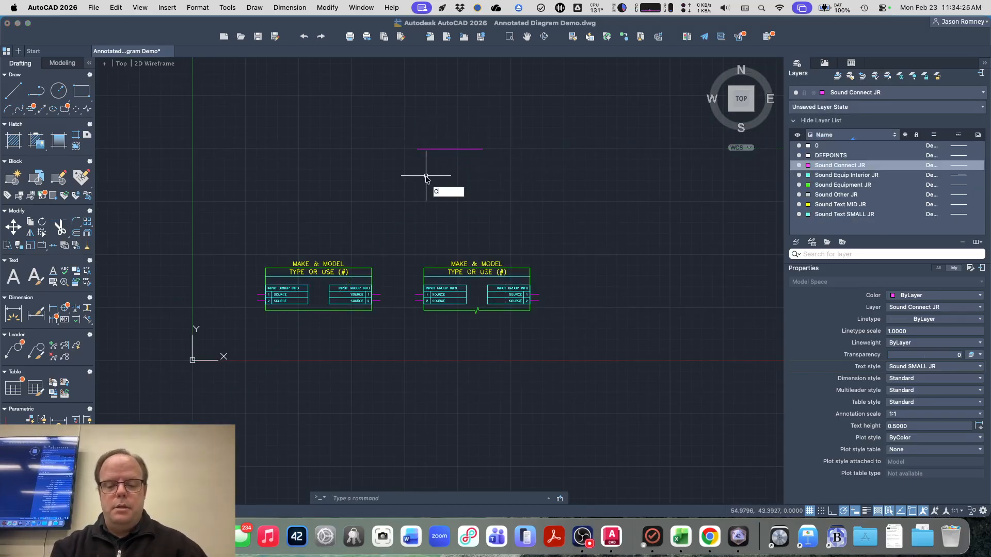
pyautogui.press('Return')
pyautogui.click(432, 148)
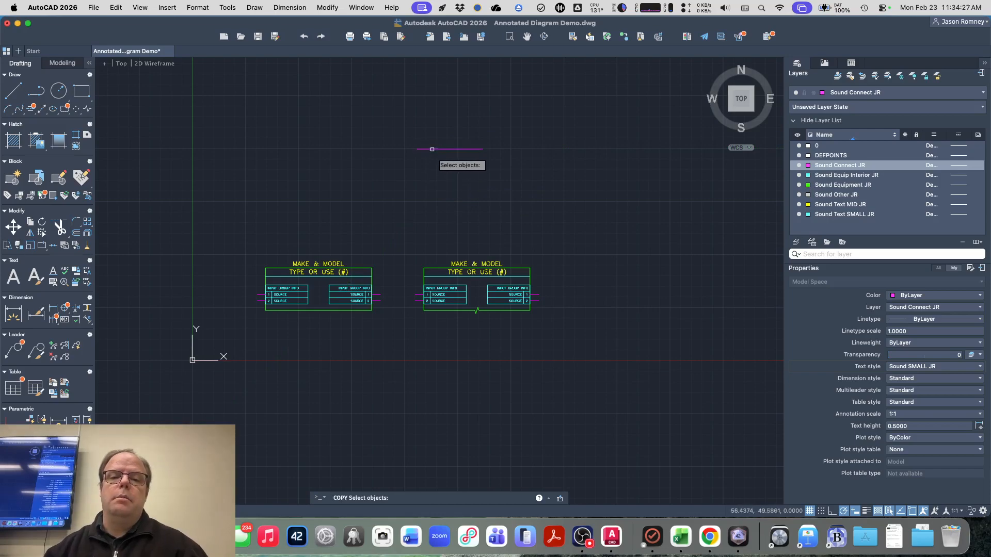
pyautogui.press('Return')
pyautogui.click(416, 148)
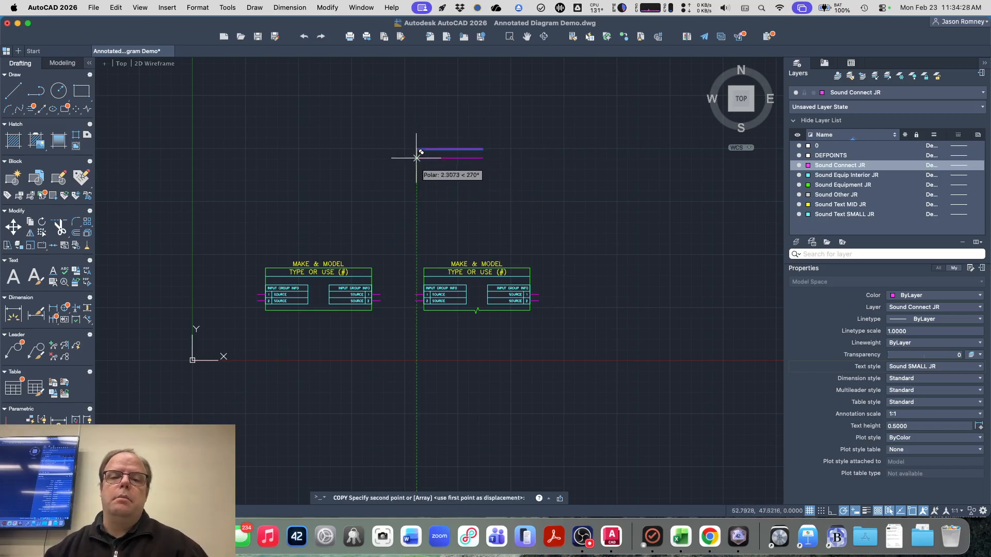
pyautogui.click(416, 184)
pyautogui.press('Escape')
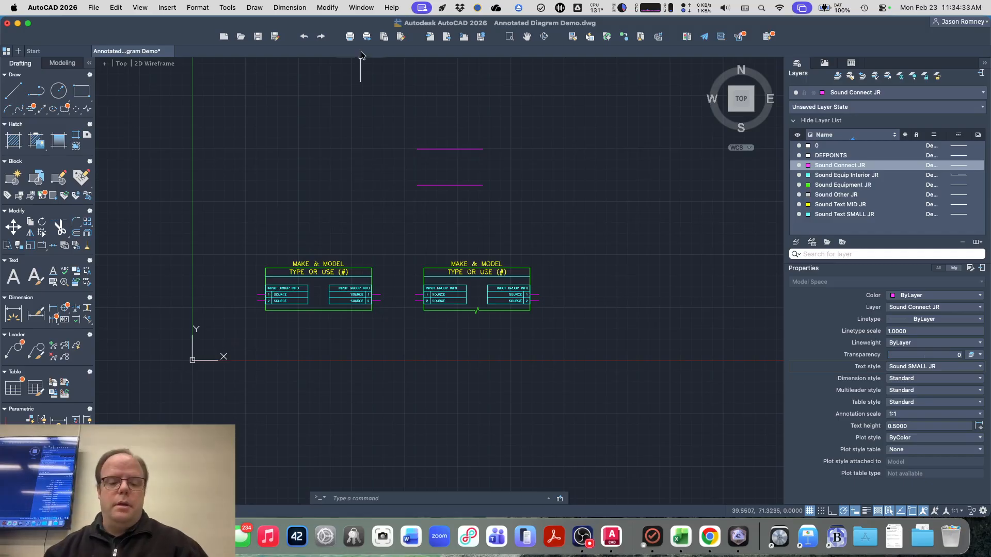
# - Create a dimension style named SOUND DIM JR, starting from Standard and used for all dimensions
pyautogui.write('DIM')
pyautogui.press('Escape')
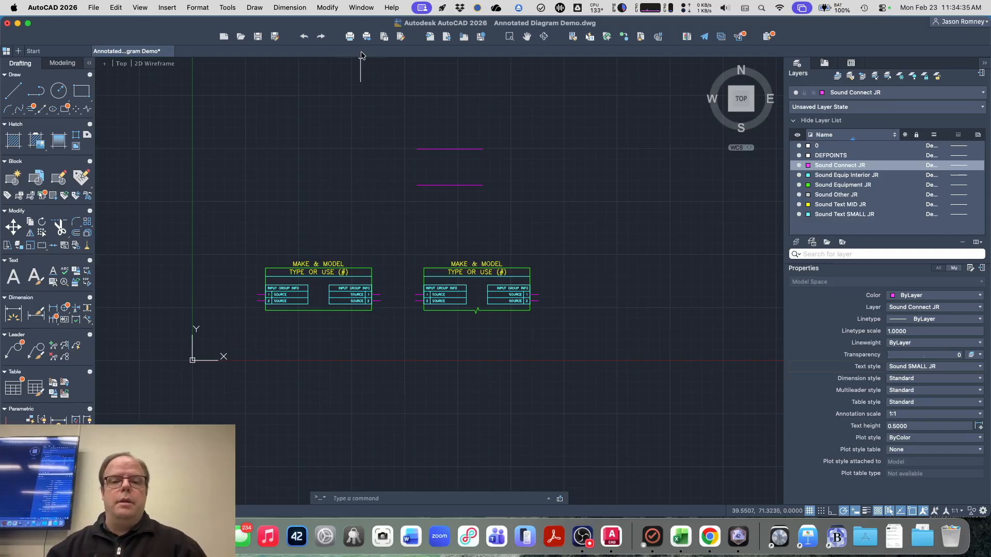
pyautogui.write('DIM')
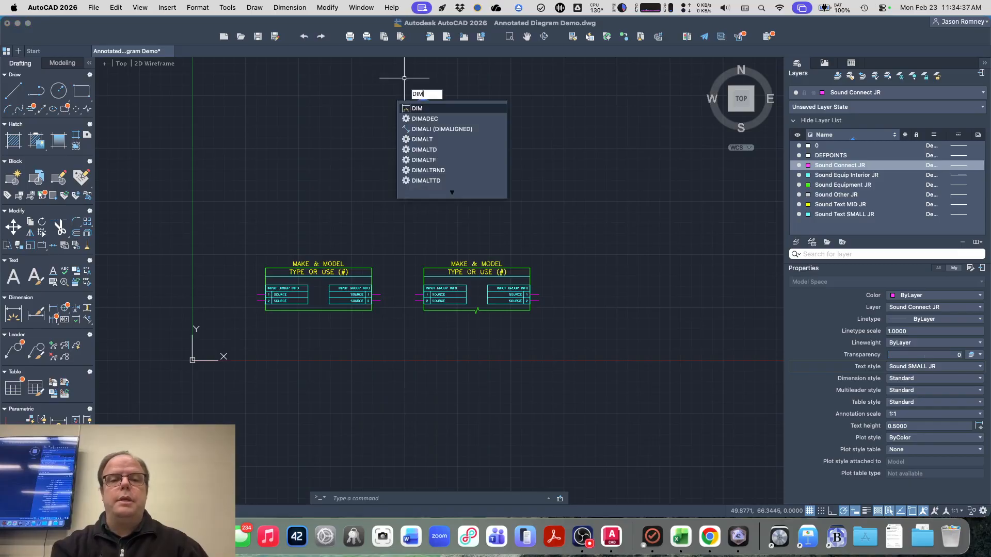
pyautogui.write('STY')
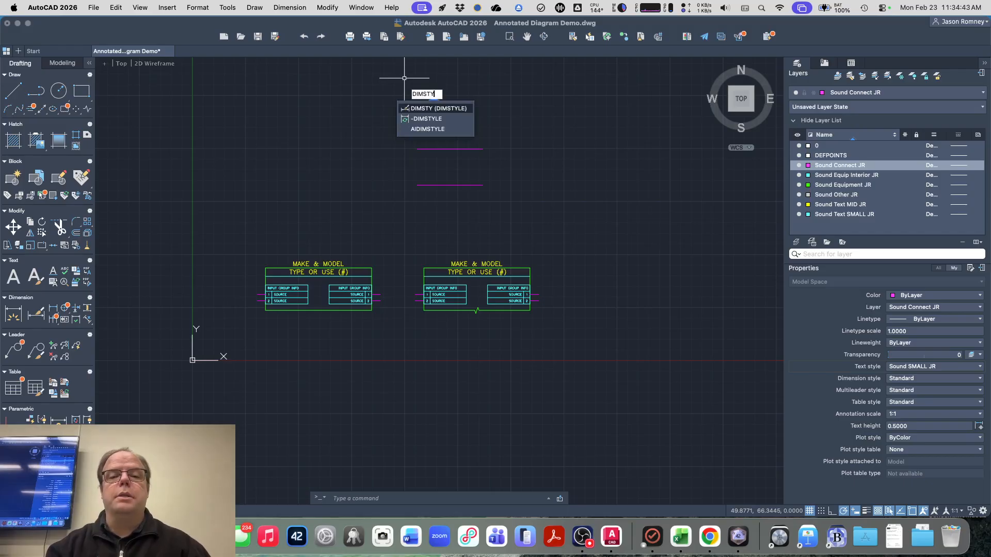
pyautogui.press('Return')
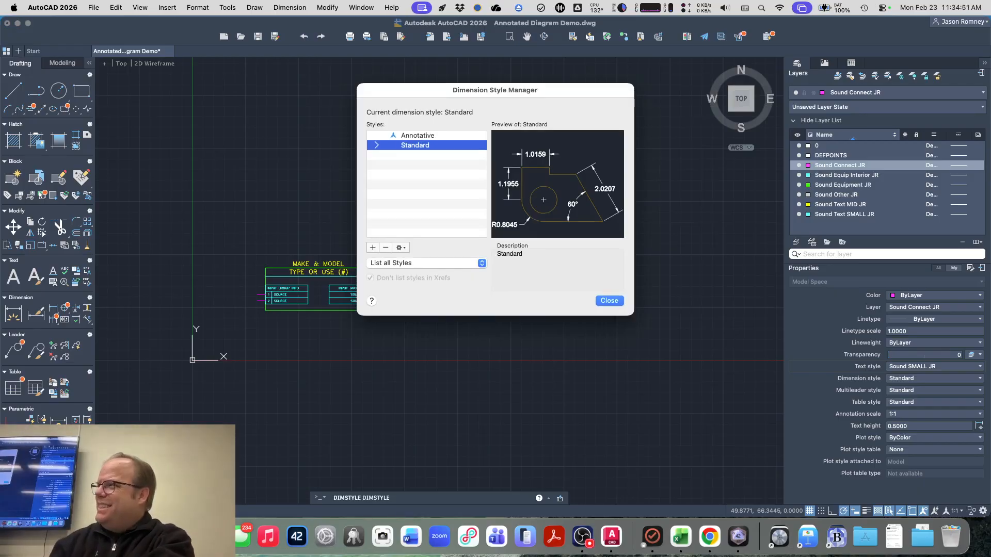
pyautogui.click(373, 248)
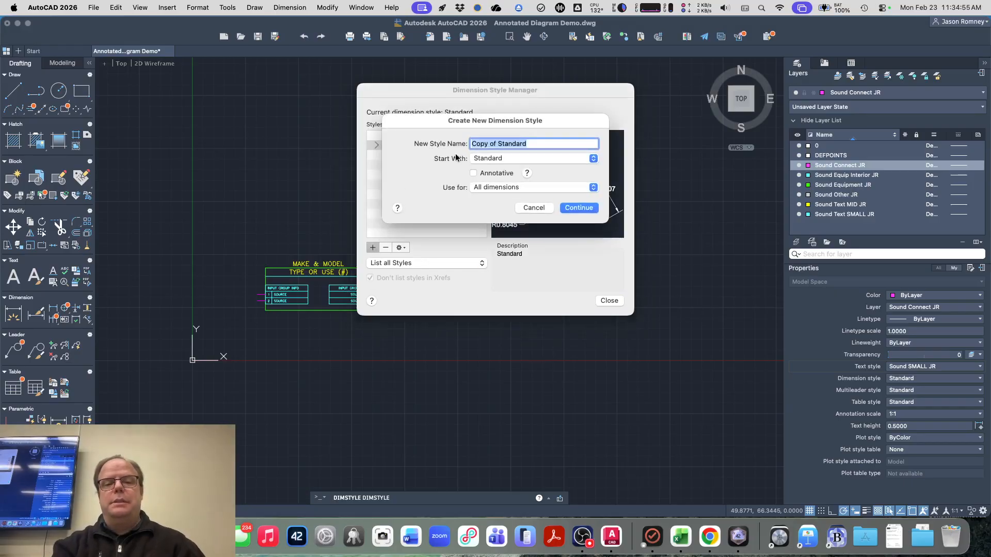
pyautogui.write('SOUND DIM JR')
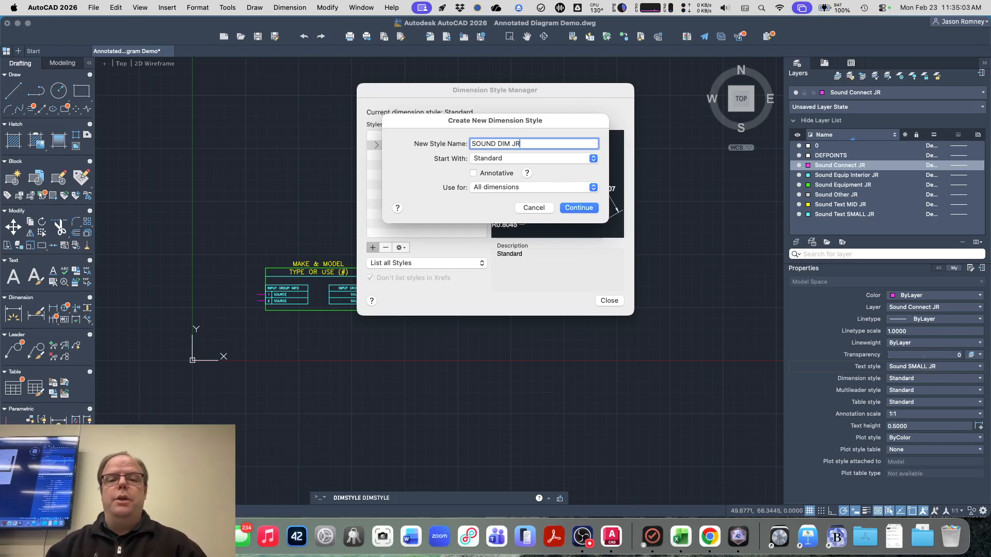
pyautogui.click(506, 159)
pyautogui.click(503, 159)
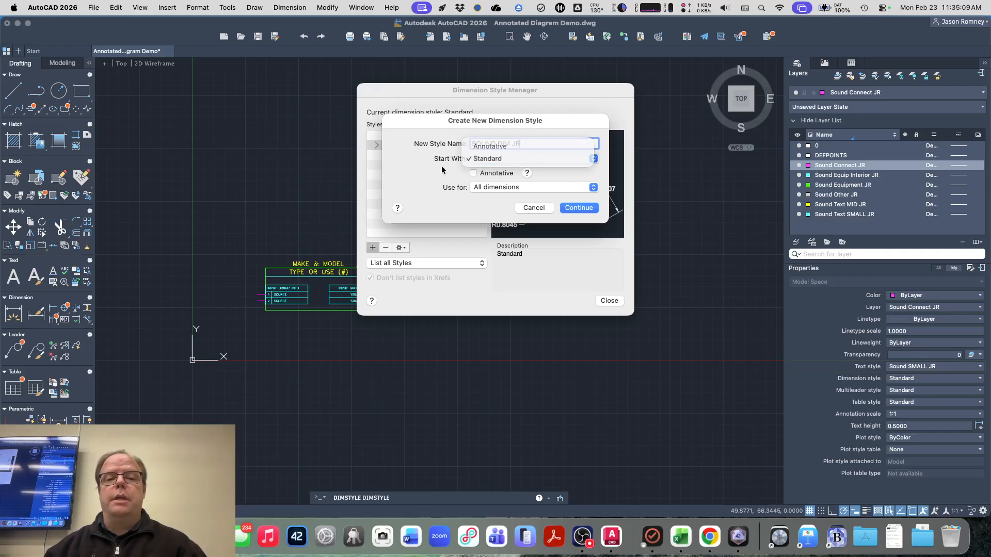
pyautogui.click(488, 189)
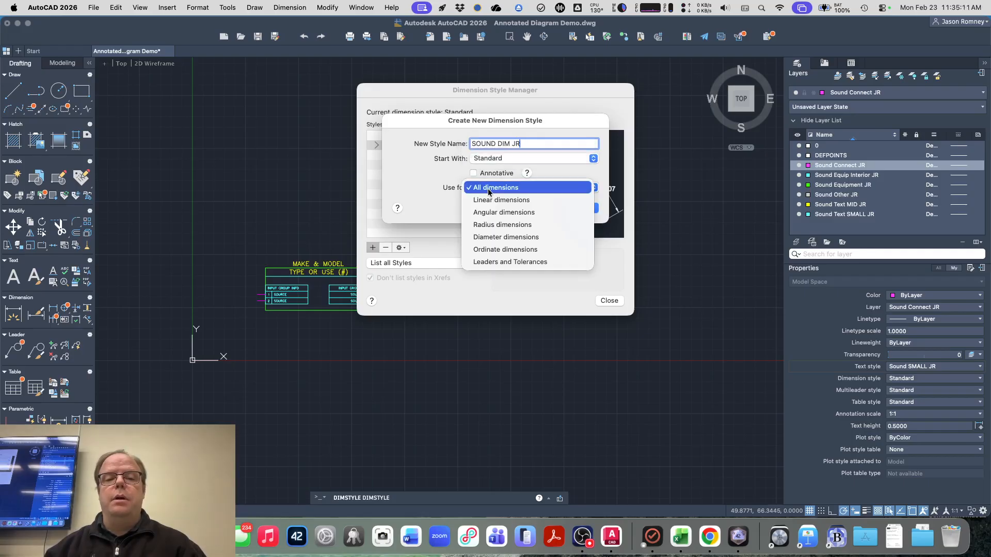
pyautogui.click(436, 192)
pyautogui.click(579, 208)
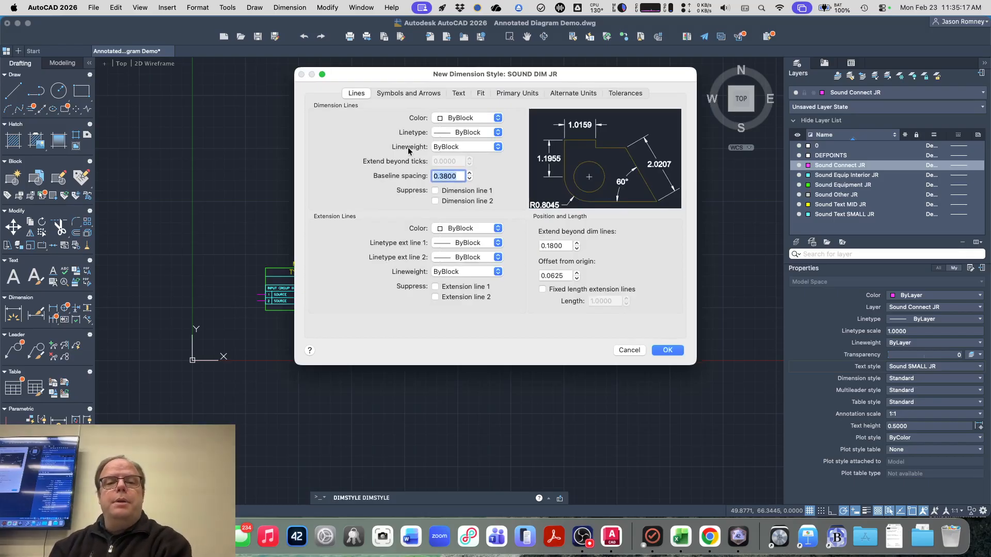
# - Set the new dimension style's text style to Sound SMALL JR and save the style
pyautogui.click(458, 94)
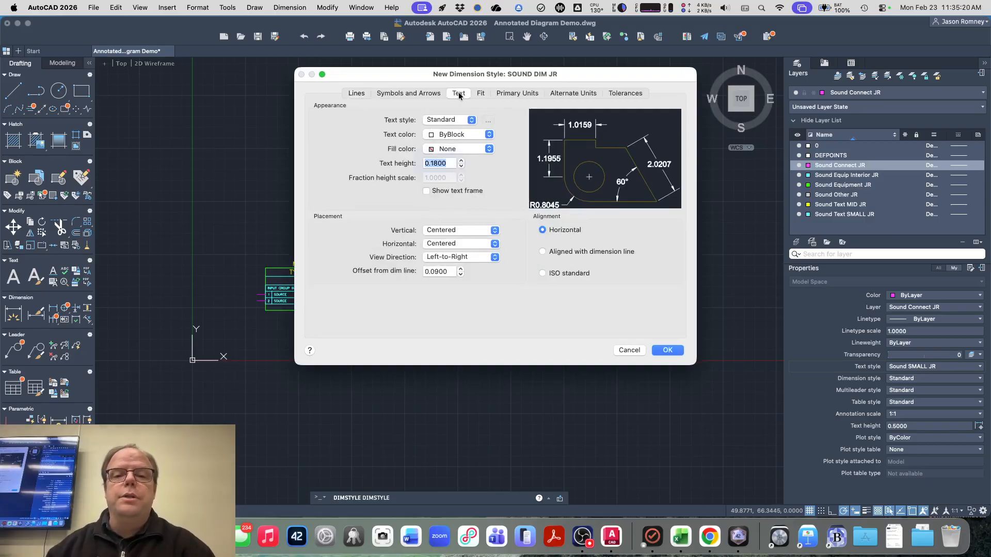
pyautogui.click(447, 119)
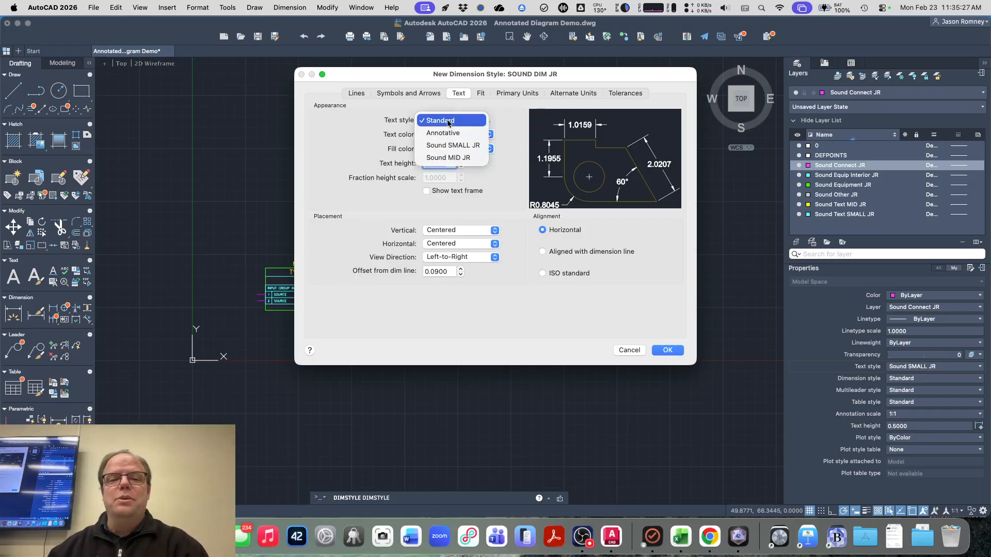
pyautogui.click(447, 145)
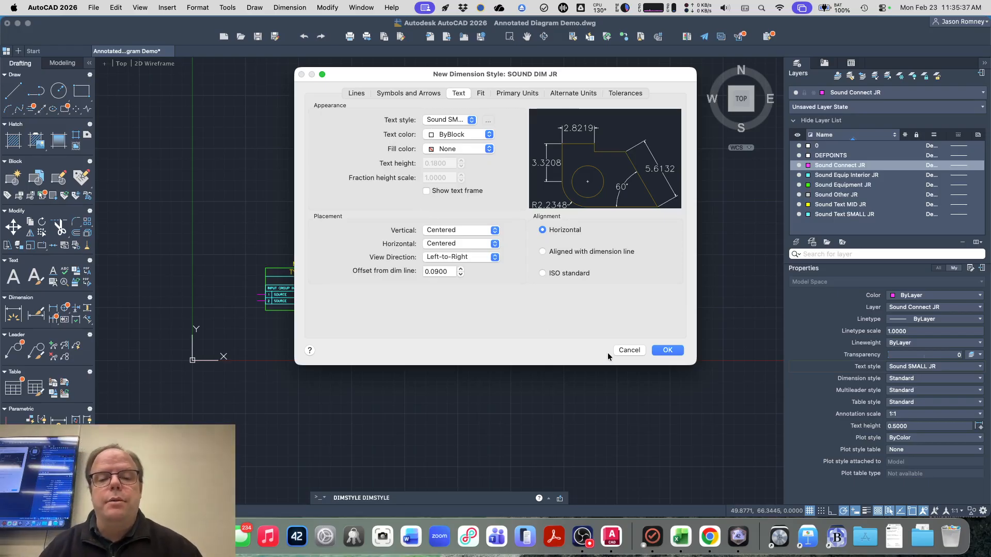
pyautogui.click(666, 350)
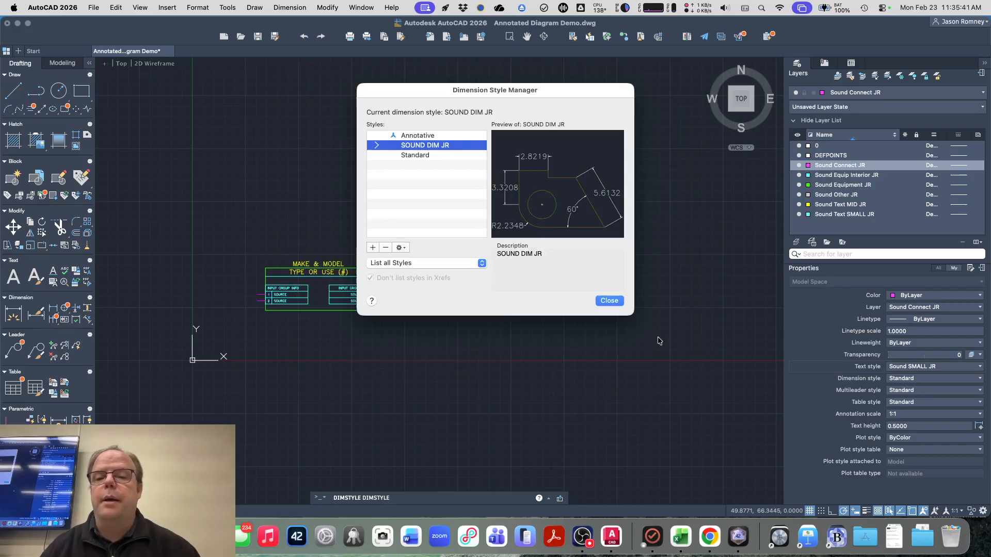
pyautogui.click(609, 301)
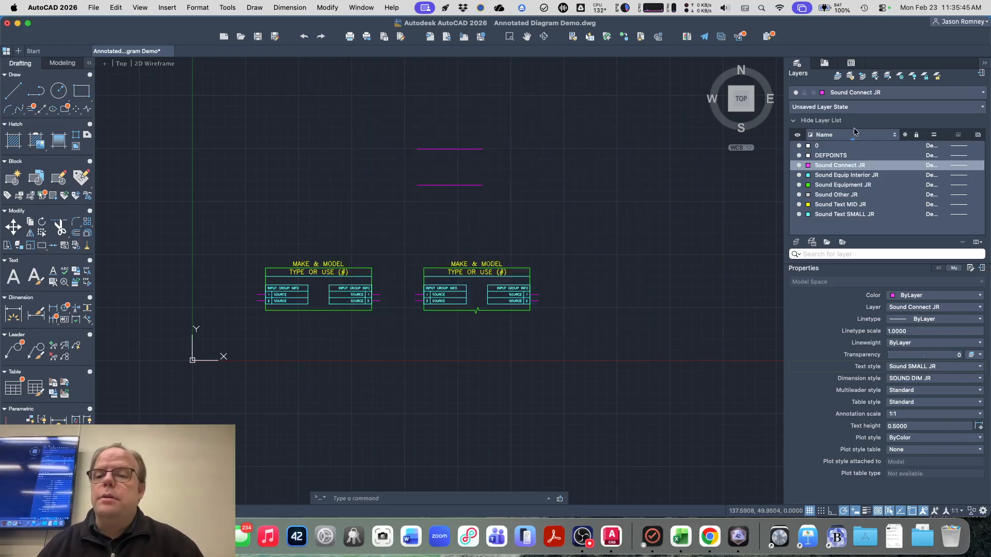
# - Make Sound Text SMALL JR the current layer, try a vertical dimension between the two connection lines, and delete that dimension
pyautogui.click(856, 93)
pyautogui.click(867, 173)
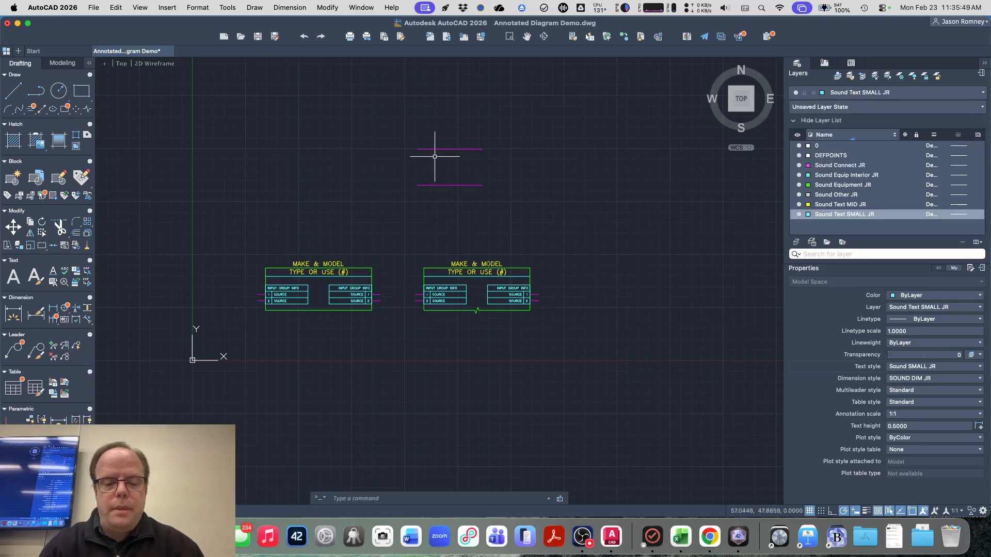
pyautogui.write('DIM')
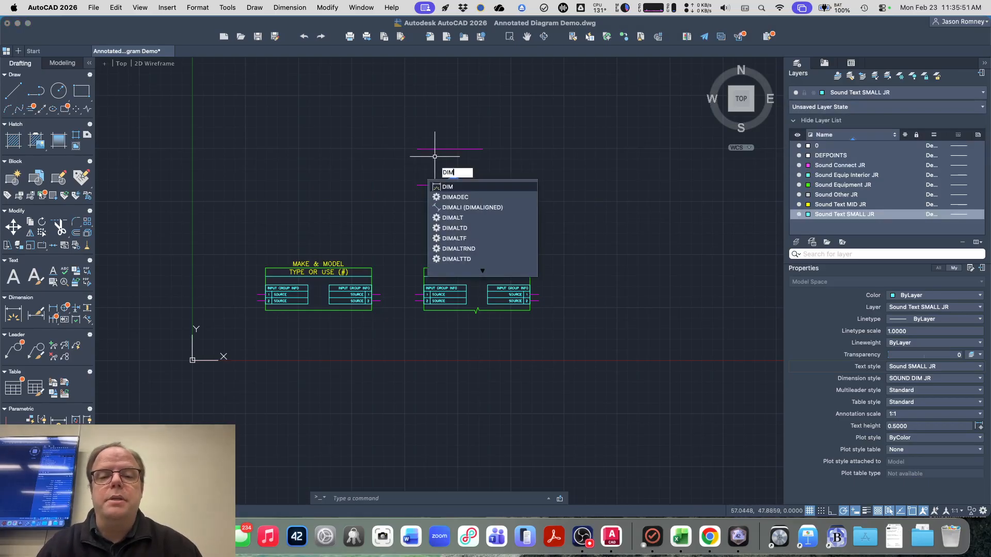
pyautogui.press('Return')
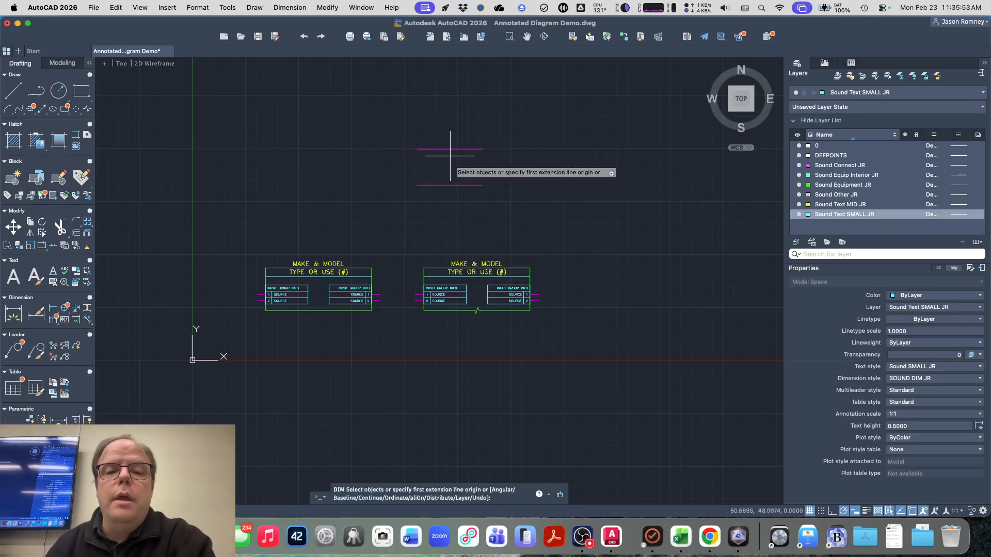
pyautogui.click(449, 148)
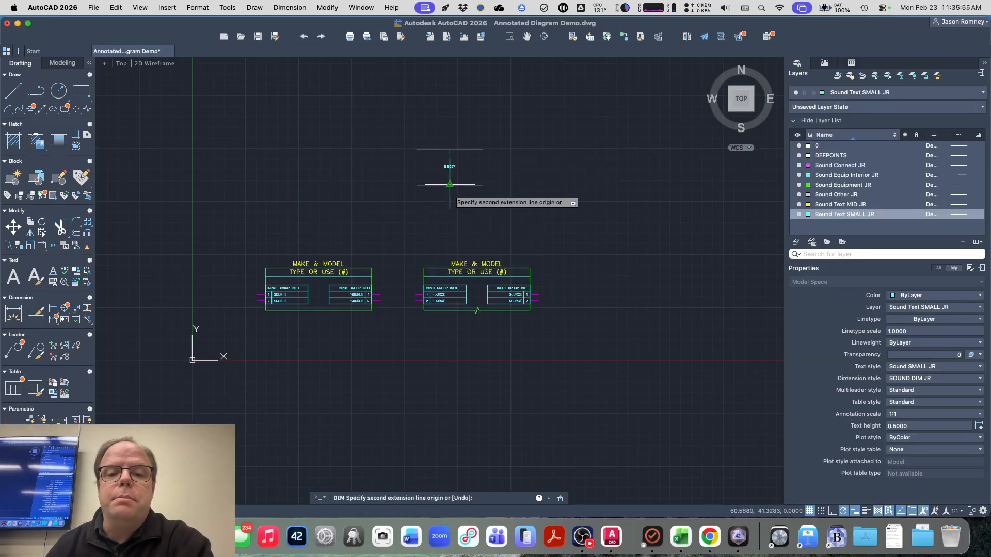
pyautogui.click(449, 185)
pyautogui.scroll(5, 455, 176)
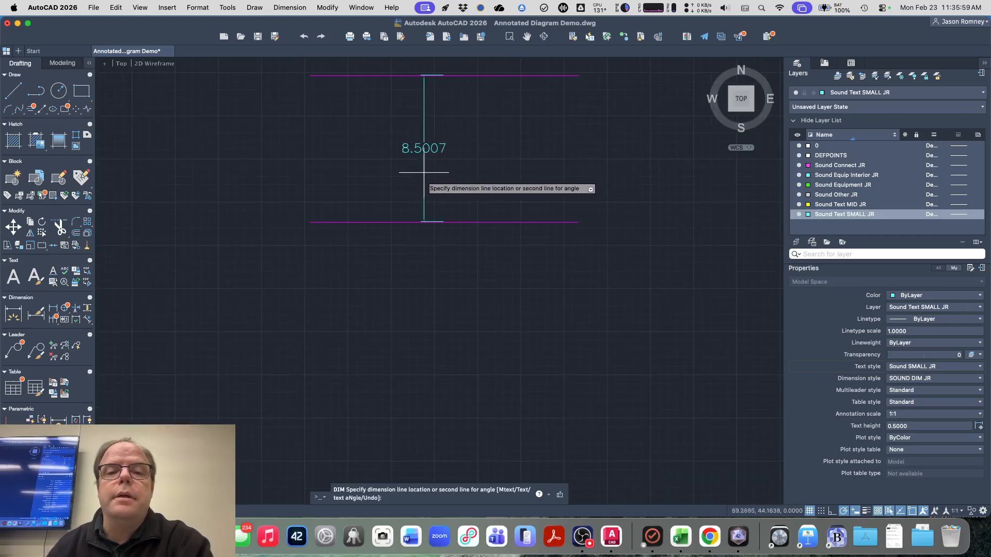
pyautogui.click(415, 168)
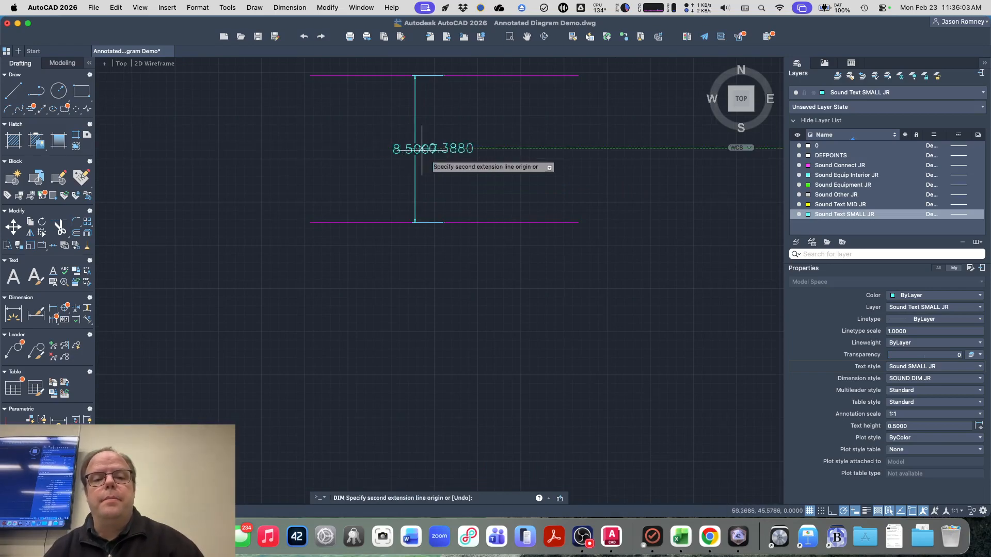
pyautogui.press('Escape')
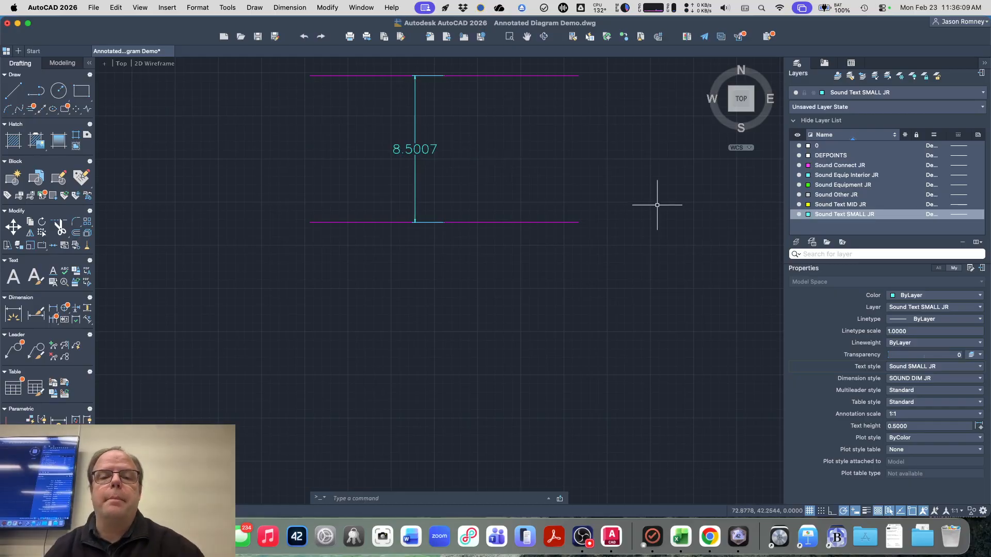
pyautogui.click(421, 148)
pyautogui.press('Delete')
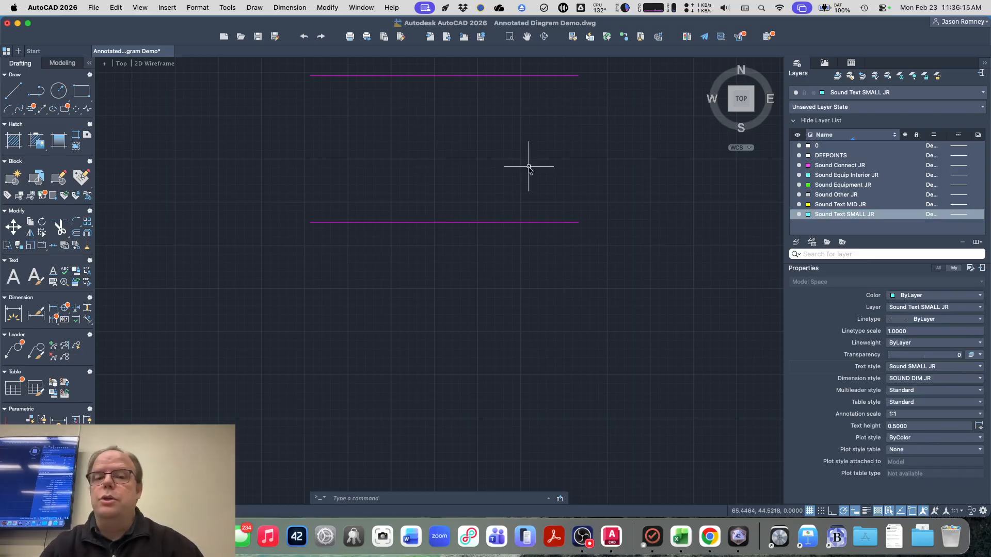
# - Check which text style the SOUND DIM JR dimension style uses
pyautogui.write('DIMSTY')
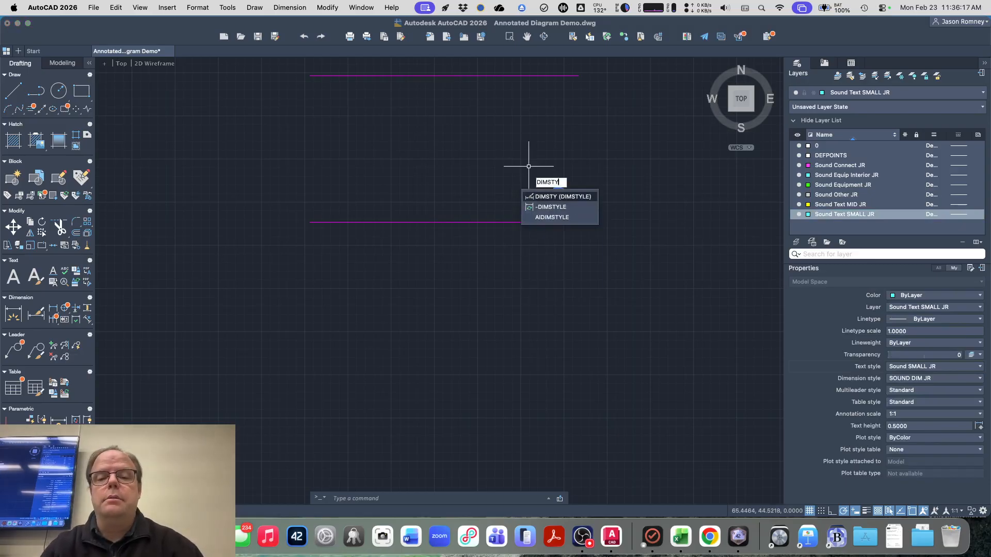
pyautogui.press('Return')
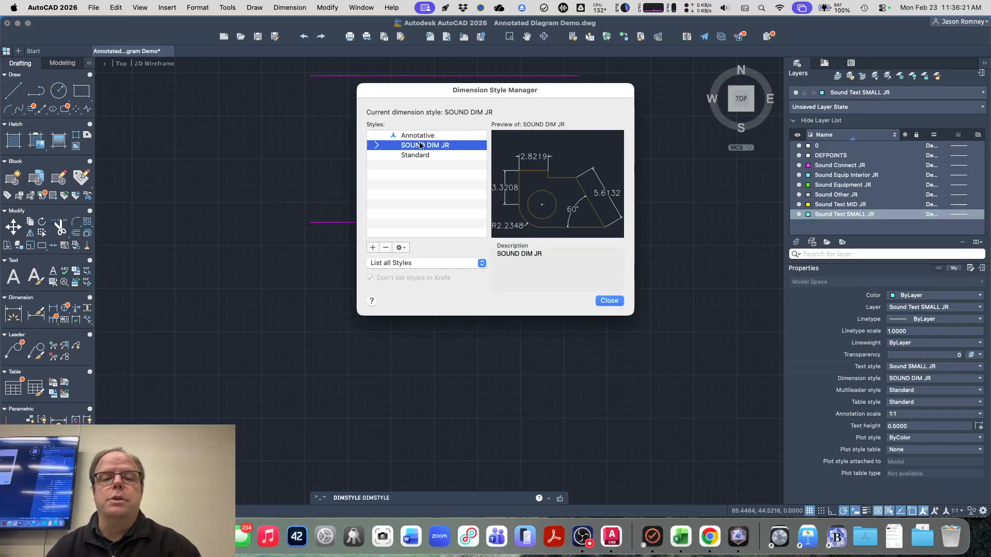
pyautogui.click(401, 247)
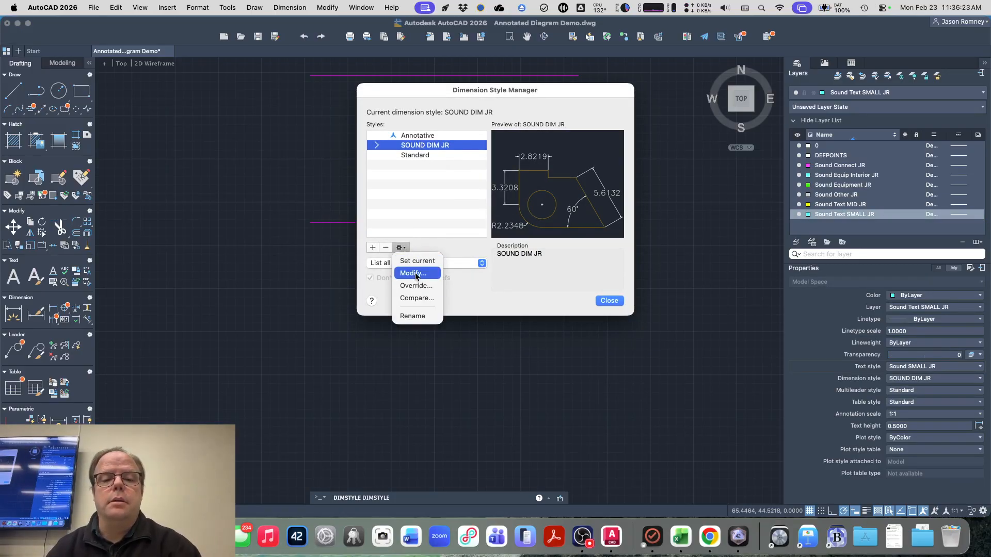
pyautogui.click(415, 274)
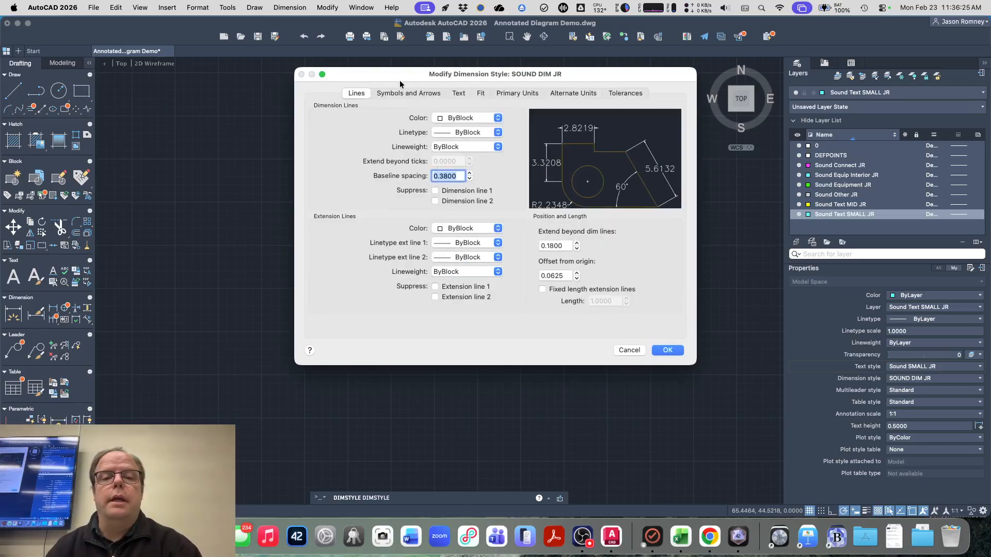
pyautogui.click(457, 93)
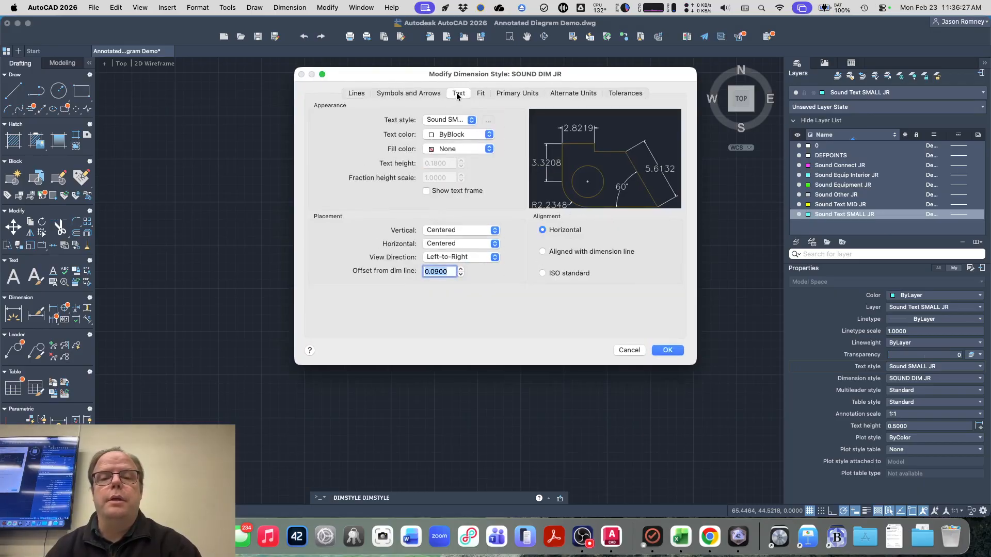
pyautogui.click(447, 119)
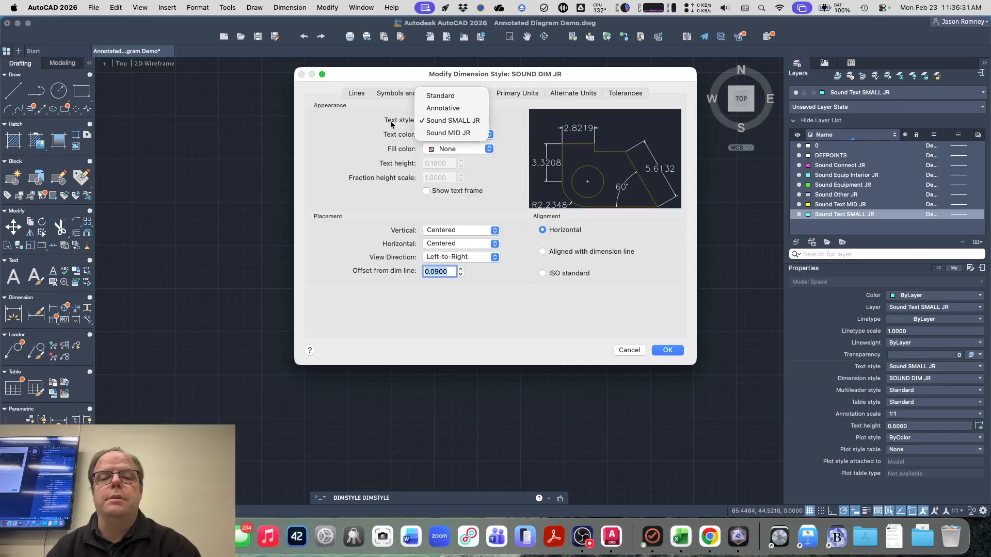
pyautogui.click(368, 123)
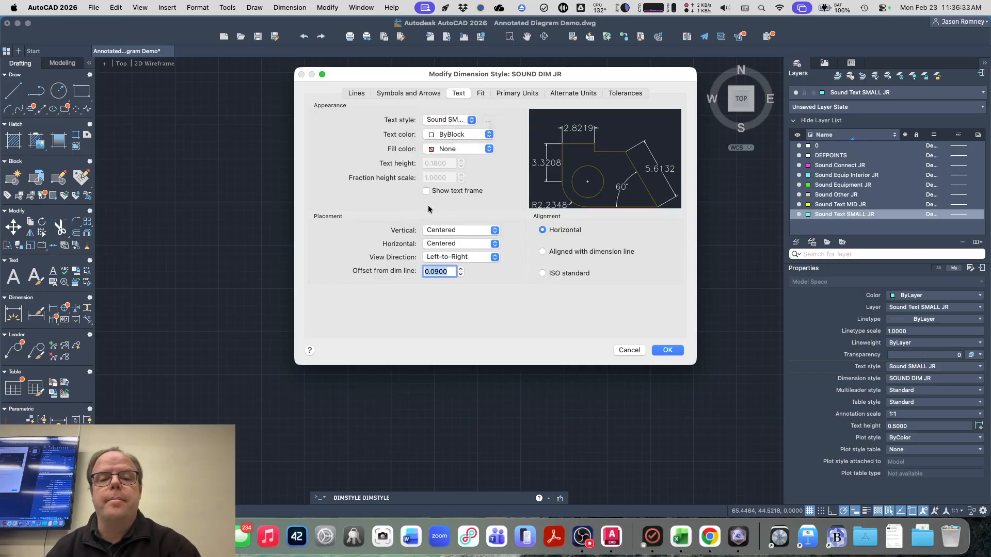
pyautogui.click(665, 350)
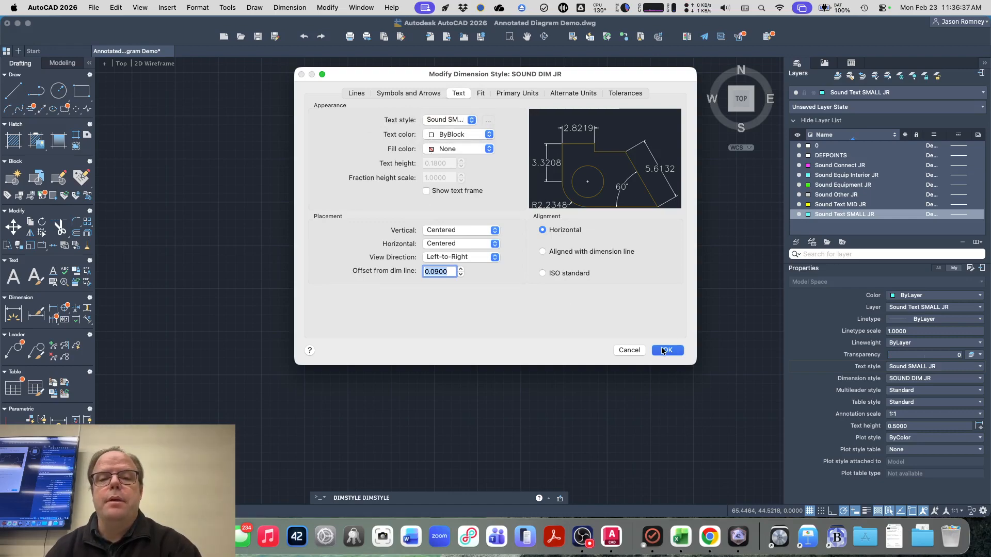
pyautogui.click(606, 301)
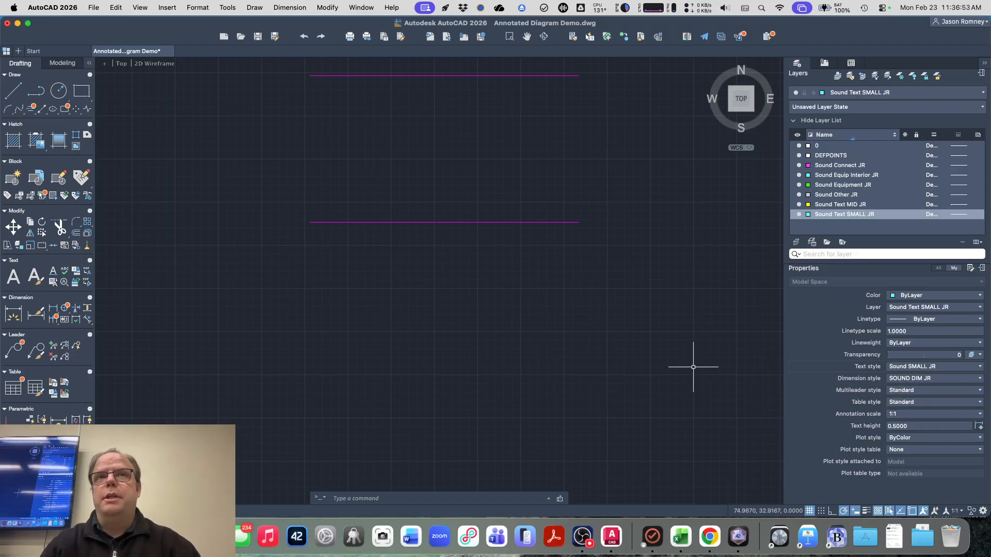
# - Try to delete the SOUND DIM JR dimension style
pyautogui.write('D')
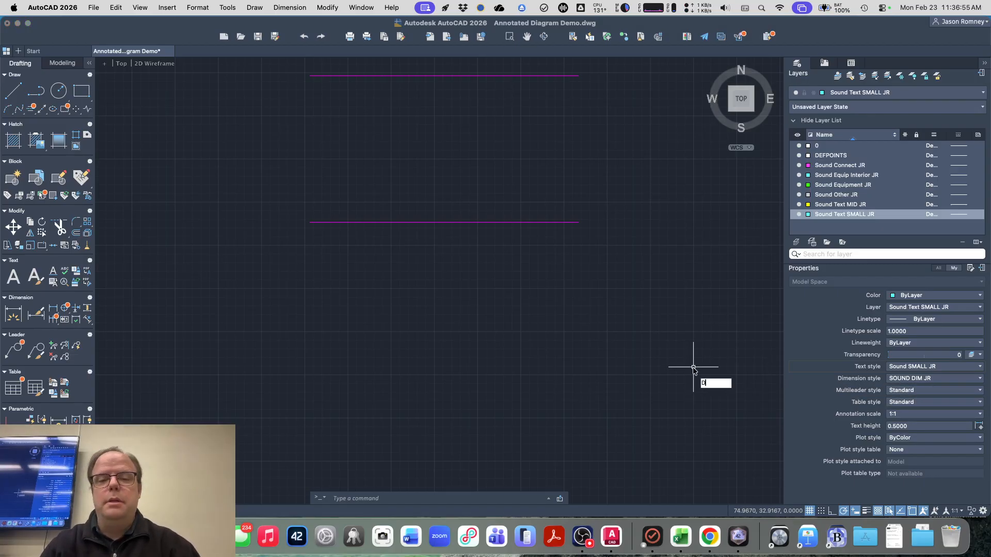
pyautogui.write('IMSTYLE')
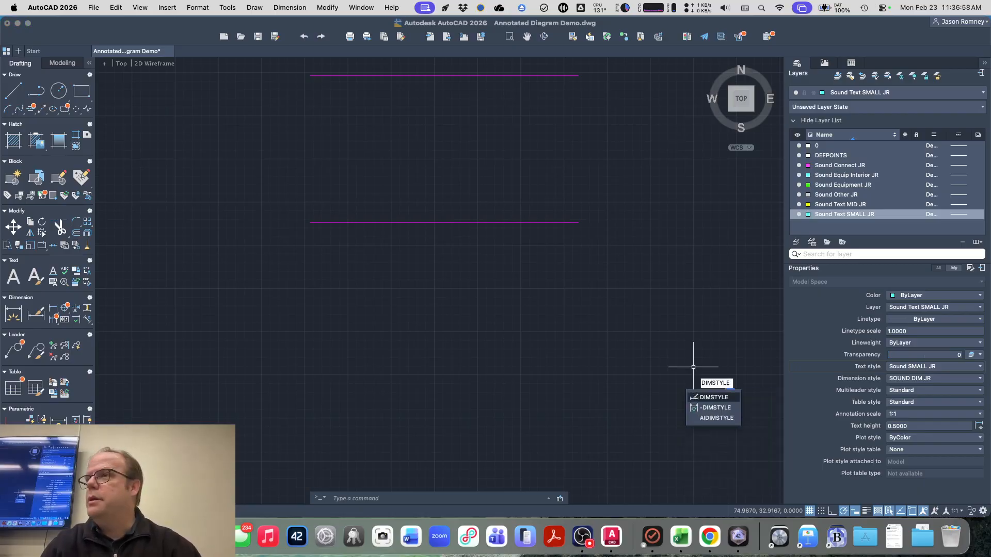
pyautogui.press('Return')
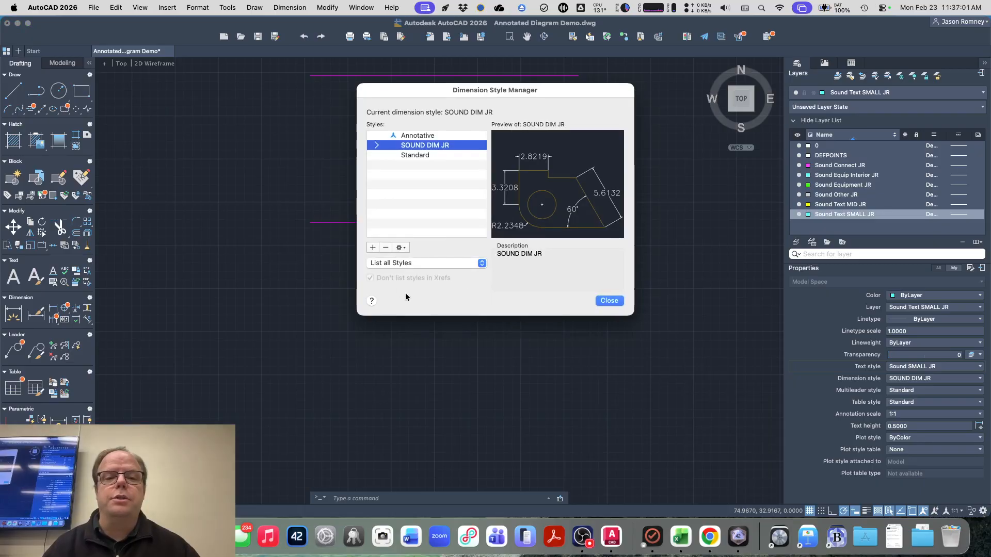
pyautogui.click(385, 247)
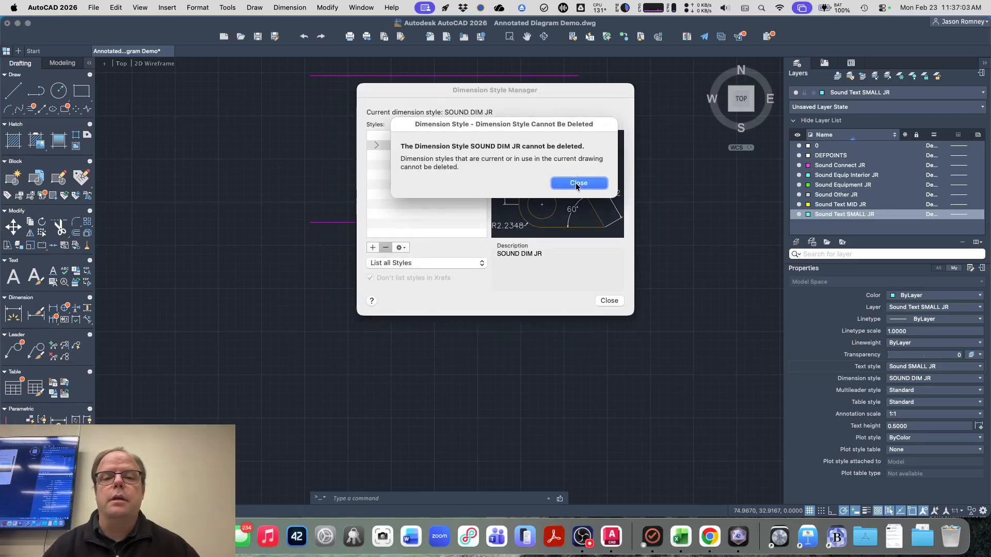
pyautogui.click(577, 184)
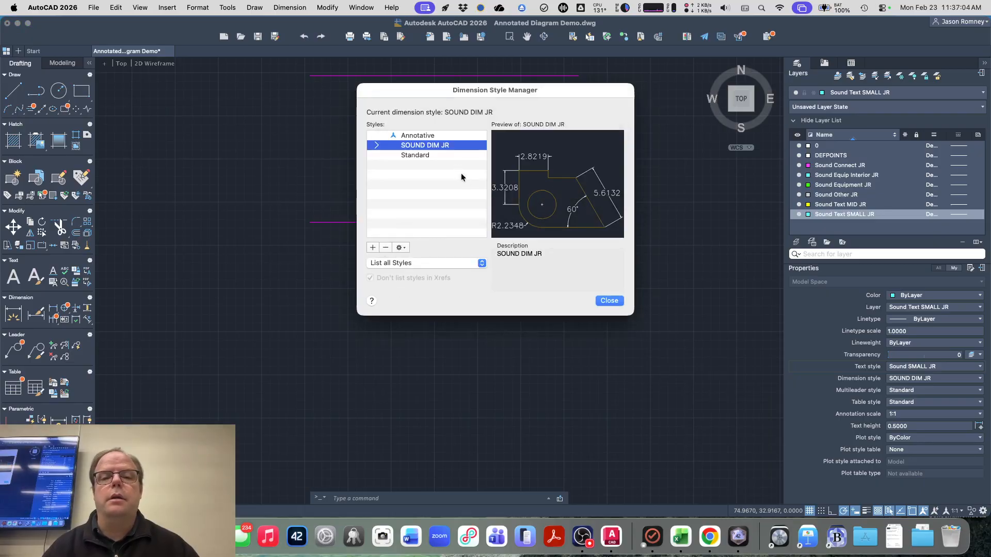
# - Modify the SOUND DIM JR dimension style, reselecting Sound SMALL JR as its text style, and save it
pyautogui.click(418, 156)
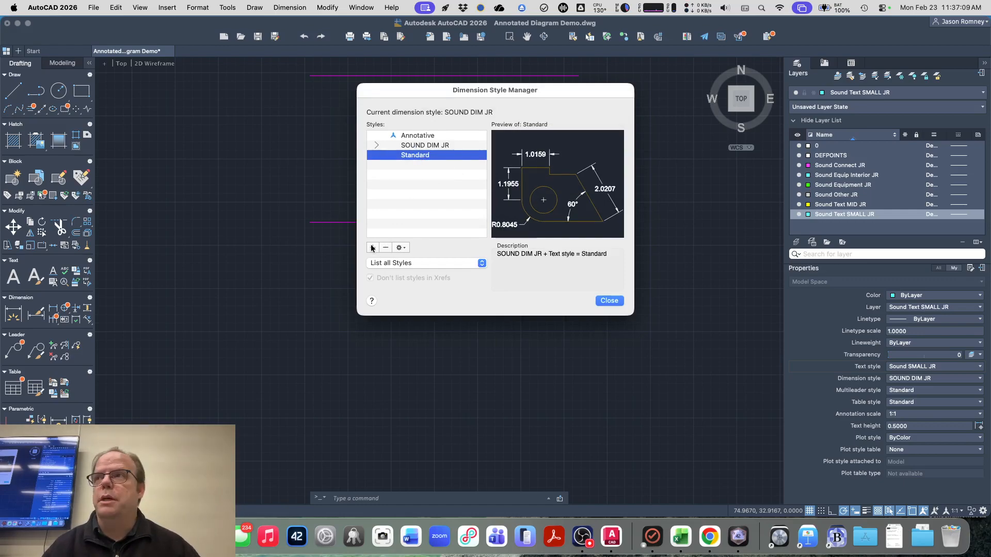
pyautogui.click(438, 146)
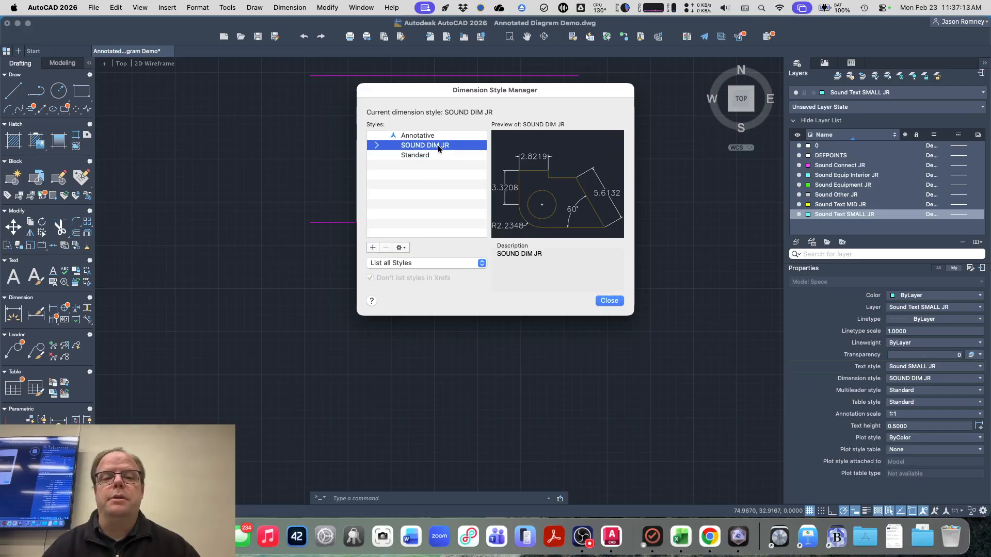
pyautogui.click(401, 248)
pyautogui.click(408, 275)
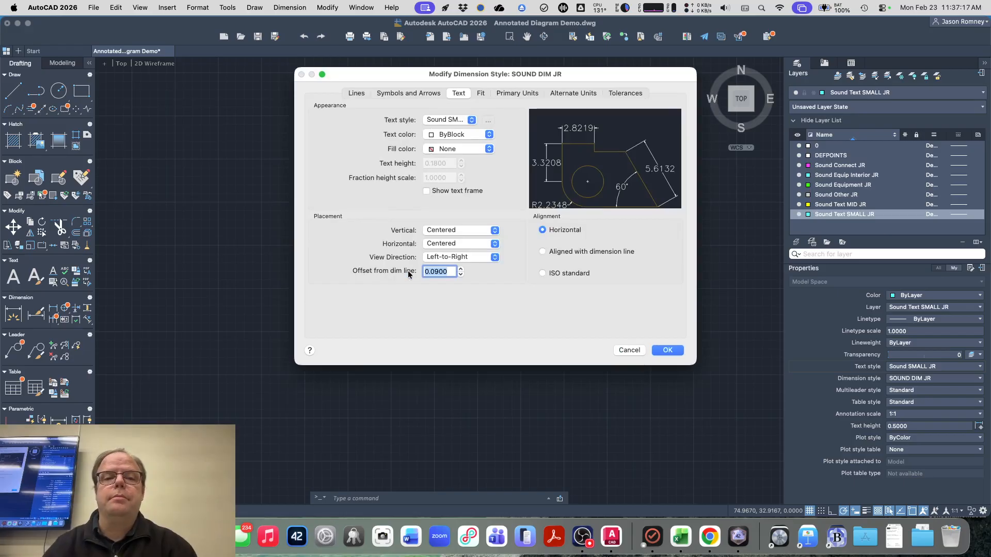
pyautogui.click(360, 92)
pyautogui.click(405, 94)
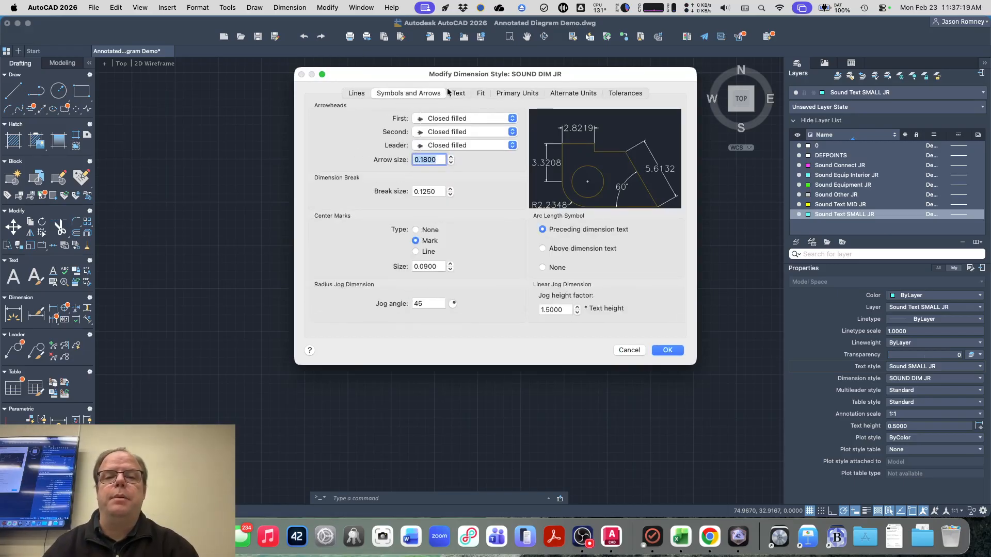
pyautogui.click(459, 94)
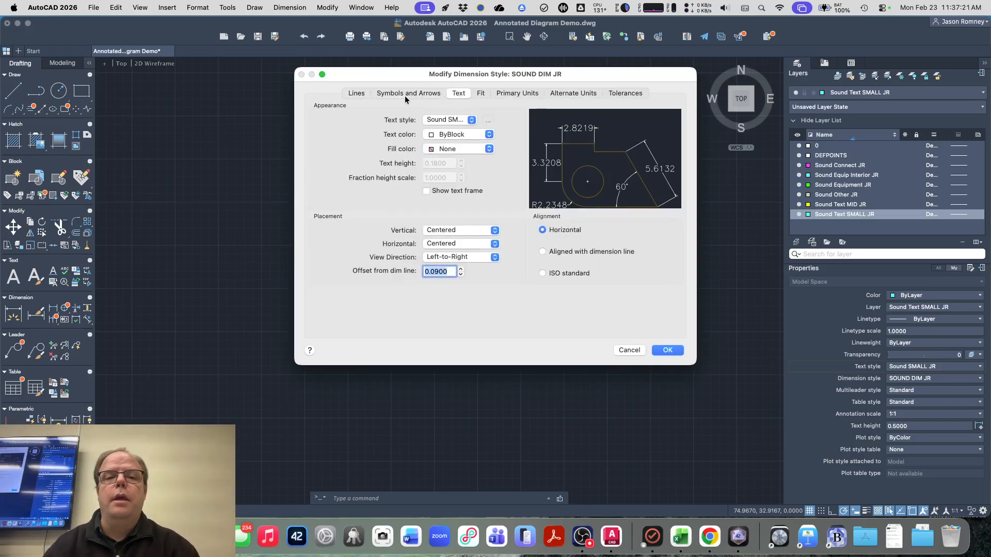
pyautogui.click(442, 121)
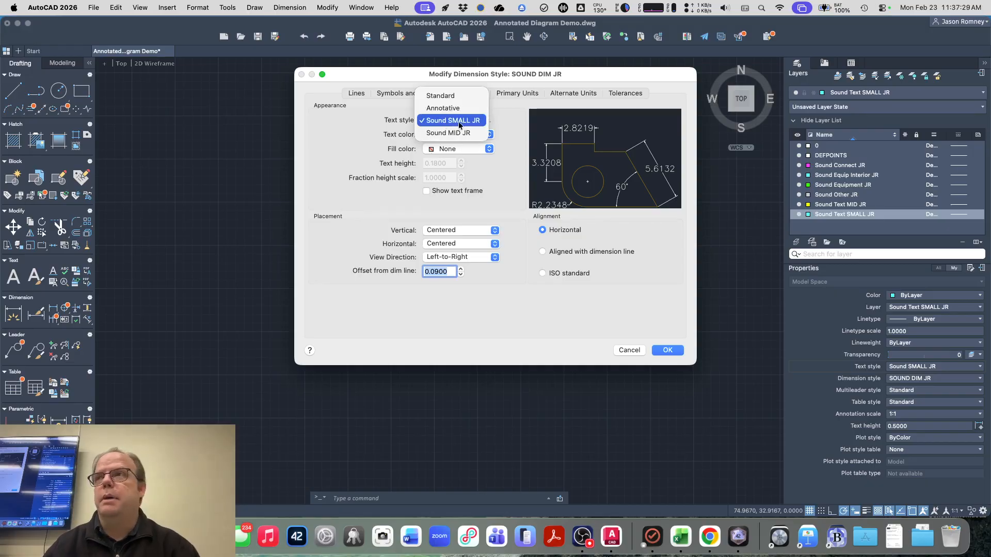
pyautogui.click(460, 123)
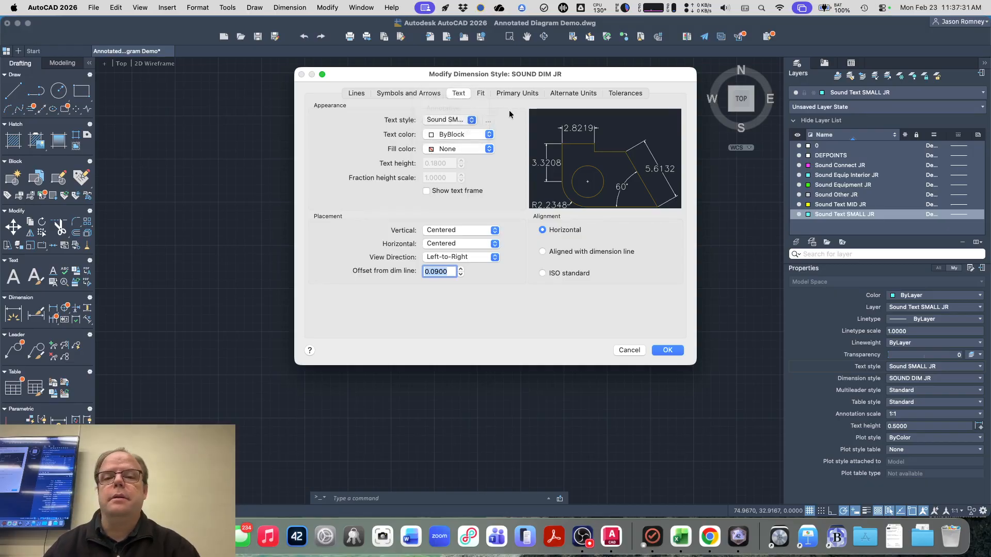
pyautogui.click(666, 350)
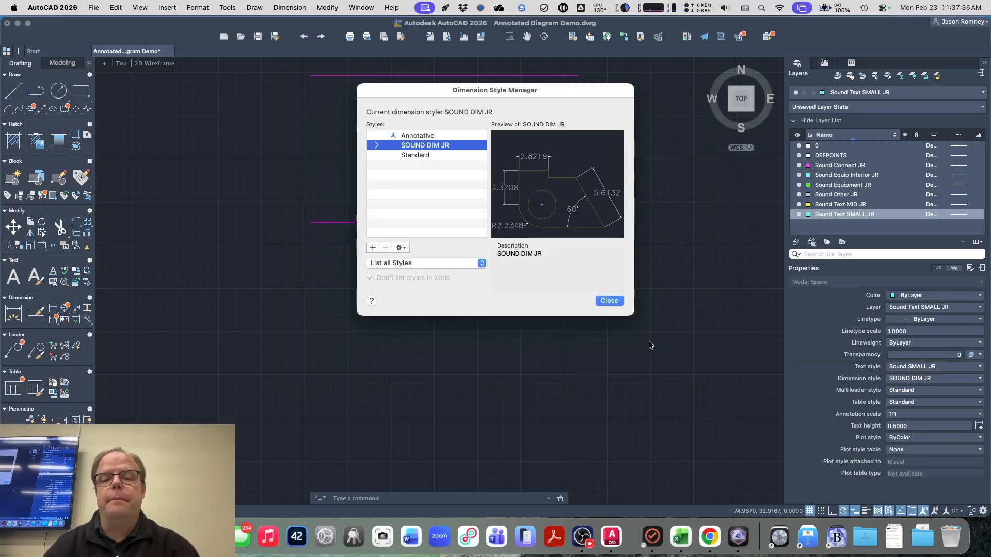
pyautogui.click(608, 299)
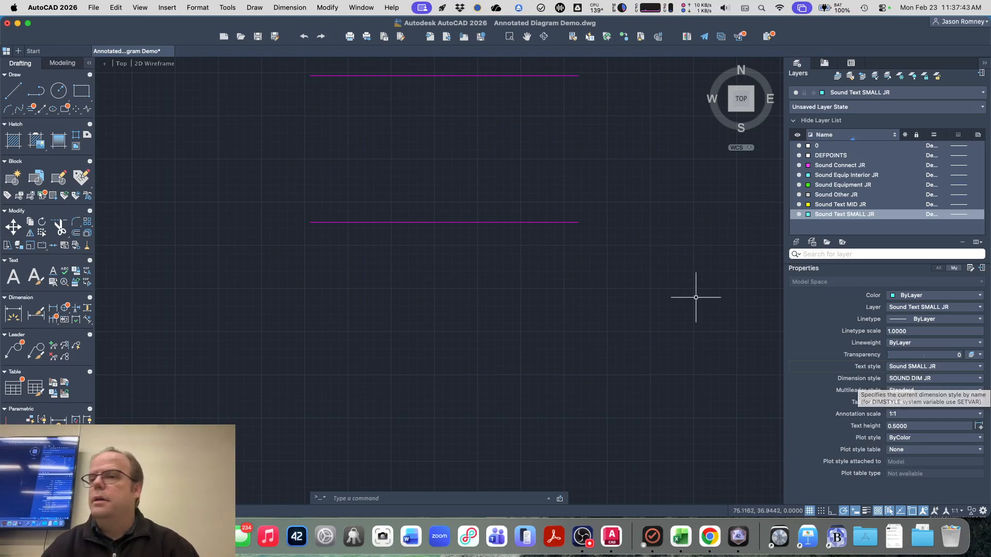
# - Add a vertical dimension between the two magenta connection lines, placing its dimension line slightly left of the measured points
pyautogui.write('DIM')
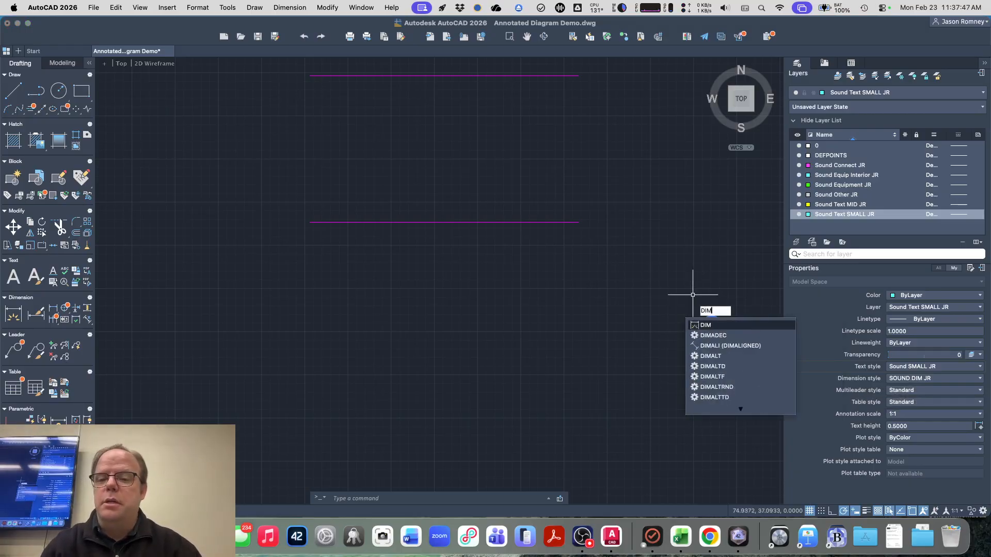
pyautogui.press('Return')
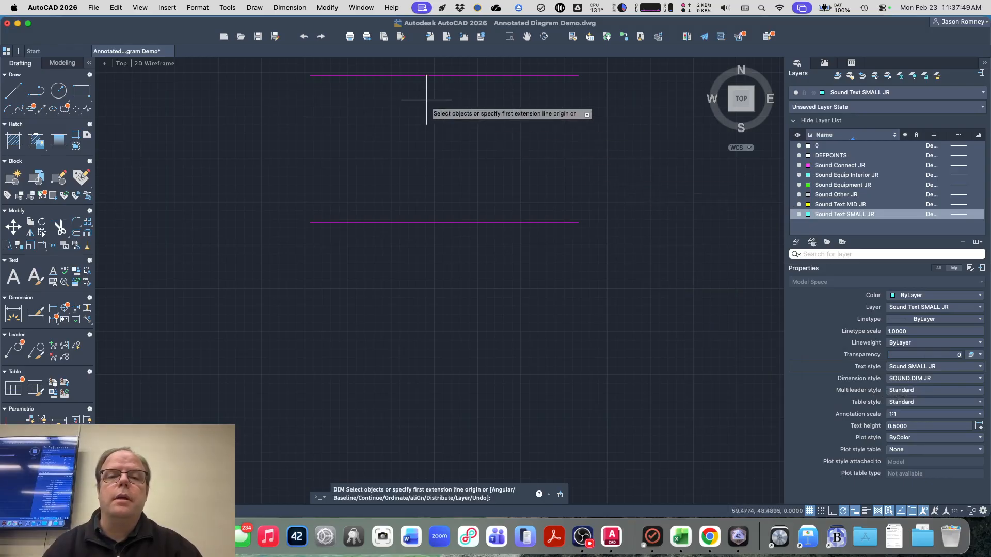
pyautogui.click(444, 75)
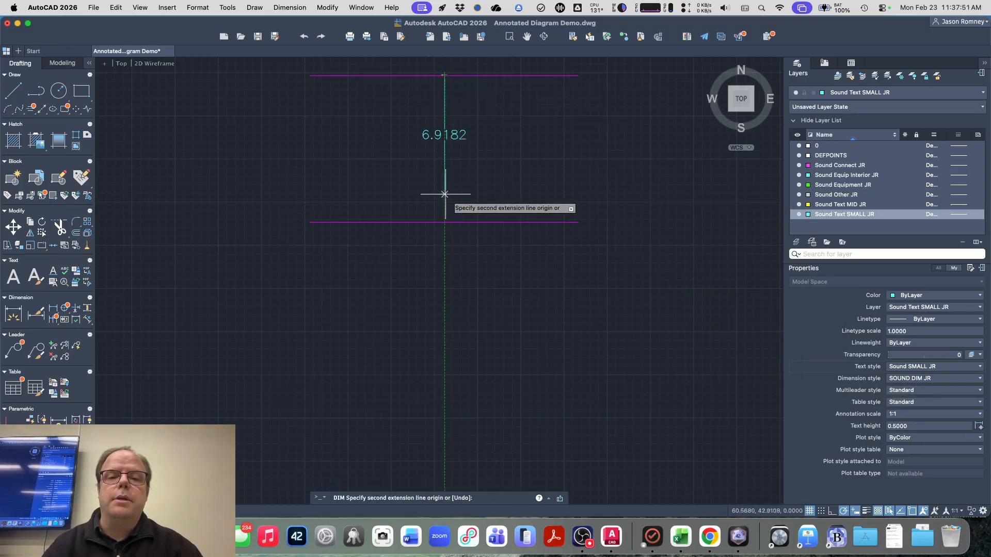
pyautogui.click(444, 222)
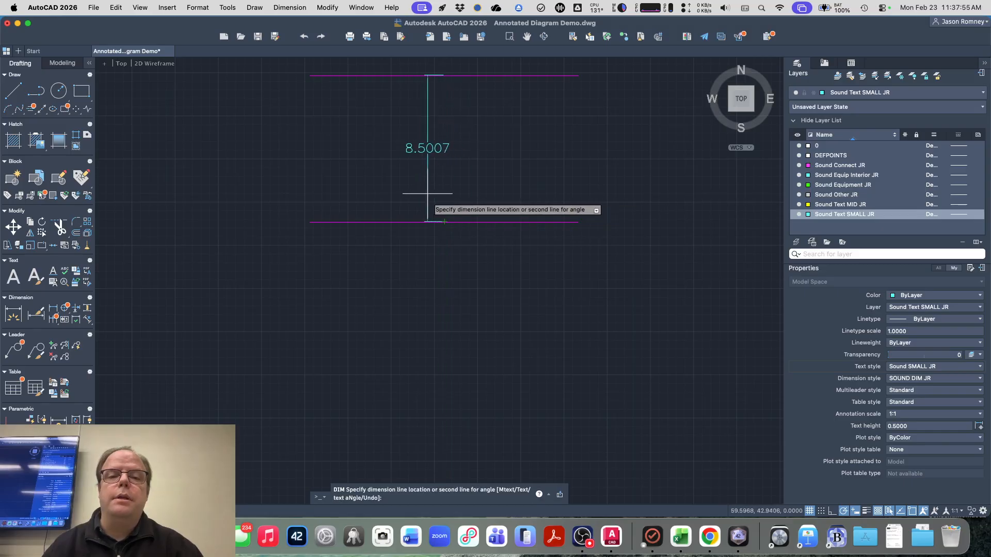
pyautogui.click(427, 194)
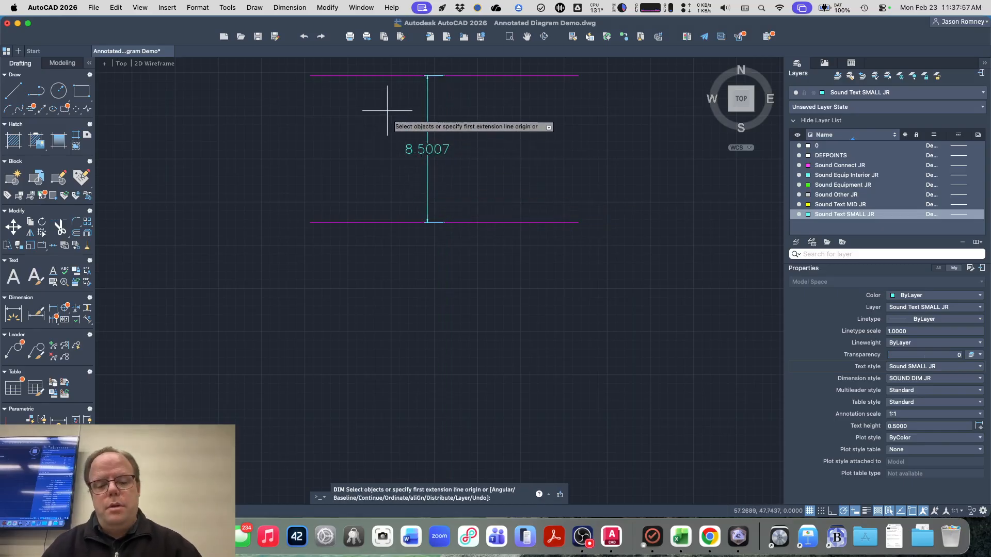
pyautogui.press('Escape')
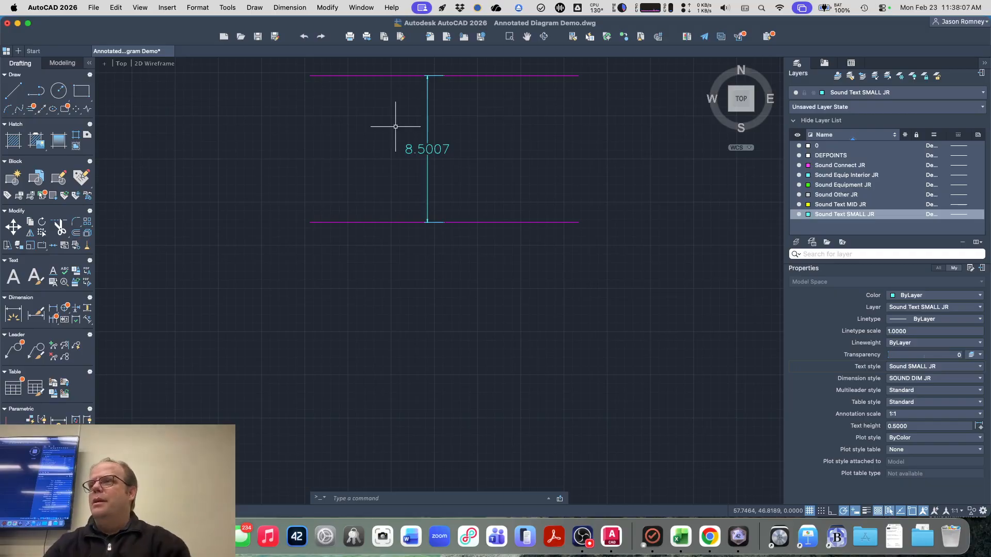
# - Override the text of the vertical dimension between the magenta connection lines with NL4
pyautogui.click(414, 148)
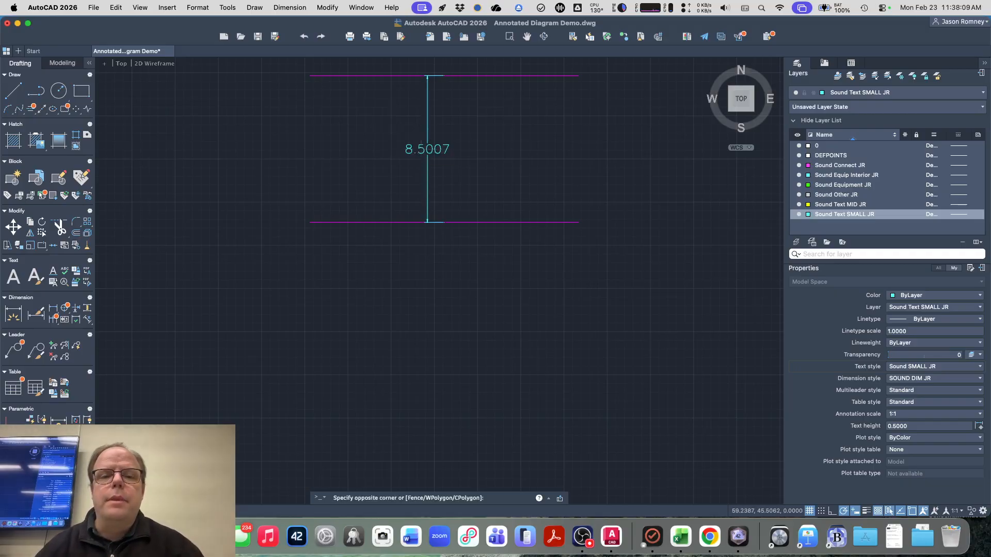
pyautogui.click(412, 149)
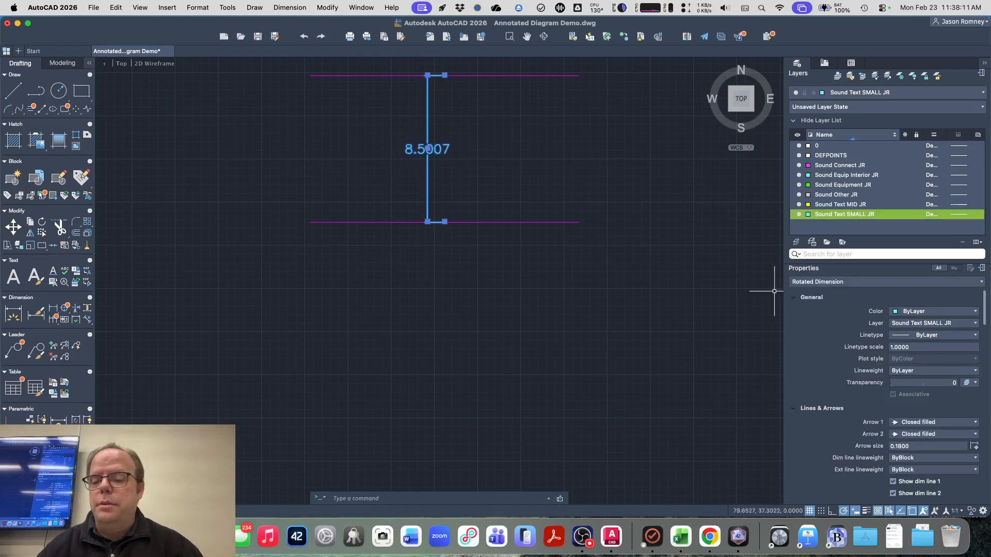
pyautogui.scroll(-3, 828, 348)
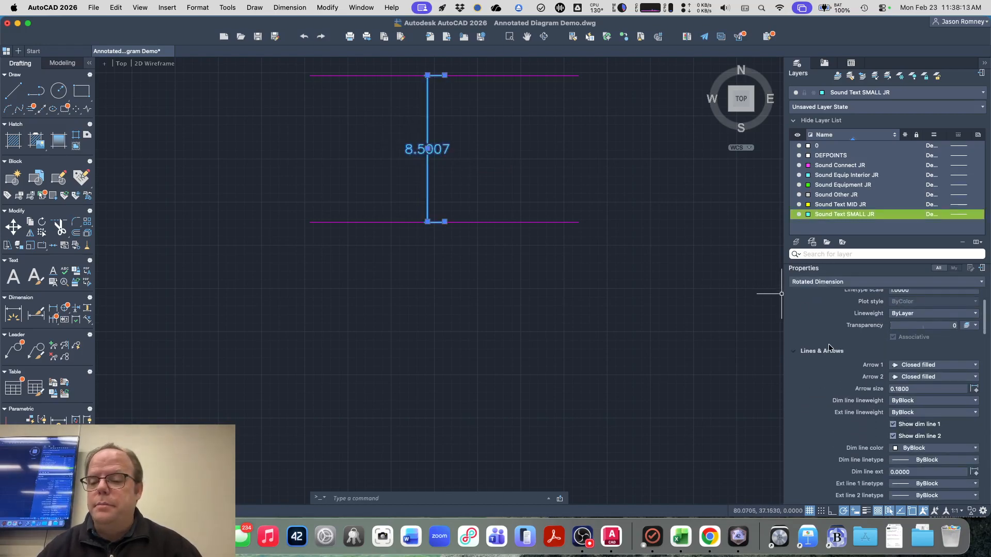
pyautogui.scroll(-1, 829, 348)
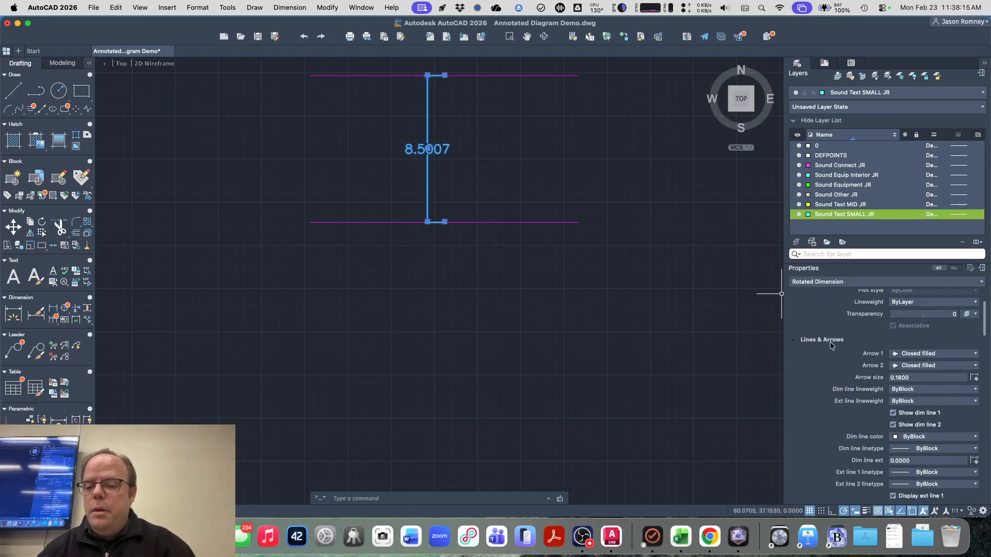
pyautogui.scroll(-6, 831, 344)
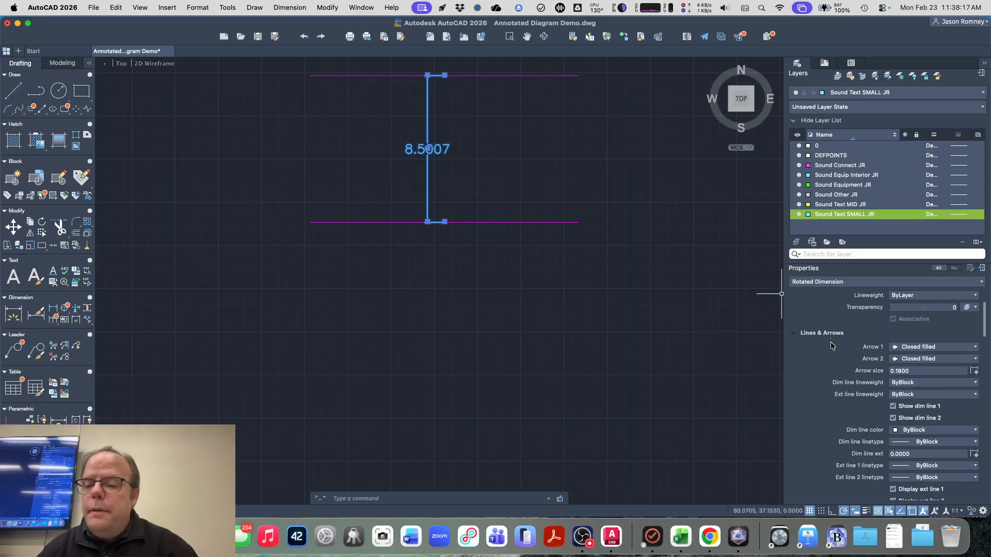
pyautogui.scroll(-5, 831, 345)
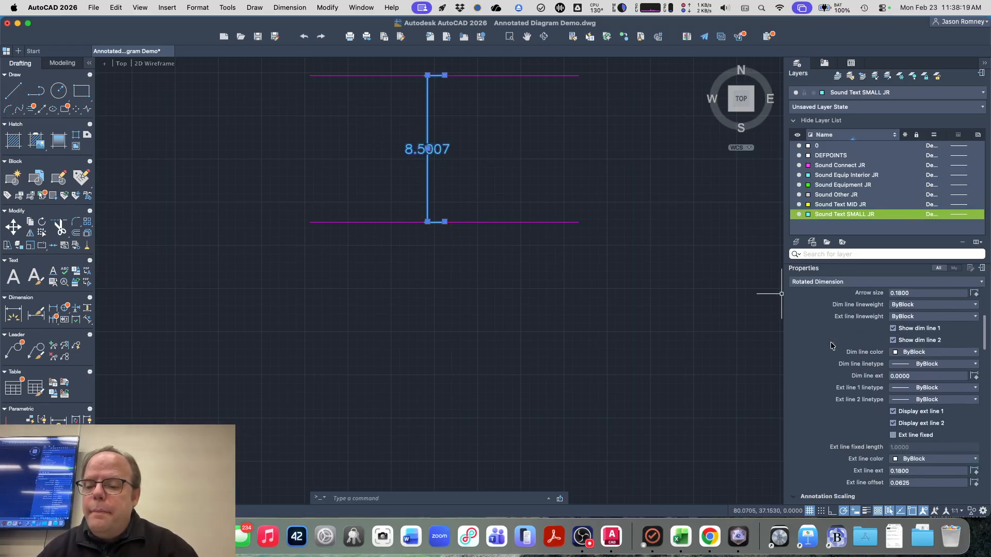
pyautogui.scroll(-5, 830, 344)
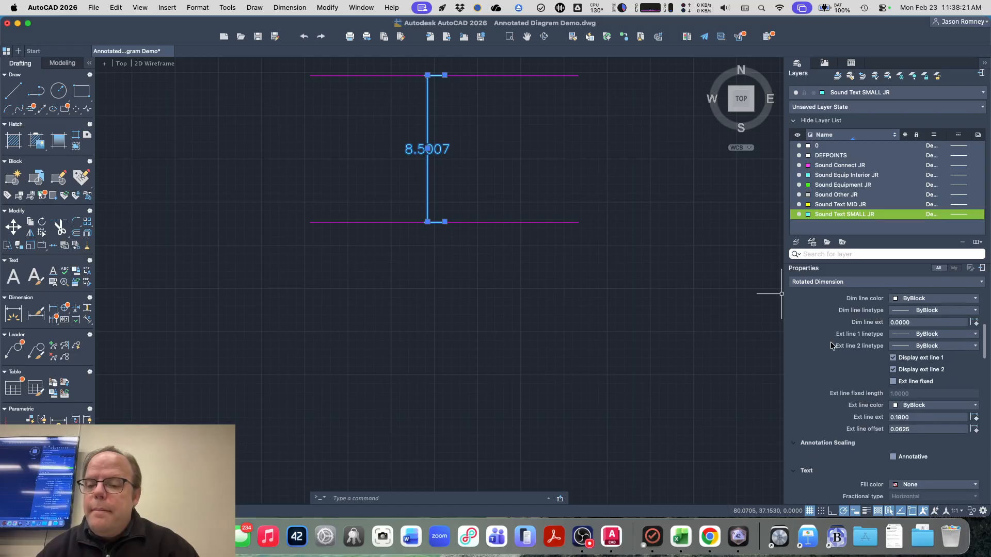
pyautogui.scroll(-6, 830, 345)
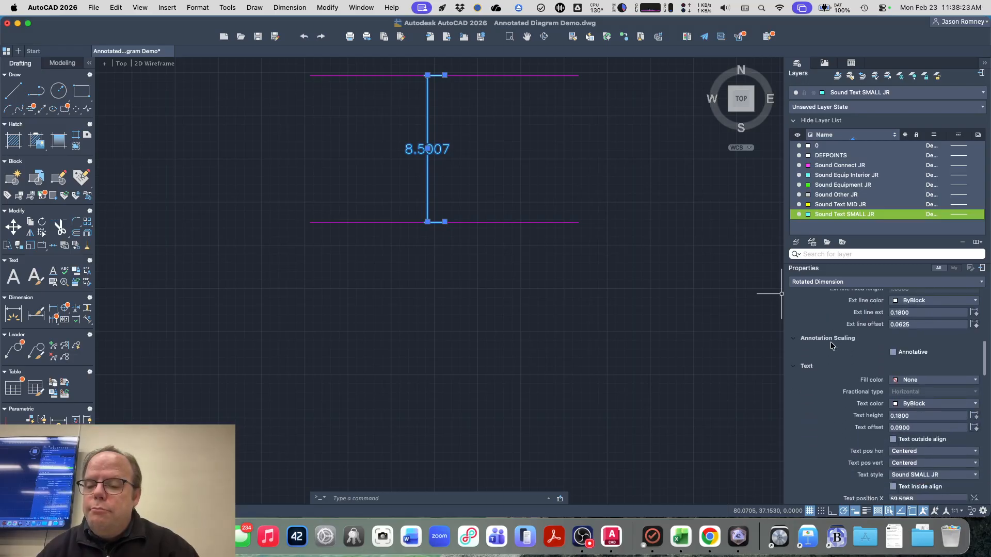
pyautogui.scroll(-8, 831, 345)
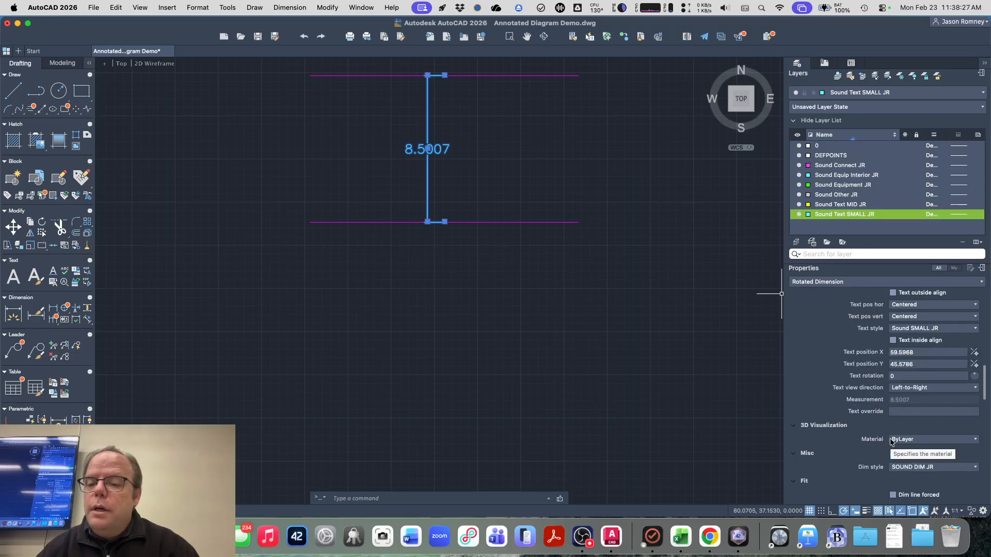
pyautogui.click(895, 411)
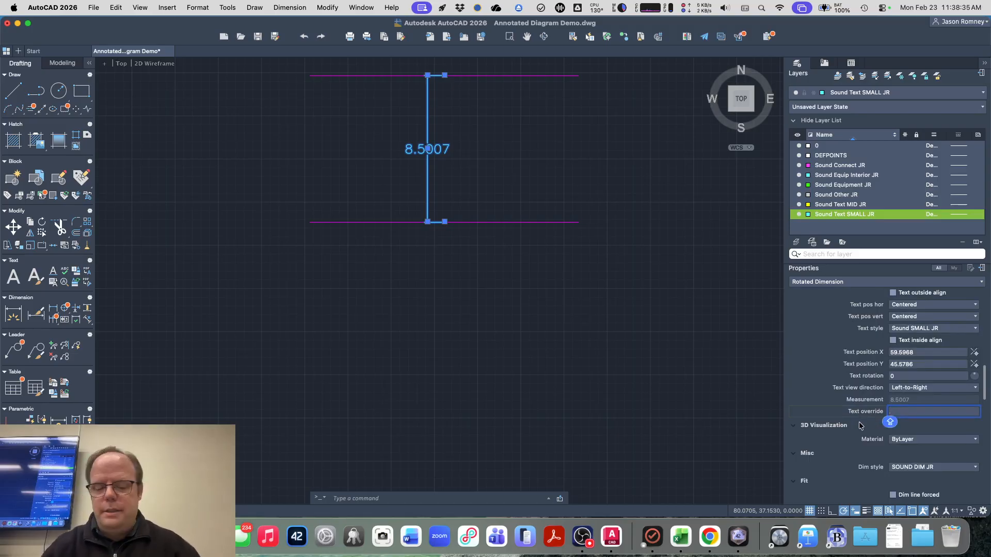
pyautogui.write('NL4')
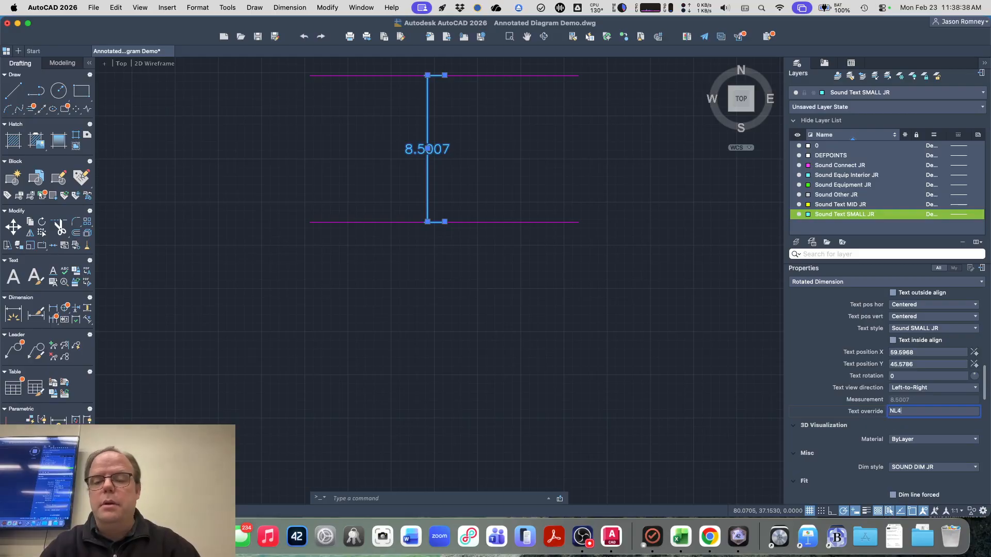
pyautogui.press('Return')
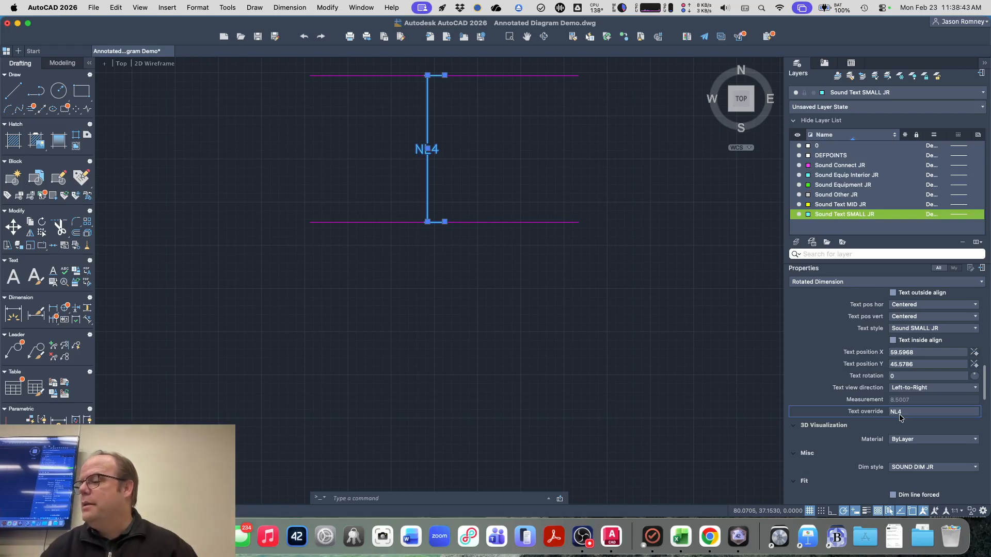
pyautogui.click(634, 376)
pyautogui.press('Escape')
pyautogui.press('Escape')
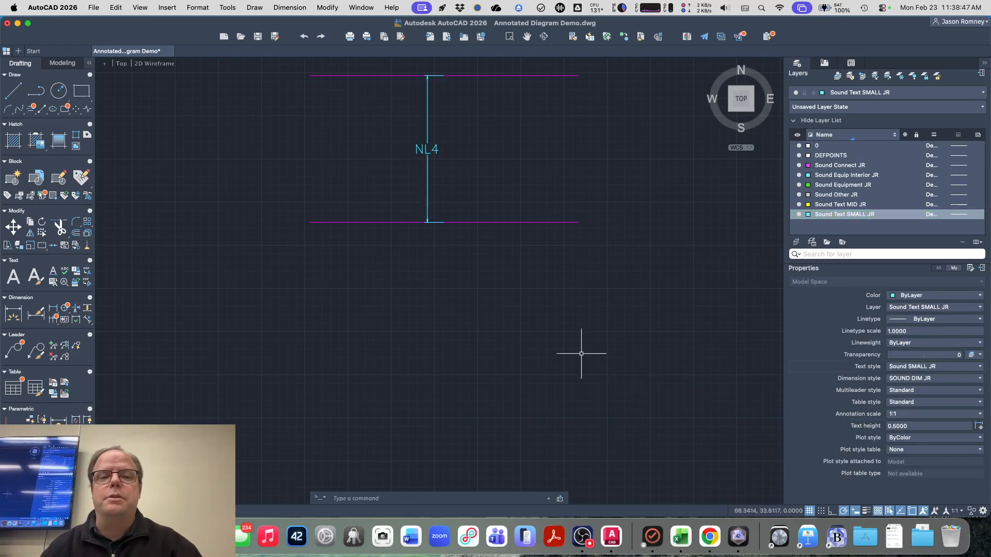
# - Set the SOUND DIM JR dimension style's arrow size to 0.3, save the style, and check the NL4 dimension's properties
pyautogui.click(426, 150)
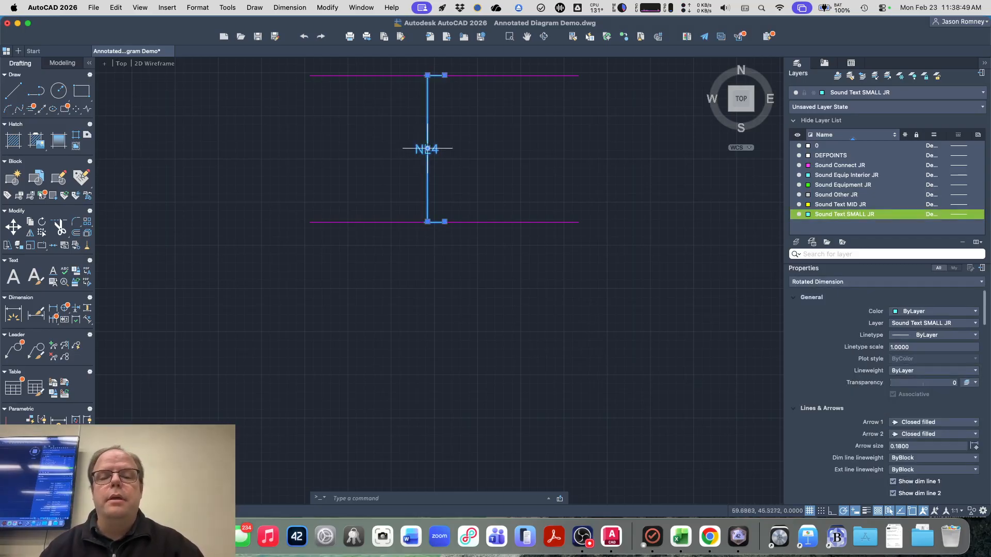
pyautogui.scroll(-1, 907, 448)
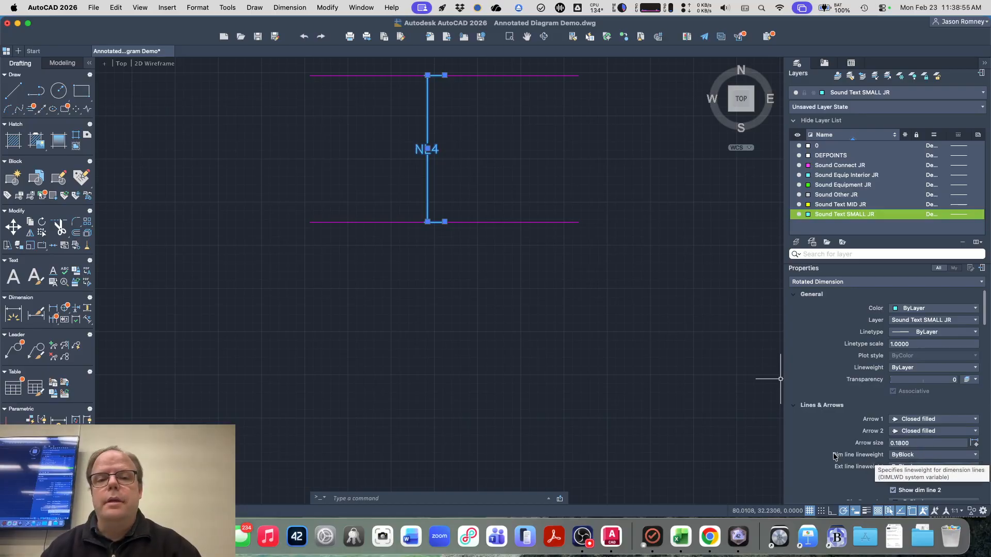
pyautogui.press('Escape')
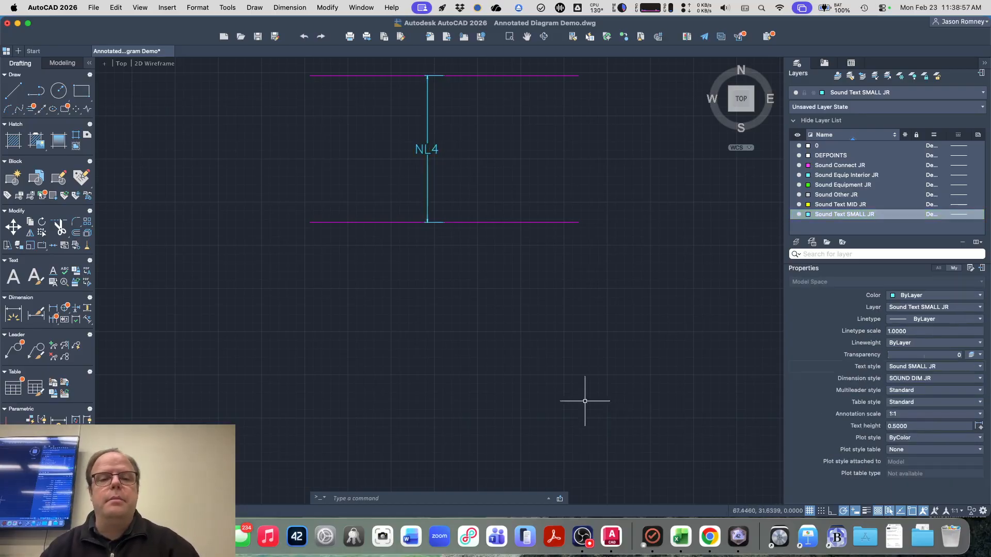
pyautogui.write('DIM')
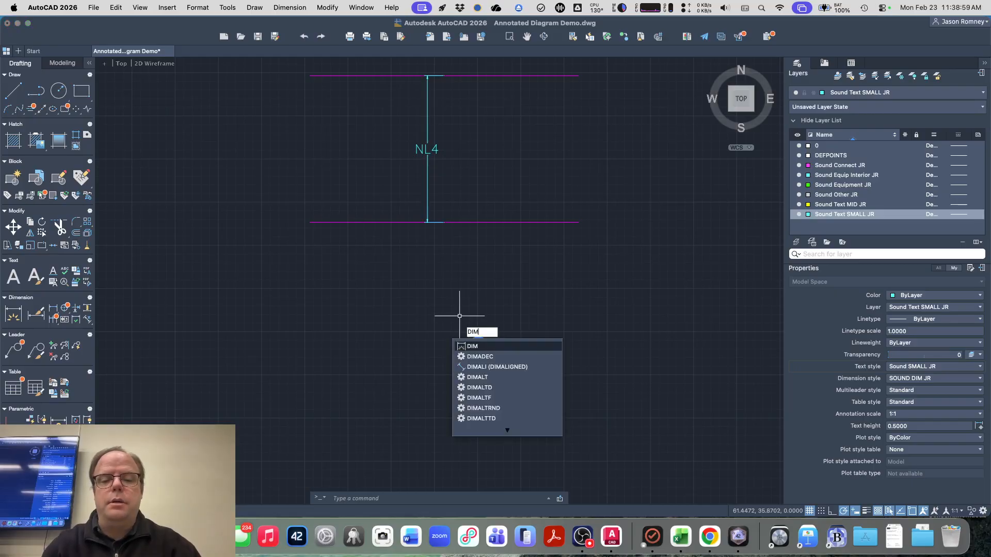
pyautogui.write('STY')
pyautogui.press('Return')
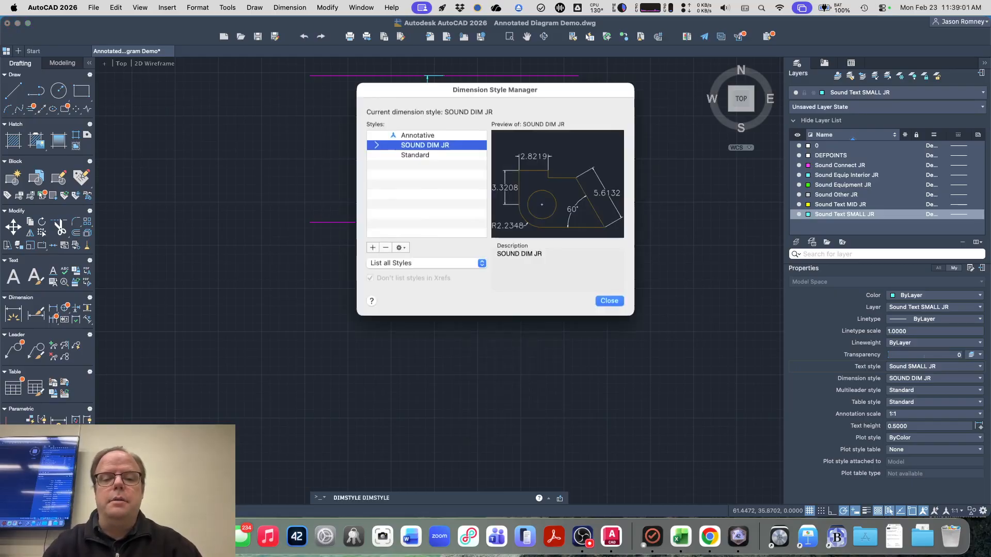
pyautogui.click(401, 248)
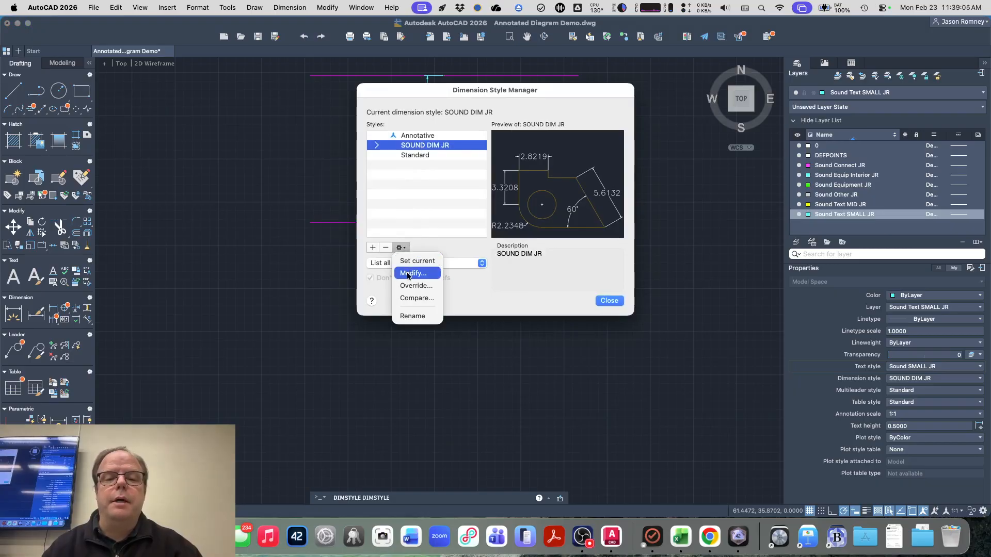
pyautogui.click(408, 273)
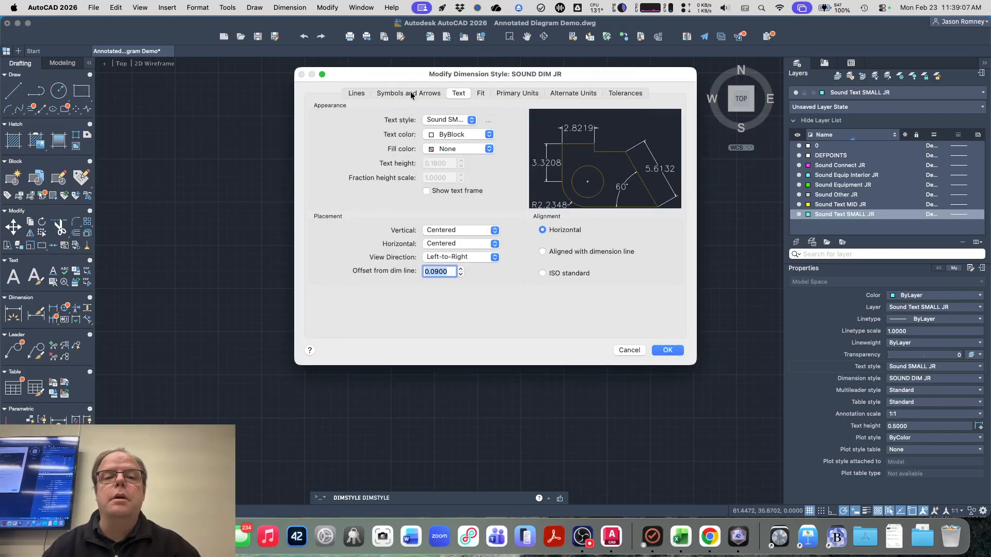
pyautogui.click(410, 93)
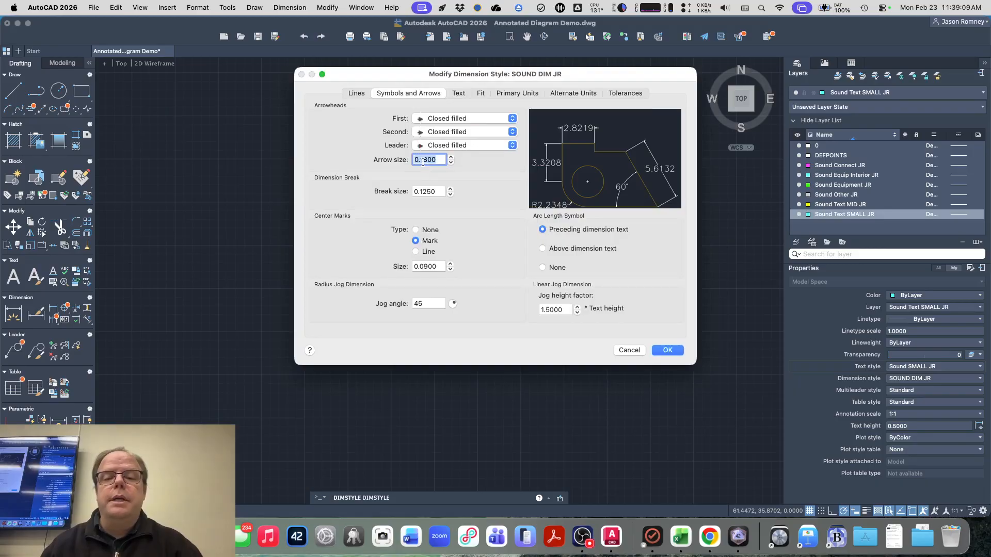
pyautogui.click(451, 157)
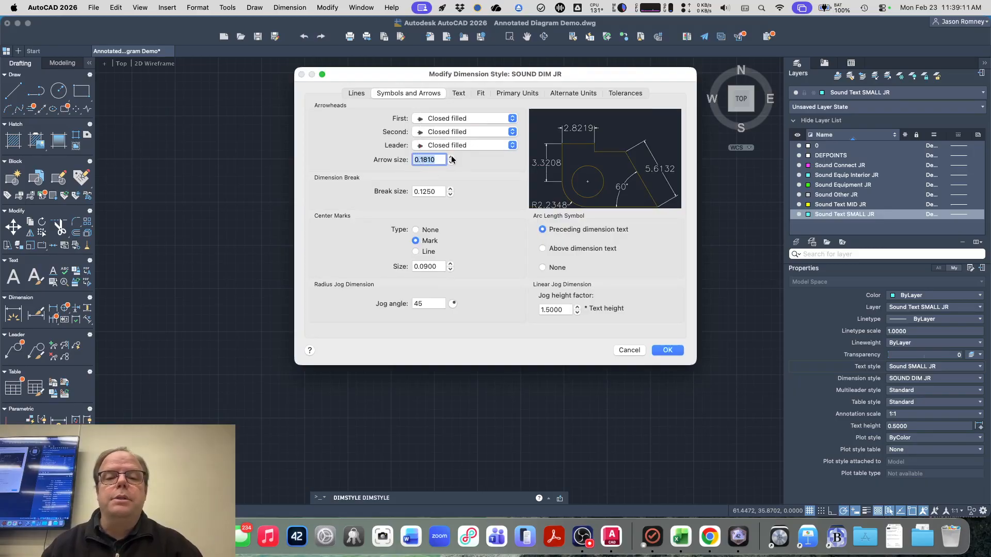
pyautogui.click(423, 161)
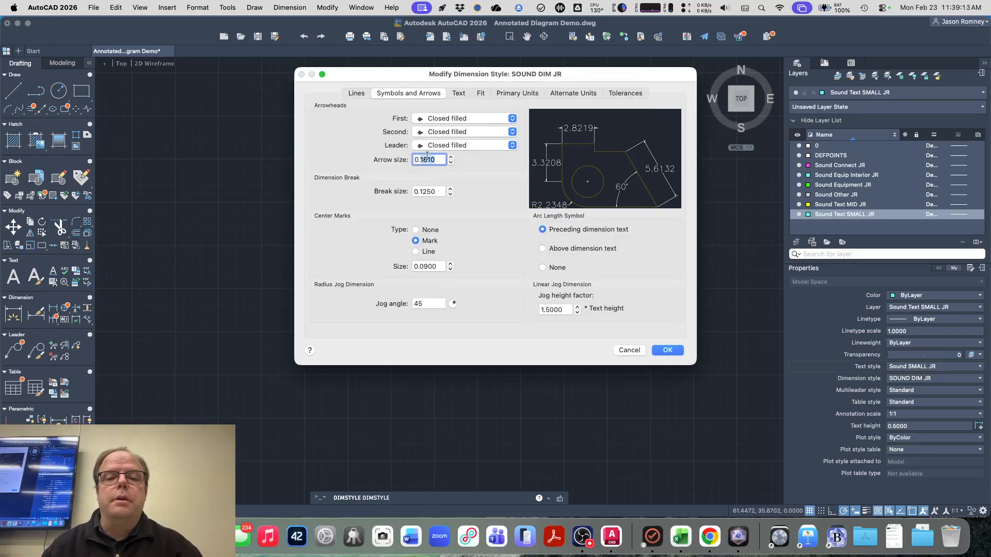
pyautogui.write('0.3')
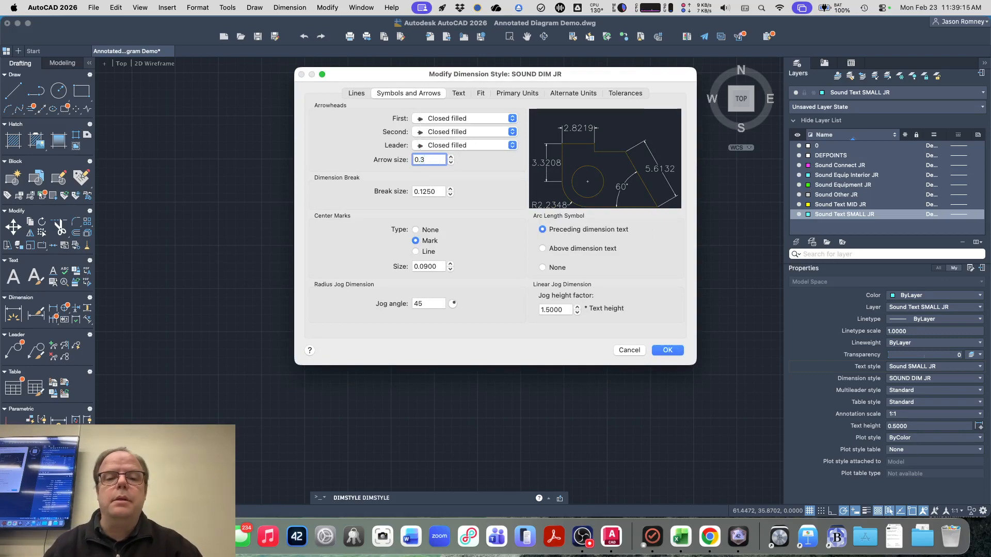
pyautogui.click(437, 193)
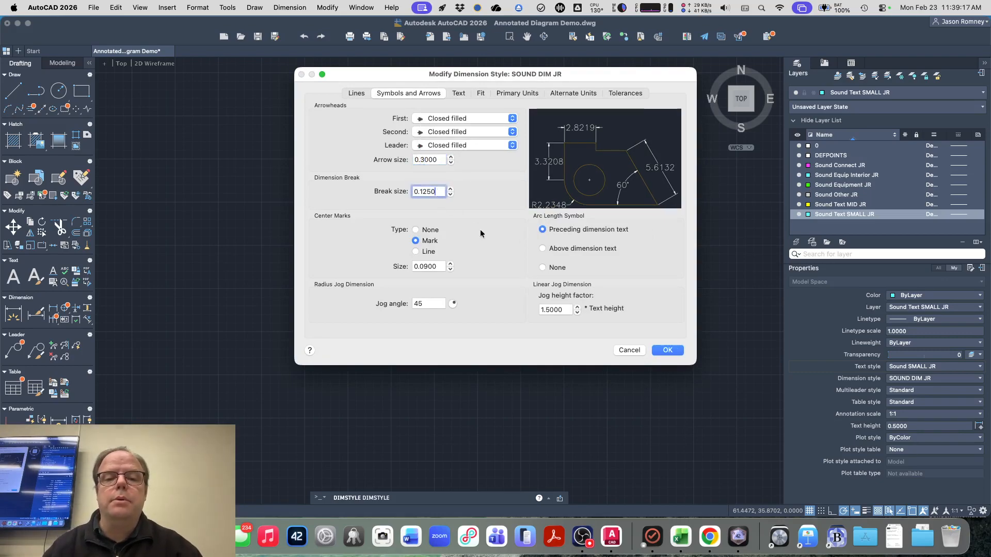
pyautogui.click(667, 350)
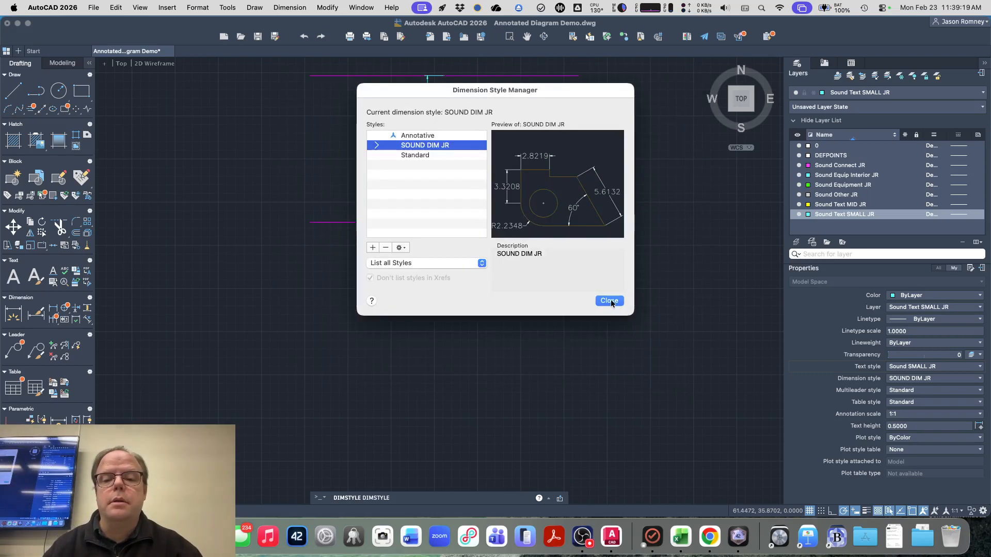
pyautogui.click(609, 301)
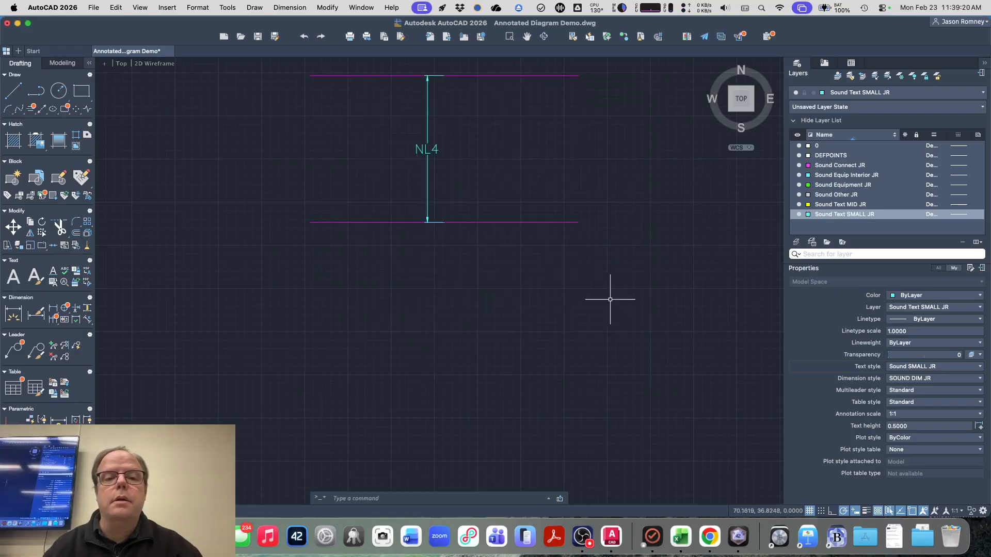
pyautogui.click(426, 149)
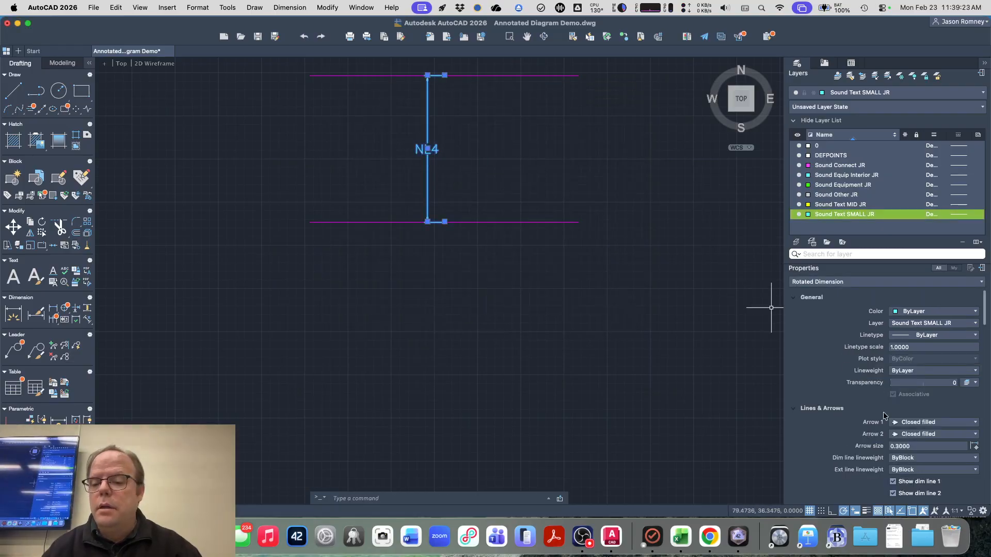
pyautogui.press('Escape')
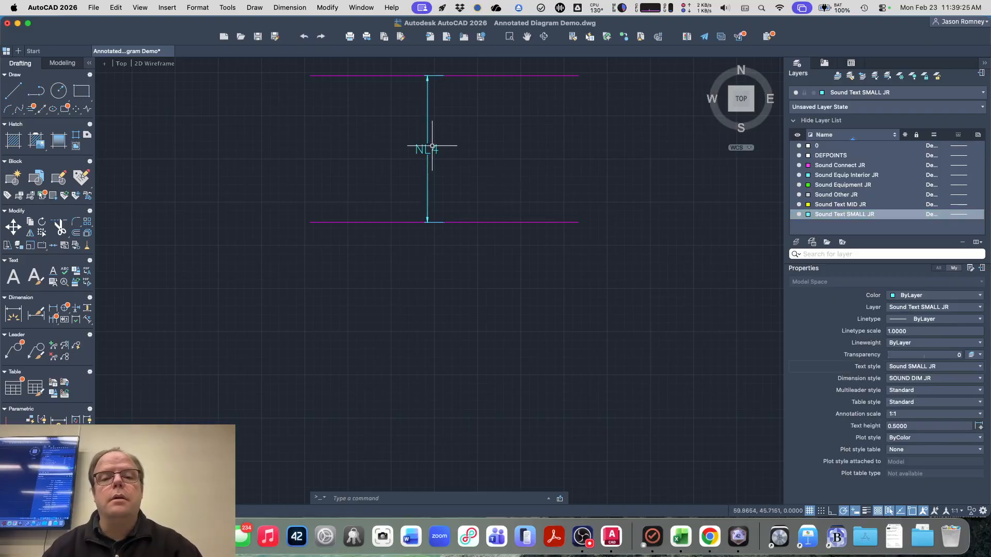
# - Modify the SOUND DIM JR dimension style to use an arrow size of 0.5
pyautogui.write('DIMS')
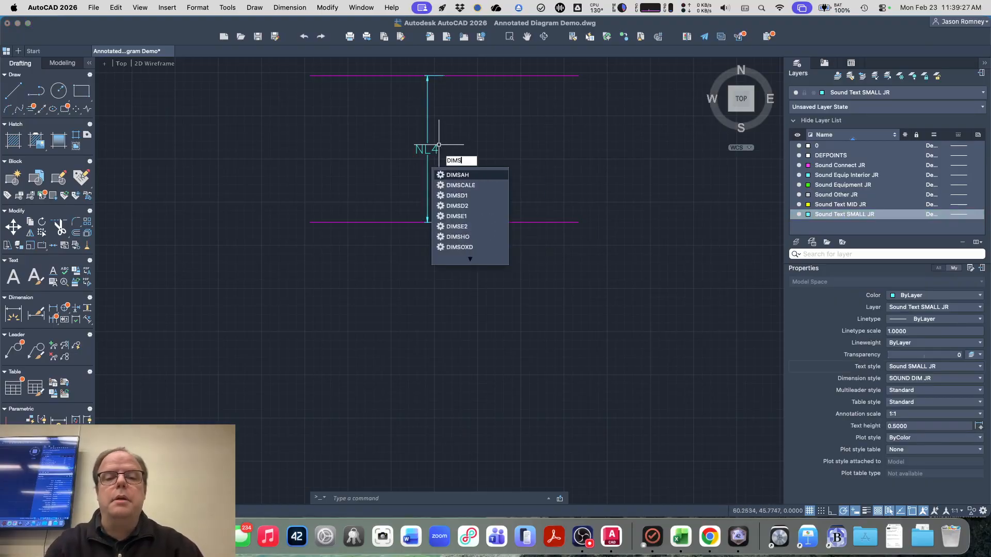
pyautogui.write('TYLE')
pyautogui.press('Return')
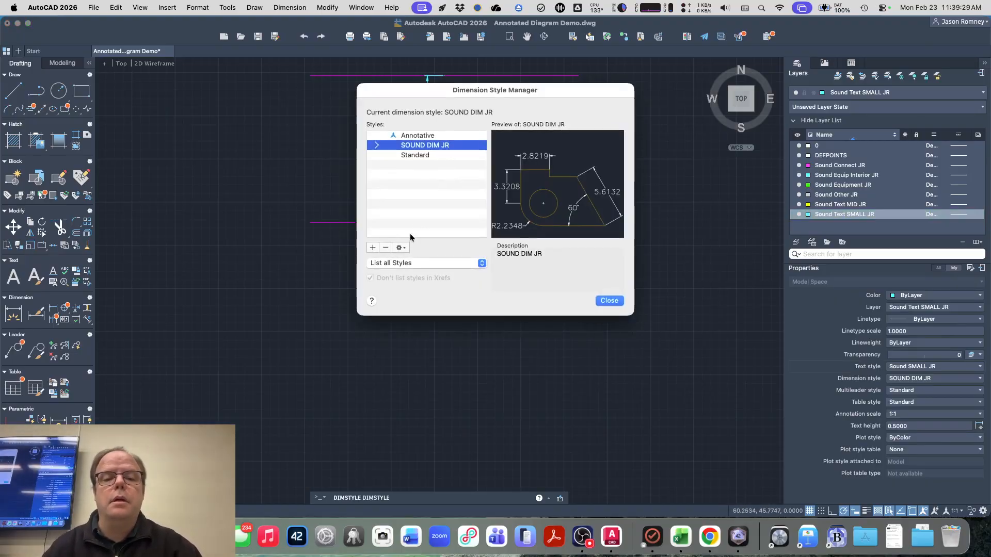
pyautogui.click(399, 247)
pyautogui.click(410, 266)
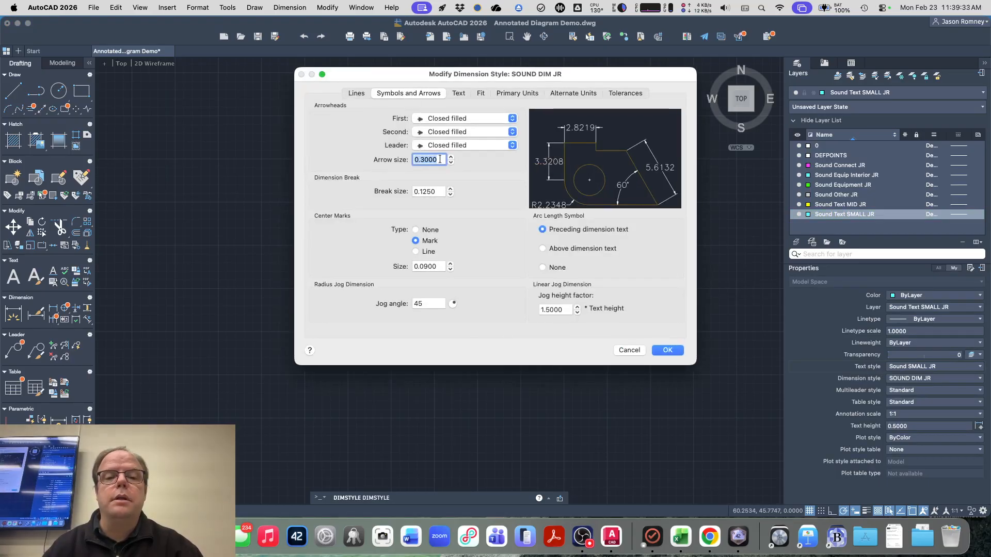
pyautogui.write('0.5')
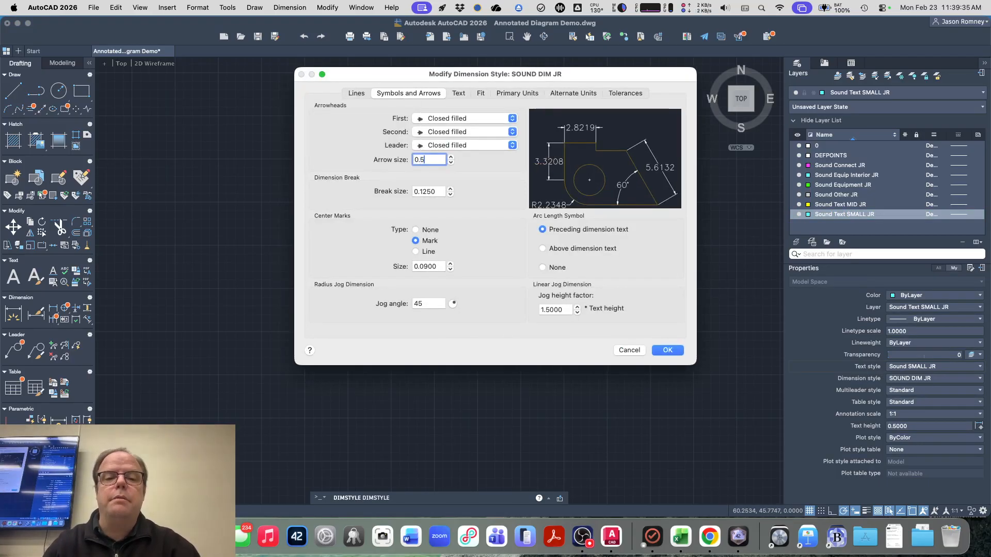
pyautogui.press('Return')
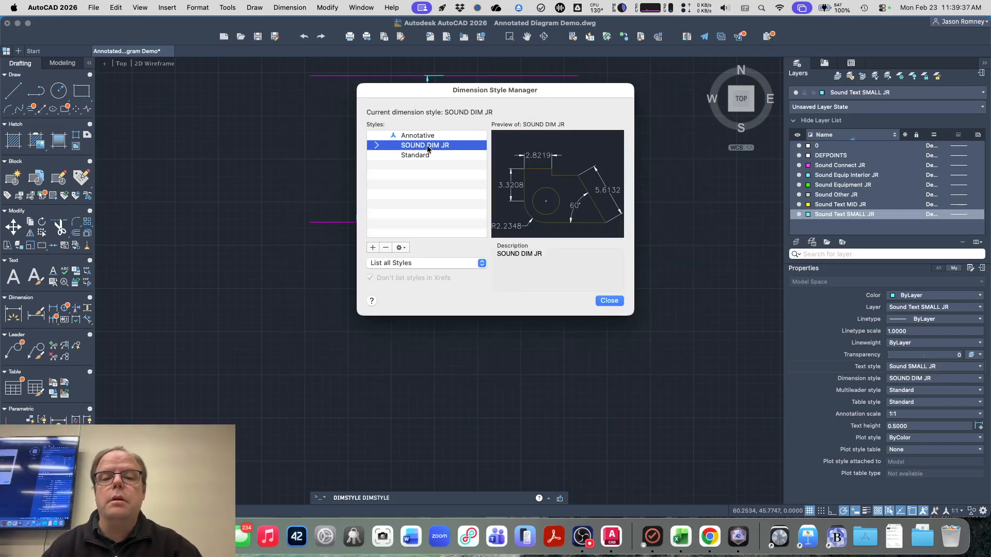
# - Recheck the arrow settings of the SOUND DIM JR dimension style and close the Dimension Style Manager
pyautogui.click(399, 248)
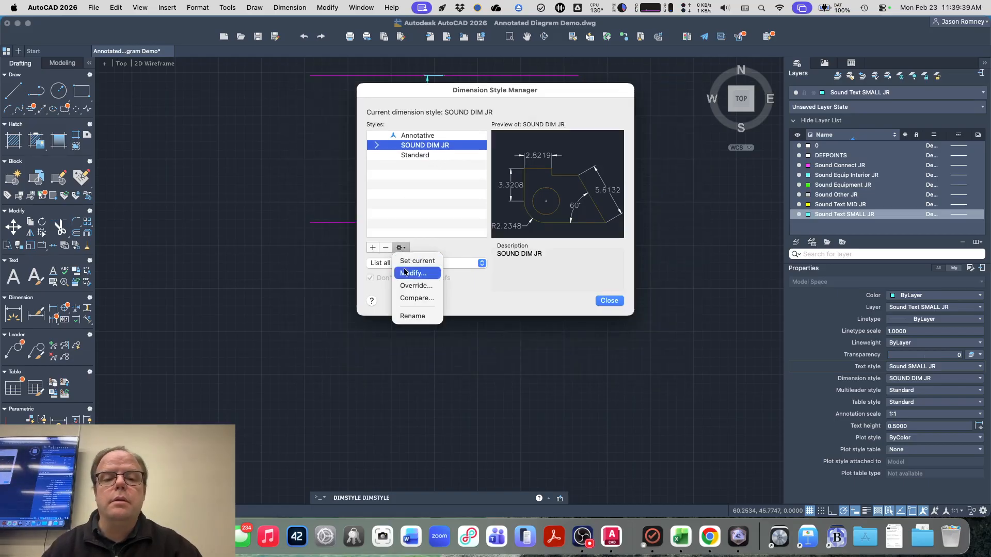
pyautogui.click(404, 268)
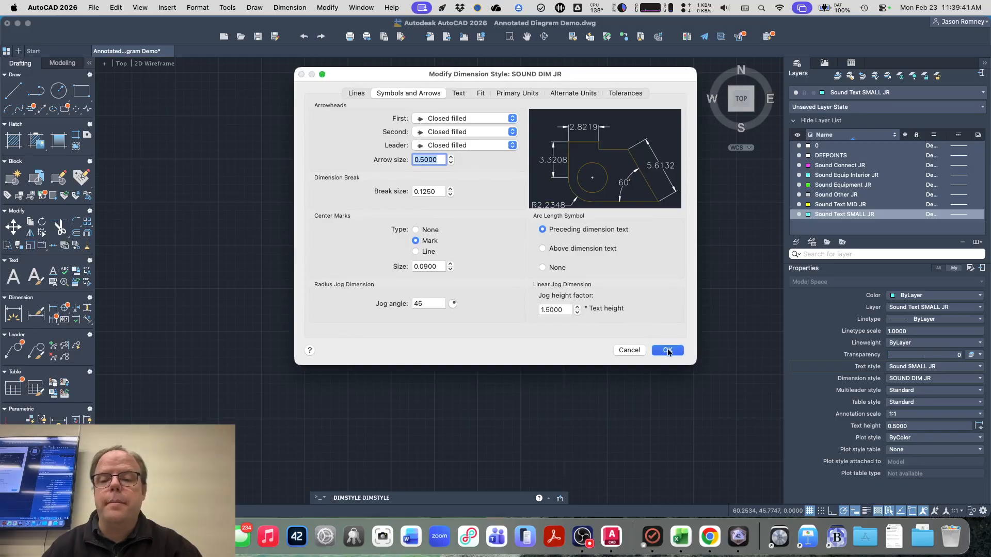
pyautogui.click(666, 349)
pyautogui.click(609, 301)
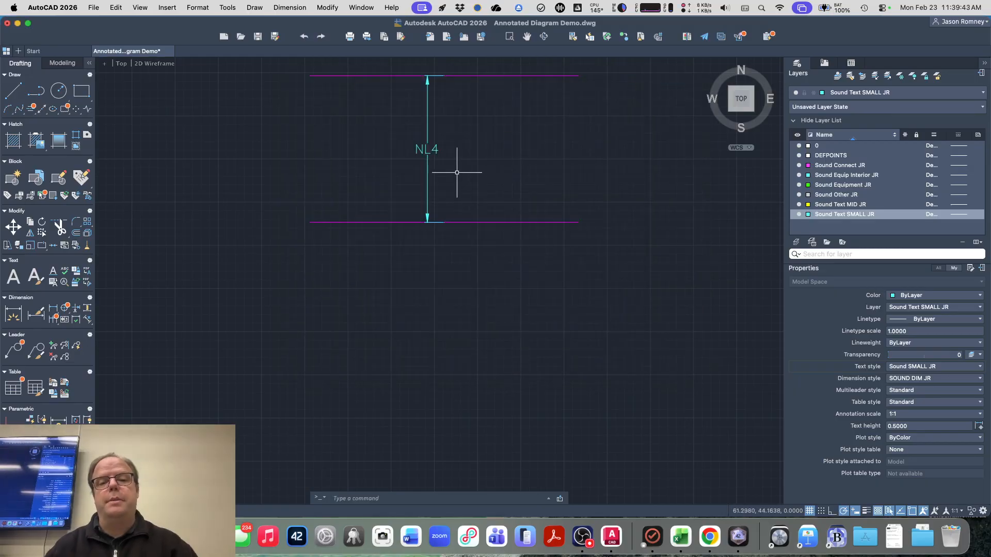
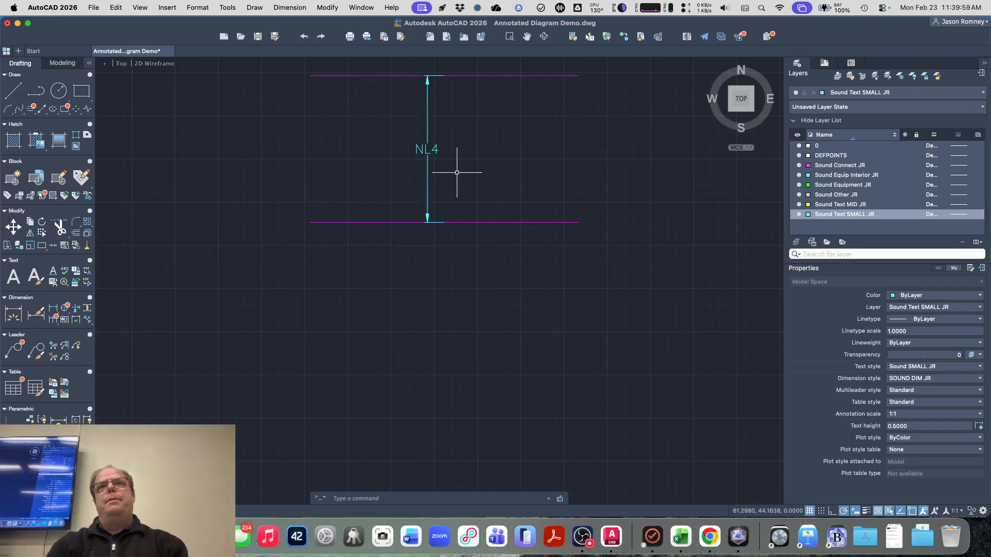
# - Check the loudspeaker connection dot in the Chrome reference and draw a 0.5-radius circle centred on the lower magenta line's left end
pyautogui.press('super+Tab')
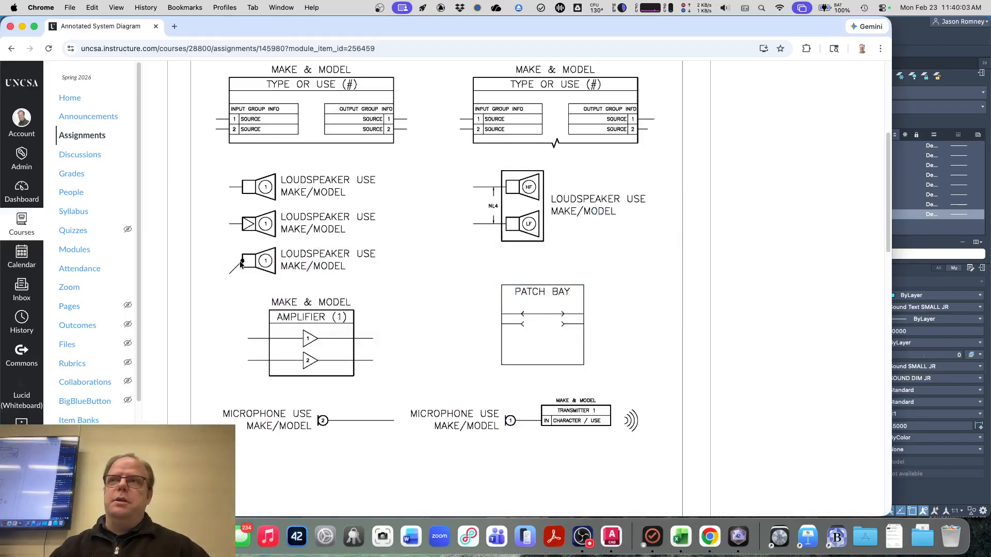
pyautogui.press('super+Tab')
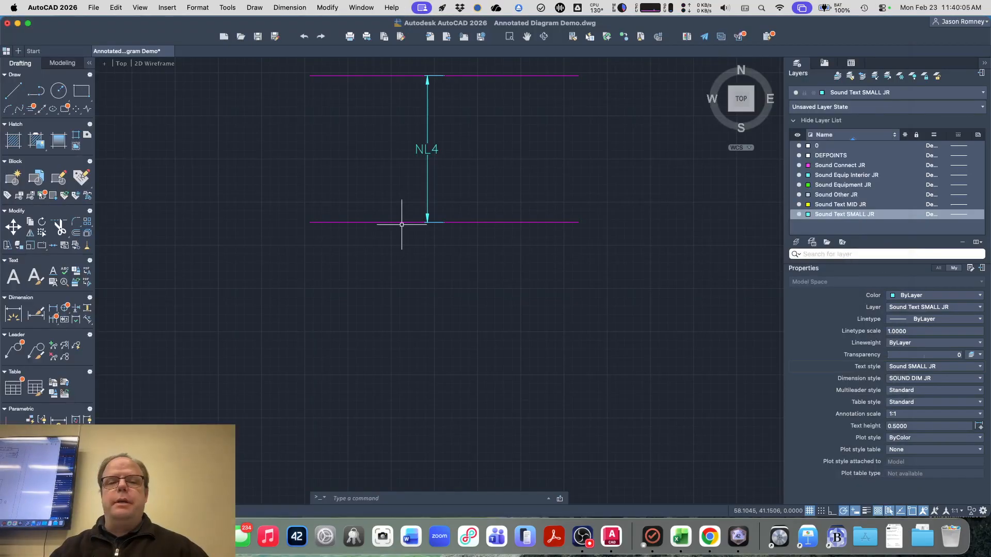
pyautogui.write('c')
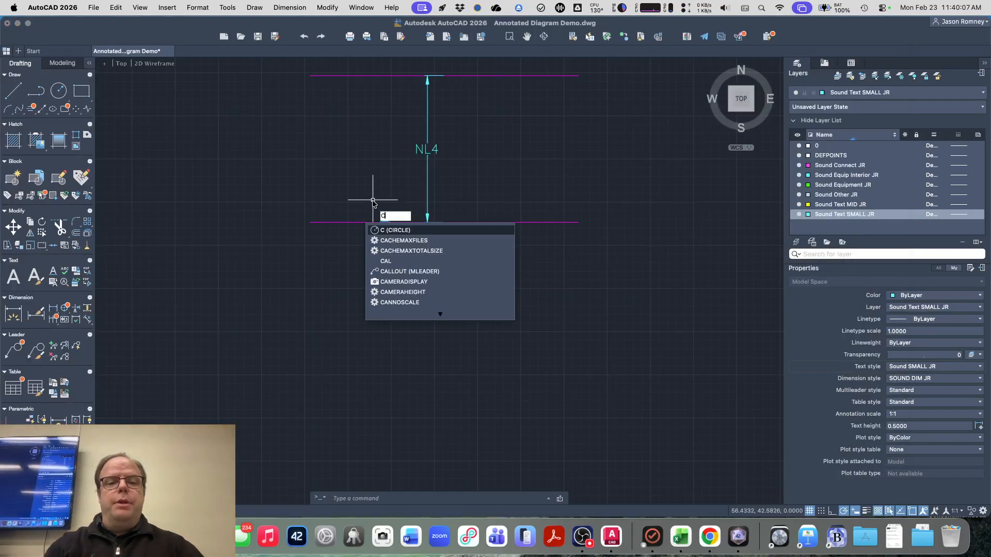
pyautogui.press('Return')
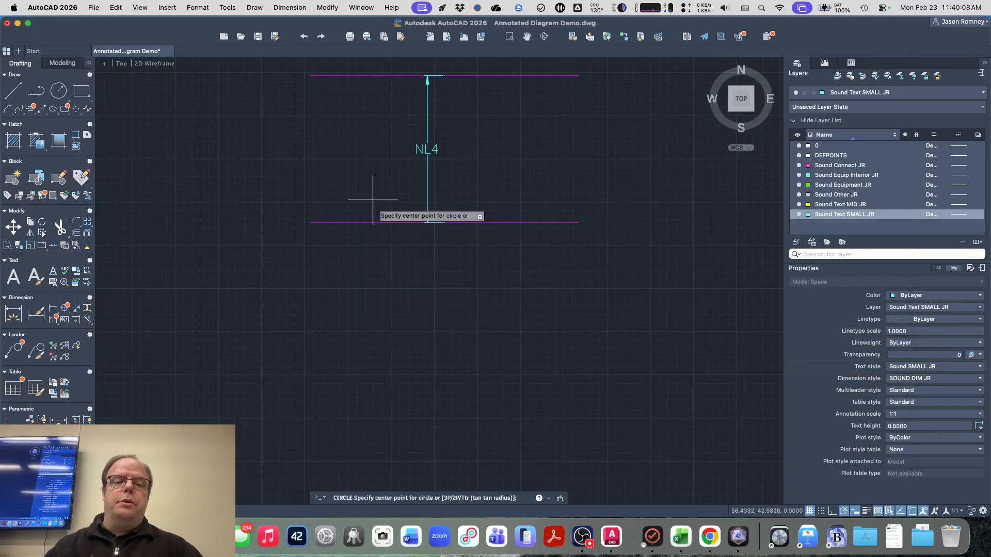
pyautogui.click(310, 223)
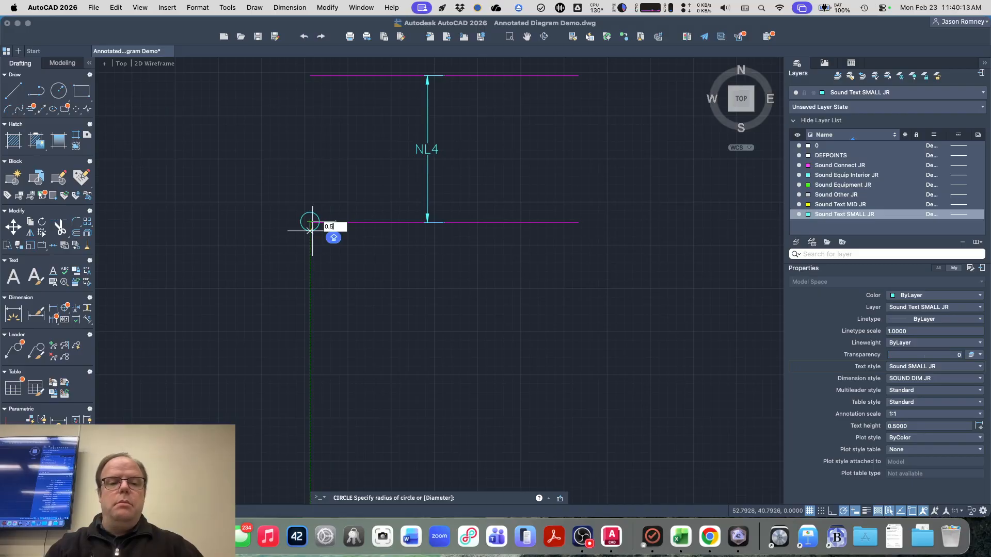
pyautogui.click(312, 231)
# - Assign the new circle to the Sound Connect JR layer and make that layer current
pyautogui.click(312, 231)
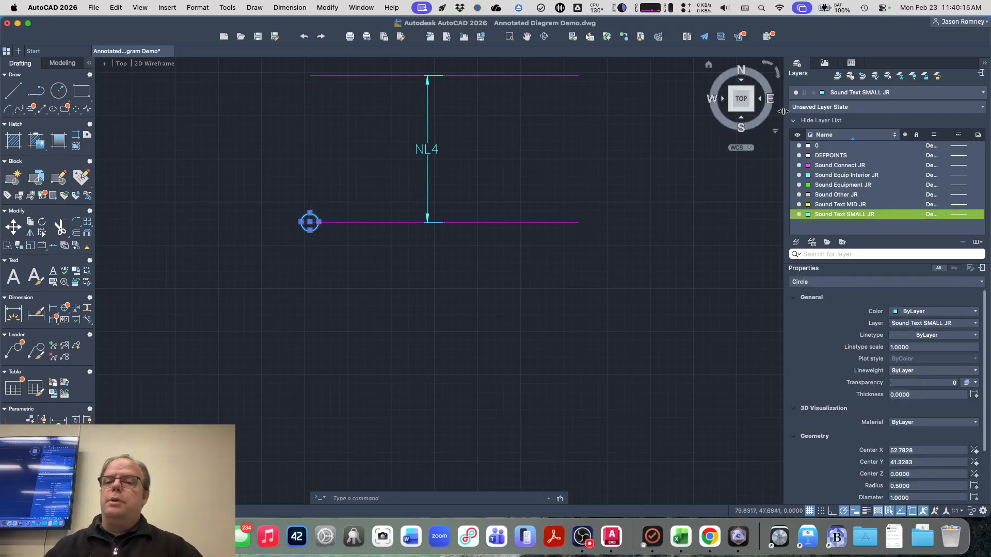
pyautogui.click(855, 93)
pyautogui.press('Escape')
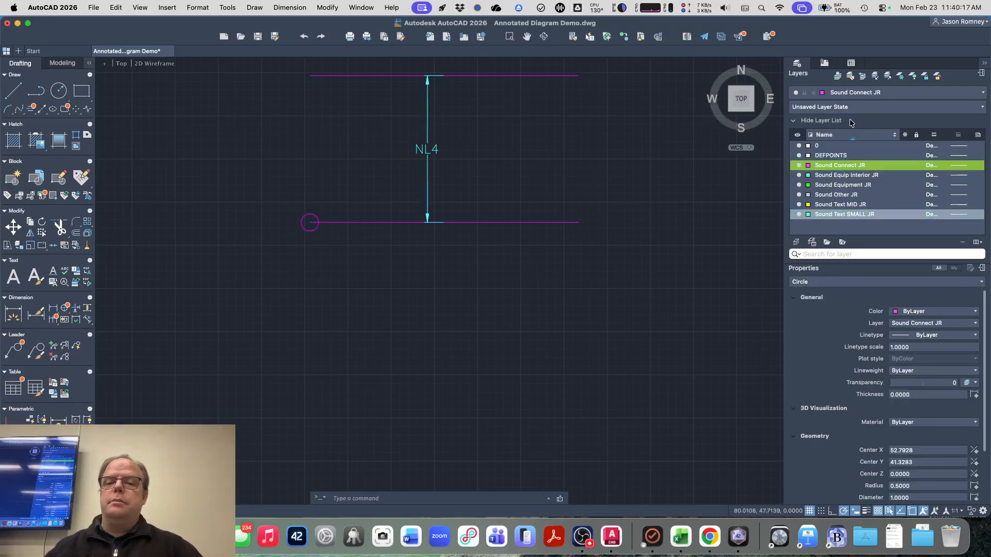
pyautogui.press('Escape')
pyautogui.click(859, 94)
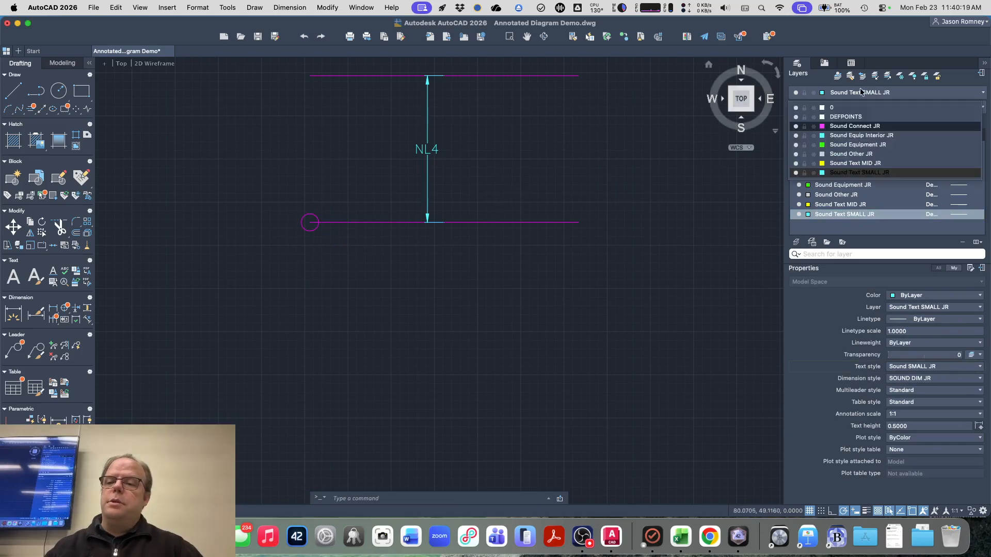
pyautogui.click(851, 123)
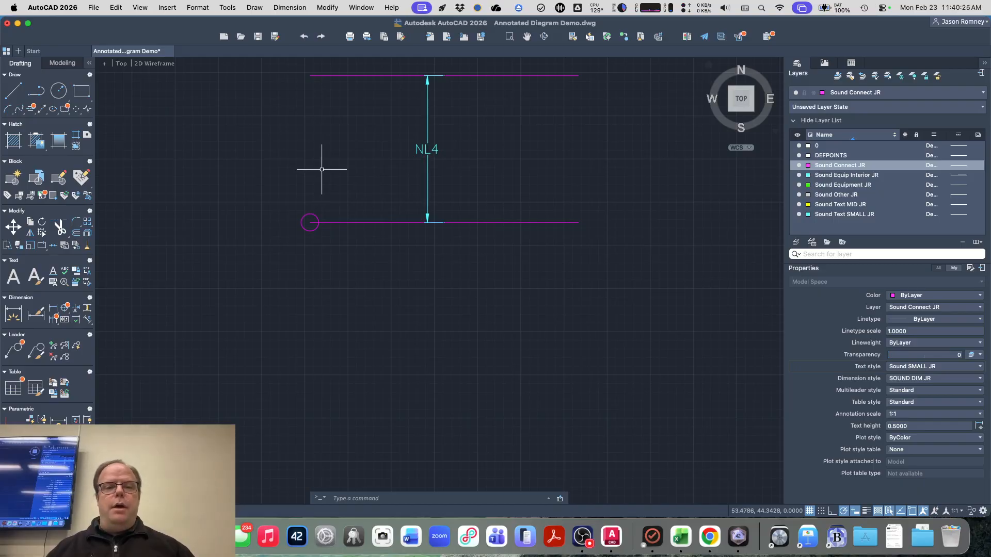
# - Hatch the circle at the lower connection line's left end with a solid fill
pyautogui.write('HATCH')
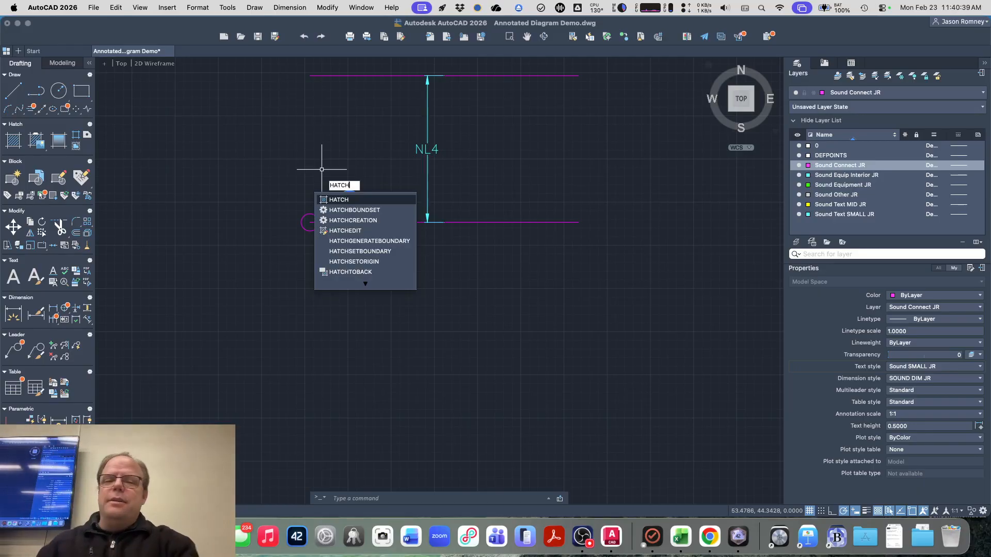
pyautogui.press('Return')
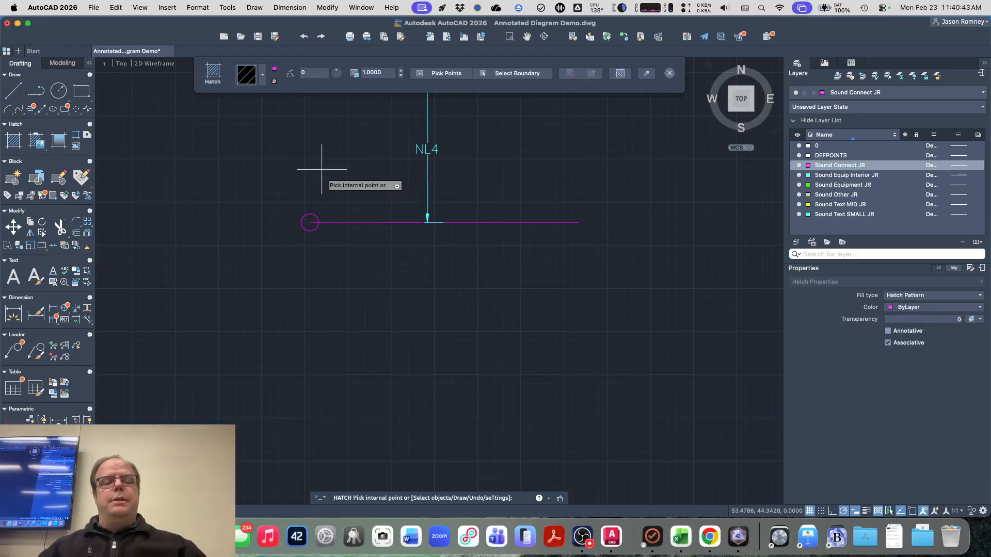
pyautogui.click(262, 75)
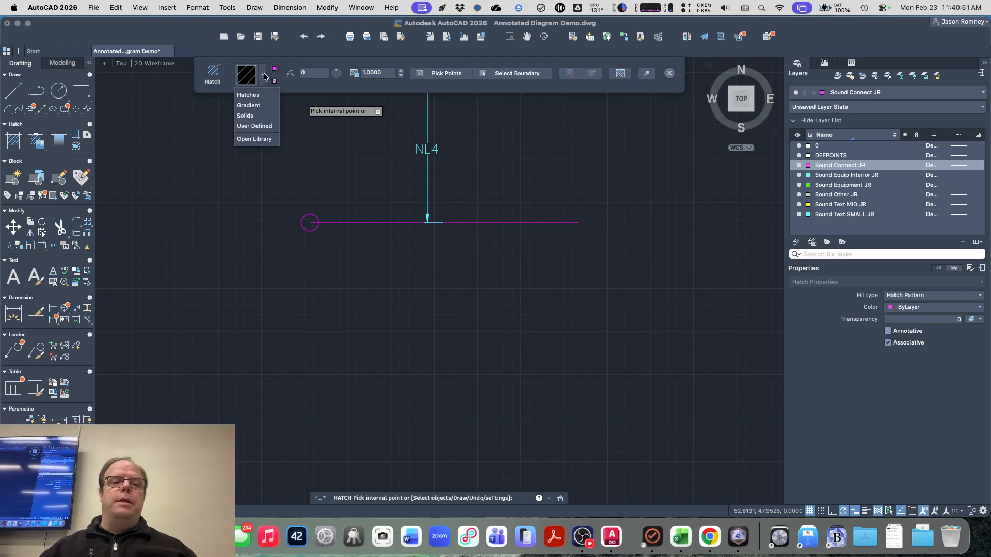
pyautogui.click(258, 116)
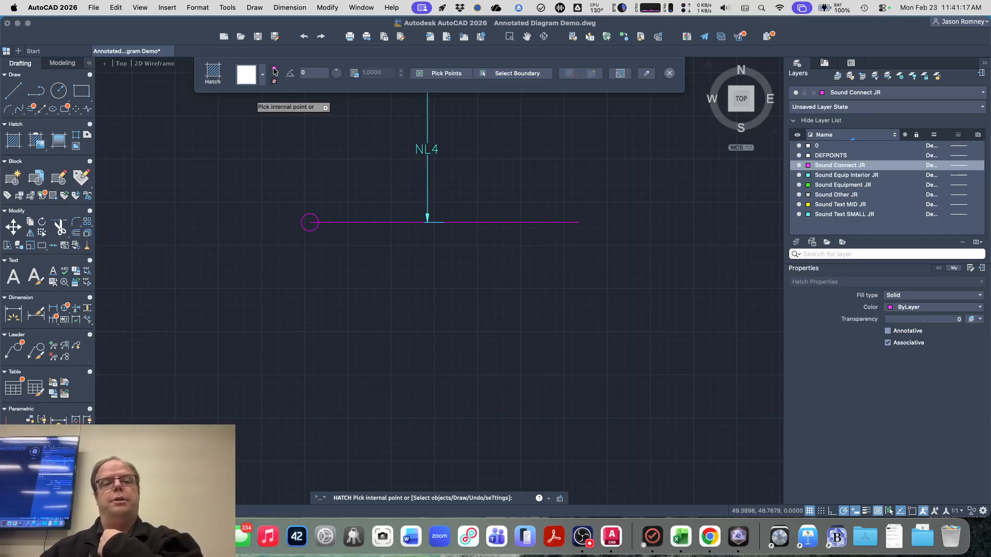
pyautogui.click(274, 71)
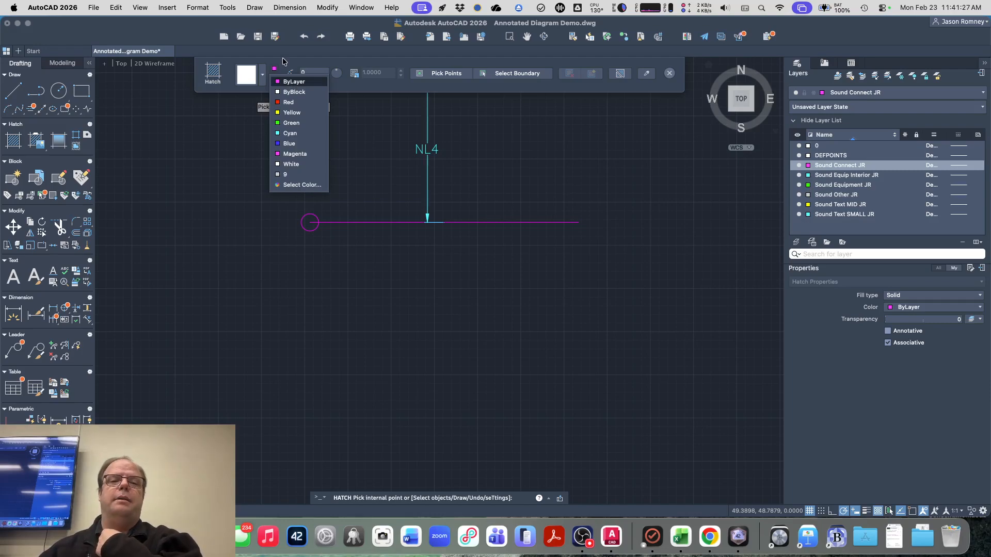
pyautogui.click(284, 63)
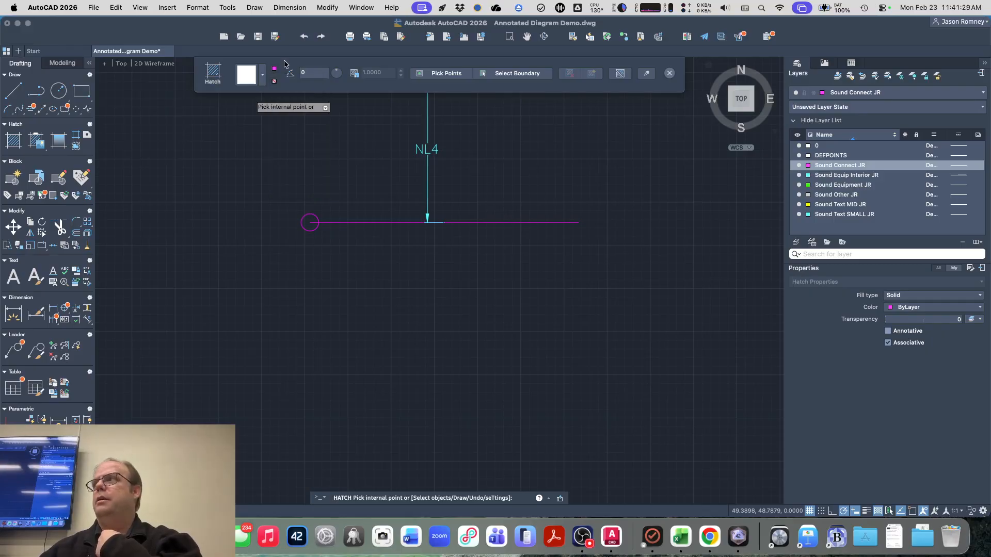
pyautogui.click(499, 73)
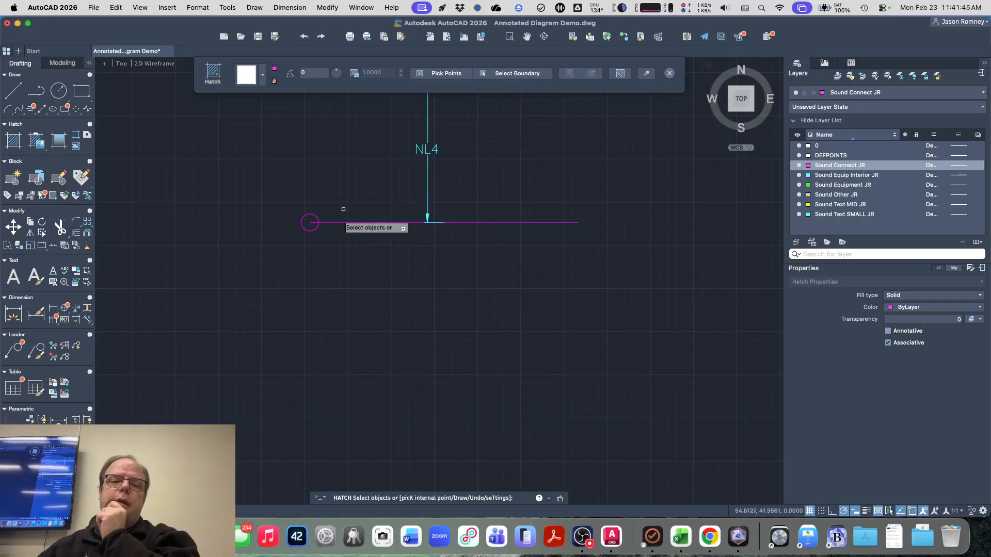
pyautogui.click(313, 214)
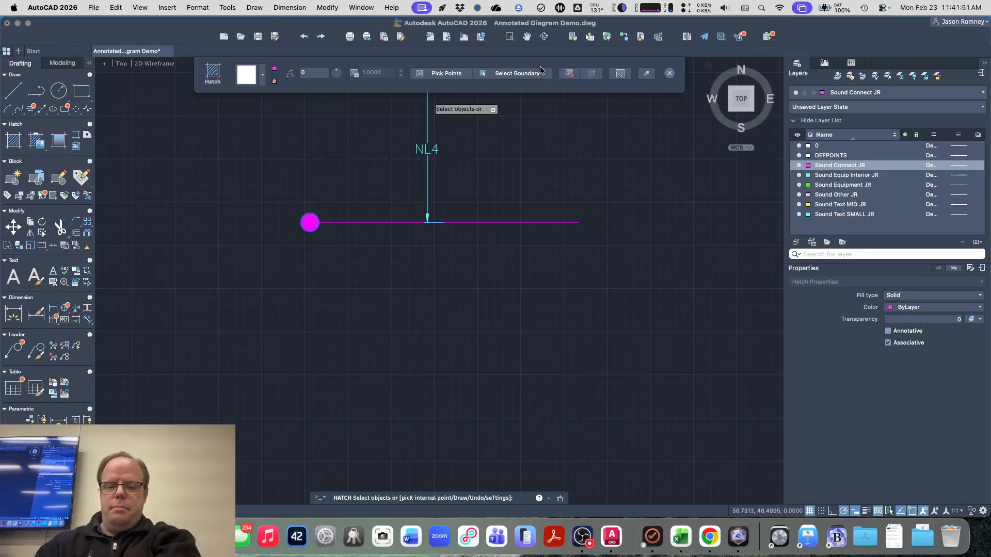
pyautogui.click(669, 73)
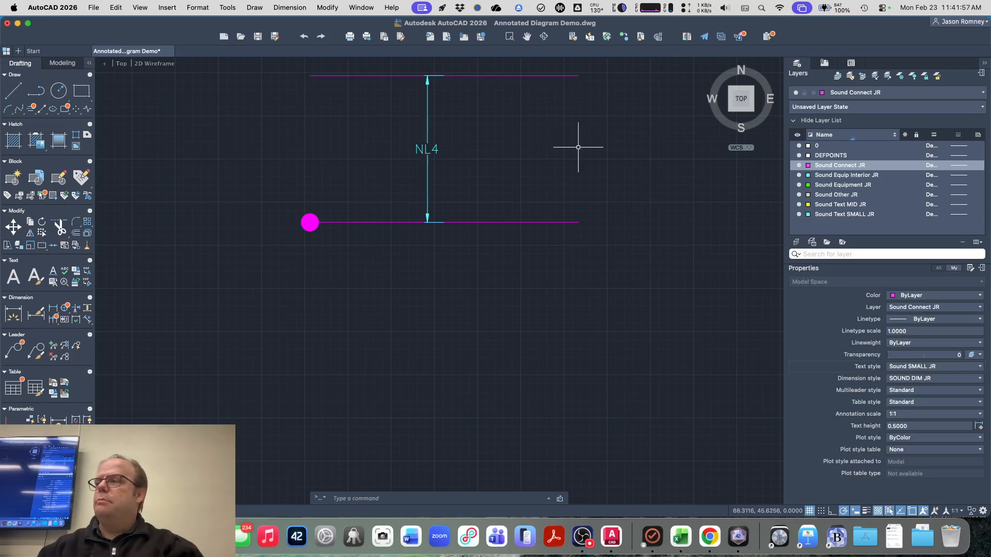
# - Compare with the Chrome reference and shift the NL4 dimension line slightly right, closer to its measured points
pyautogui.press('super+Tab')
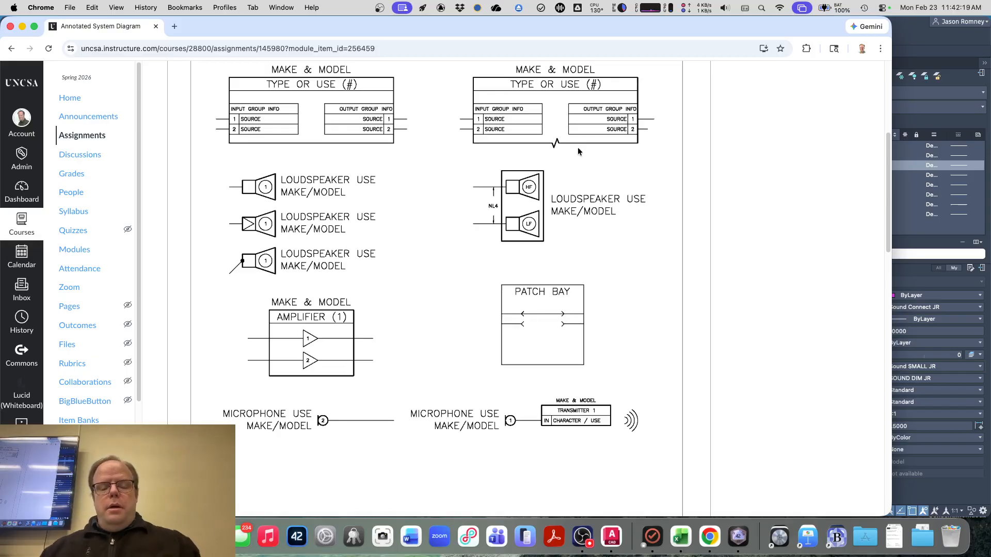
pyautogui.press('super+Tab')
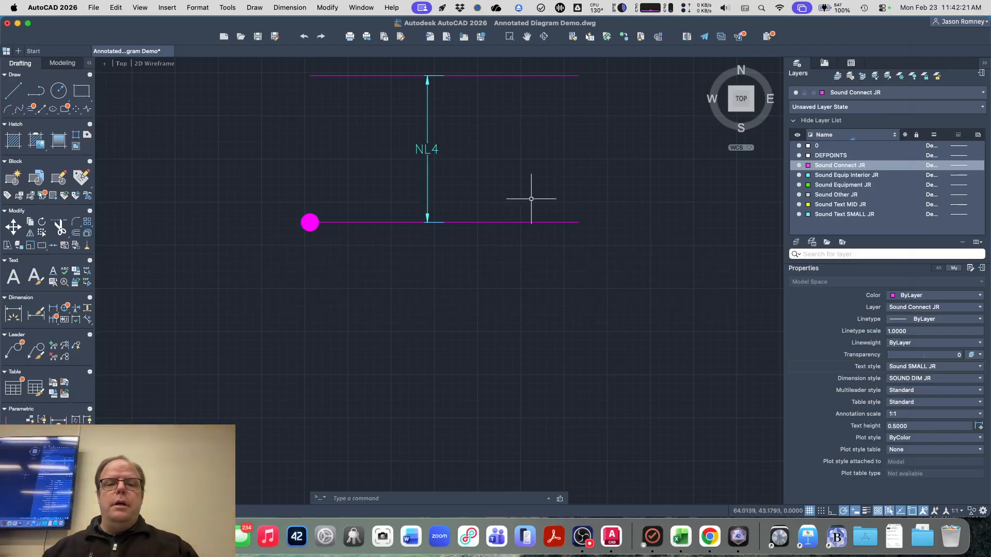
pyautogui.click(426, 150)
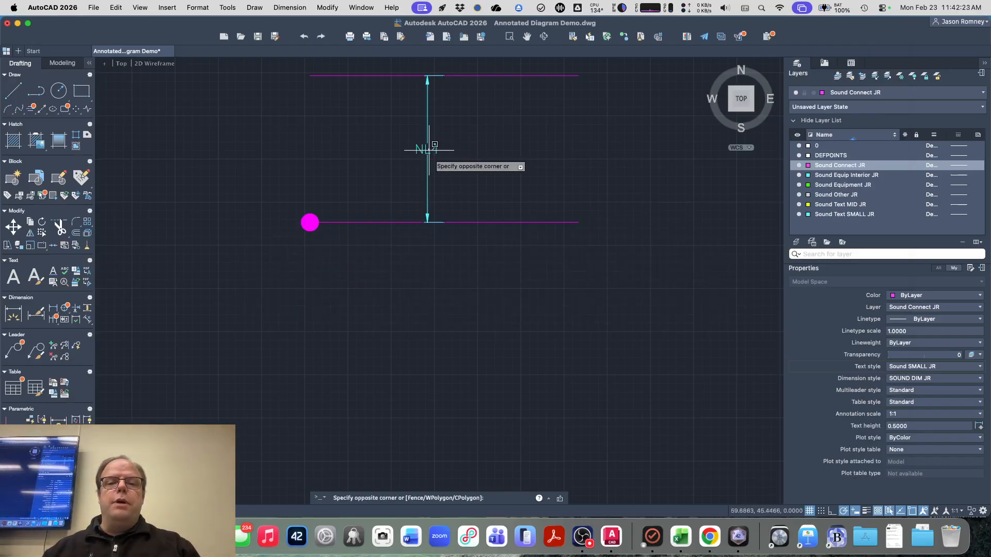
pyautogui.click(435, 145)
pyautogui.click(438, 149)
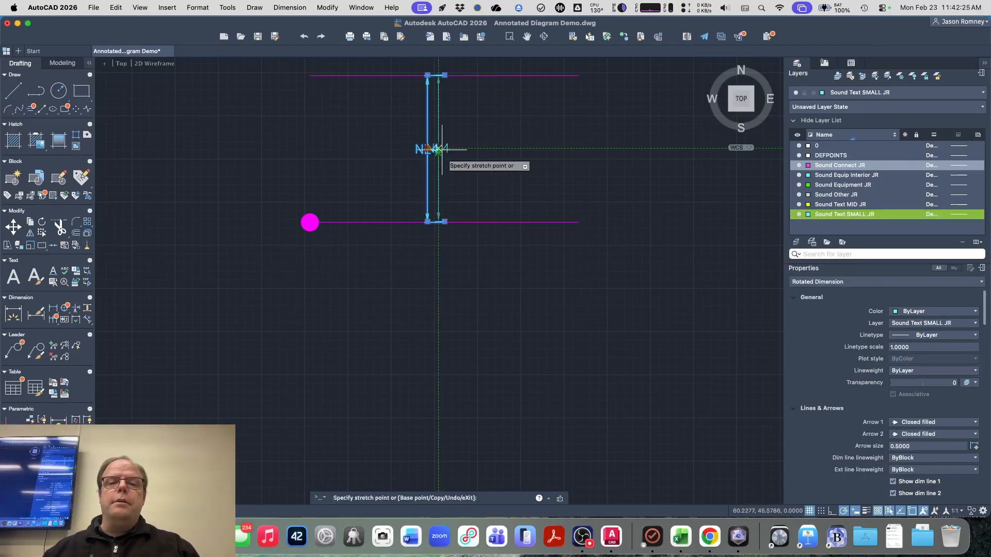
pyautogui.click(438, 150)
pyautogui.press('Escape')
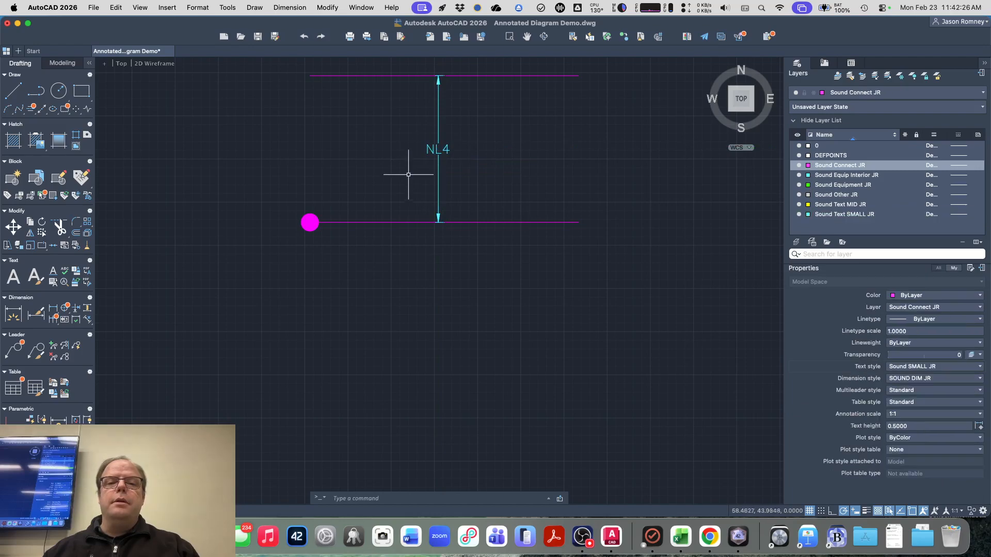
# - Turn off the display of extension lines 1 and 2 on the NL4 dimension
pyautogui.click(438, 150)
pyautogui.scroll(-1, 877, 454)
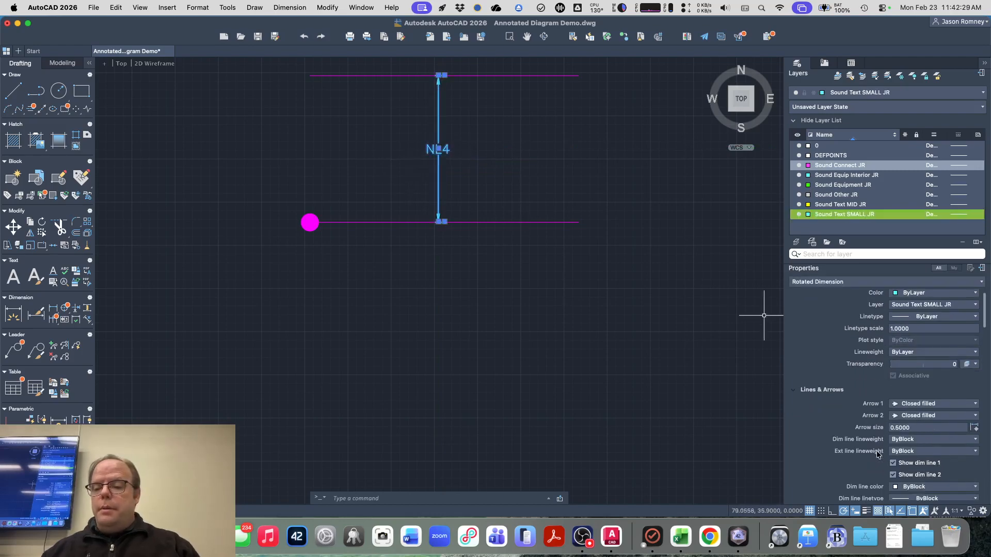
pyautogui.scroll(-6, 877, 454)
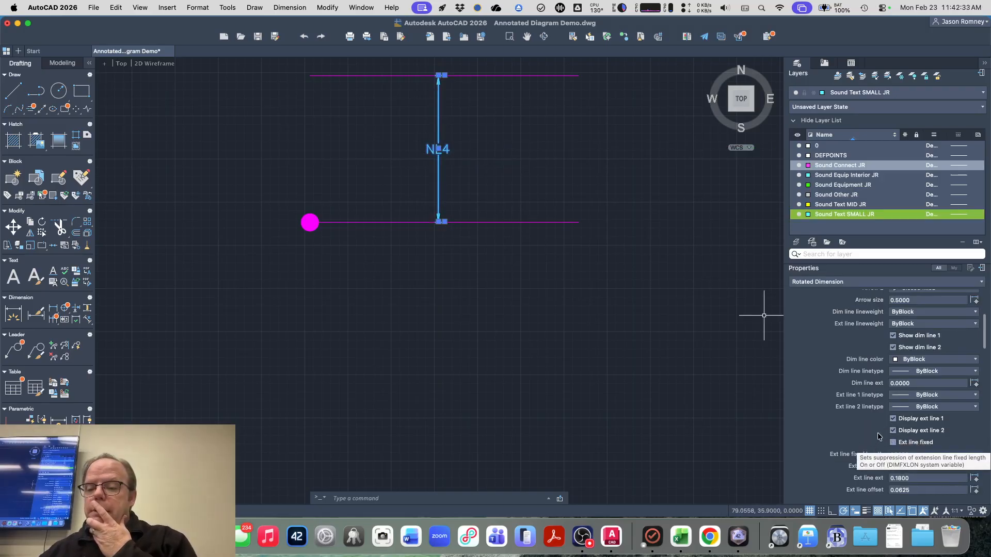
pyautogui.click(893, 419)
pyautogui.click(893, 430)
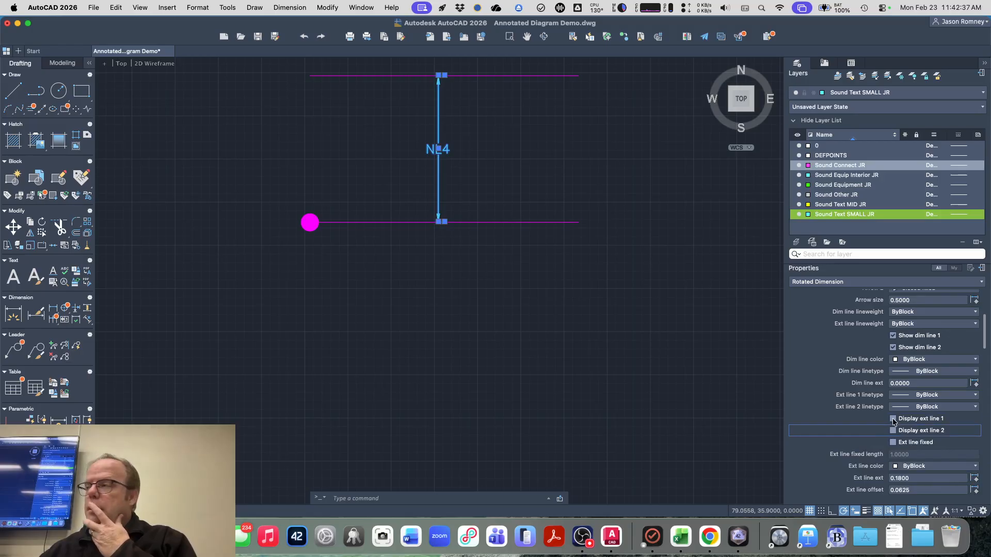
pyautogui.press('Escape')
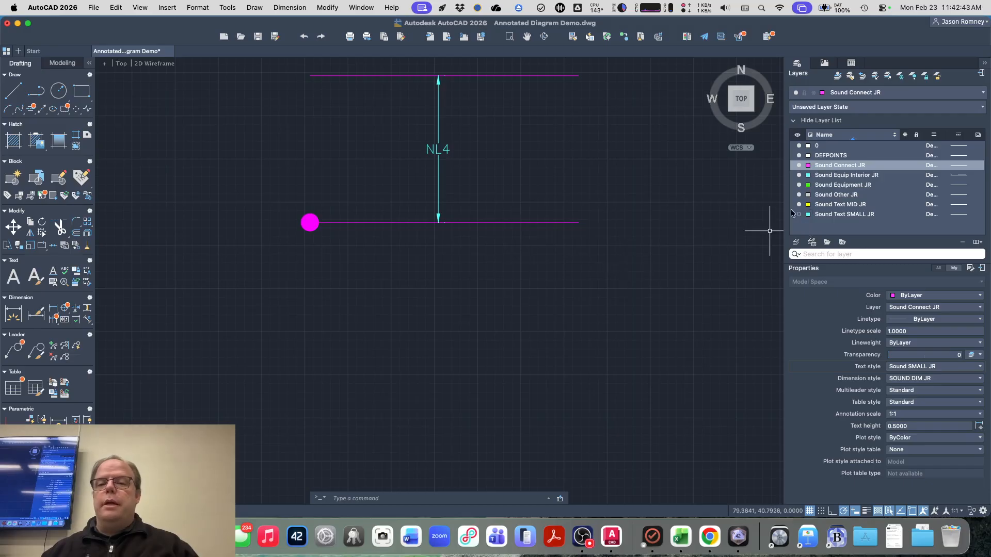
# - Inspect the properties of the vertical line beside input 2 in the first equipment block's Input Group Info table
pyautogui.scroll(-3, 652, 227)
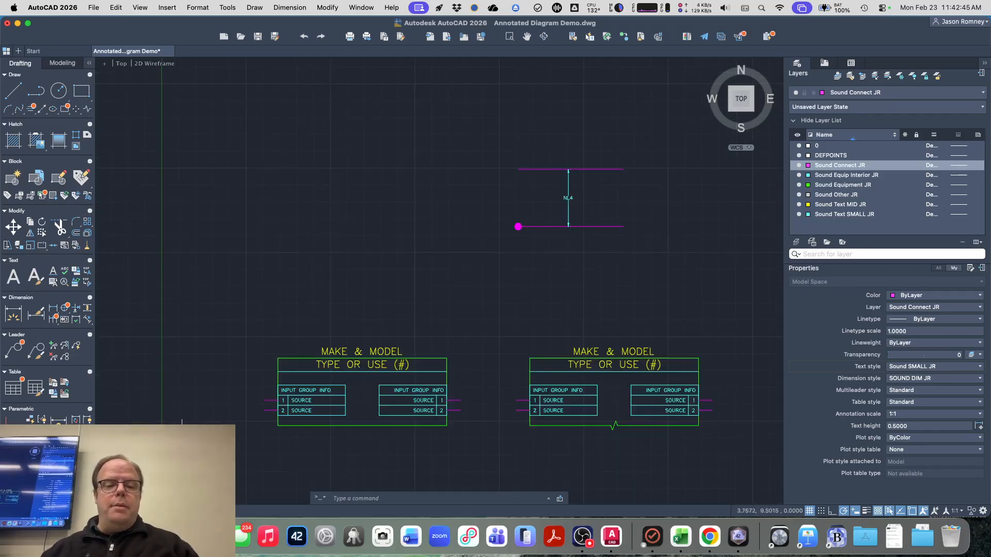
pyautogui.scroll(5, 279, 433)
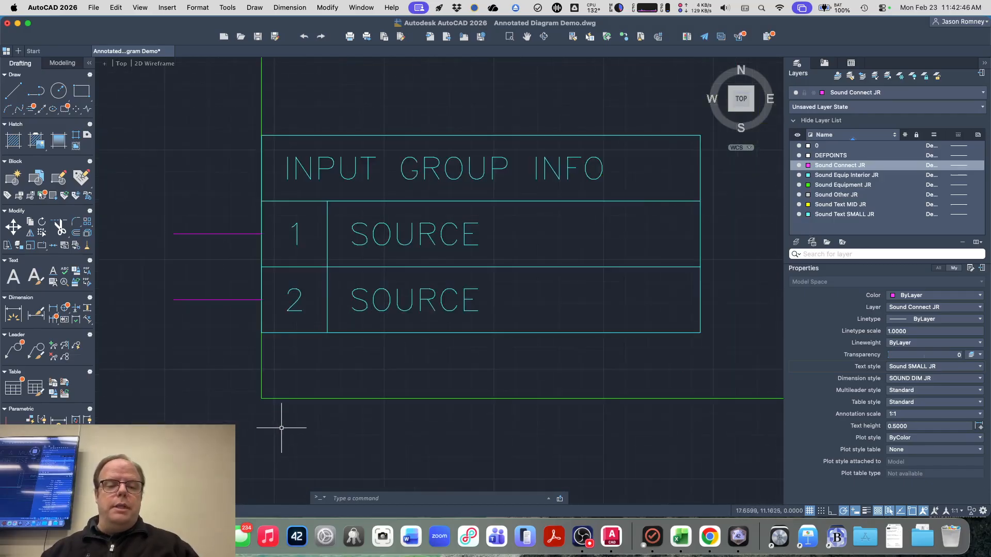
pyautogui.click(263, 307)
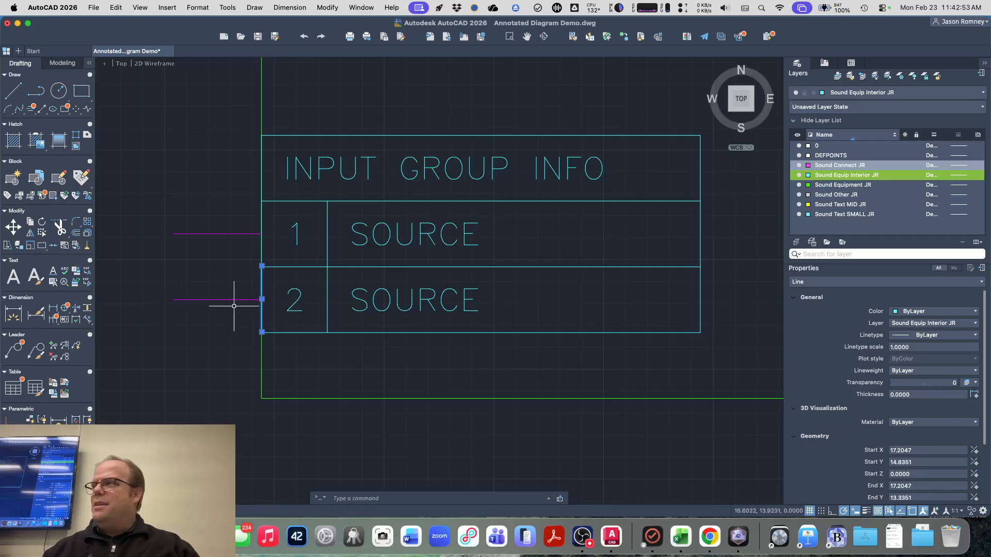
pyautogui.press('Escape')
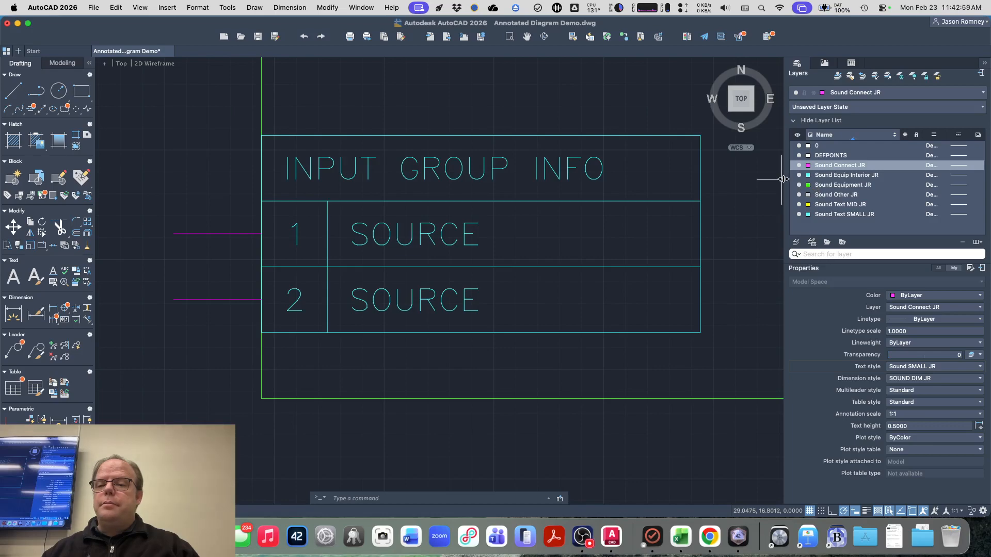
# - Widen the Layers palette and view the lineweight options for the Sound Equipment JR layer
pyautogui.moveTo(782, 180); pyautogui.dragTo(747, 180)
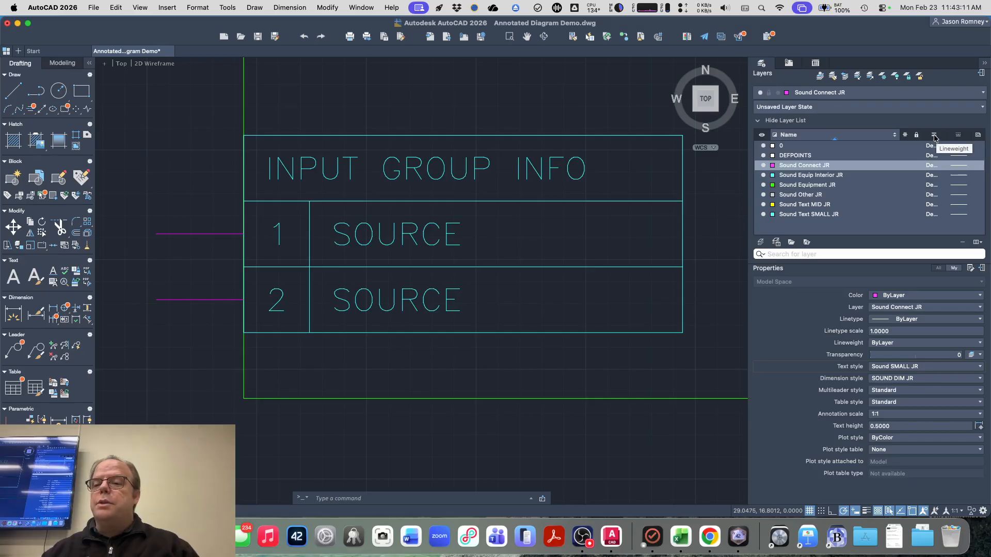
pyautogui.click(929, 188)
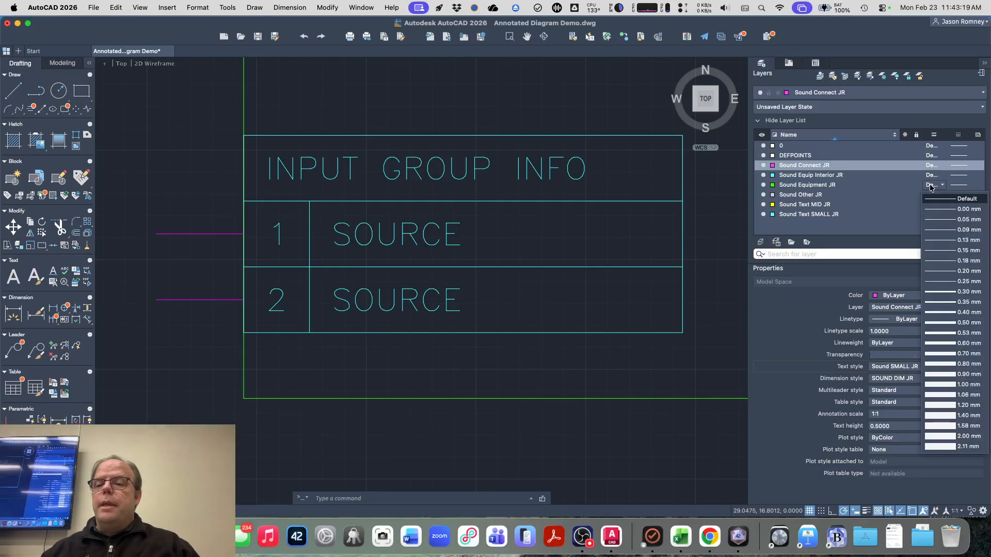
pyautogui.click(930, 187)
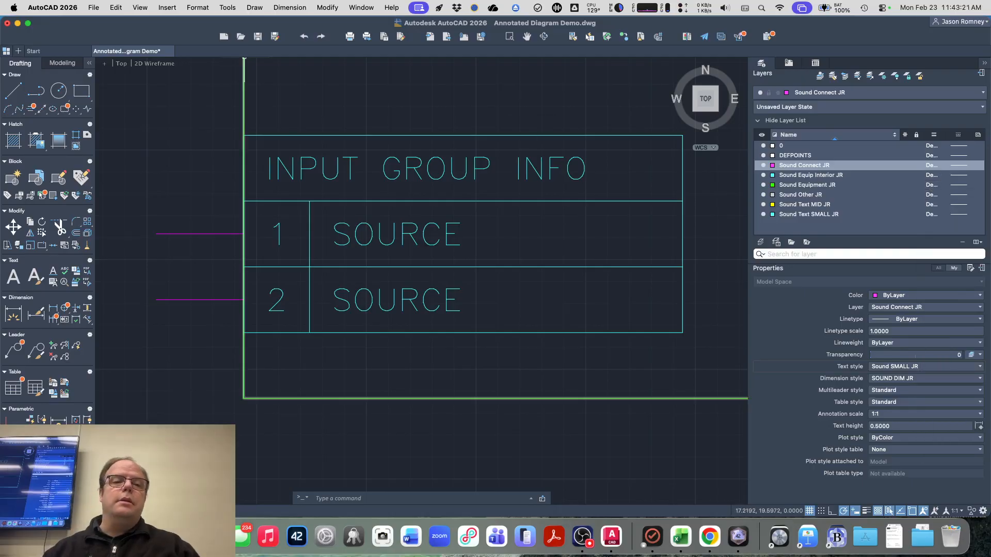
# - Check the default lineweight and the available lineweights in the Lineweight Settings without changing them
pyautogui.write('LINEW')
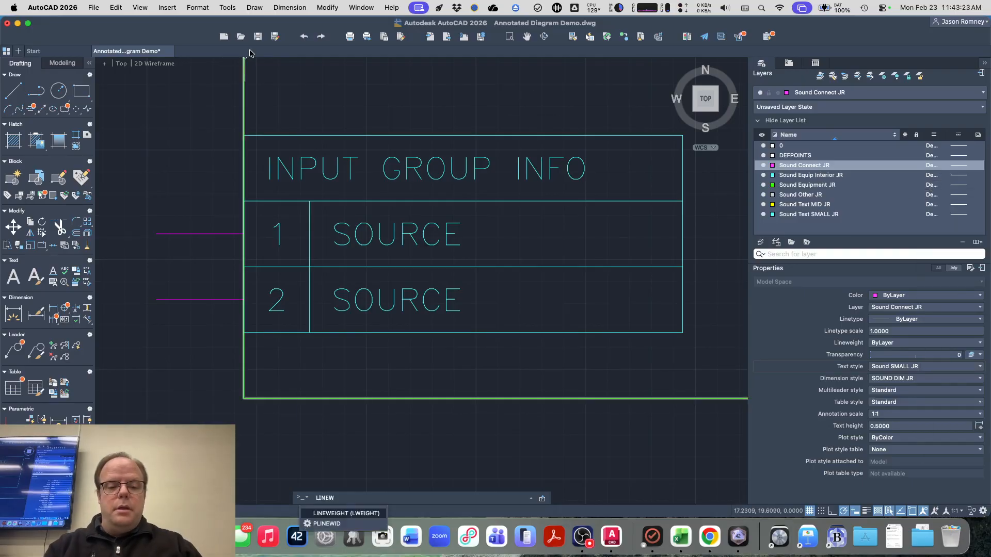
pyautogui.press('Return')
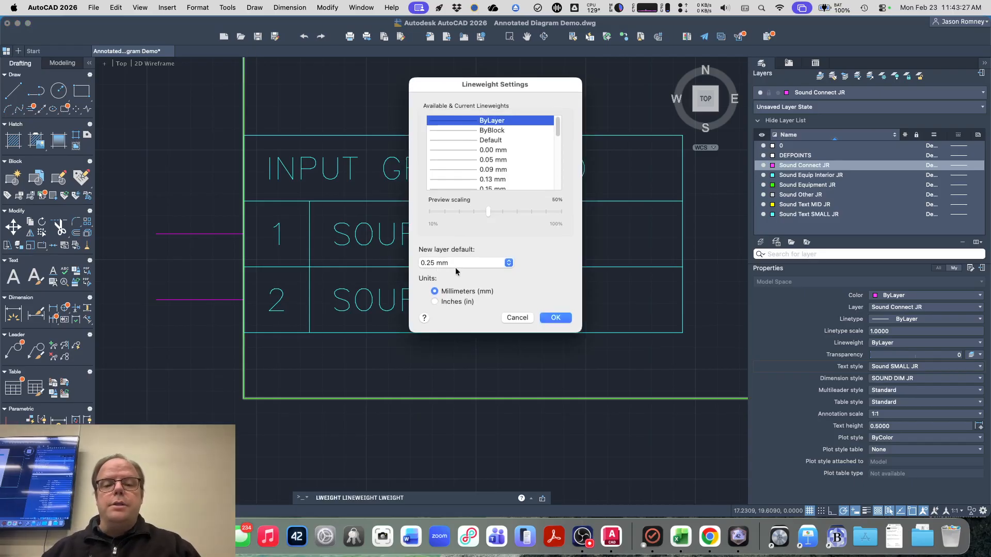
pyautogui.click(518, 317)
pyautogui.click(189, 6)
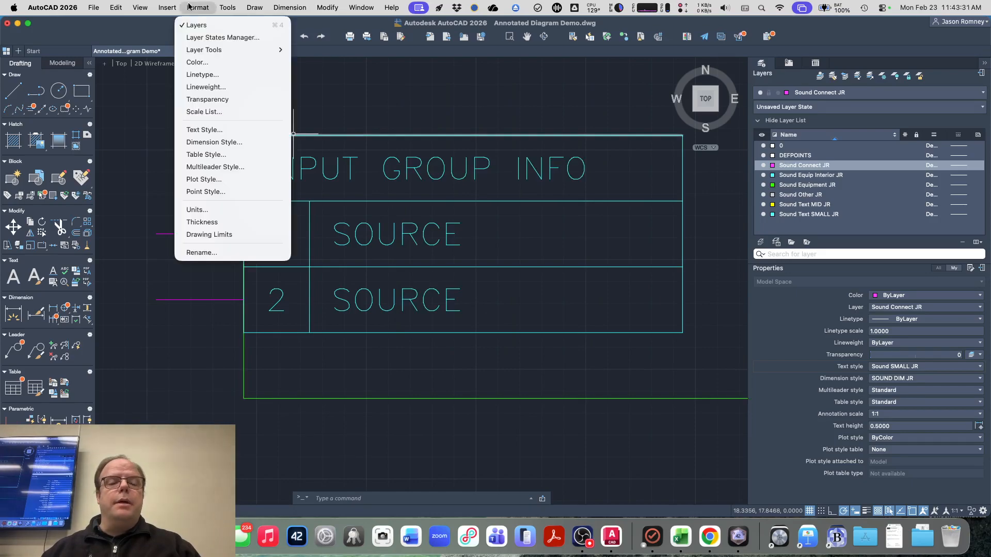
pyautogui.click(205, 88)
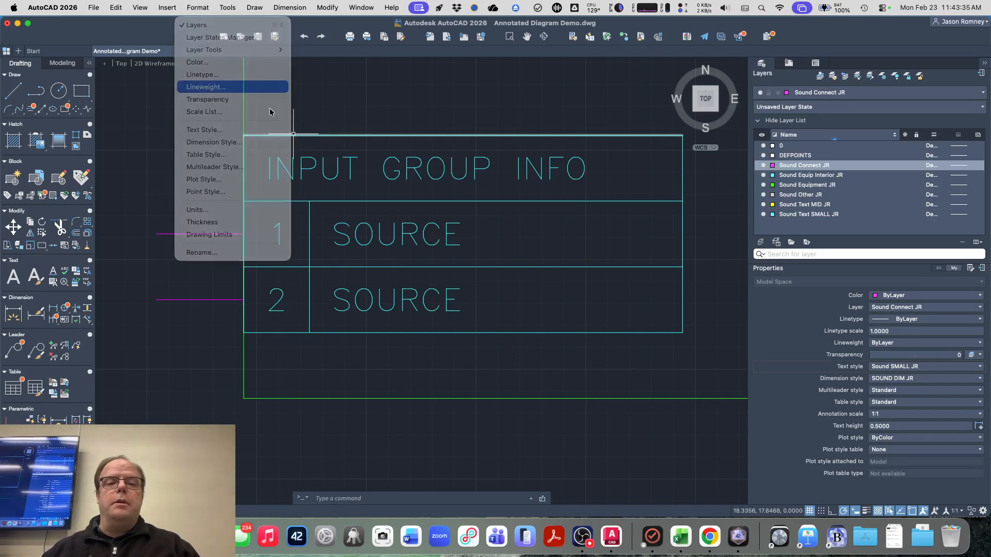
pyautogui.scroll(-3, 493, 174)
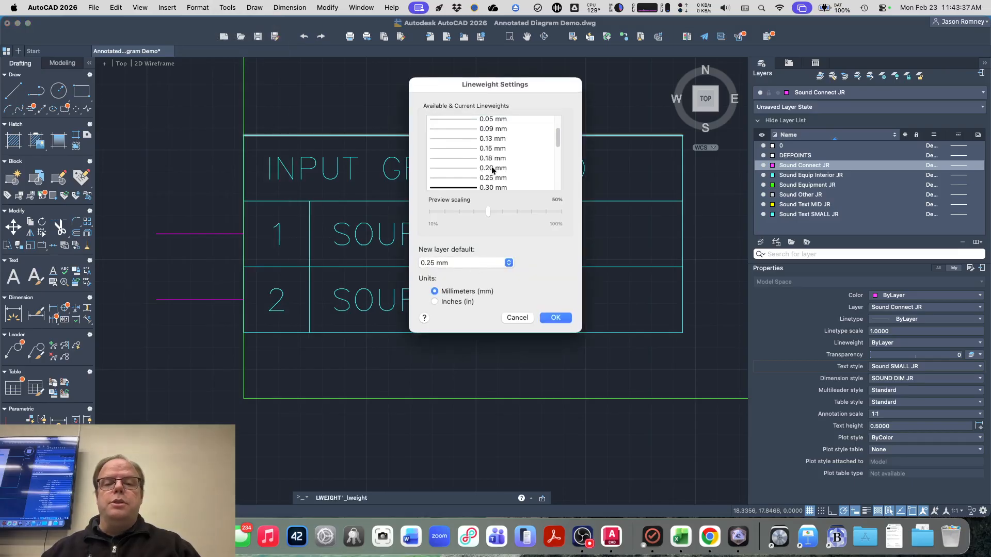
pyautogui.click(517, 317)
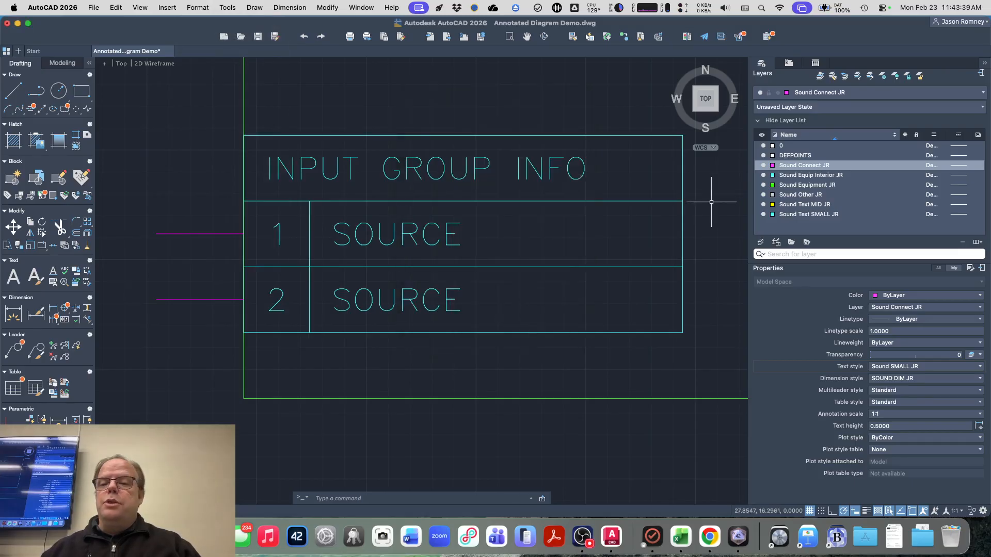
# - Set the lineweight of the Sound Equipment JR layer to 0.35 mm
pyautogui.click(822, 186)
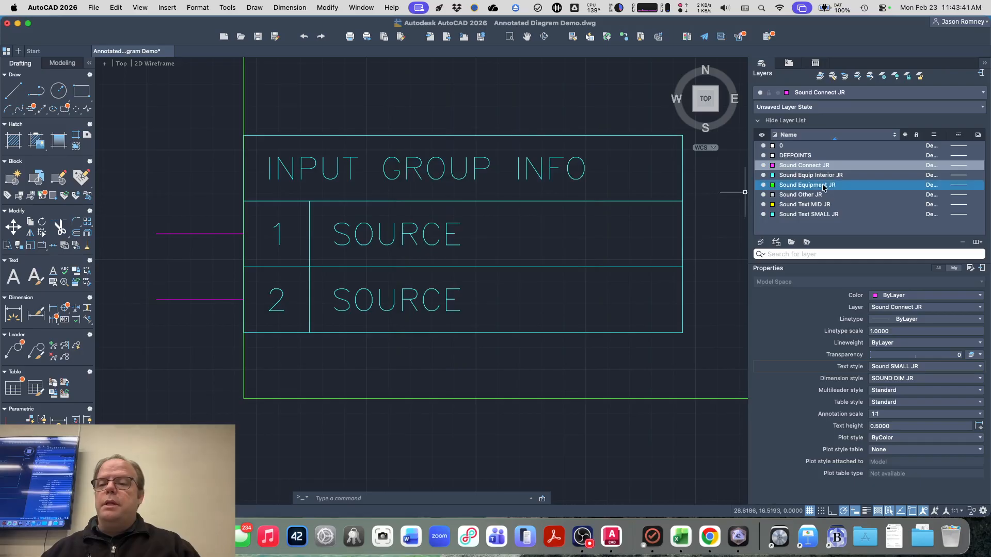
pyautogui.click(931, 185)
pyautogui.click(931, 184)
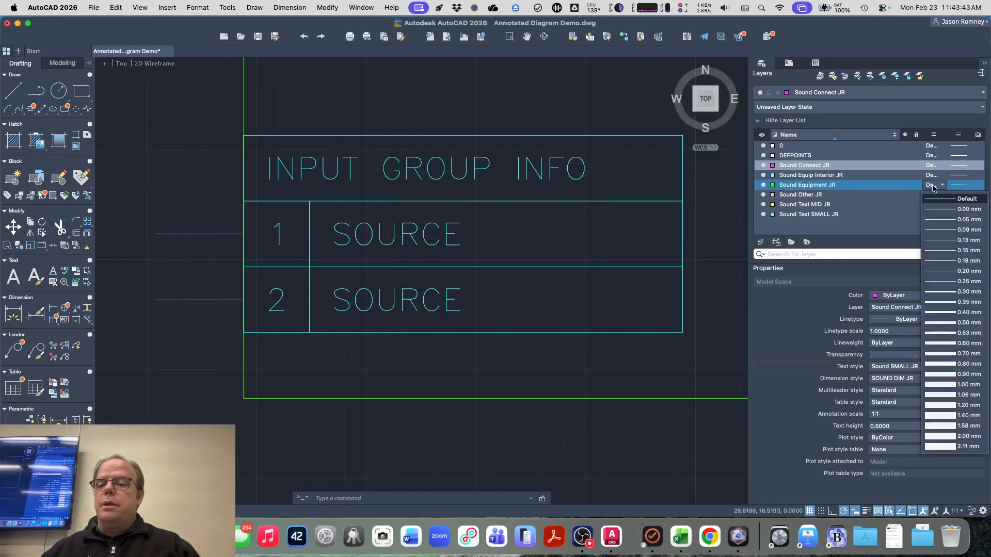
pyautogui.click(942, 304)
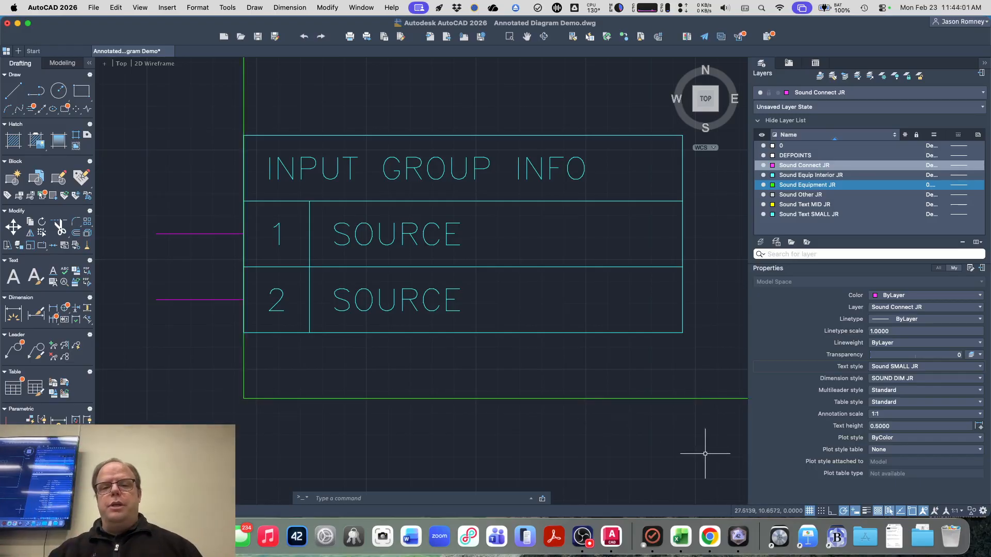
# - Turn on the lineweight display and check the outlines of the two equipment blocks
pyautogui.scroll(-4, 668, 439)
pyautogui.moveTo(664, 439); pyautogui.dragTo(586, 387, button='middle')
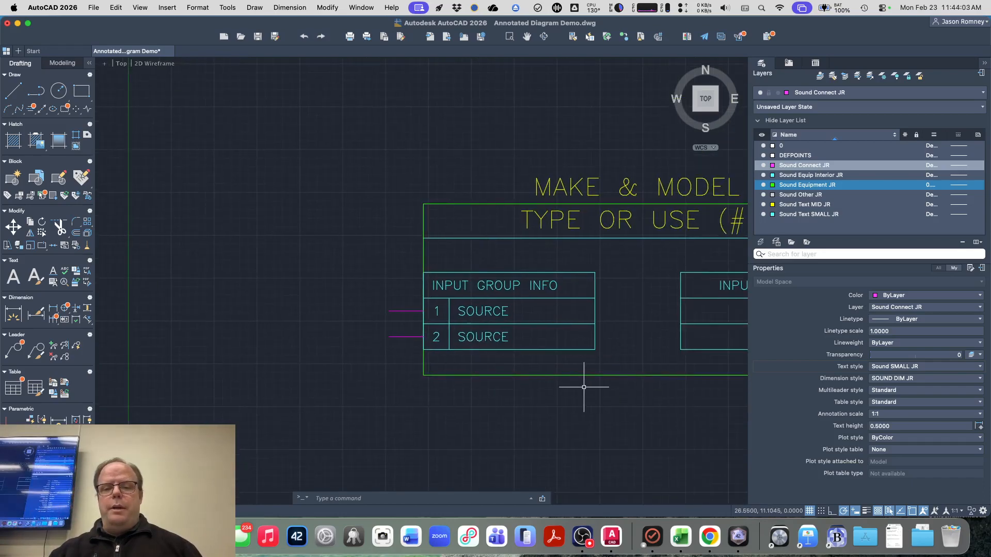
pyautogui.click(866, 511)
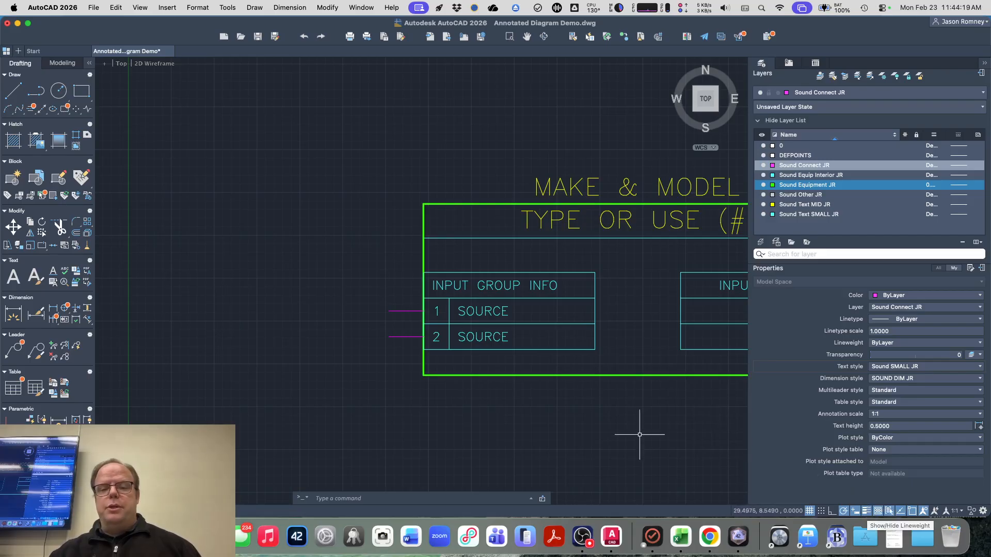
pyautogui.scroll(2, 611, 411)
pyautogui.moveTo(610, 413); pyautogui.dragTo(332, 382, button='middle')
pyautogui.scroll(-4, 331, 382)
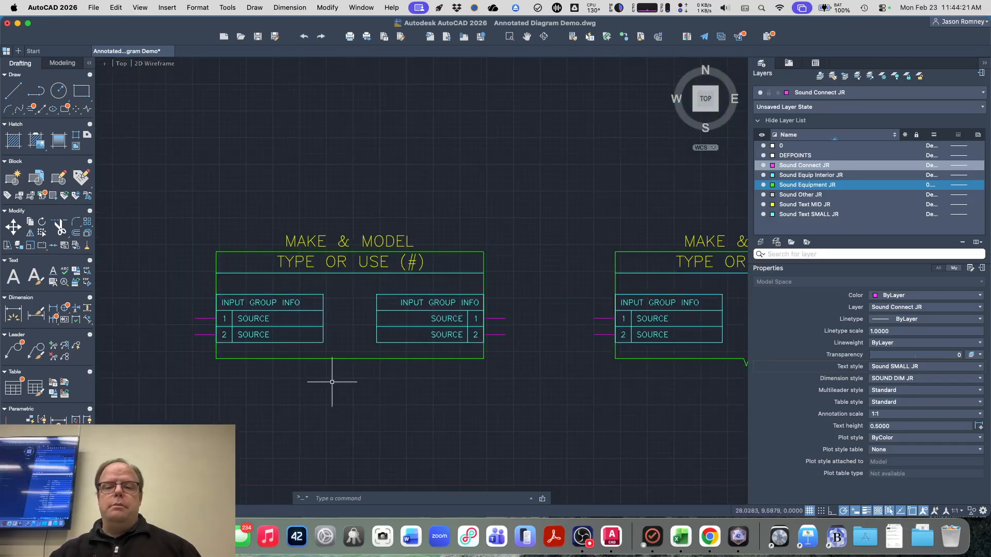
pyautogui.scroll(2, 332, 382)
pyautogui.scroll(-2, 332, 382)
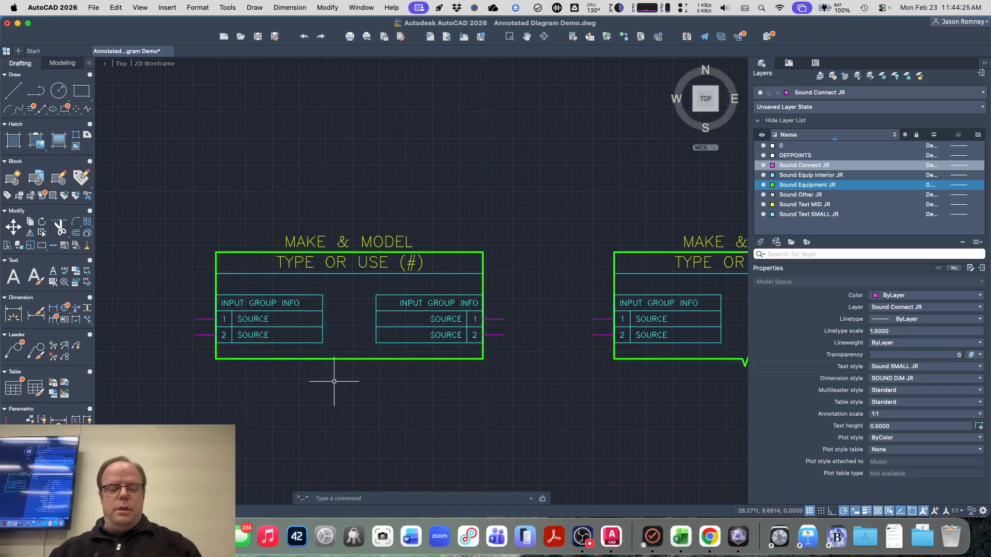
# - Switch to Chrome, review the assignment's reference symbols and attached system diagram, and return to AutoCAD
pyautogui.press('super+Tab')
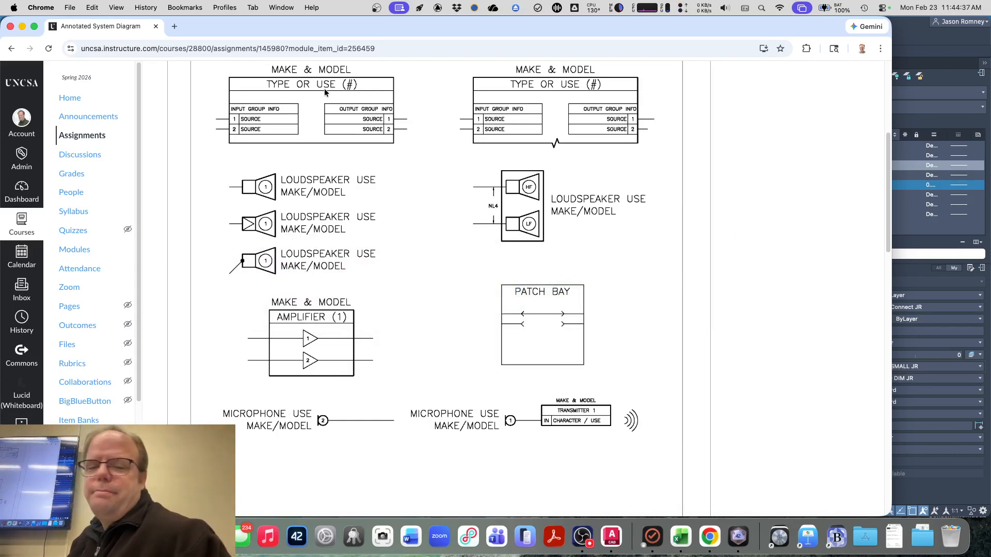
pyautogui.press('super+Tab')
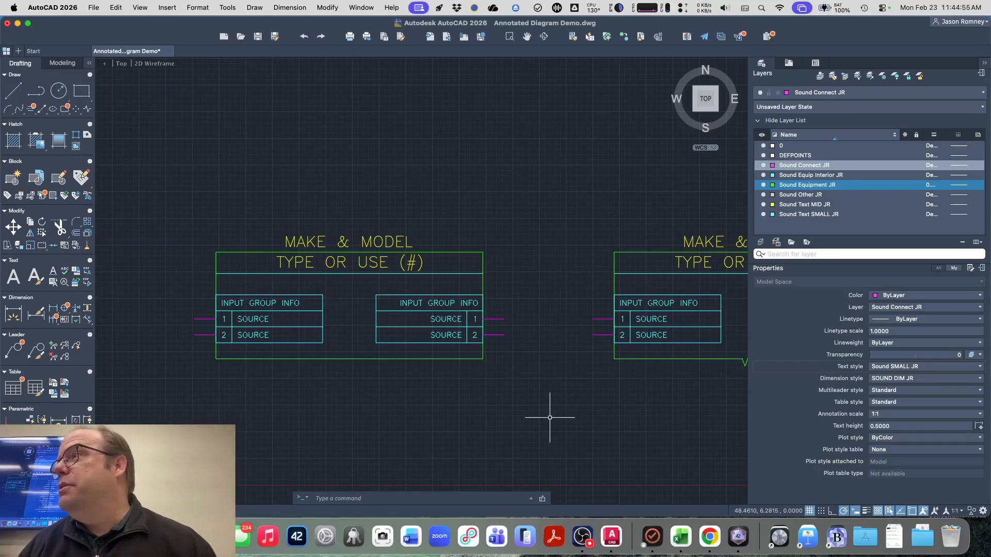
pyautogui.press('super+Tab')
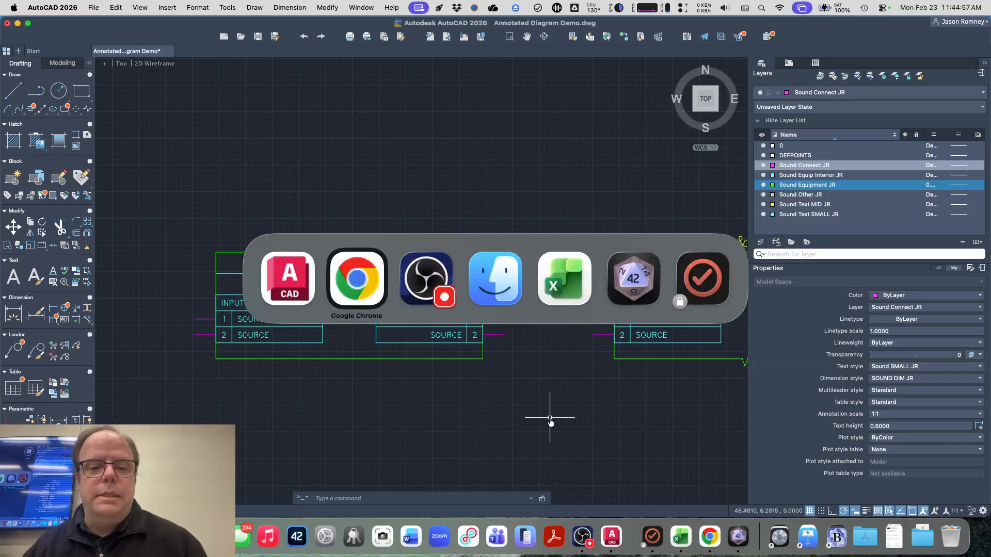
pyautogui.scroll(-19, 503, 357)
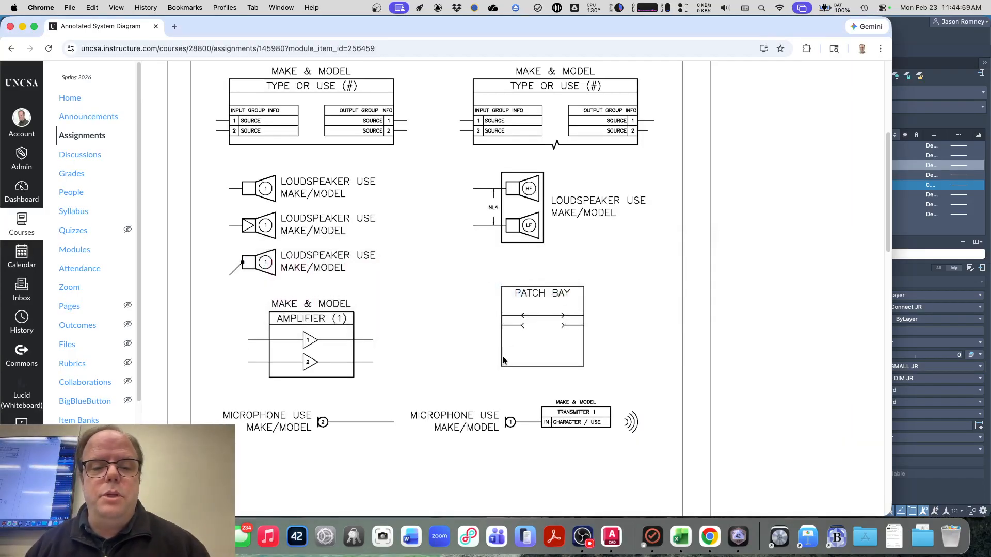
pyautogui.scroll(15, 503, 357)
pyautogui.scroll(-5, 503, 358)
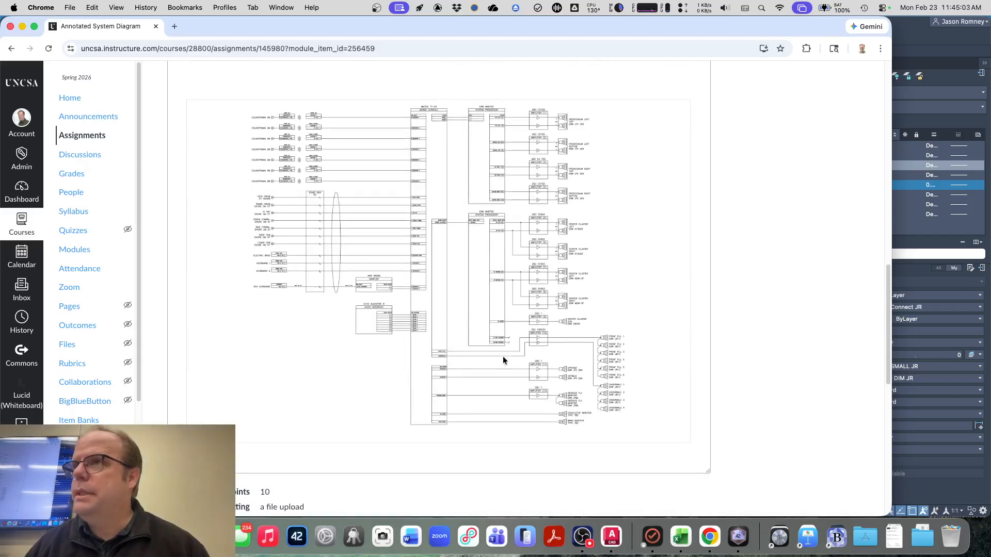
pyautogui.scroll(8, 503, 360)
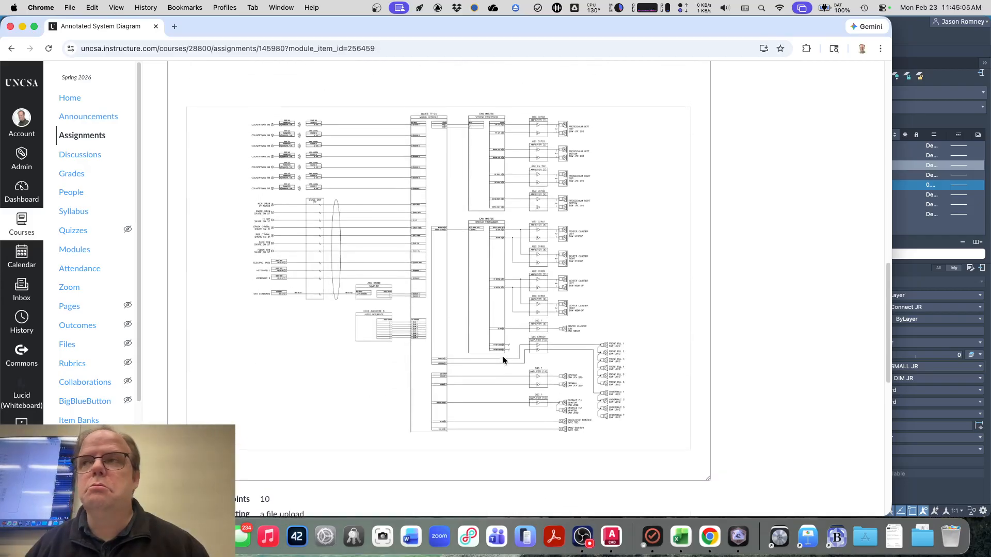
pyautogui.scroll(4, 503, 360)
pyautogui.scroll(-2, 503, 359)
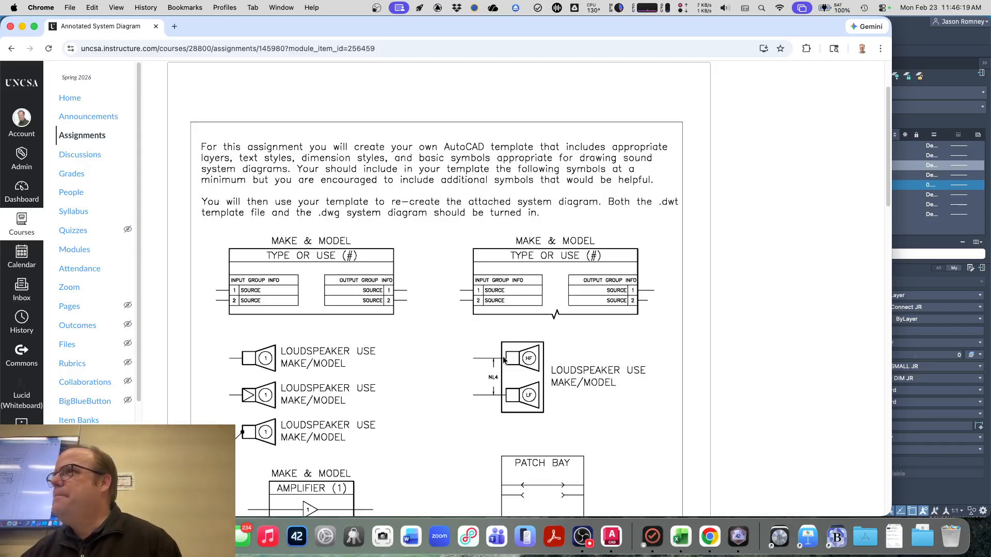
pyautogui.scroll(-5, 473, 377)
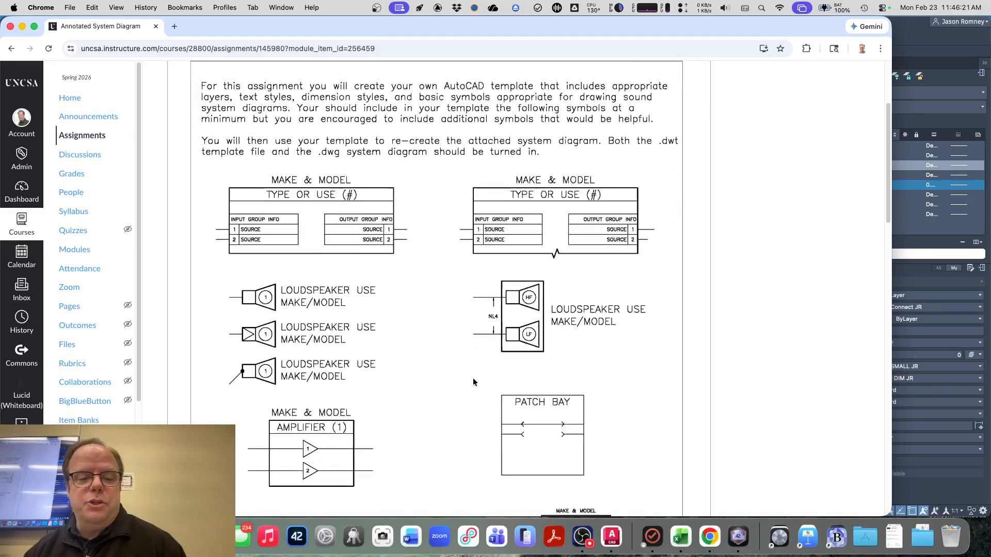
pyautogui.scroll(-5, 472, 378)
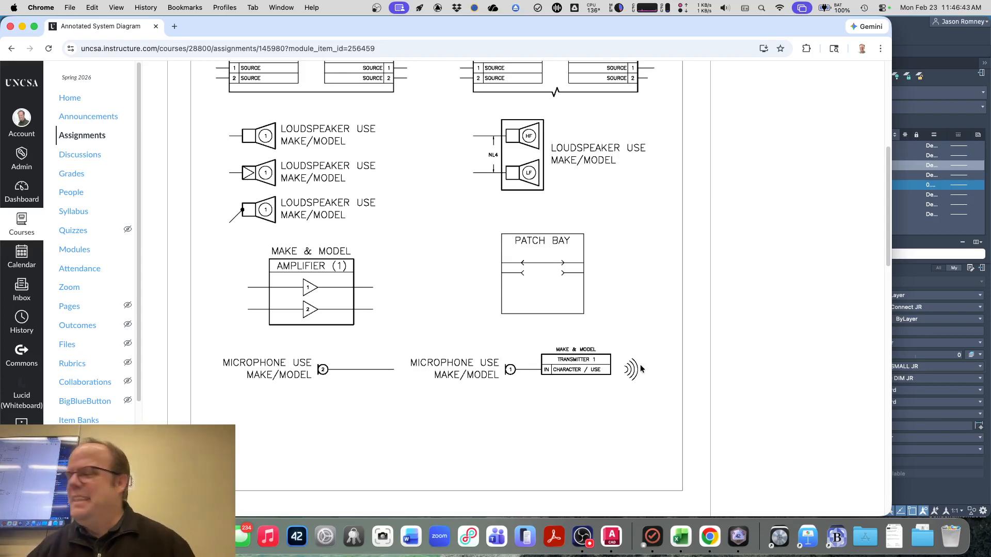
pyautogui.press('super+Tab')
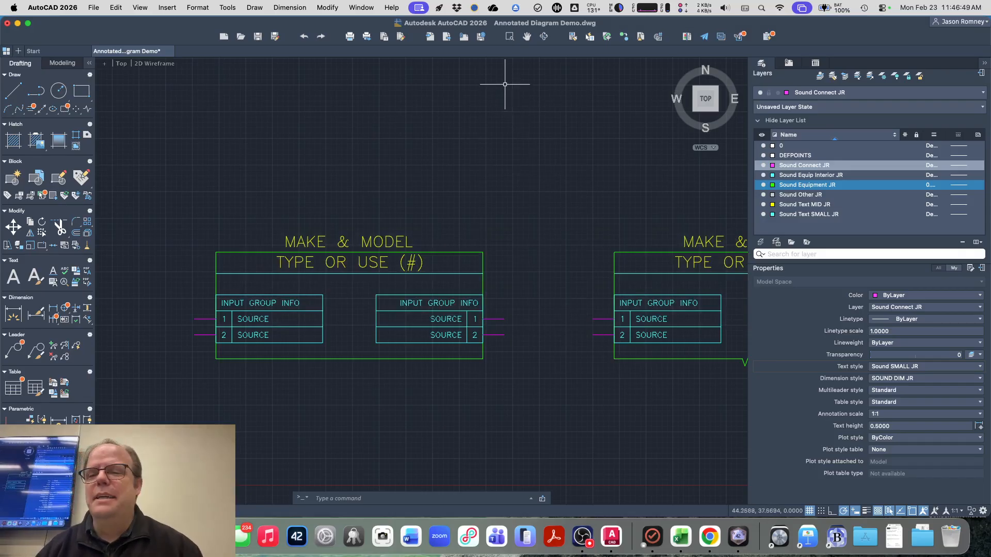
# - Draw two concentric circles with radii 0.5 and 1 in the empty area above the first equipment block
pyautogui.write('c')
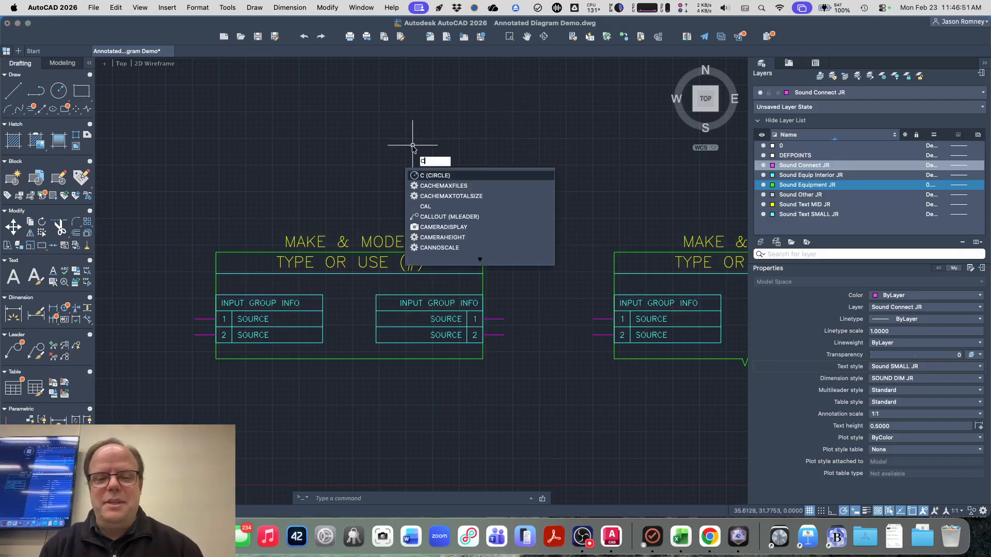
pyautogui.press('Return')
pyautogui.click(412, 145)
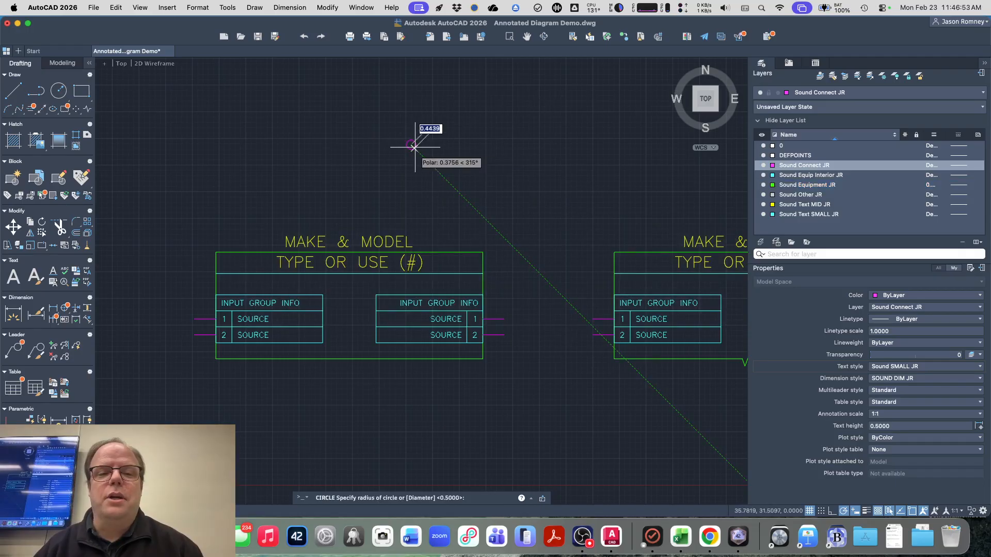
pyautogui.write('0.5')
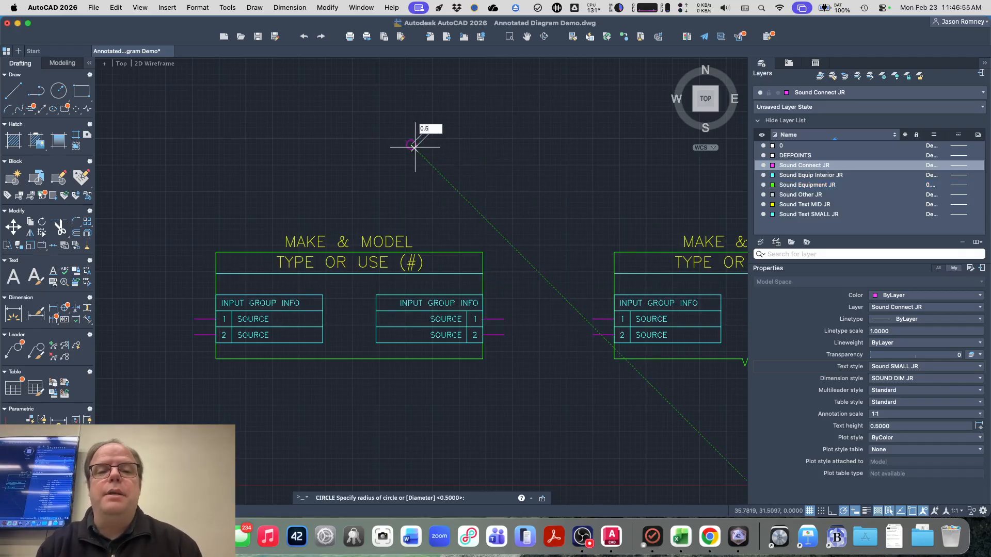
pyautogui.press('Return')
pyautogui.press('Return')
pyautogui.click(410, 146)
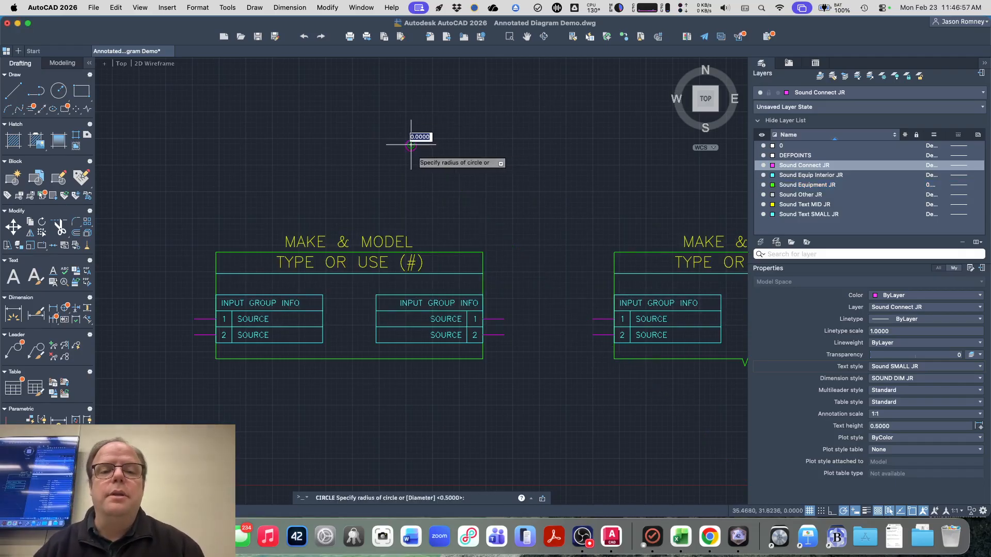
pyautogui.write('1.2558')
pyautogui.press('Return')
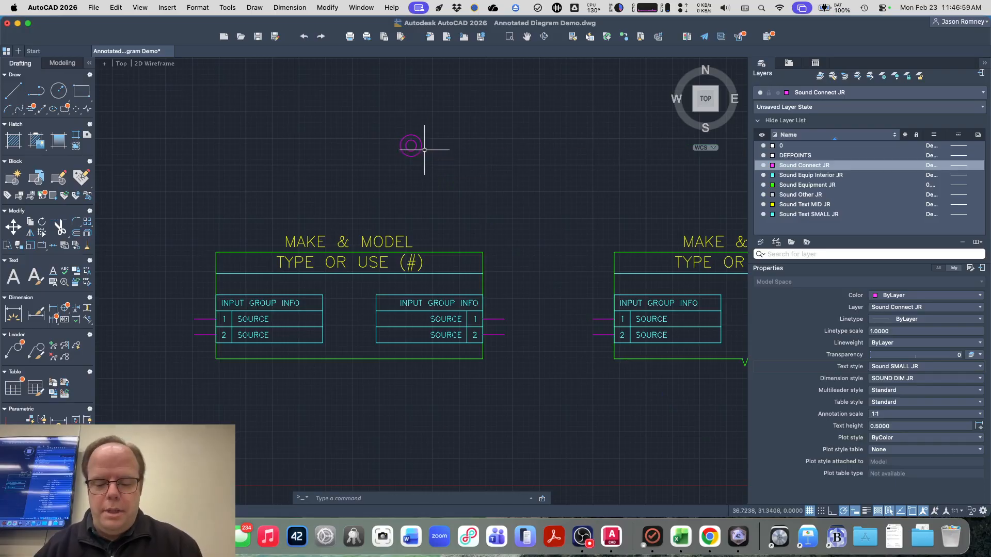
pyautogui.write('l')
pyautogui.press('Return')
pyautogui.click(410, 145)
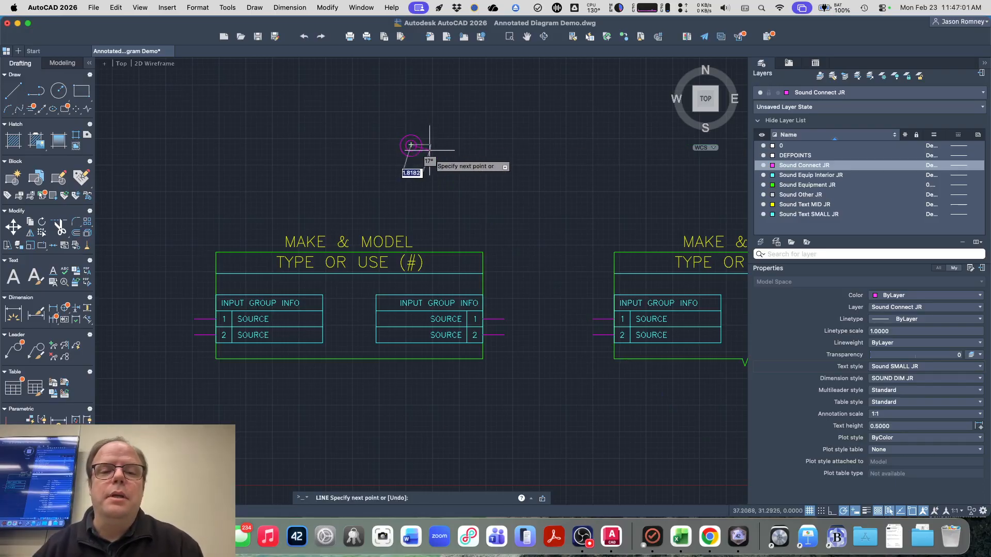
pyautogui.press('Escape')
# - Add a third concentric circle with radius 1.5 around the same center
pyautogui.write('c')
pyautogui.press('Return')
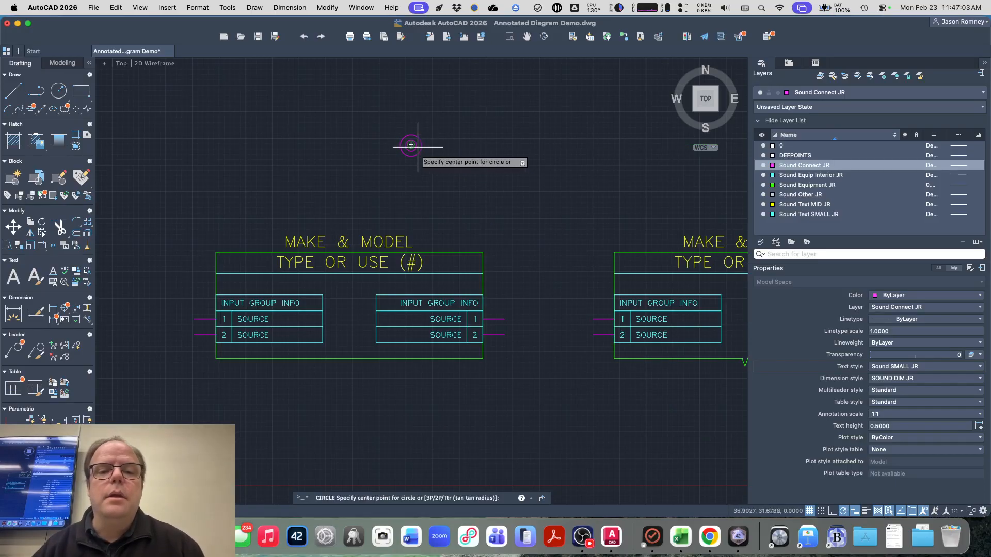
pyautogui.click(411, 145)
pyautogui.write('1')
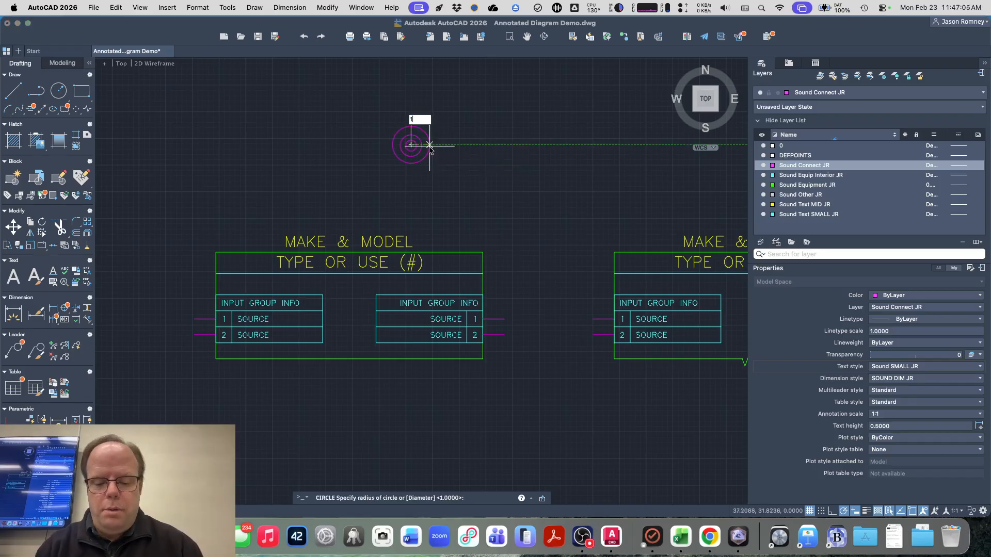
pyautogui.write('.5')
pyautogui.press('Return')
pyautogui.press('Return')
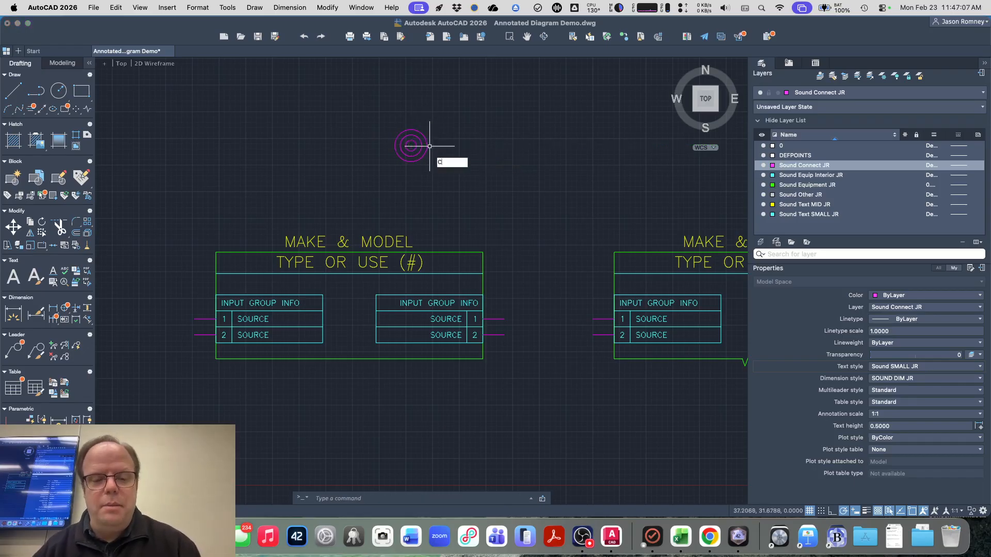
# - Add a fourth concentric circle with radius 2 around the shared center
pyautogui.click(410, 145)
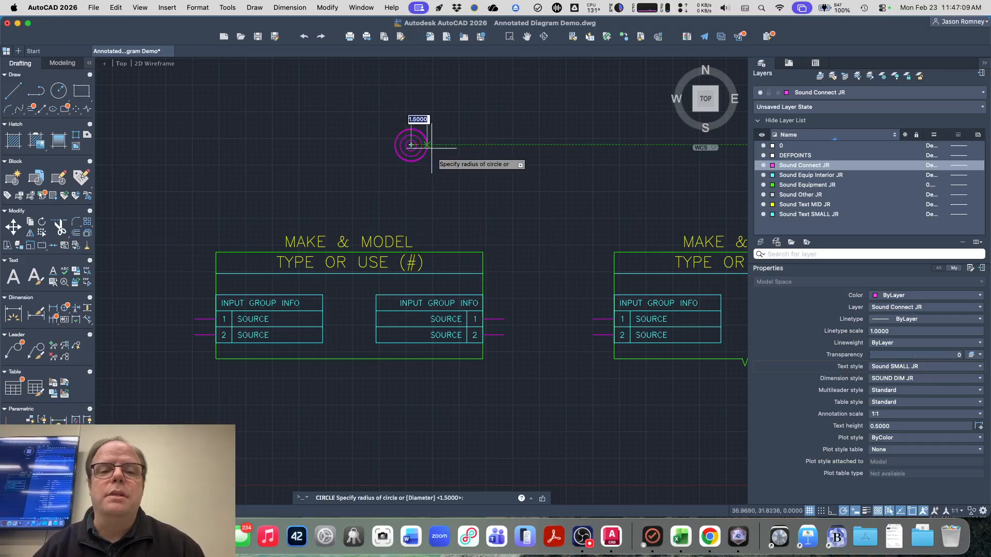
pyautogui.click(436, 145)
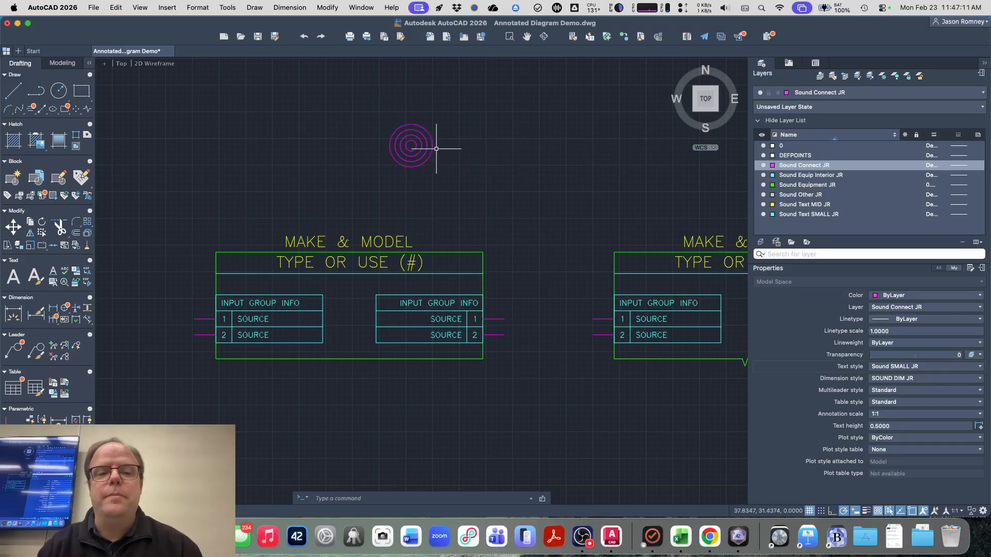
pyautogui.scroll(3, 409, 124)
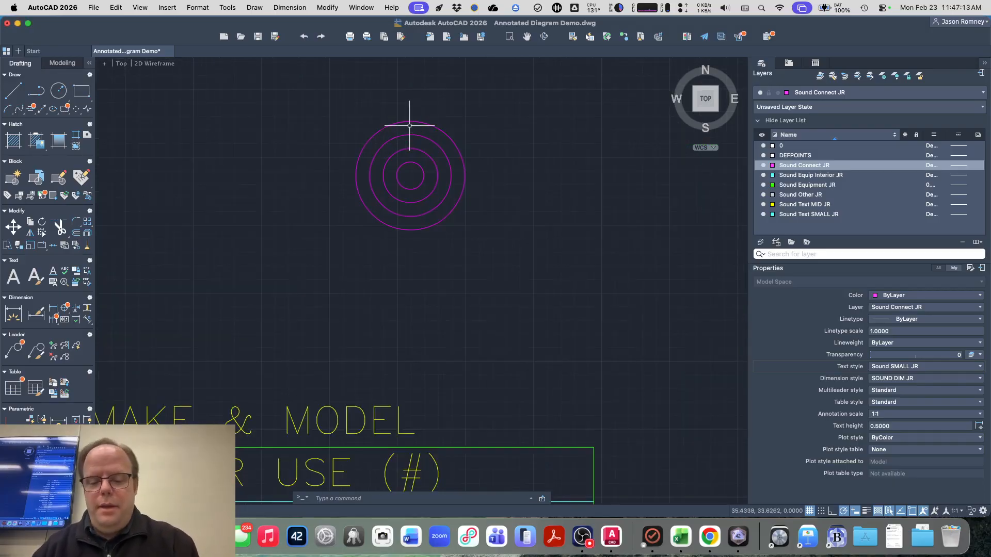
pyautogui.write('l')
pyautogui.press('Return')
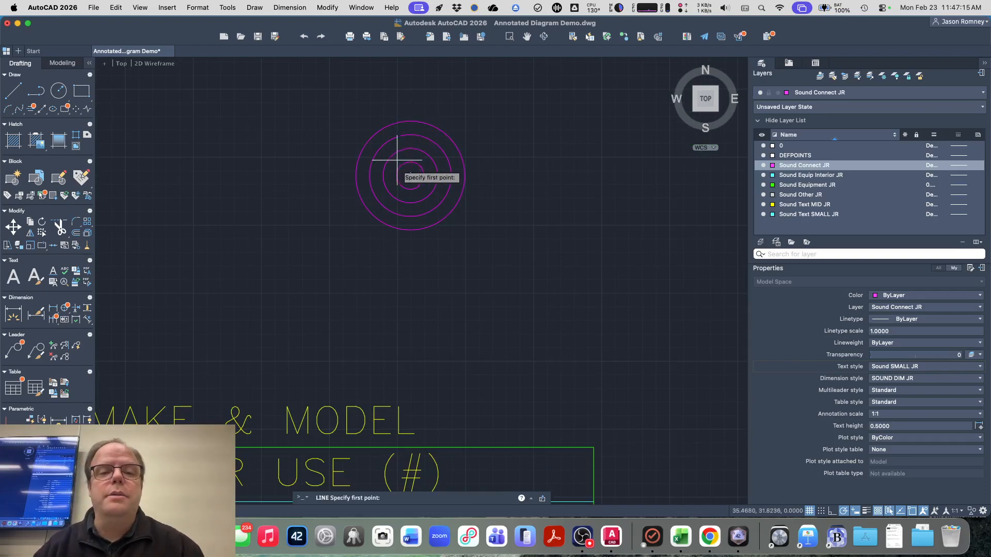
pyautogui.press('Escape')
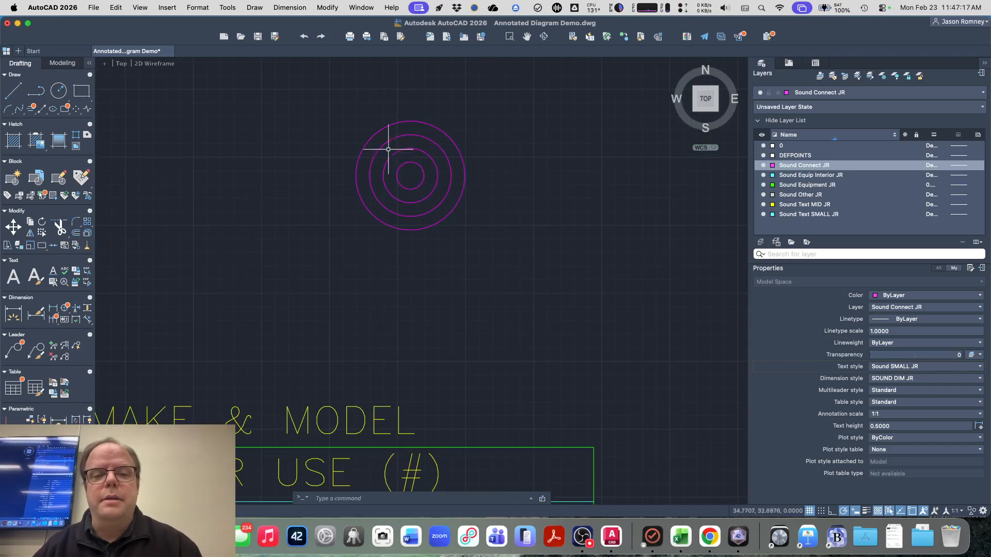
# - Enable the Quadrant object snap
pyautogui.rightClick(911, 512)
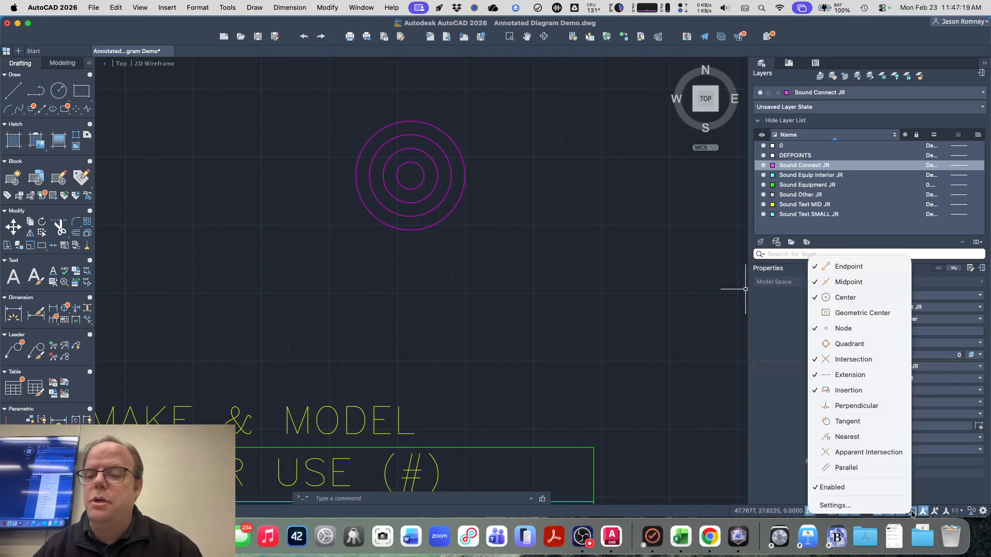
pyautogui.click(866, 347)
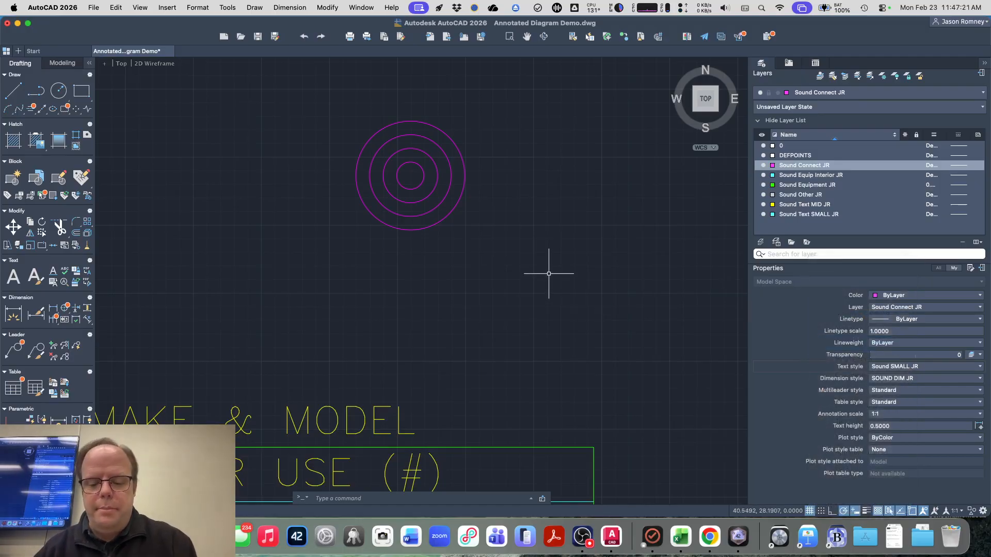
pyautogui.write('l')
pyautogui.press('Return')
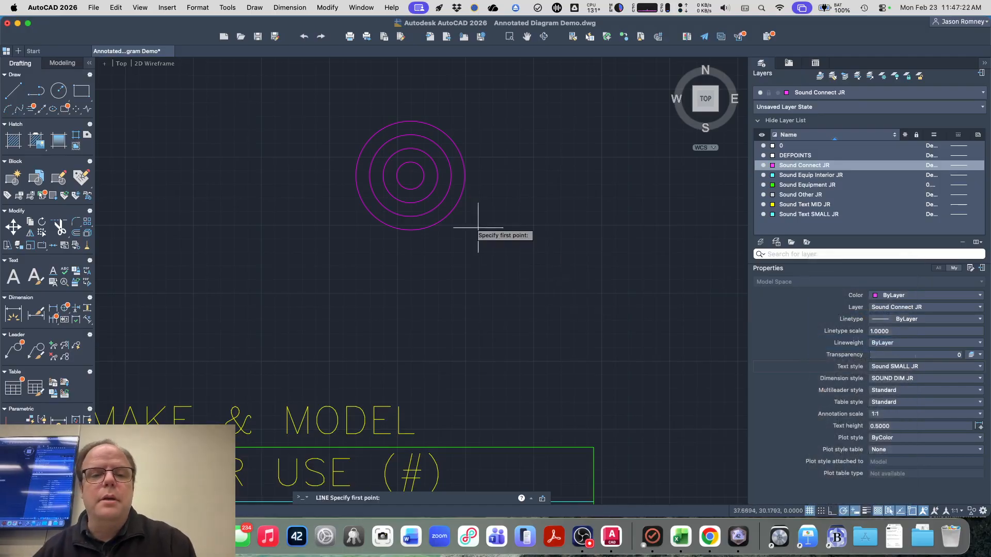
pyautogui.click(396, 174)
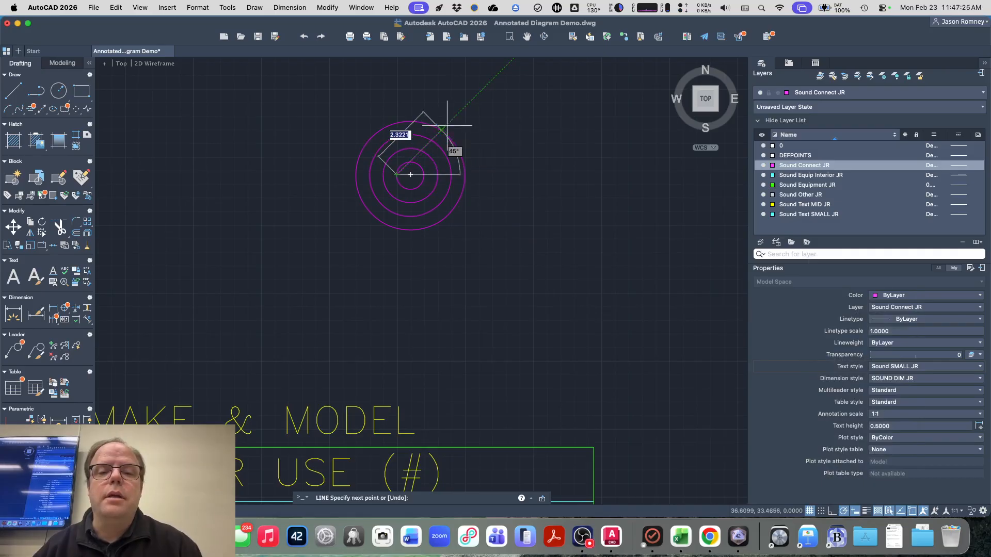
pyautogui.press('Escape')
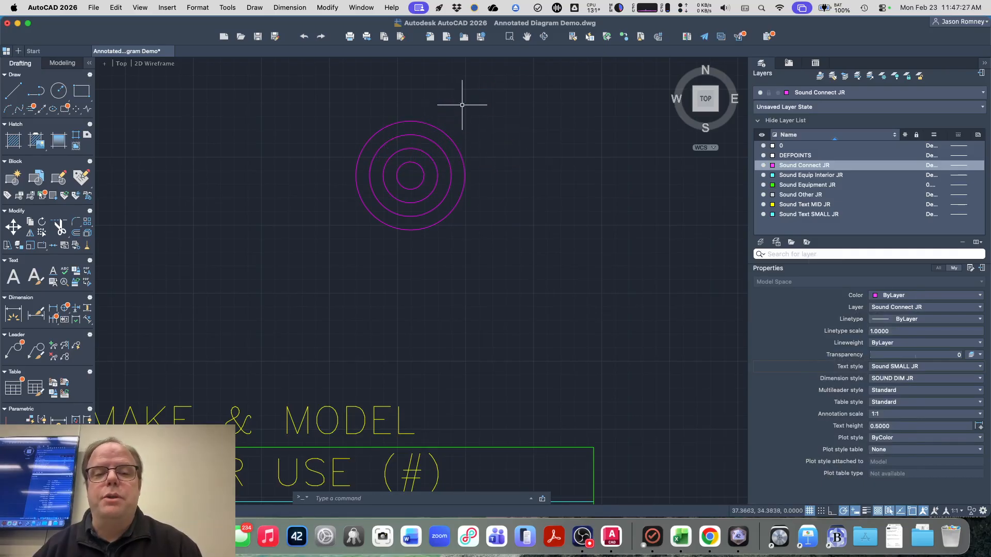
# - Choose the 45° polar tracking angle and draw a 45° line from the innermost circle's left quadrant up past the outermost circle
pyautogui.click(841, 512)
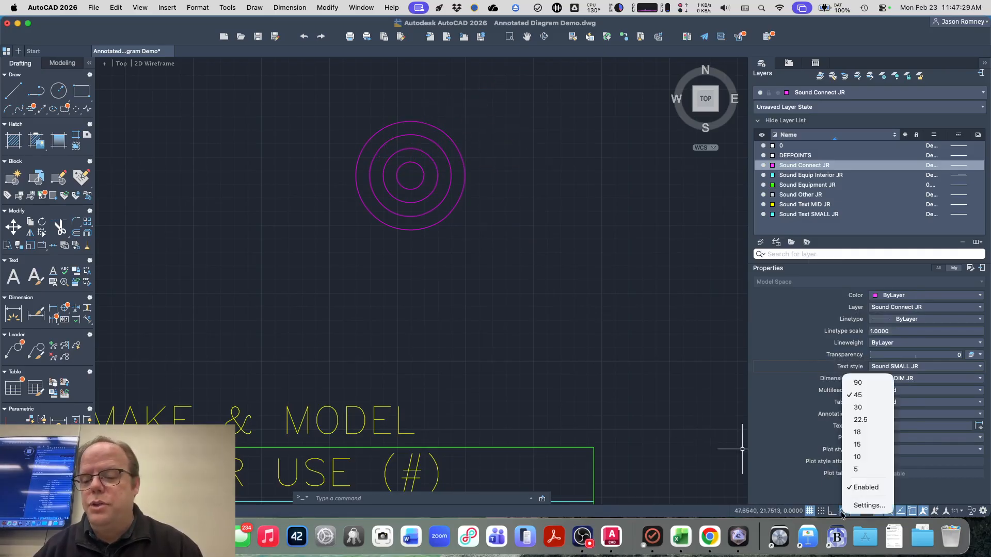
pyautogui.click(858, 396)
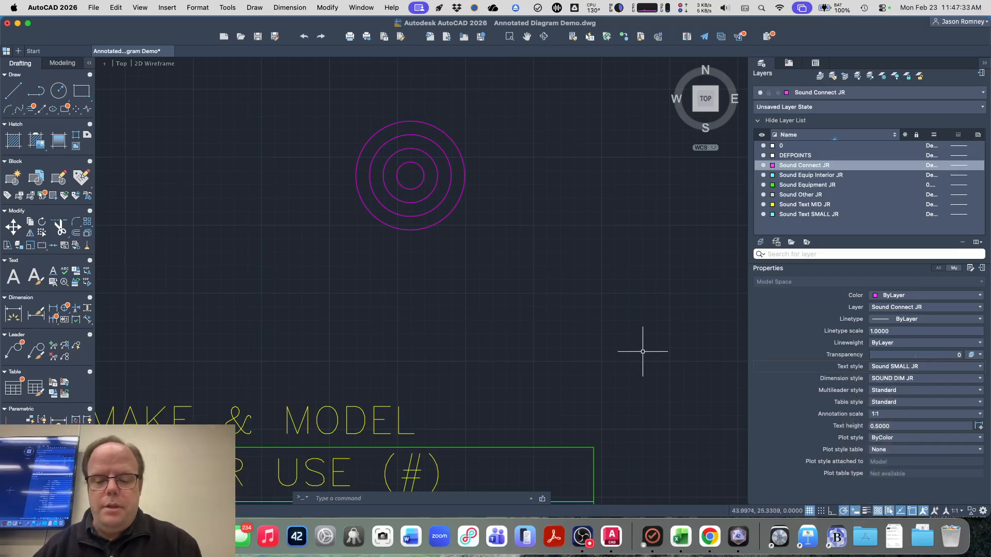
pyautogui.write('l')
pyautogui.press('Return')
pyautogui.click(396, 175)
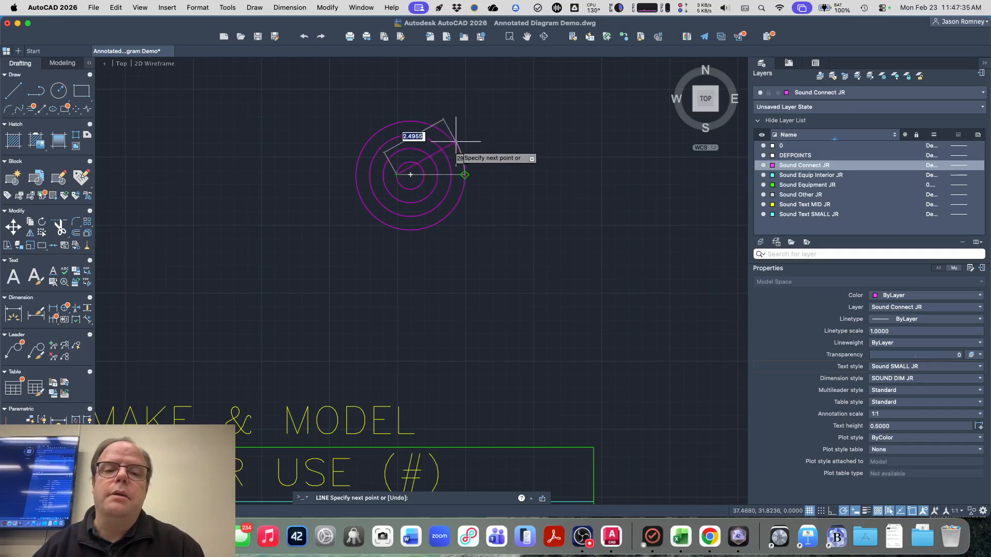
pyautogui.click(473, 98)
pyautogui.press('Return')
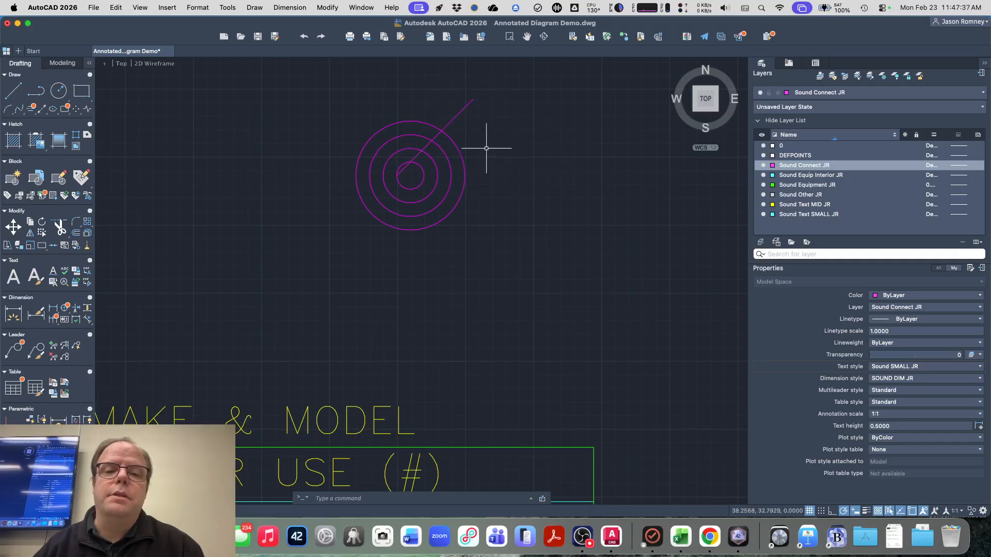
pyautogui.write('mi')
pyautogui.press('Return')
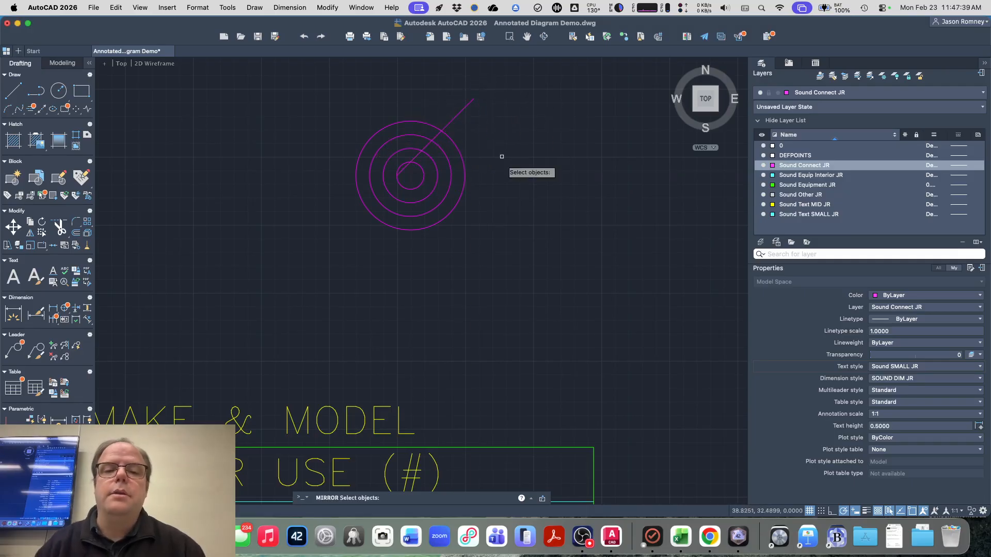
pyautogui.click(460, 110)
pyautogui.press('Return')
pyautogui.click(396, 174)
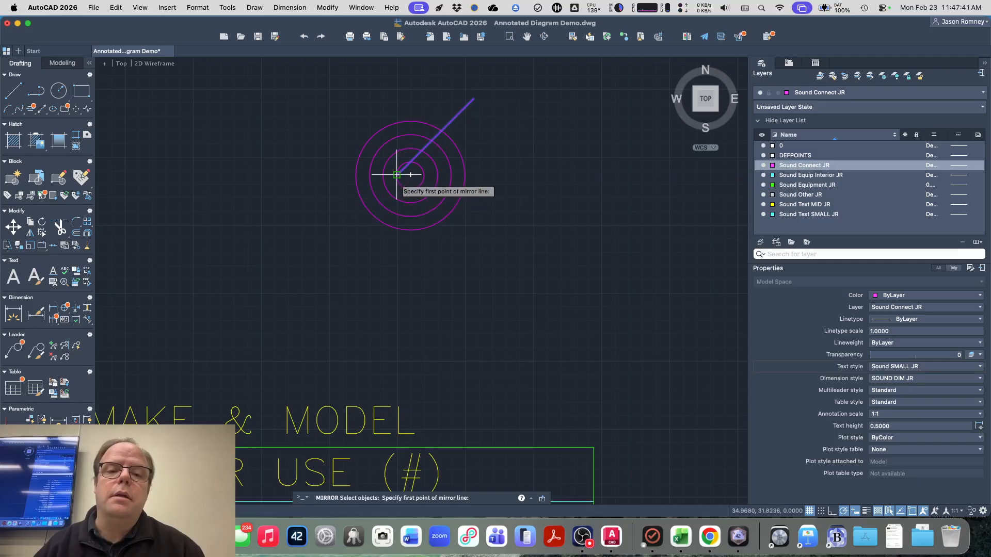
pyautogui.click(524, 184)
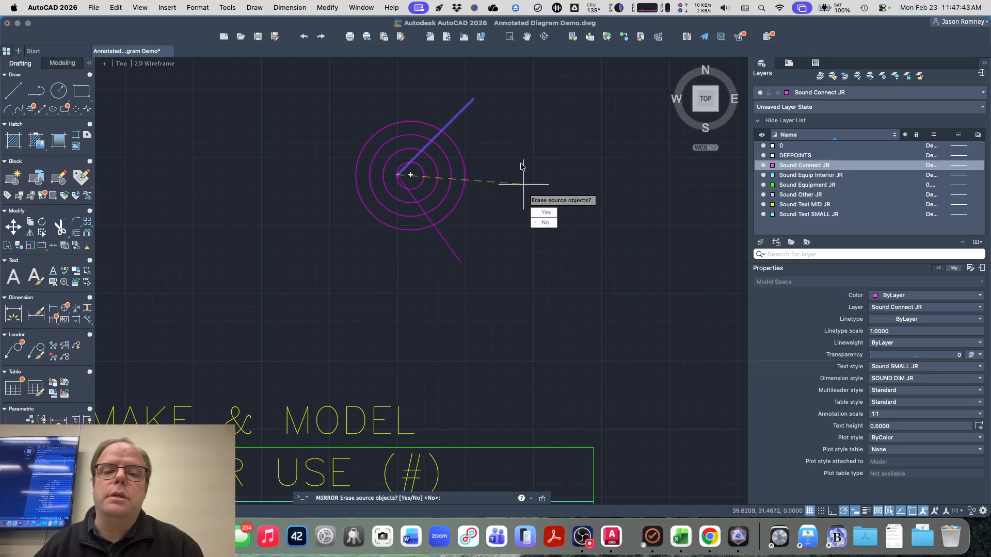
pyautogui.press('Escape')
# - Mirror the diagonal line about a horizontal axis through the innermost circle's left quadrant, keeping the source line
pyautogui.press('Return')
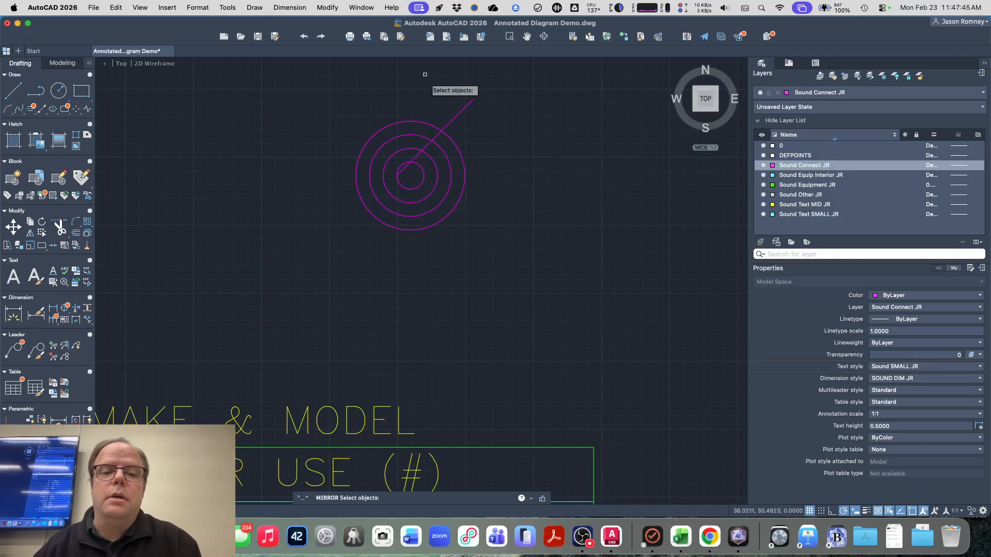
pyautogui.click(460, 108)
pyautogui.press('Return')
pyautogui.click(396, 175)
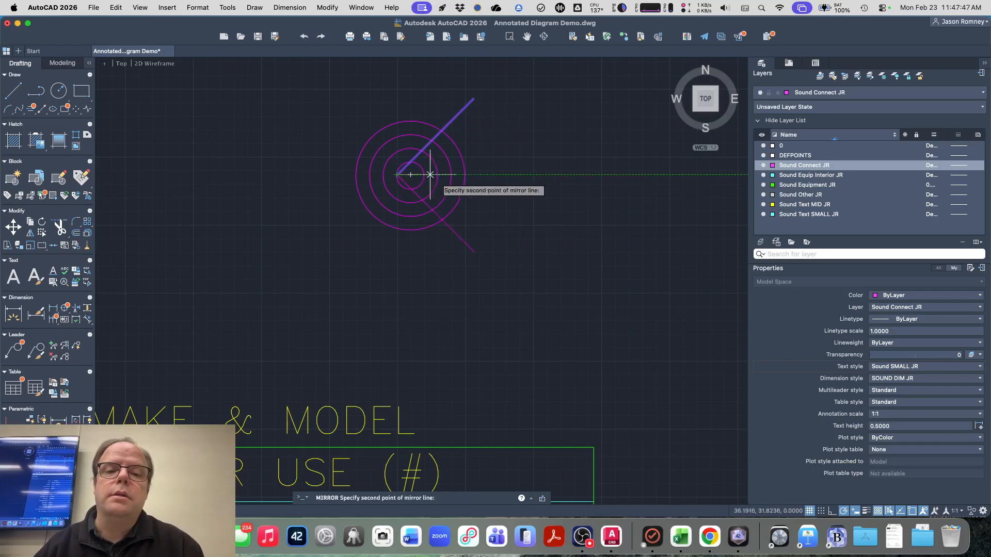
pyautogui.click(500, 175)
pyautogui.press('Return')
# - Trim away the portions of the four circles outside the wedge, using both diagonal lines as cutting edges
pyautogui.write('tr')
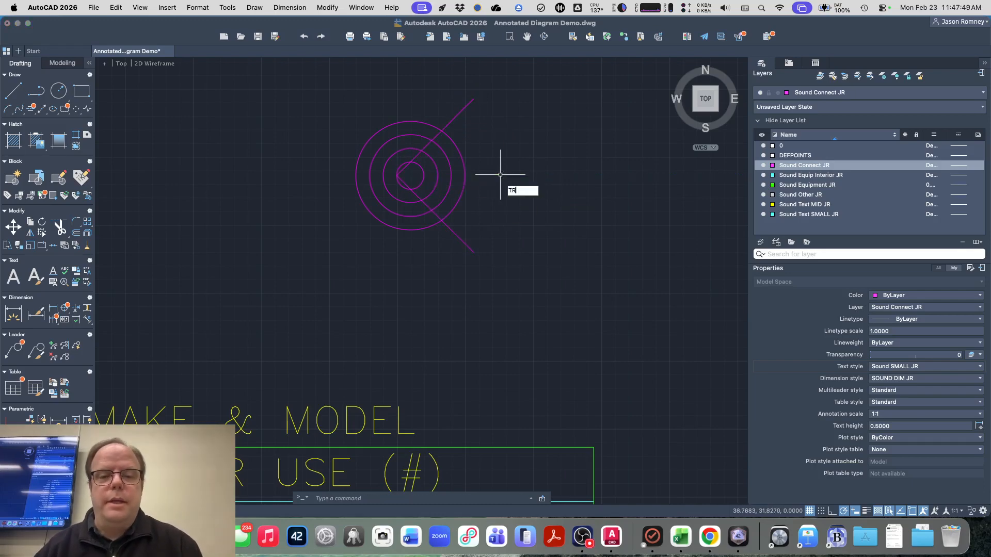
pyautogui.press('Return')
pyautogui.write('t')
pyautogui.press('Return')
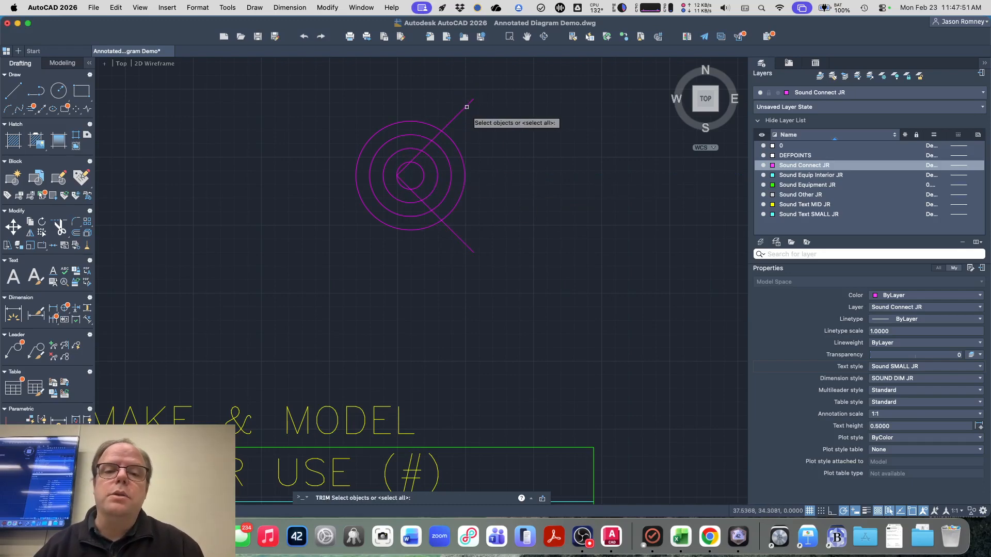
pyautogui.click(464, 107)
pyautogui.press('Return')
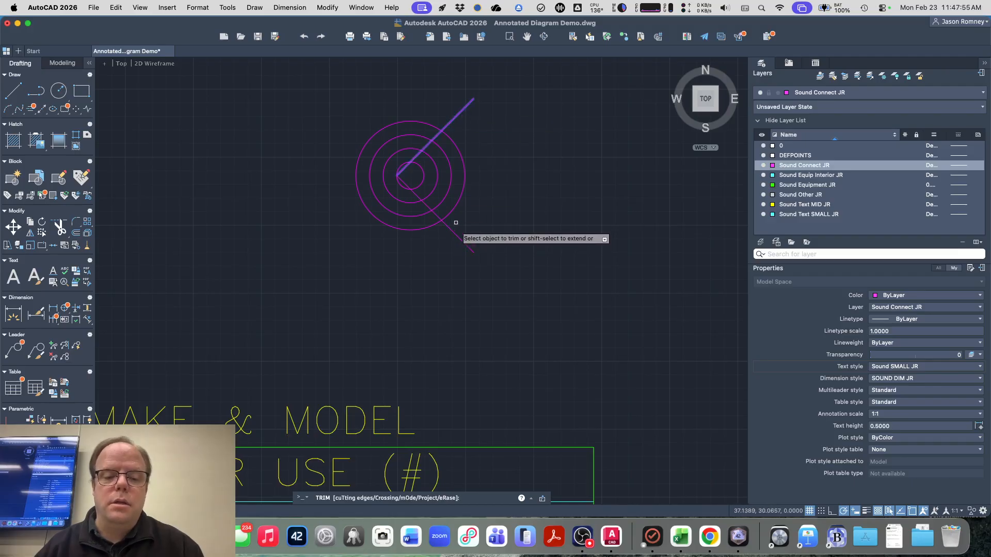
pyautogui.write('t')
pyautogui.press('Return')
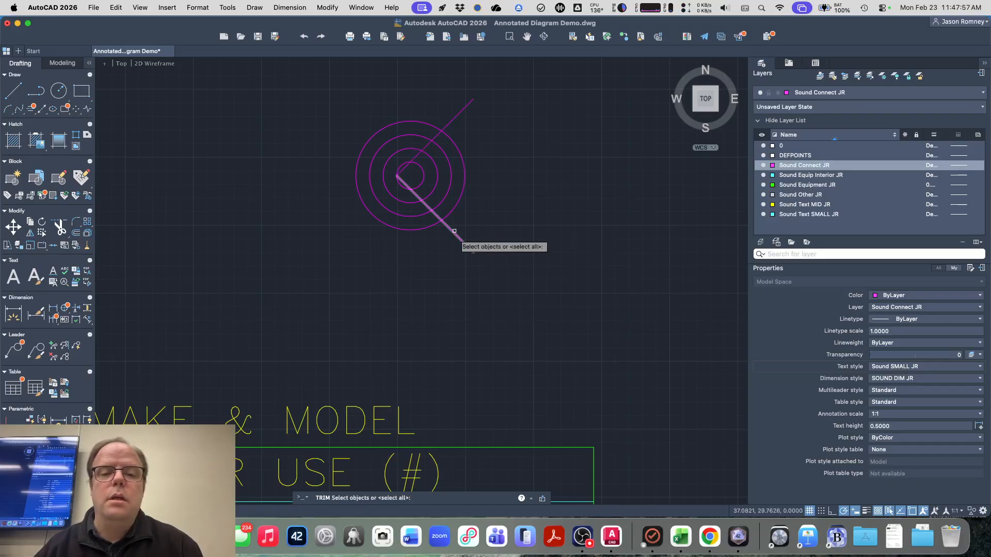
pyautogui.click(453, 232)
pyautogui.click(459, 113)
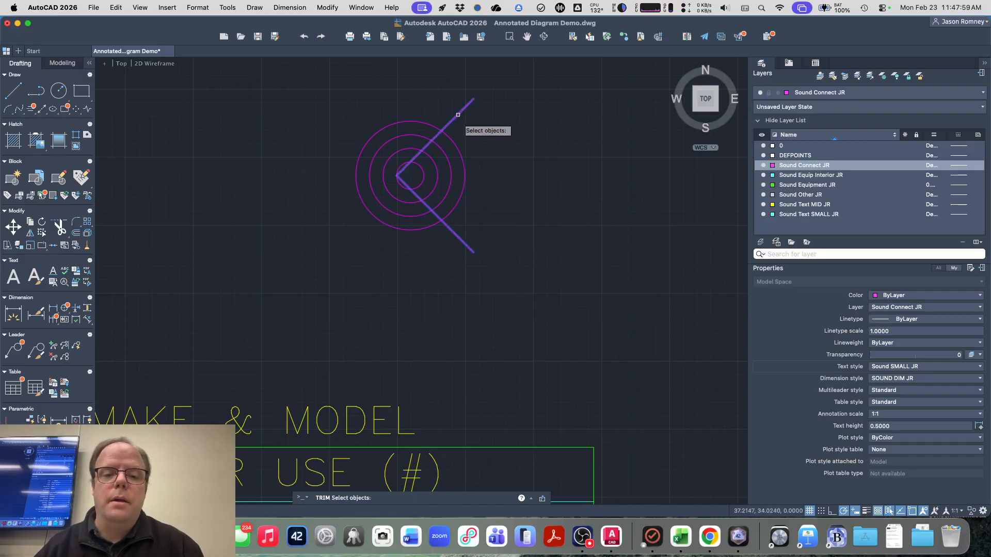
pyautogui.press('Return')
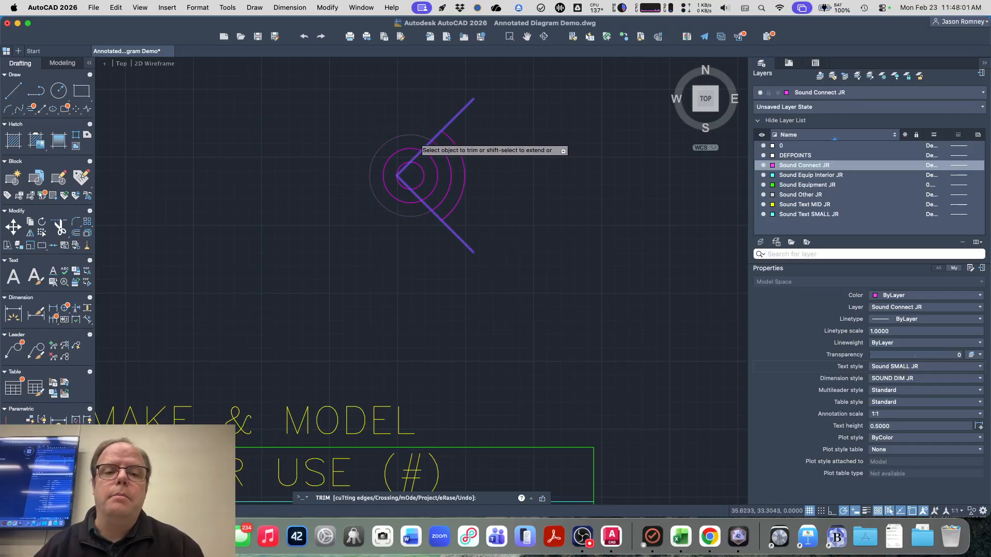
pyautogui.click(412, 135)
pyautogui.click(409, 148)
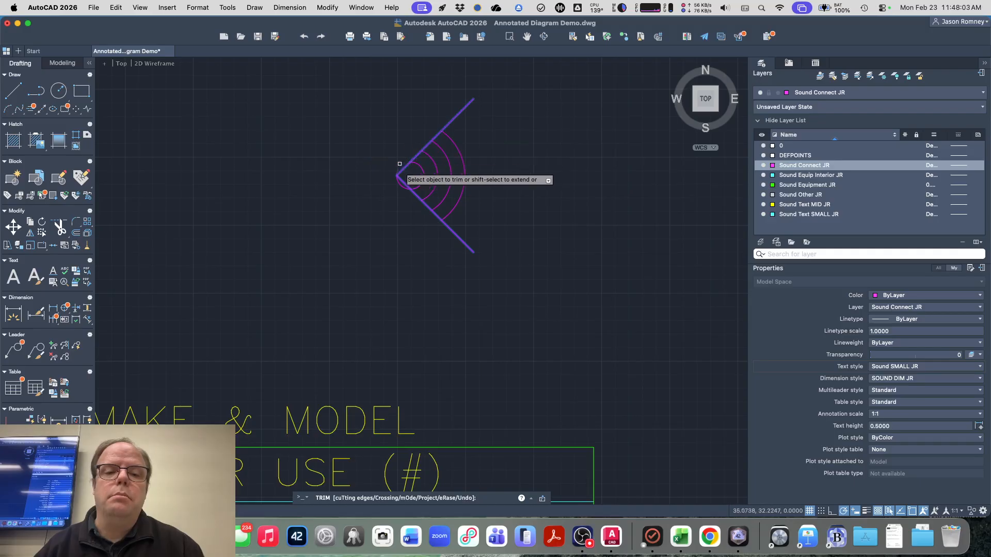
pyautogui.click(400, 164)
pyautogui.press('Return')
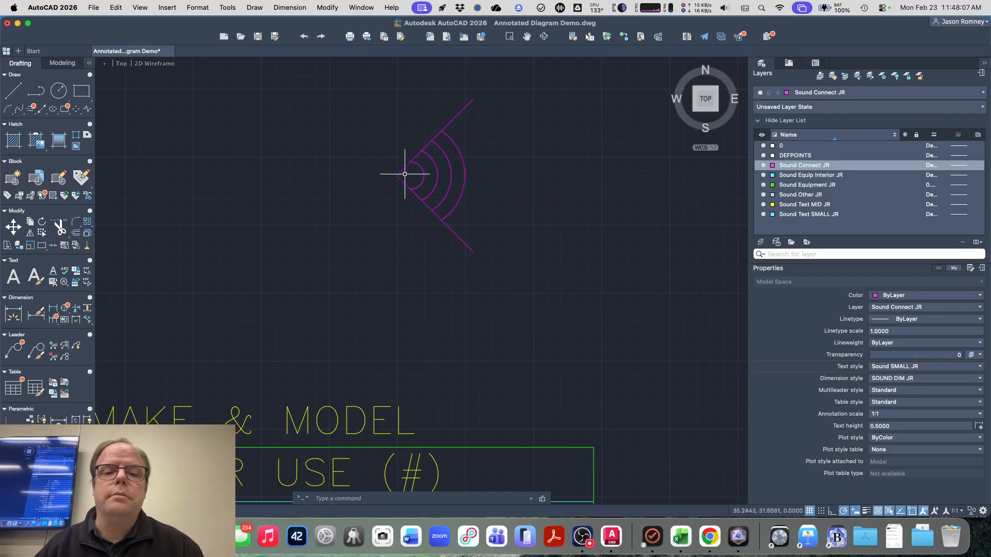
# - Delete the two diagonal construction lines from the radio wave symbol
pyautogui.click(400, 173)
pyautogui.press('Delete')
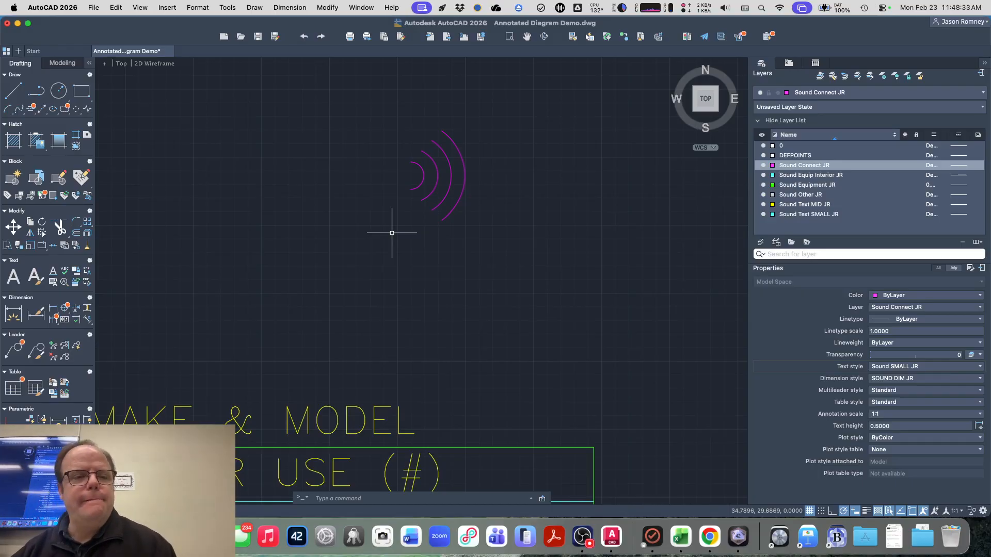
pyautogui.press('super+Tab')
pyautogui.press('super+shift+Tab')
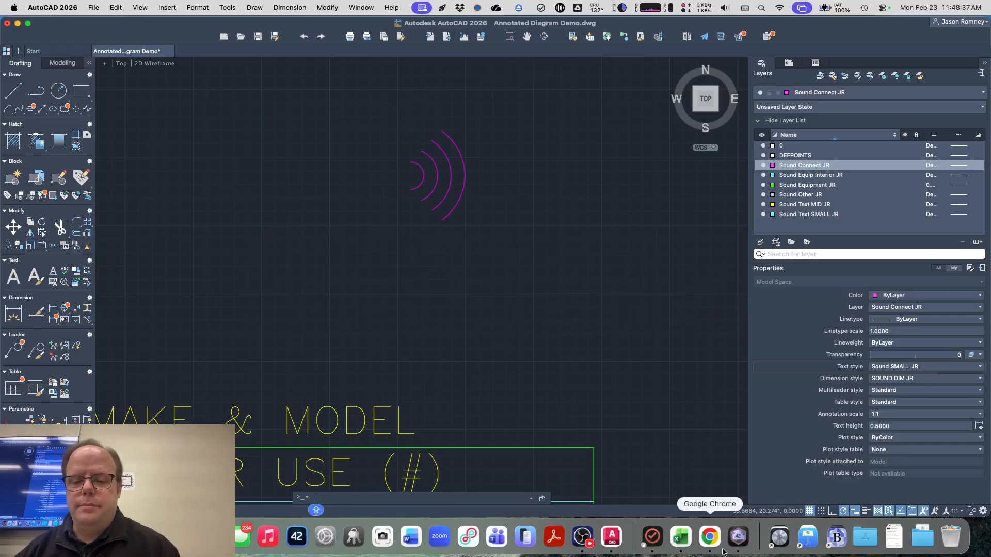
pyautogui.click(582, 536)
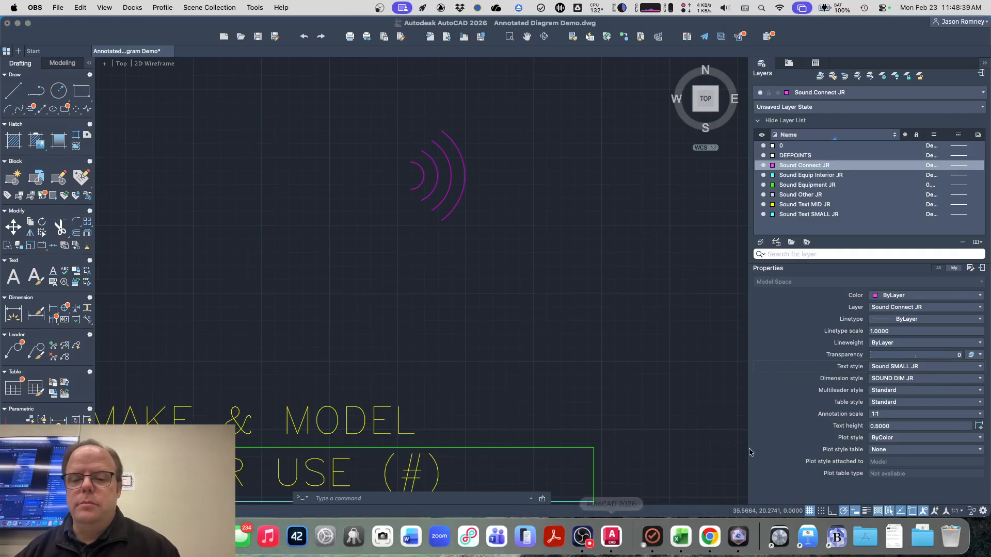